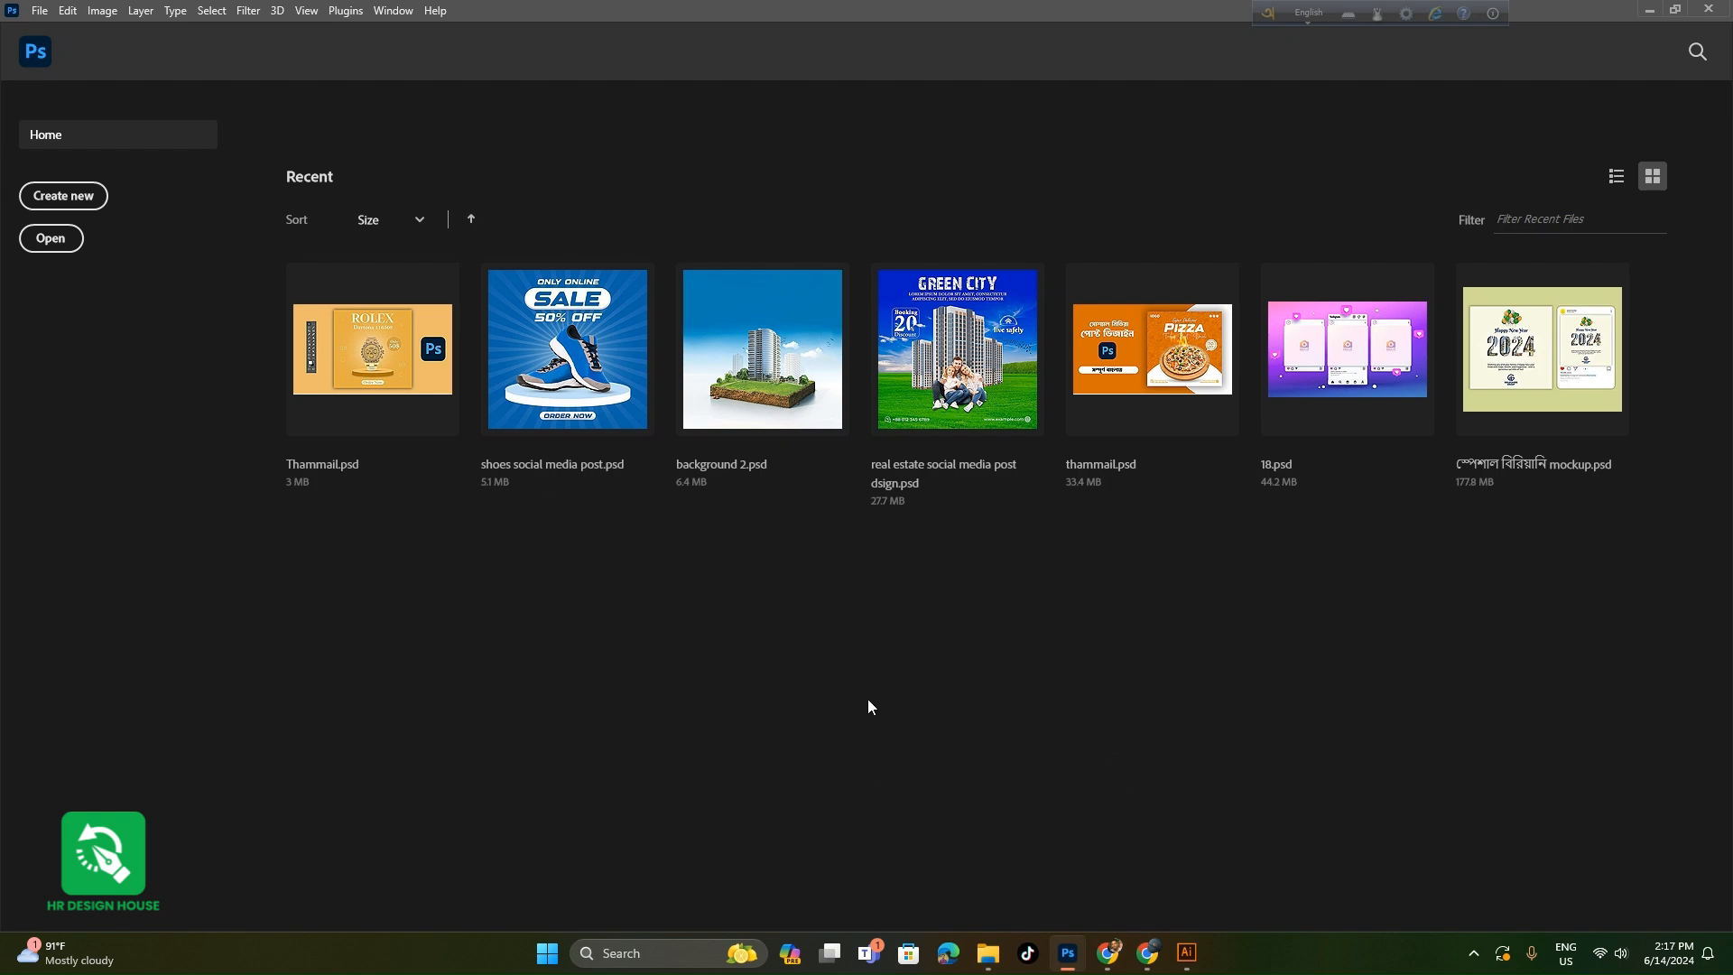
- Review the source images in the SM876266 folder and the ad copy and logo in the Illustrator file, ending back in Photoshop
{"action": "left_click", "coordinate": [993, 955]}
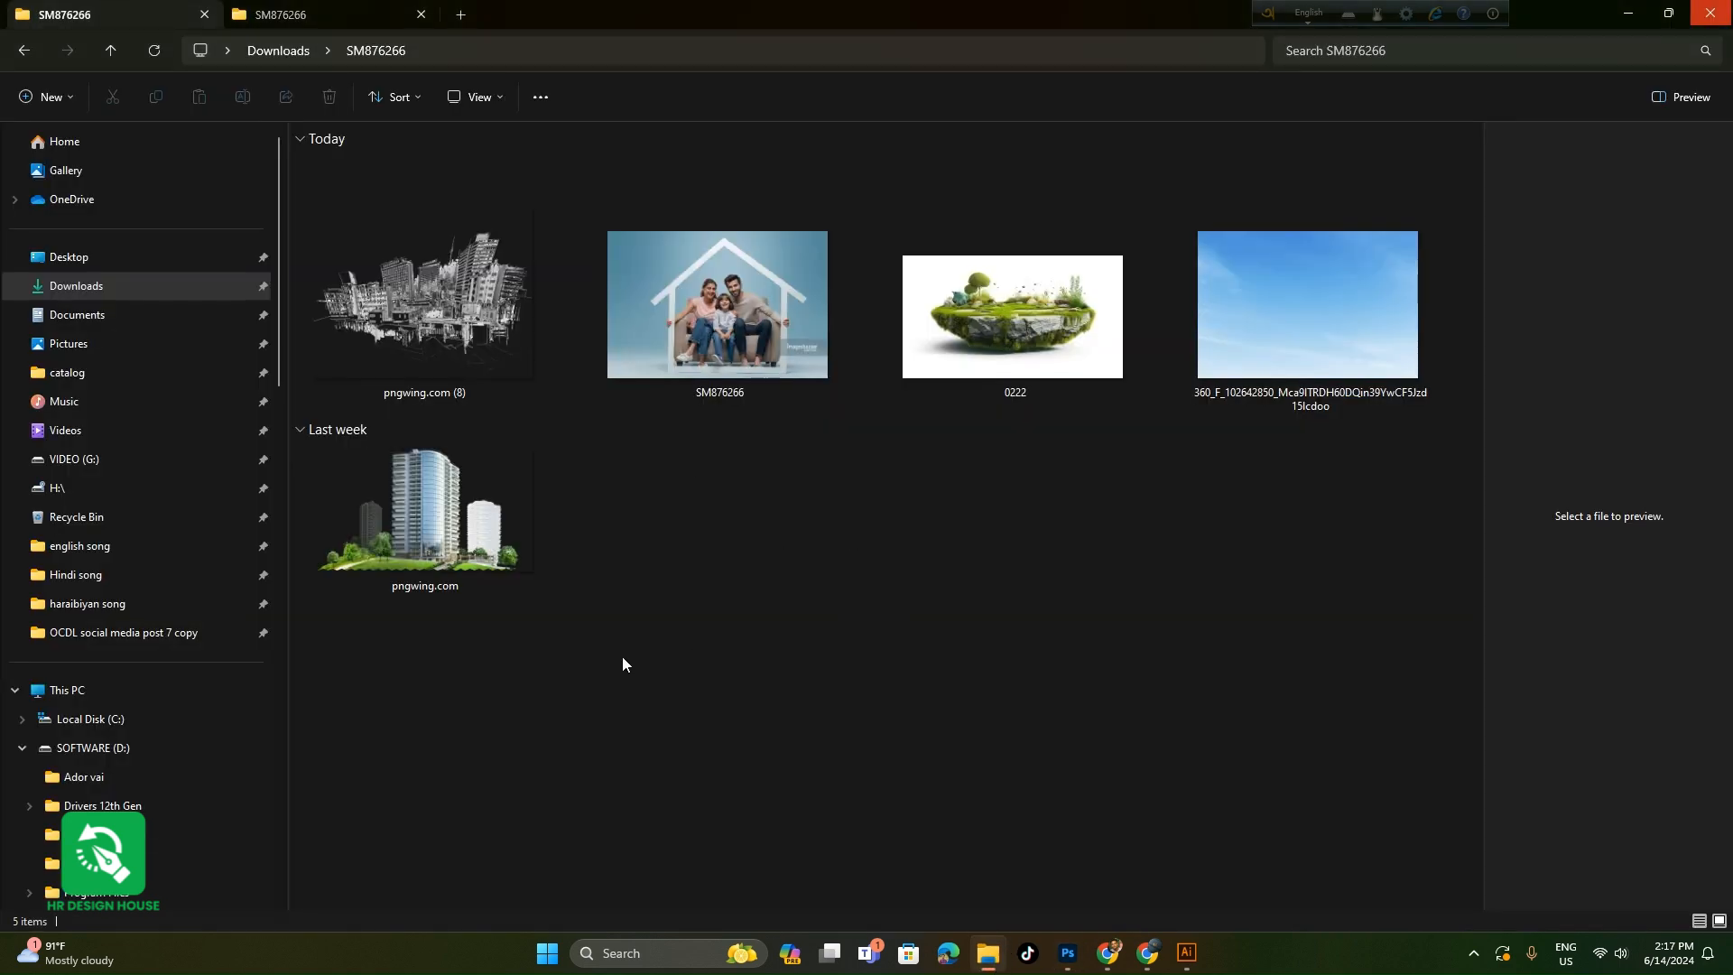
{"action": "left_click_drag", "start_coordinate": [443, 747], "coordinate": [1314, 376]}
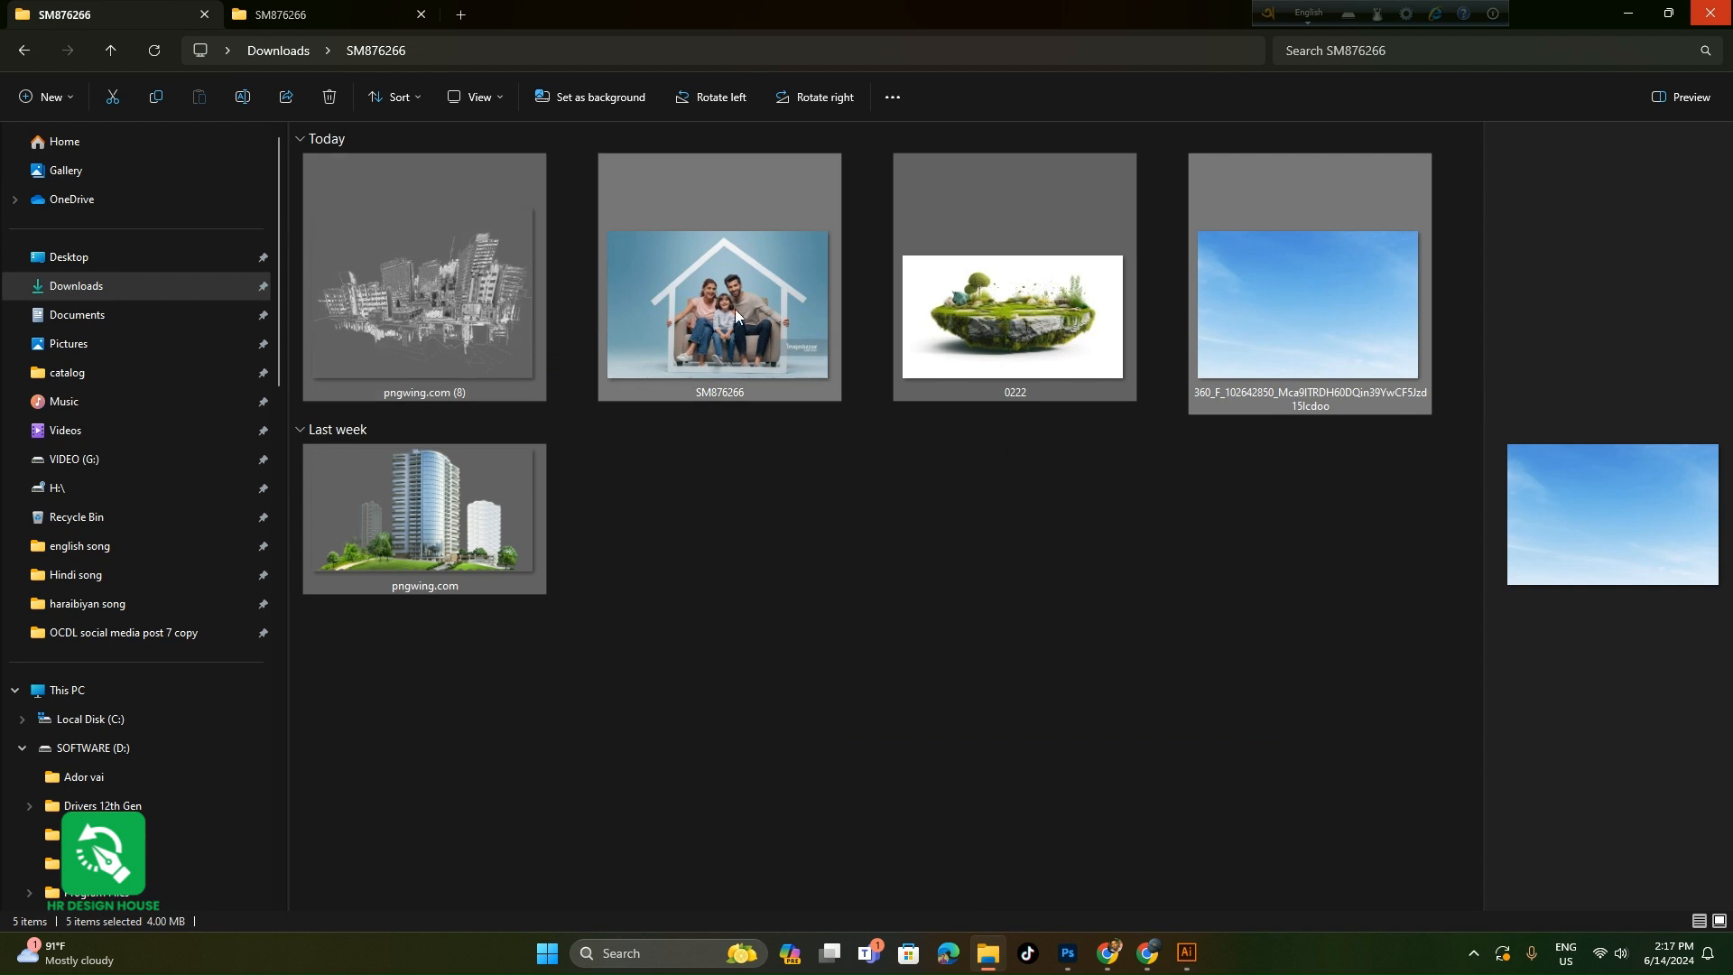
{"action": "left_click", "coordinate": [904, 552]}
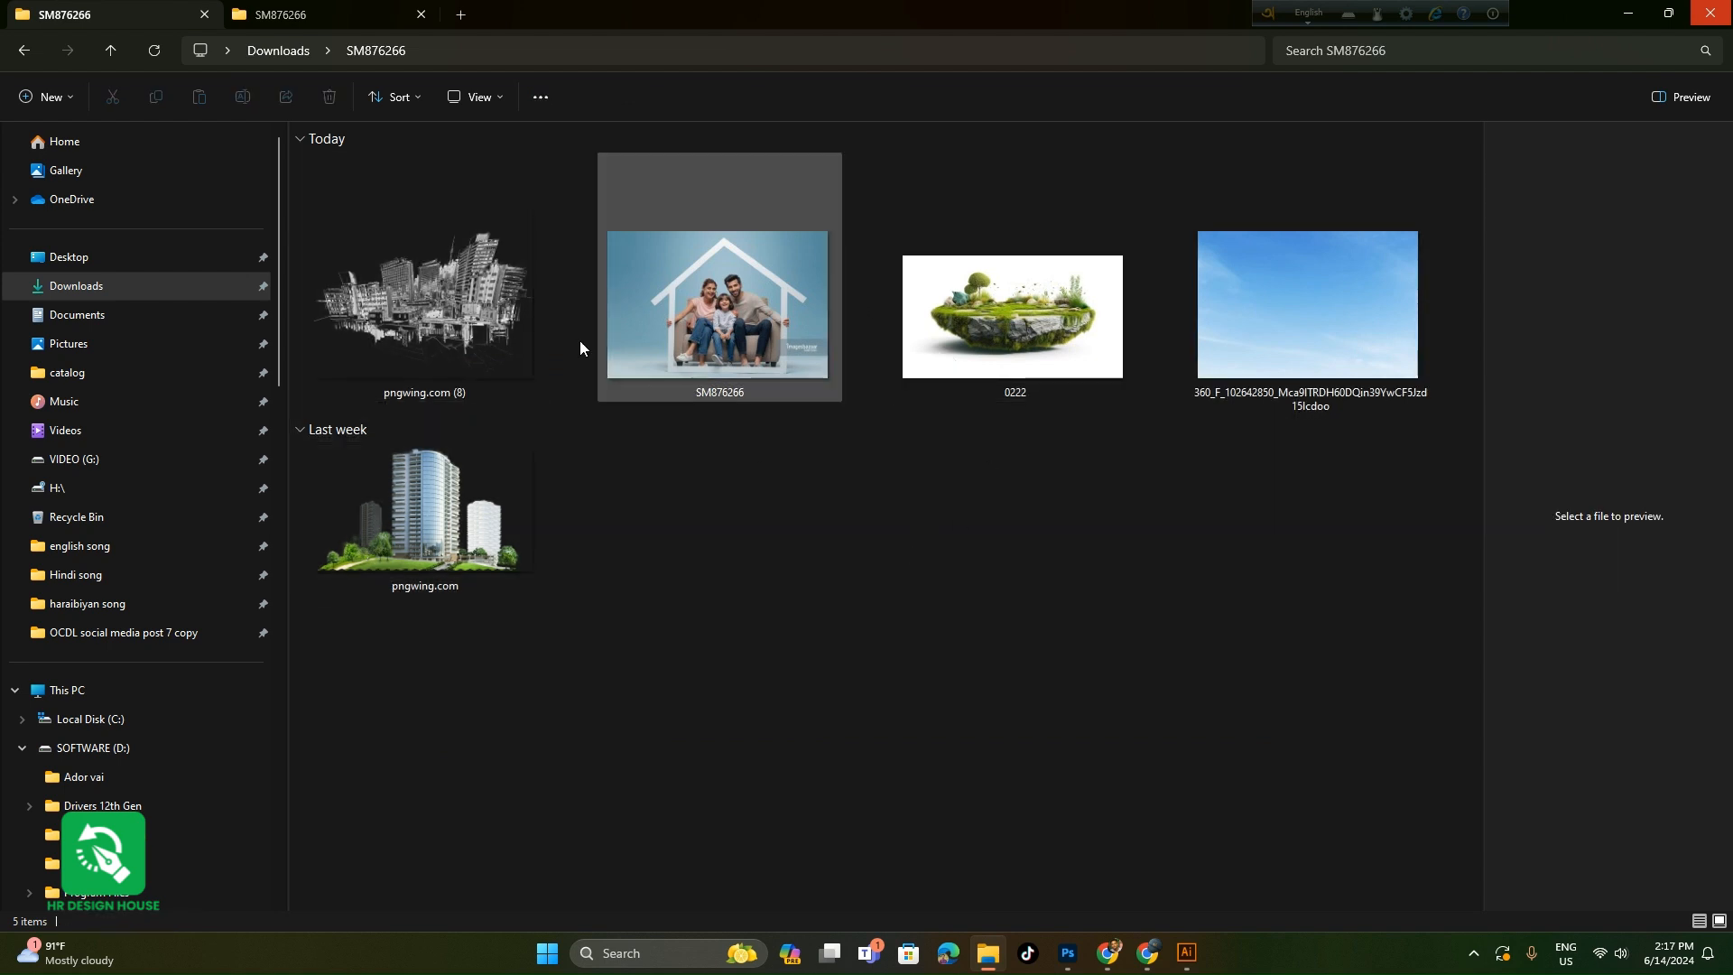
{"action": "left_click", "coordinate": [1187, 952]}
{"action": "left_click_drag", "start_coordinate": [1010, 592], "coordinate": [880, 583]}
{"action": "left_click_drag", "start_coordinate": [794, 587], "coordinate": [917, 585]}
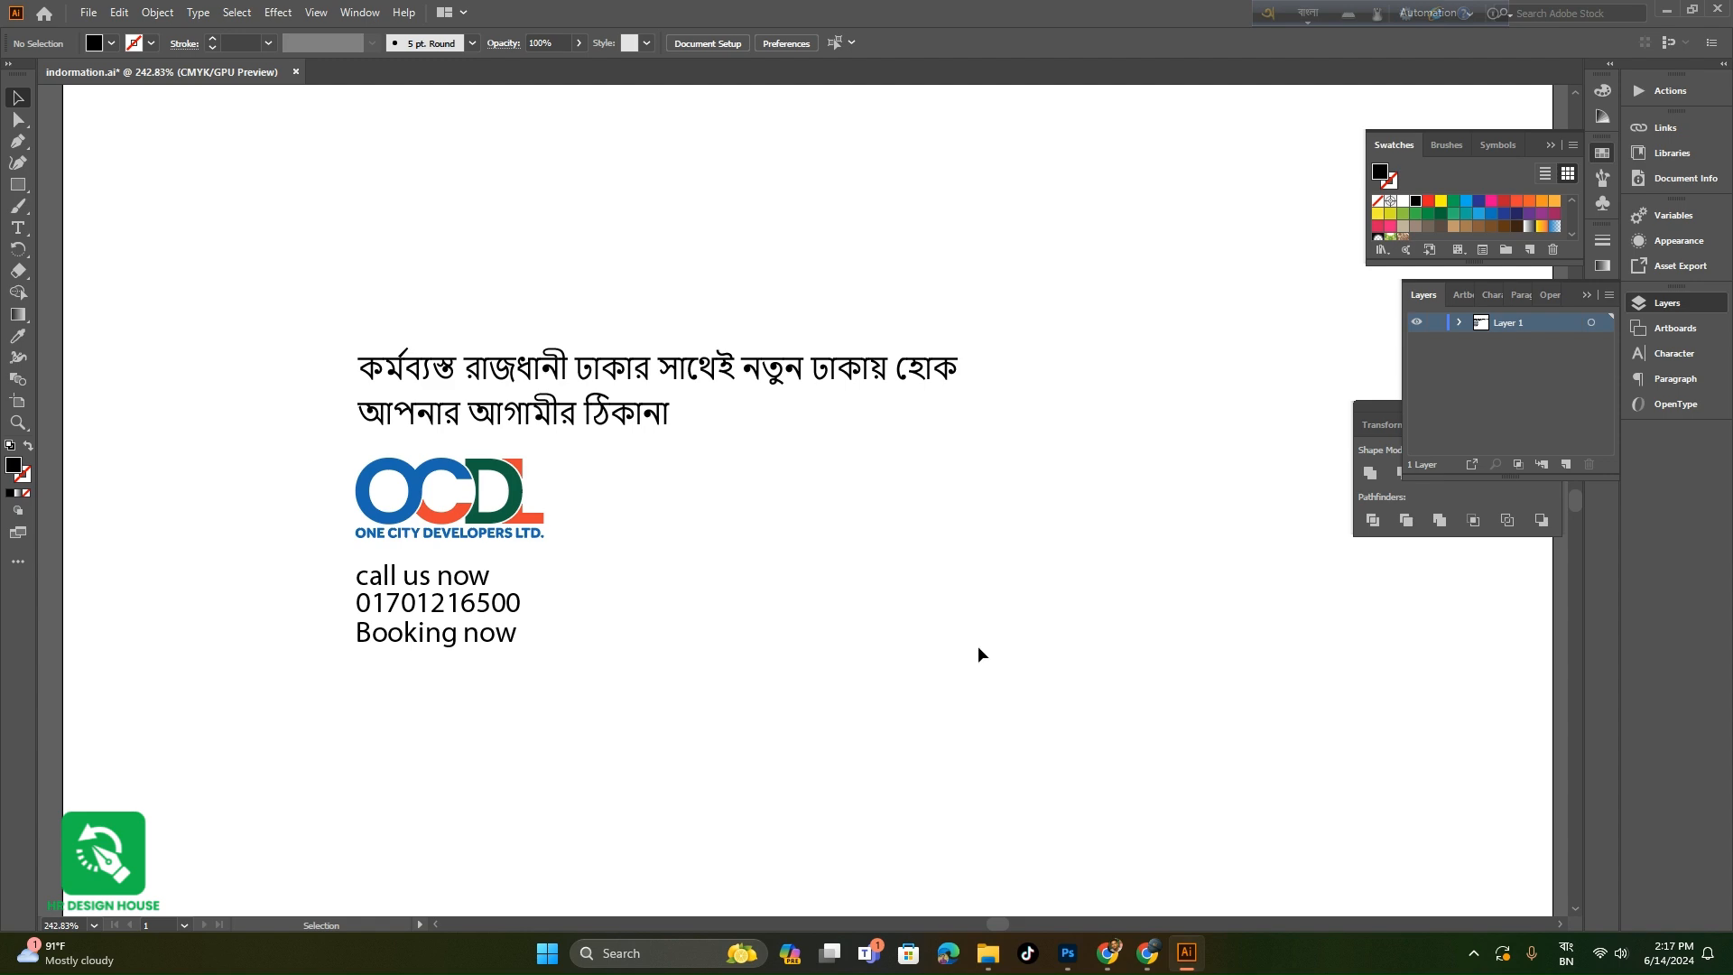
{"action": "left_click", "coordinate": [1058, 955]}
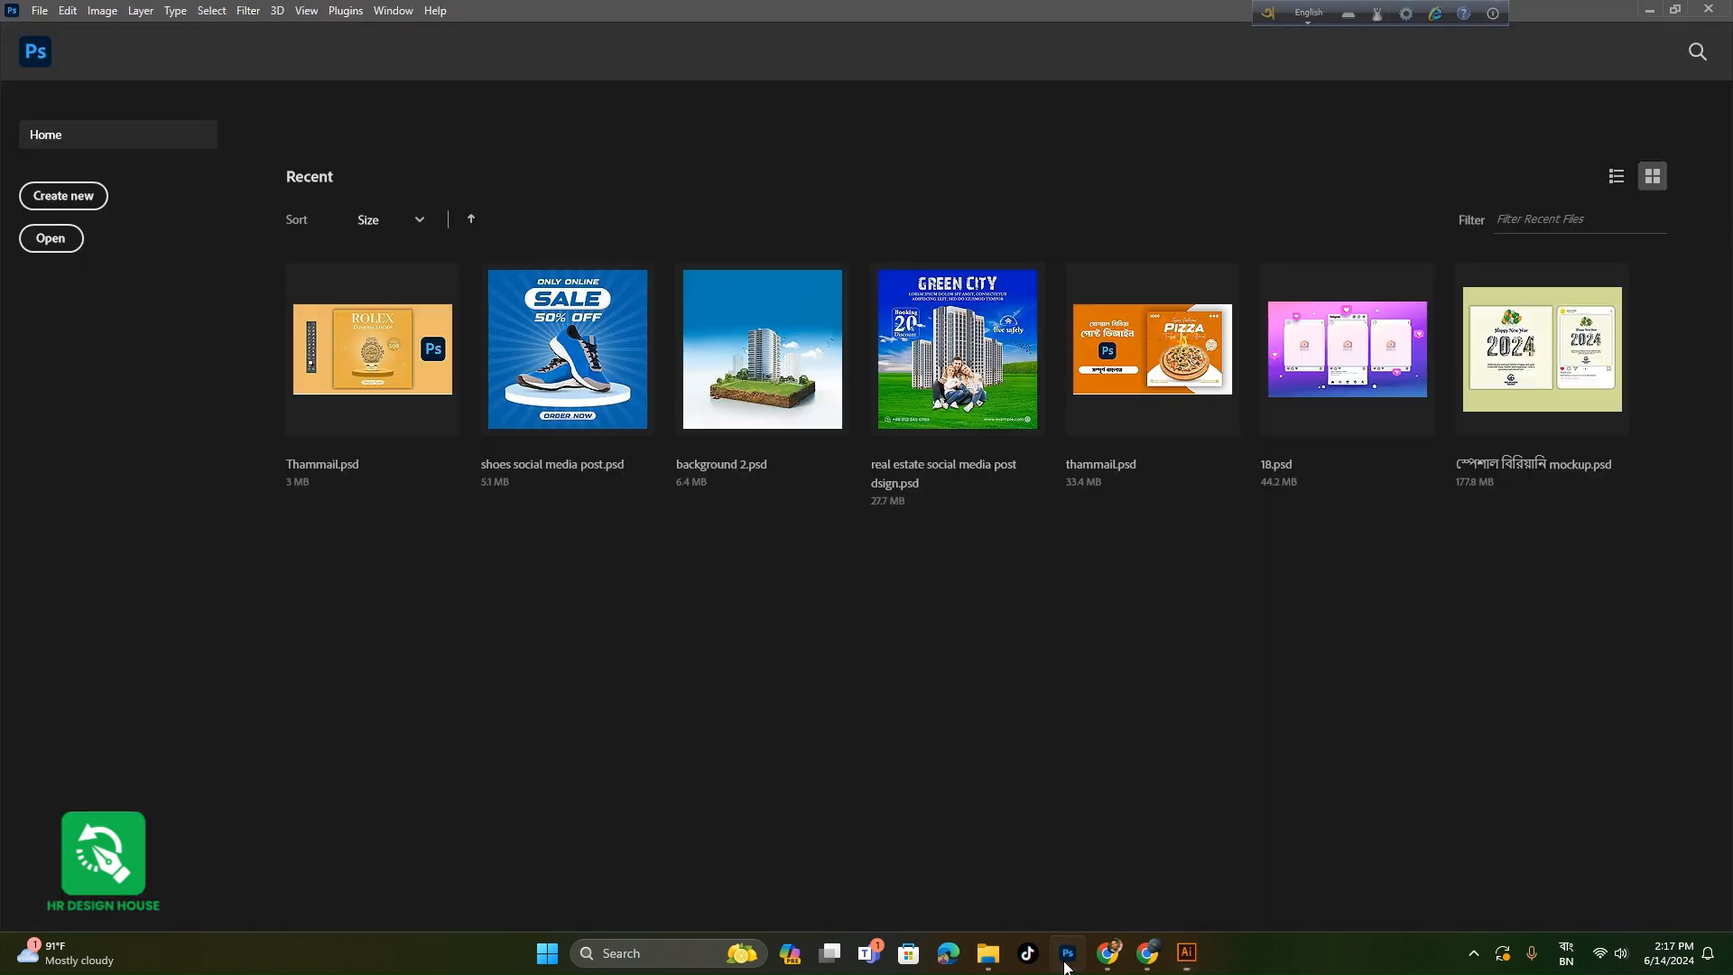
{"action": "left_click", "coordinate": [987, 953]}
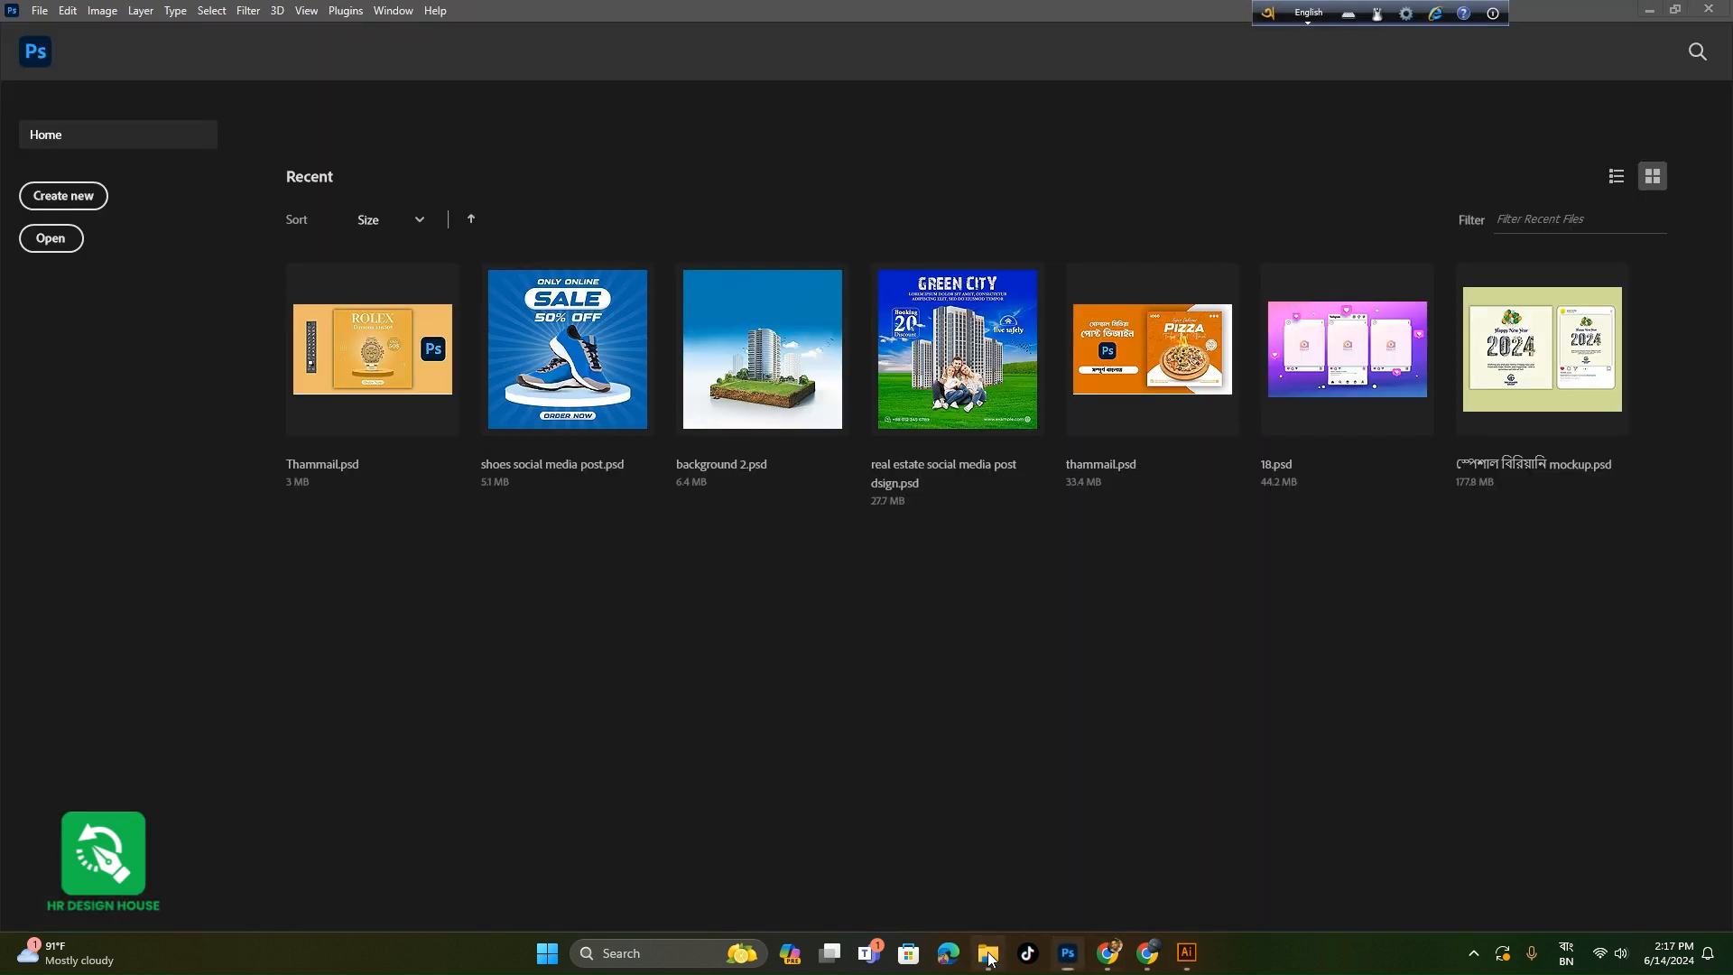
{"action": "left_click", "coordinate": [1204, 954]}
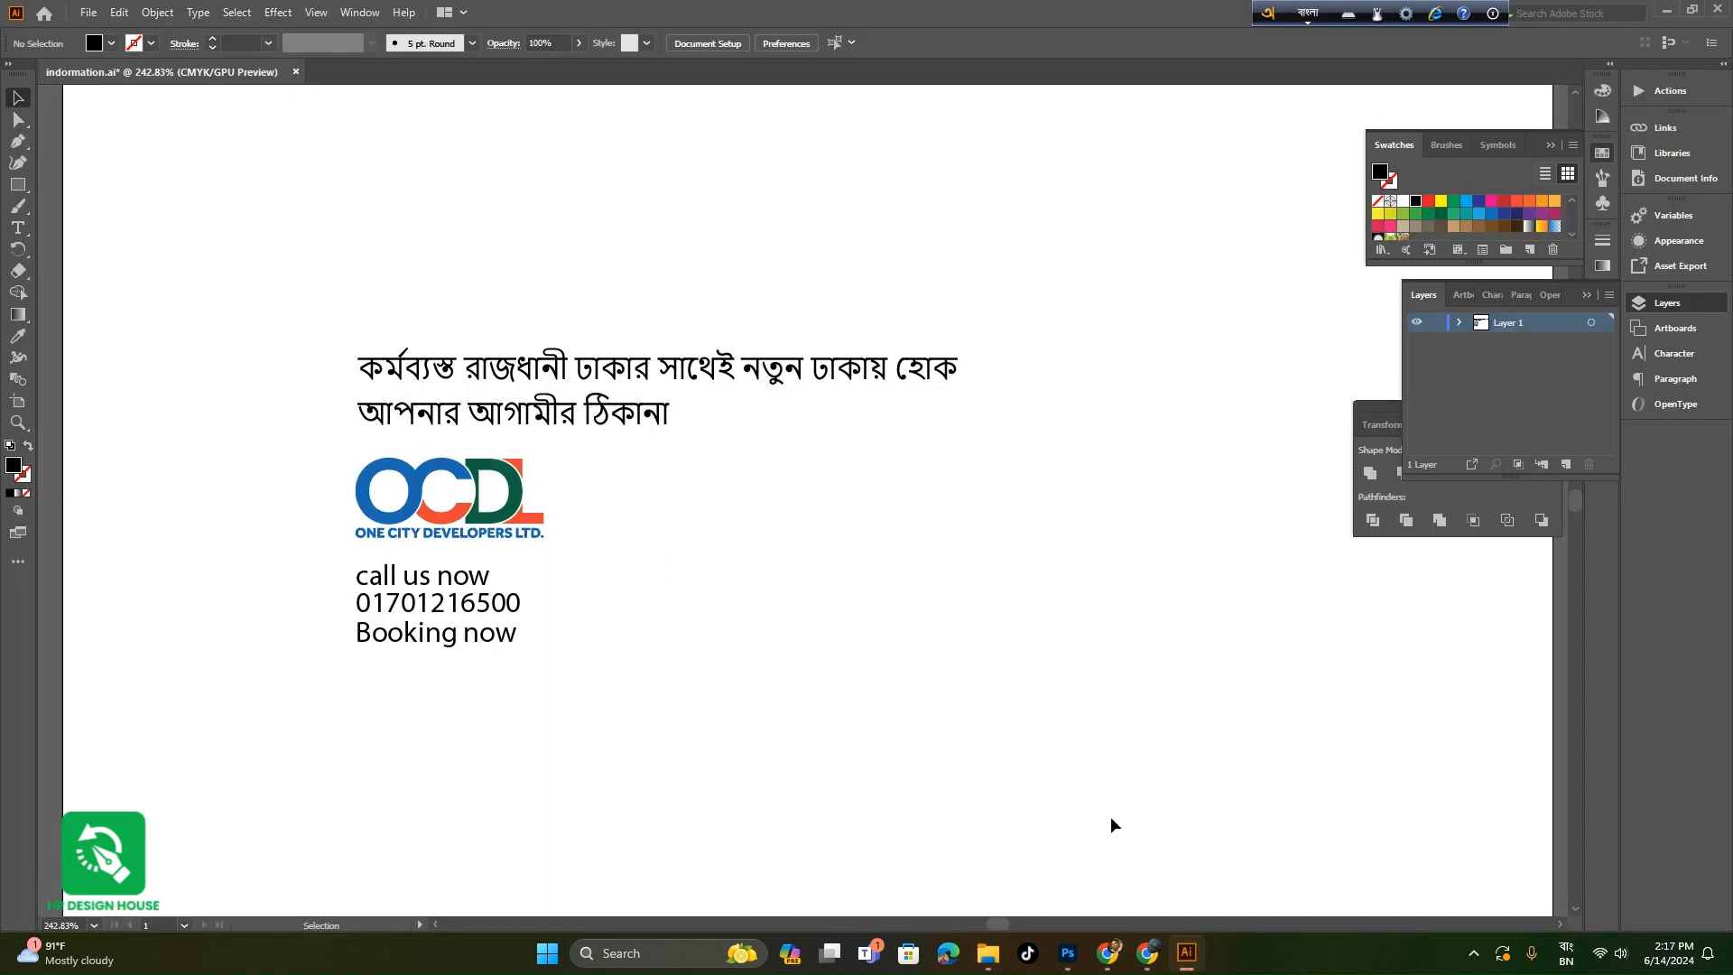
{"action": "left_click", "coordinate": [1068, 953]}
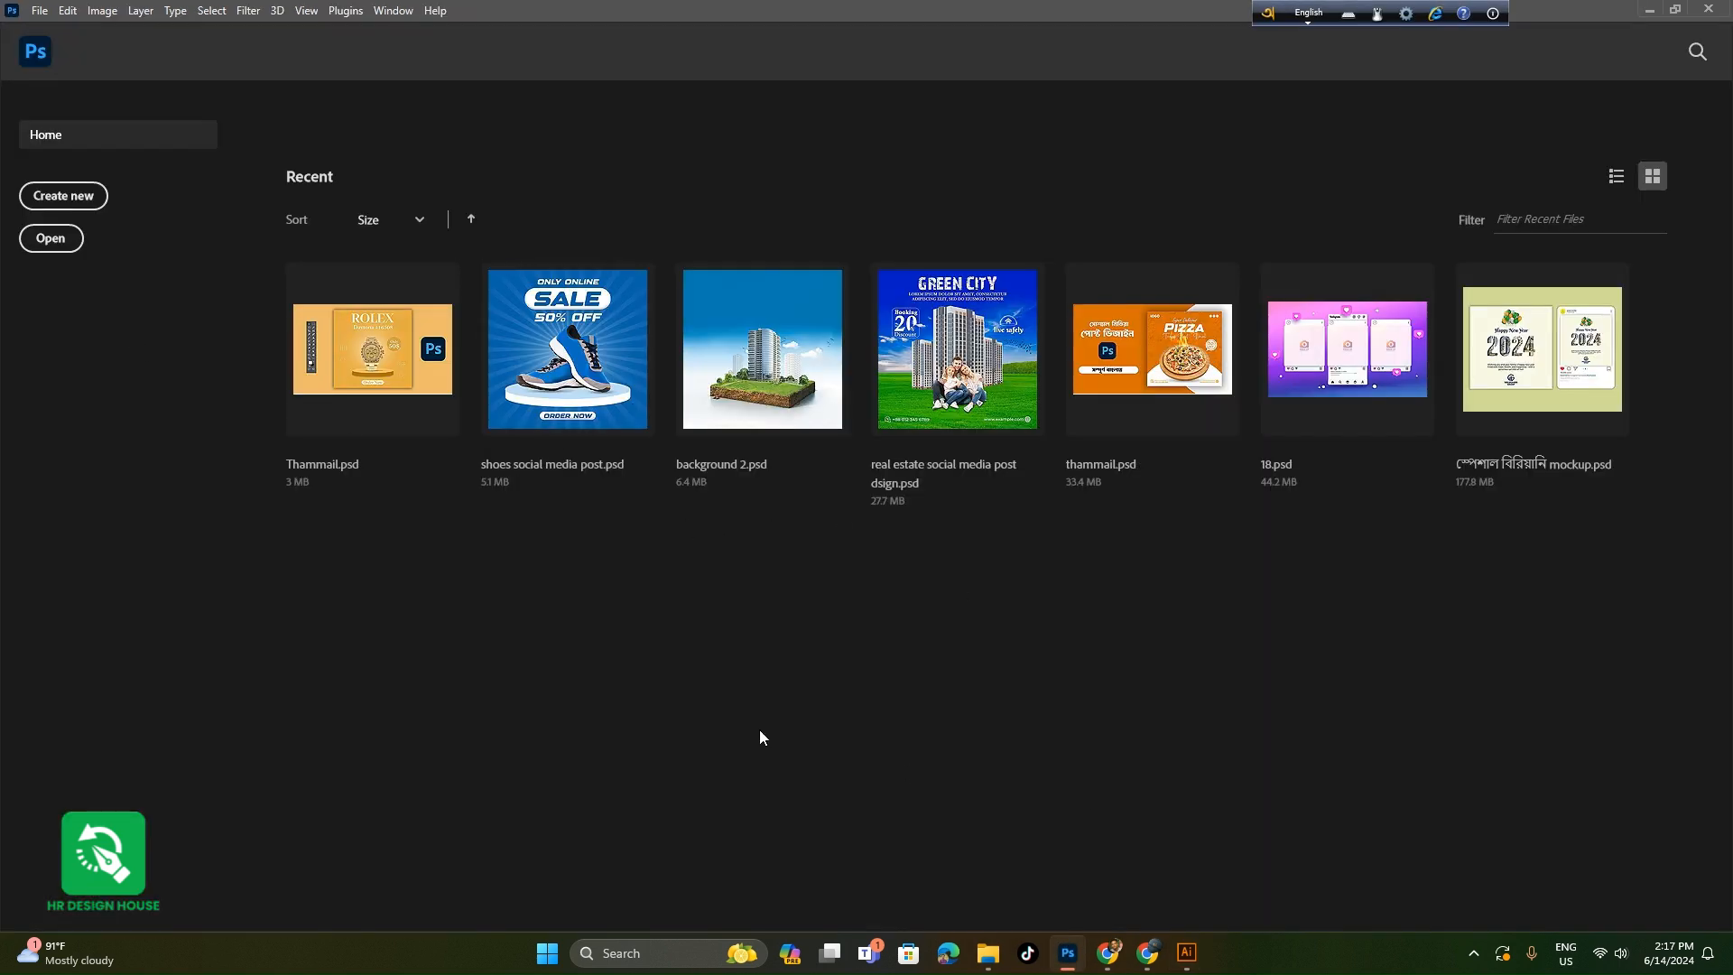
{"action": "left_click", "coordinate": [986, 955]}
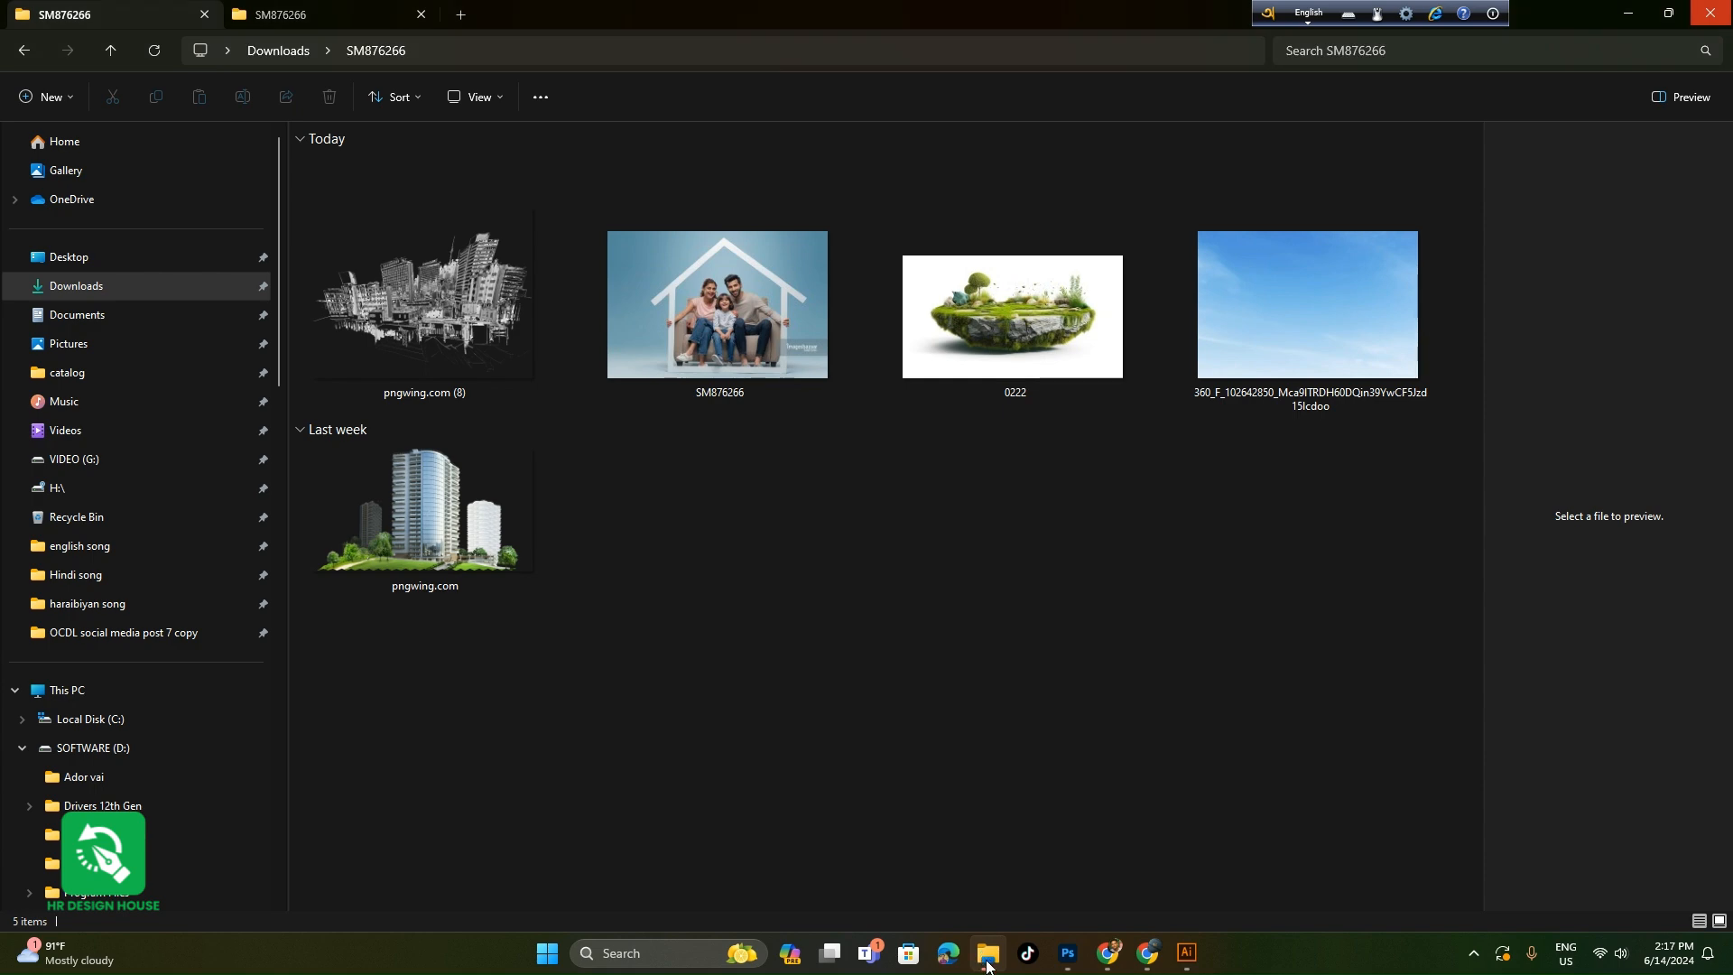
{"action": "left_click", "coordinate": [987, 959]}
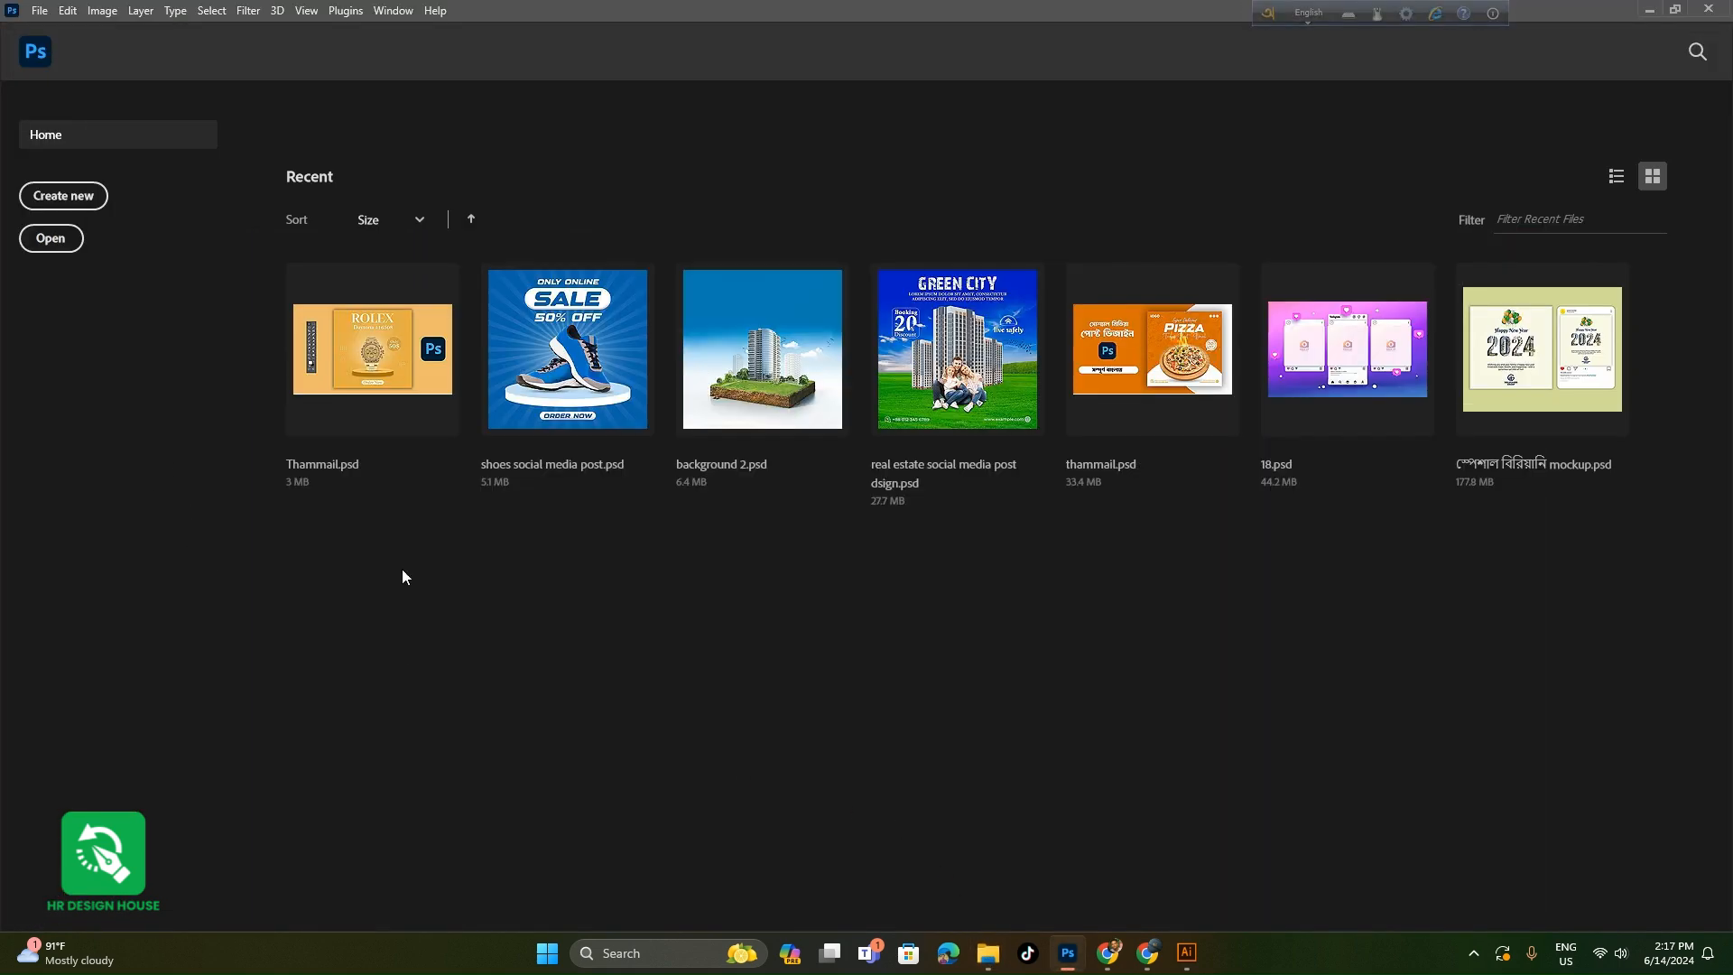
- Create a new 1080 x 1080 px RGB document at 300 ppi with a white background
{"action": "left_click", "coordinate": [52, 211]}
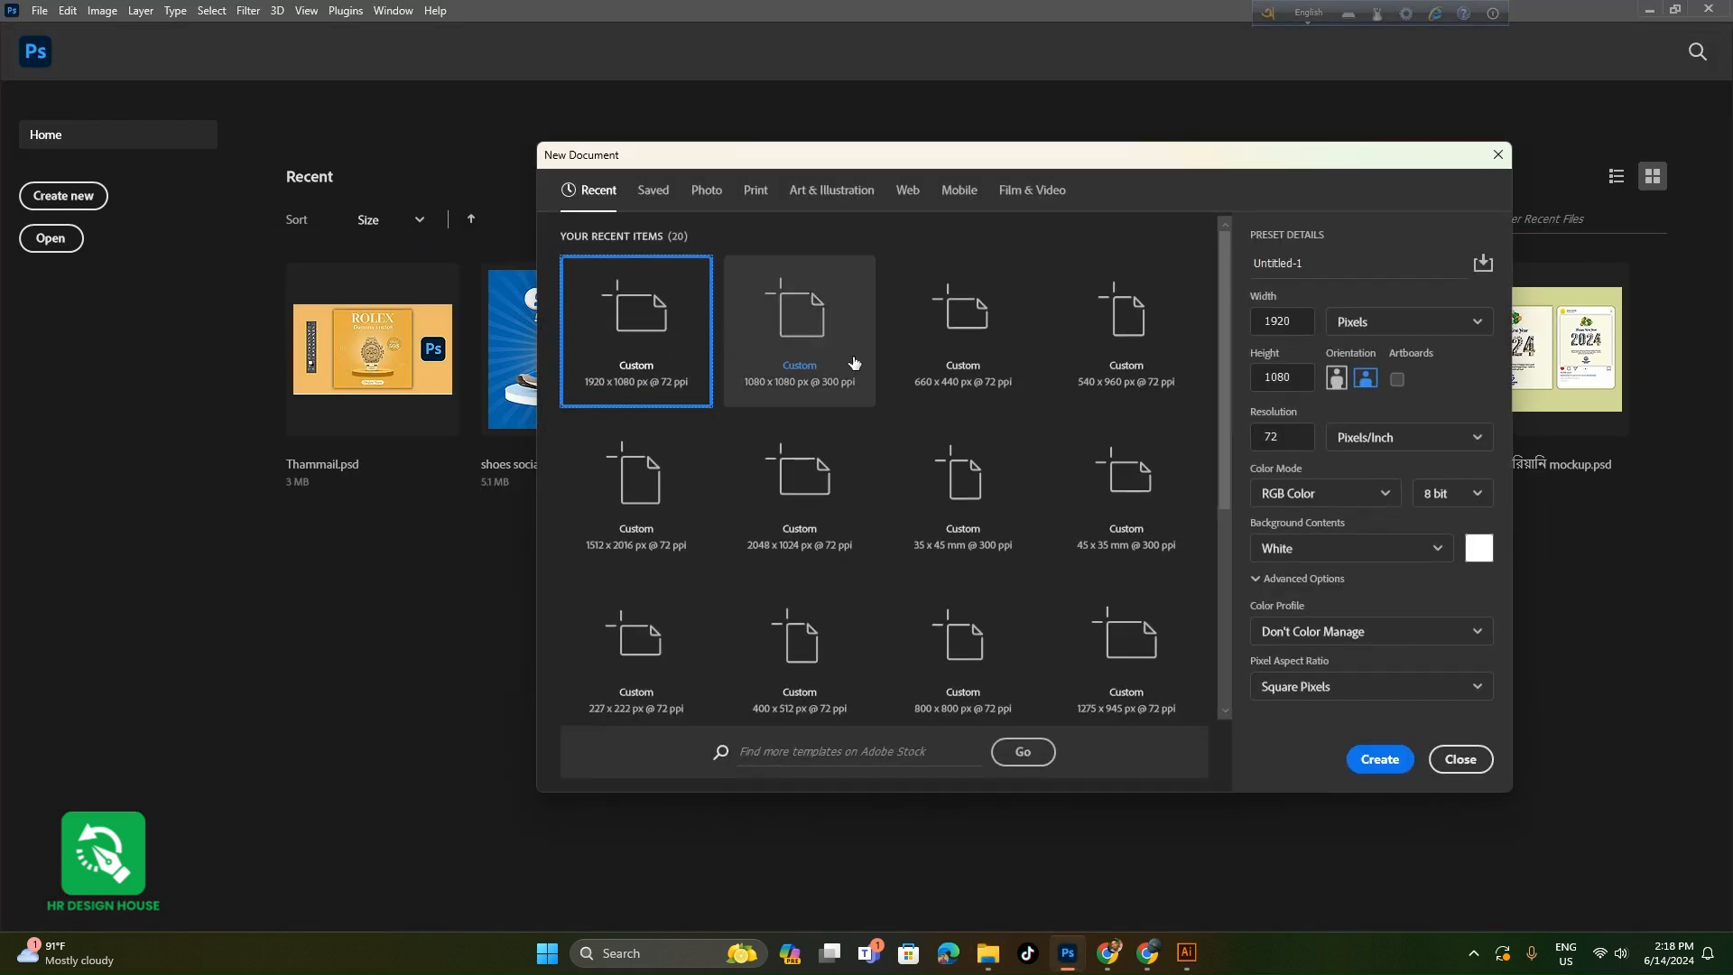
{"action": "left_click", "coordinate": [793, 376]}
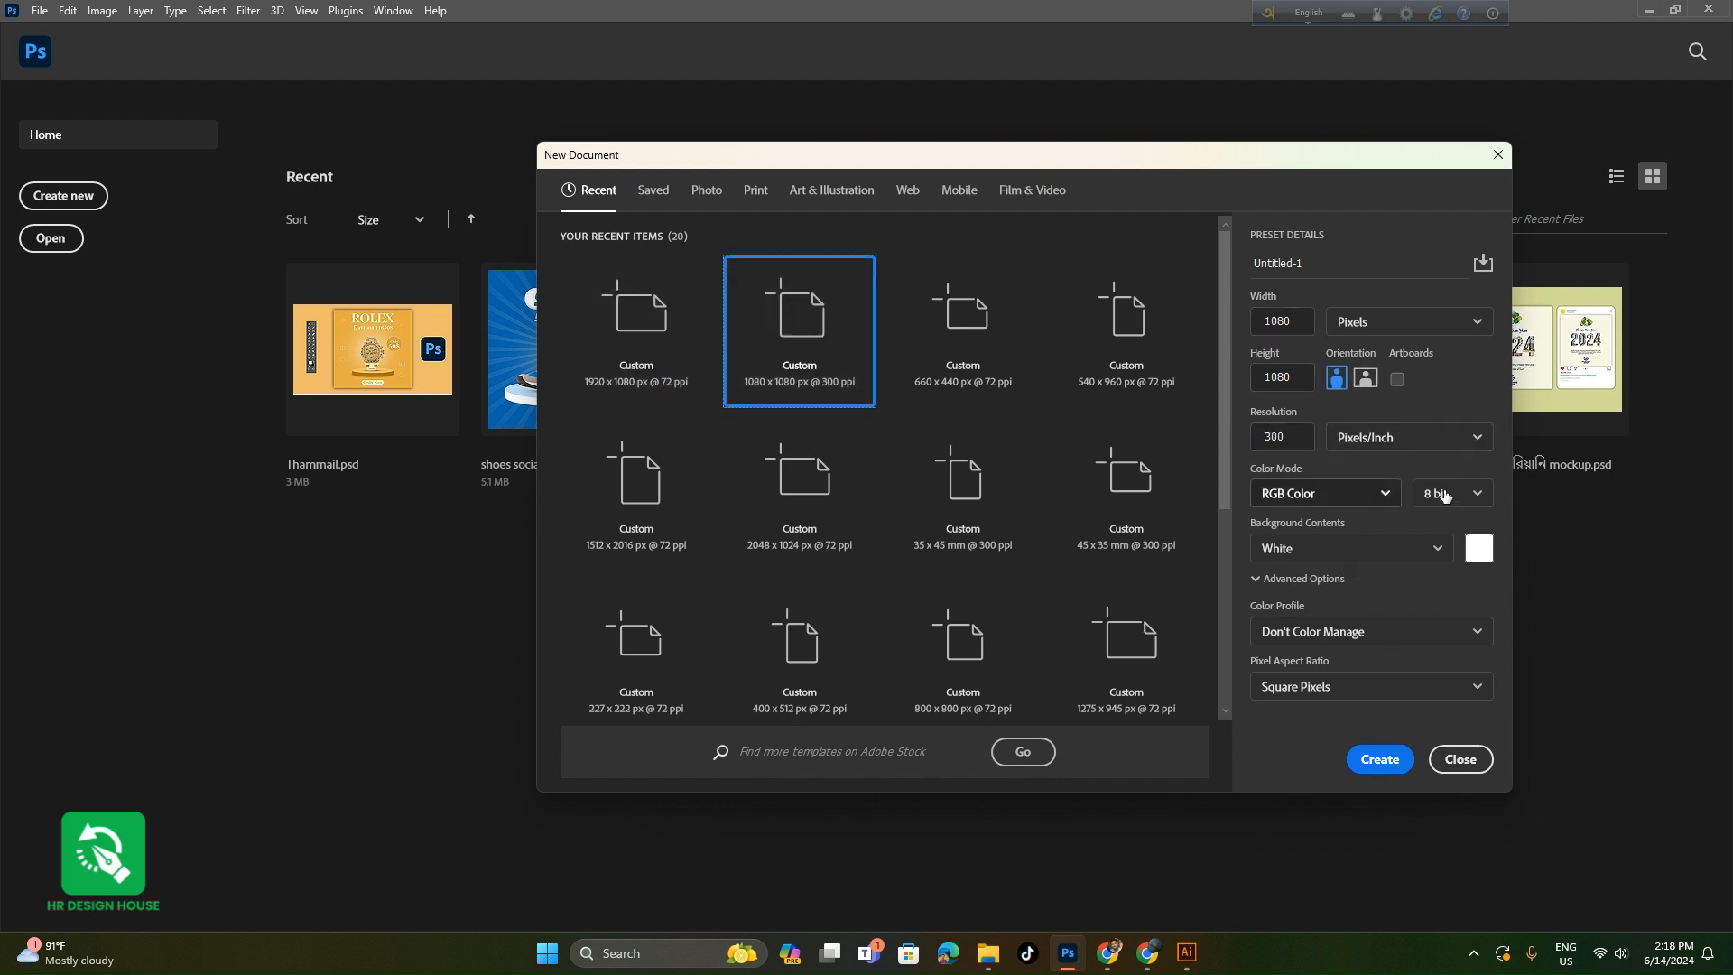
{"action": "left_click", "coordinate": [1380, 760]}
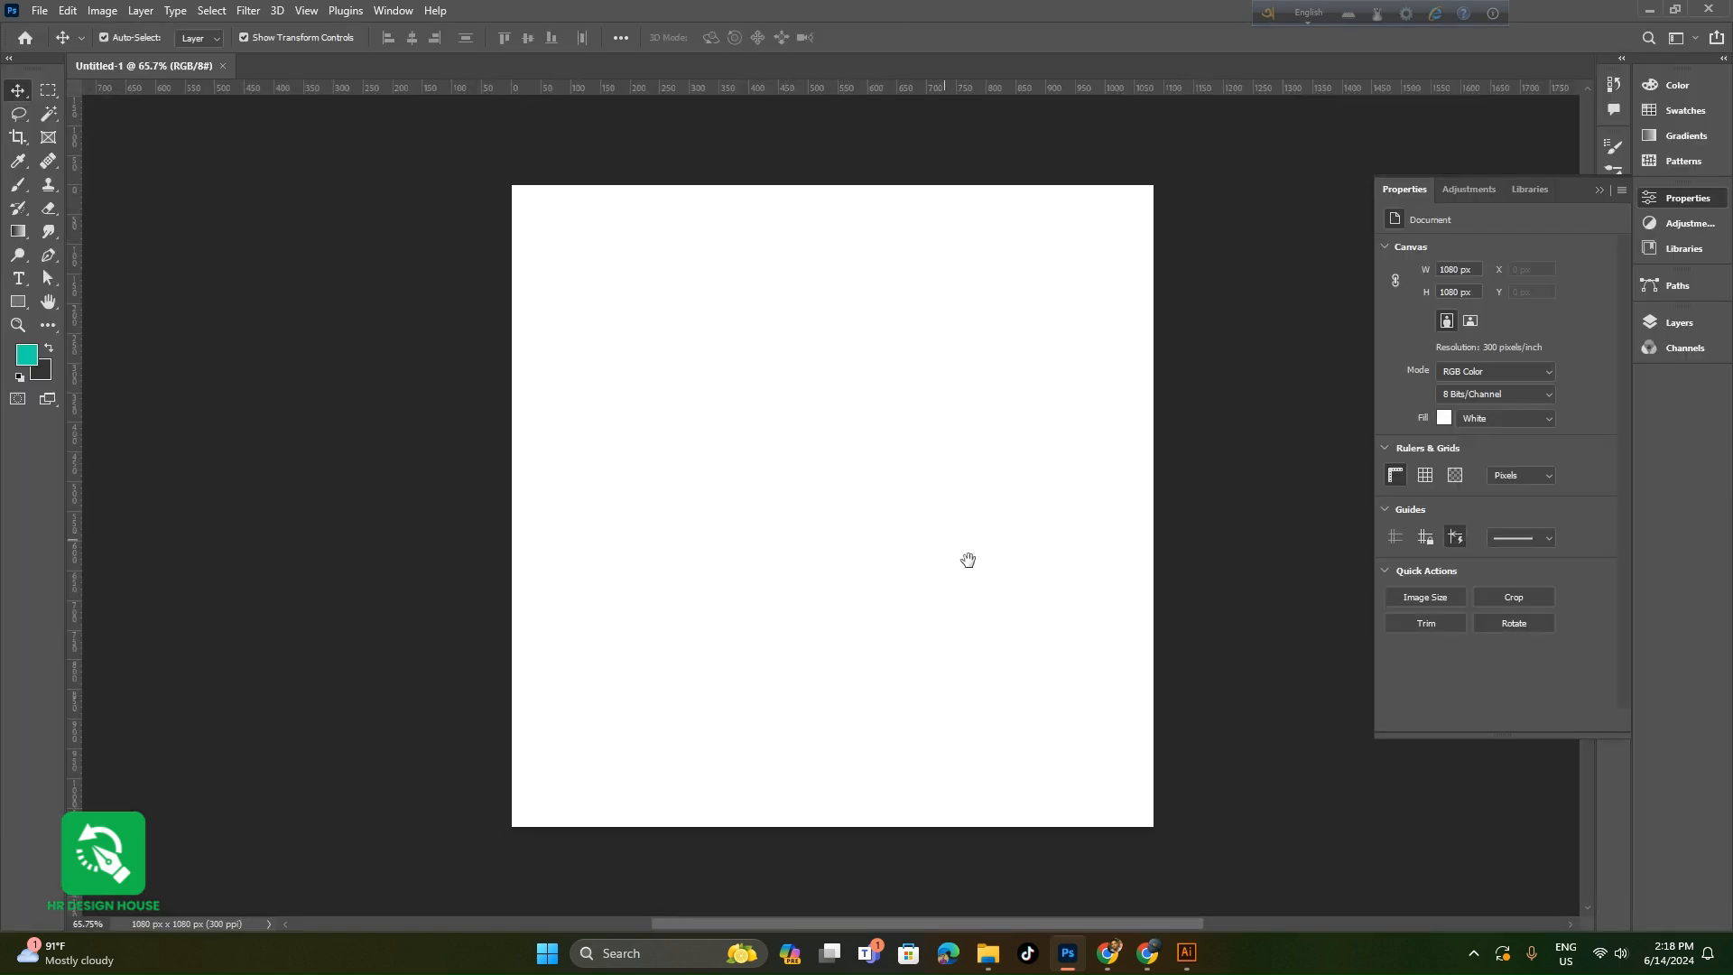
- Place the floating island image 0222 from the SM876266 folder, centred horizontally and aligned with the bottom edge of the canvas
{"action": "left_click", "coordinate": [987, 955]}
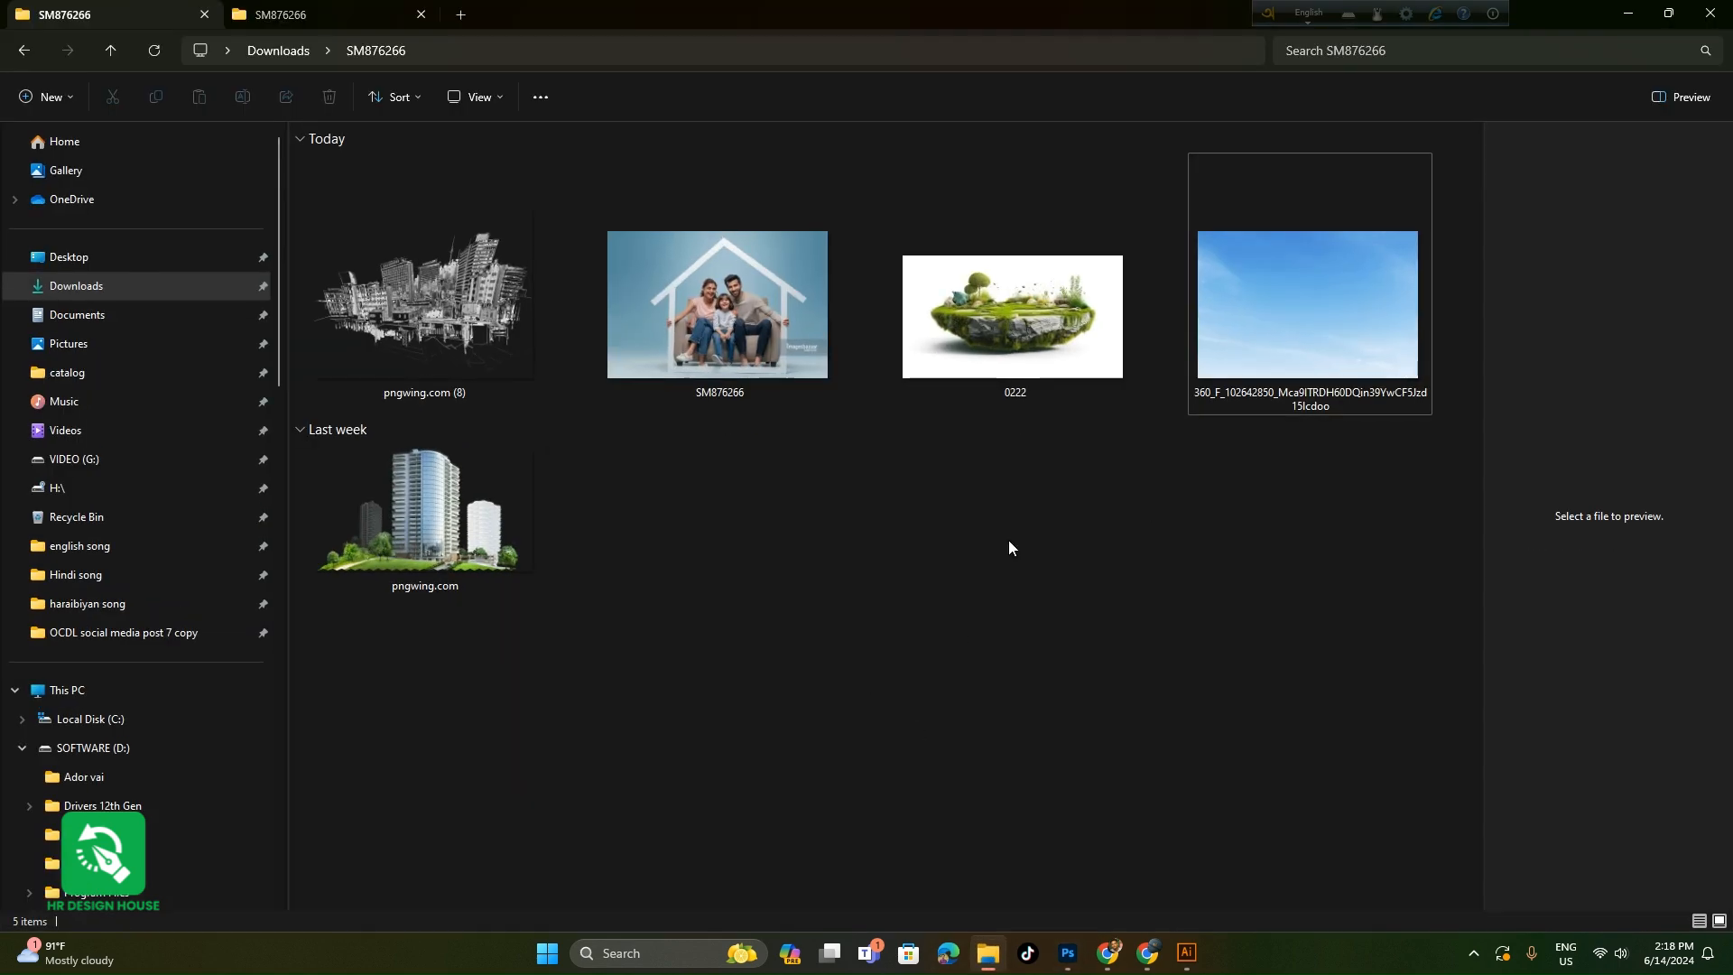
{"action": "left_click", "coordinate": [1038, 348]}
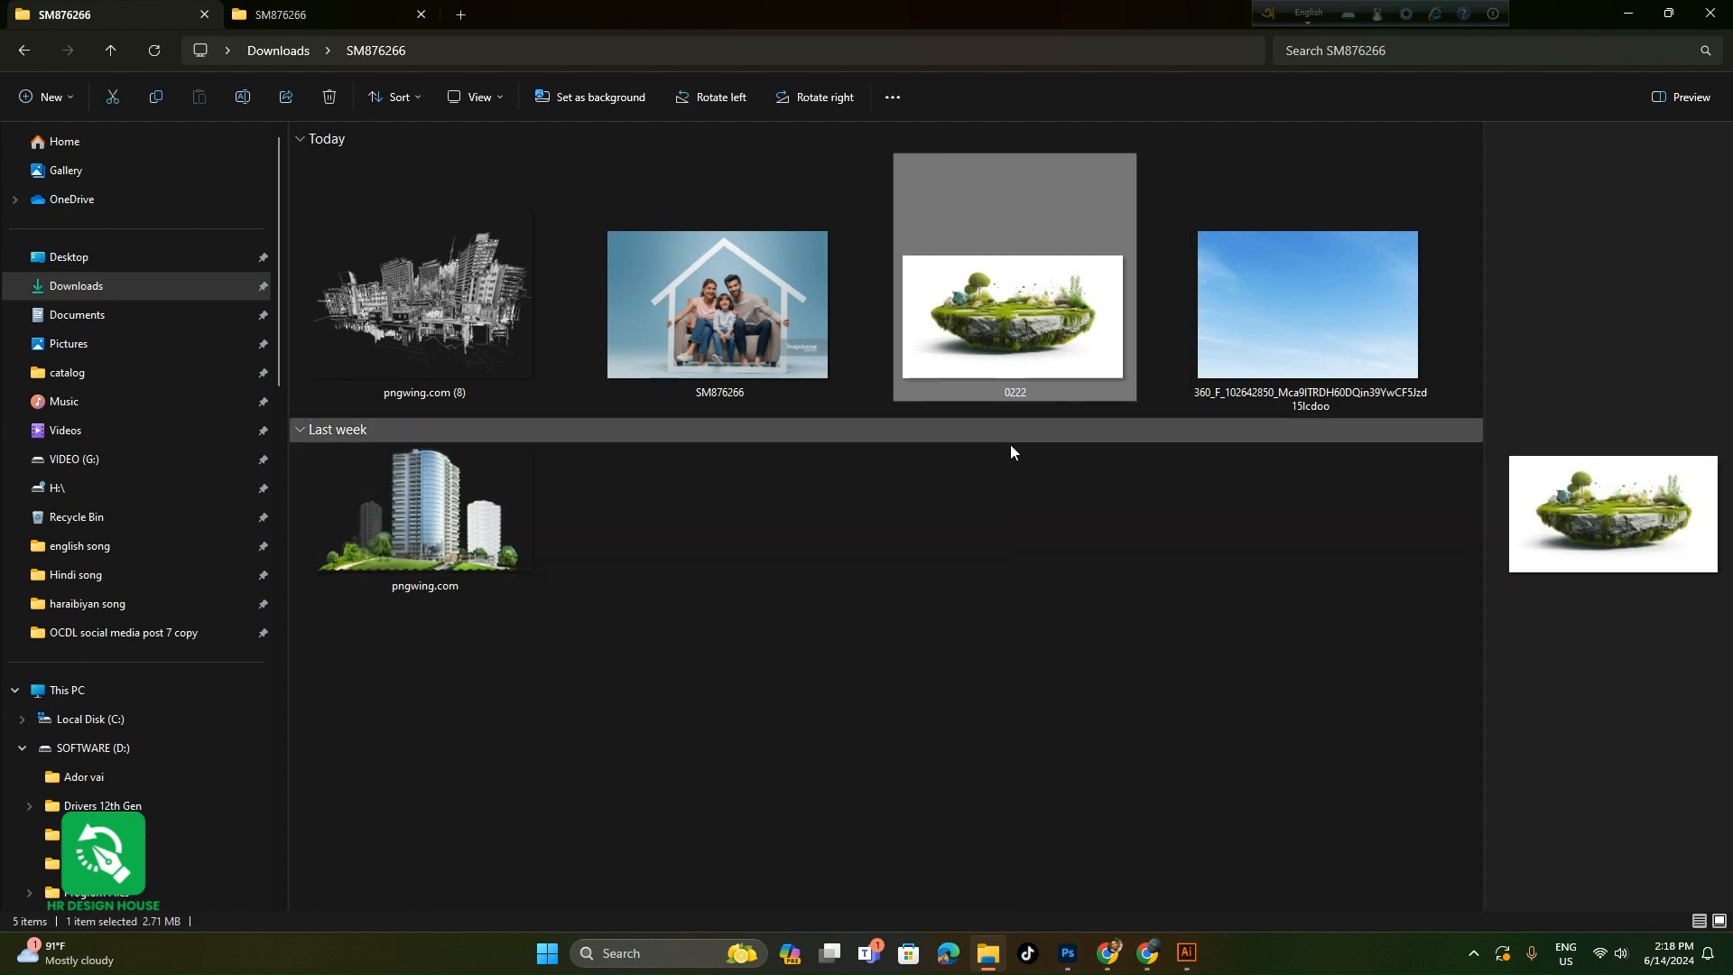
{"action": "left_click_drag", "start_coordinate": [1029, 348], "coordinate": [848, 596]}
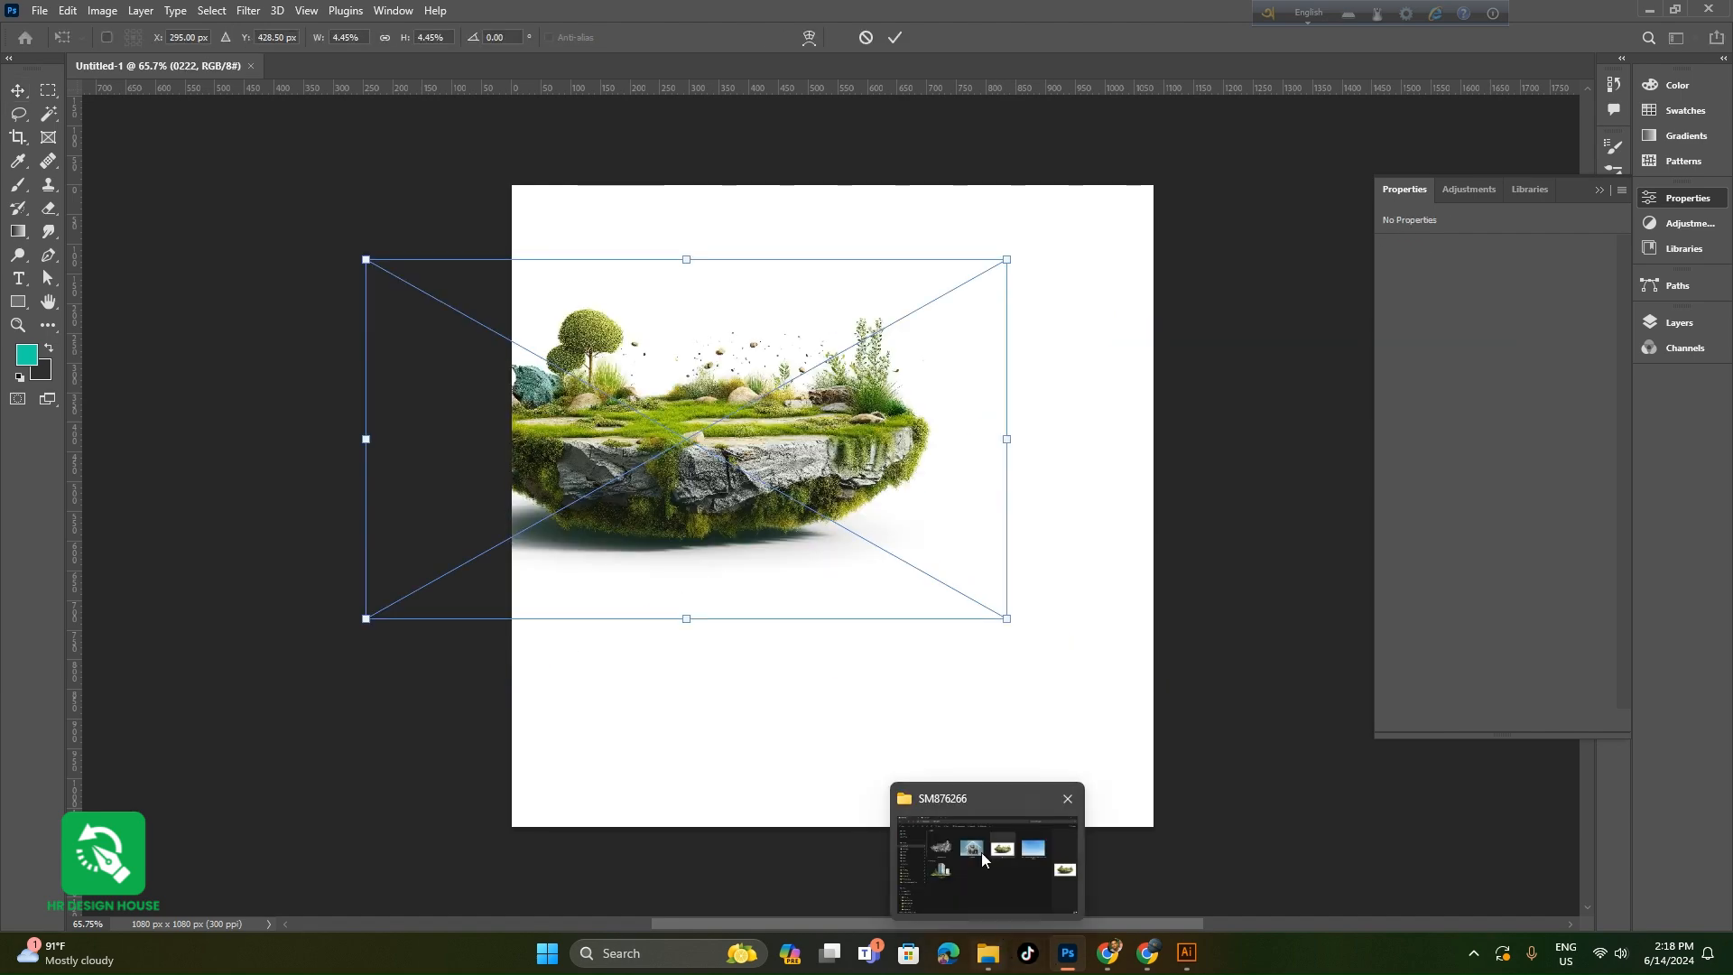
{"action": "left_click_drag", "start_coordinate": [726, 451], "coordinate": [867, 658]}
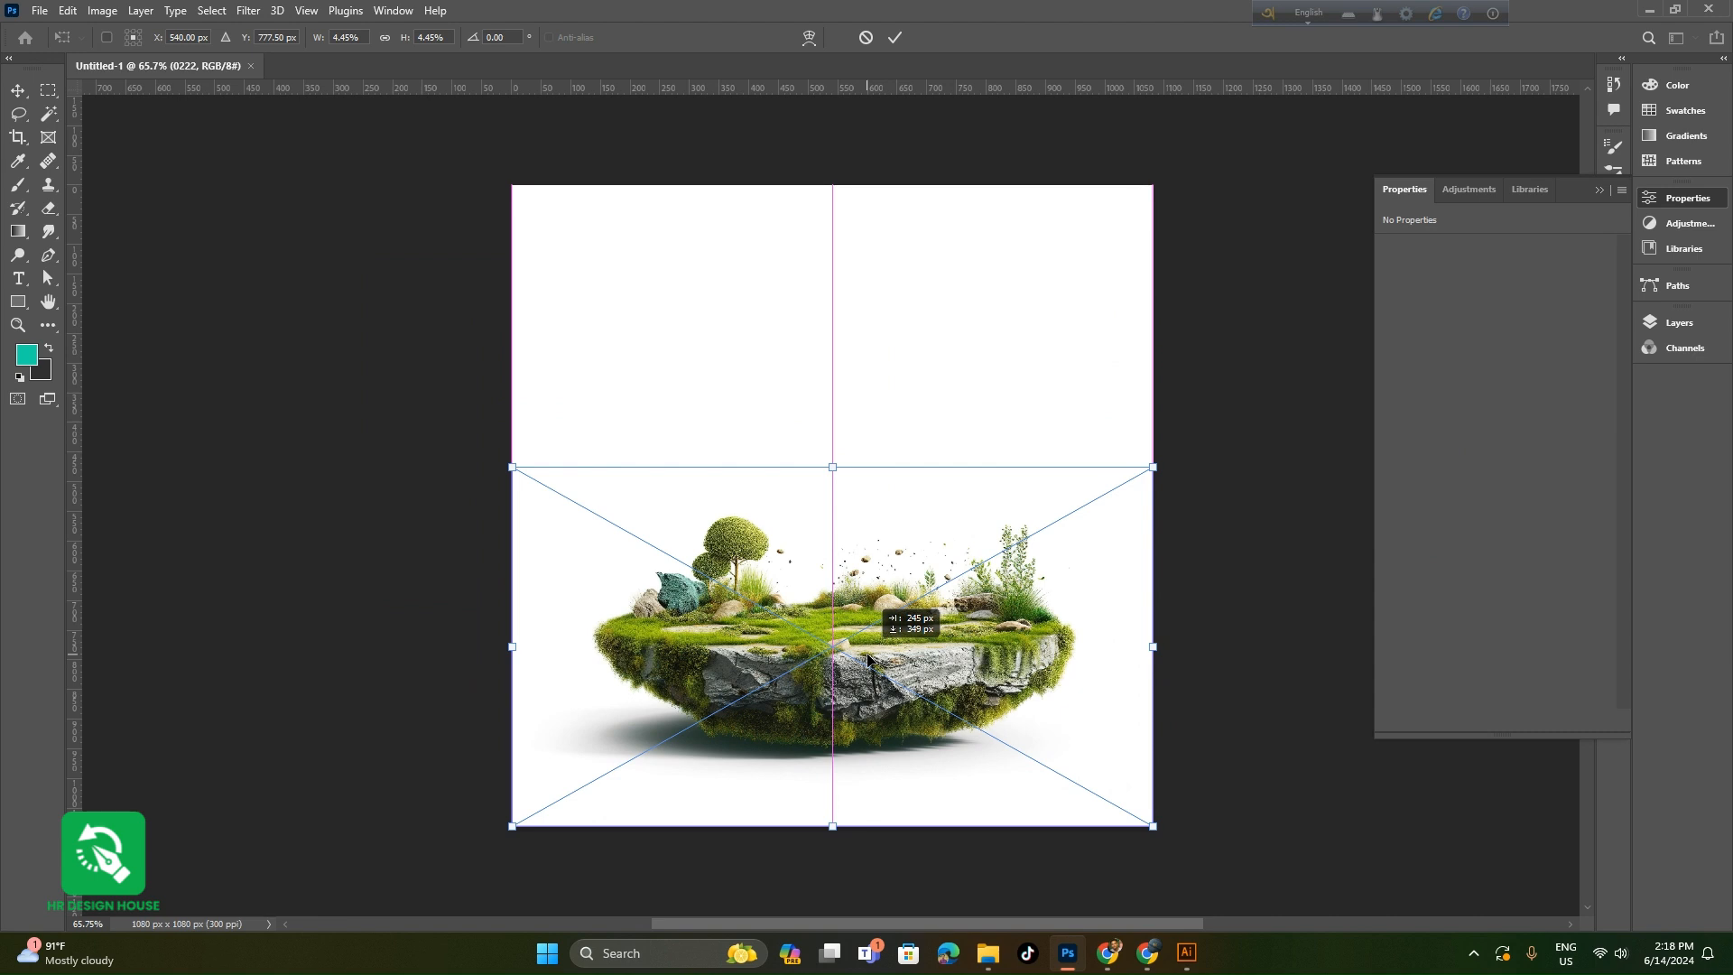
{"action": "left_click", "coordinate": [895, 37]}
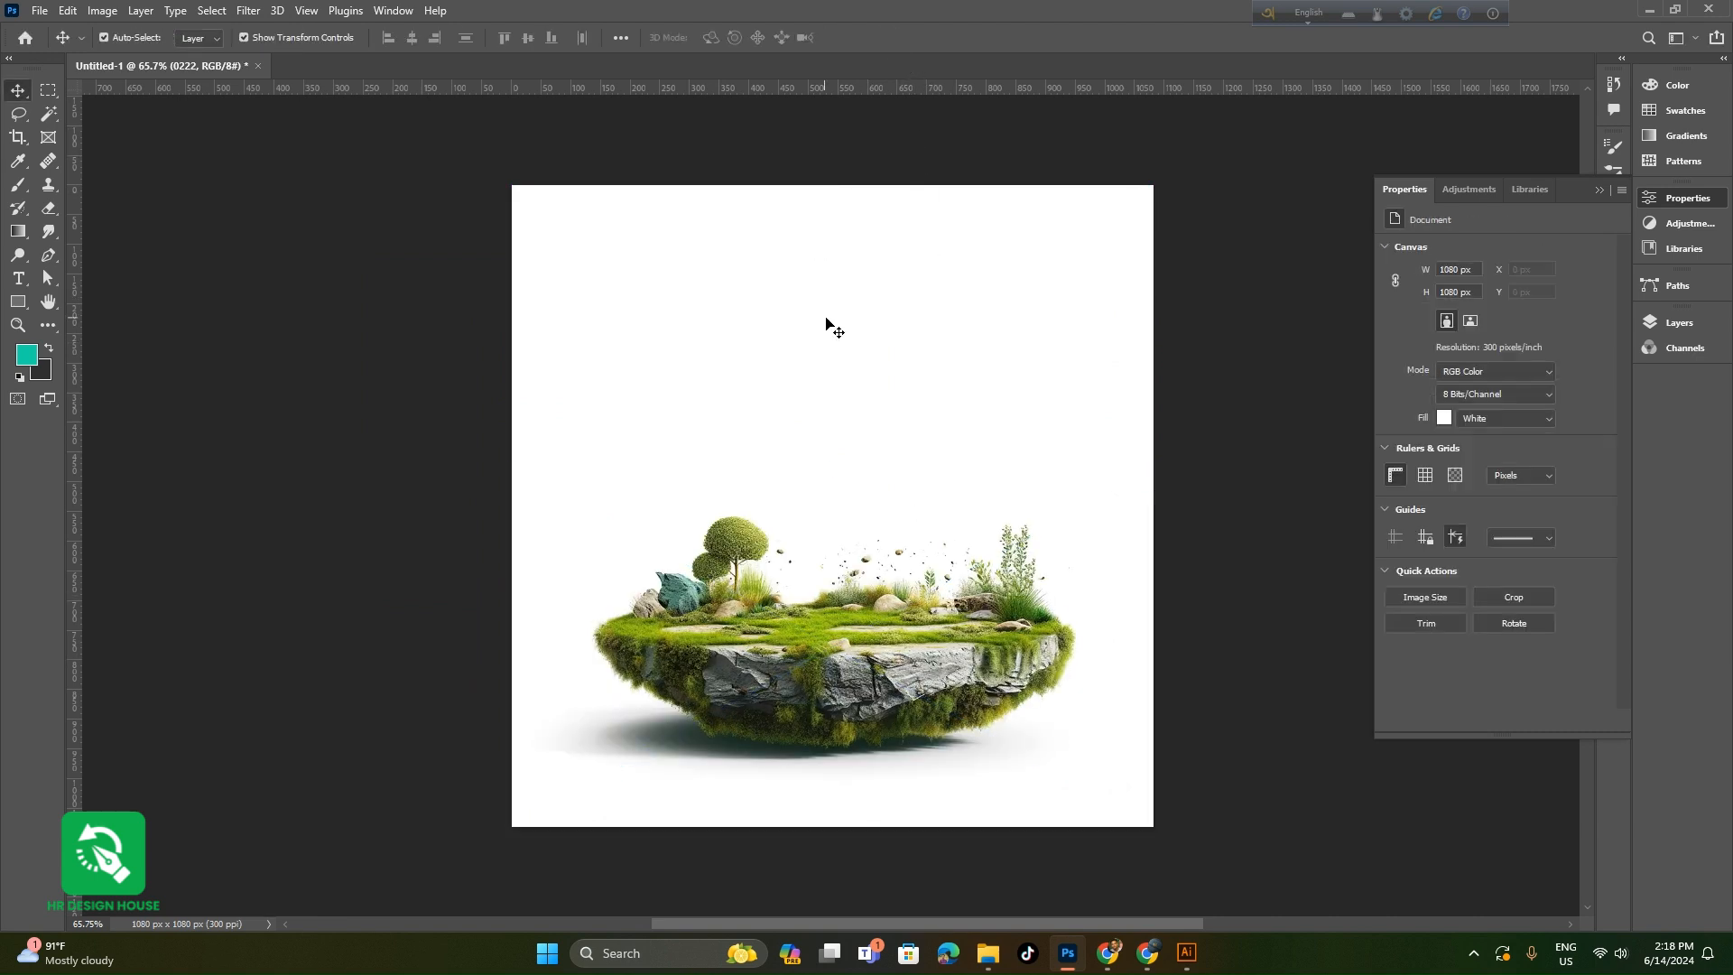
- Place the blue sky image from the SM876266 folder and scale it to 200% (1080 x 720 px), filling the upper part of the canvas
{"action": "left_click", "coordinate": [988, 953]}
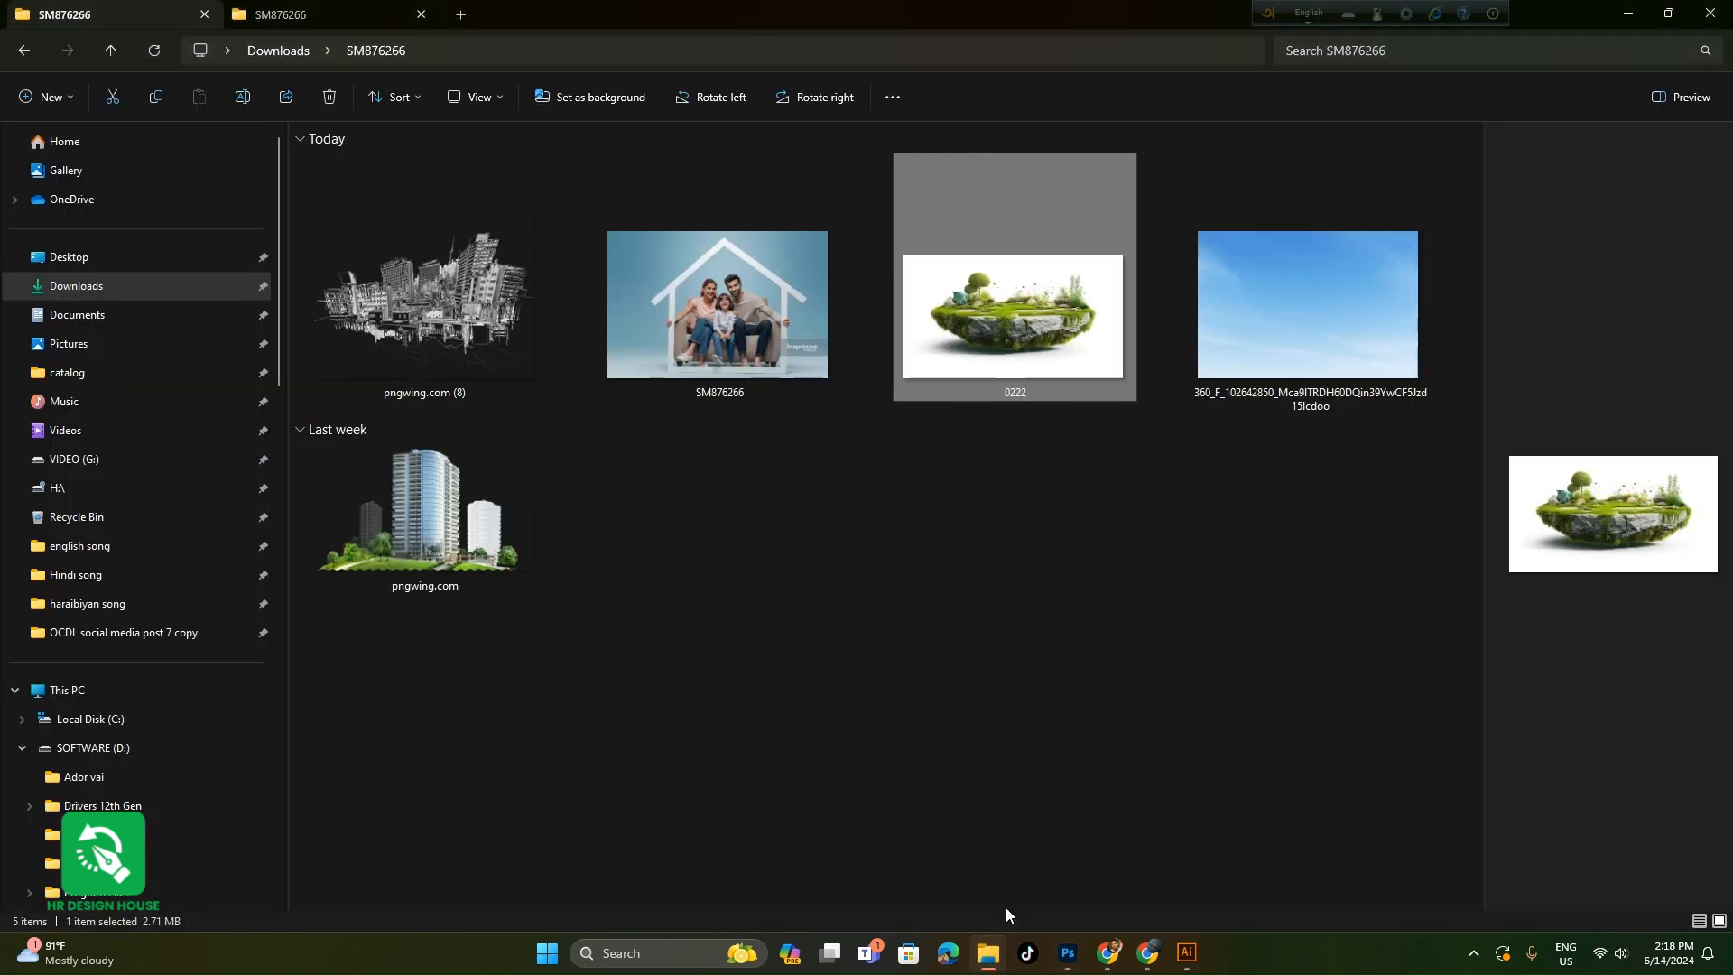
{"action": "left_click", "coordinate": [1342, 324]}
{"action": "left_click_drag", "start_coordinate": [1335, 366], "coordinate": [870, 468]}
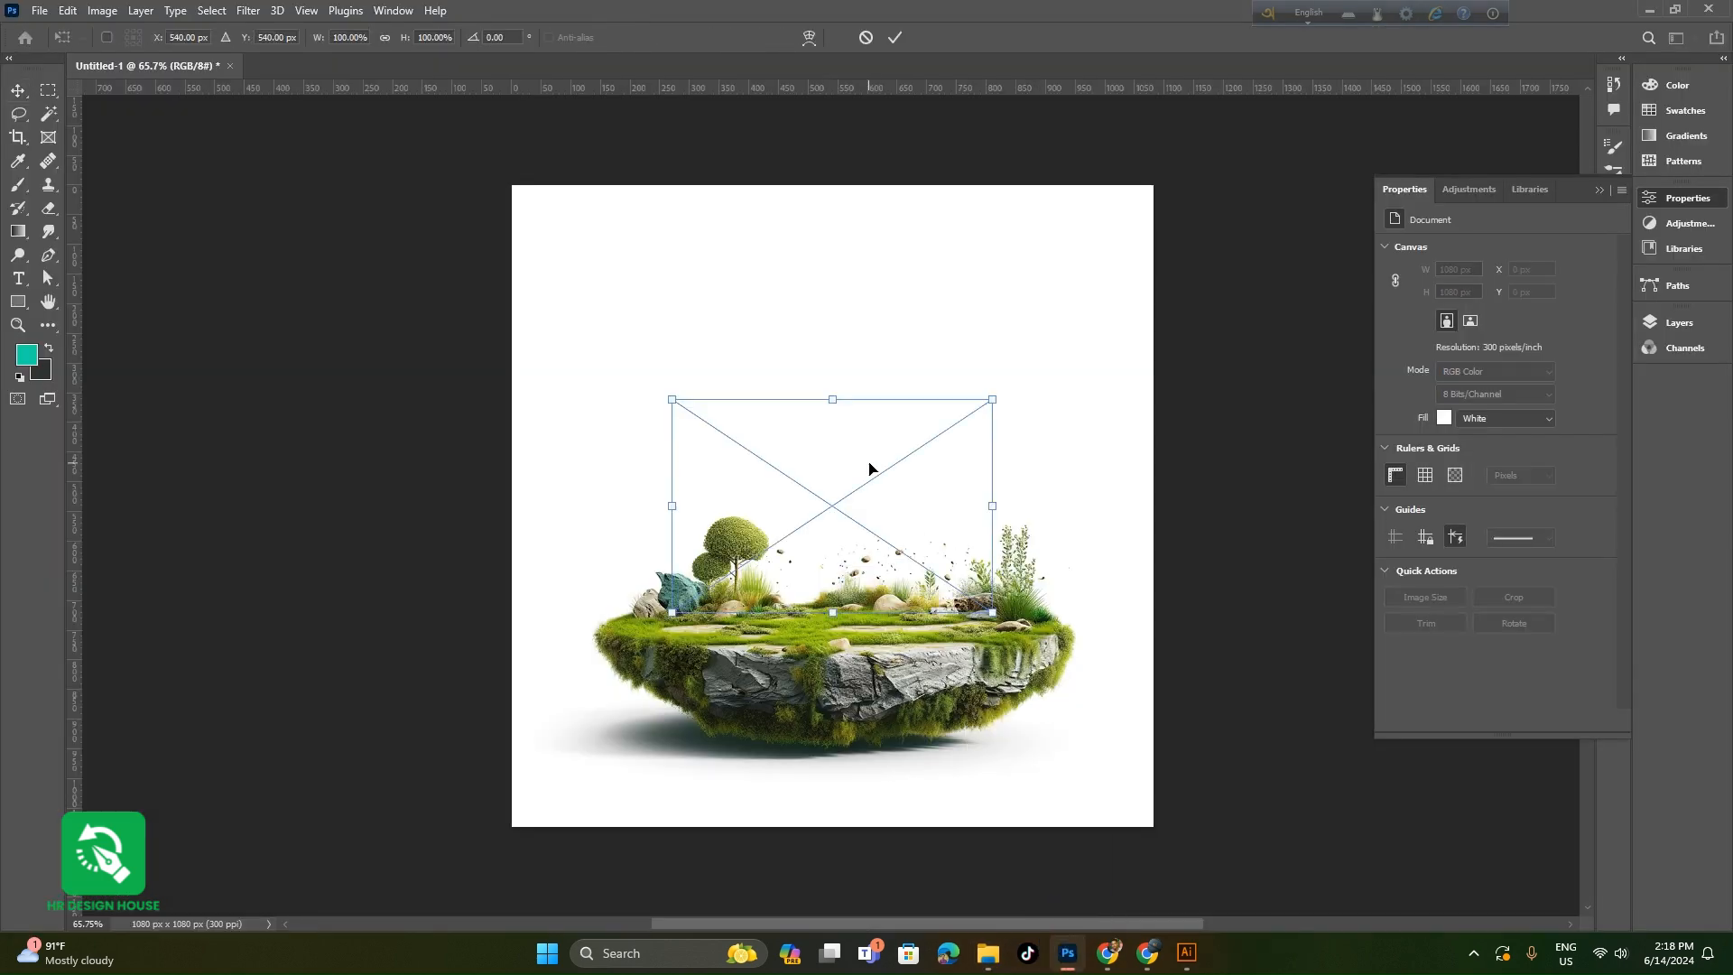
{"action": "left_click_drag", "start_coordinate": [830, 399], "coordinate": [873, 185]}
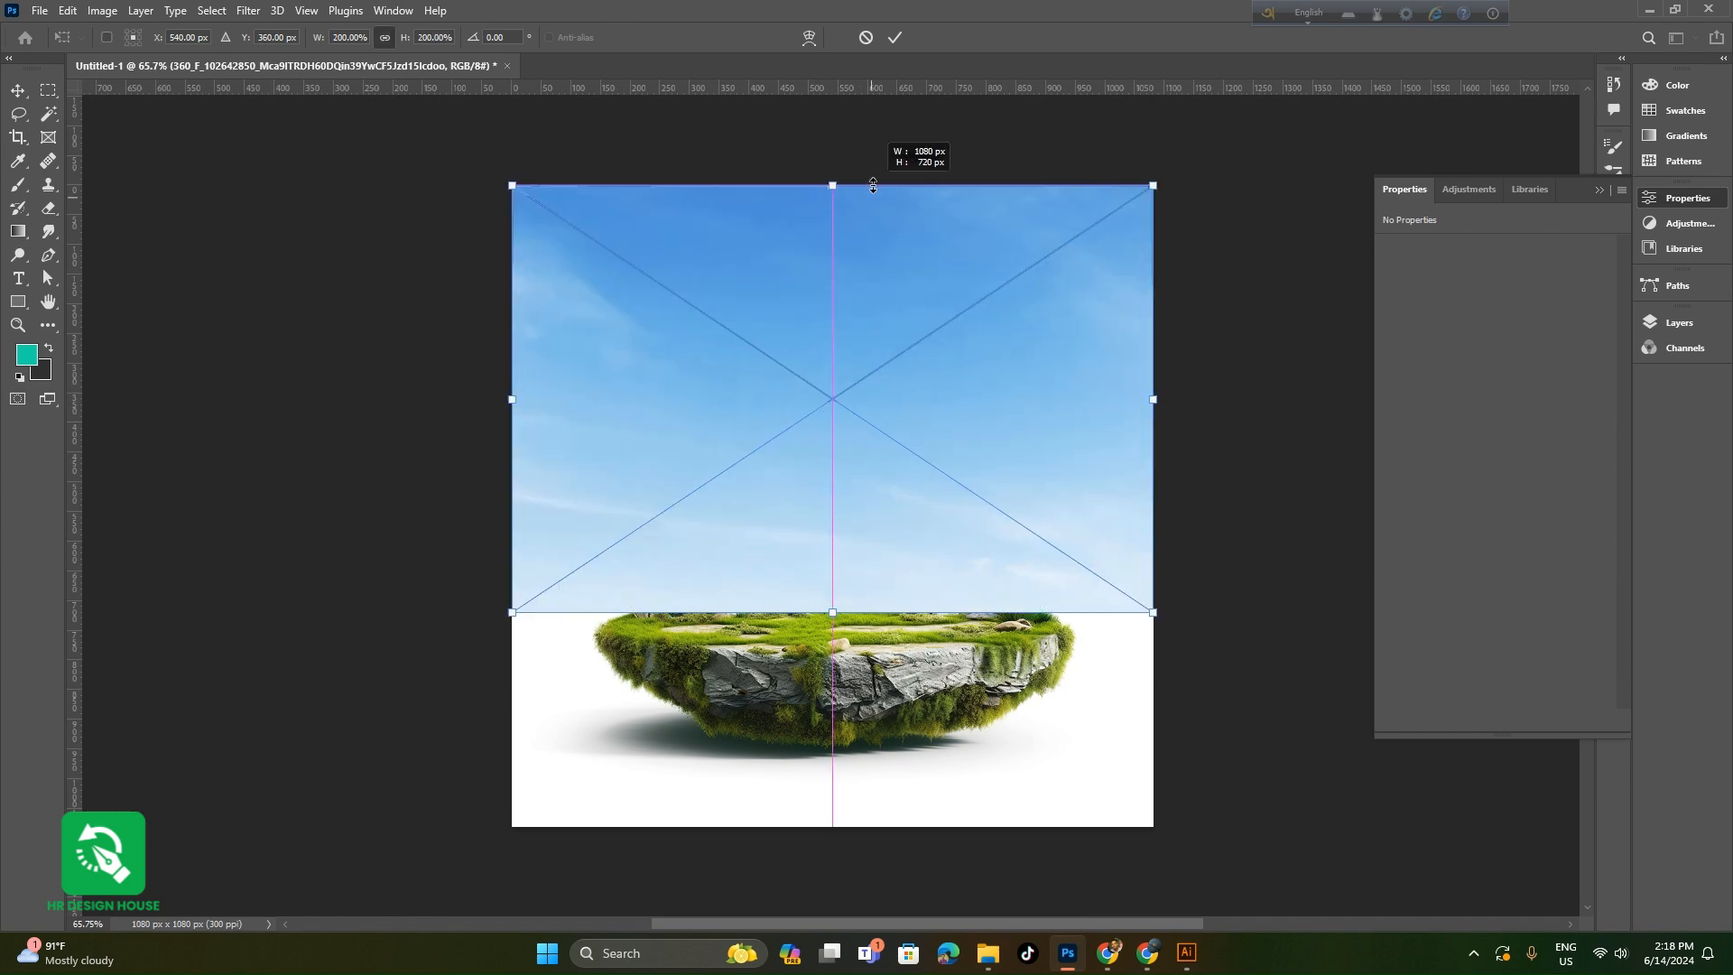
{"action": "left_click", "coordinate": [895, 37]}
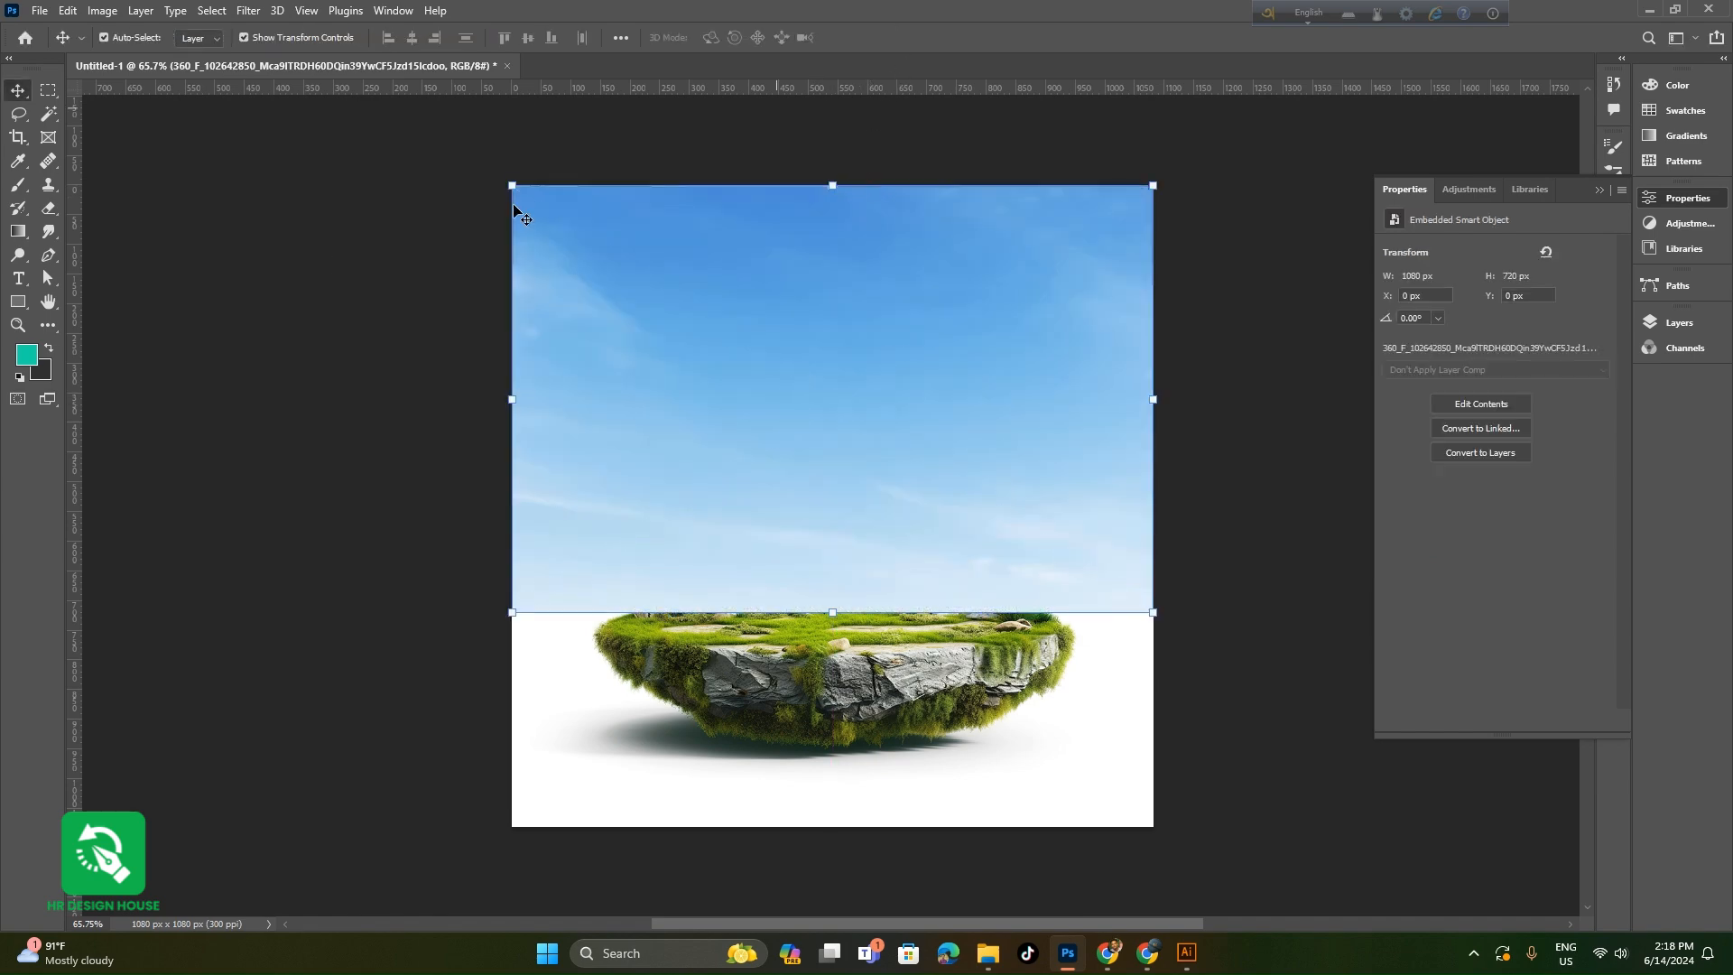
- Add a layer mask to the sky layer
{"action": "left_click_drag", "start_coordinate": [857, 206], "coordinate": [905, 322]}
{"action": "left_click_drag", "start_coordinate": [947, 488], "coordinate": [932, 460]}
{"action": "left_click_drag", "start_coordinate": [967, 622], "coordinate": [913, 461]}
{"action": "left_click", "coordinate": [982, 545]}
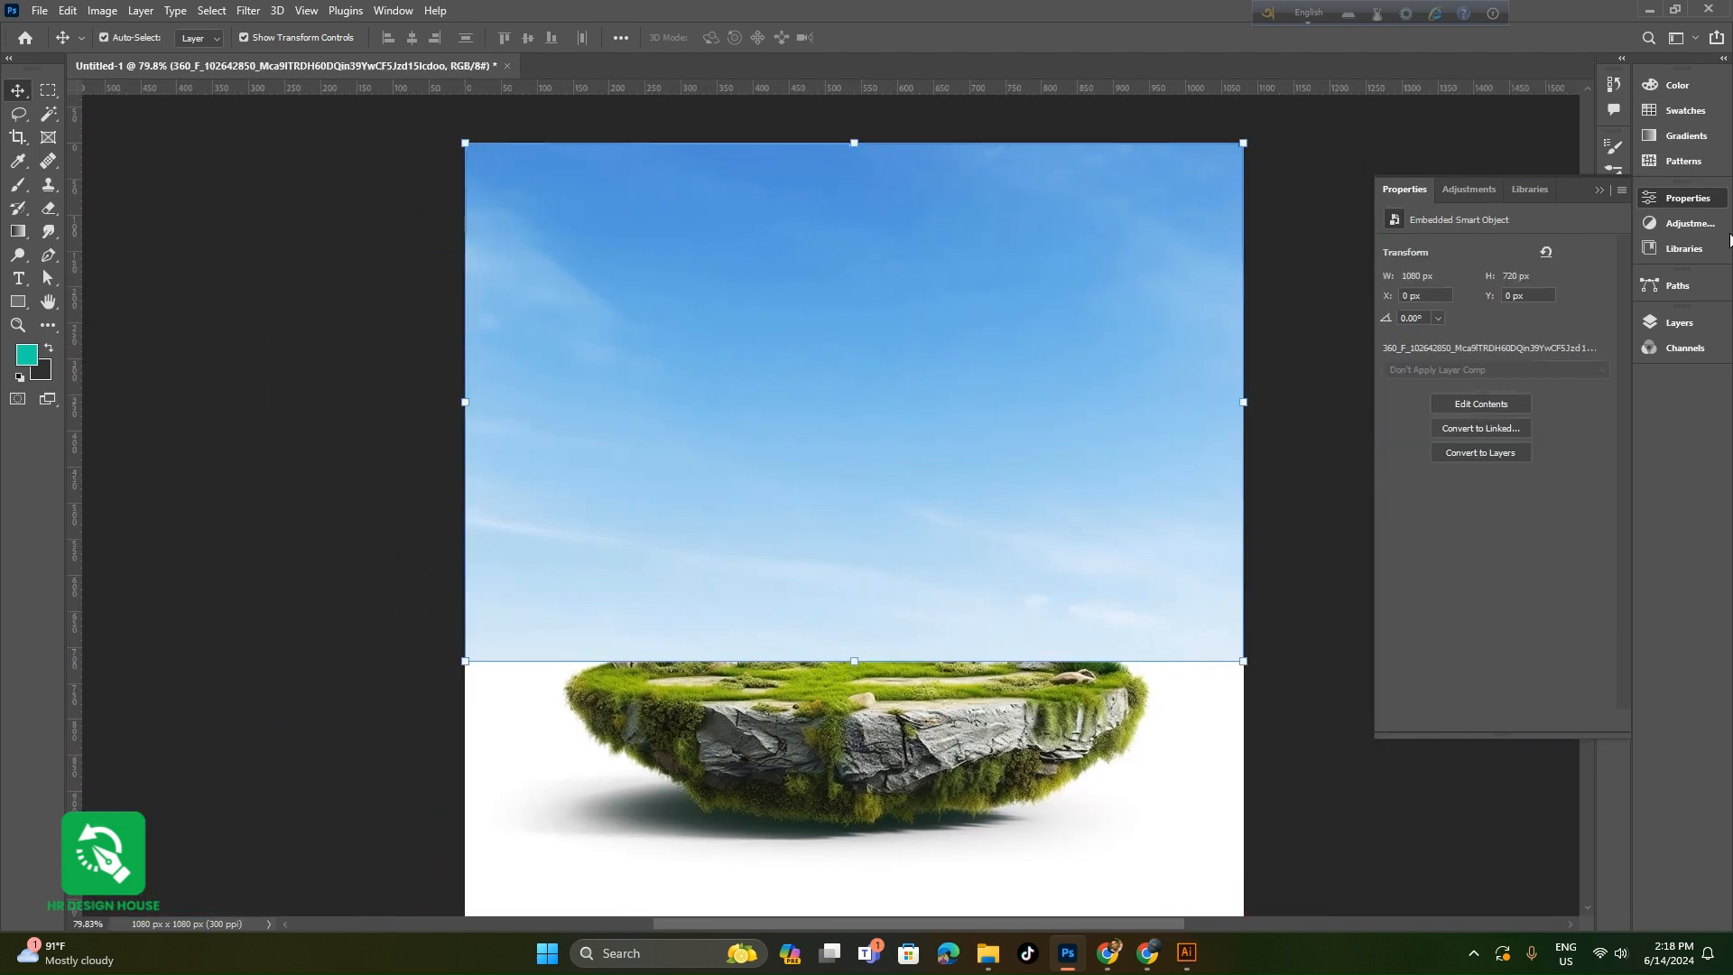
{"action": "left_click", "coordinate": [1680, 332]}
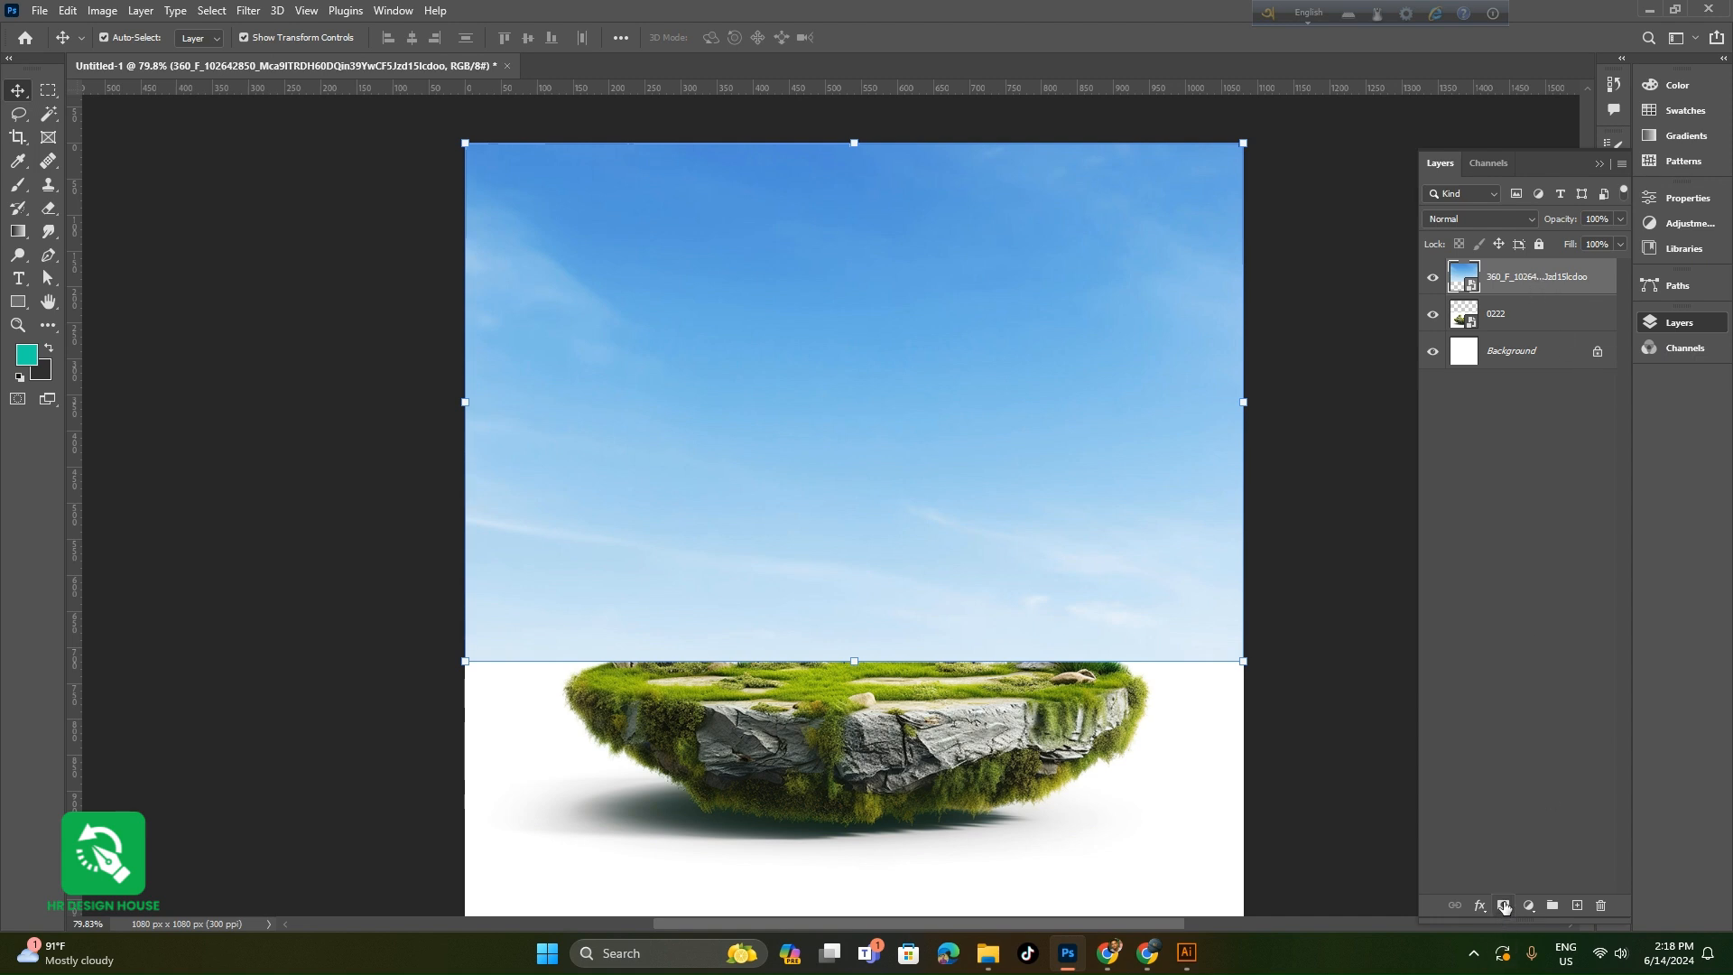
{"action": "left_click", "coordinate": [1508, 802]}
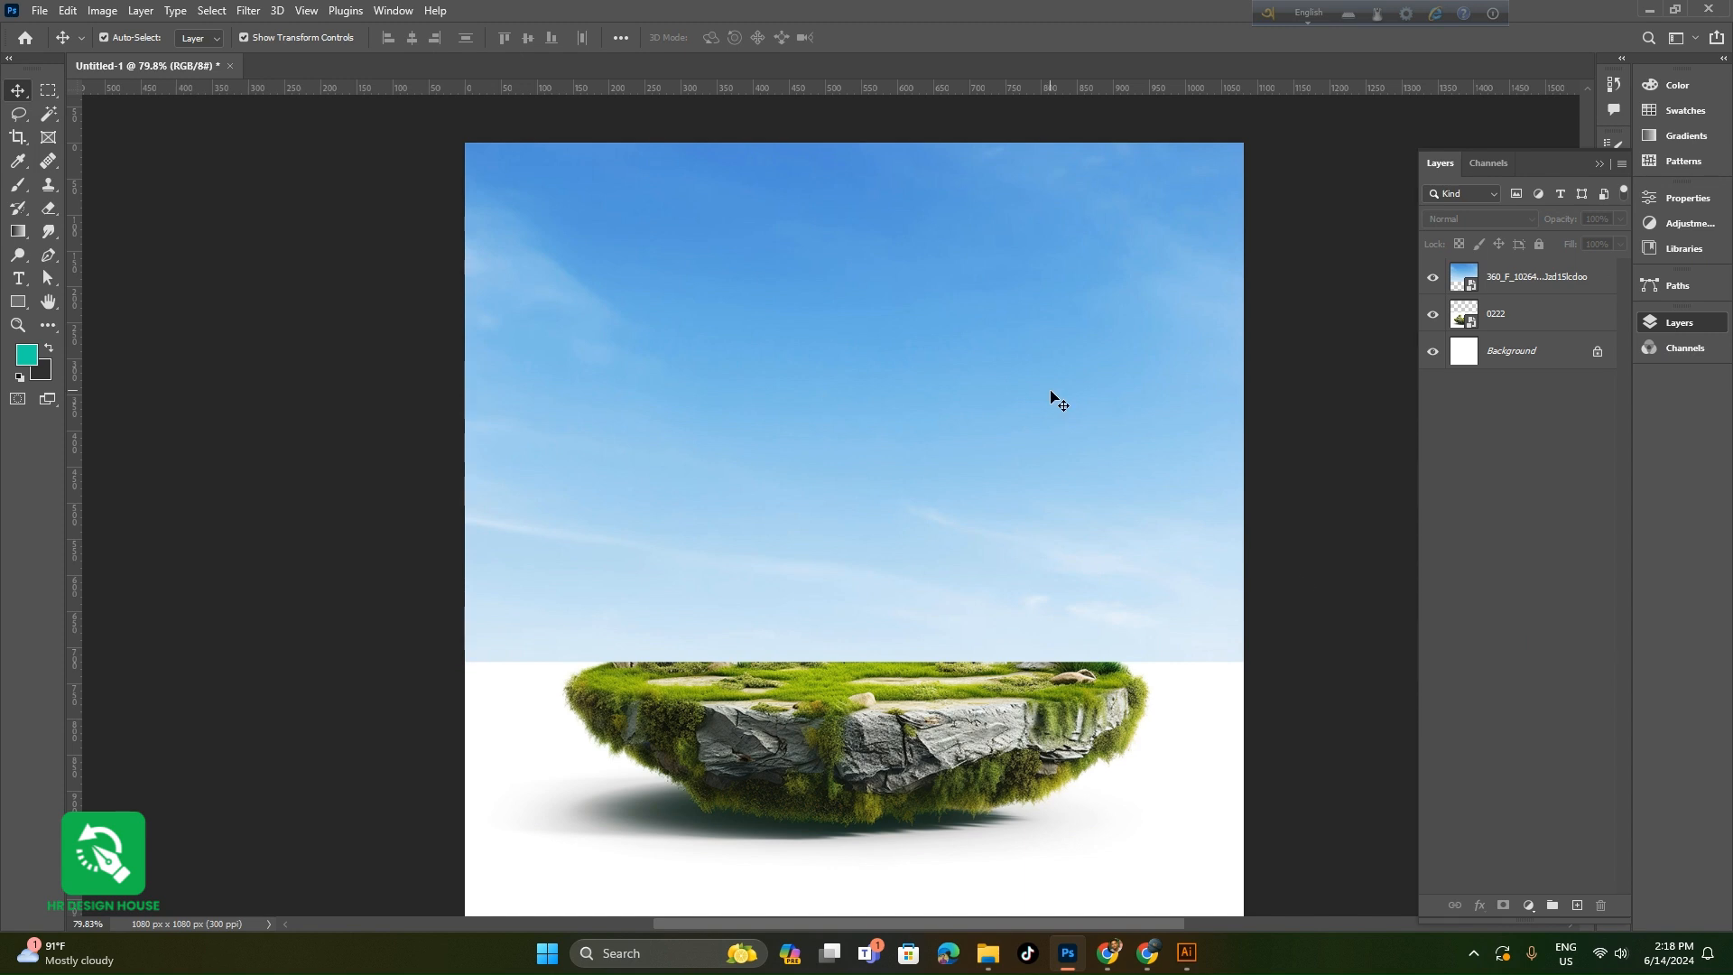
{"action": "left_click", "coordinate": [1523, 275]}
{"action": "left_click", "coordinate": [1503, 906]}
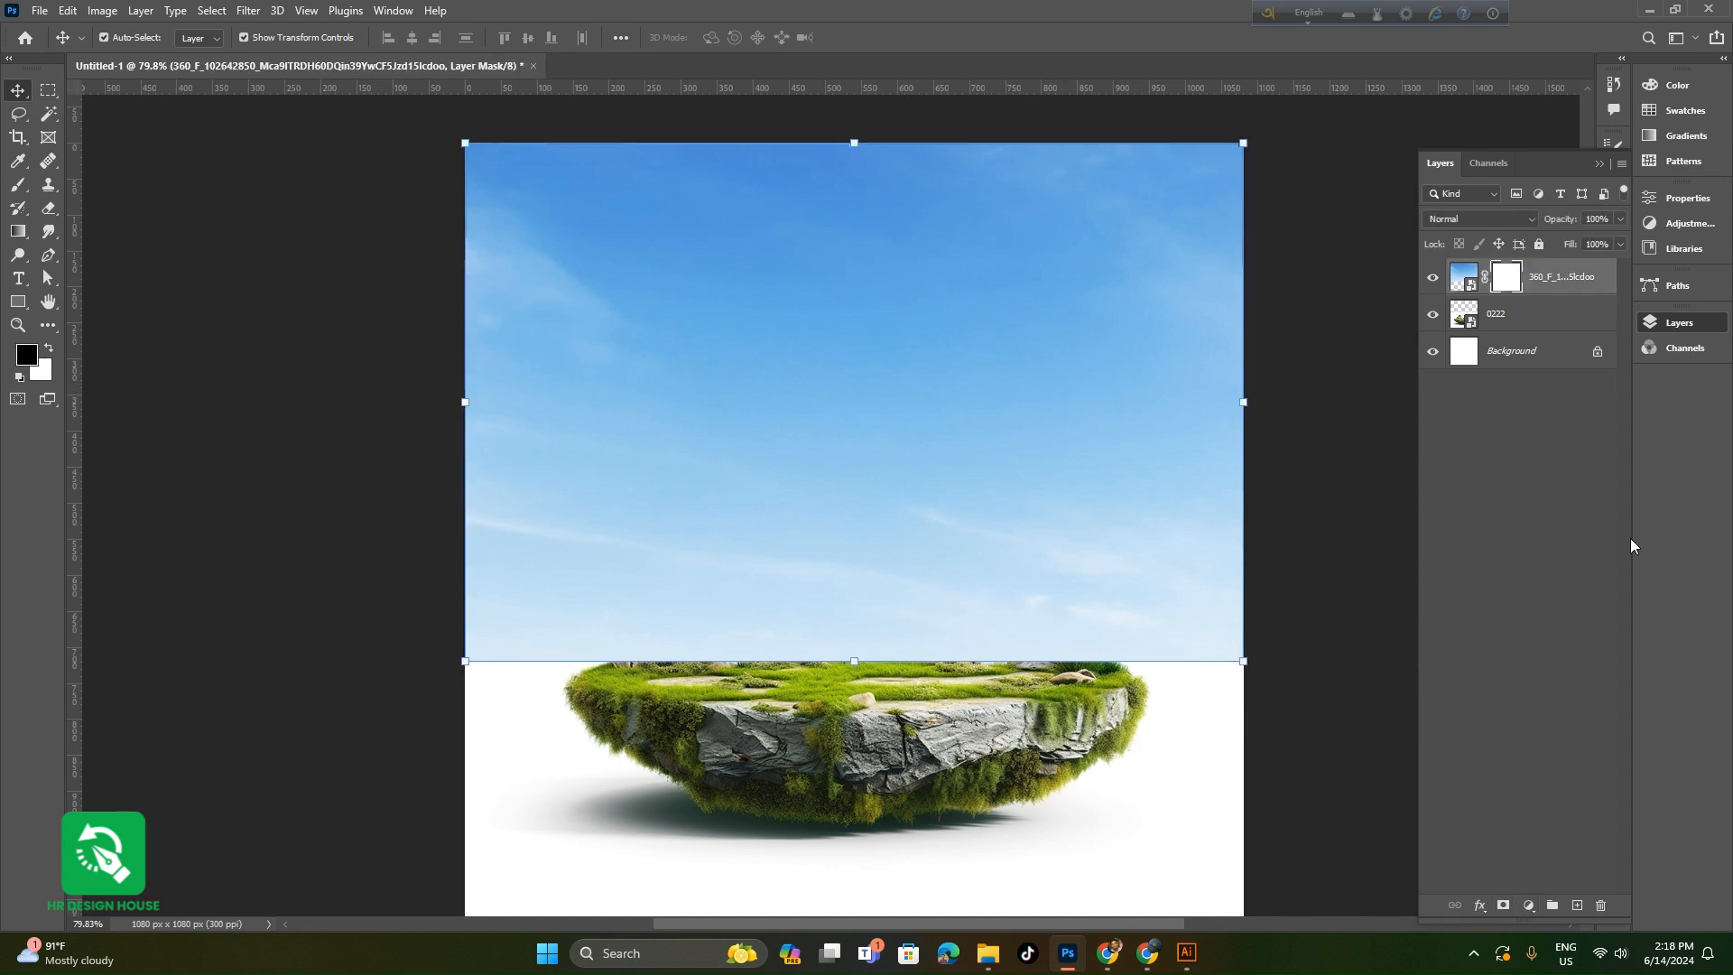
- Paint black on the sky mask with a soft brush enlarged to 400 px, fading the sky's lower part to reveal the island's plants
{"action": "left_click", "coordinate": [18, 184]}
{"action": "mouse_move", "coordinate": [422, 701]}
{"action": "left_mouse_down"}
{"action": "mouse_move", "coordinate": [897, 694]}
{"action": "mouse_move", "coordinate": [441, 692]}
{"action": "left_mouse_up"}
{"action": "key", "text": "bracketright"}
{"action": "key", "text": "bracketright"}
{"action": "key", "text": "bracketright"}
{"action": "key", "text": "bracketright"}
{"action": "key", "text": "bracketright"}
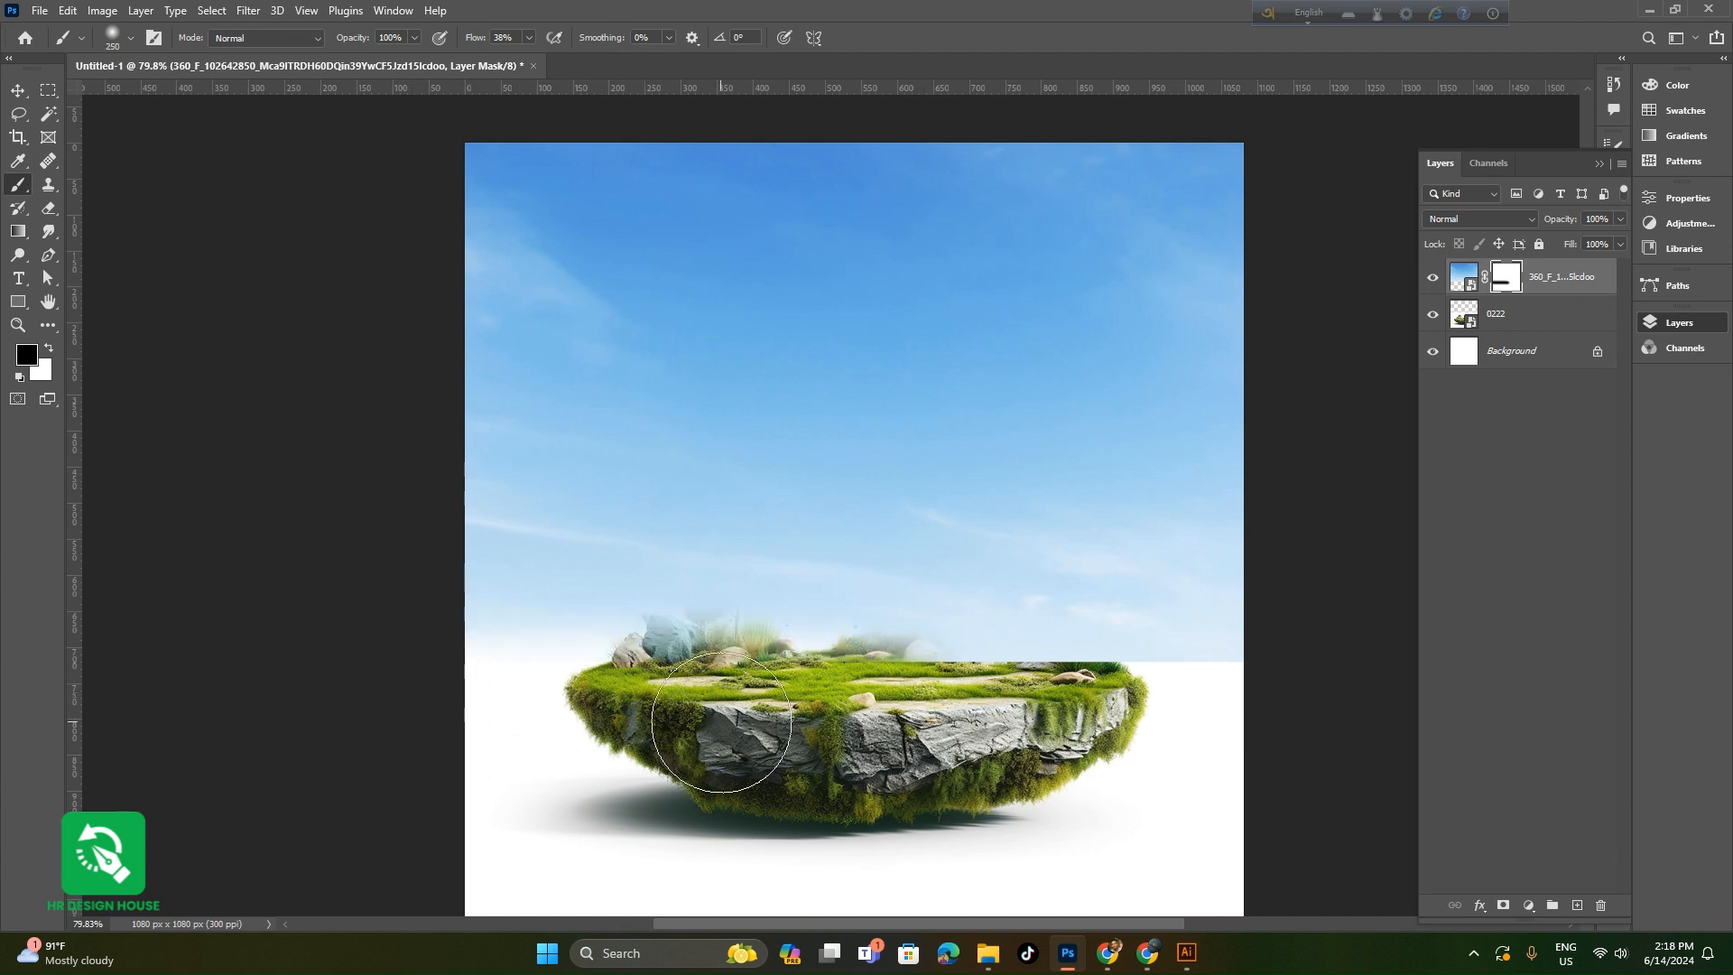
{"action": "mouse_move", "coordinate": [701, 709]}
{"action": "left_mouse_down"}
{"action": "mouse_move", "coordinate": [713, 726]}
{"action": "mouse_move", "coordinate": [1249, 677]}
{"action": "mouse_move", "coordinate": [835, 617]}
{"action": "mouse_move", "coordinate": [352, 627]}
{"action": "left_mouse_up"}
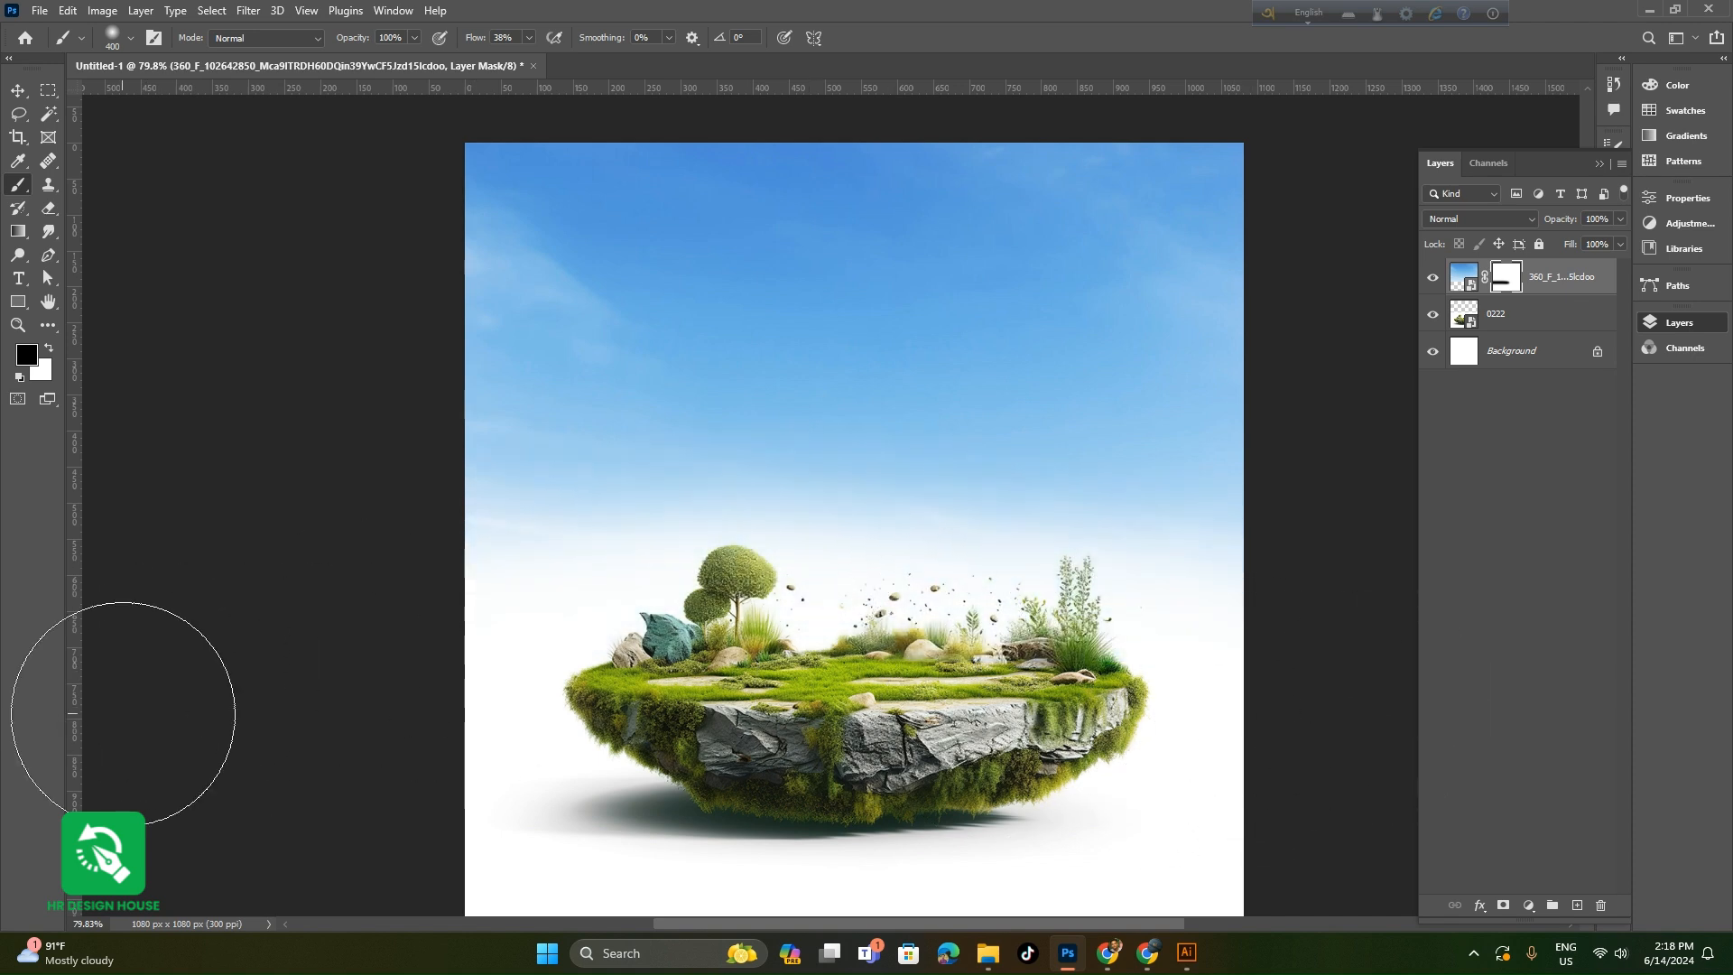
{"action": "left_click_drag", "start_coordinate": [520, 758], "coordinate": [794, 751]}
{"action": "scroll", "coordinate": [925, 713], "scroll_direction": "down", "scroll_amount": 2}
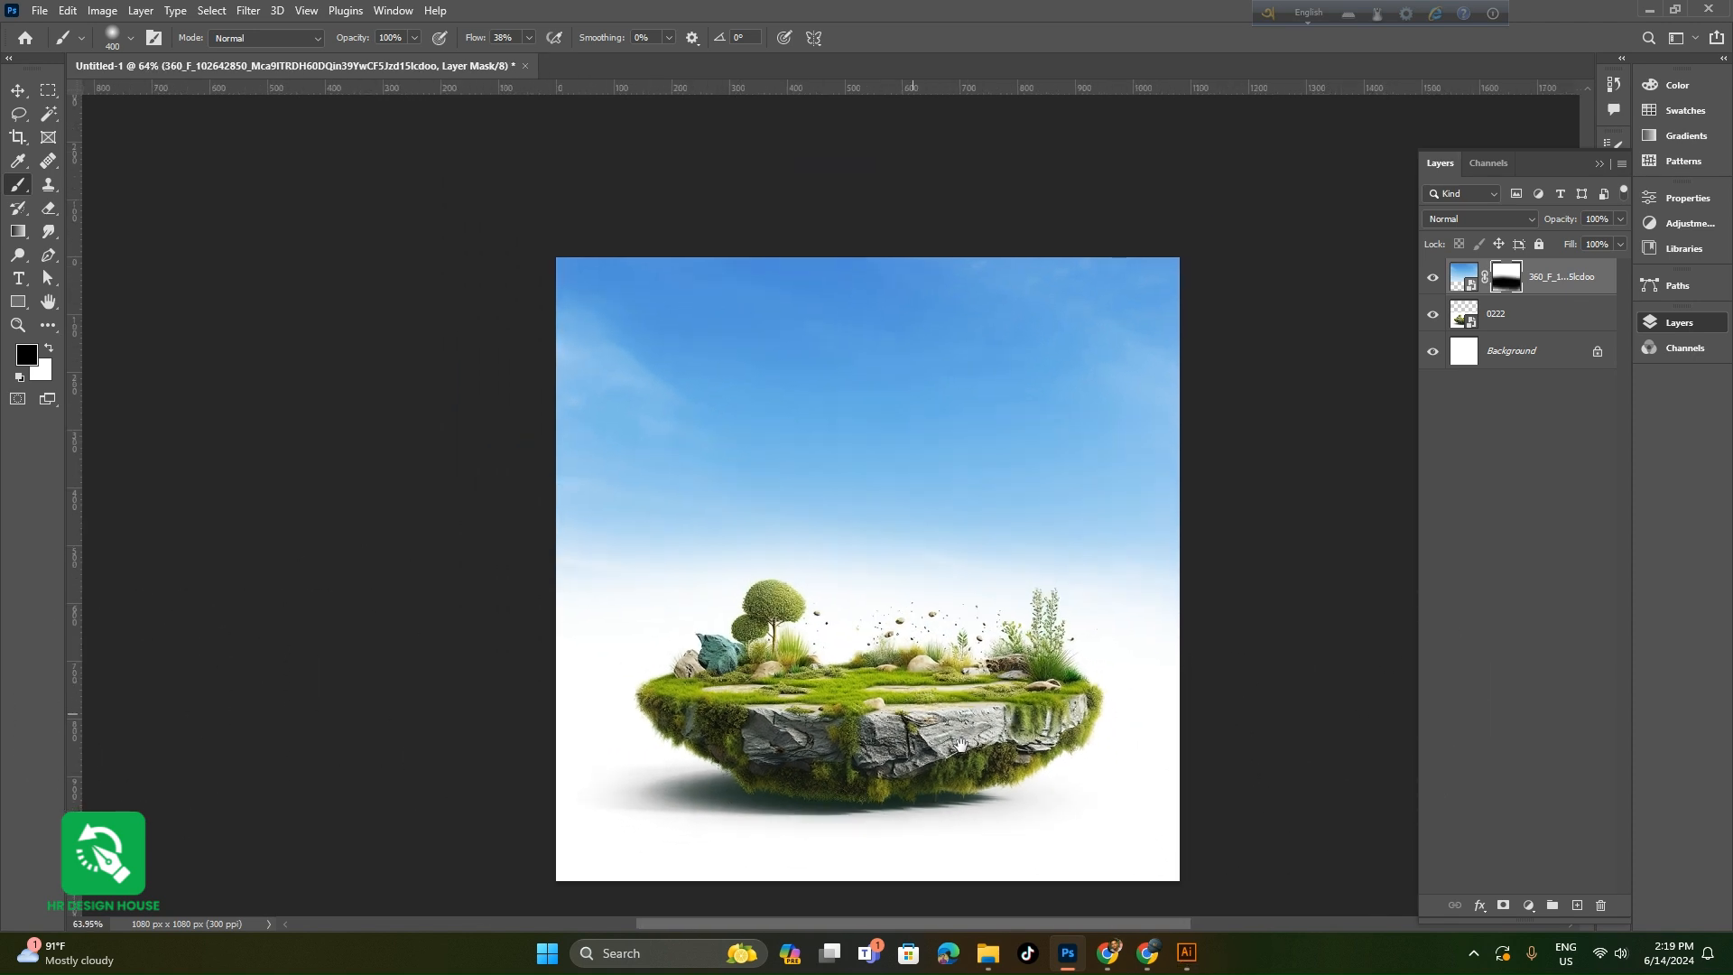
{"action": "left_click_drag", "start_coordinate": [973, 744], "coordinate": [936, 673]}
{"action": "scroll", "coordinate": [1021, 555], "scroll_direction": "up", "scroll_amount": 1}
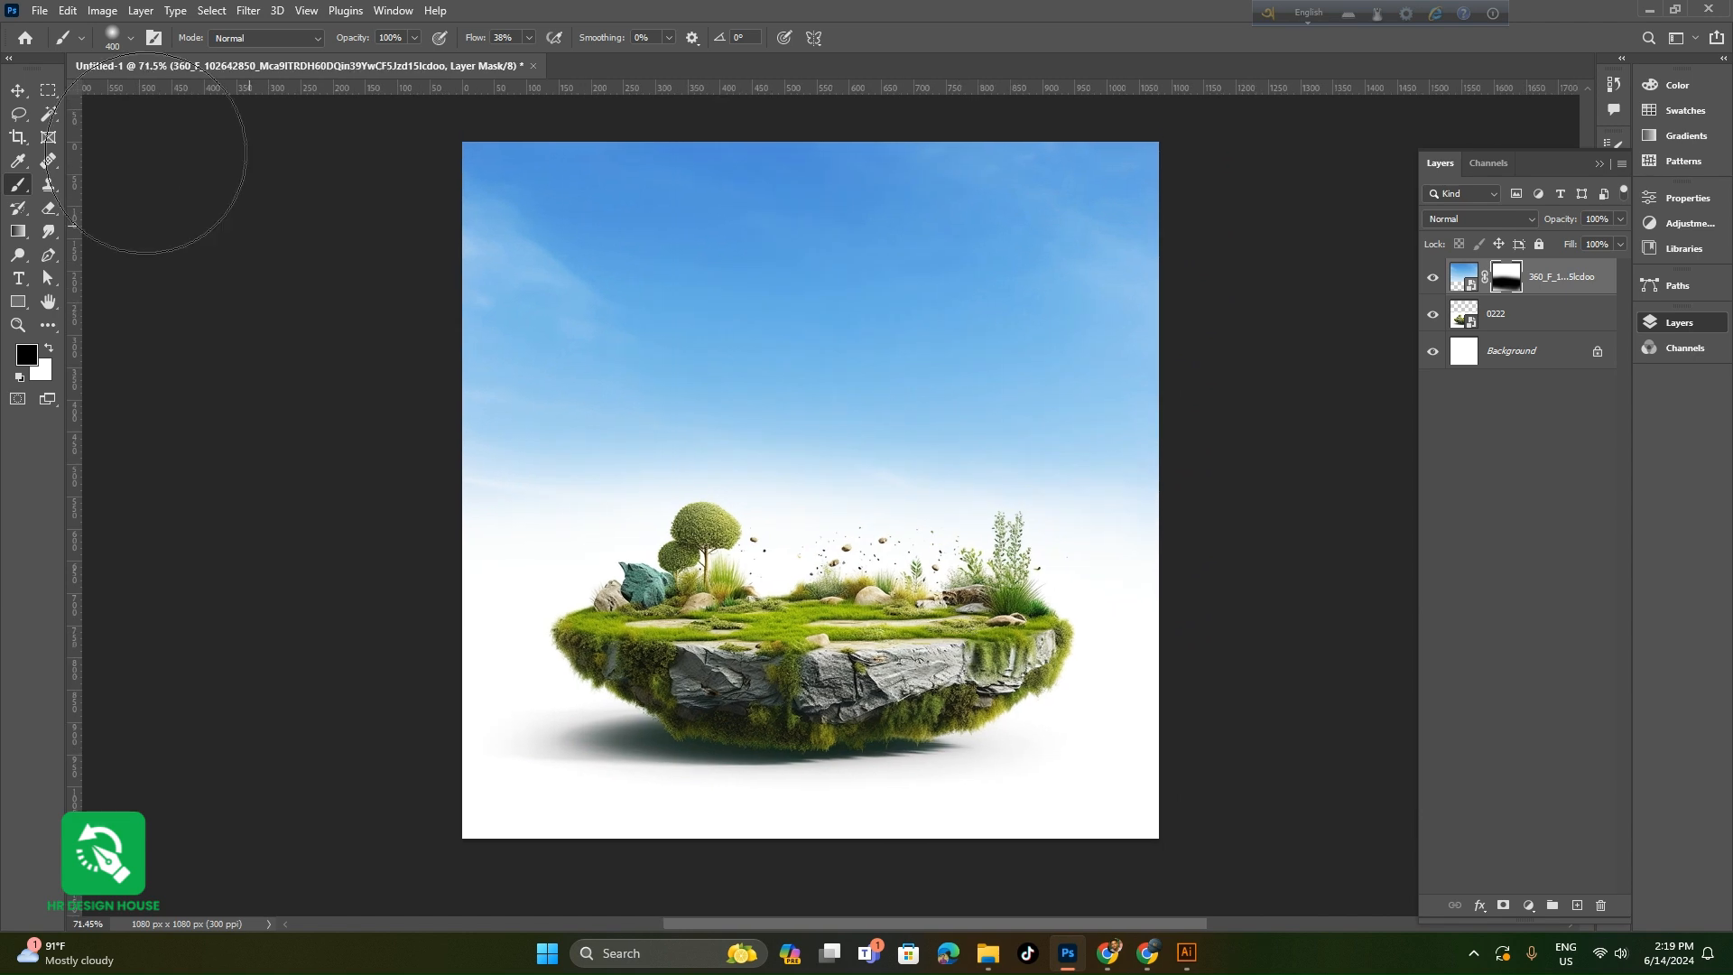
{"action": "left_click", "coordinate": [18, 90]}
{"action": "left_click", "coordinate": [224, 335]}
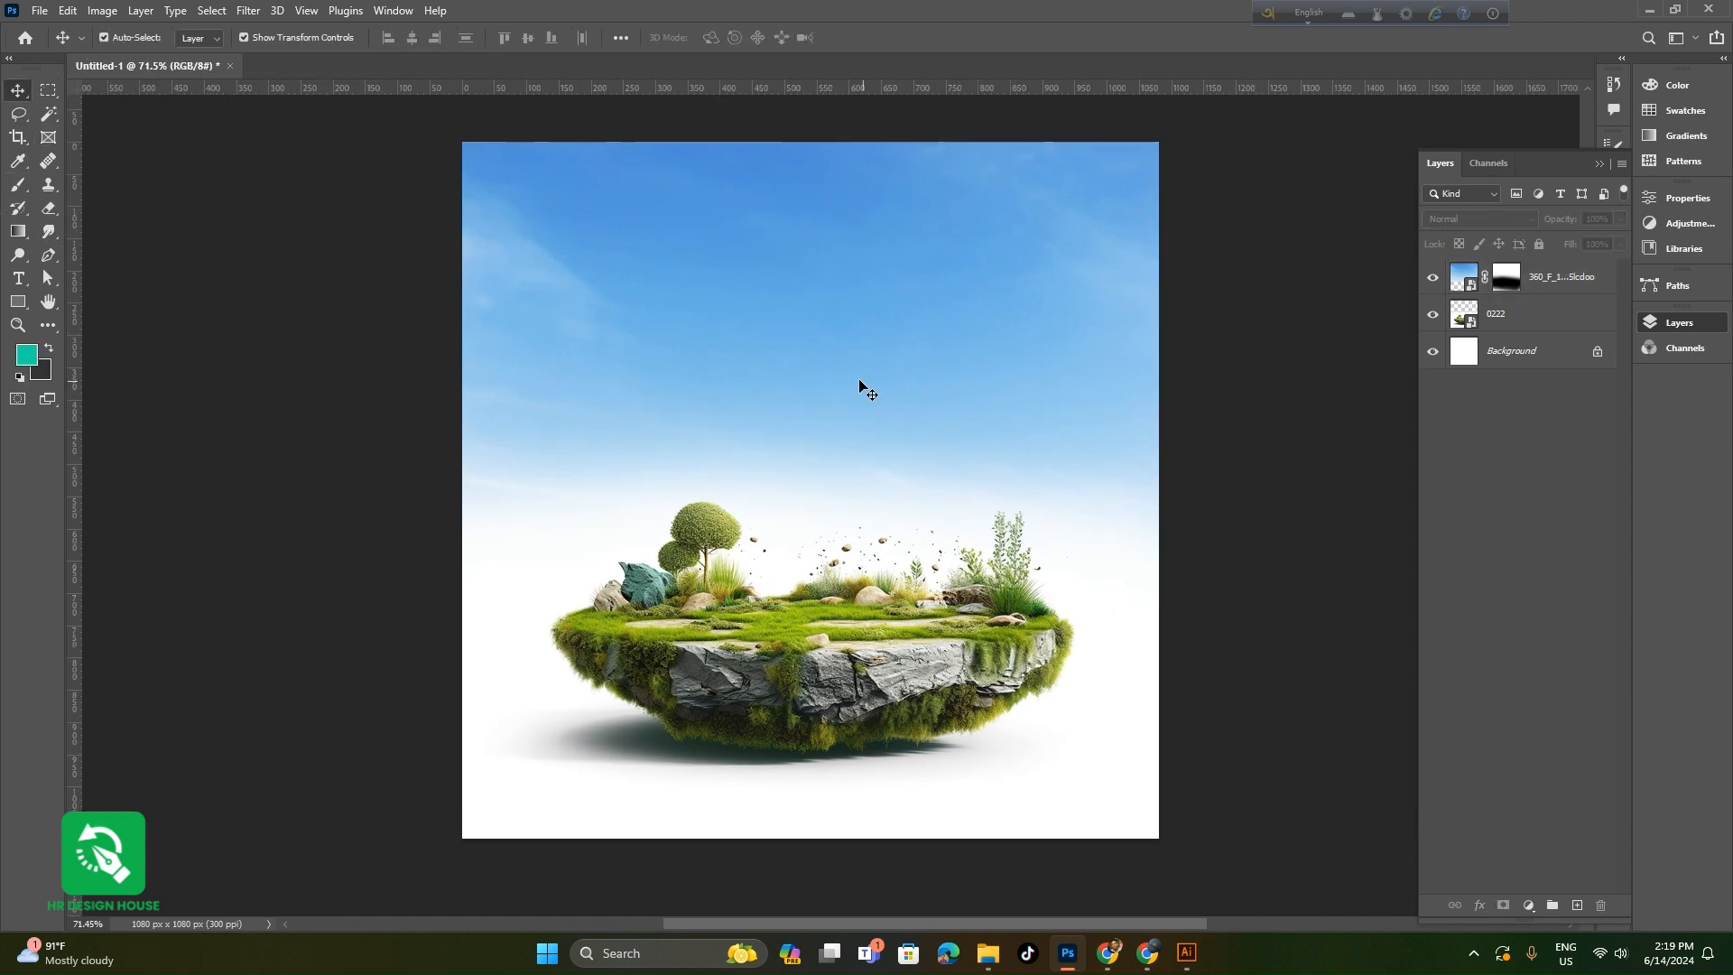
- Place the sketched city image pngwing.com (8) from the SM876266 folder, scaled to about 17.5% and centred above the floating island
{"action": "left_click", "coordinate": [987, 954]}
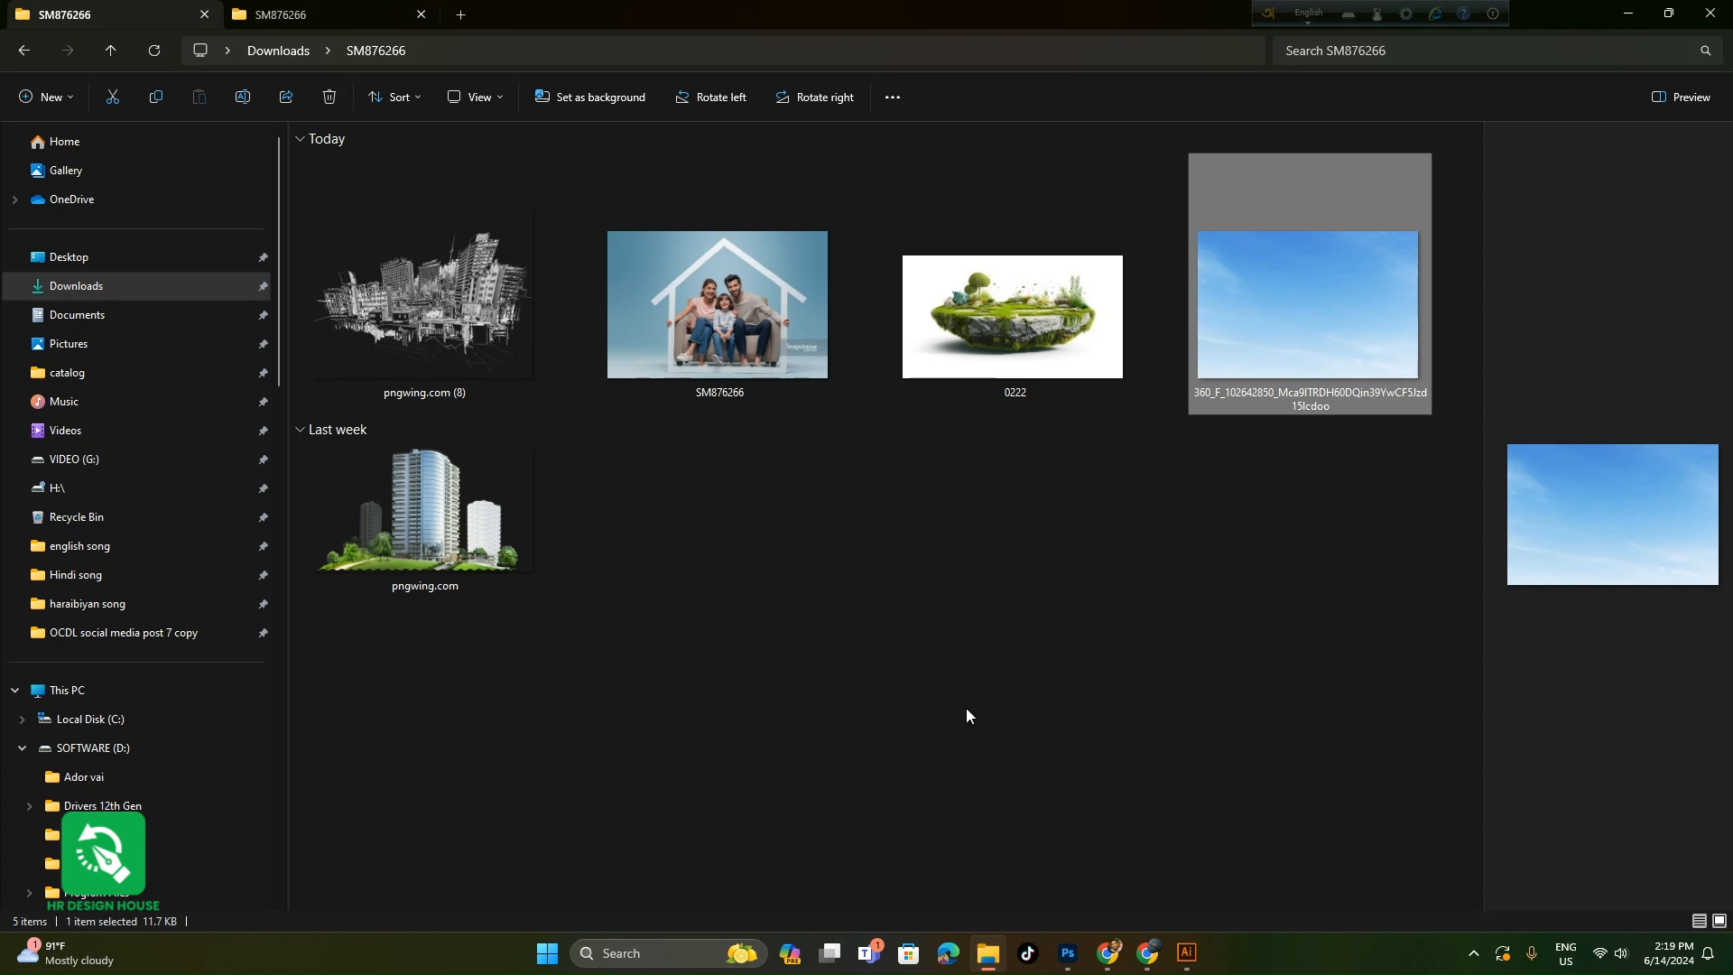
{"action": "left_click", "coordinate": [459, 377]}
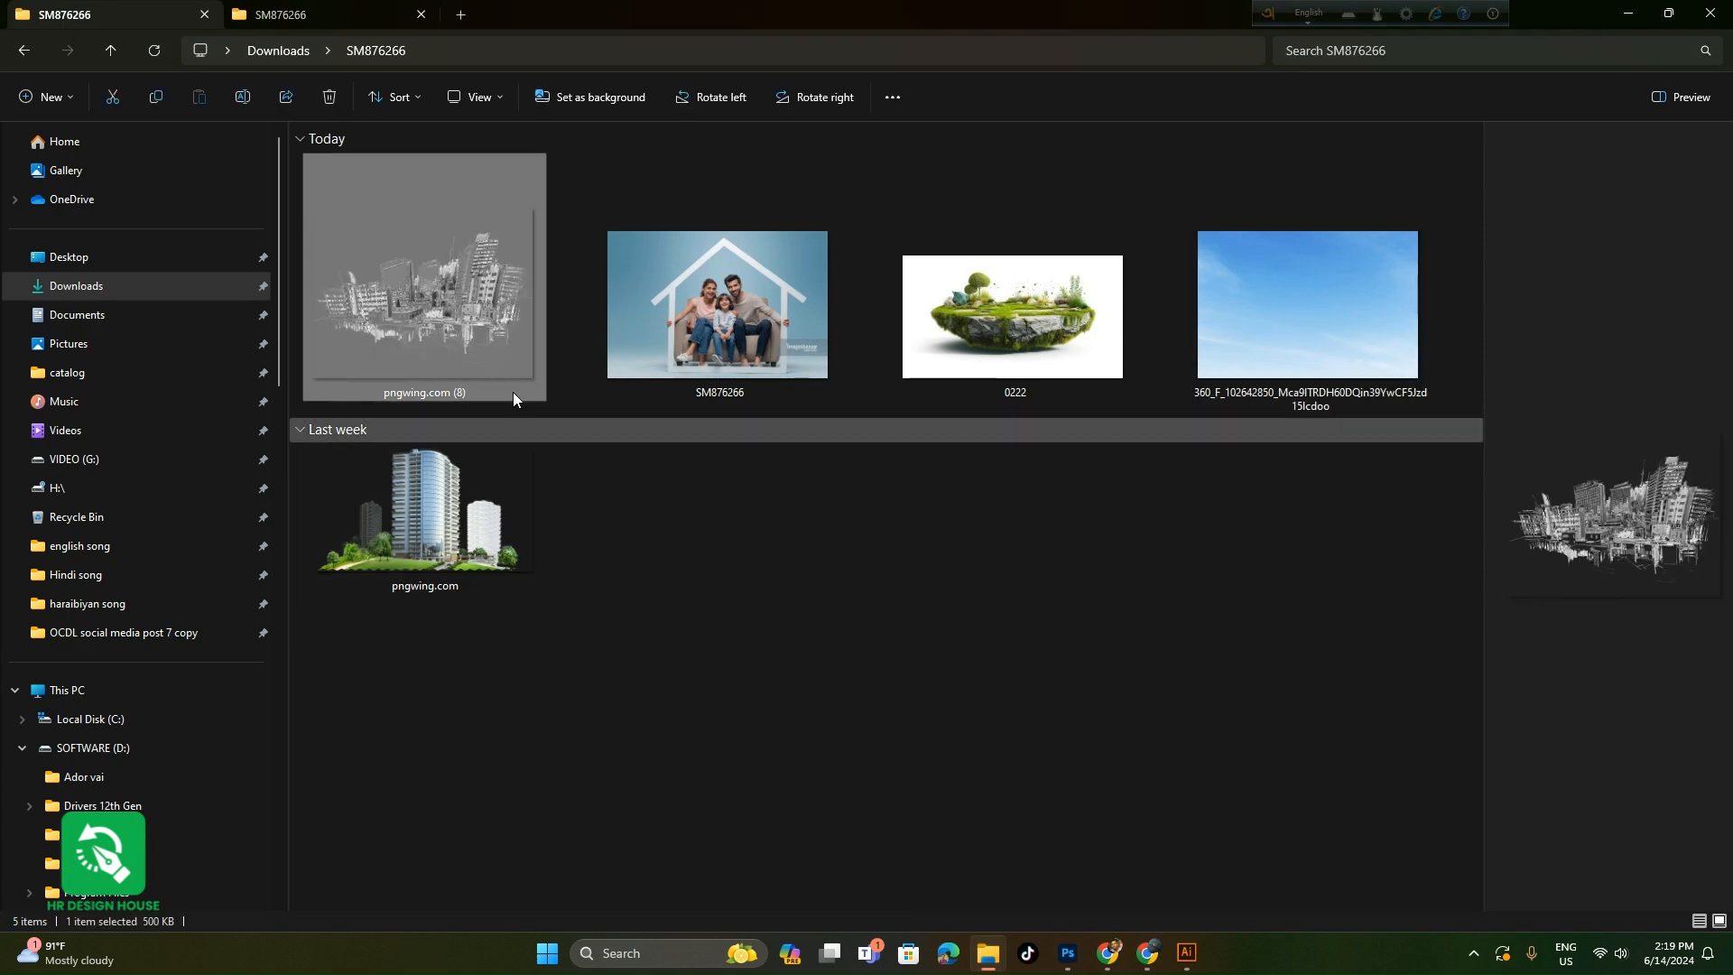
{"action": "left_click_drag", "start_coordinate": [447, 314], "coordinate": [871, 445]}
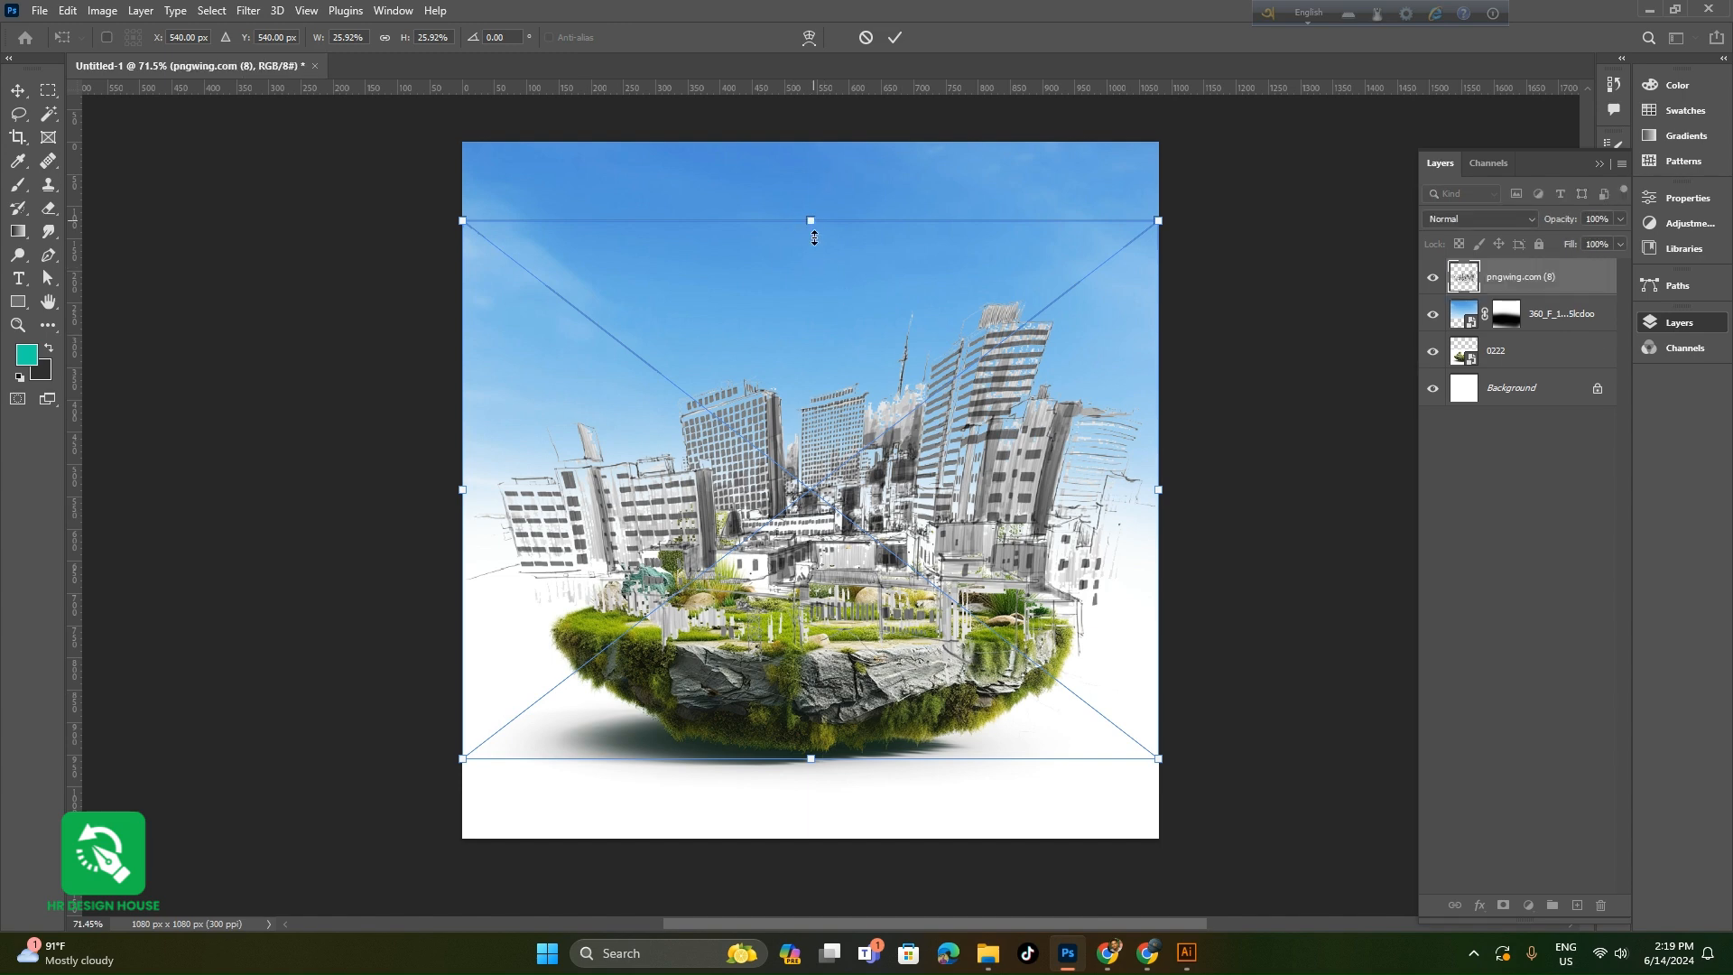
{"action": "left_click_drag", "start_coordinate": [811, 220], "coordinate": [814, 414]}
{"action": "left_click_drag", "start_coordinate": [839, 642], "coordinate": [839, 540]}
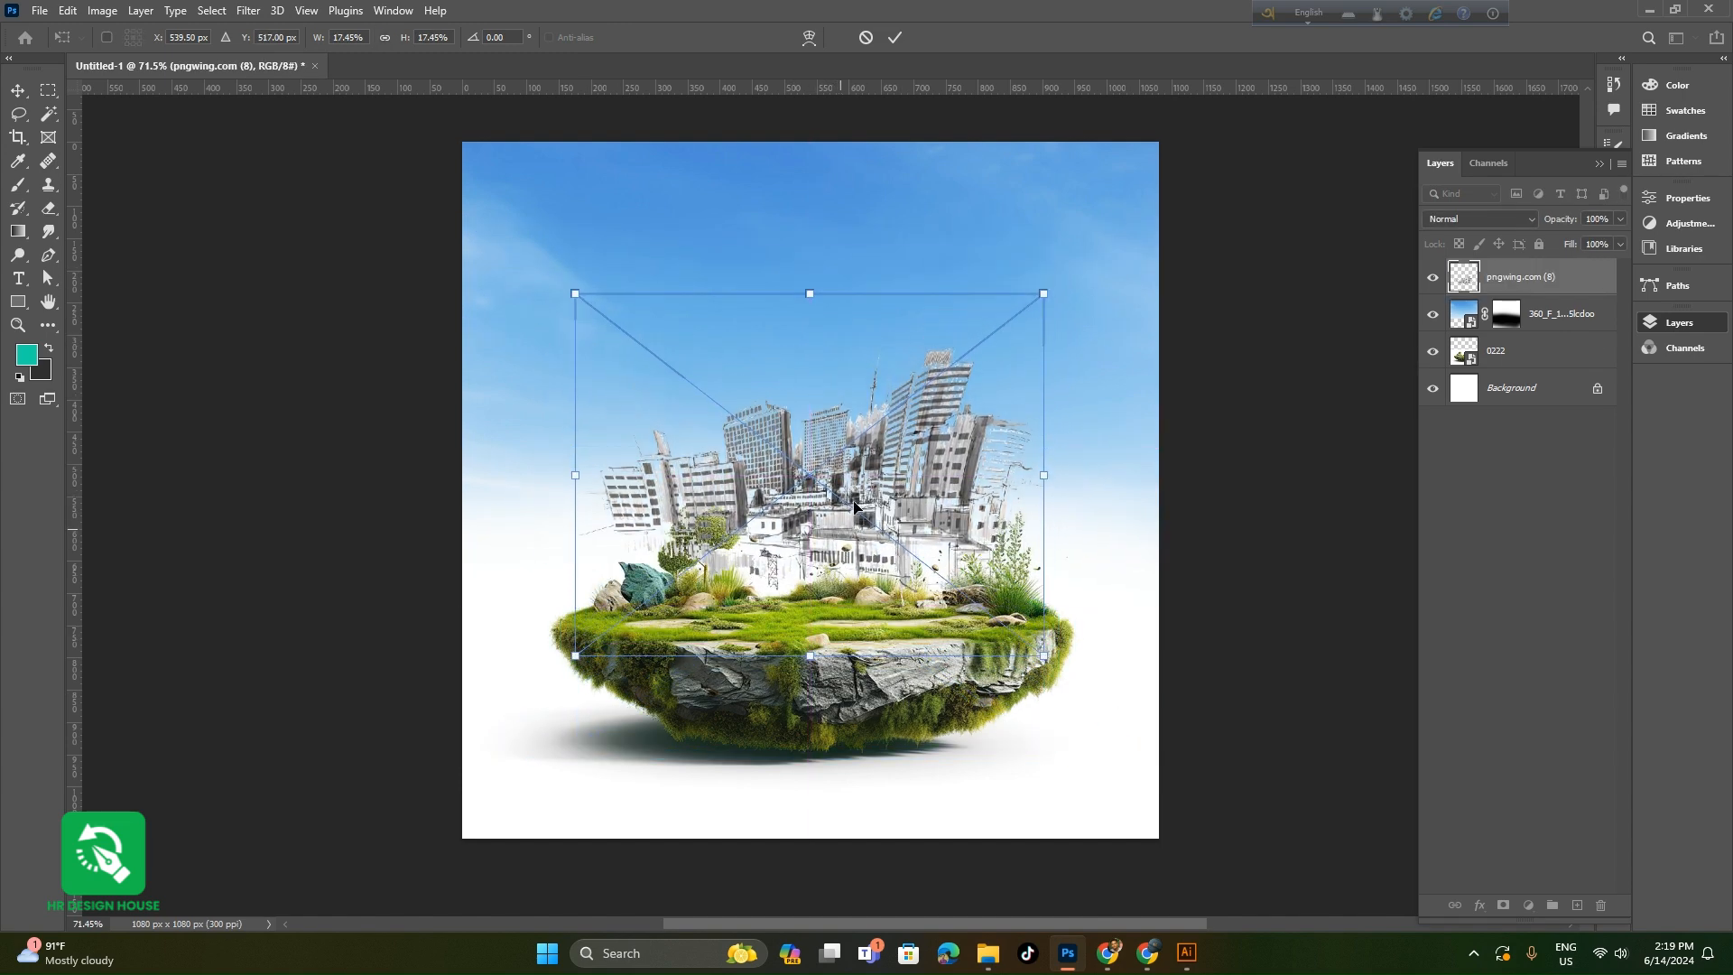
{"action": "left_click", "coordinate": [895, 37]}
- Enlarge the sketched city to about 19% and reposition it so its base sits on the island's grass
{"action": "scroll", "coordinate": [842, 547], "scroll_direction": "up", "scroll_amount": 3}
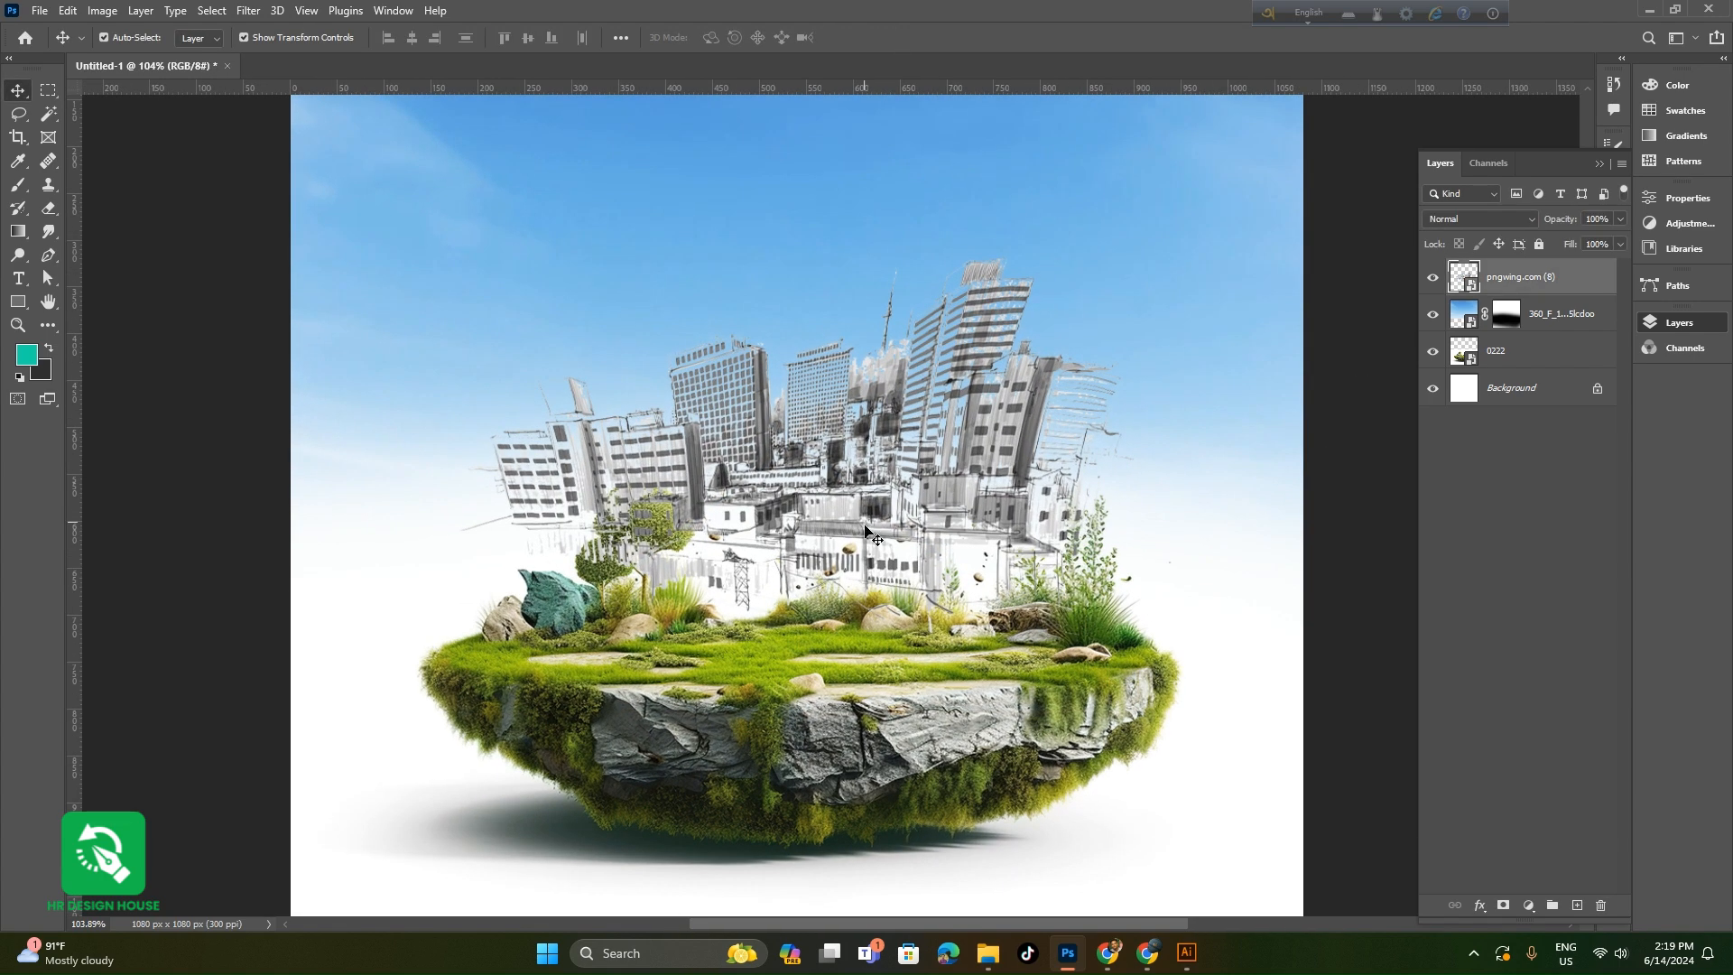
{"action": "left_click_drag", "start_coordinate": [863, 522], "coordinate": [865, 543]}
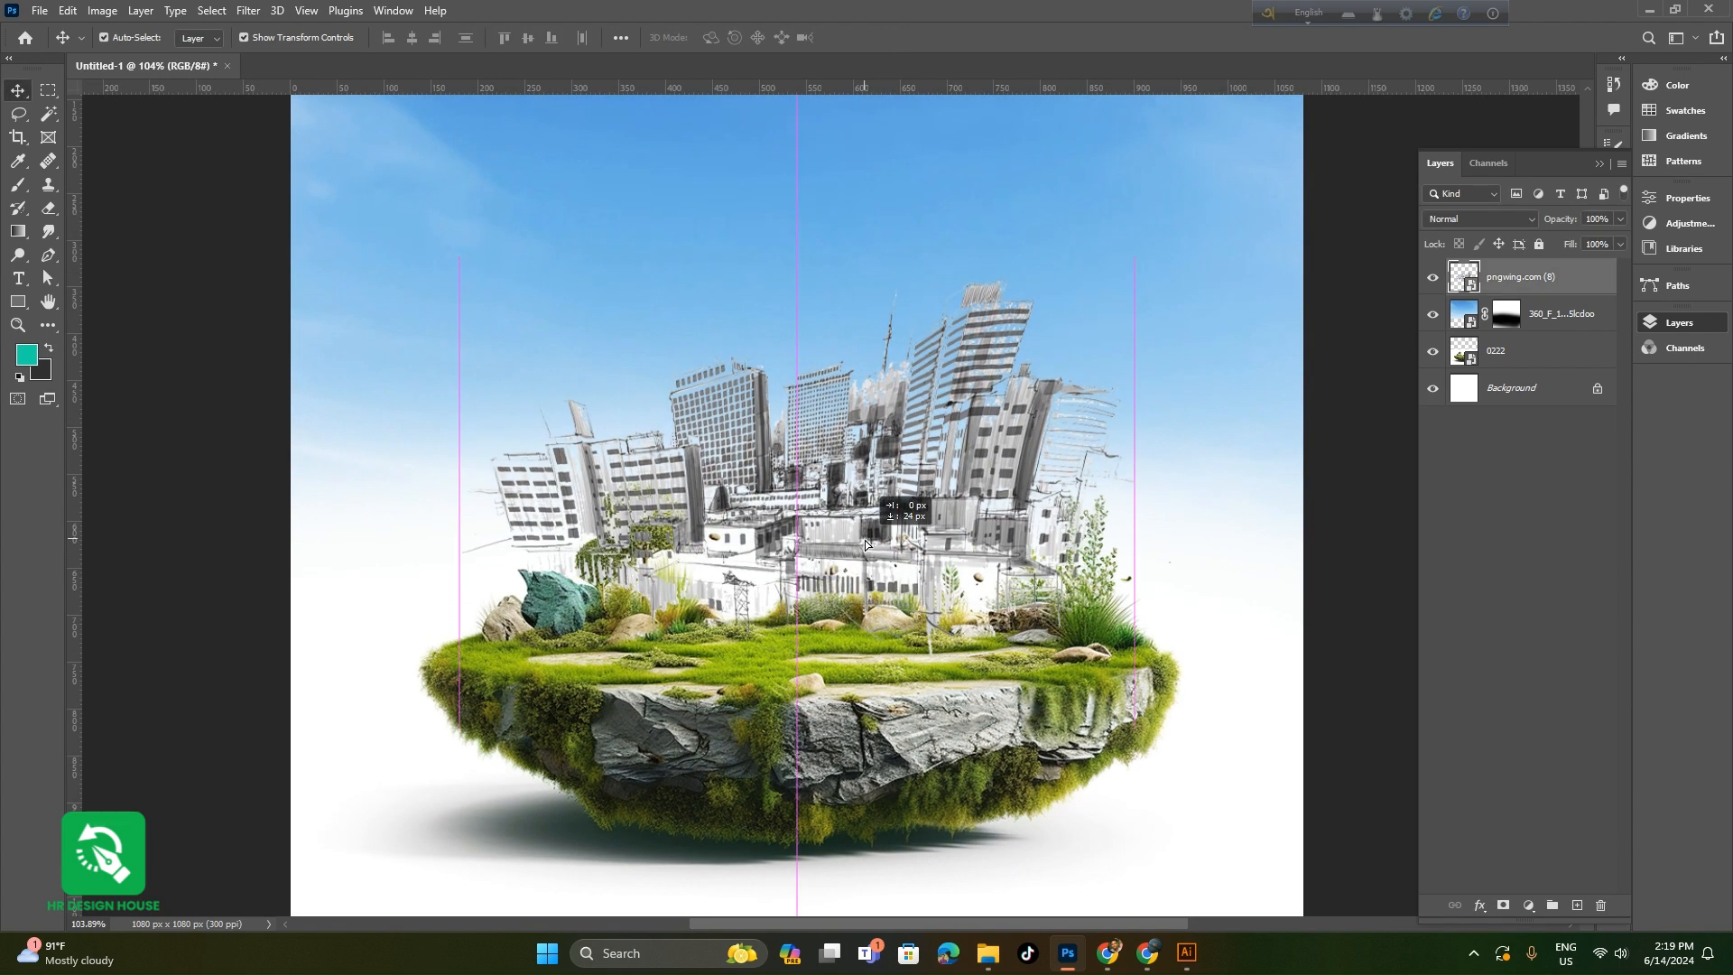
{"action": "scroll", "coordinate": [984, 325], "scroll_direction": "down", "scroll_amount": 4}
{"action": "left_click", "coordinate": [1276, 627]}
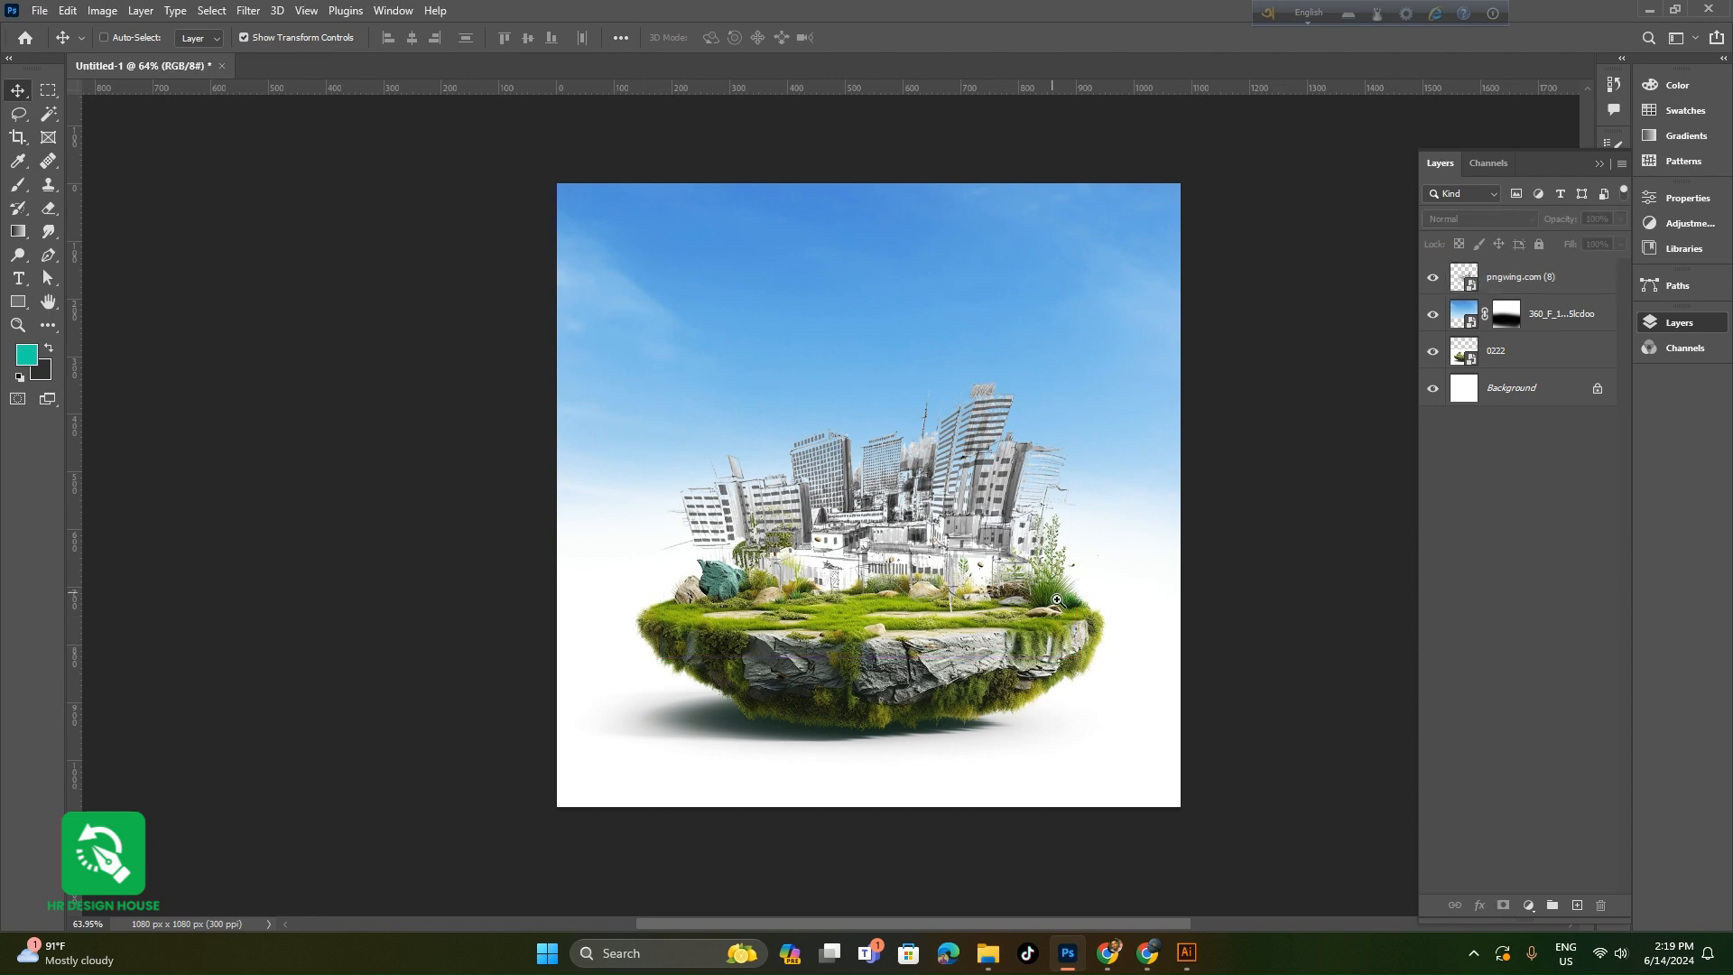
{"action": "scroll", "coordinate": [1052, 579], "scroll_direction": "up", "scroll_amount": 2}
{"action": "left_click", "coordinate": [924, 535]}
{"action": "left_click_drag", "start_coordinate": [808, 299], "coordinate": [807, 201]}
{"action": "left_click_drag", "start_coordinate": [797, 651], "coordinate": [798, 696]}
{"action": "left_click_drag", "start_coordinate": [835, 569], "coordinate": [837, 560]}
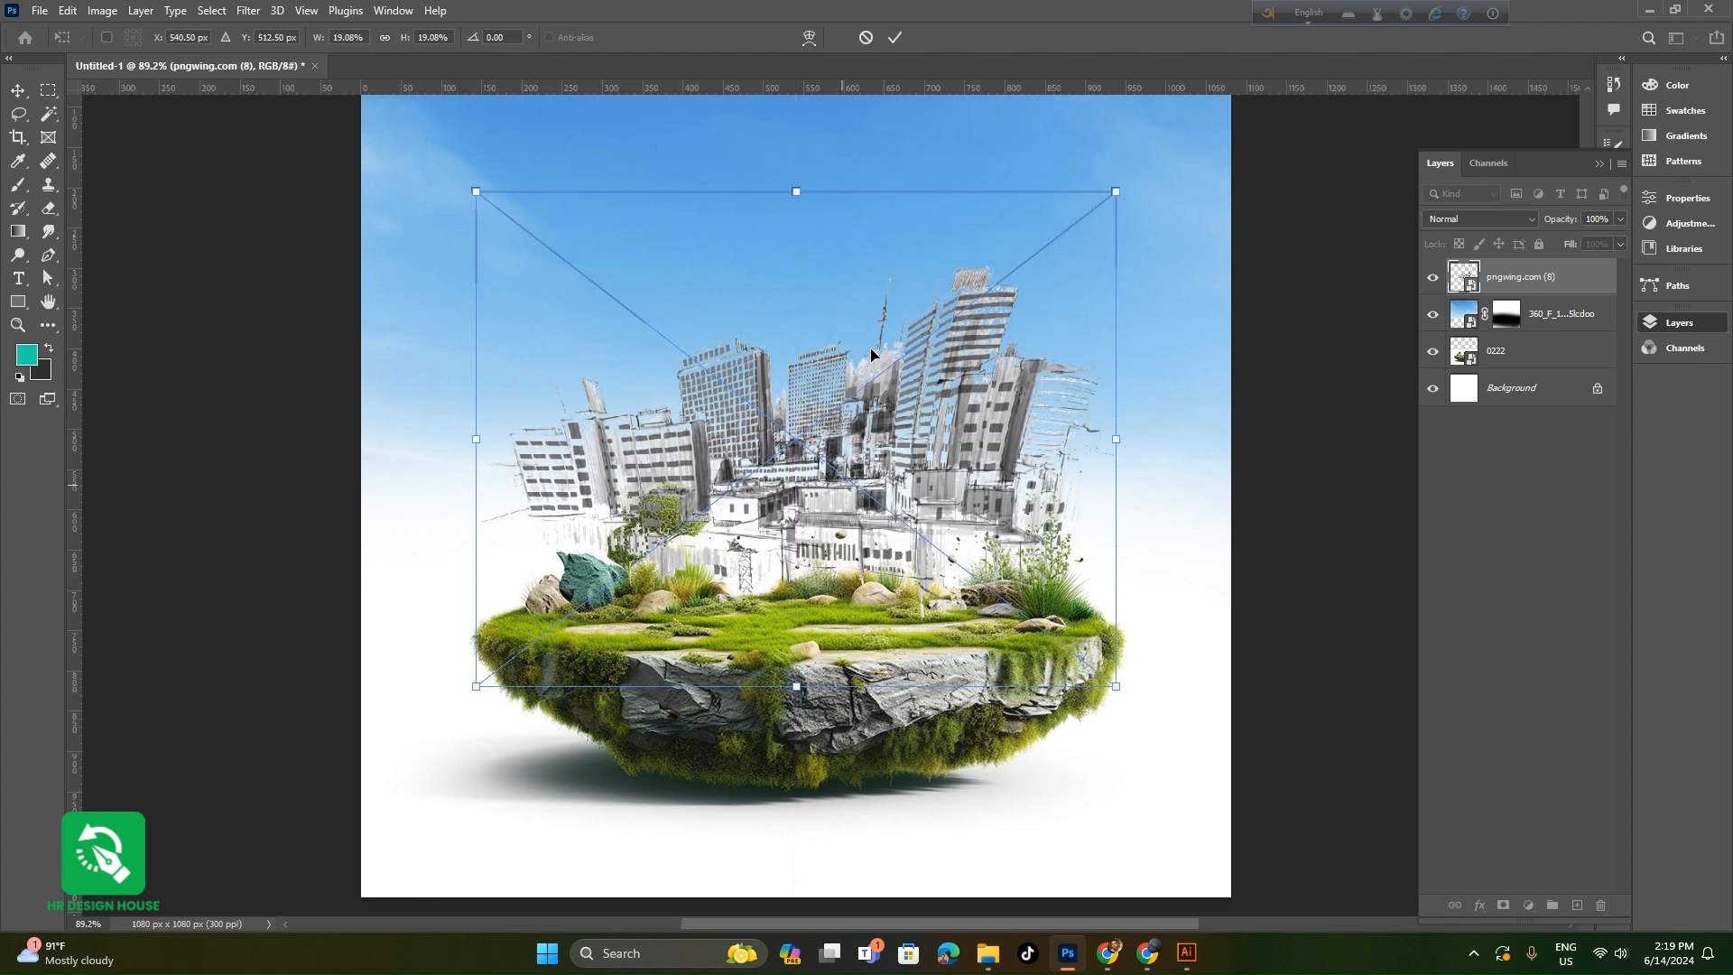
{"action": "left_click", "coordinate": [894, 37]}
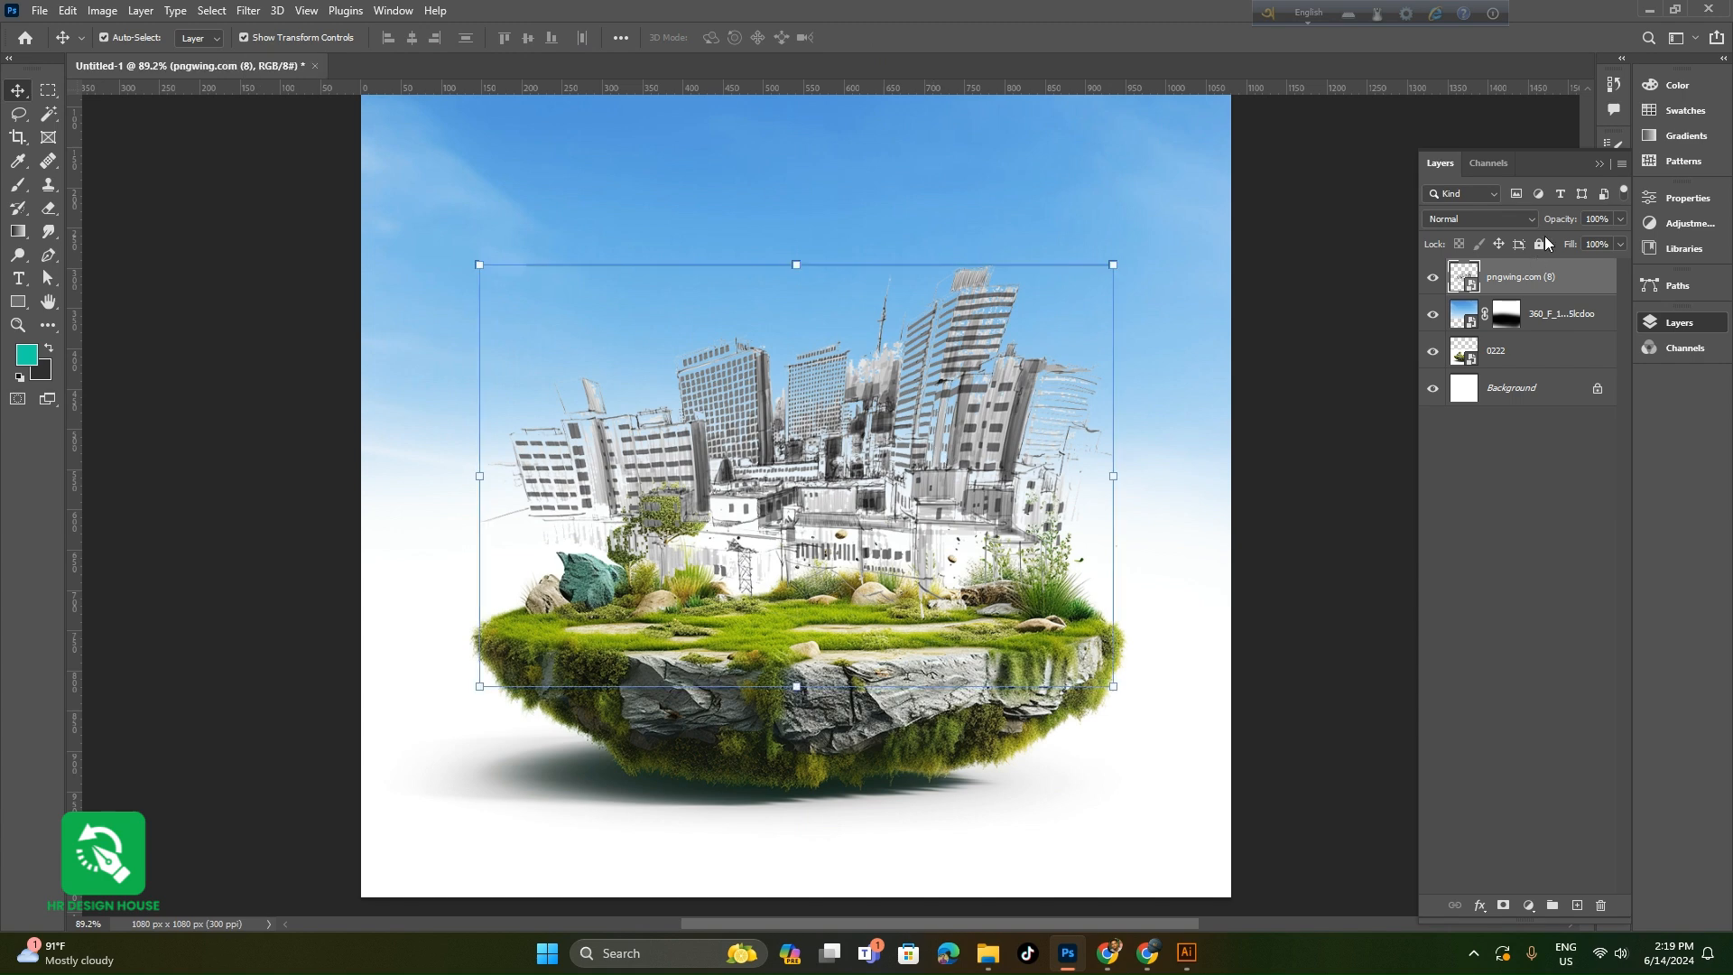
- Reduce the sketched city layer's opacity to 30%
{"action": "left_click_drag", "start_coordinate": [1616, 222], "coordinate": [1548, 248]}
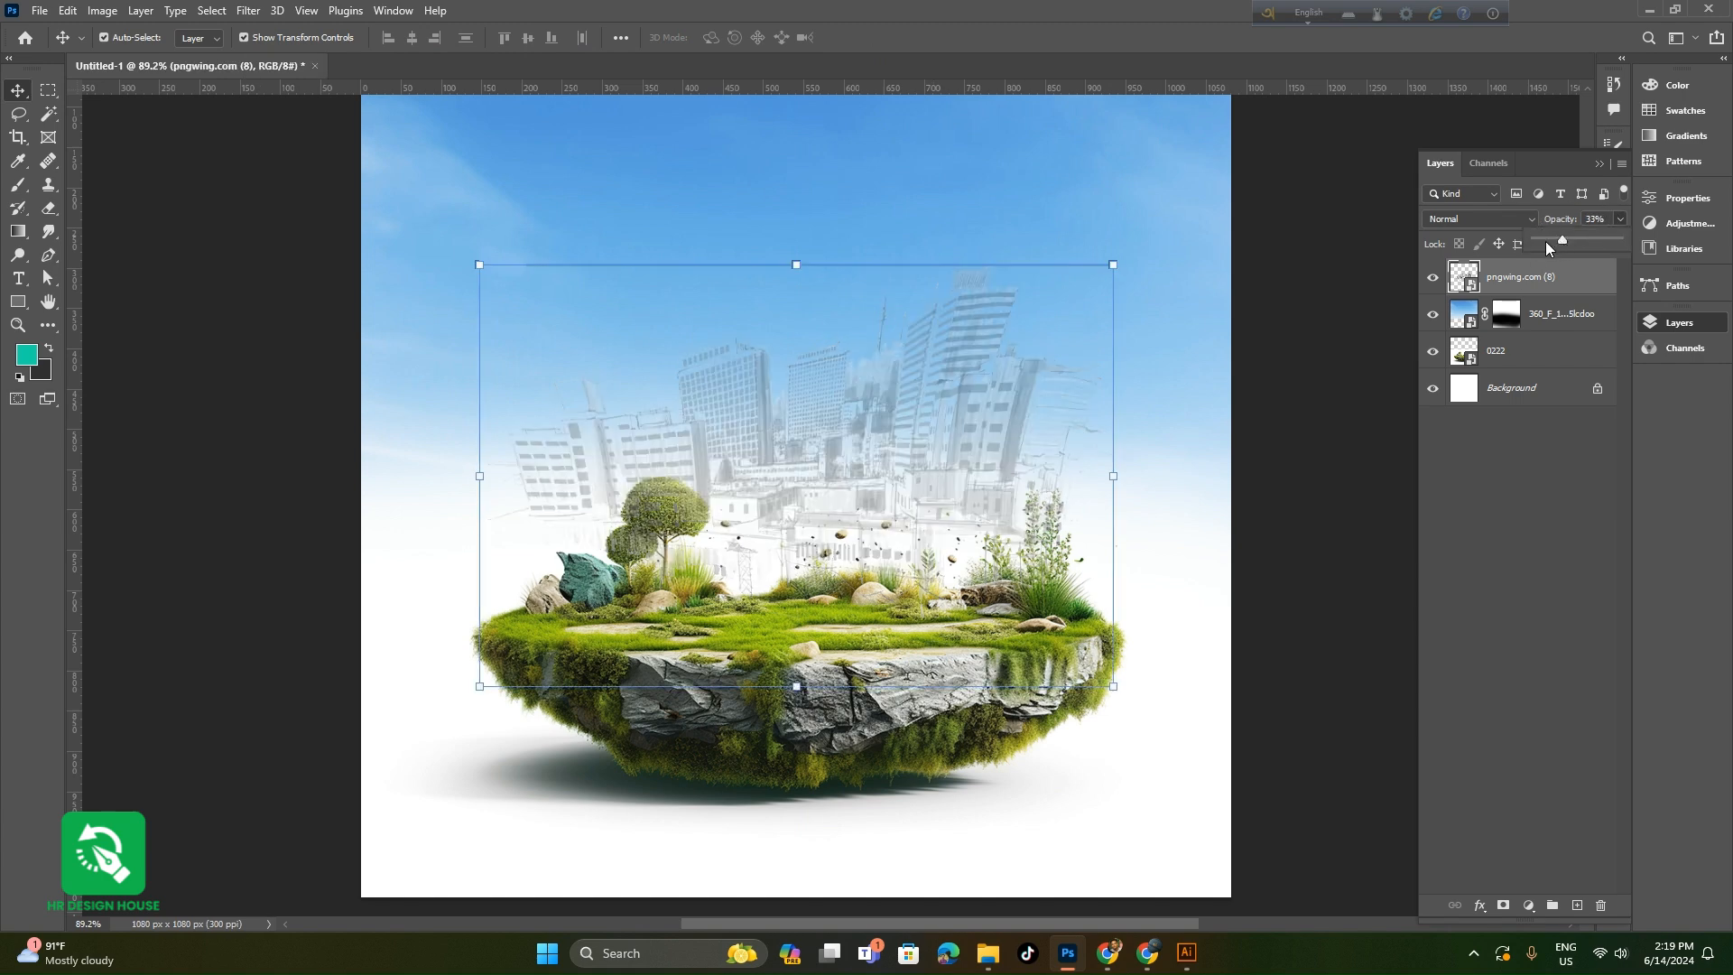
{"action": "left_click", "coordinate": [1594, 220]}
{"action": "left_click", "coordinate": [1361, 545]}
{"action": "mouse_move", "coordinate": [1160, 591]}
{"action": "left_mouse_down"}
{"action": "mouse_move", "coordinate": [1097, 621]}
{"action": "mouse_move", "coordinate": [1180, 692]}
{"action": "mouse_move", "coordinate": [1102, 650]}
{"action": "left_mouse_up"}
{"action": "left_click", "coordinate": [923, 439]}
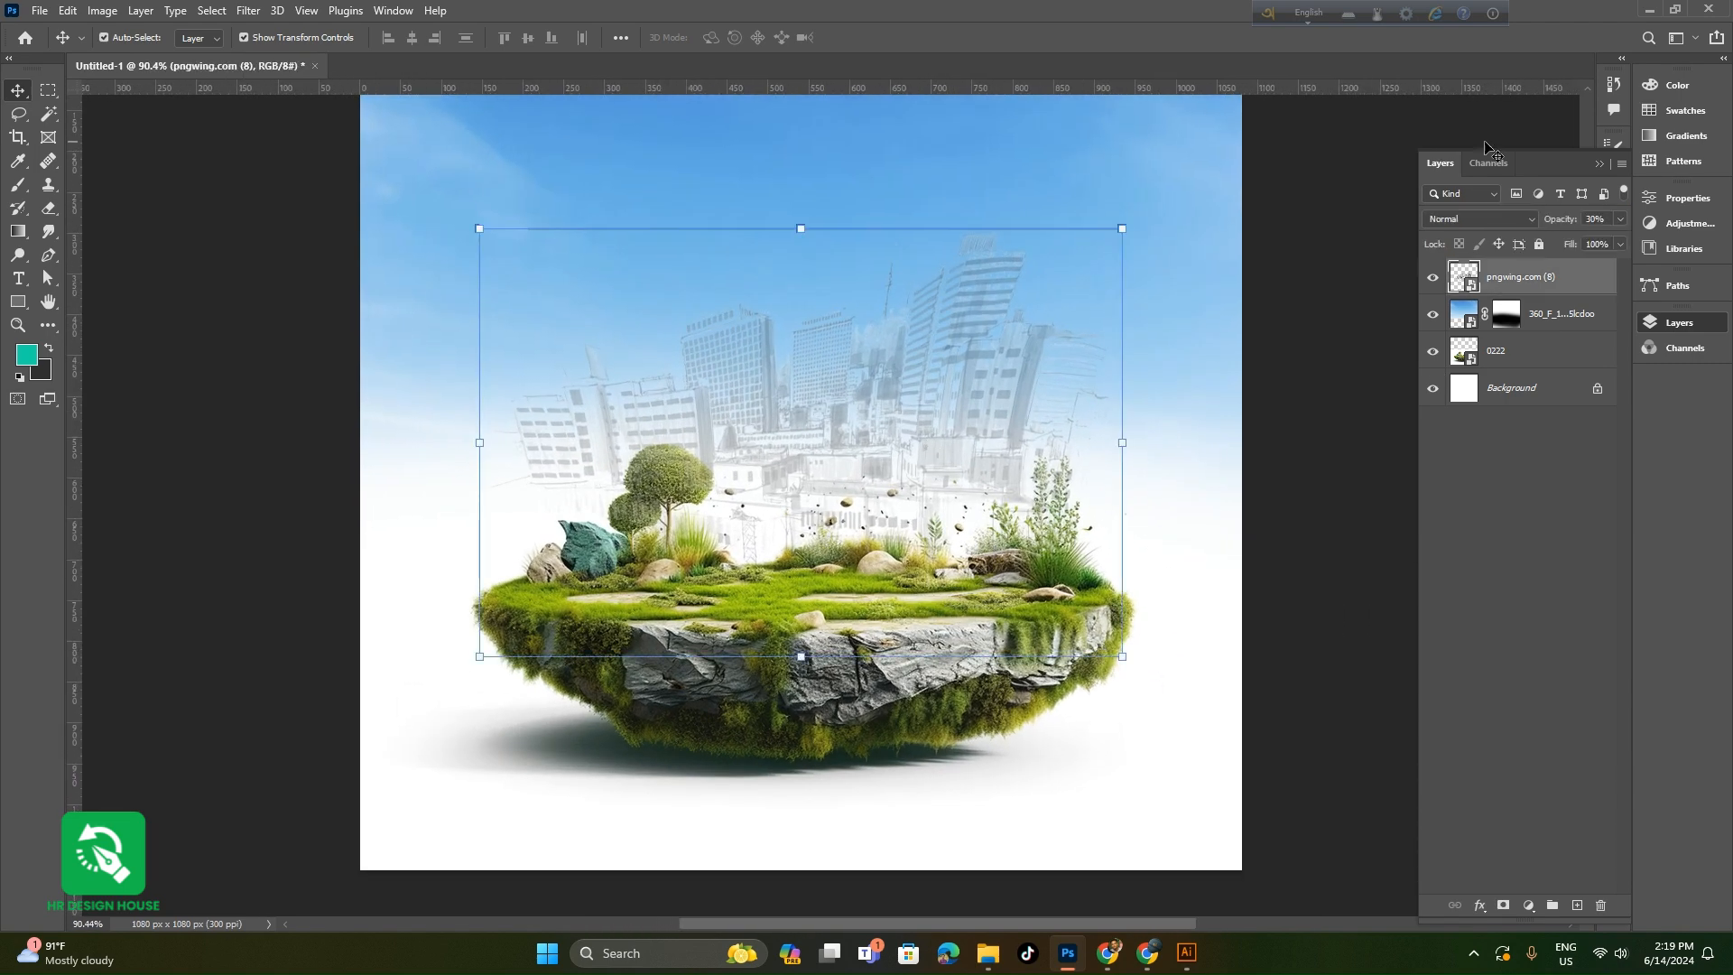
- Add a mask to the sketched city layer and paint black with a soft 175 px brush over the island's trees and plants
{"action": "left_click", "coordinate": [1503, 905]}
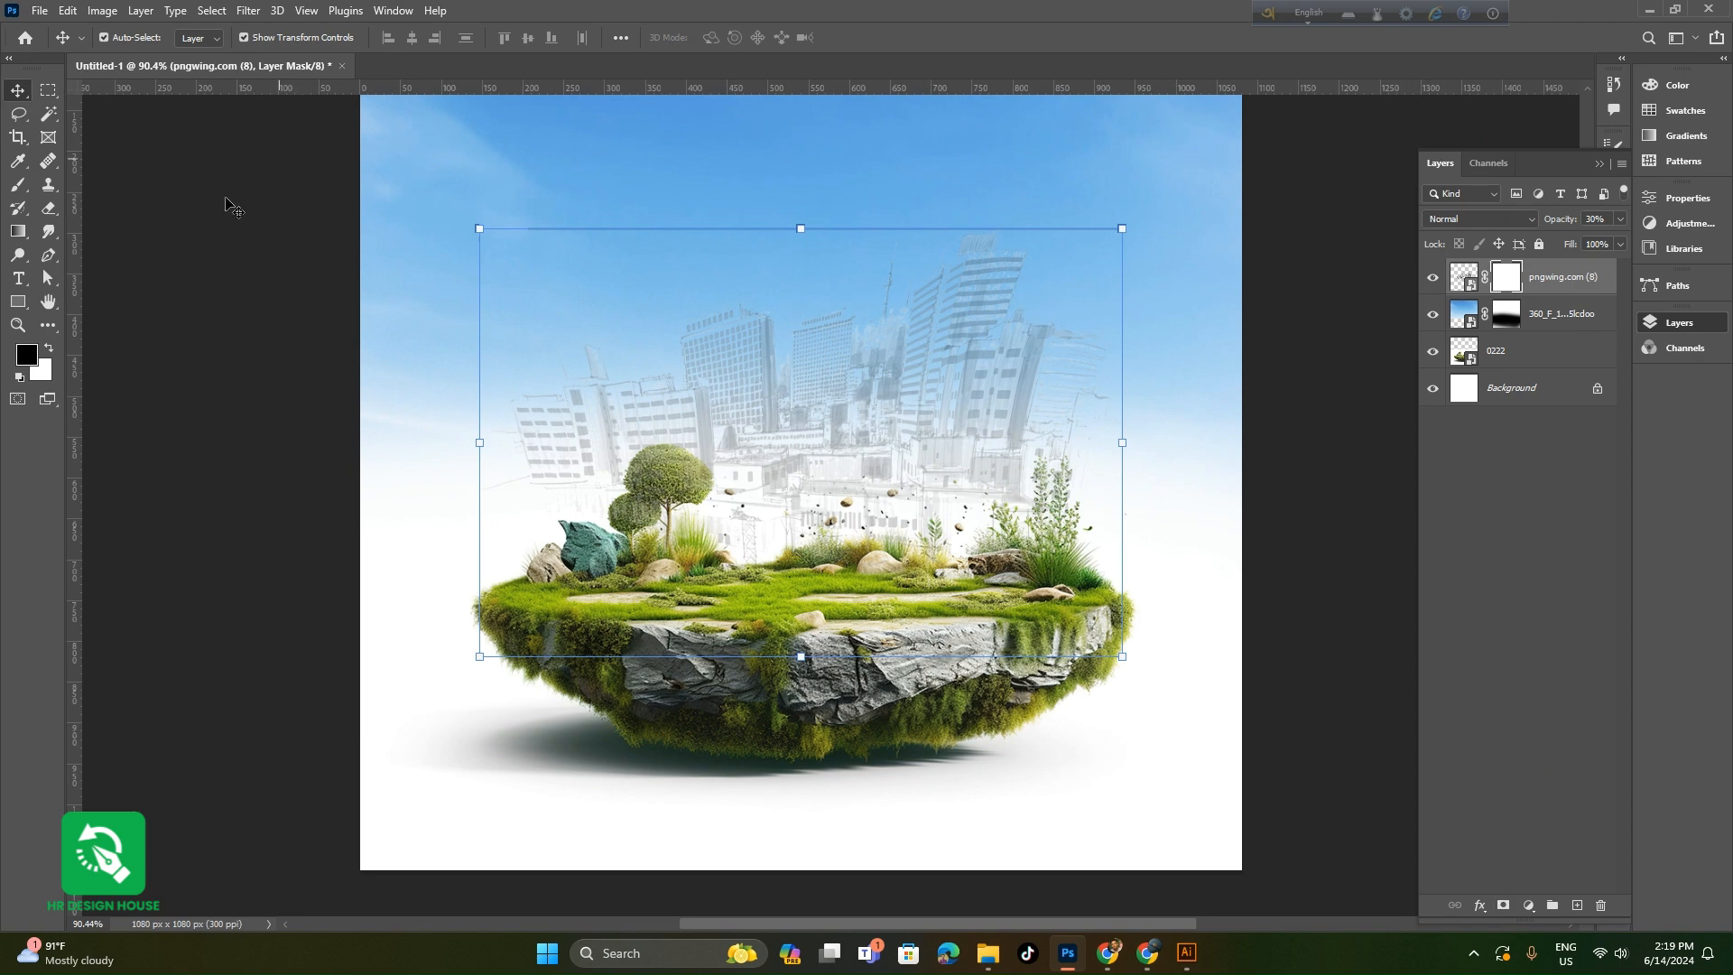
{"action": "left_click", "coordinate": [12, 184]}
{"action": "scroll", "coordinate": [663, 559], "scroll_direction": "up", "scroll_amount": 2}
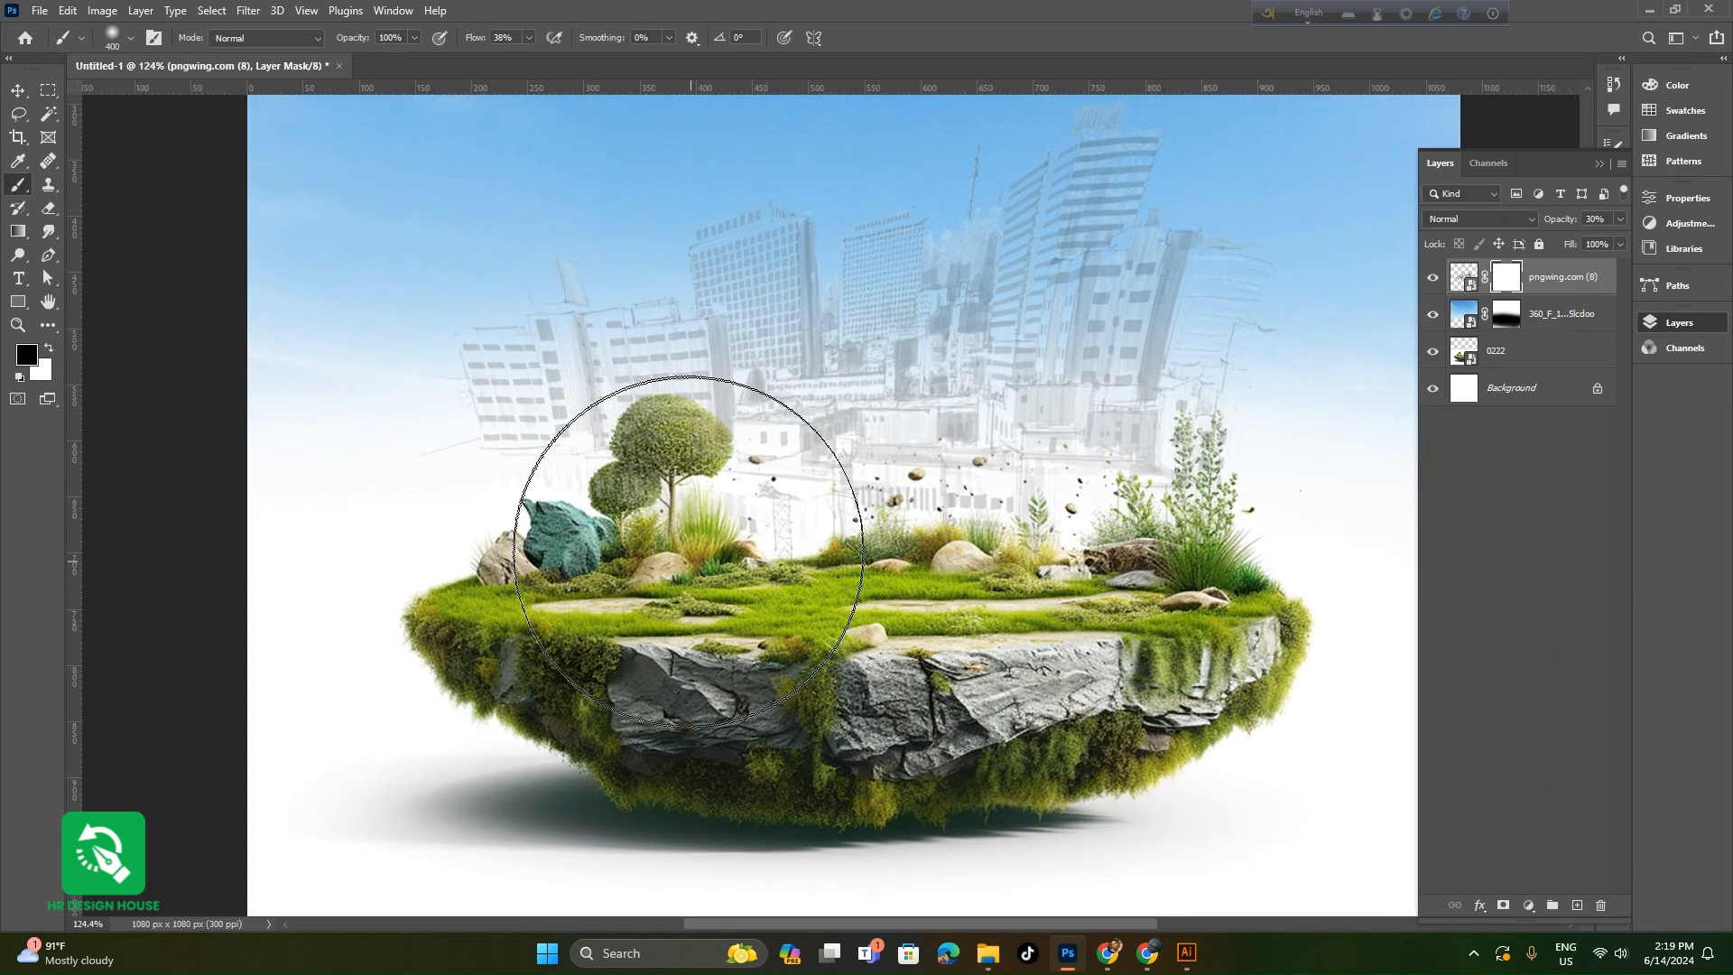
{"action": "key", "text": "bracketleft"}
{"action": "key", "text": "bracketleft"}
{"action": "key", "text": "bracketleft"}
{"action": "key", "text": "bracketleft"}
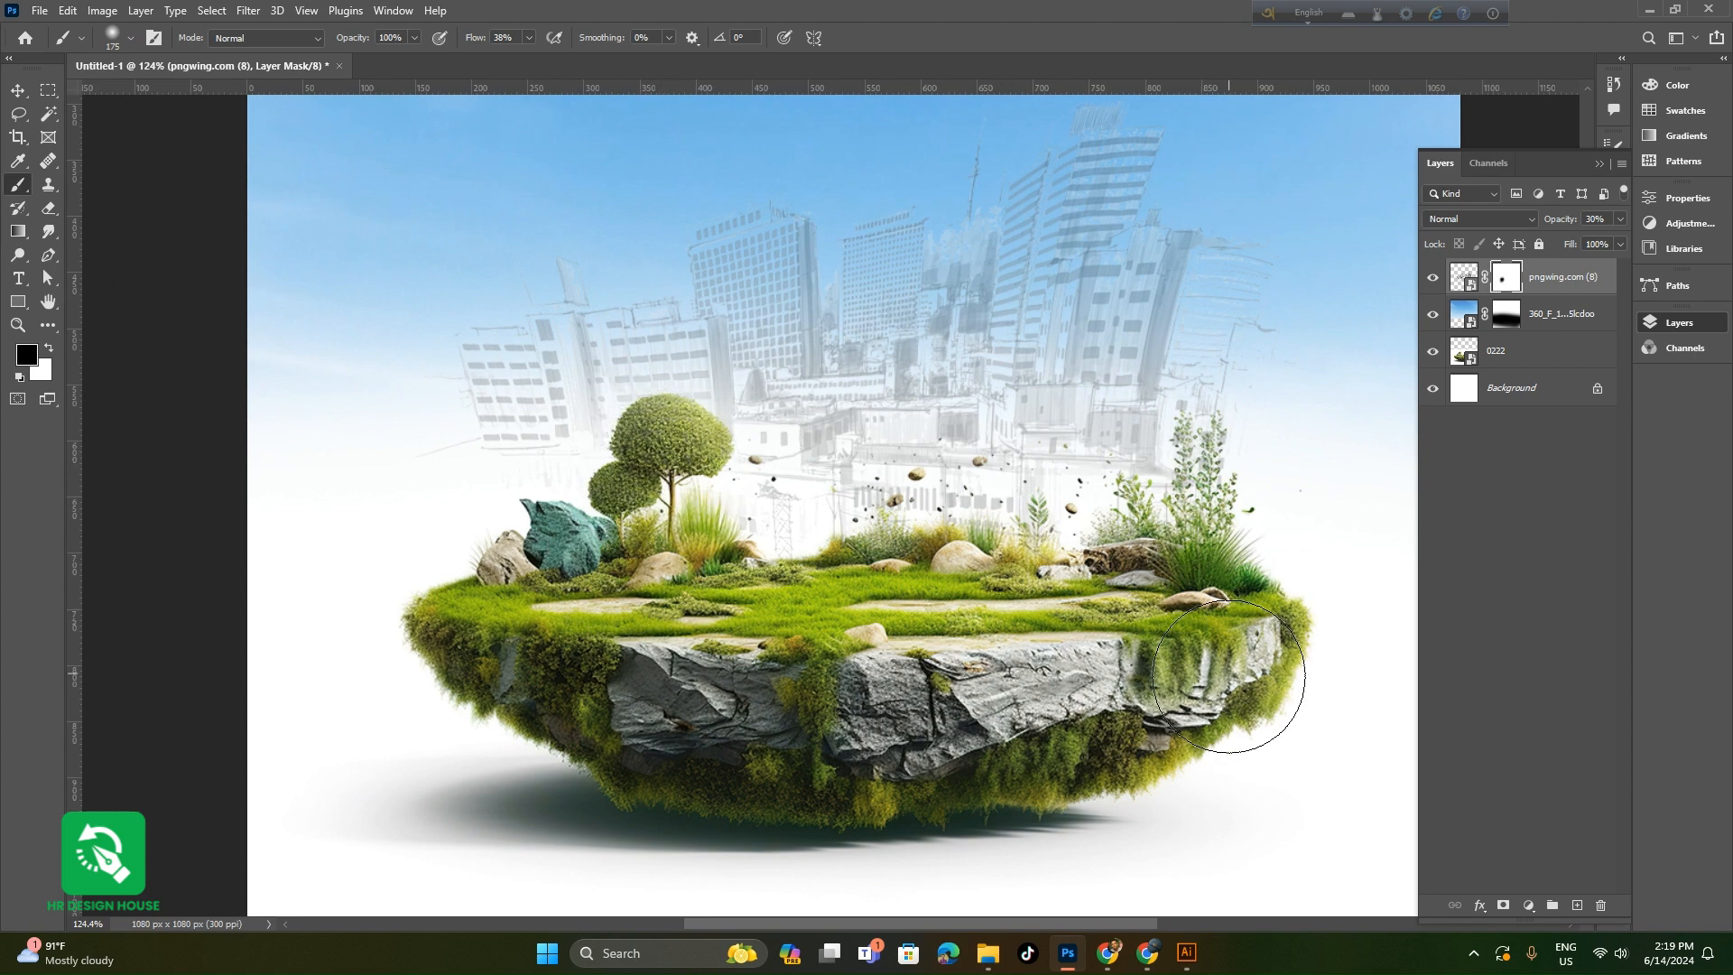
{"action": "left_click_drag", "start_coordinate": [1210, 495], "coordinate": [1179, 516]}
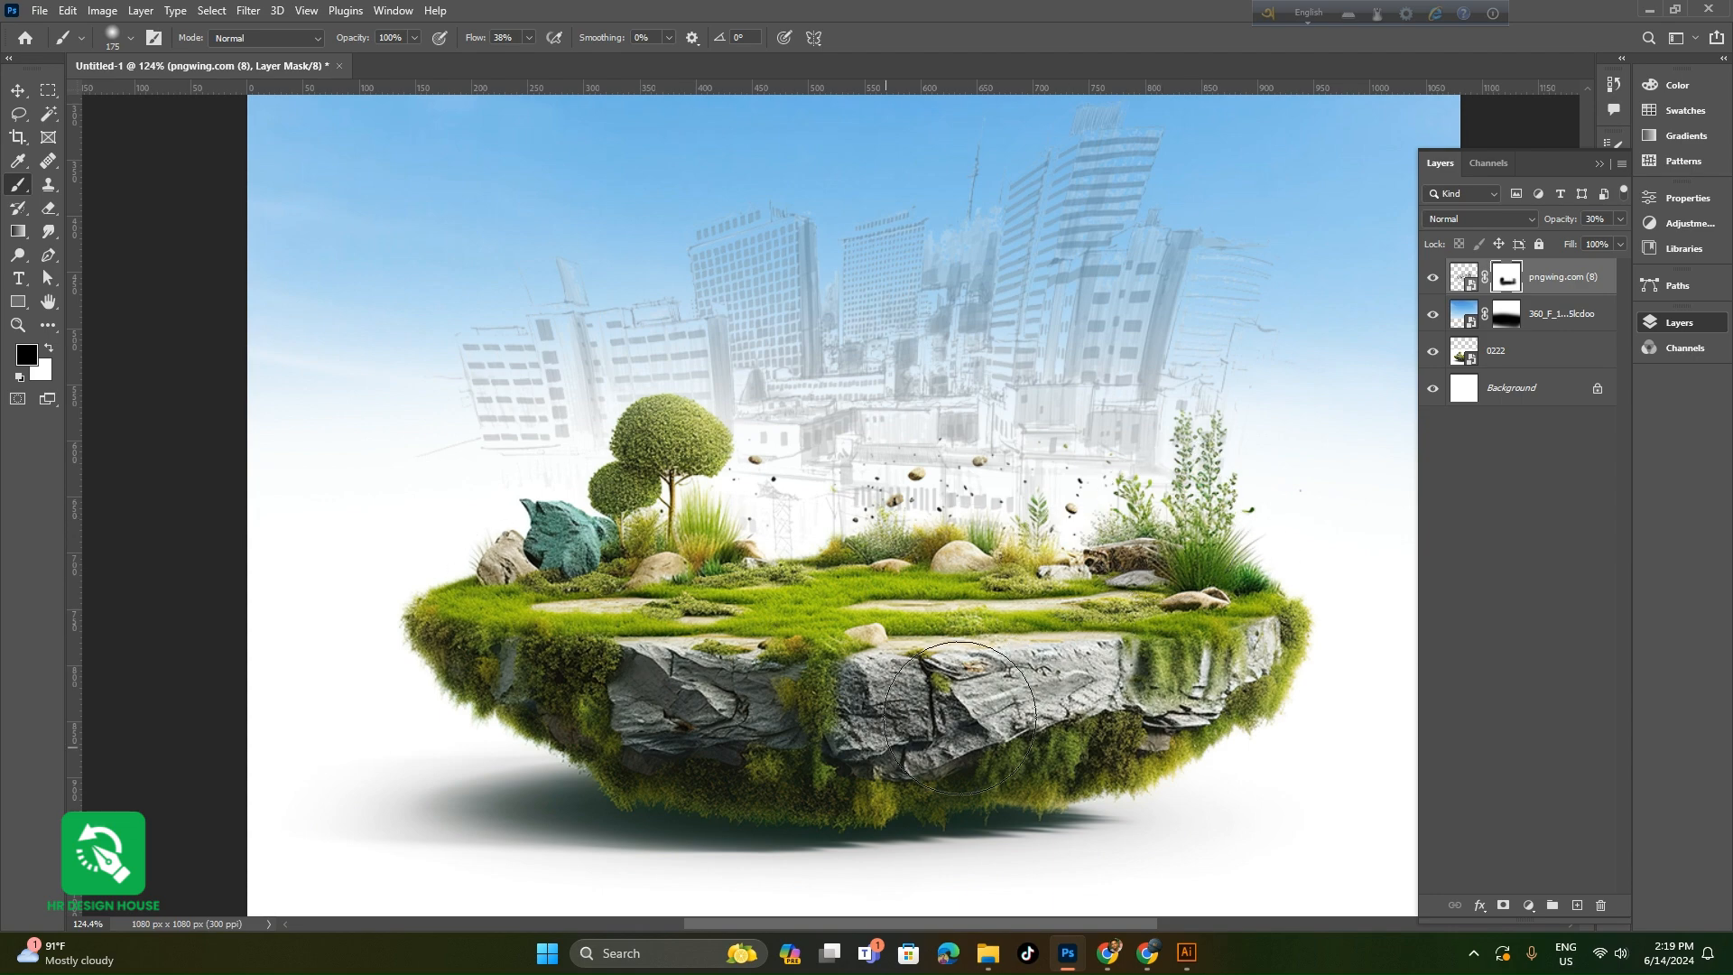
{"action": "scroll", "coordinate": [860, 620], "scroll_direction": "down", "scroll_amount": 3}
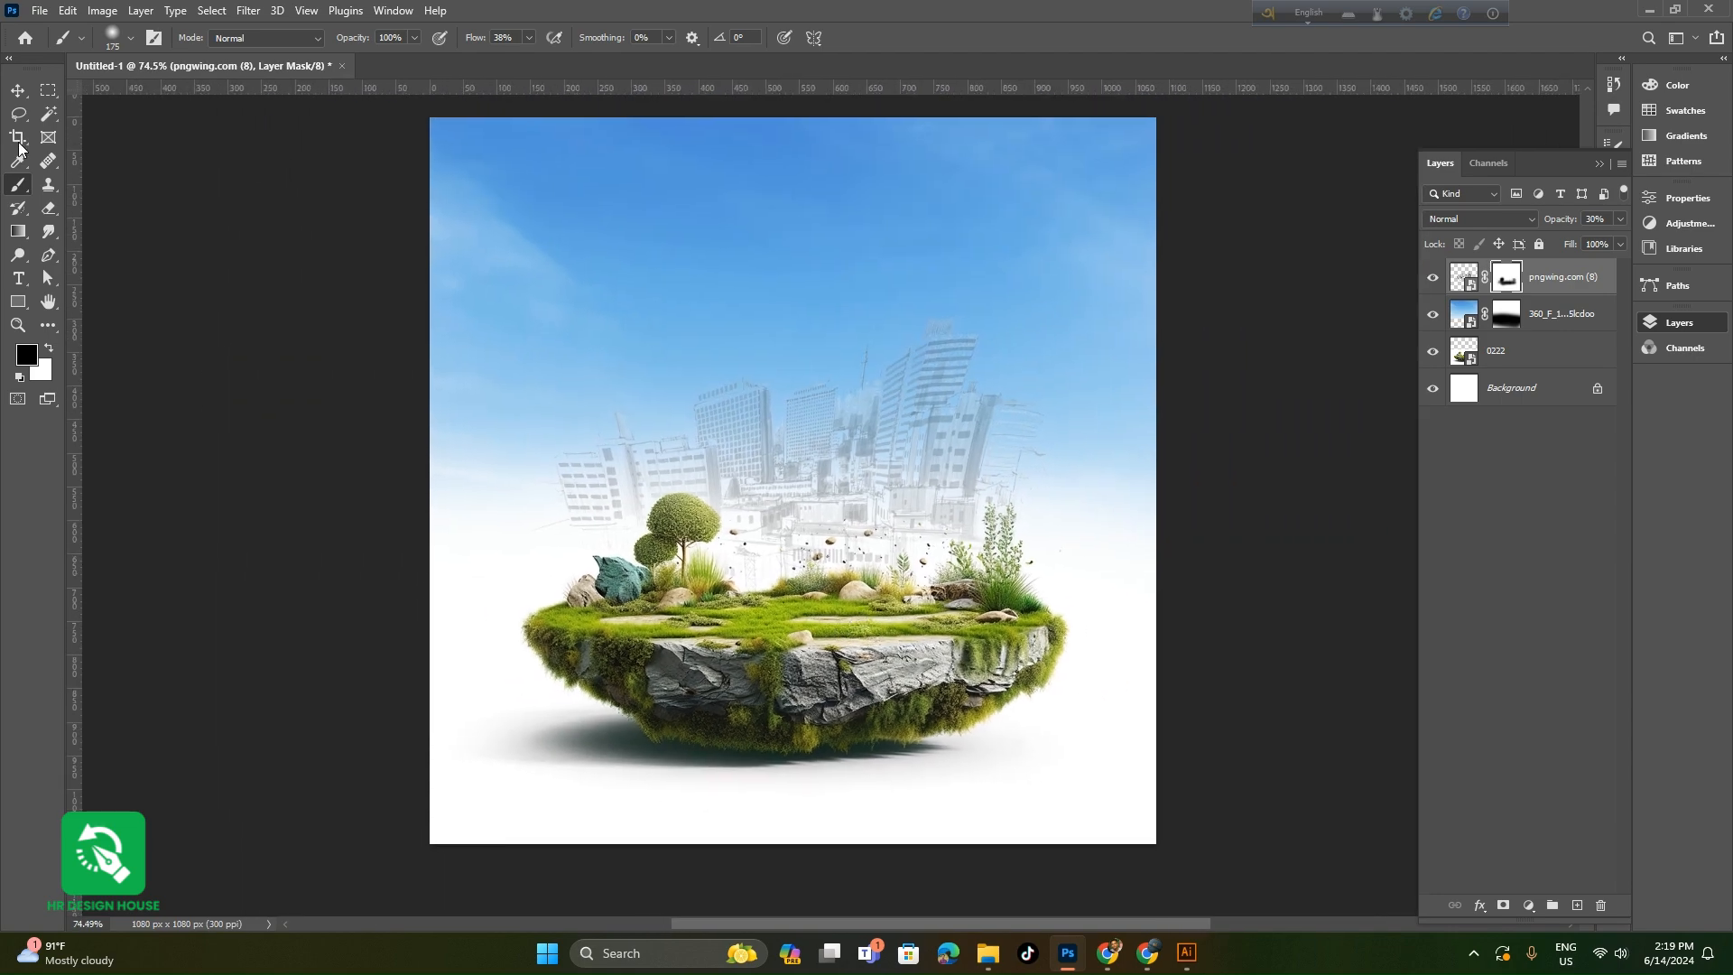
{"action": "left_click", "coordinate": [18, 89]}
{"action": "left_click", "coordinate": [172, 358]}
- Preview the tower buildings image pngwing.com from the SM876266 folder
{"action": "mouse_move", "coordinate": [987, 953]}
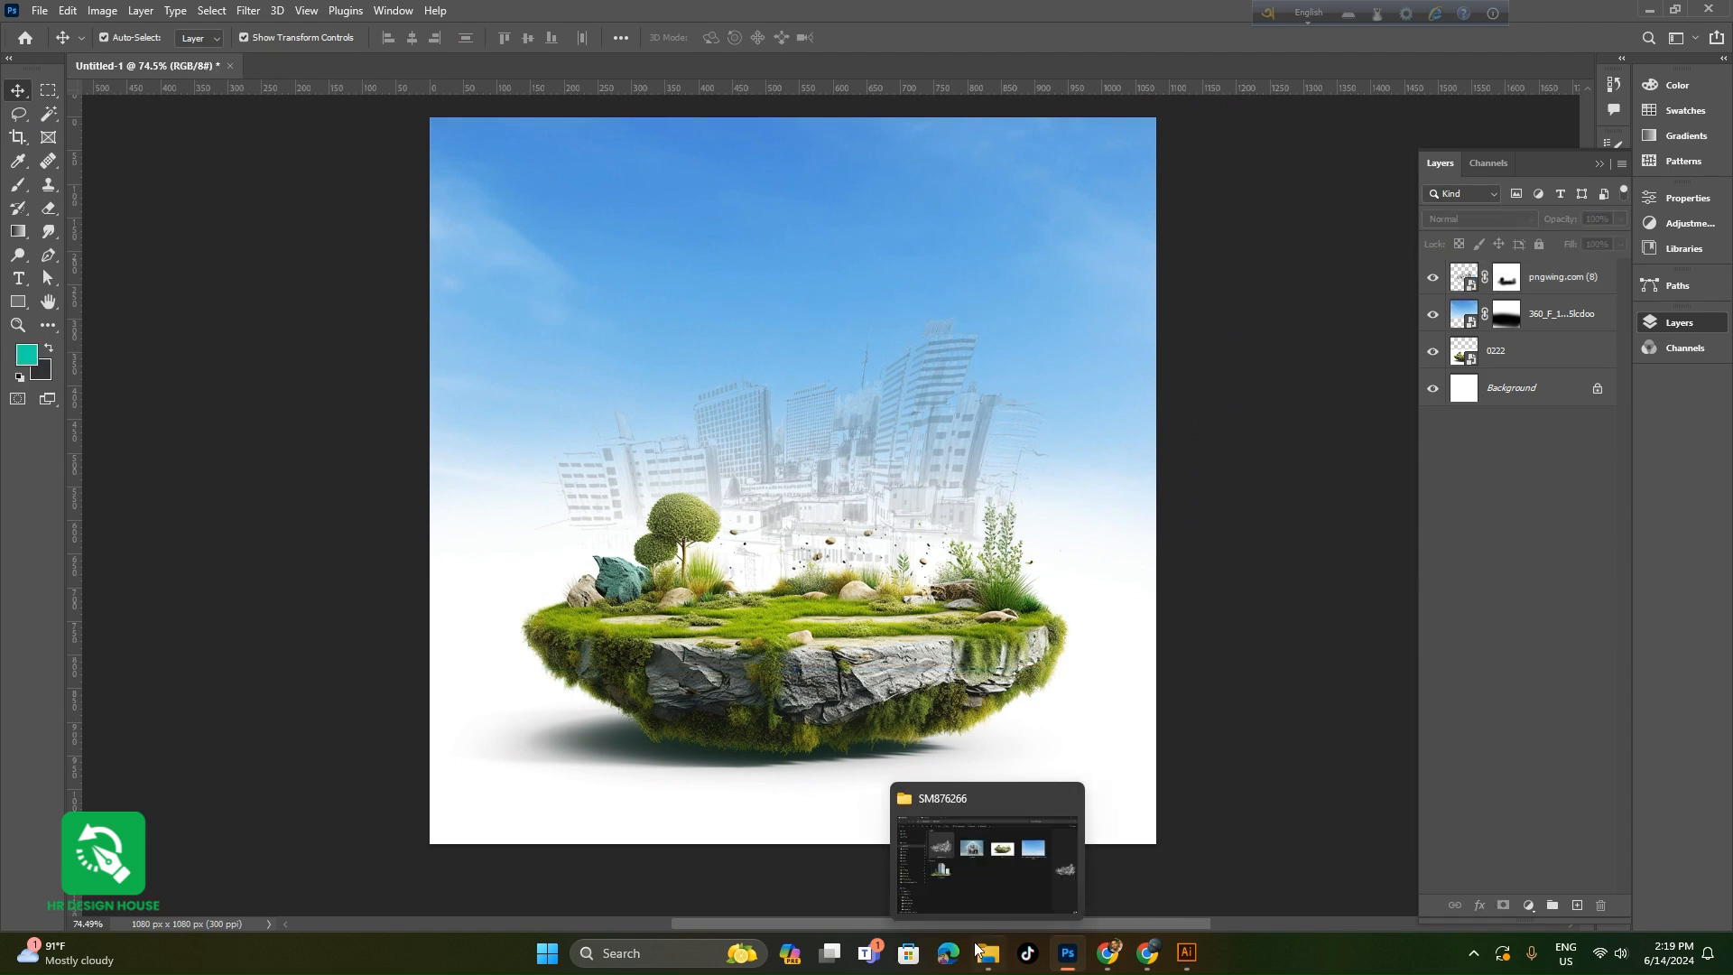
{"action": "left_click", "coordinate": [979, 921]}
{"action": "left_click", "coordinate": [388, 491]}
{"action": "left_click_drag", "start_coordinate": [437, 540], "coordinate": [1048, 908]}
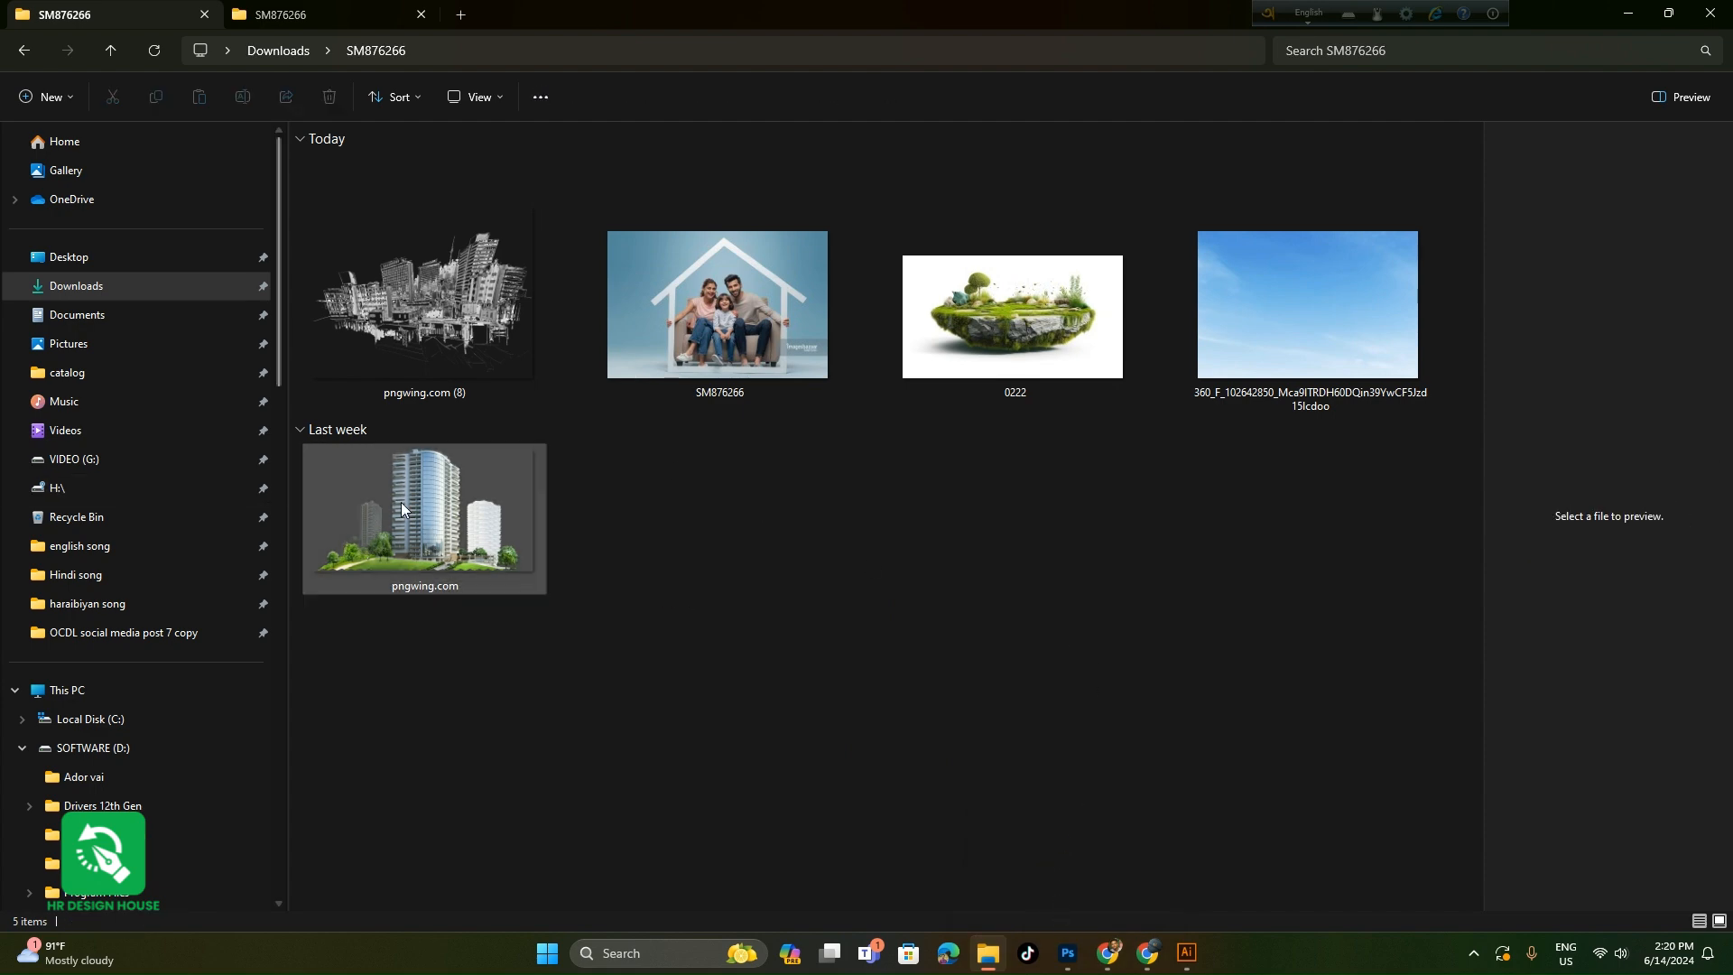
{"action": "double_click", "coordinate": [430, 510]}
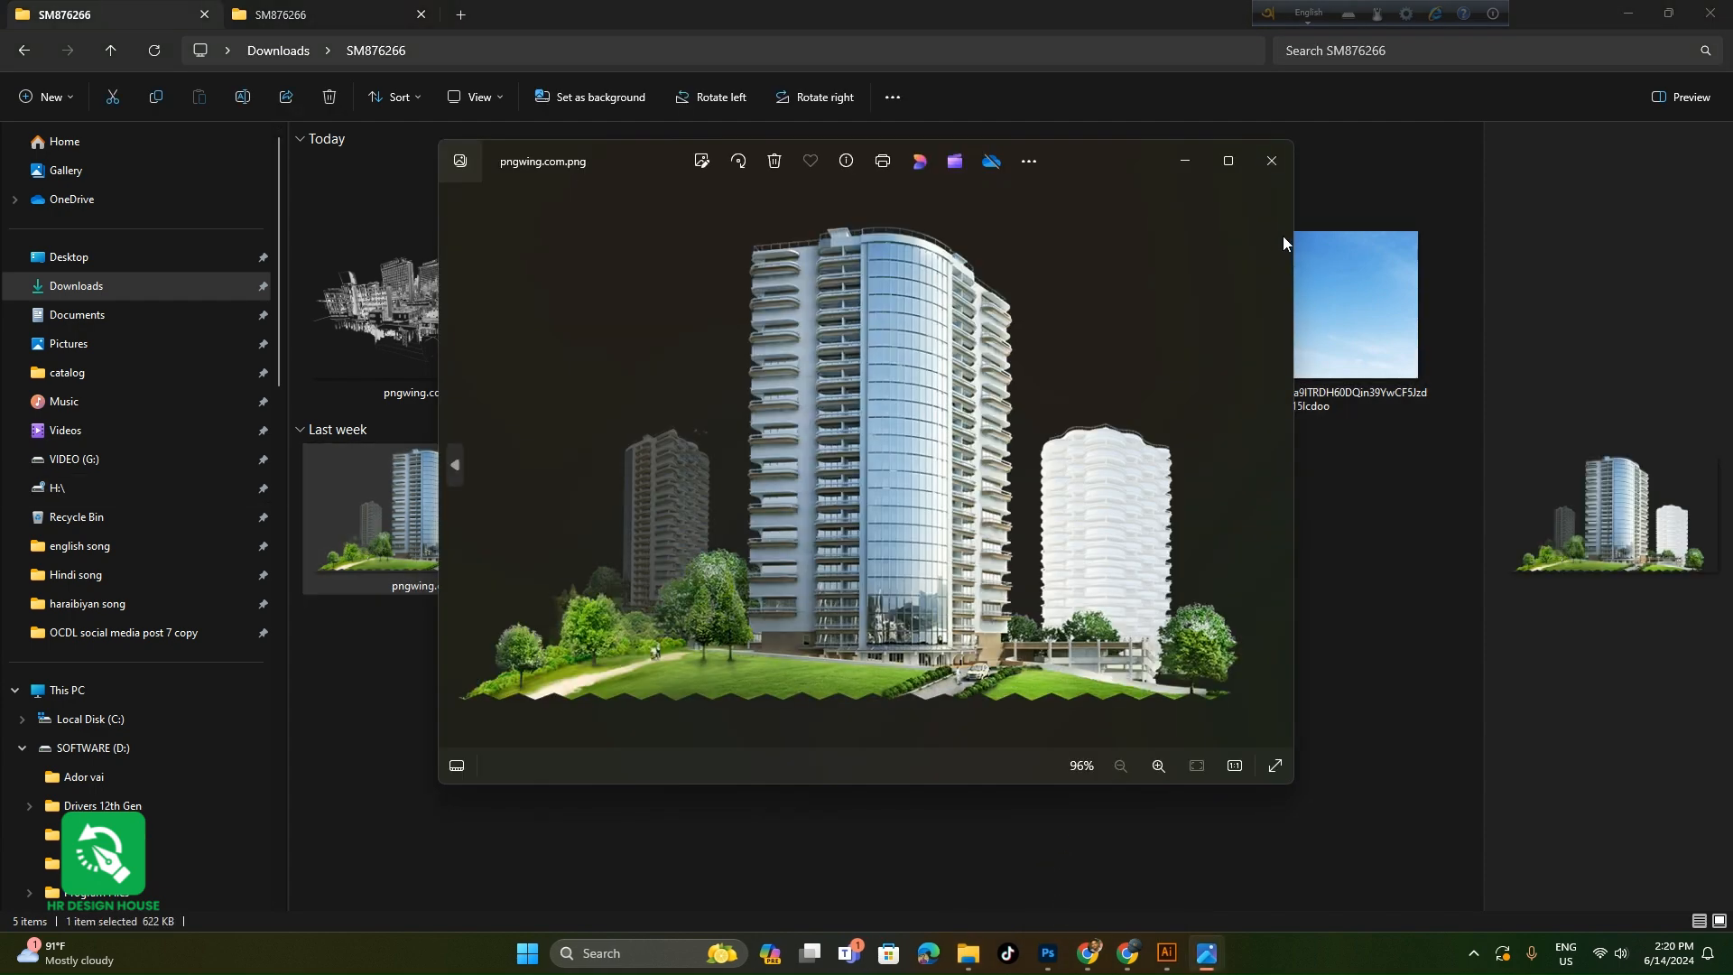
{"action": "left_click", "coordinate": [1272, 163]}
- Try to place the tower buildings image pngwing.com directly from the folder into the composition
{"action": "left_click_drag", "start_coordinate": [478, 532], "coordinate": [975, 713]}
{"action": "left_click_drag", "start_coordinate": [975, 713], "coordinate": [1077, 839]}
{"action": "left_click_drag", "start_coordinate": [445, 517], "coordinate": [1063, 898]}
{"action": "left_click_drag", "start_coordinate": [1063, 898], "coordinate": [1065, 903]}
{"action": "left_click_drag", "start_coordinate": [406, 558], "coordinate": [1102, 822]}
{"action": "left_click_drag", "start_coordinate": [1103, 826], "coordinate": [1101, 902]}
- Open pngwing.com with Adobe Photoshop 2022 and bring its tower buildings into the Untitled-1 composition
{"action": "left_click", "coordinate": [478, 511]}
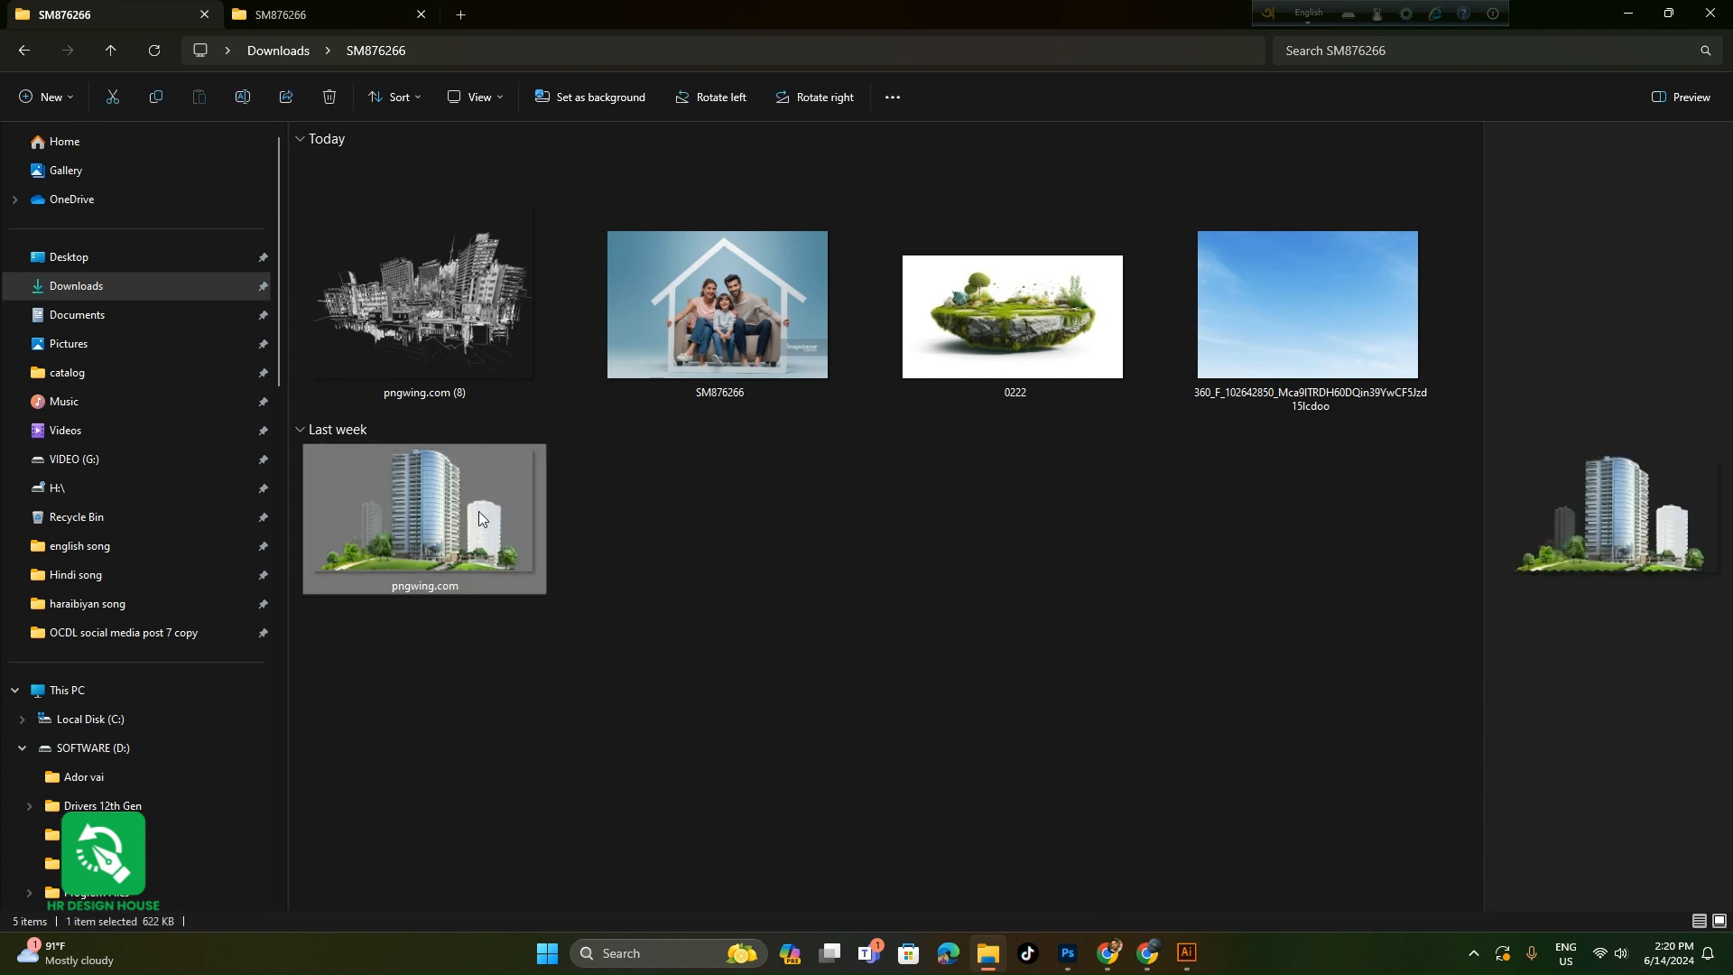
{"action": "right_click", "coordinate": [473, 507]}
{"action": "mouse_move", "coordinate": [564, 425]}
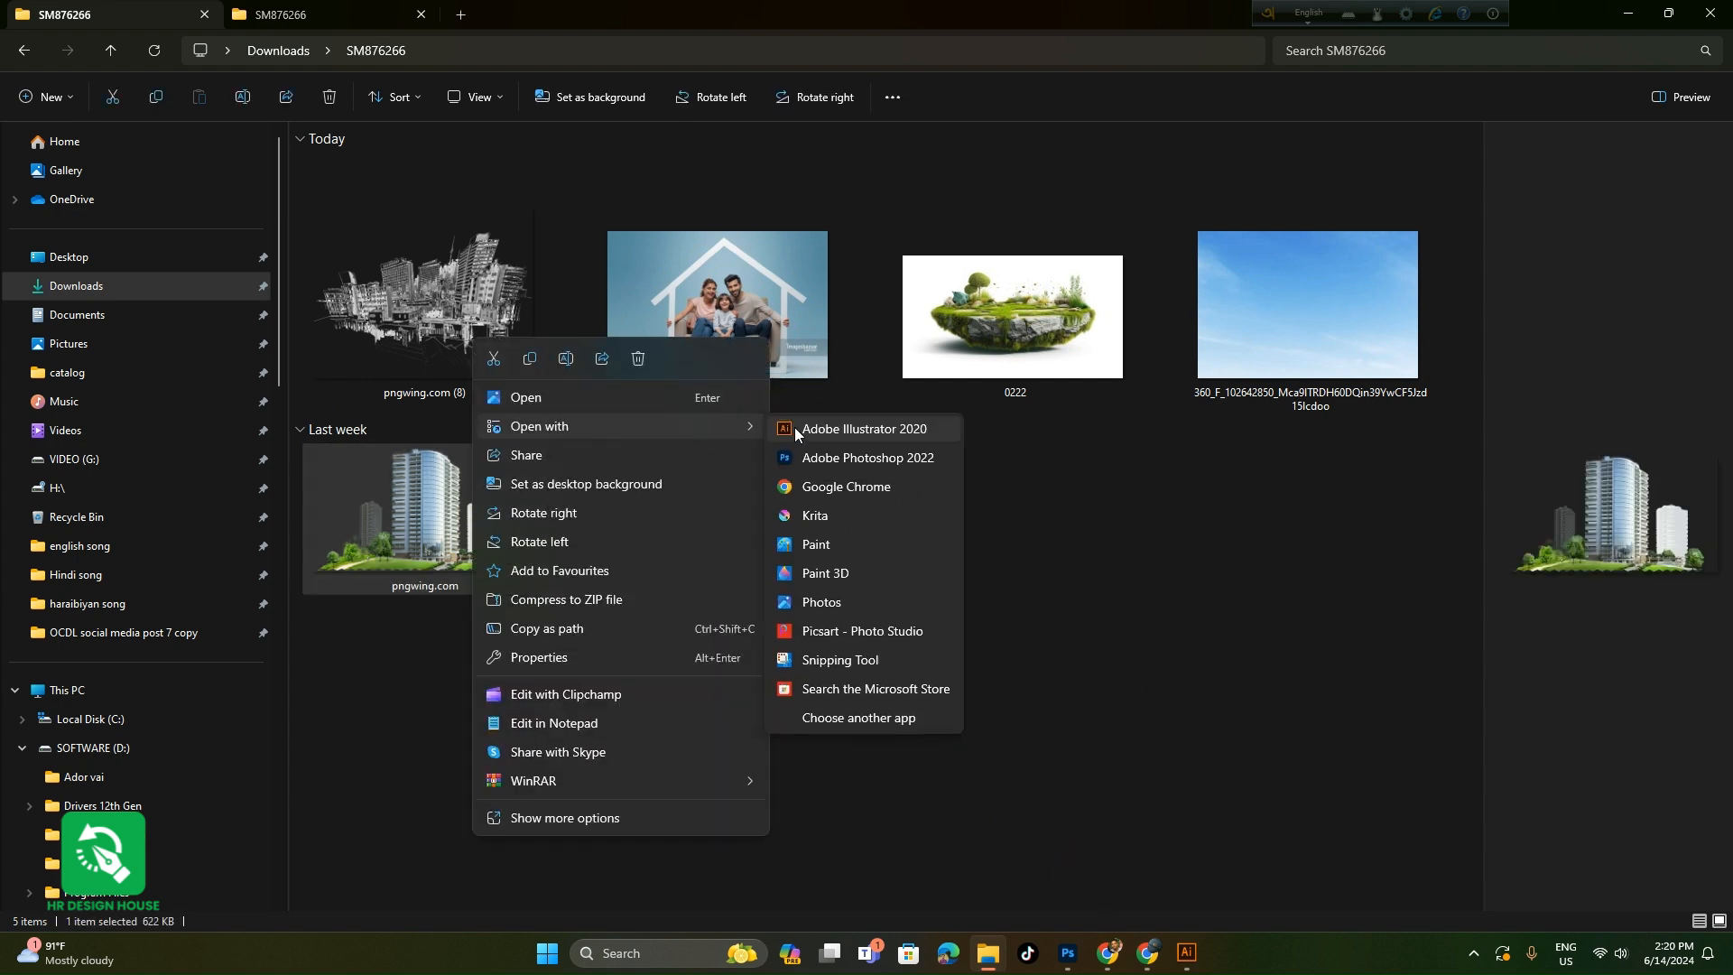
{"action": "left_click", "coordinate": [822, 455]}
{"action": "left_click_drag", "start_coordinate": [542, 221], "coordinate": [784, 485]}
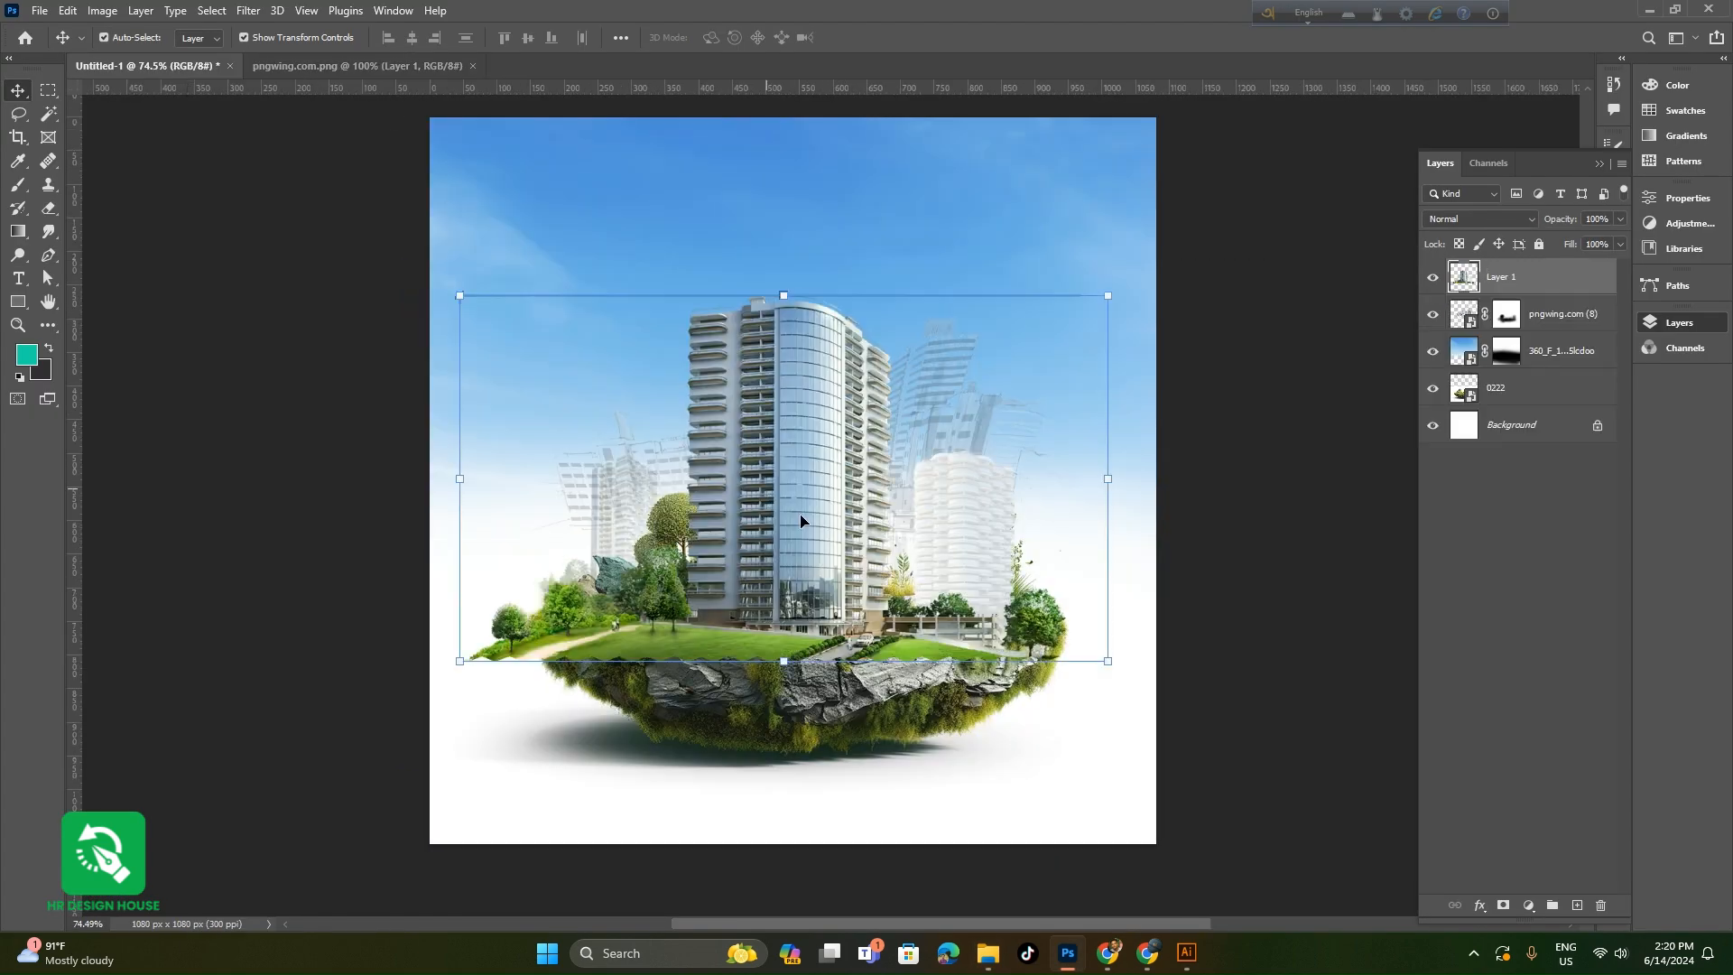
- Scale the tower buildings layer to about 80% and position it on the island's grass
{"action": "left_click_drag", "start_coordinate": [783, 302], "coordinate": [789, 378]}
{"action": "left_click_drag", "start_coordinate": [816, 575], "coordinate": [828, 540]}
{"action": "left_click_drag", "start_coordinate": [794, 340], "coordinate": [797, 327]}
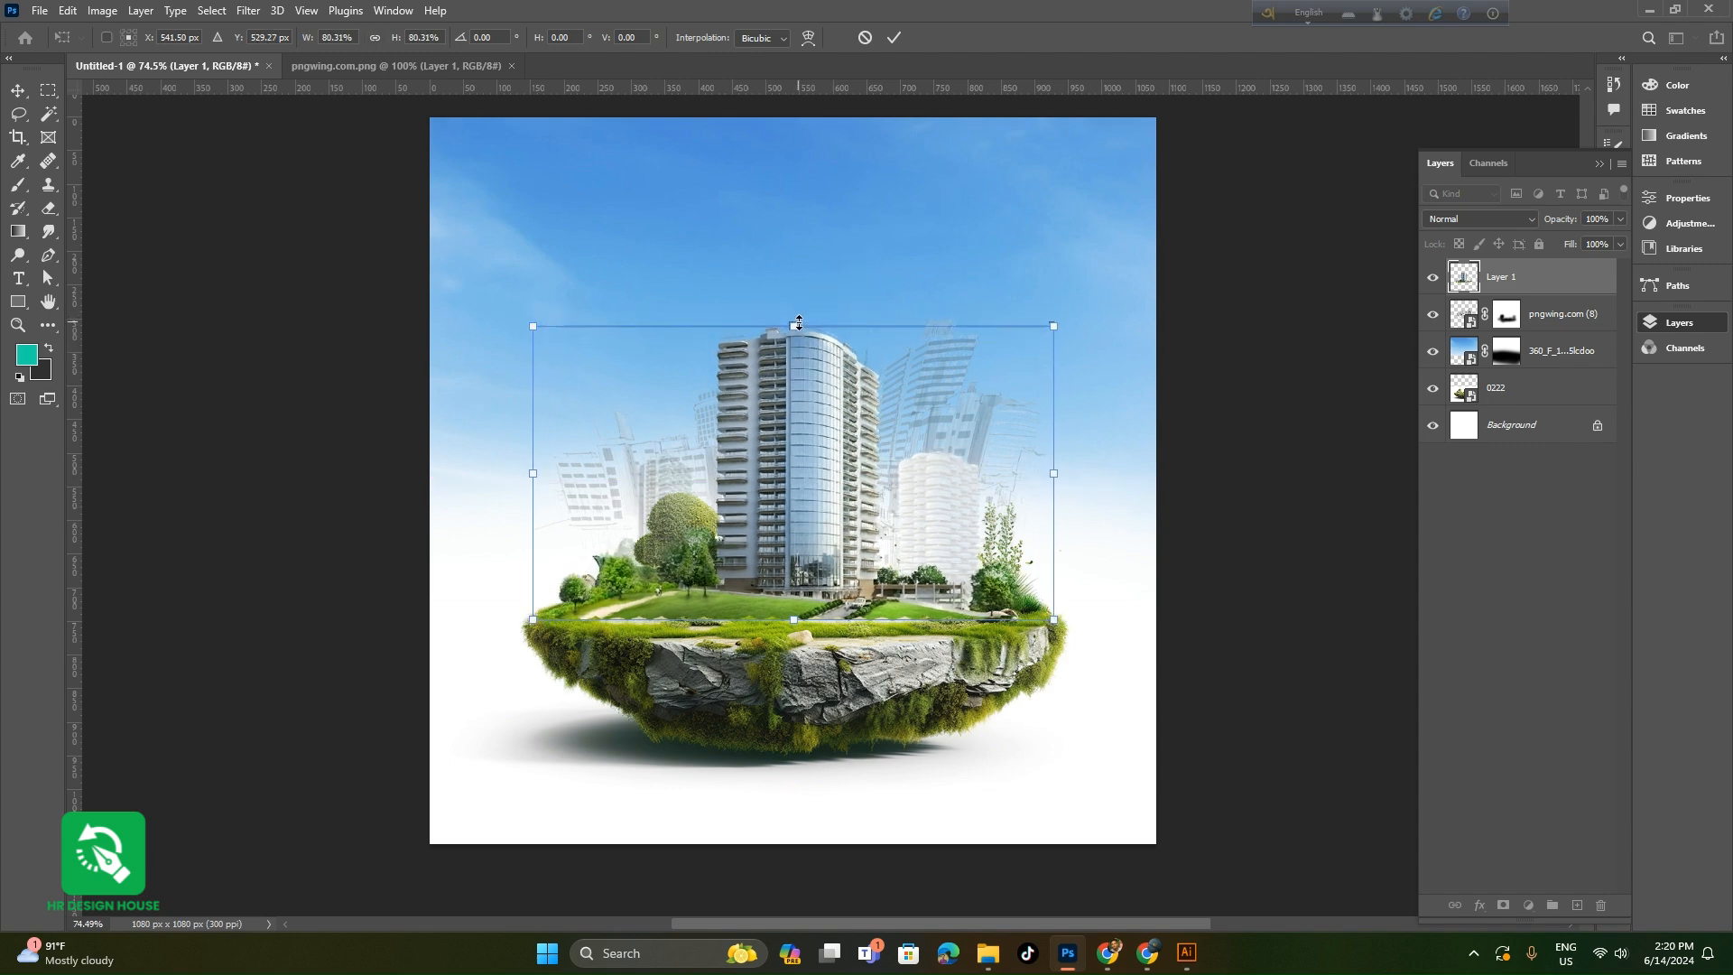
{"action": "left_click_drag", "start_coordinate": [797, 457], "coordinate": [801, 459]}
{"action": "left_click", "coordinate": [892, 36]}
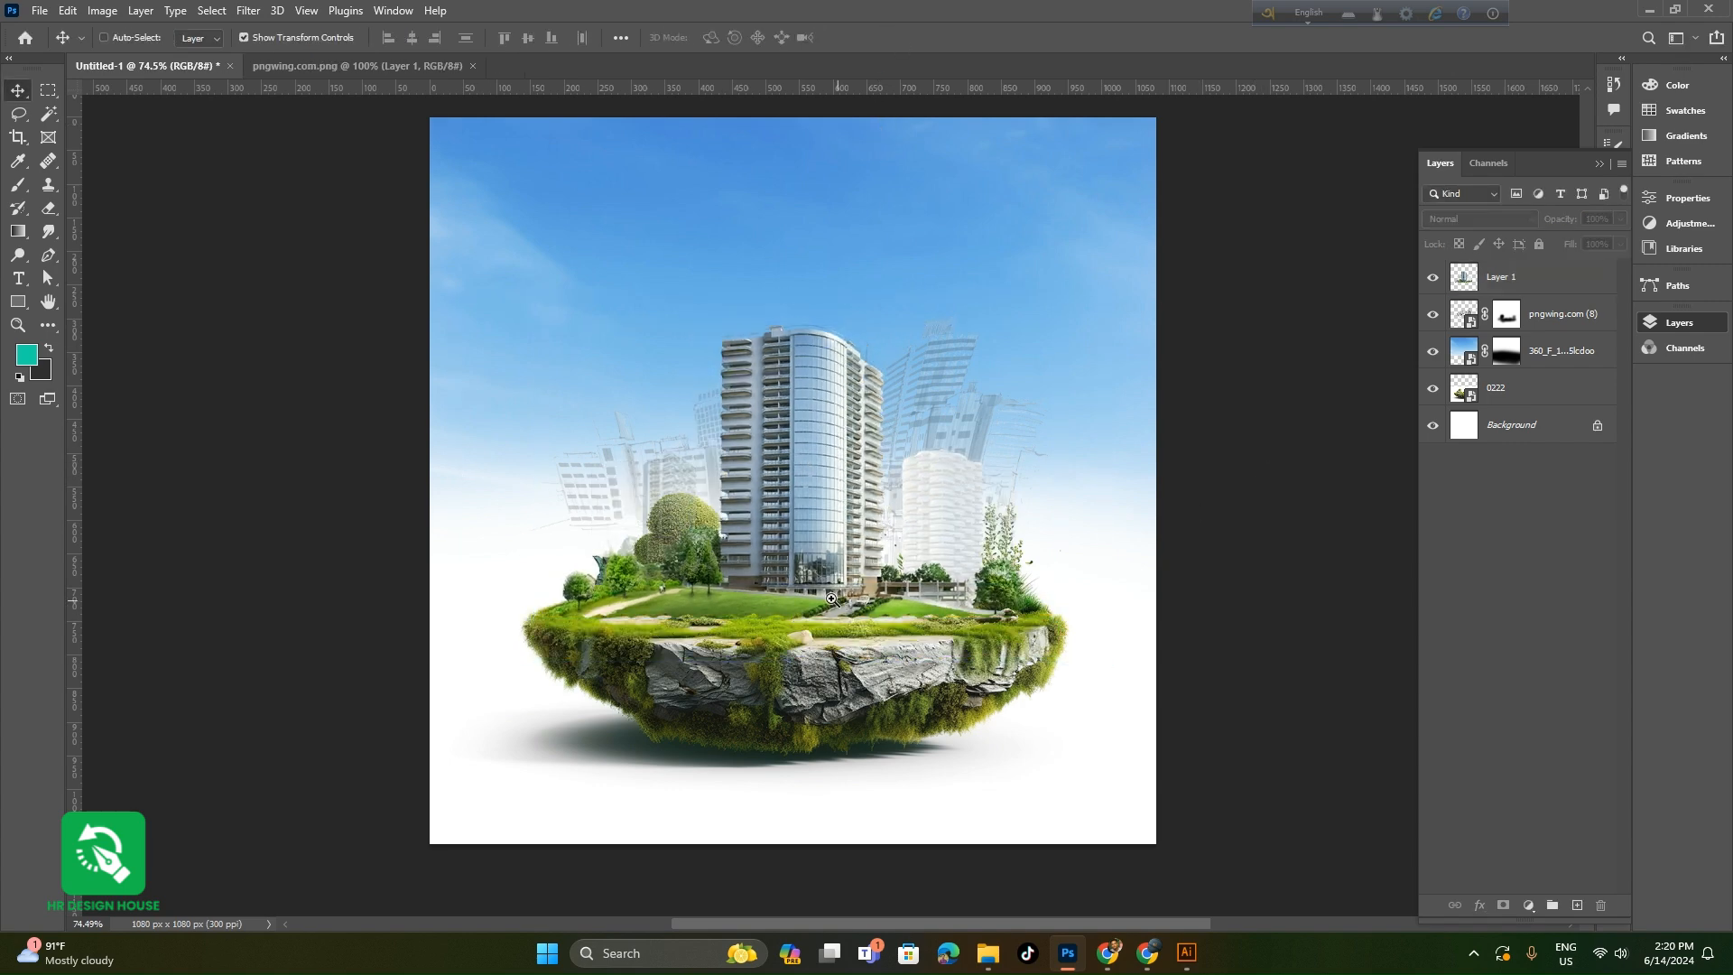
- Mask the tower buildings layer and paint black with the 175 px brush over its white side tower, outer trees and lower grass edges
{"action": "scroll", "coordinate": [891, 527], "scroll_direction": "down", "scroll_amount": 2}
{"action": "scroll", "coordinate": [891, 527], "scroll_direction": "up", "scroll_amount": 3}
{"action": "left_click", "coordinate": [804, 551]}
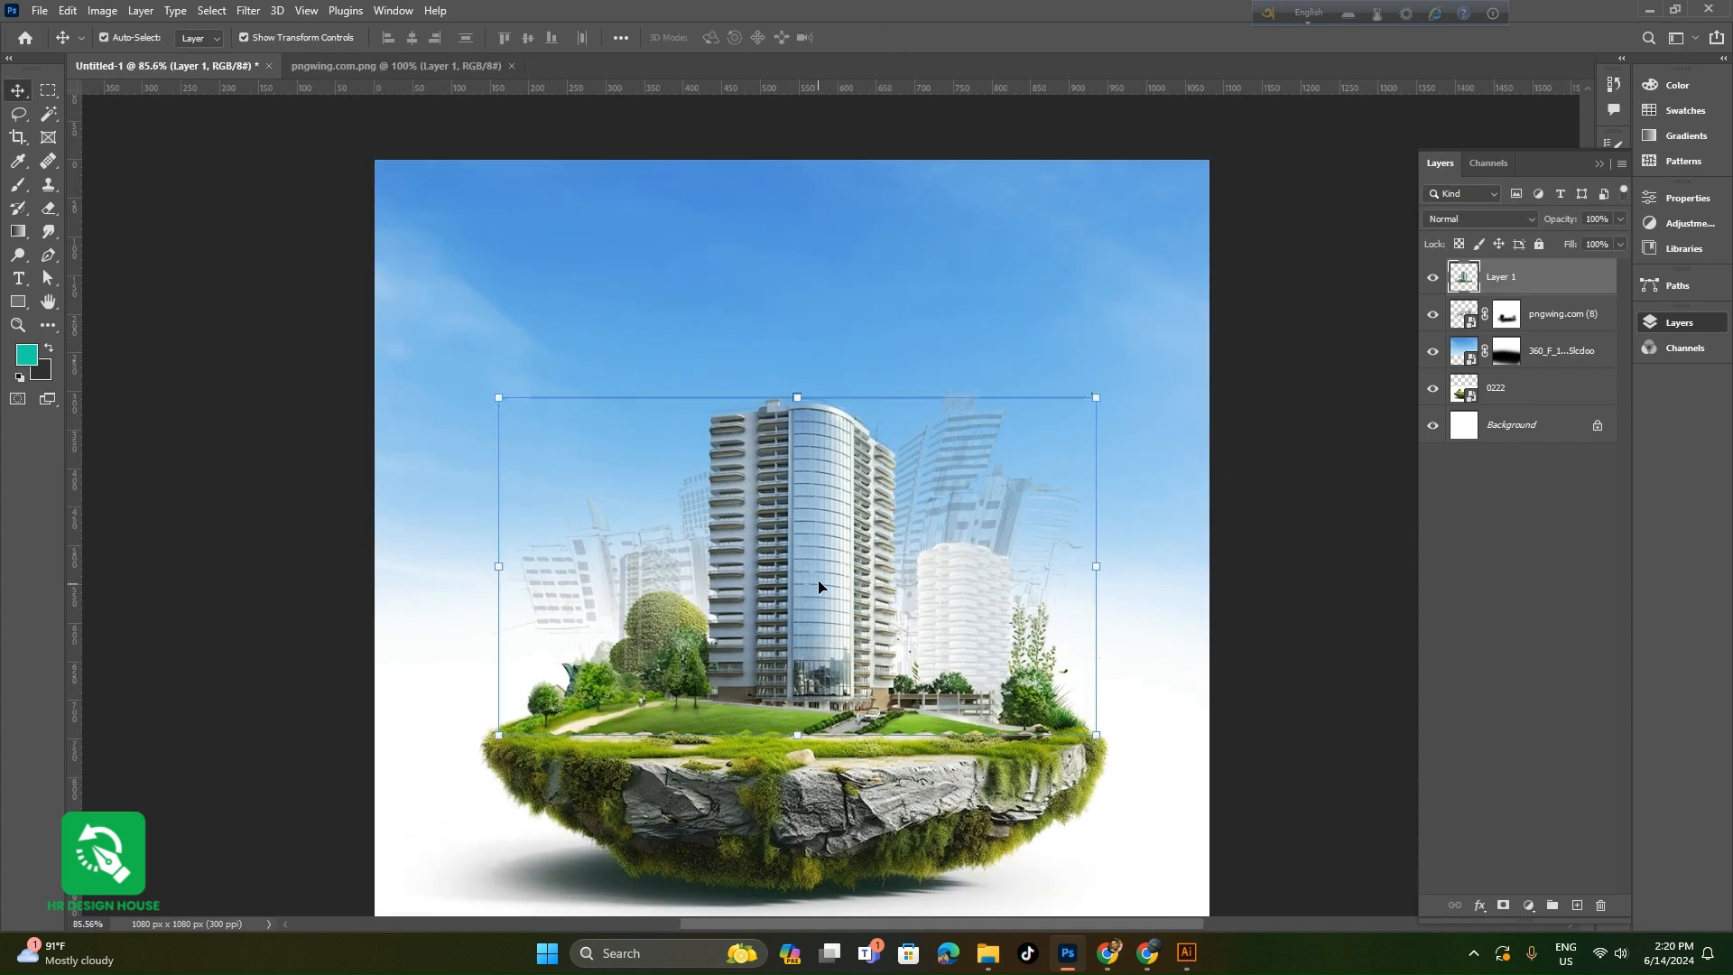
{"action": "left_click", "coordinate": [1504, 905]}
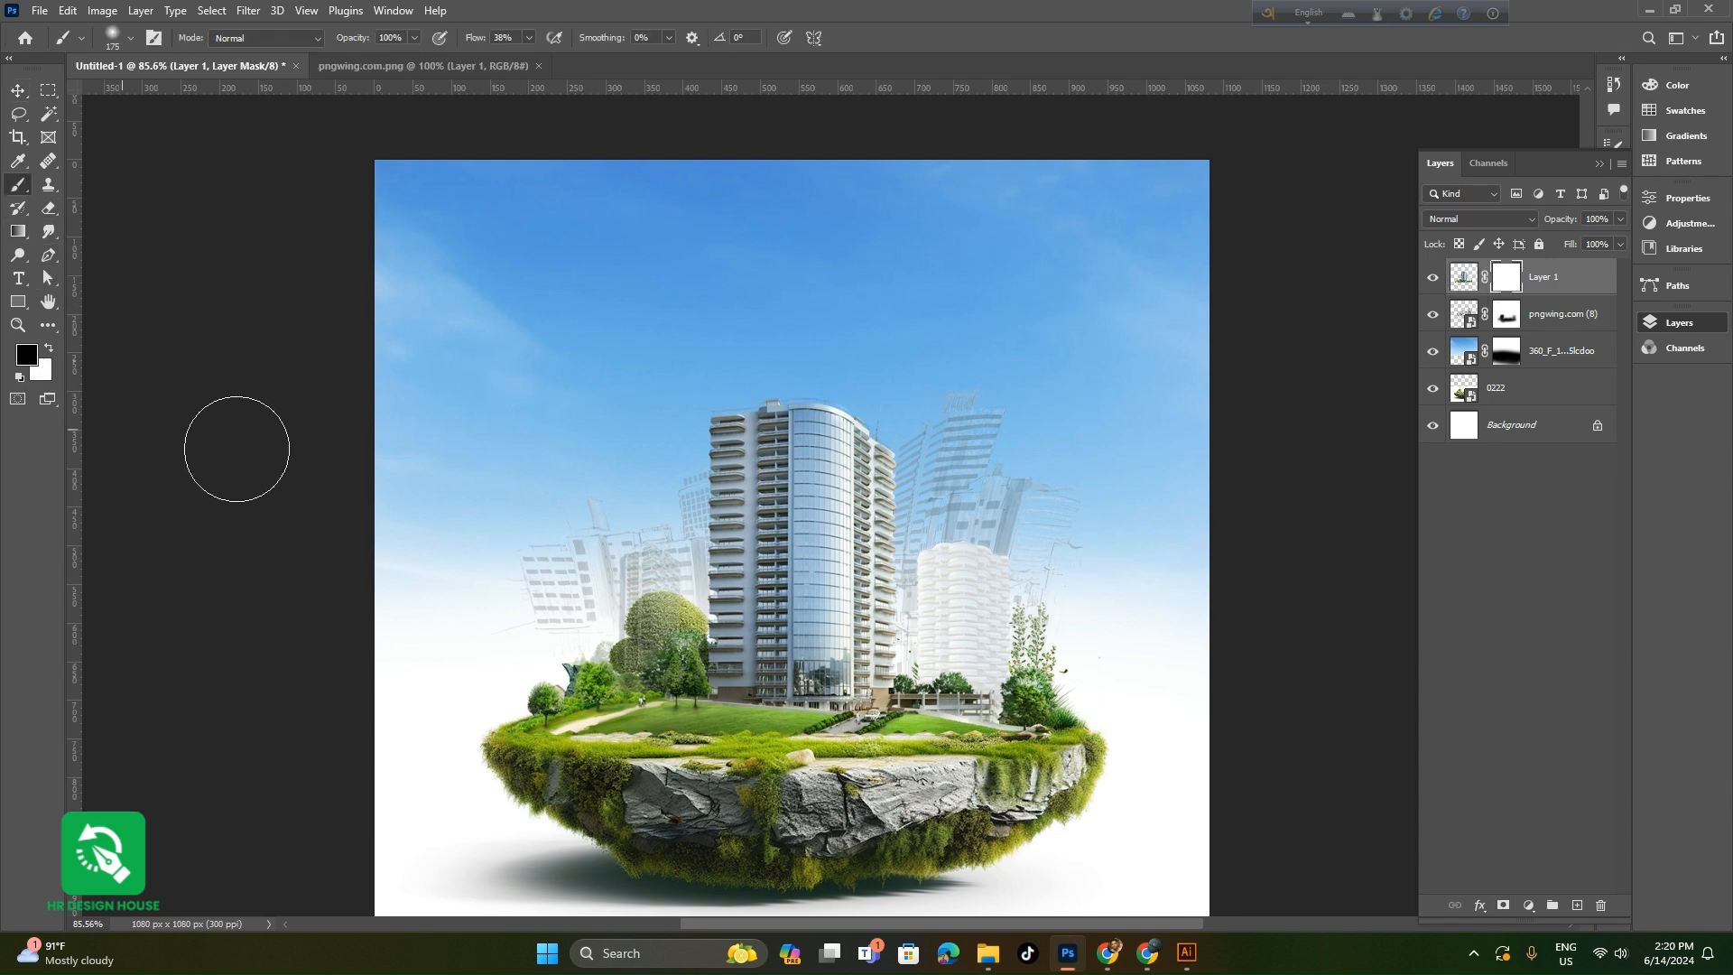
{"action": "left_click_drag", "start_coordinate": [958, 673], "coordinate": [964, 594]}
{"action": "left_click_drag", "start_coordinate": [690, 651], "coordinate": [732, 697]}
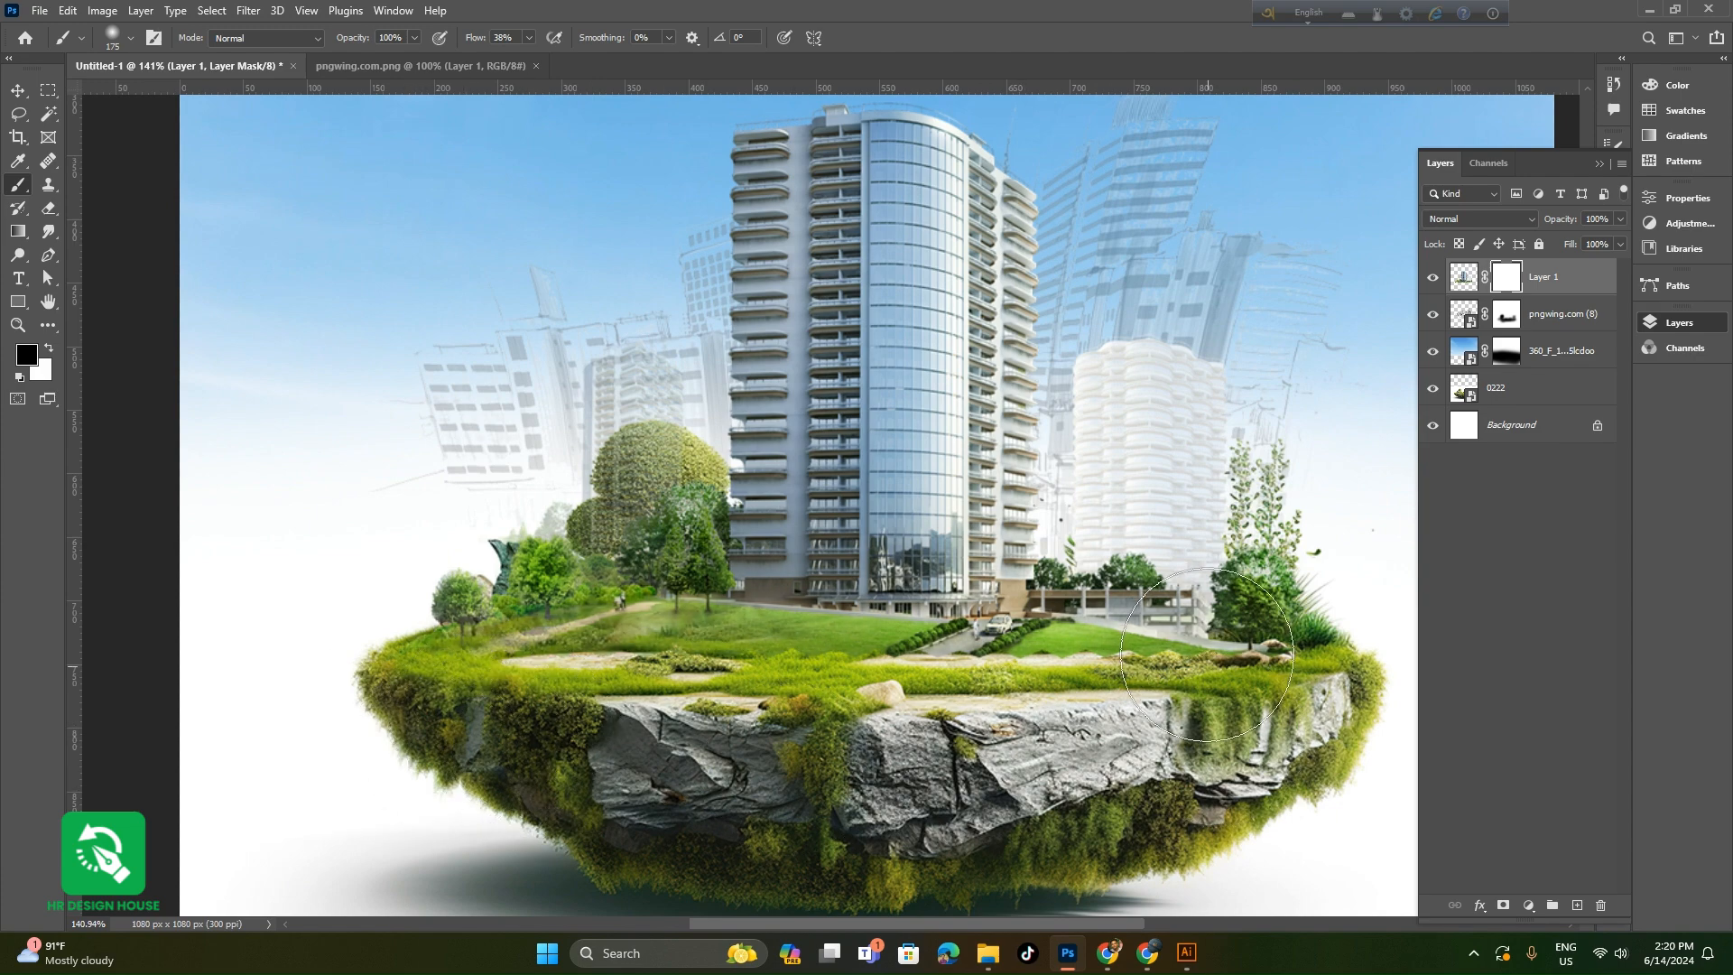
{"action": "mouse_move", "coordinate": [1210, 583]}
{"action": "left_mouse_down"}
{"action": "mouse_move", "coordinate": [1183, 587]}
{"action": "mouse_move", "coordinate": [1161, 406]}
{"action": "mouse_move", "coordinate": [1176, 594]}
{"action": "mouse_move", "coordinate": [1146, 379]}
{"action": "mouse_move", "coordinate": [1128, 502]}
{"action": "mouse_move", "coordinate": [1214, 705]}
{"action": "left_mouse_up"}
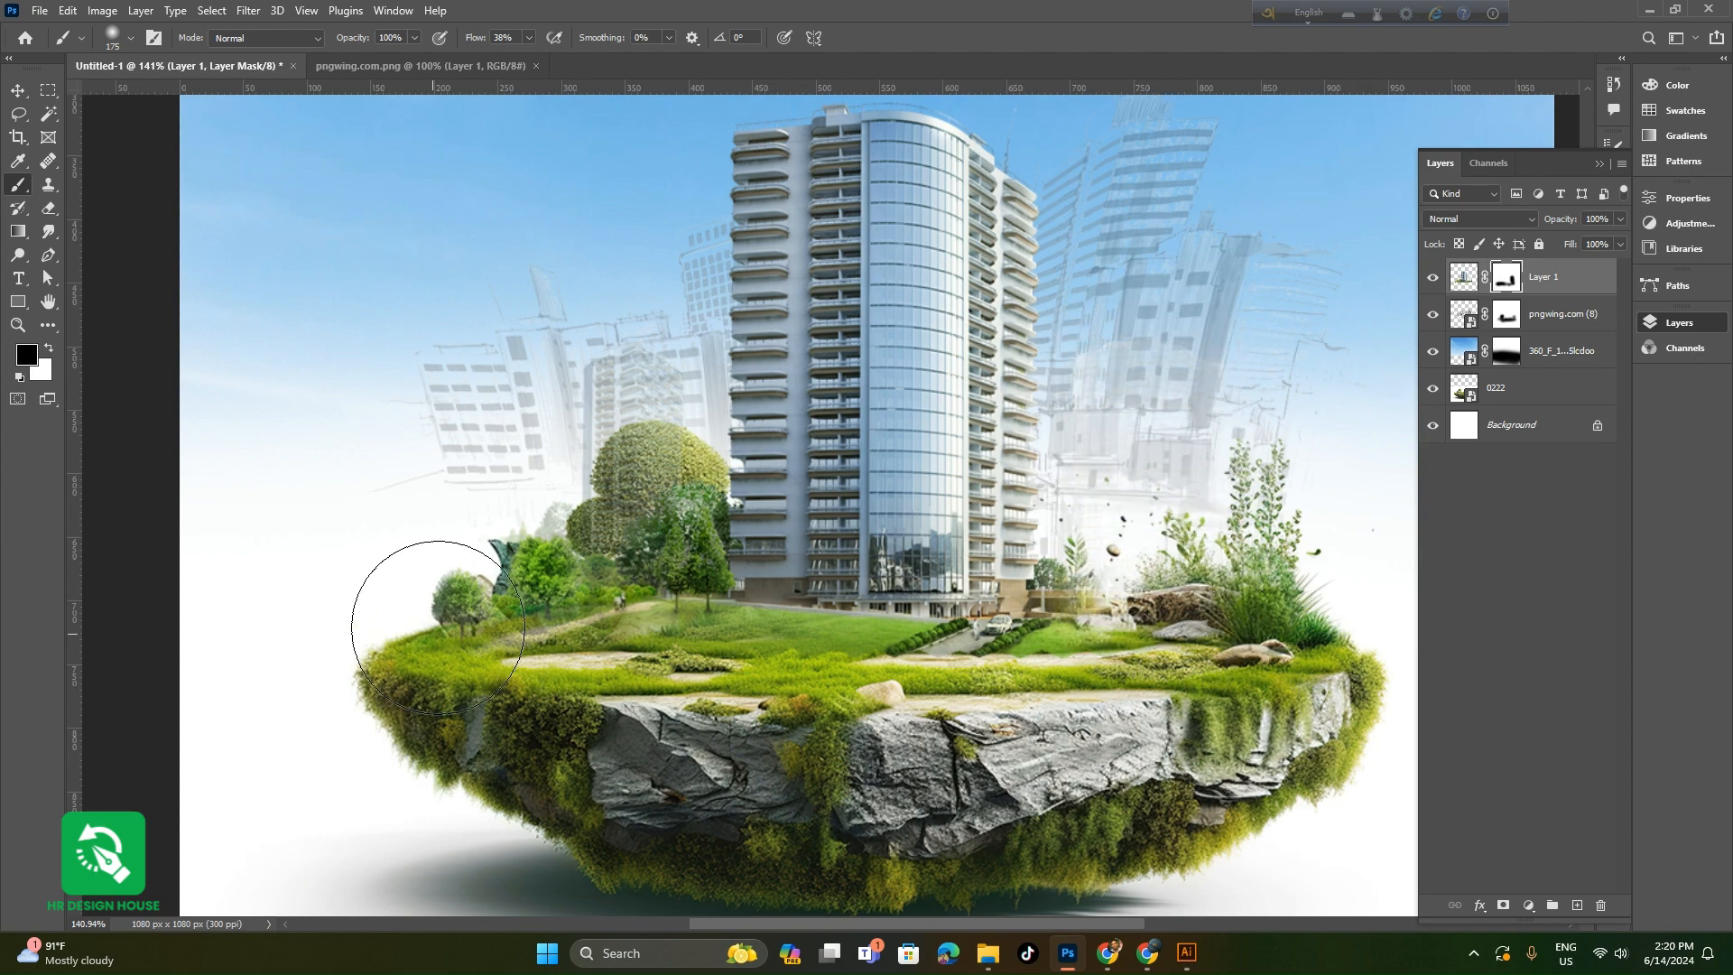
{"action": "mouse_move", "coordinate": [565, 437]}
{"action": "left_mouse_down"}
{"action": "mouse_move", "coordinate": [573, 494]}
{"action": "mouse_move", "coordinate": [598, 487]}
{"action": "mouse_move", "coordinate": [552, 509]}
{"action": "mouse_move", "coordinate": [553, 610]}
{"action": "mouse_move", "coordinate": [597, 567]}
{"action": "mouse_move", "coordinate": [348, 644]}
{"action": "mouse_move", "coordinate": [518, 668]}
{"action": "mouse_move", "coordinate": [462, 736]}
{"action": "mouse_move", "coordinate": [704, 727]}
{"action": "mouse_move", "coordinate": [425, 739]}
{"action": "mouse_move", "coordinate": [744, 690]}
{"action": "left_mouse_up"}
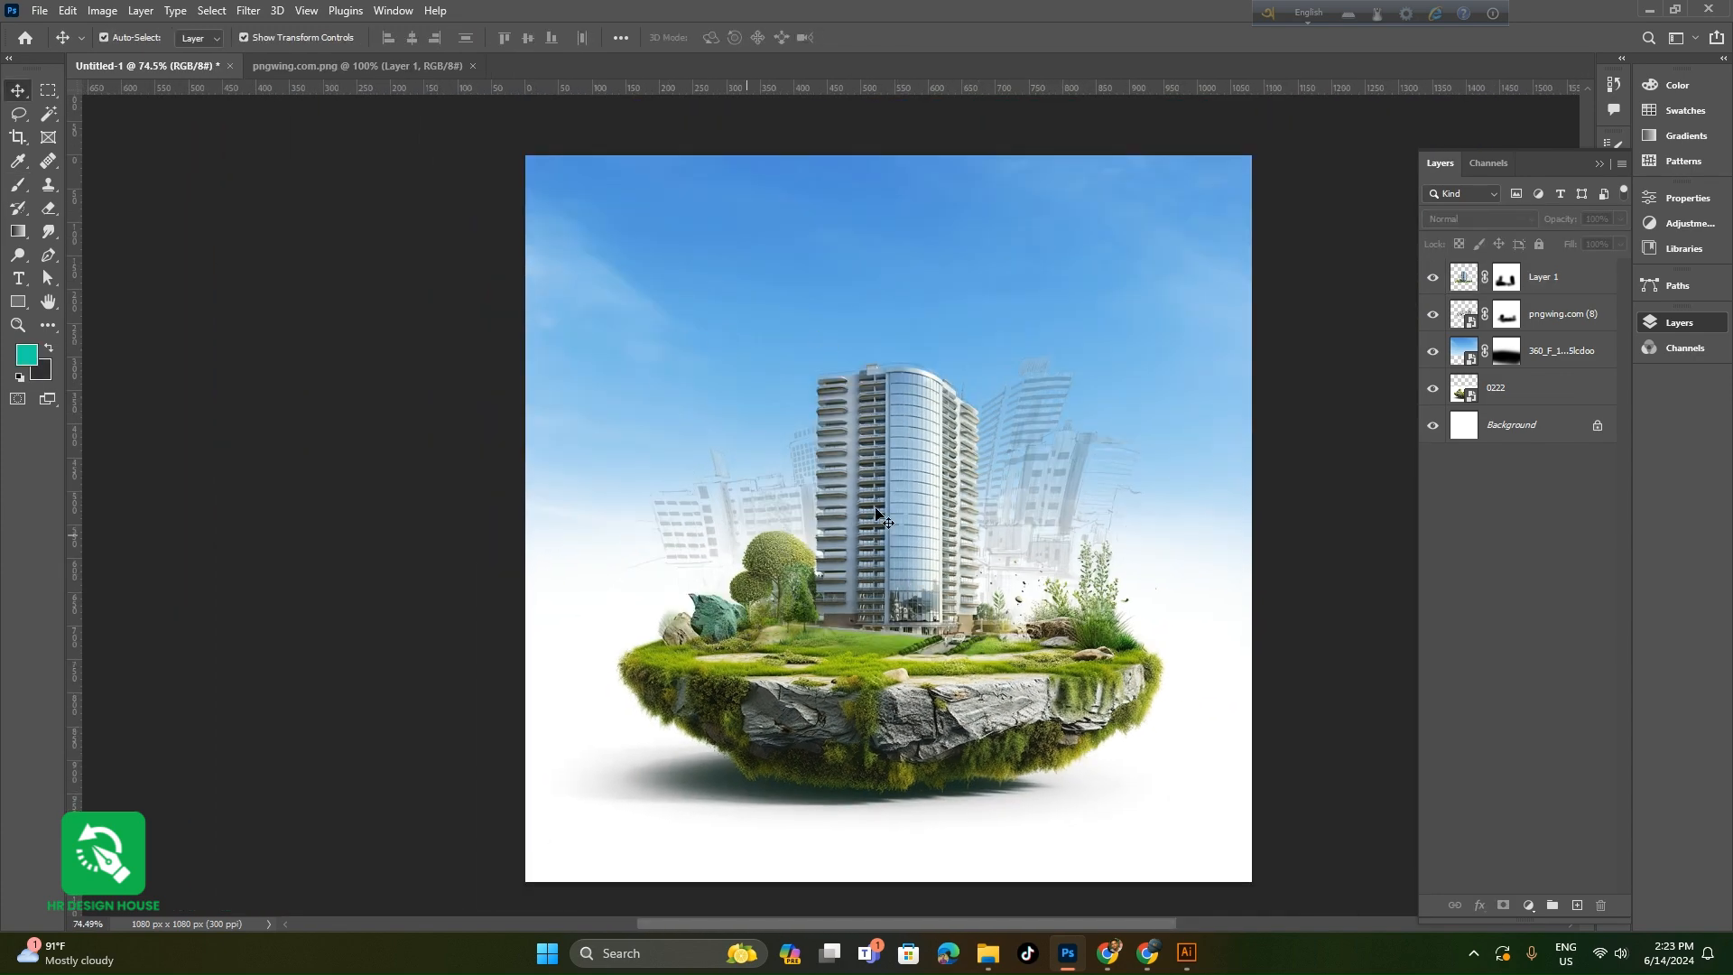
- Open the family photo SM876266 from the SM876266 folder as a separate document and close the pngwing.com document
{"action": "left_click", "coordinate": [987, 953]}
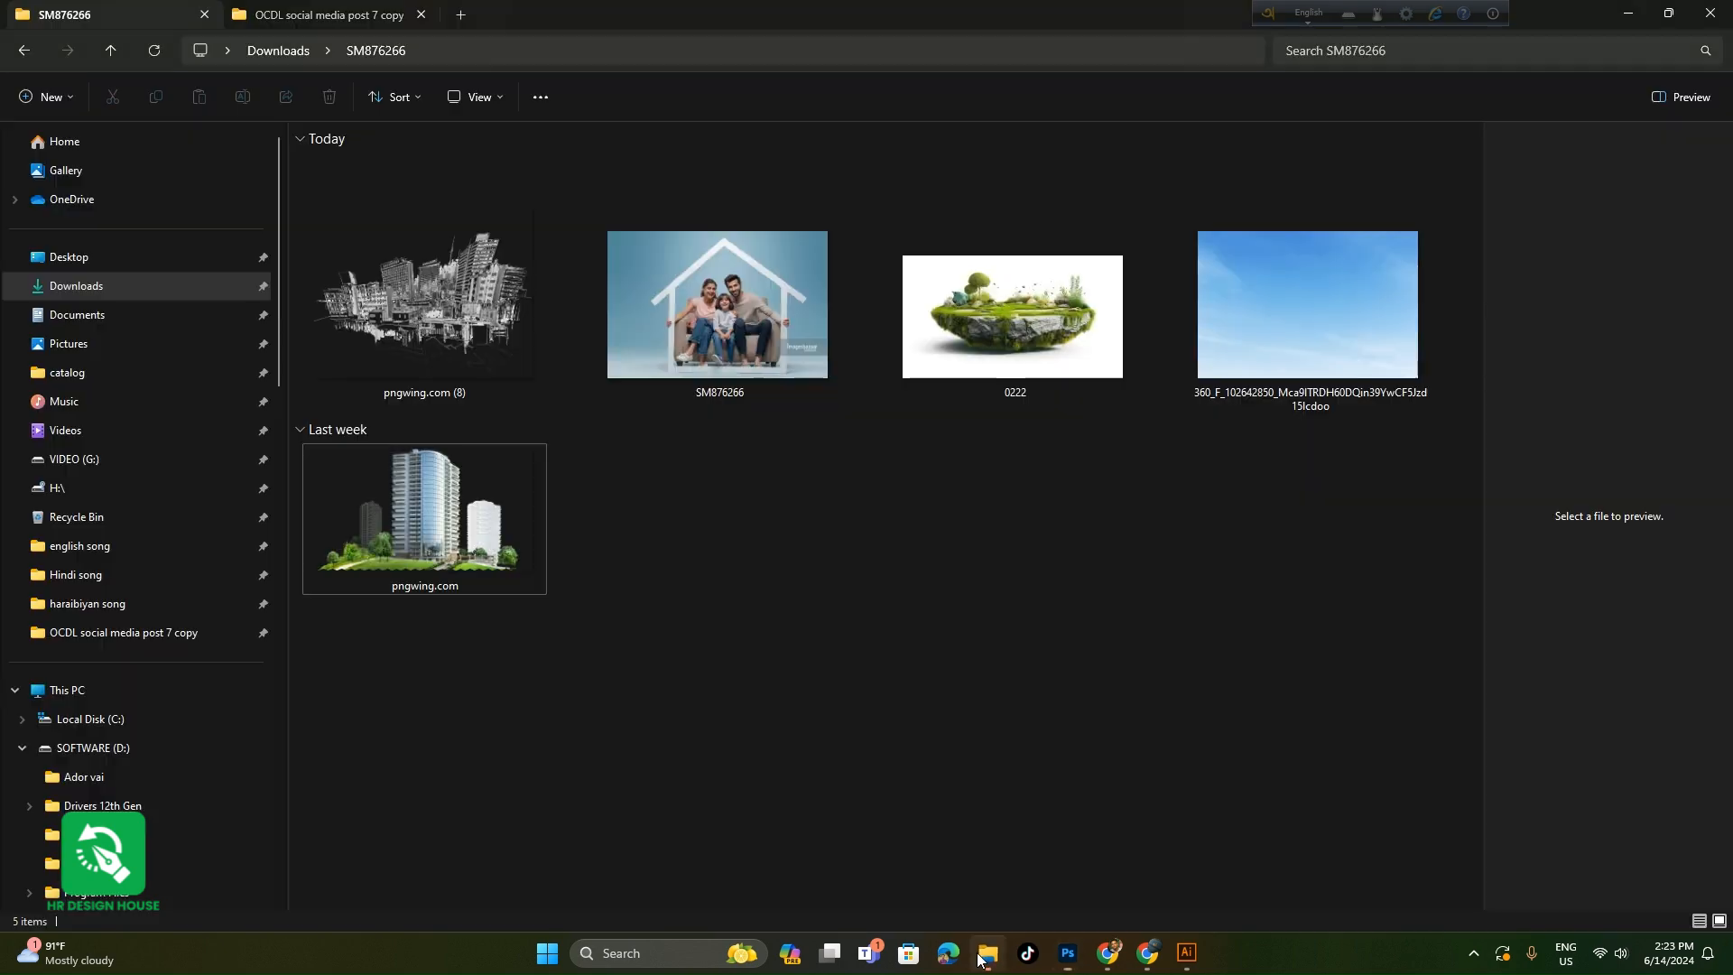
{"action": "left_click", "coordinate": [697, 336]}
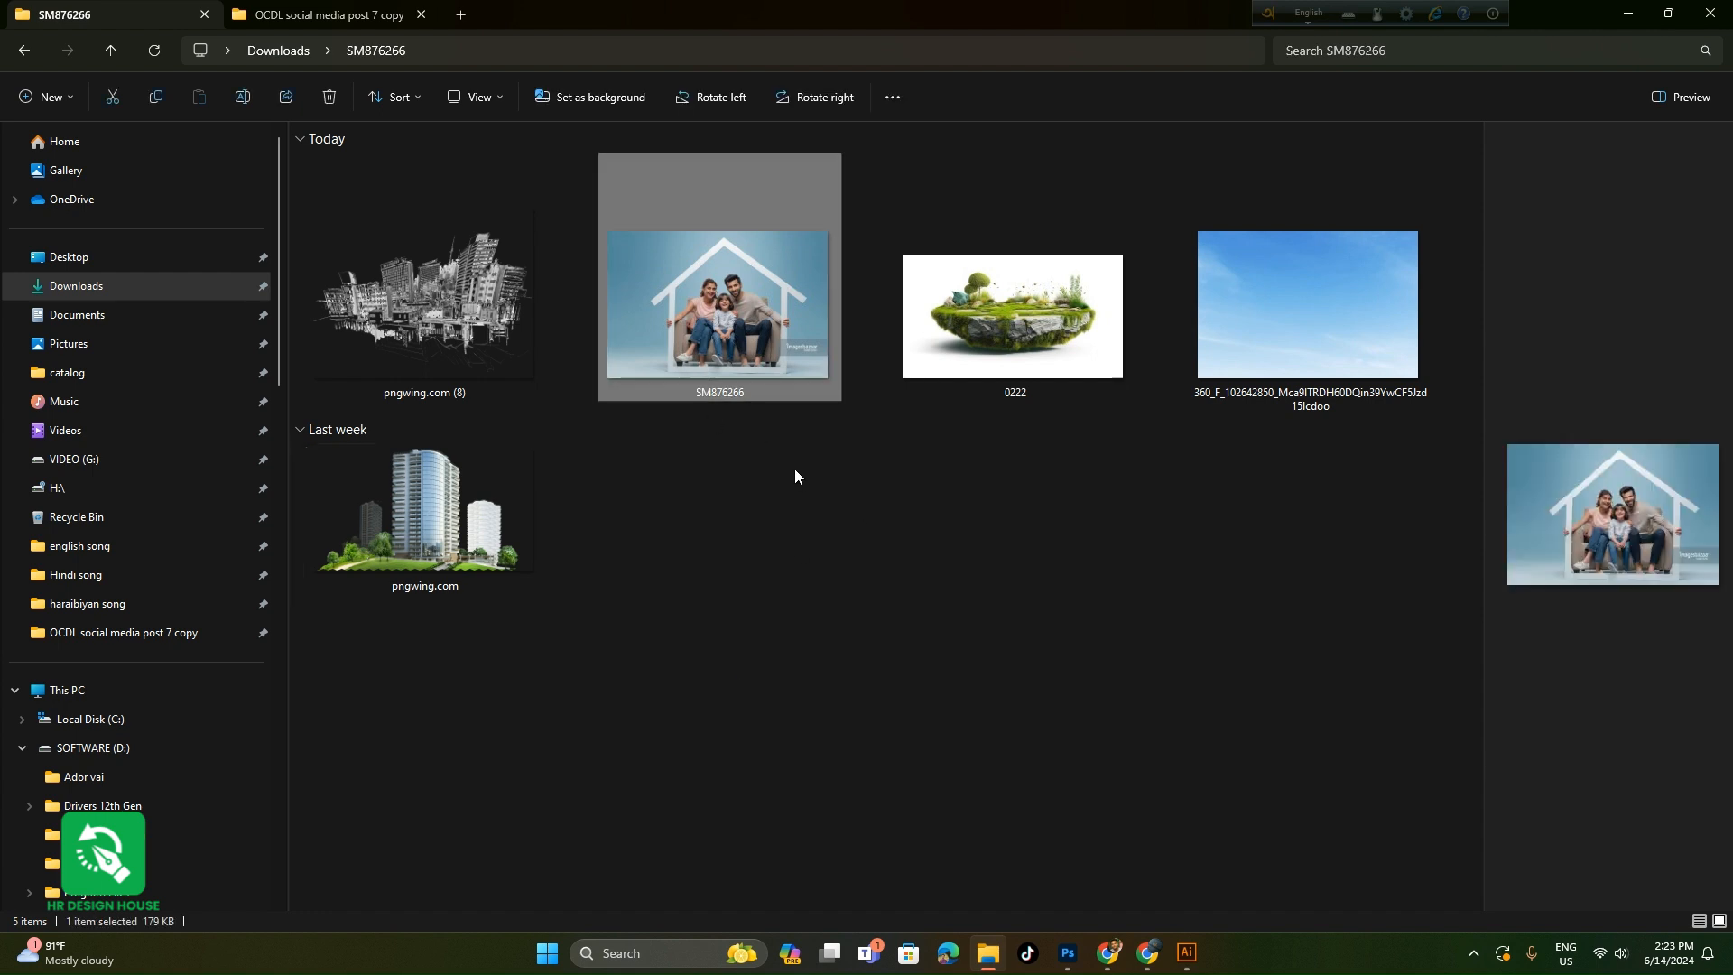
{"action": "left_click_drag", "start_coordinate": [698, 290], "coordinate": [941, 470]}
{"action": "left_click_drag", "start_coordinate": [1158, 774], "coordinate": [1156, 707]}
{"action": "left_click_drag", "start_coordinate": [717, 311], "coordinate": [876, 497]}
{"action": "left_click_drag", "start_coordinate": [1146, 834], "coordinate": [1122, 897]}
{"action": "left_click_drag", "start_coordinate": [717, 307], "coordinate": [732, 134]}
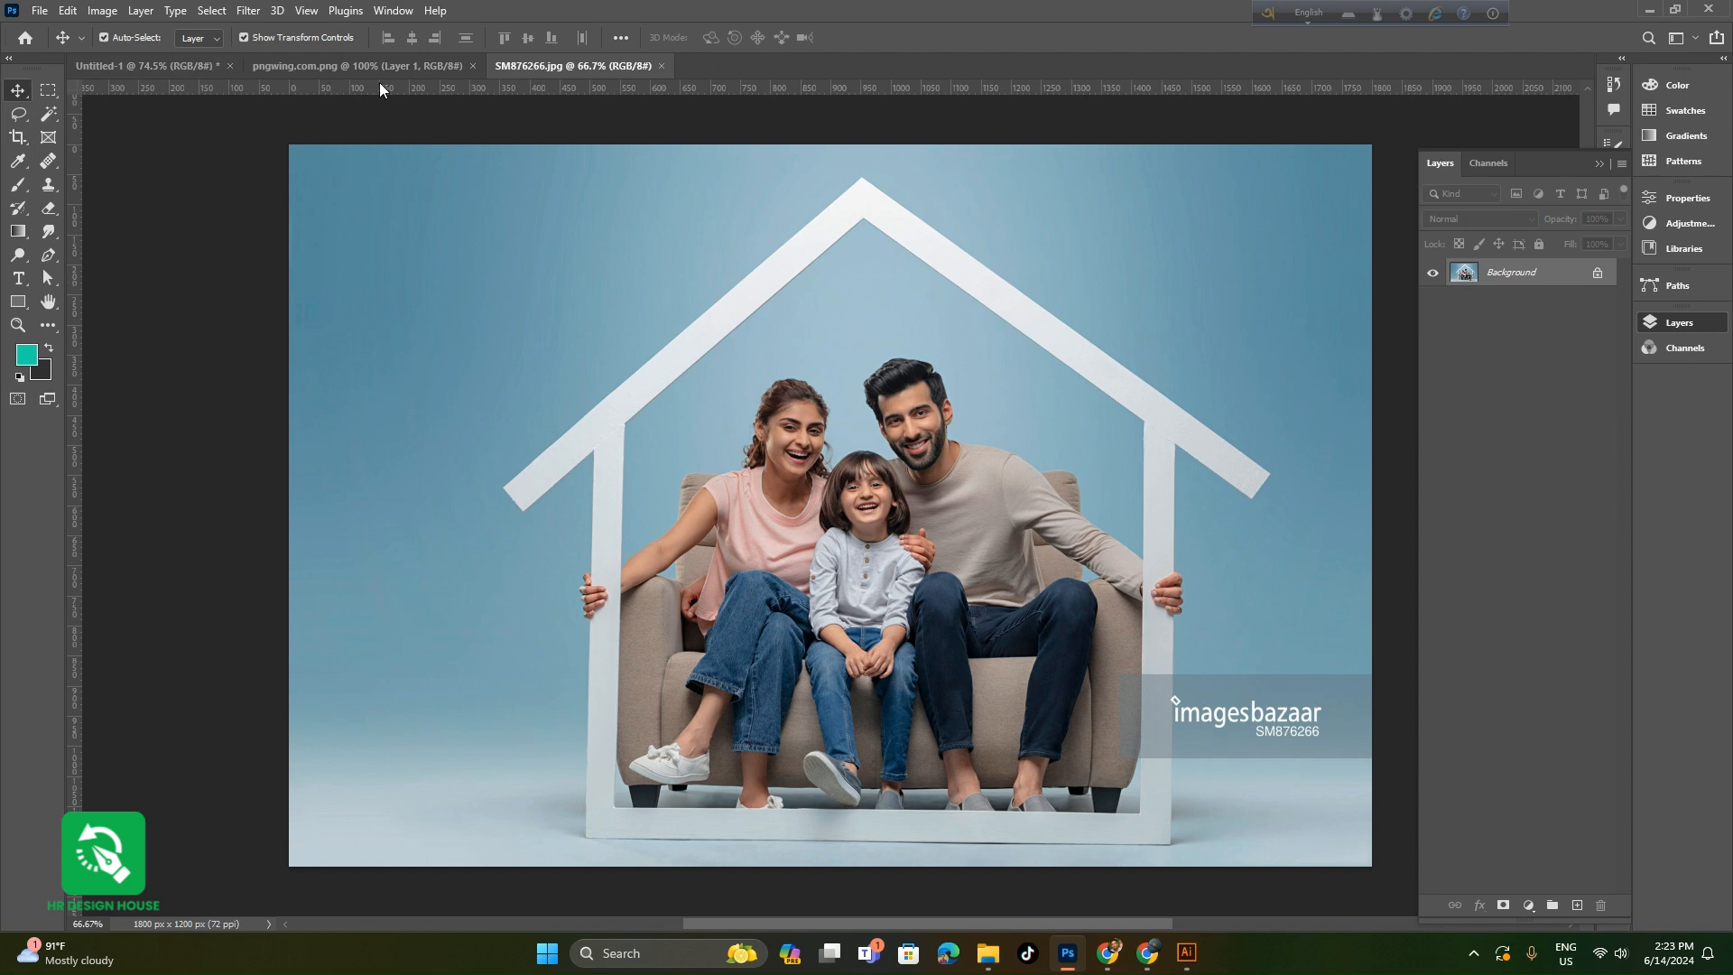
{"action": "left_click", "coordinate": [473, 67]}
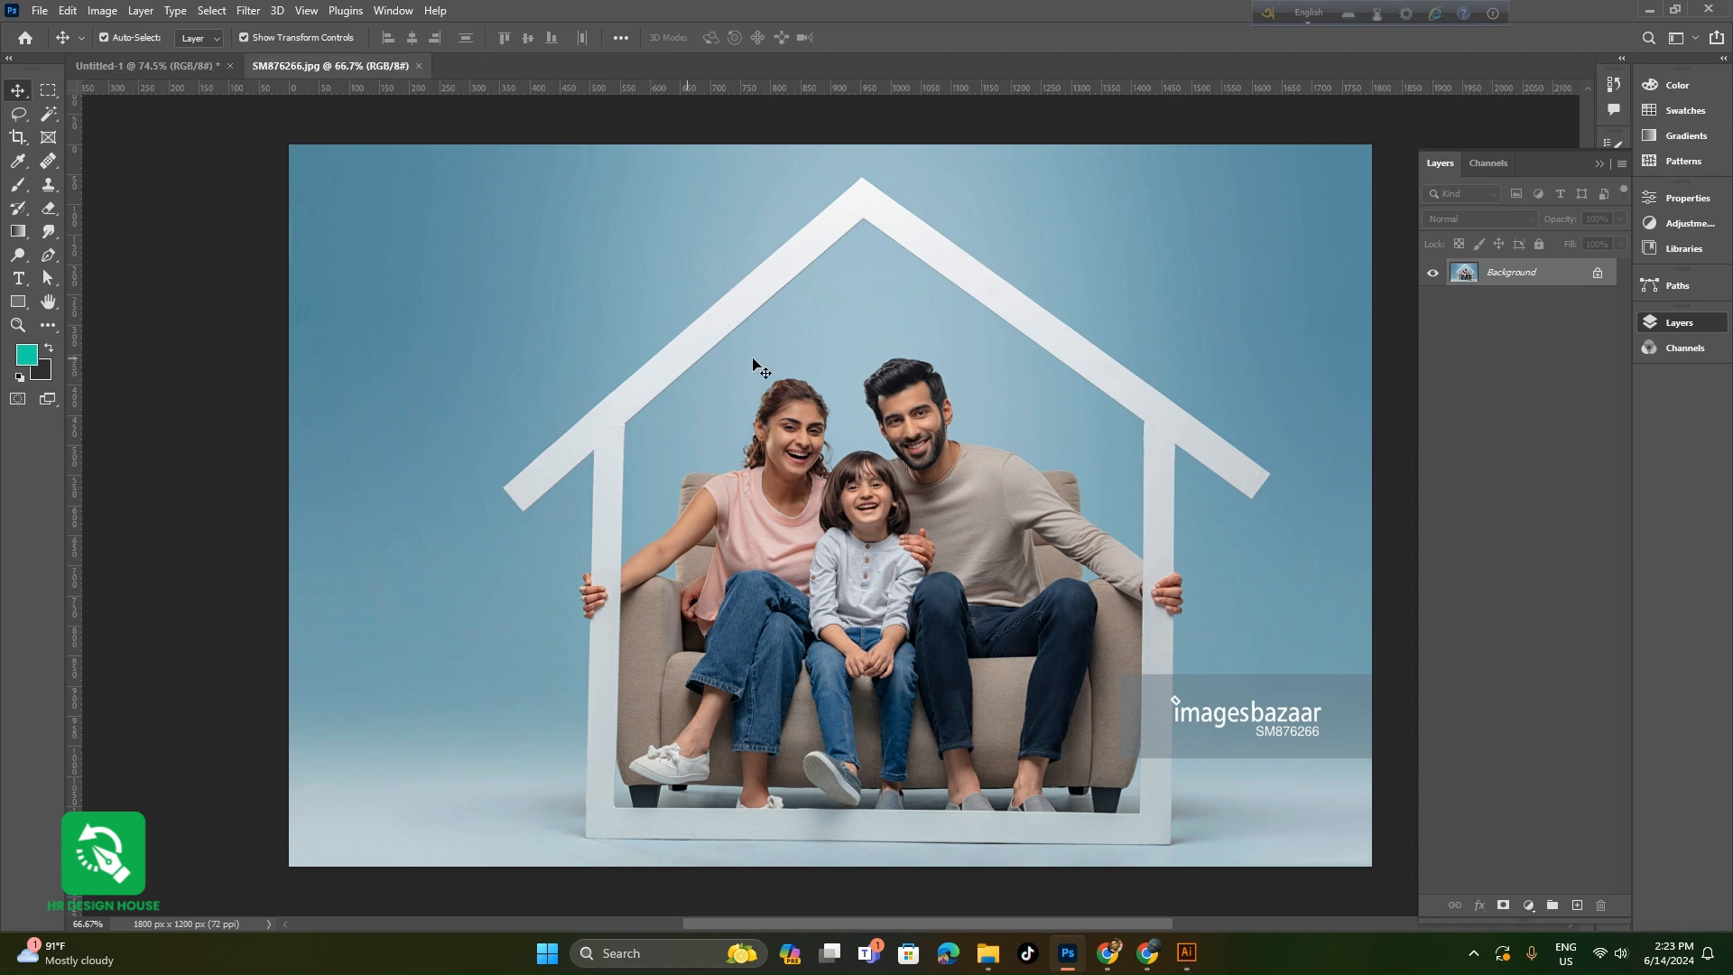
- Trace a Pen path from the house frame's left roof end, around the woman's outer hand, to the frame's lower-left corner
{"action": "left_click_drag", "start_coordinate": [794, 417], "coordinate": [702, 400]}
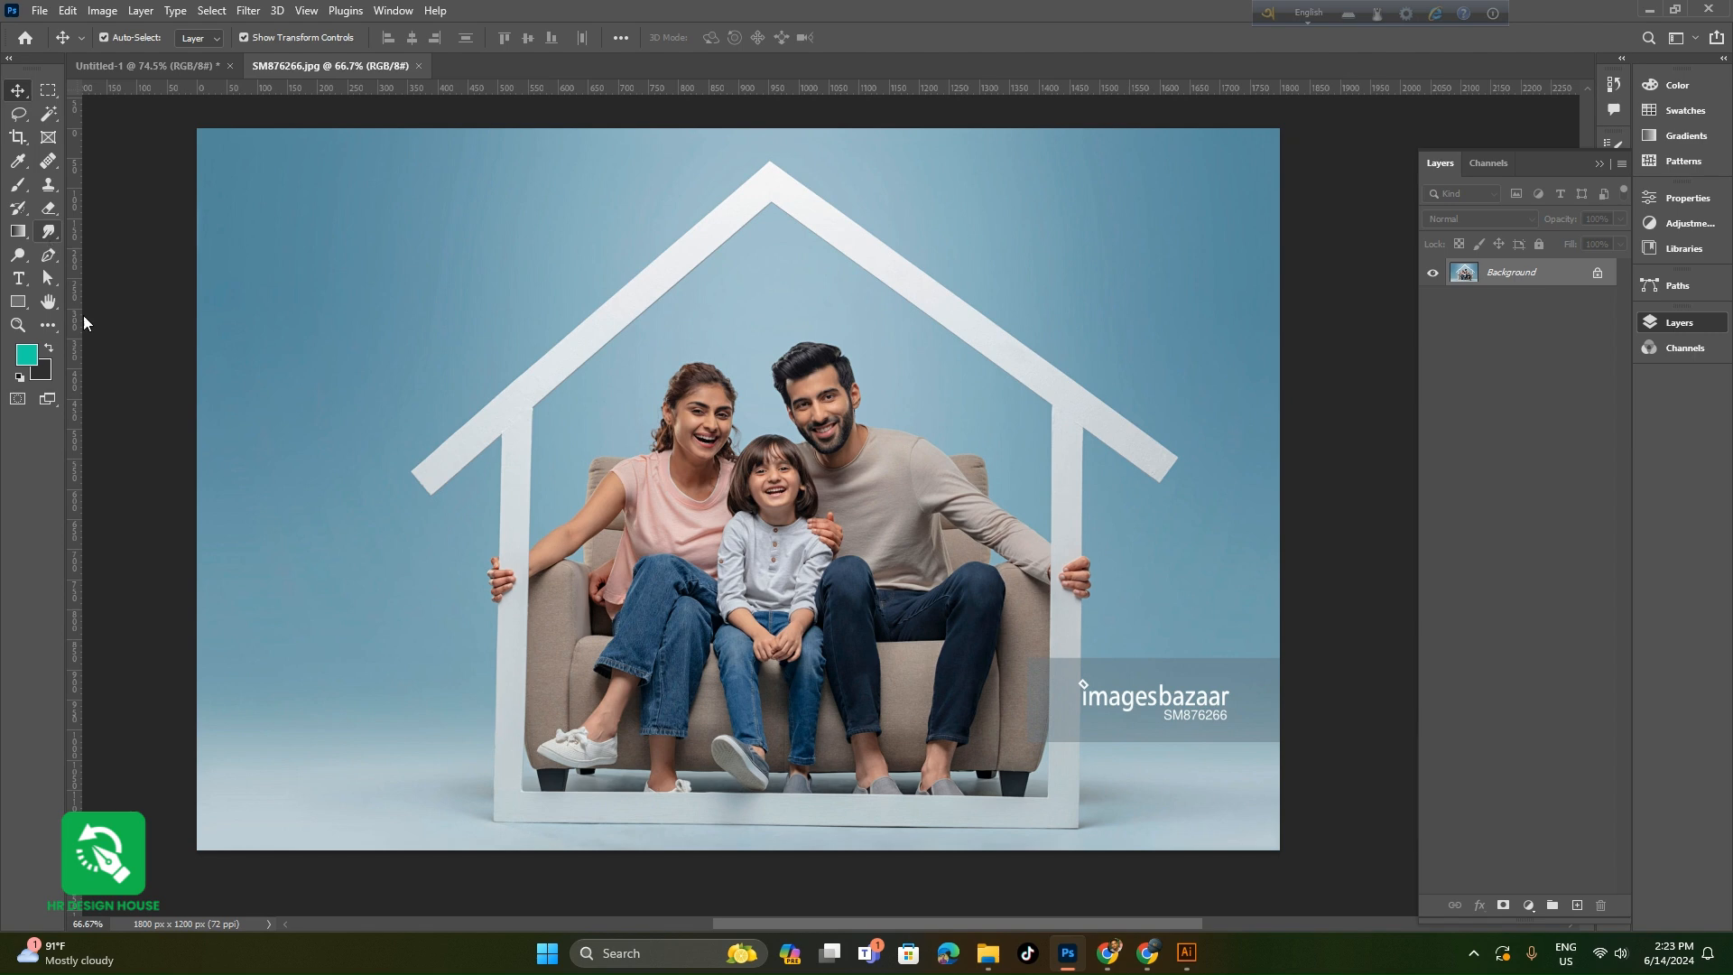
{"action": "left_click", "coordinate": [48, 255]}
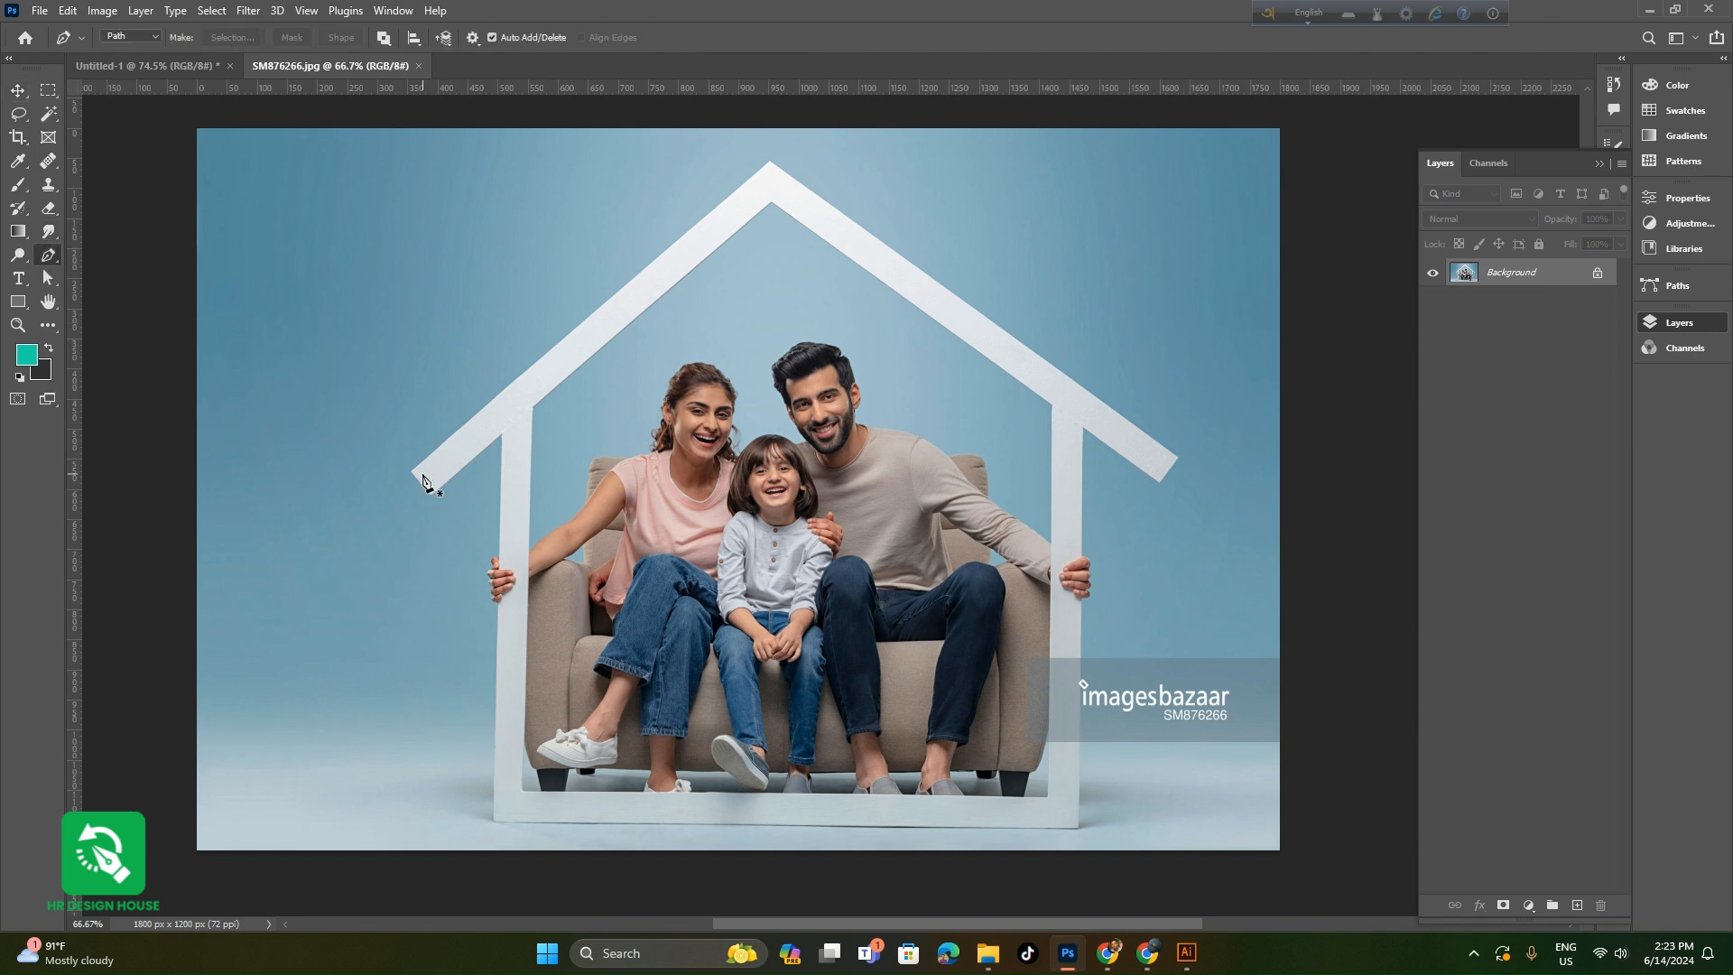
{"action": "scroll", "coordinate": [424, 481], "scroll_direction": "up", "scroll_amount": 3}
{"action": "left_click", "coordinate": [408, 463]}
{"action": "left_click", "coordinate": [455, 517]}
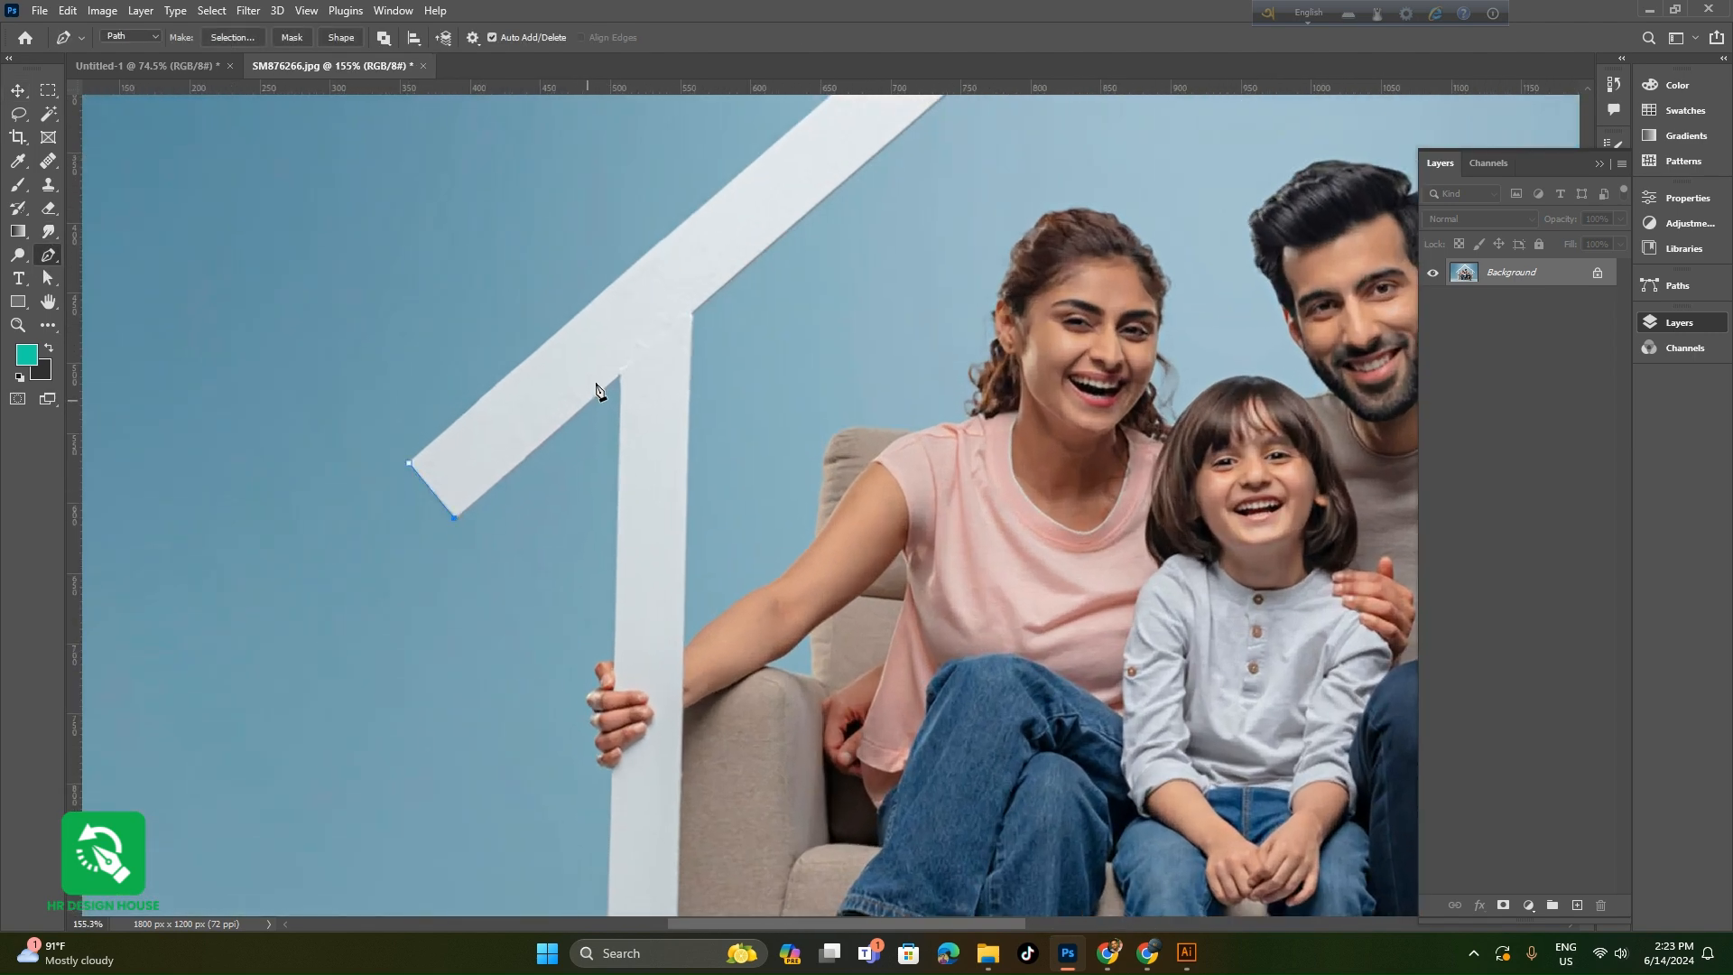
{"action": "left_click", "coordinate": [565, 795]}
{"action": "left_click", "coordinate": [610, 789]}
{"action": "left_click_drag", "start_coordinate": [641, 774], "coordinate": [715, 202]}
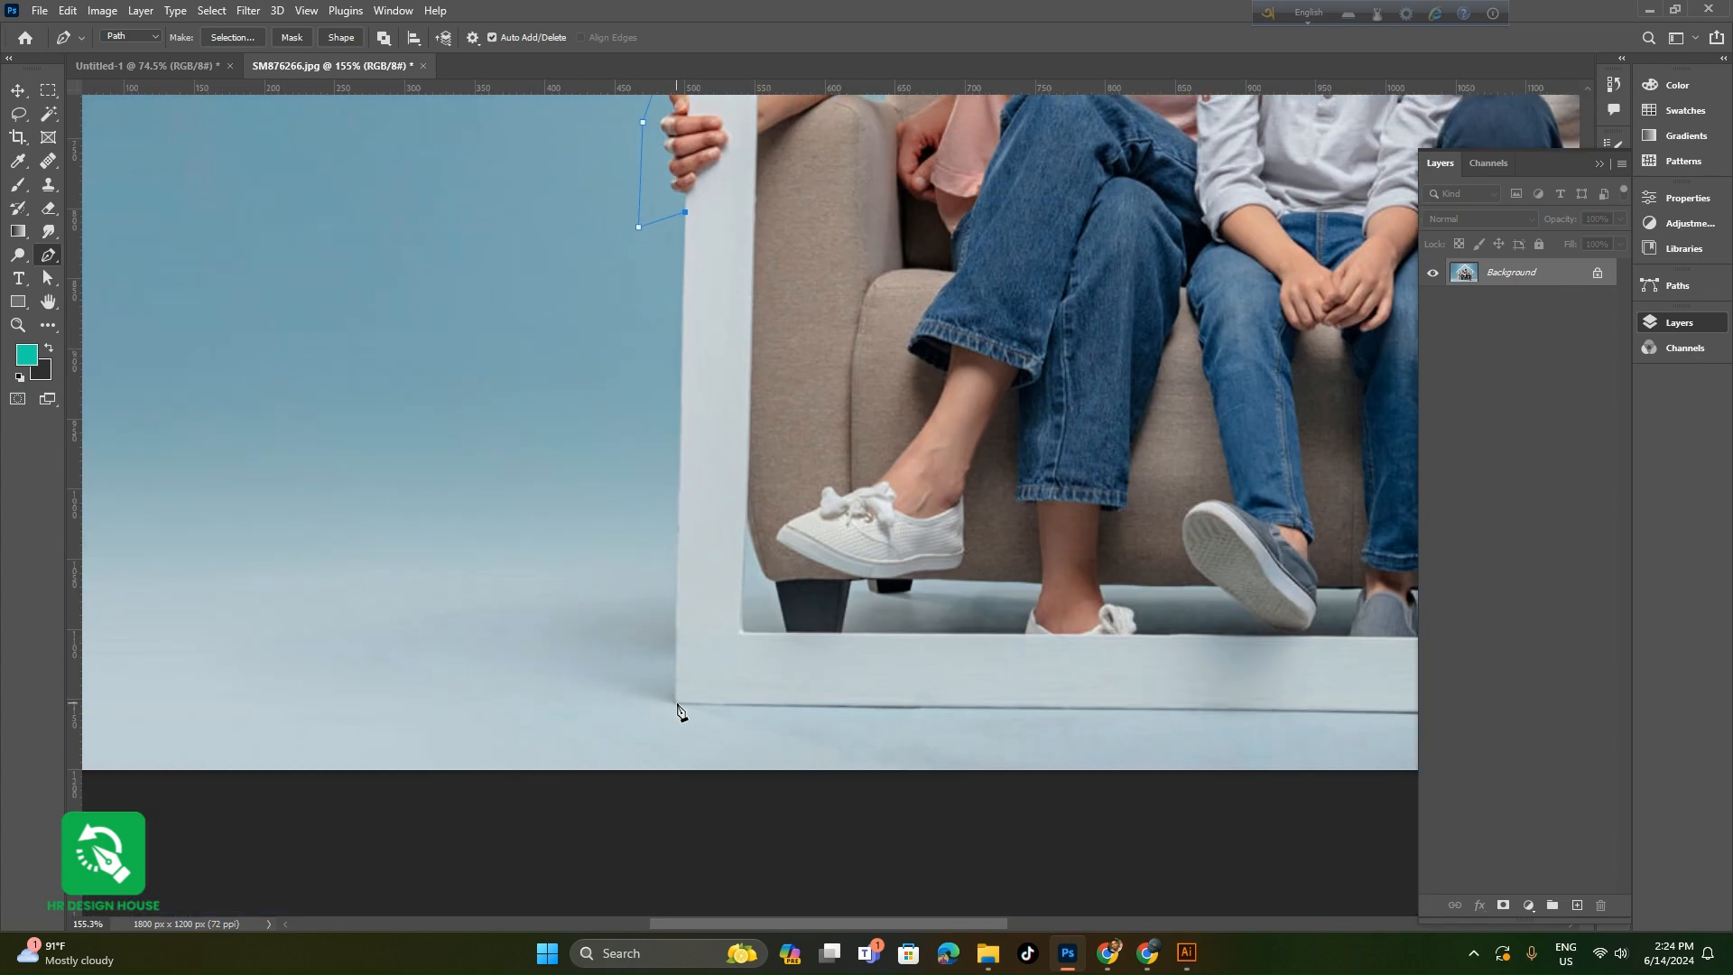
{"action": "left_click", "coordinate": [678, 705]}
- Continue the path along the frame's bottom edge and up its right post, looping around the man's outer hand
{"action": "left_click_drag", "start_coordinate": [1309, 578], "coordinate": [578, 586]}
{"action": "left_click_drag", "start_coordinate": [1291, 650], "coordinate": [551, 660]}
{"action": "left_click", "coordinate": [567, 733]}
{"action": "left_click", "coordinate": [573, 214]}
{"action": "left_click", "coordinate": [708, 202]}
{"action": "left_click_drag", "start_coordinate": [645, 168], "coordinate": [703, 380]}
{"action": "left_click", "coordinate": [693, 292]}
{"action": "left_click", "coordinate": [631, 265]}
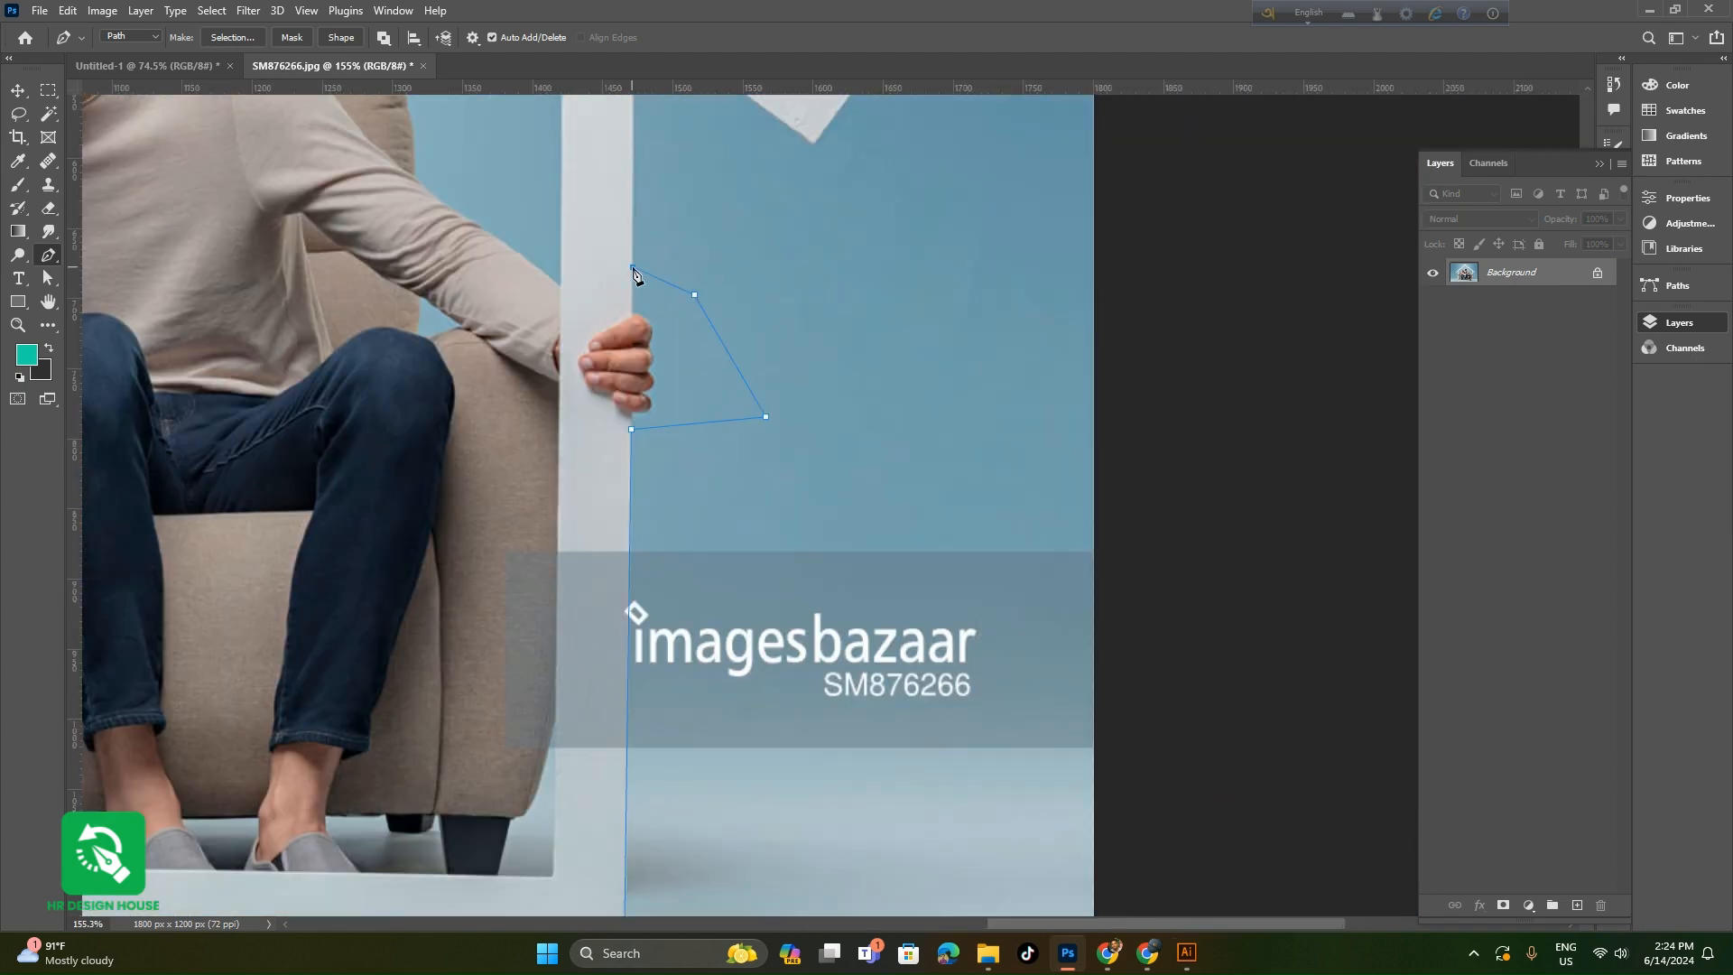
- Continue the path around the right roof end and over the apex, closing it at the left roof end
{"action": "left_click_drag", "start_coordinate": [684, 114], "coordinate": [850, 536]}
{"action": "left_click", "coordinate": [815, 418]}
{"action": "left_click", "coordinate": [859, 360]}
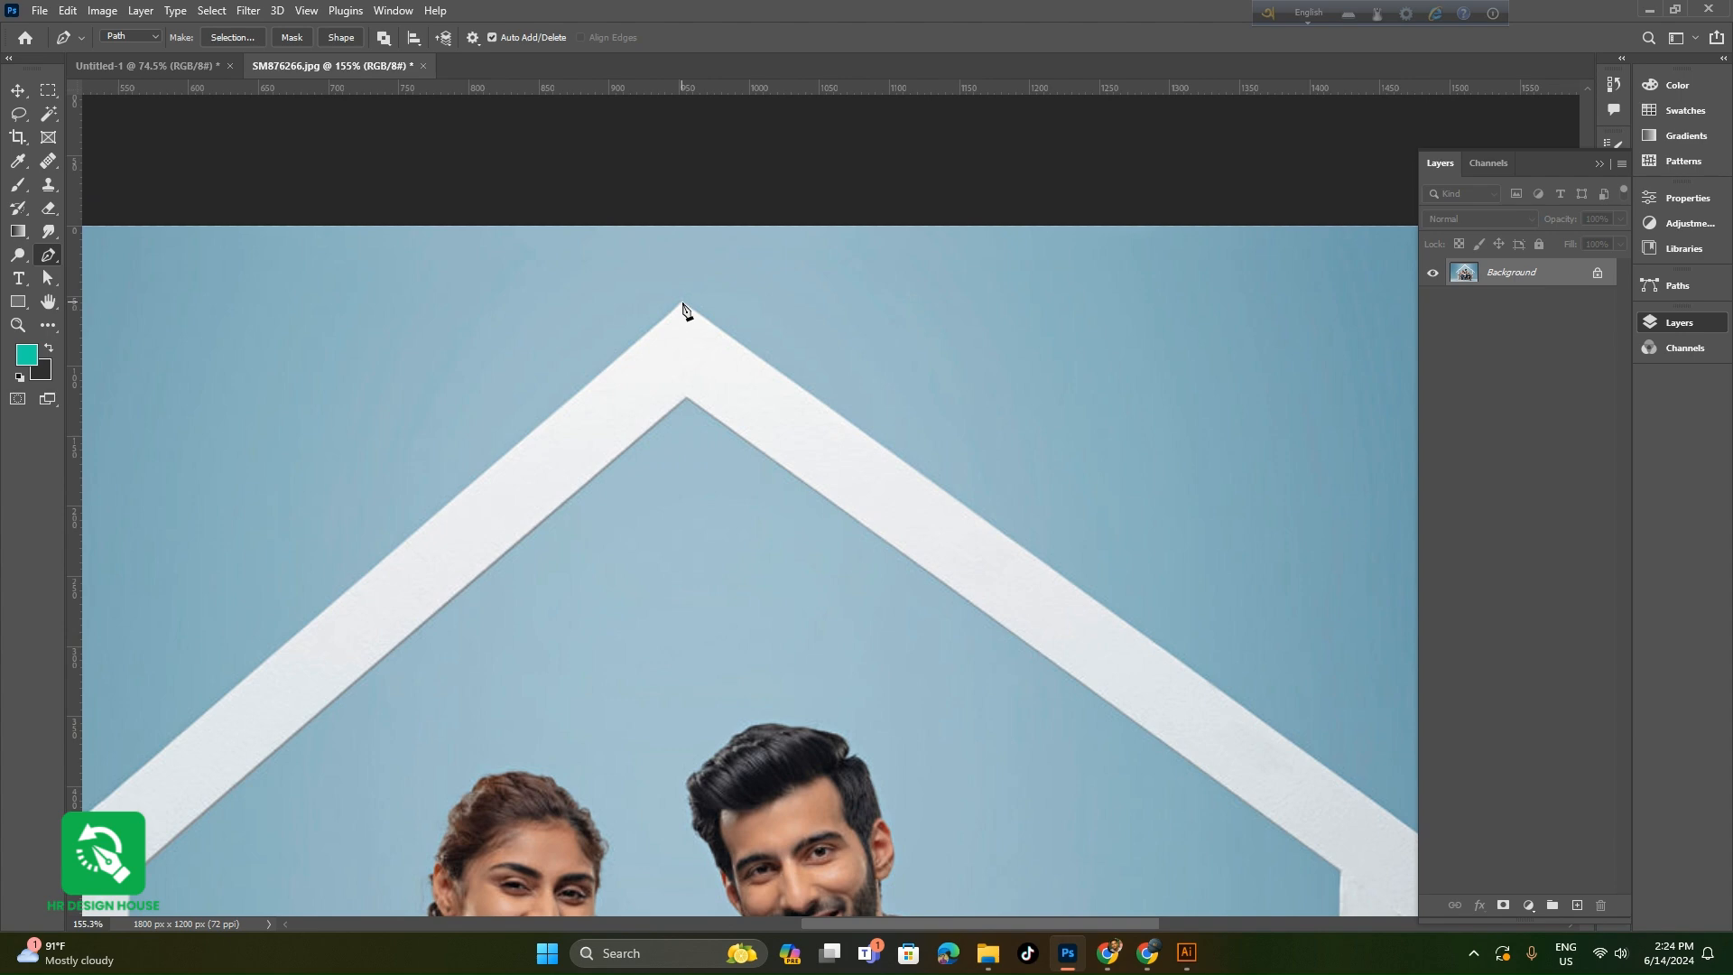
{"action": "left_click", "coordinate": [685, 307]}
{"action": "left_click_drag", "start_coordinate": [429, 695], "coordinate": [958, 349]}
{"action": "left_click", "coordinate": [379, 685]}
{"action": "scroll", "coordinate": [700, 563], "scroll_direction": "down", "scroll_amount": 4}
{"action": "left_click_drag", "start_coordinate": [772, 531], "coordinate": [678, 491]}
{"action": "key", "text": "ctrl+plus"}
{"action": "key", "text": "ctrl+minus"}
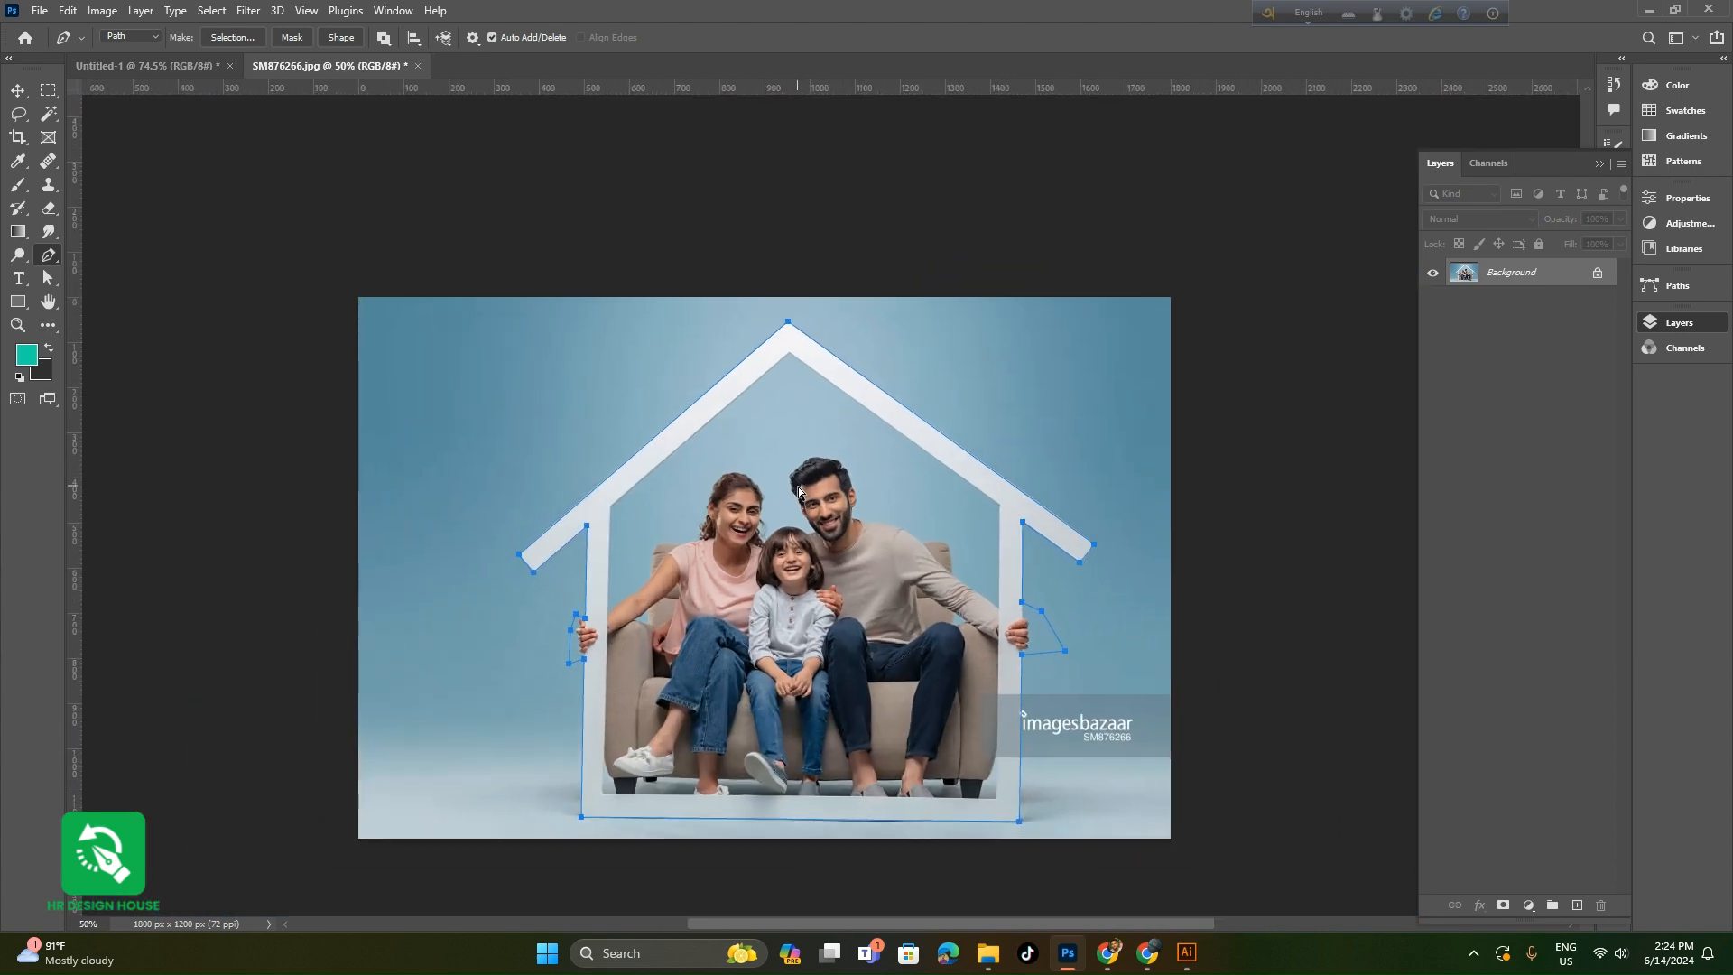
- Convert the path to a selection, invert it, unlock the Background layer and delete everything outside the house frame
{"action": "key", "text": "ctrl+Return"}
{"action": "key", "text": "ctrl+shift+i"}
{"action": "key", "text": "Delete"}
{"action": "left_click", "coordinate": [978, 272]}
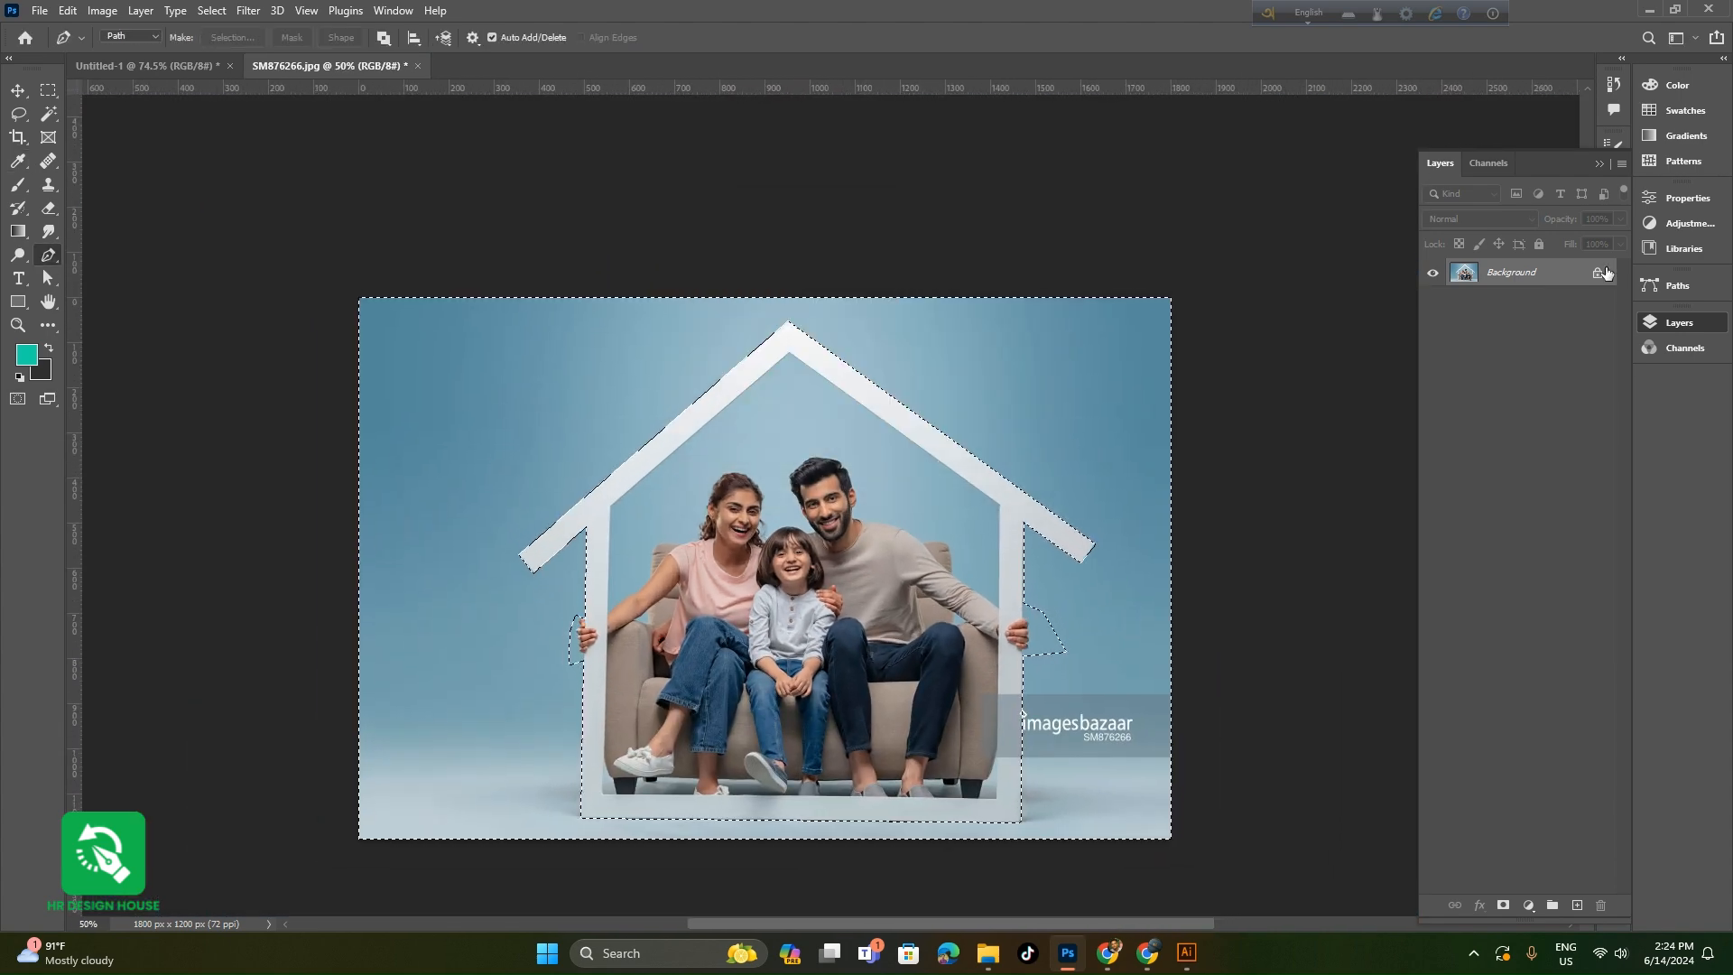
{"action": "left_click", "coordinate": [1598, 273]}
{"action": "key", "text": "Delete"}
{"action": "key", "text": "ctrl+d"}
- Delete the leftover blue patches beside both outer hands using the Magic Wand
{"action": "key", "text": "w"}
{"action": "left_click_drag", "start_coordinate": [723, 579], "coordinate": [767, 580]}
{"action": "left_click", "coordinate": [483, 679]}
{"action": "key", "text": "Delete"}
{"action": "left_click", "coordinate": [1241, 672]}
{"action": "key", "text": "Delete"}
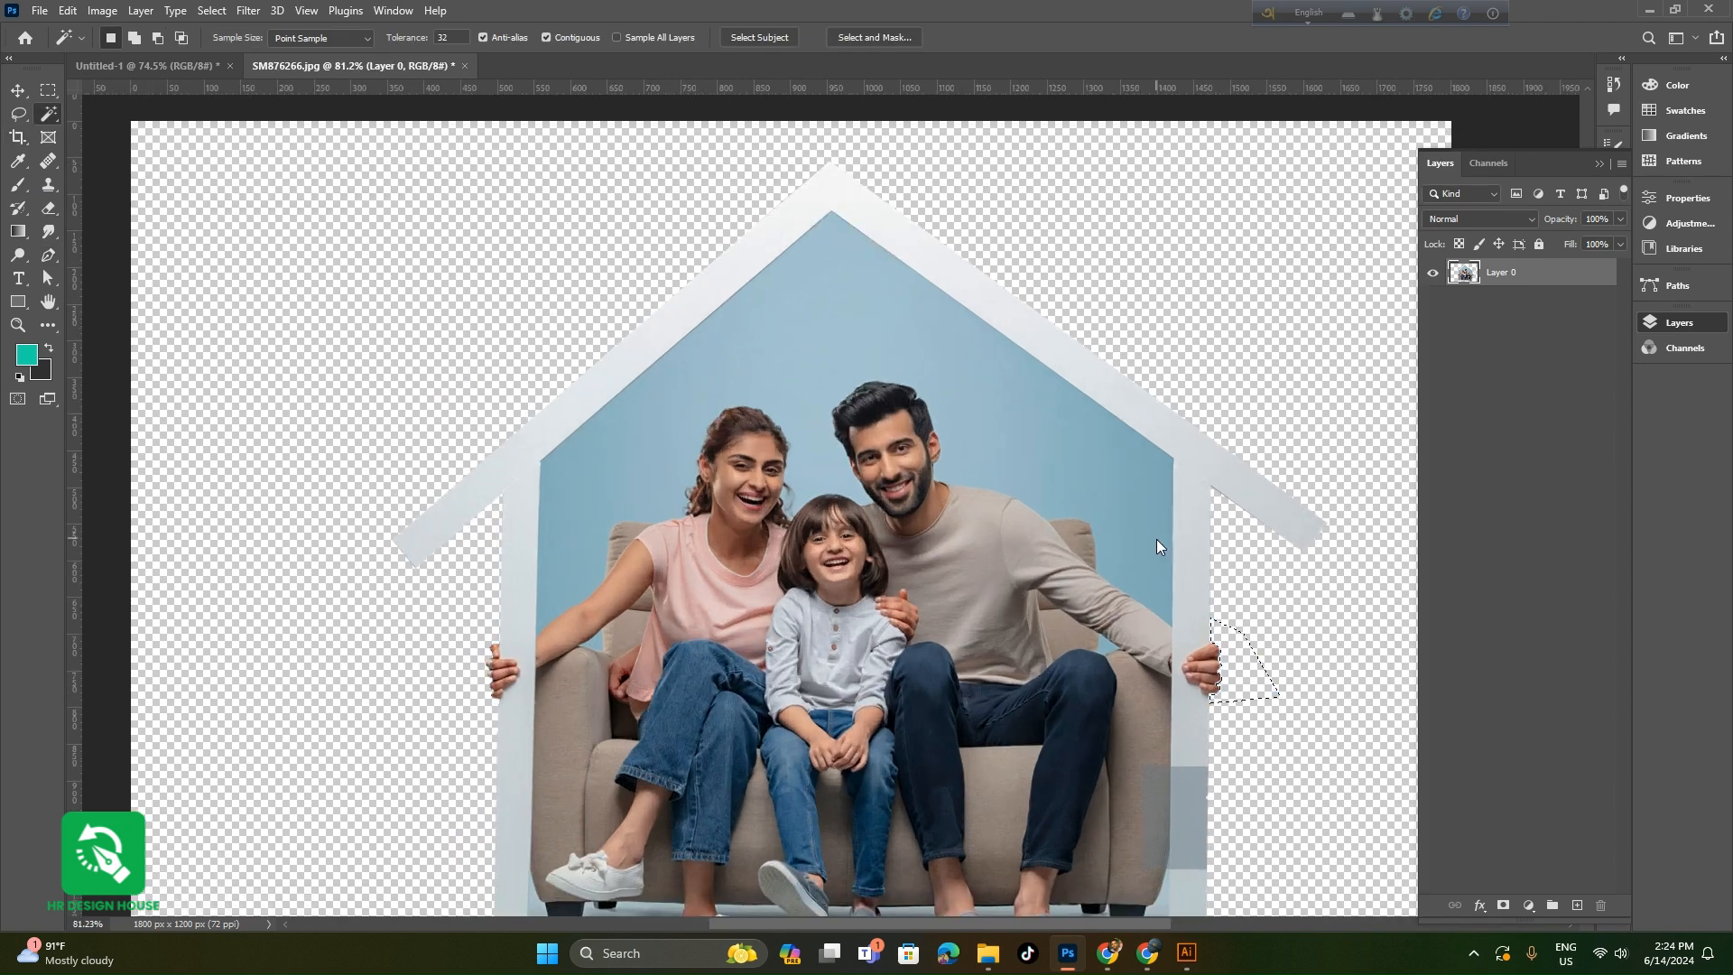
- Remove the blue backdrop inside the house frame around the family with the Magic Wand
{"action": "left_click", "coordinate": [1154, 543]}
{"action": "key", "text": "Delete"}
{"action": "left_click", "coordinate": [713, 398]}
{"action": "left_click", "coordinate": [590, 642]}
{"action": "key", "text": "Delete"}
{"action": "left_click", "coordinate": [543, 587]}
{"action": "key", "text": "Delete"}
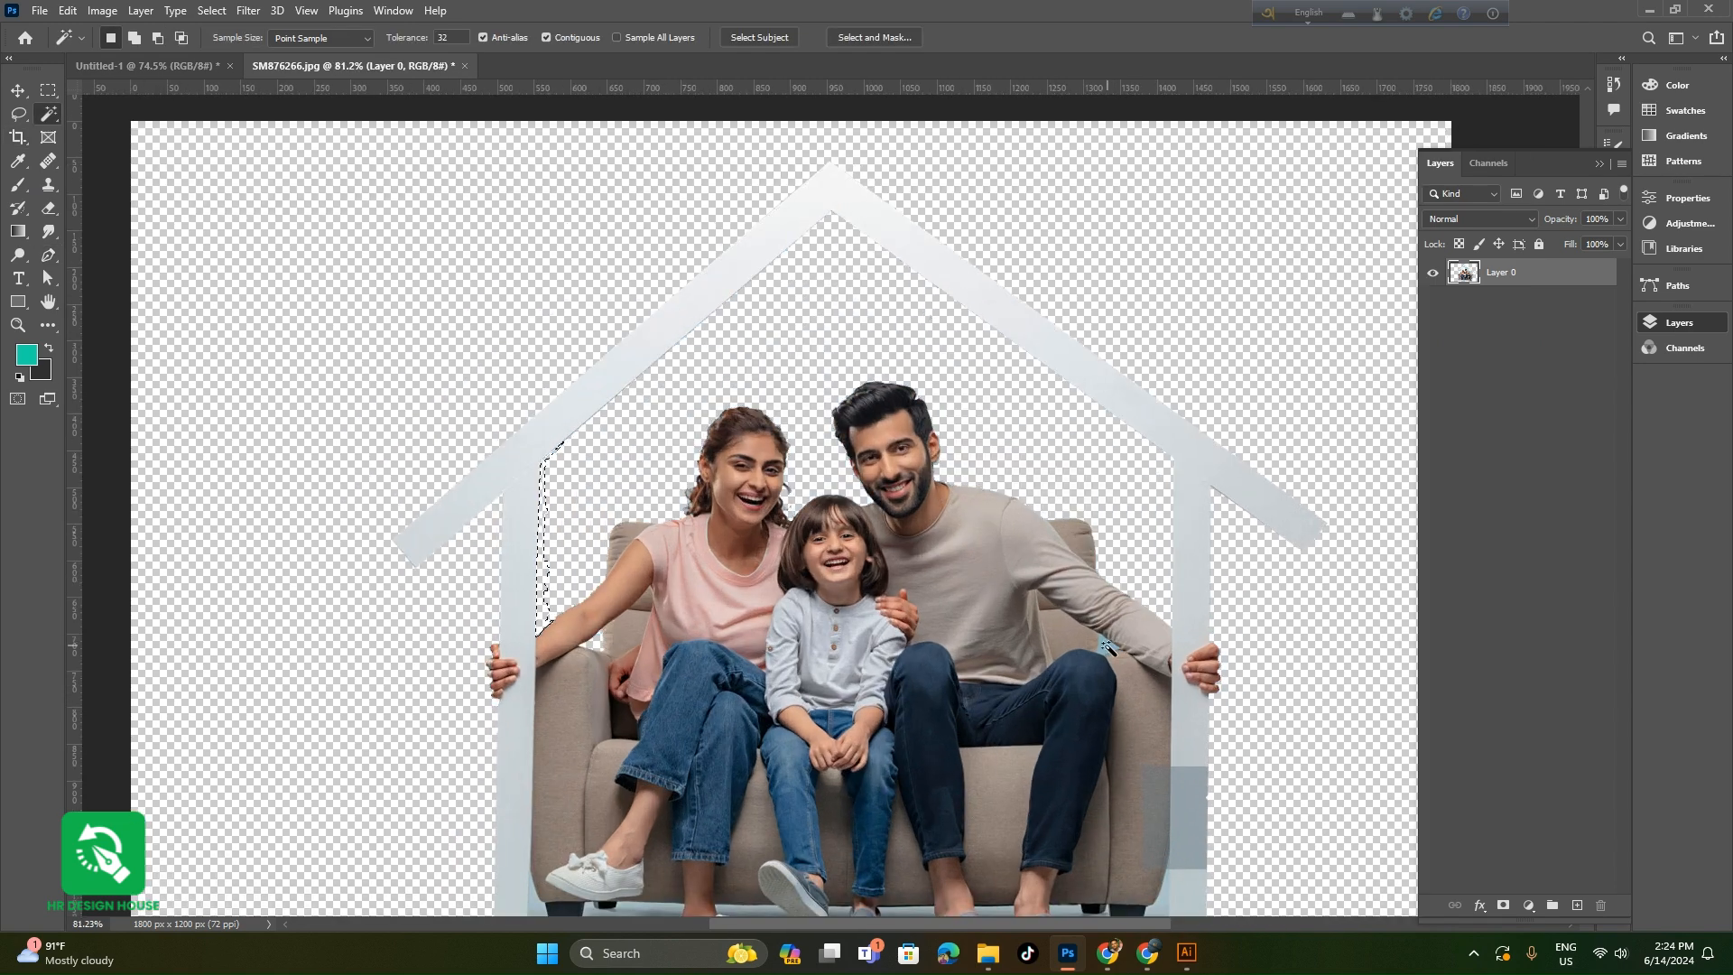
- Move the cut-out family and house frame into the Untitled-1 composition
{"action": "left_click", "coordinate": [20, 91]}
{"action": "left_click", "coordinate": [314, 287]}
{"action": "left_click_drag", "start_coordinate": [689, 461], "coordinate": [646, 449]}
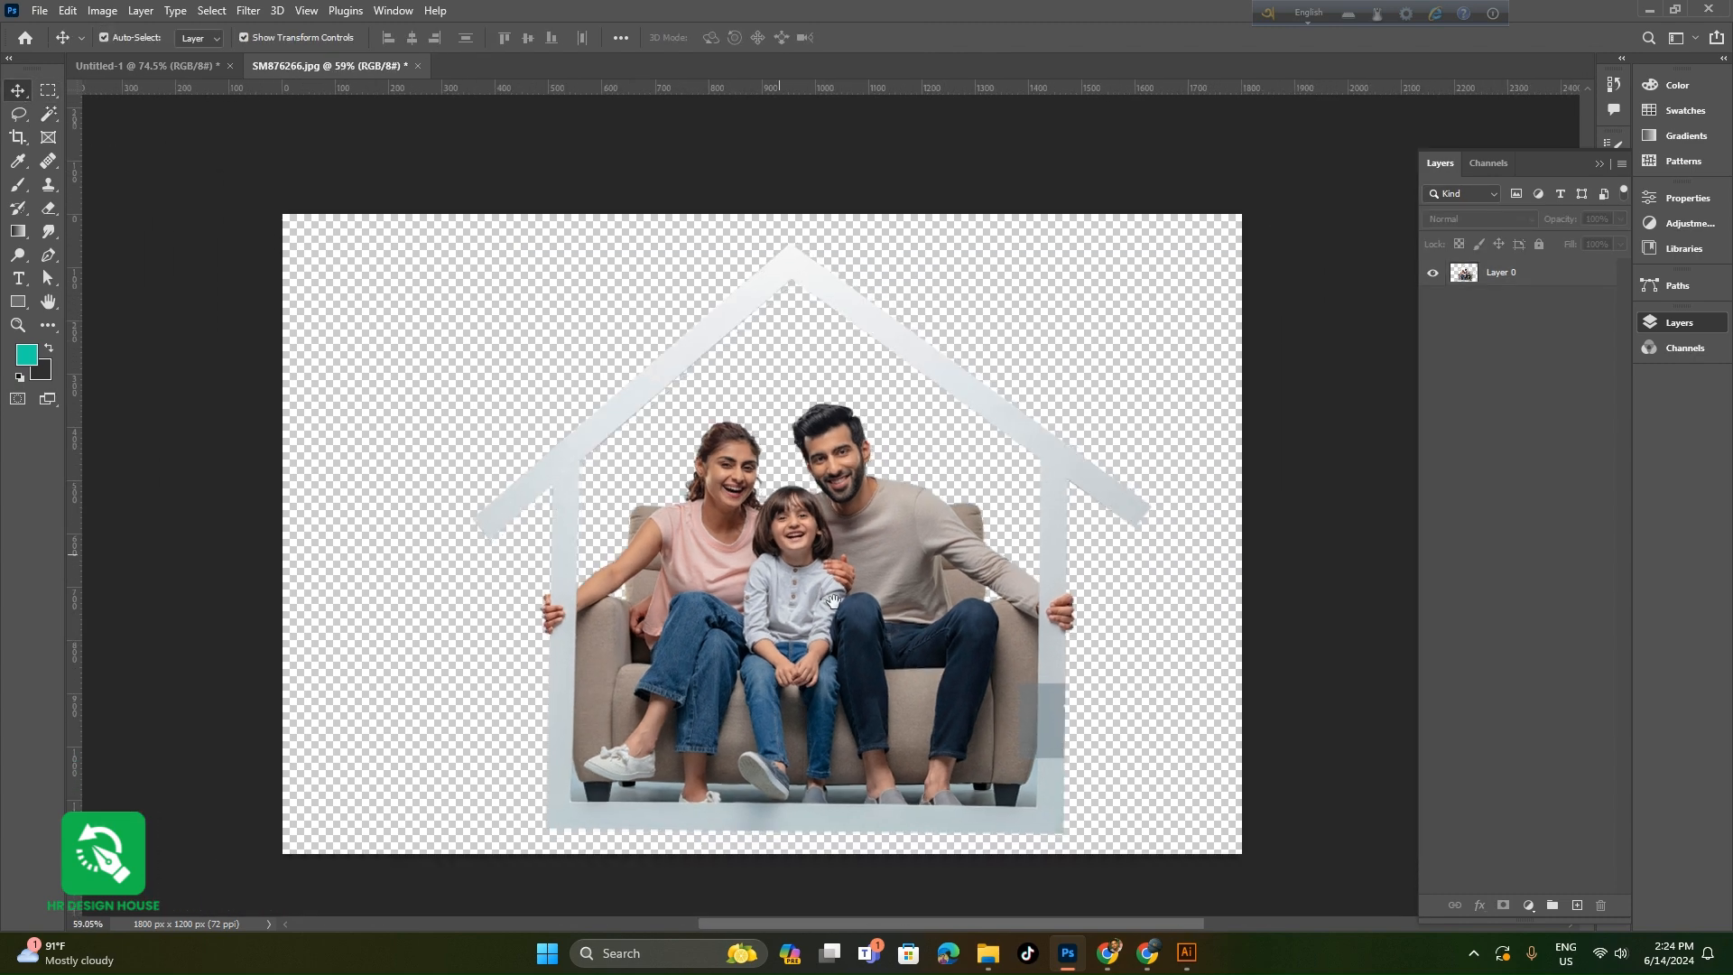
{"action": "left_click_drag", "start_coordinate": [878, 616], "coordinate": [876, 592]}
{"action": "left_click_drag", "start_coordinate": [795, 642], "coordinate": [915, 394]}
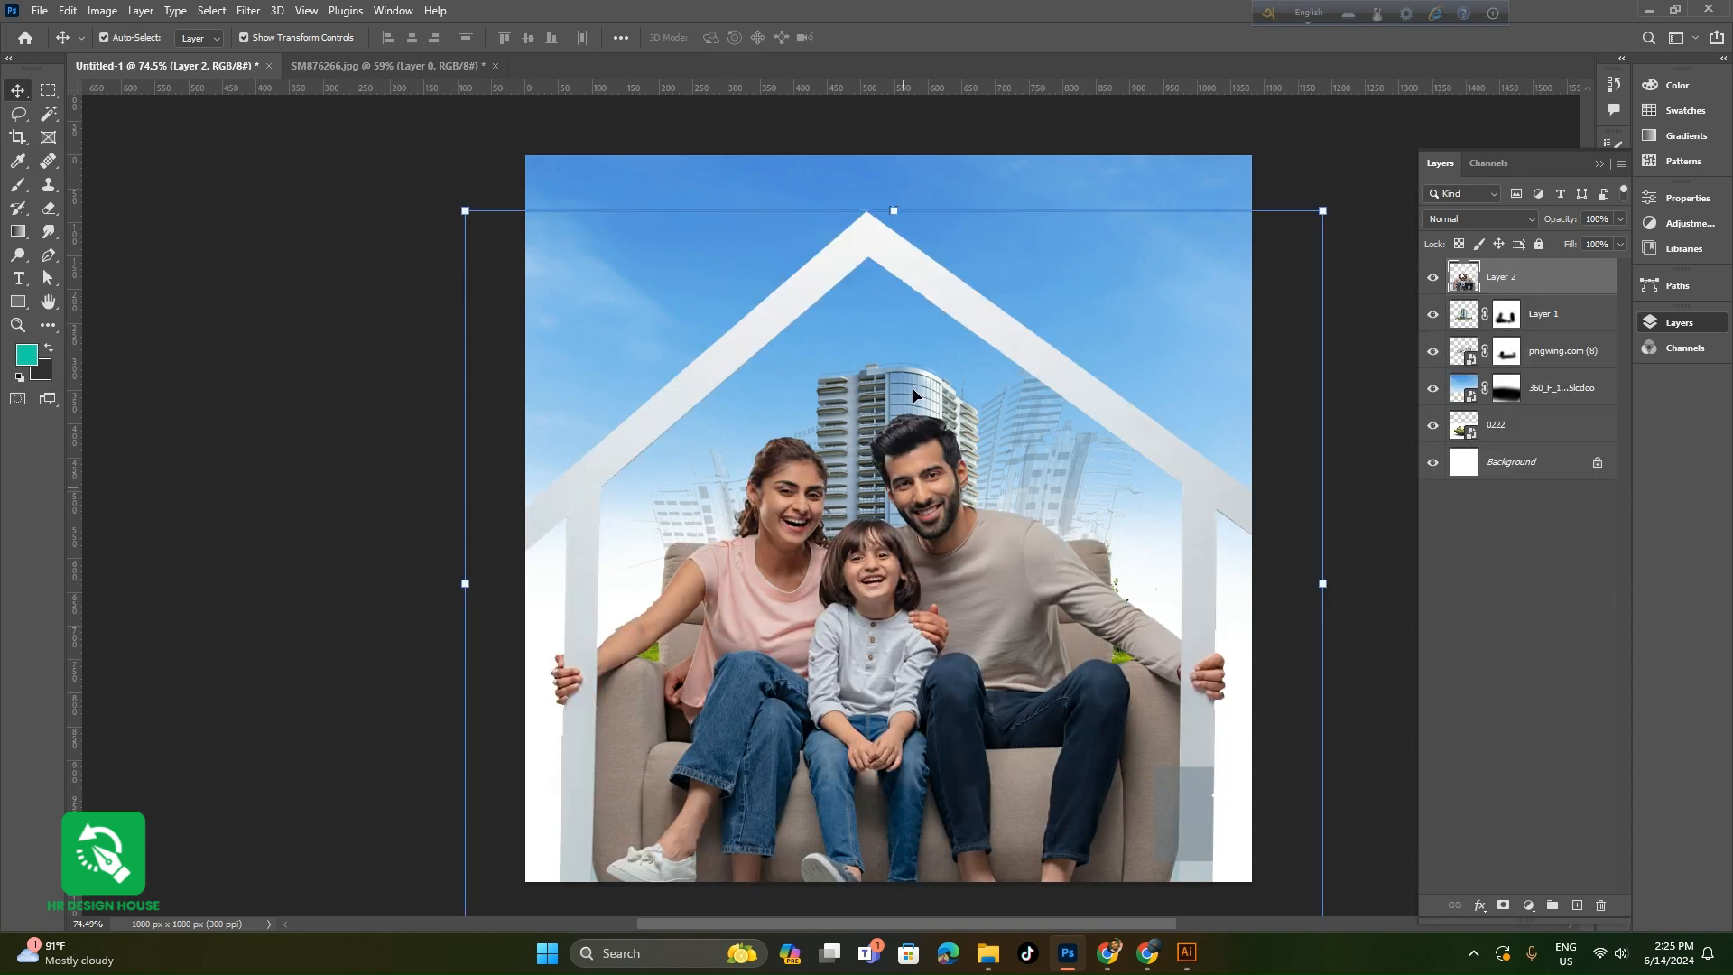
- Scale the family cutout down and place it on the island's grass in front of the tower
{"action": "left_click_drag", "start_coordinate": [896, 235], "coordinate": [897, 546]}
{"action": "scroll", "coordinate": [914, 537], "scroll_direction": "up", "scroll_amount": 4}
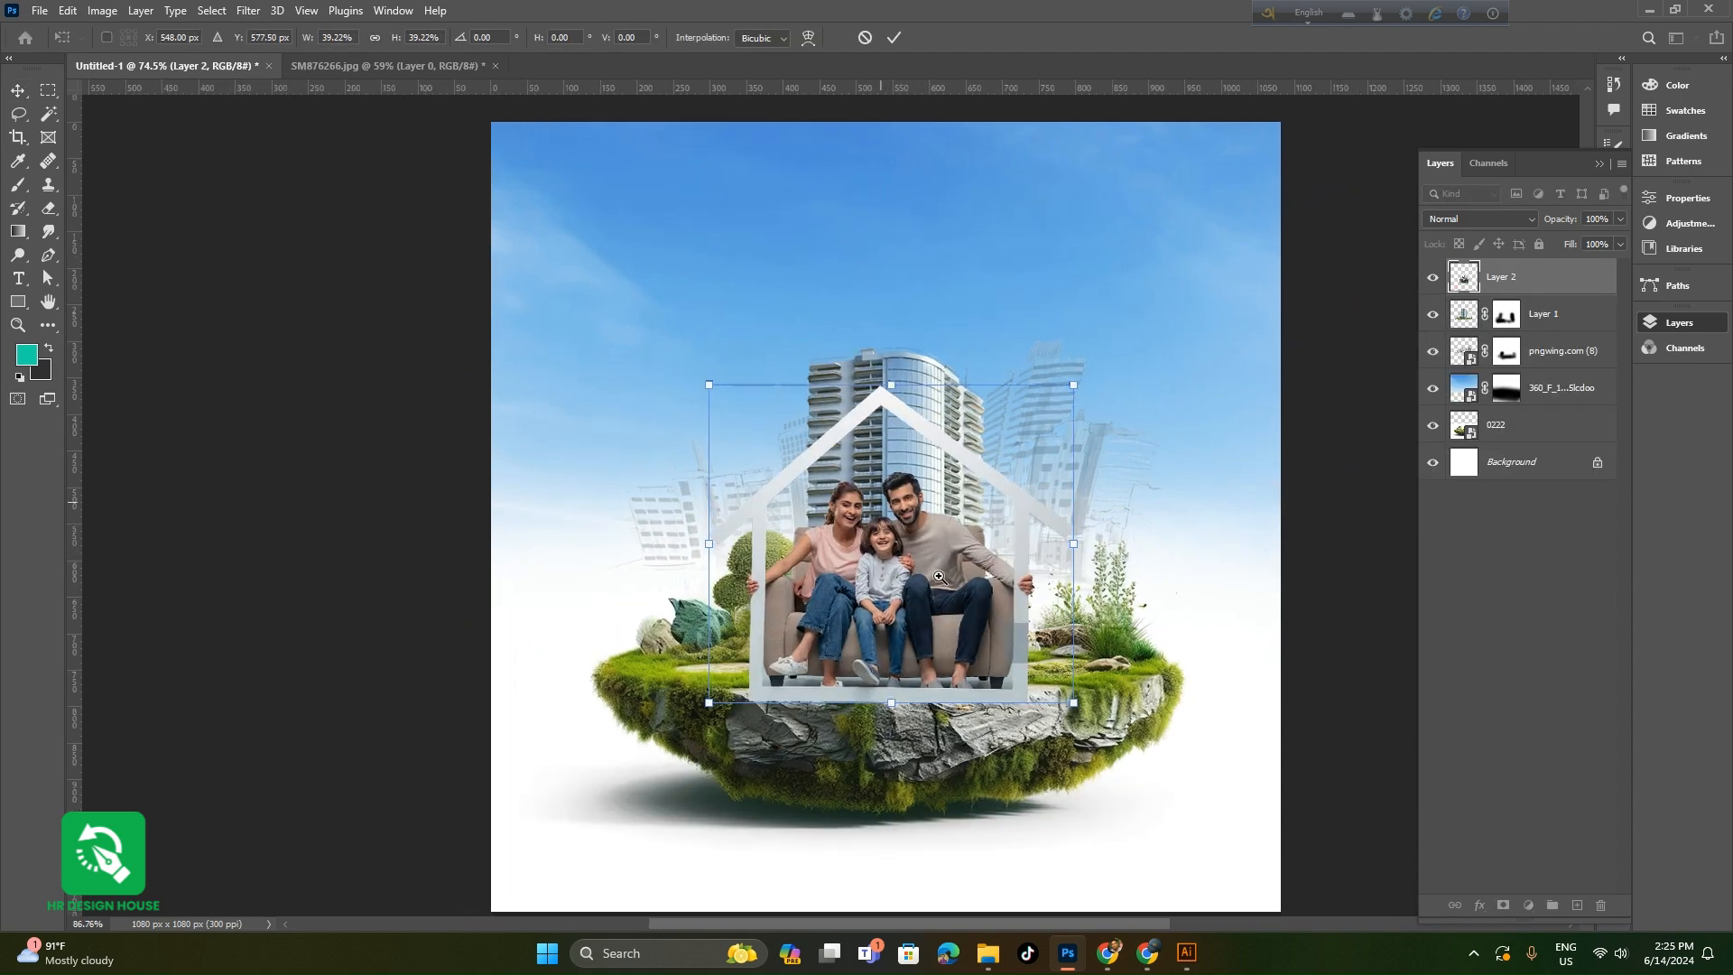
{"action": "left_click_drag", "start_coordinate": [884, 333], "coordinate": [906, 508]}
{"action": "mouse_move", "coordinate": [895, 668]}
{"action": "left_mouse_down"}
{"action": "mouse_move", "coordinate": [897, 621]}
{"action": "mouse_move", "coordinate": [896, 657]}
{"action": "left_mouse_up"}
{"action": "scroll", "coordinate": [949, 659], "scroll_direction": "down", "scroll_amount": 4}
{"action": "key", "text": "Return"}
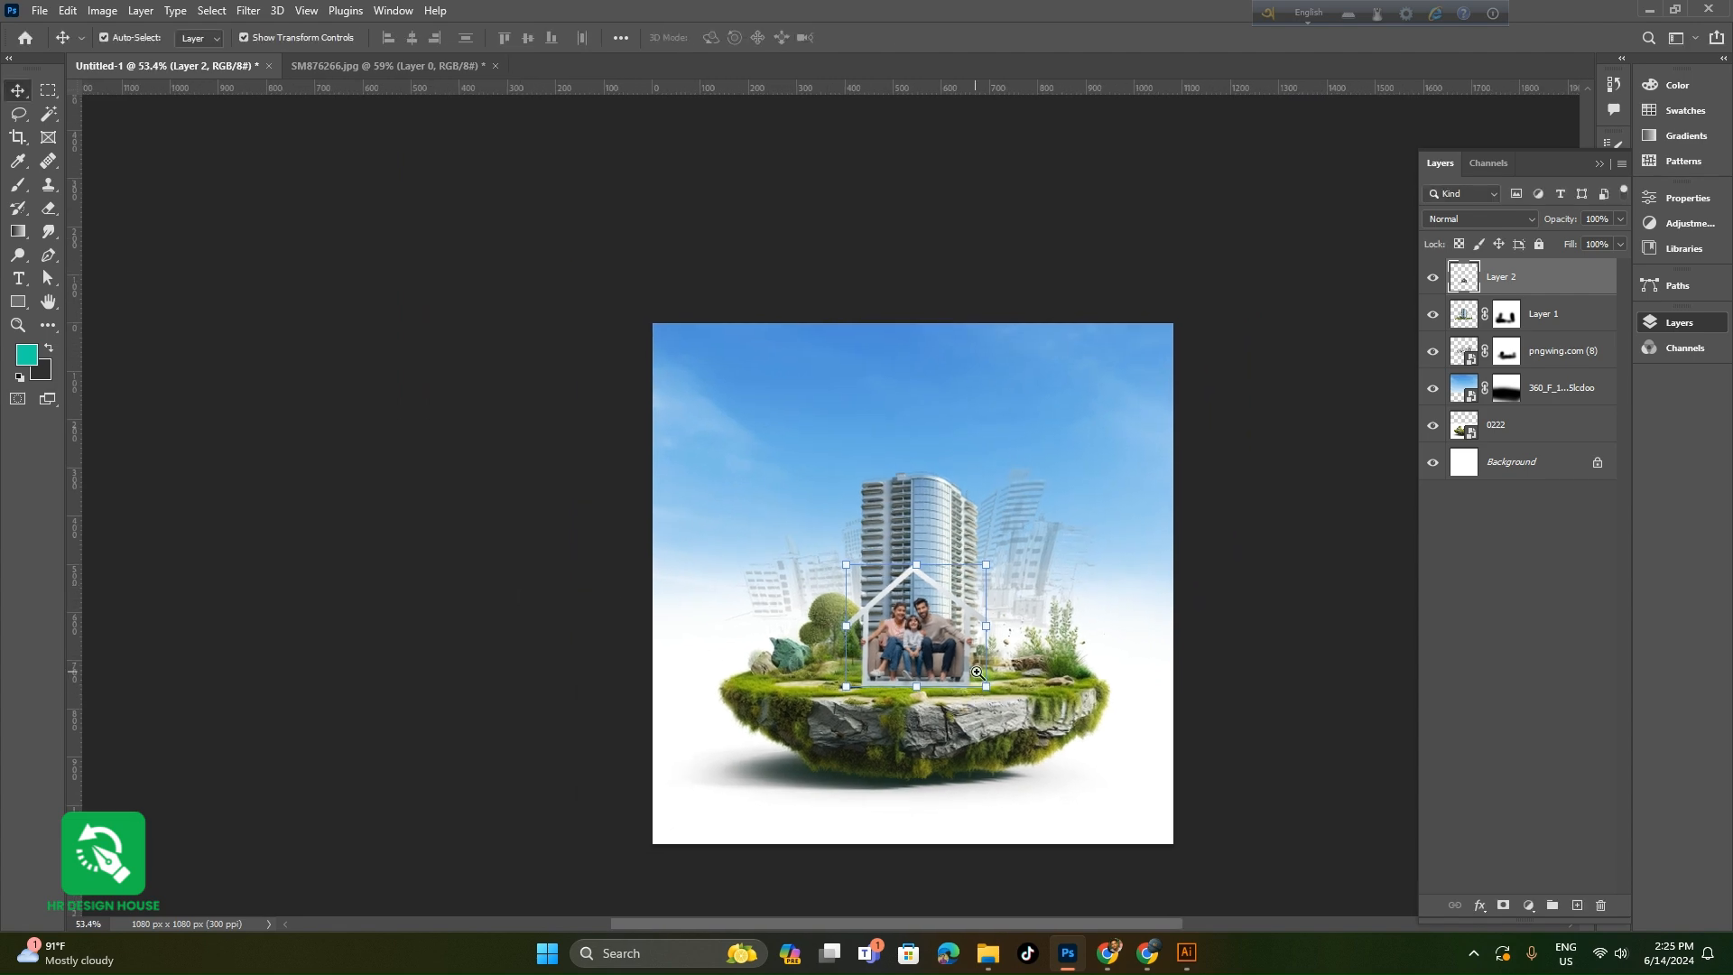
- Nudge the family cutout and reduce it further to about 94%, centred before the tower
{"action": "scroll", "coordinate": [914, 646], "scroll_direction": "up", "scroll_amount": 3}
{"action": "left_click_drag", "start_coordinate": [899, 645], "coordinate": [905, 650]}
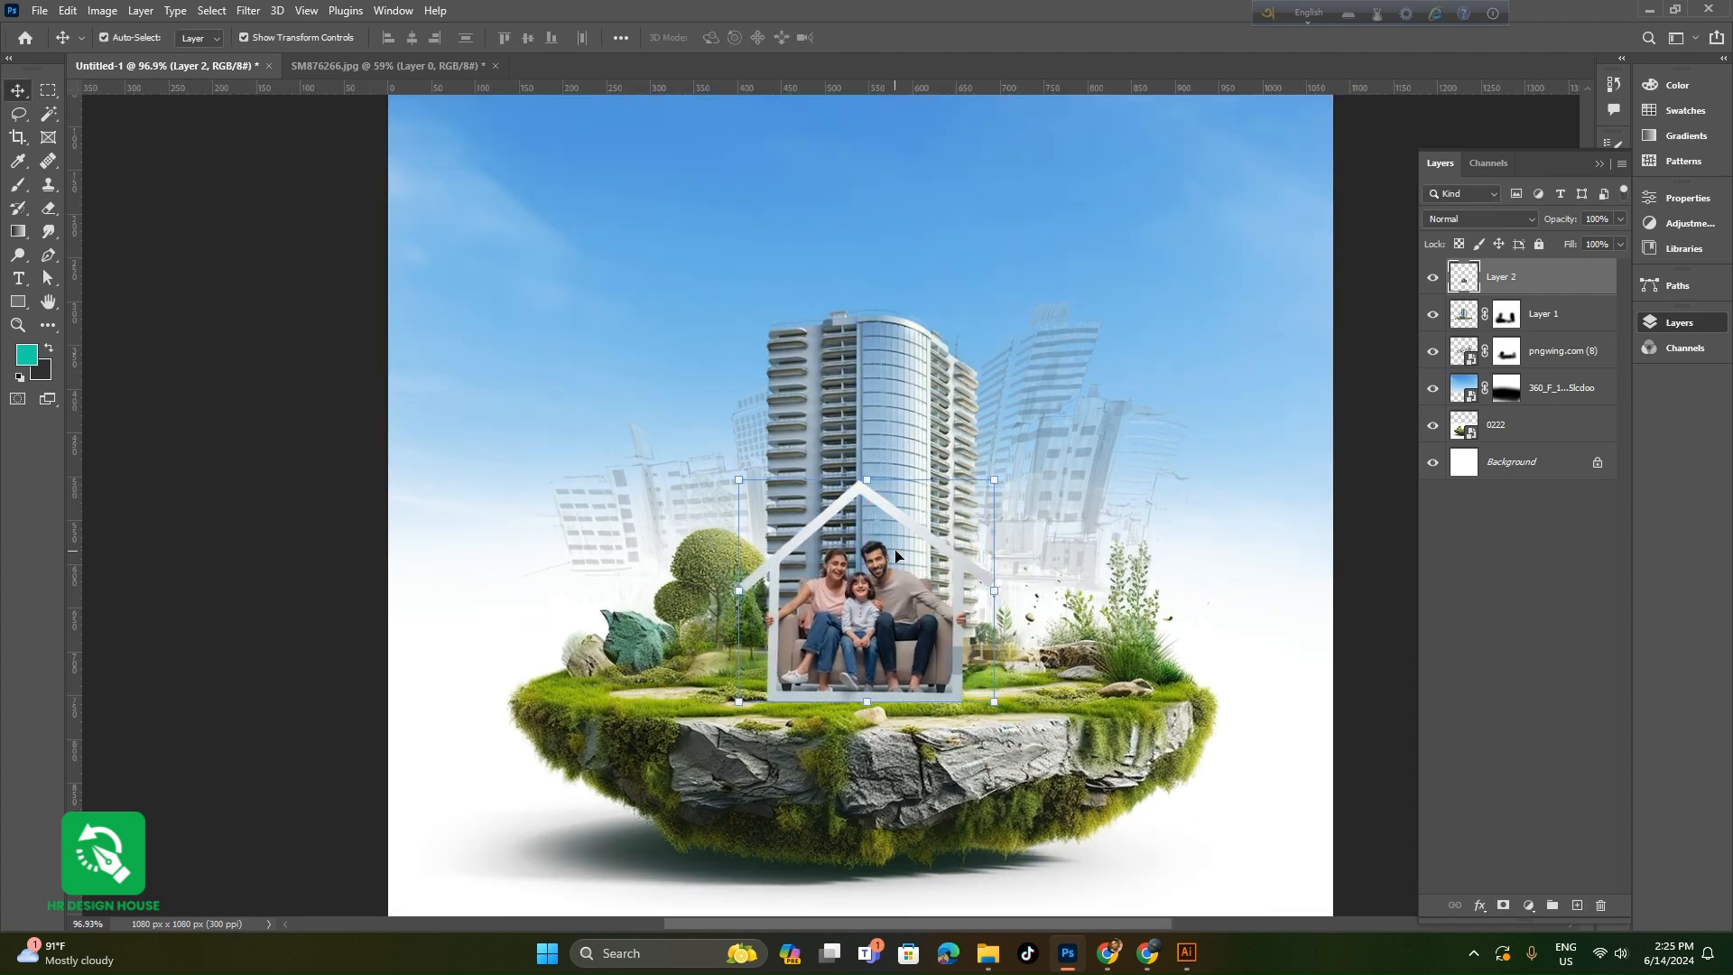
{"action": "left_click_drag", "start_coordinate": [867, 486], "coordinate": [862, 493]}
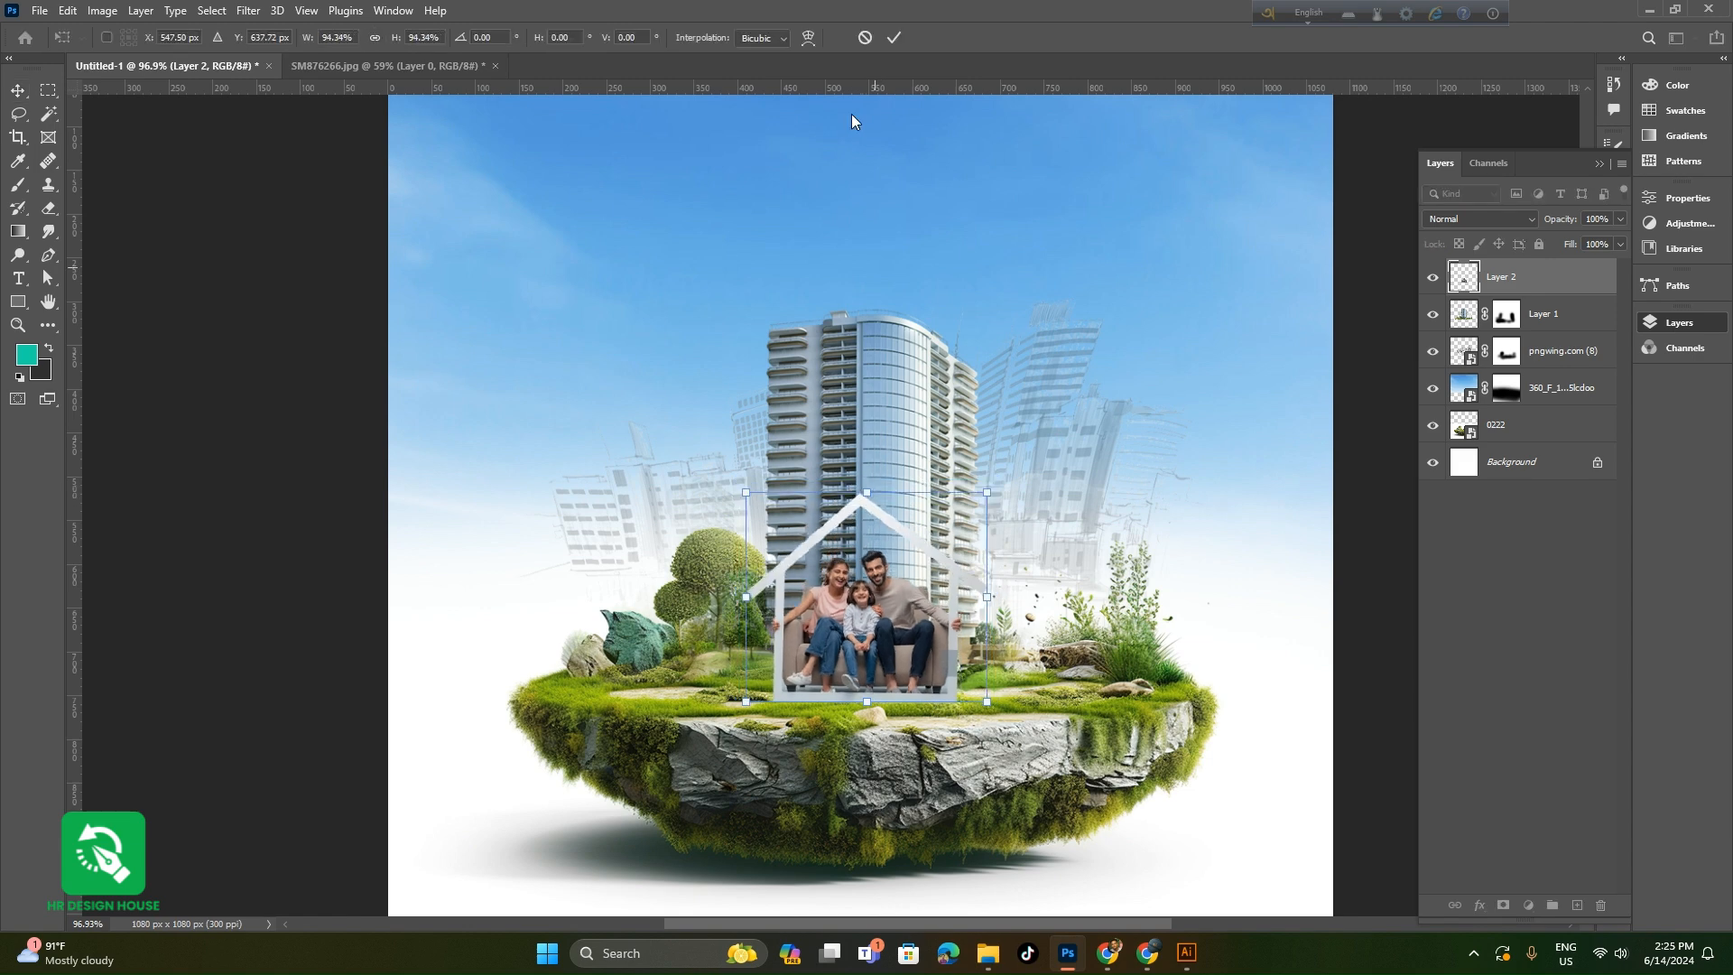
{"action": "left_click", "coordinate": [894, 37]}
{"action": "scroll", "coordinate": [808, 579], "scroll_direction": "down", "scroll_amount": 4}
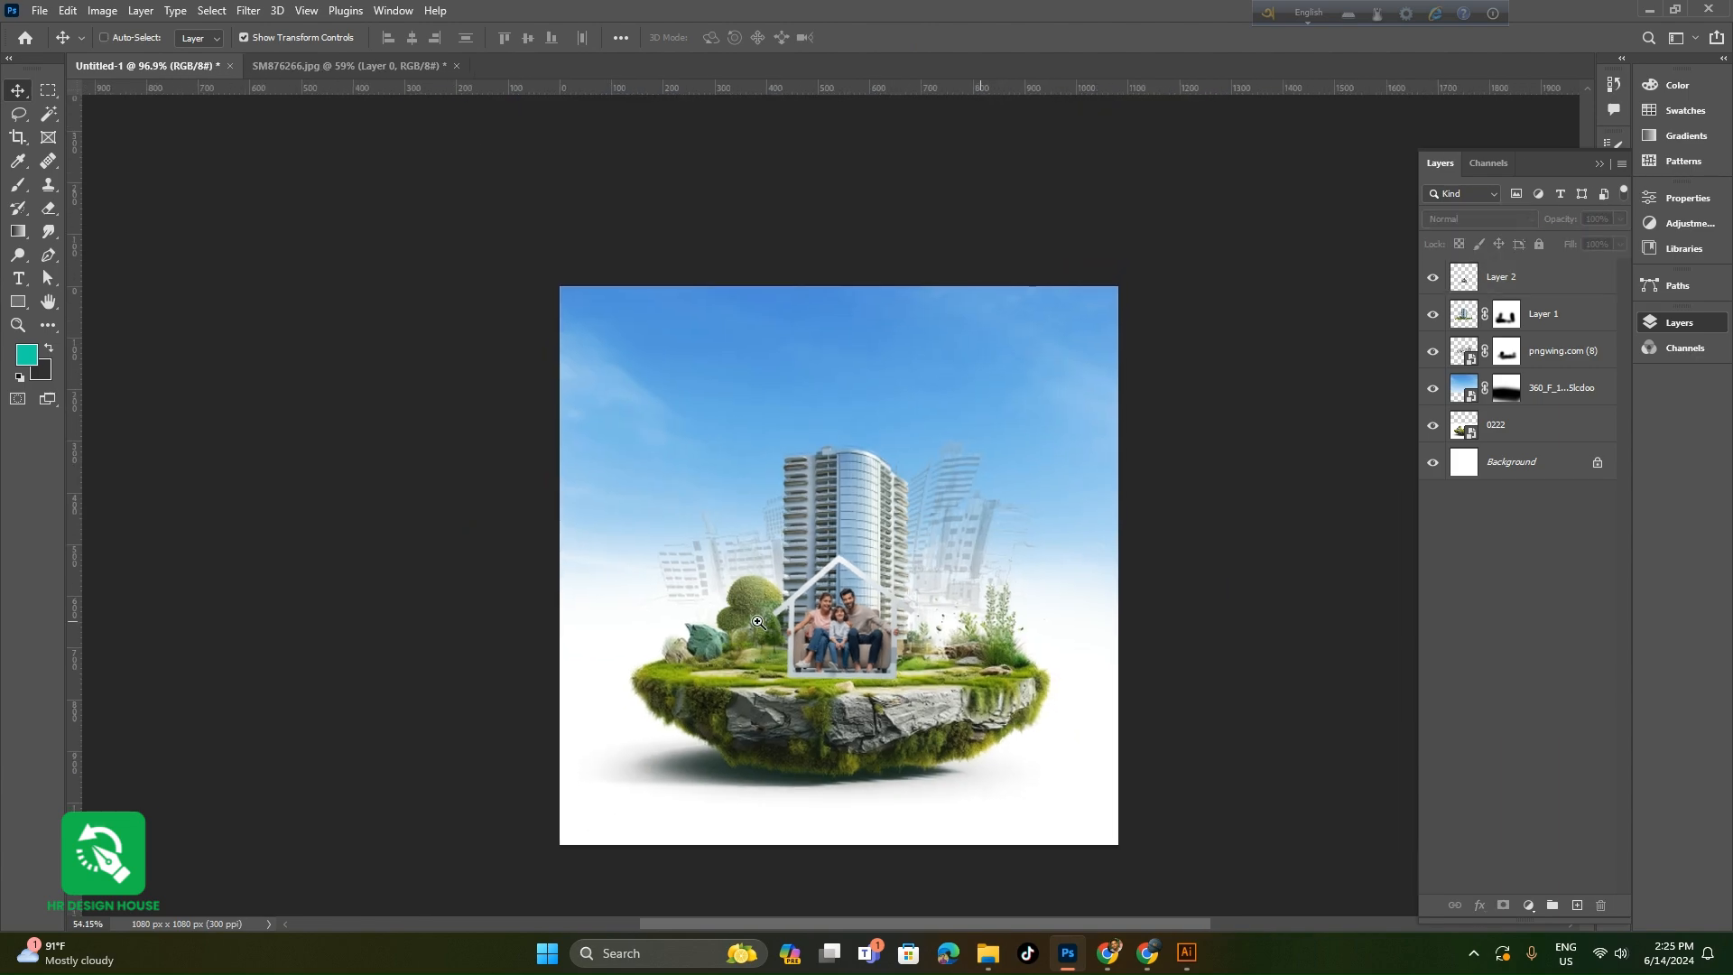
- Add a new empty layer directly beneath the family cutout layer
{"action": "left_click_drag", "start_coordinate": [820, 646], "coordinate": [917, 715]}
{"action": "left_click_drag", "start_coordinate": [921, 718], "coordinate": [791, 642]}
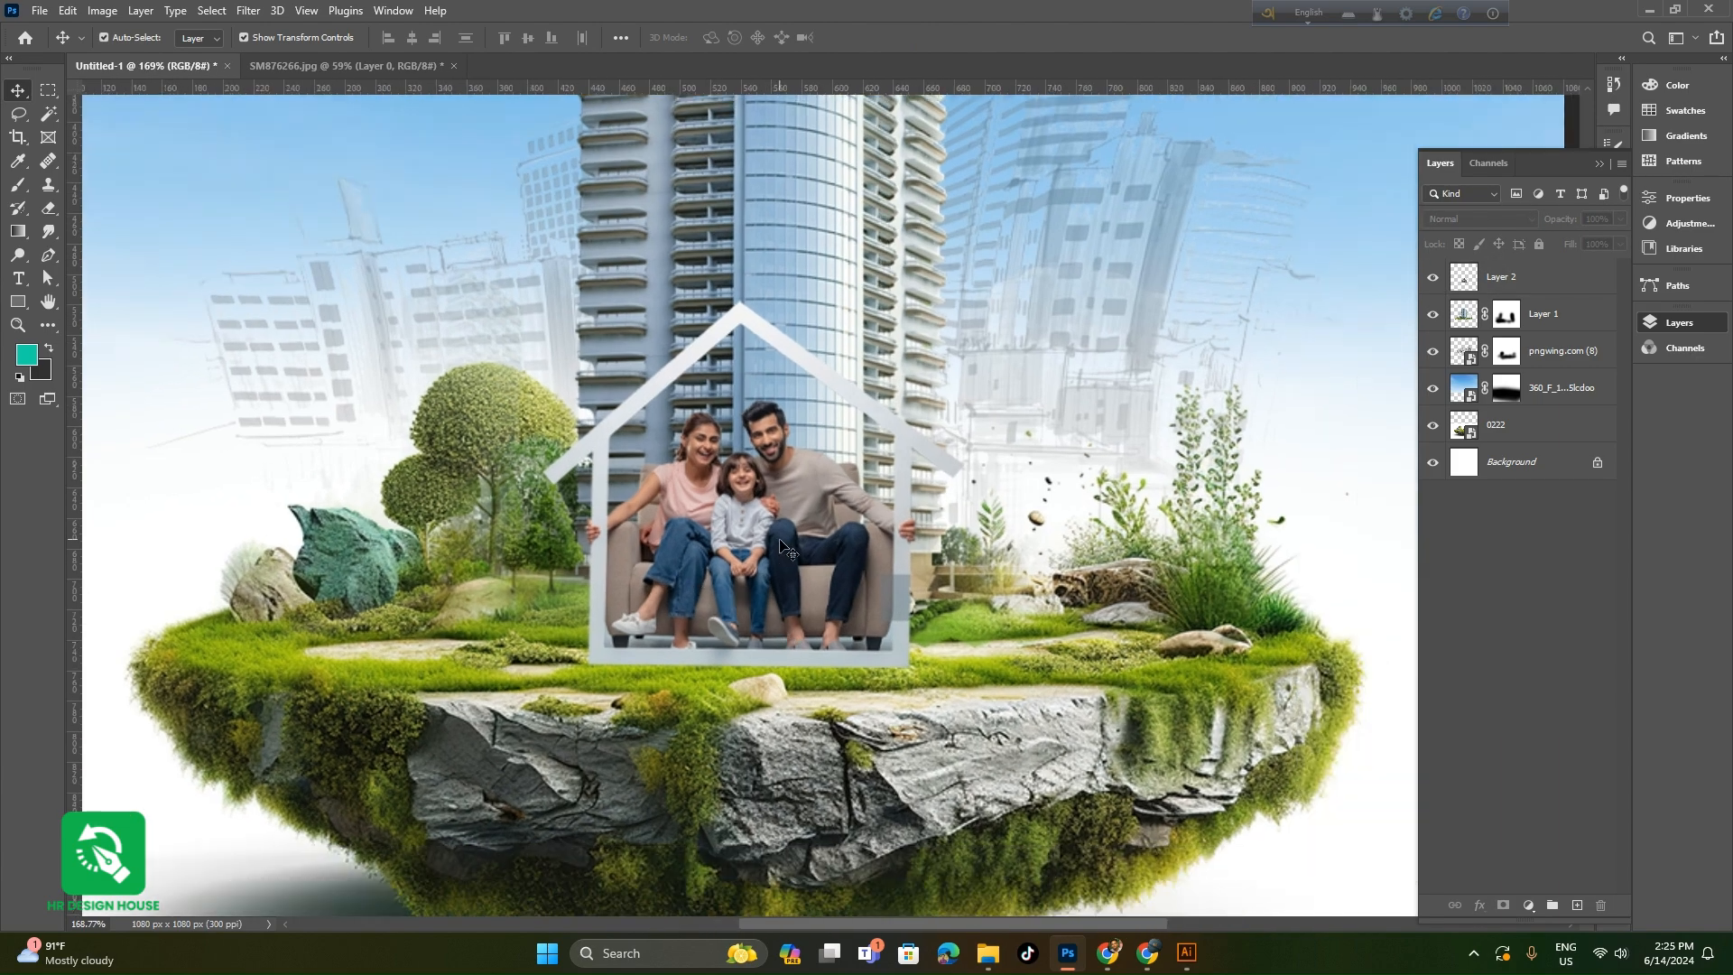
{"action": "left_click", "coordinate": [780, 542]}
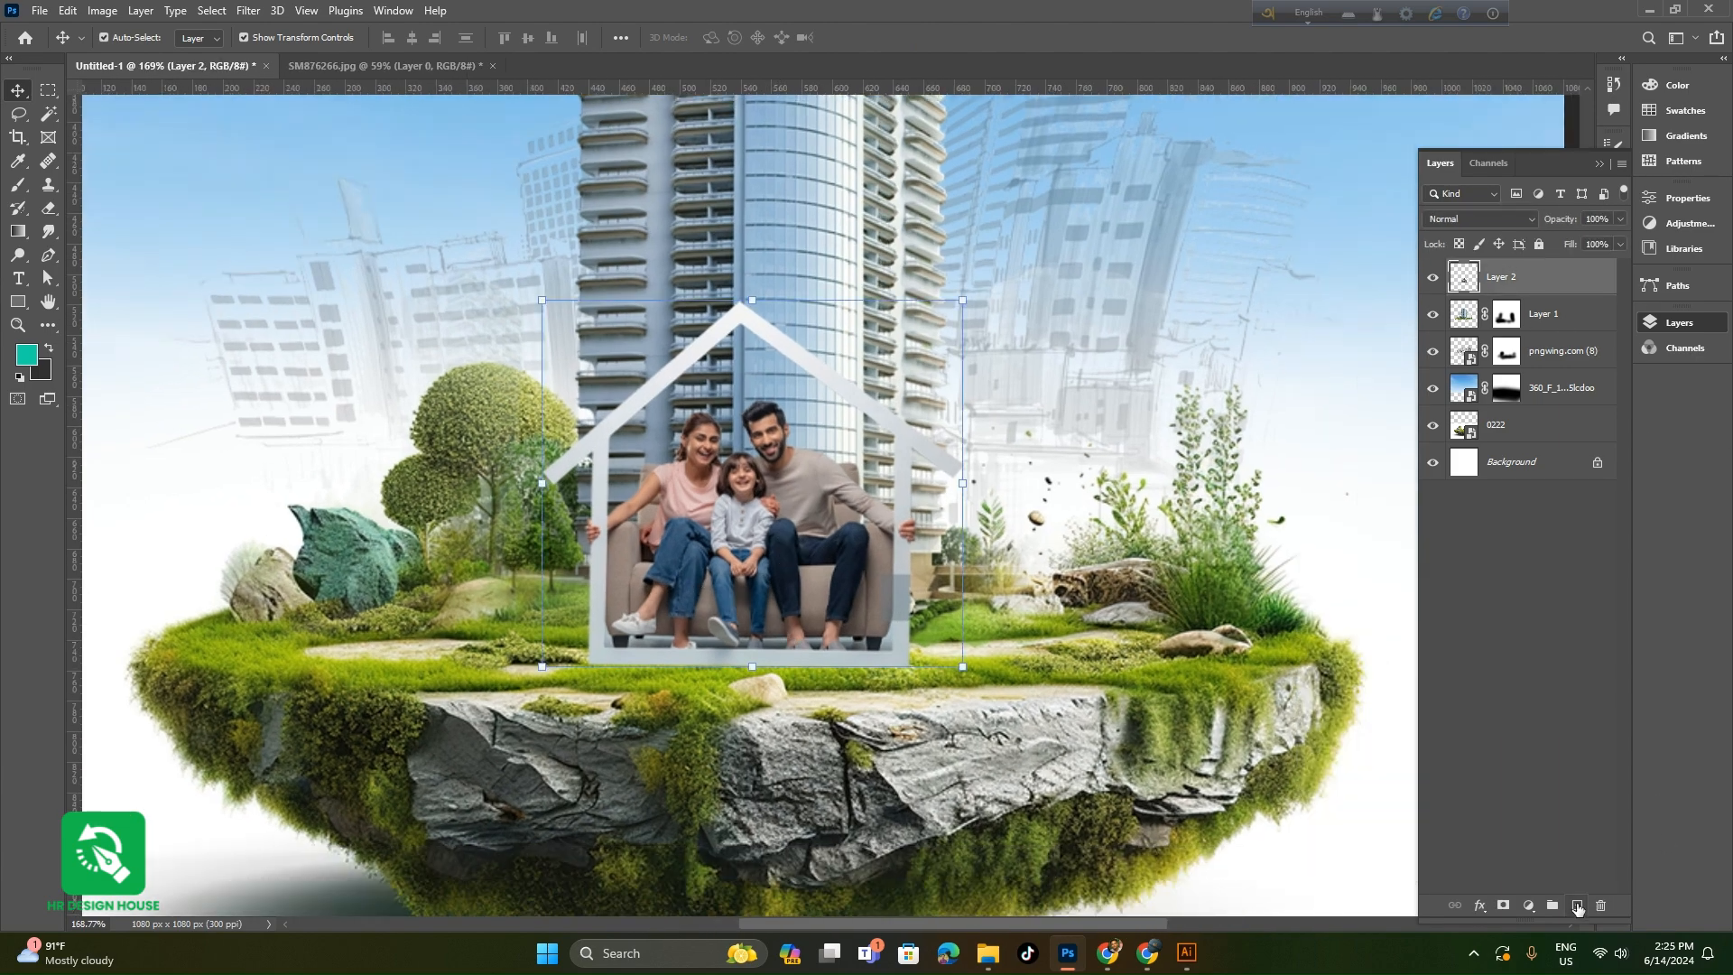
{"action": "left_click", "coordinate": [1577, 906]}
{"action": "left_click_drag", "start_coordinate": [1517, 284], "coordinate": [1516, 330]}
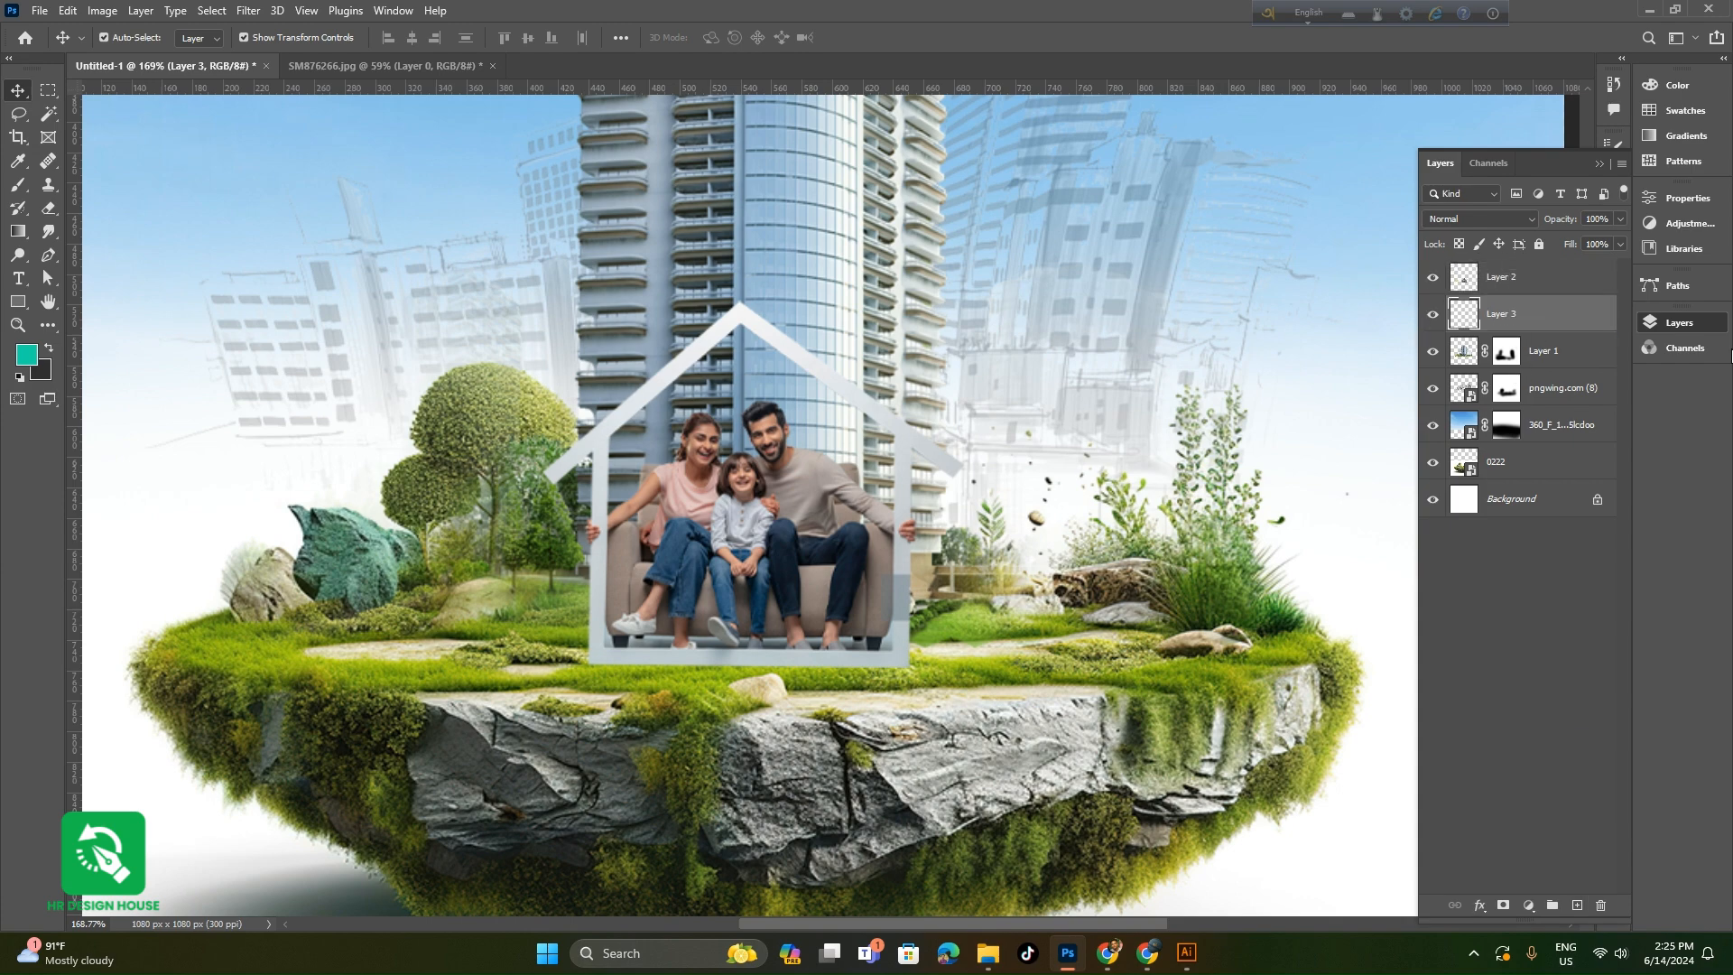
- Paint a soft dark shadow along the house frame's base on the new layer with a 30 px brush
{"action": "left_click", "coordinate": [49, 348]}
{"action": "left_click", "coordinate": [18, 189]}
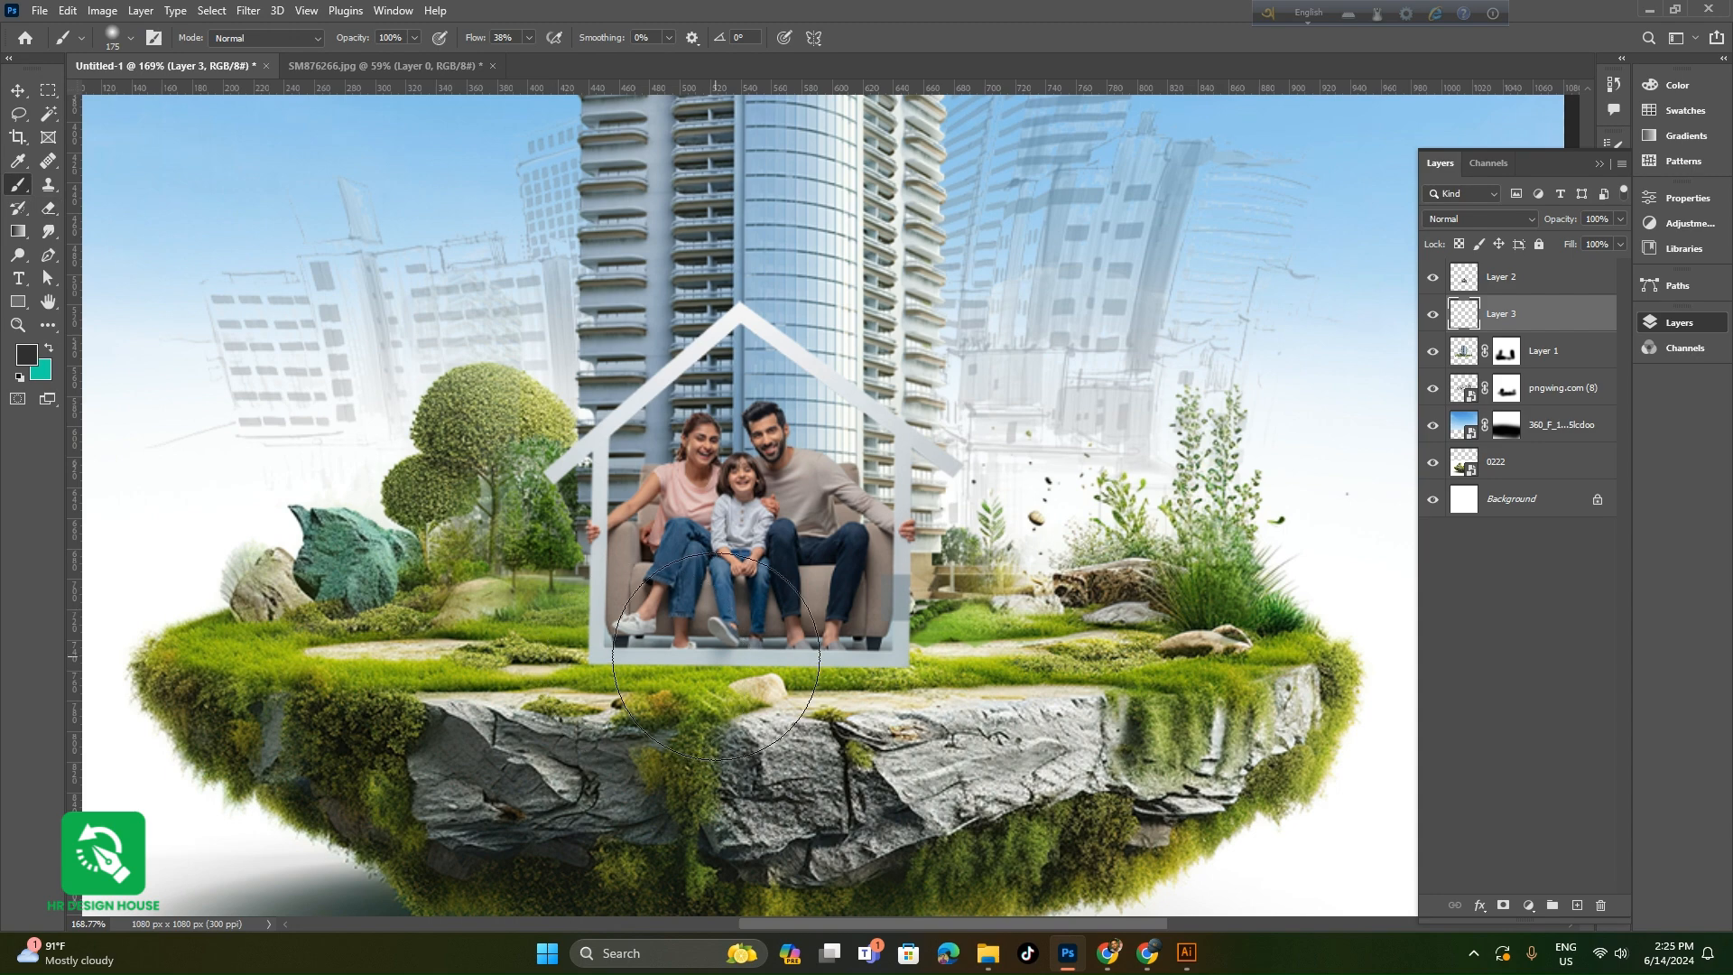
{"action": "key", "text": "bracketleft"}
{"action": "key", "text": "bracketleft"}
{"action": "key", "text": "bracketleft"}
{"action": "key", "text": "bracketleft"}
{"action": "scroll", "coordinate": [636, 657], "scroll_direction": "up", "scroll_amount": 3}
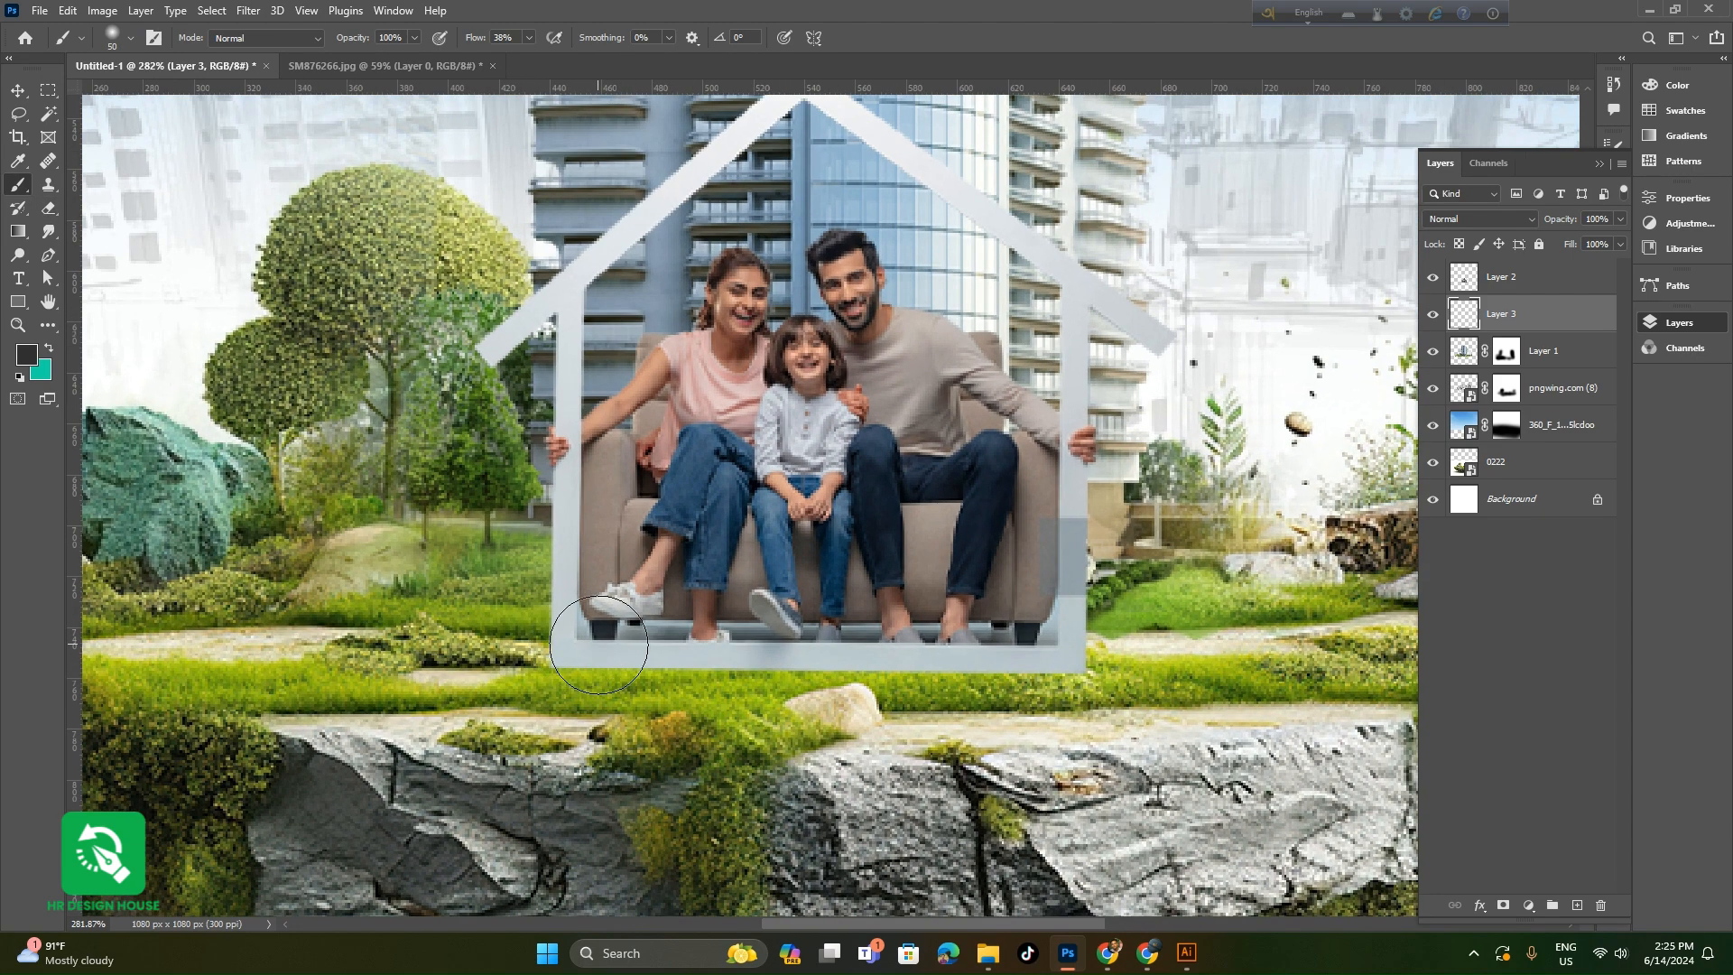
{"action": "key", "text": "bracketleft"}
{"action": "key", "text": "bracketleft"}
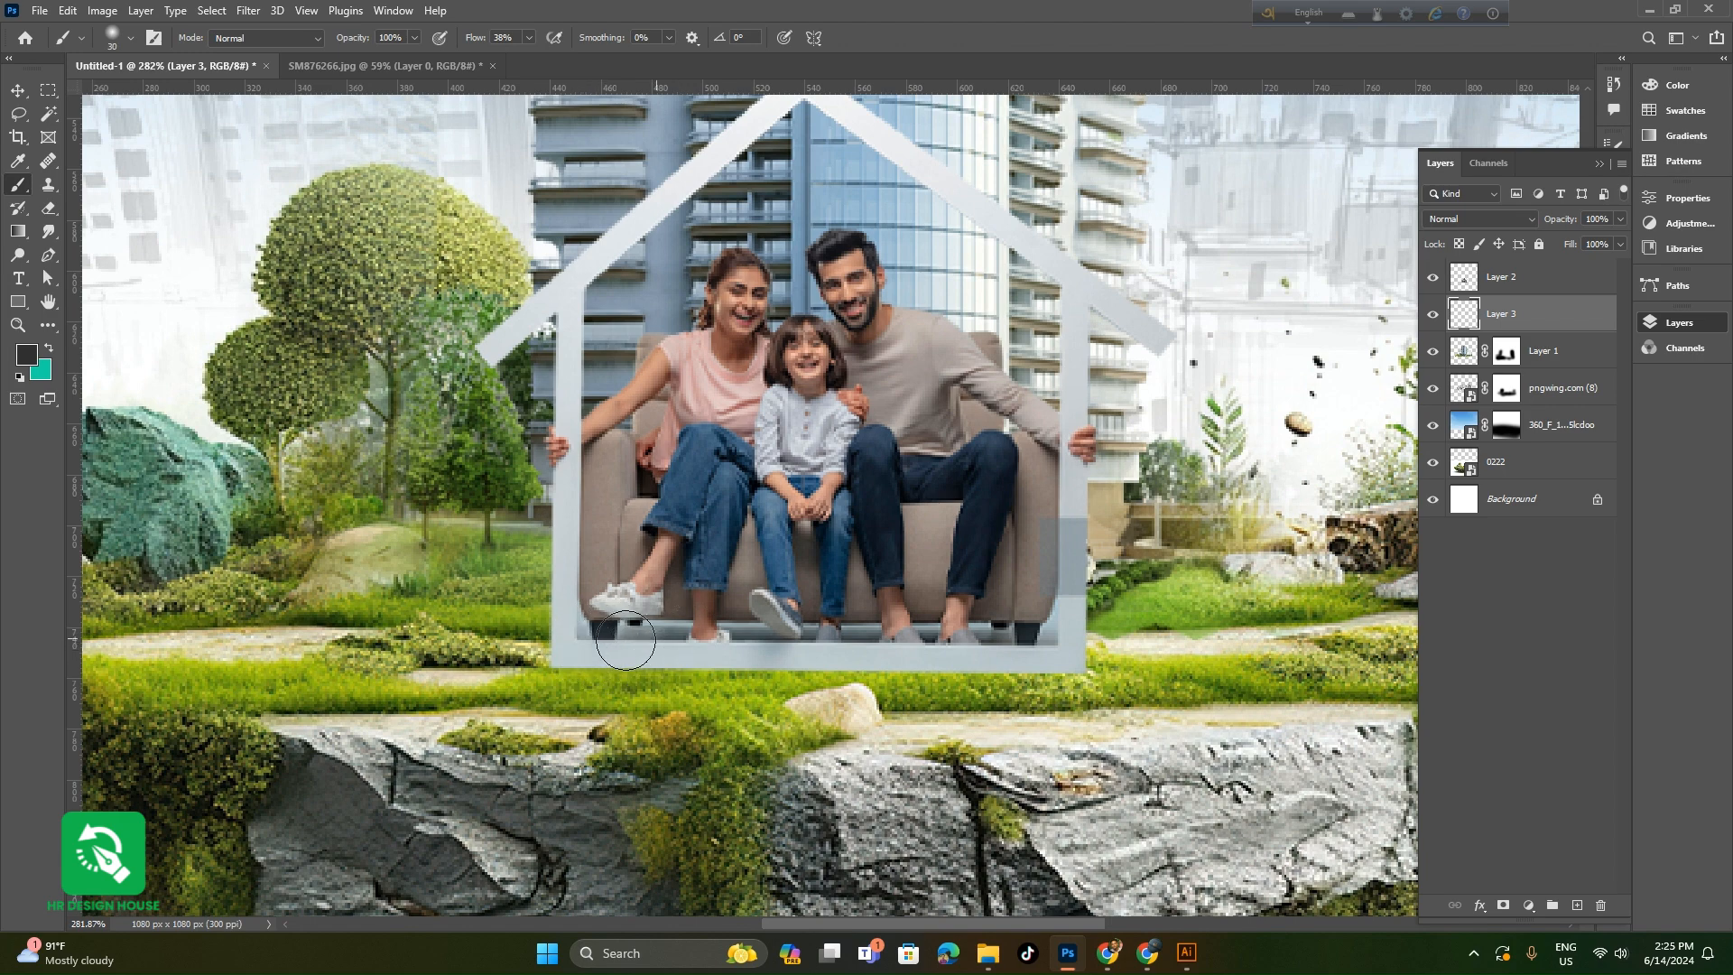
{"action": "mouse_move", "coordinate": [1043, 638]}
{"action": "left_mouse_down"}
{"action": "mouse_move", "coordinate": [581, 650]}
{"action": "mouse_move", "coordinate": [1060, 651]}
{"action": "mouse_move", "coordinate": [809, 639]}
{"action": "left_mouse_up"}
{"action": "left_click_drag", "start_coordinate": [575, 651], "coordinate": [1052, 641]}
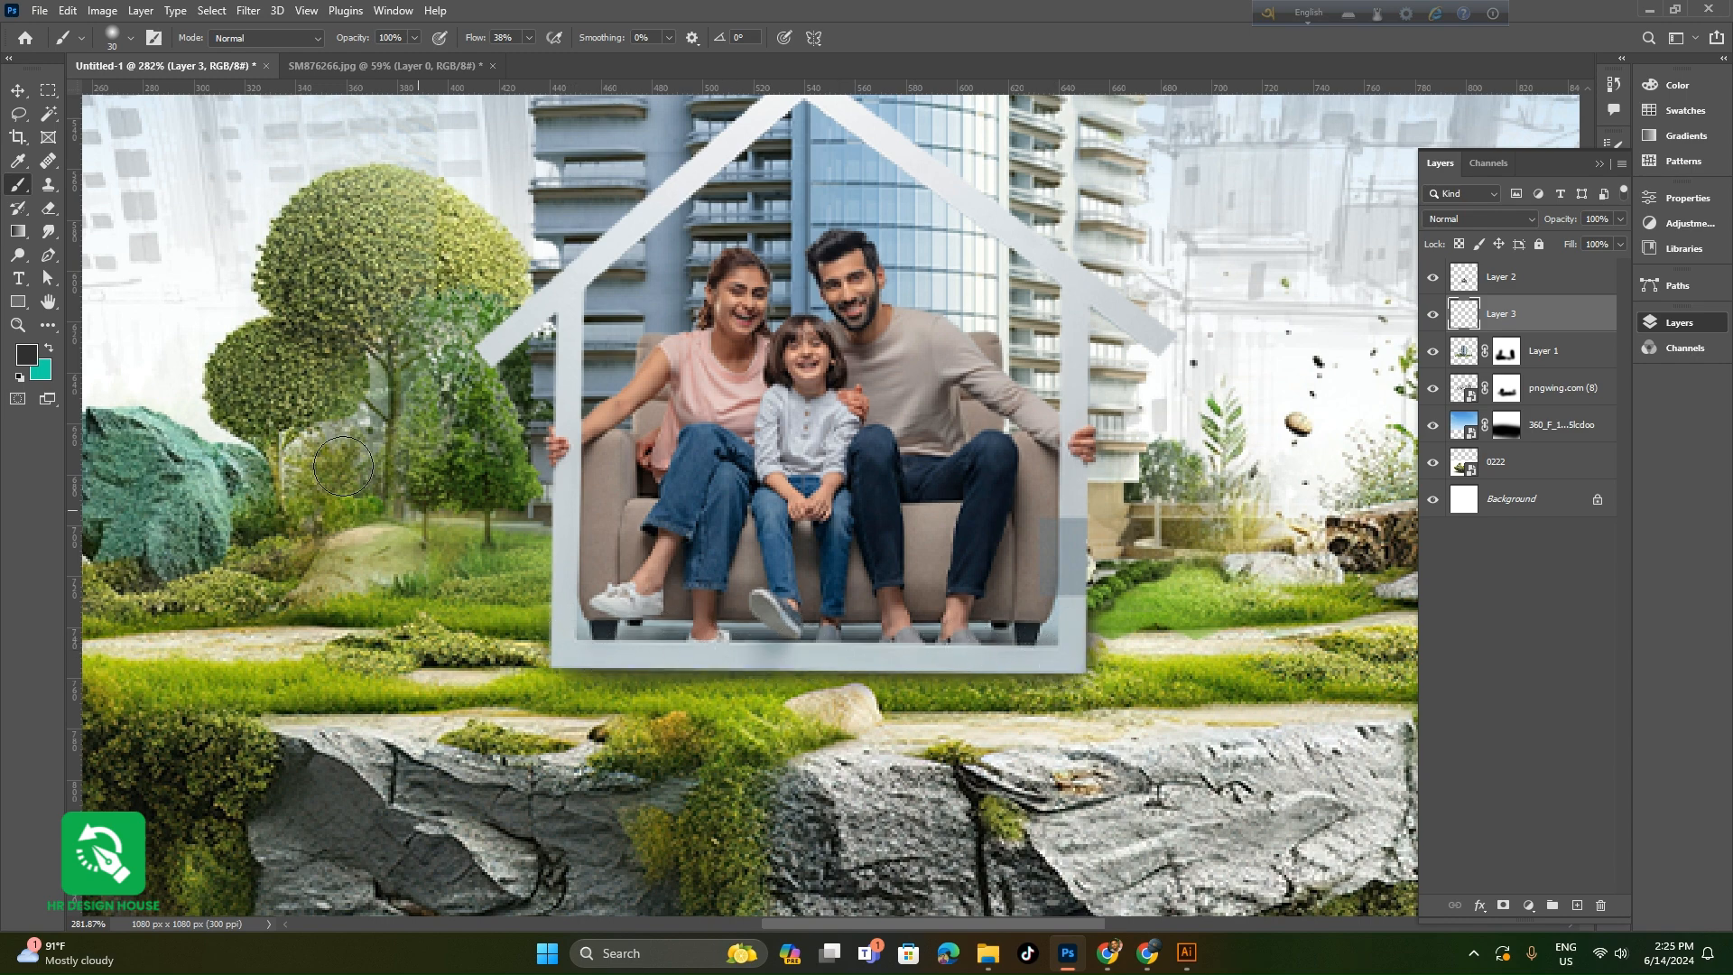
- Flatten the painted shadow slightly in height beneath the house frame and deselect its layer
{"action": "left_click", "coordinate": [16, 90]}
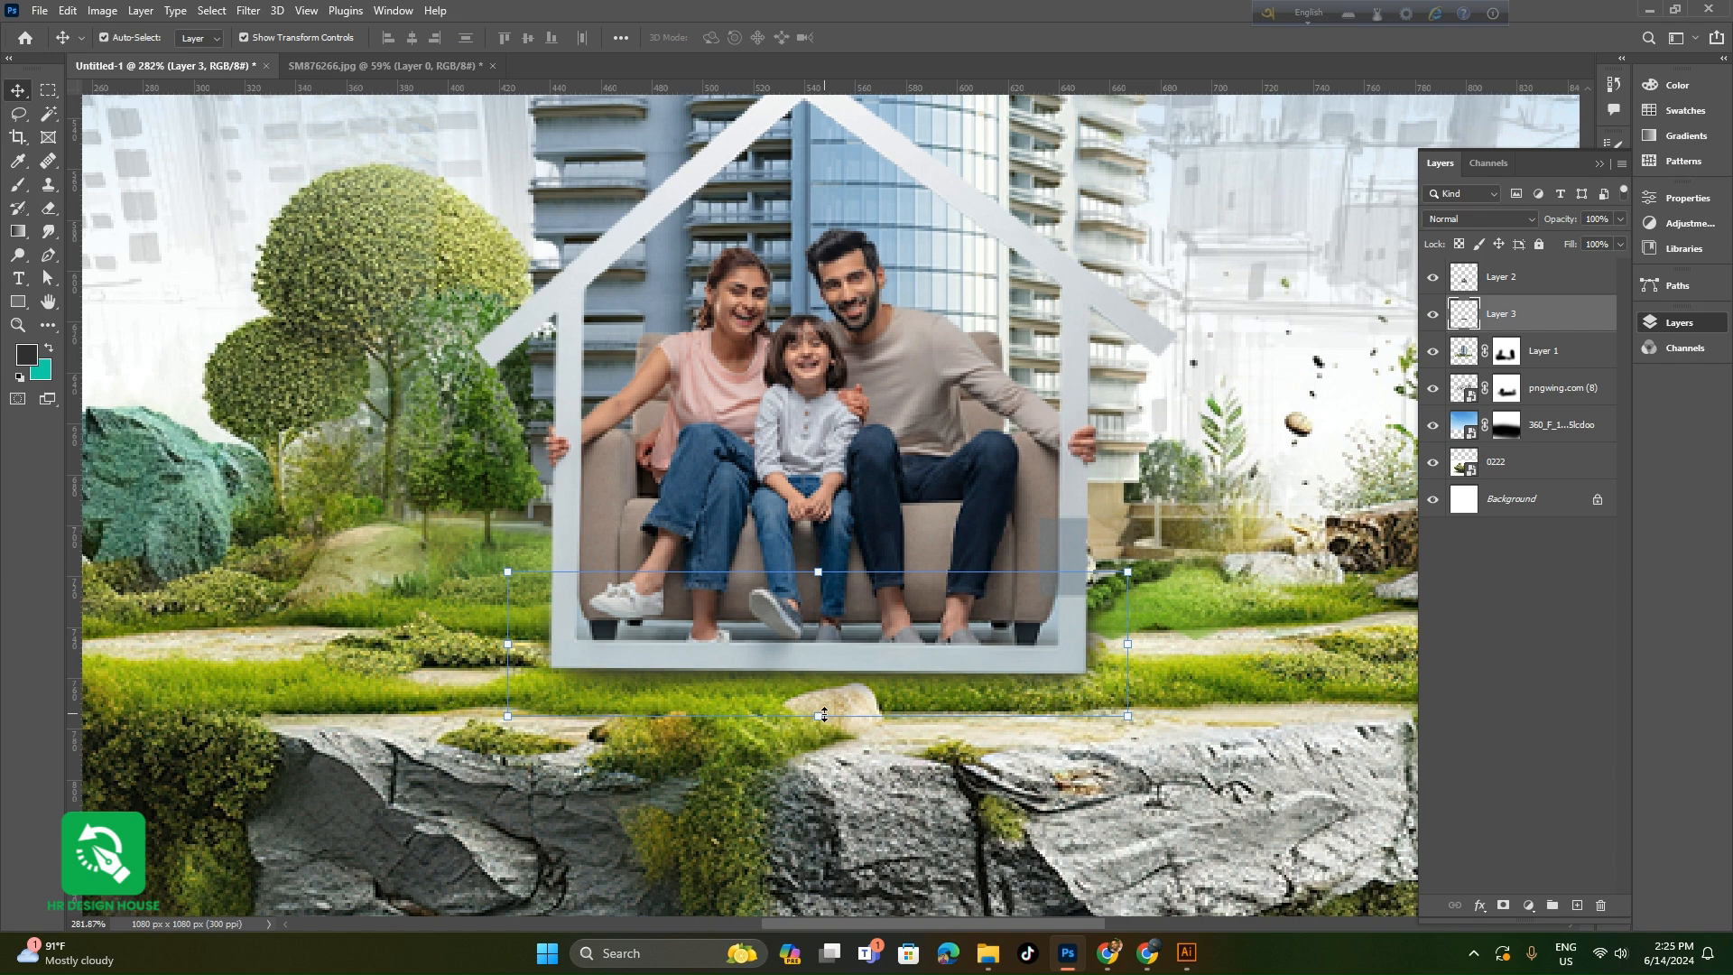
{"action": "left_click_drag", "start_coordinate": [824, 715], "coordinate": [407, 626]}
{"action": "left_click", "coordinate": [407, 626]}
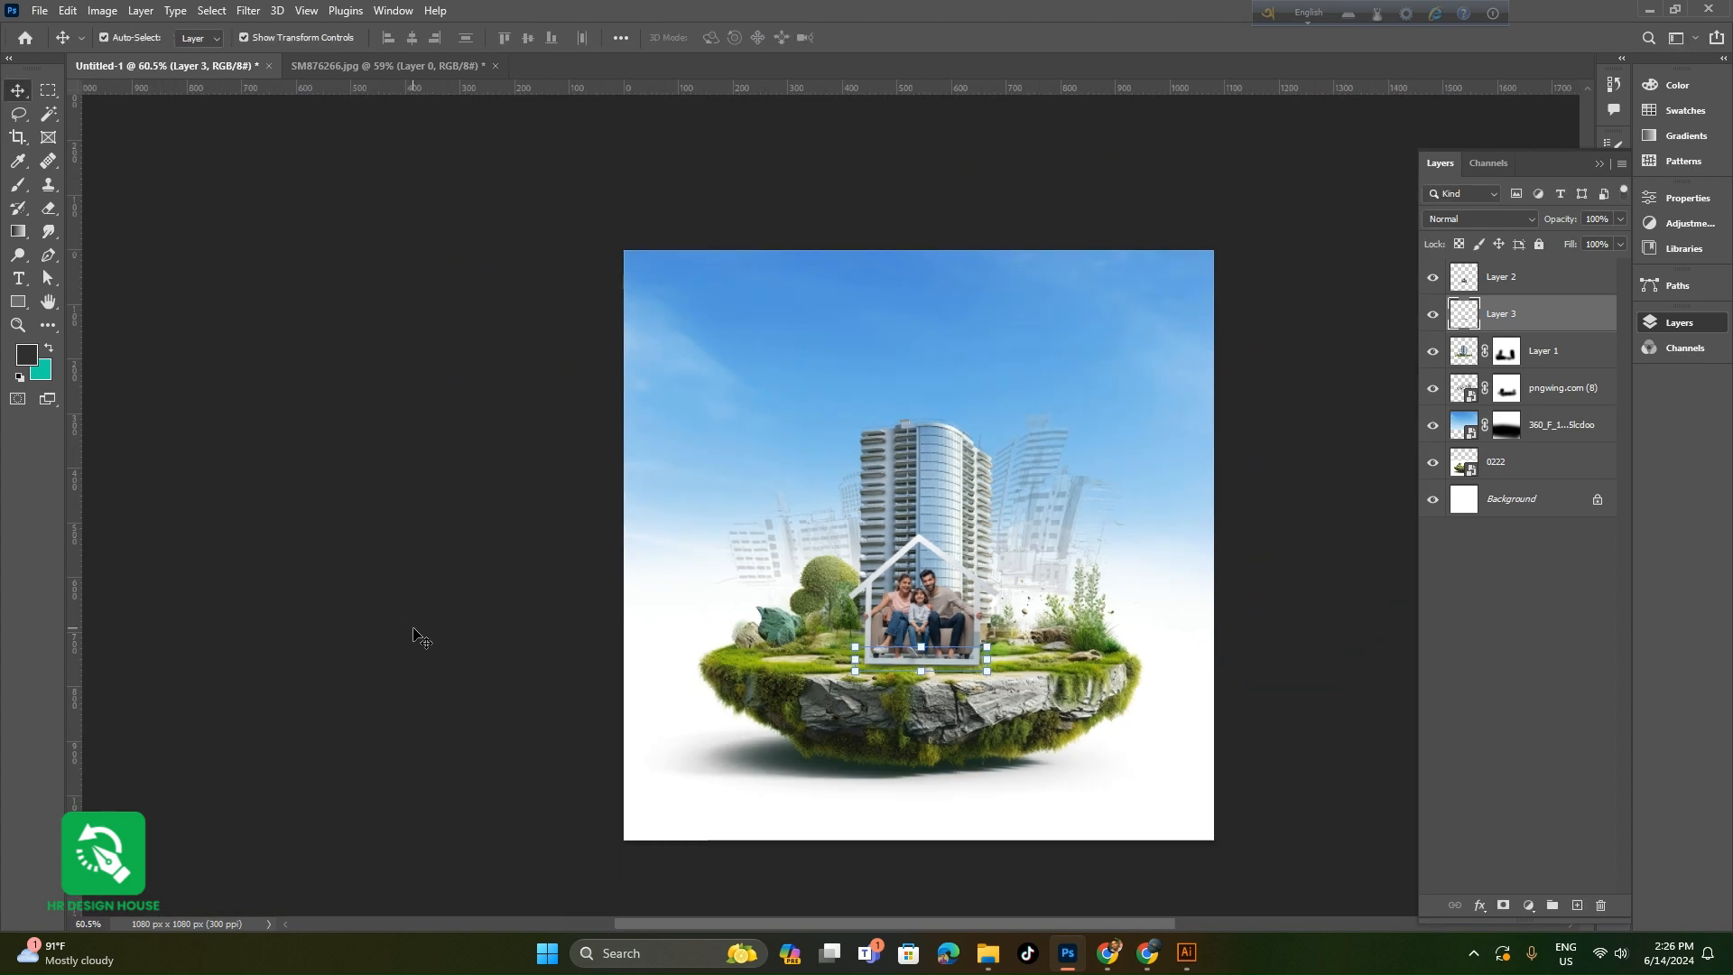
{"action": "left_click", "coordinate": [420, 636]}
- Add a Brightness/Contrast adjustment clipped to the family cutout layer, with brightness 53 and contrast 13
{"action": "left_click_drag", "start_coordinate": [996, 677], "coordinate": [1076, 706]}
{"action": "left_click_drag", "start_coordinate": [1002, 710], "coordinate": [931, 687]}
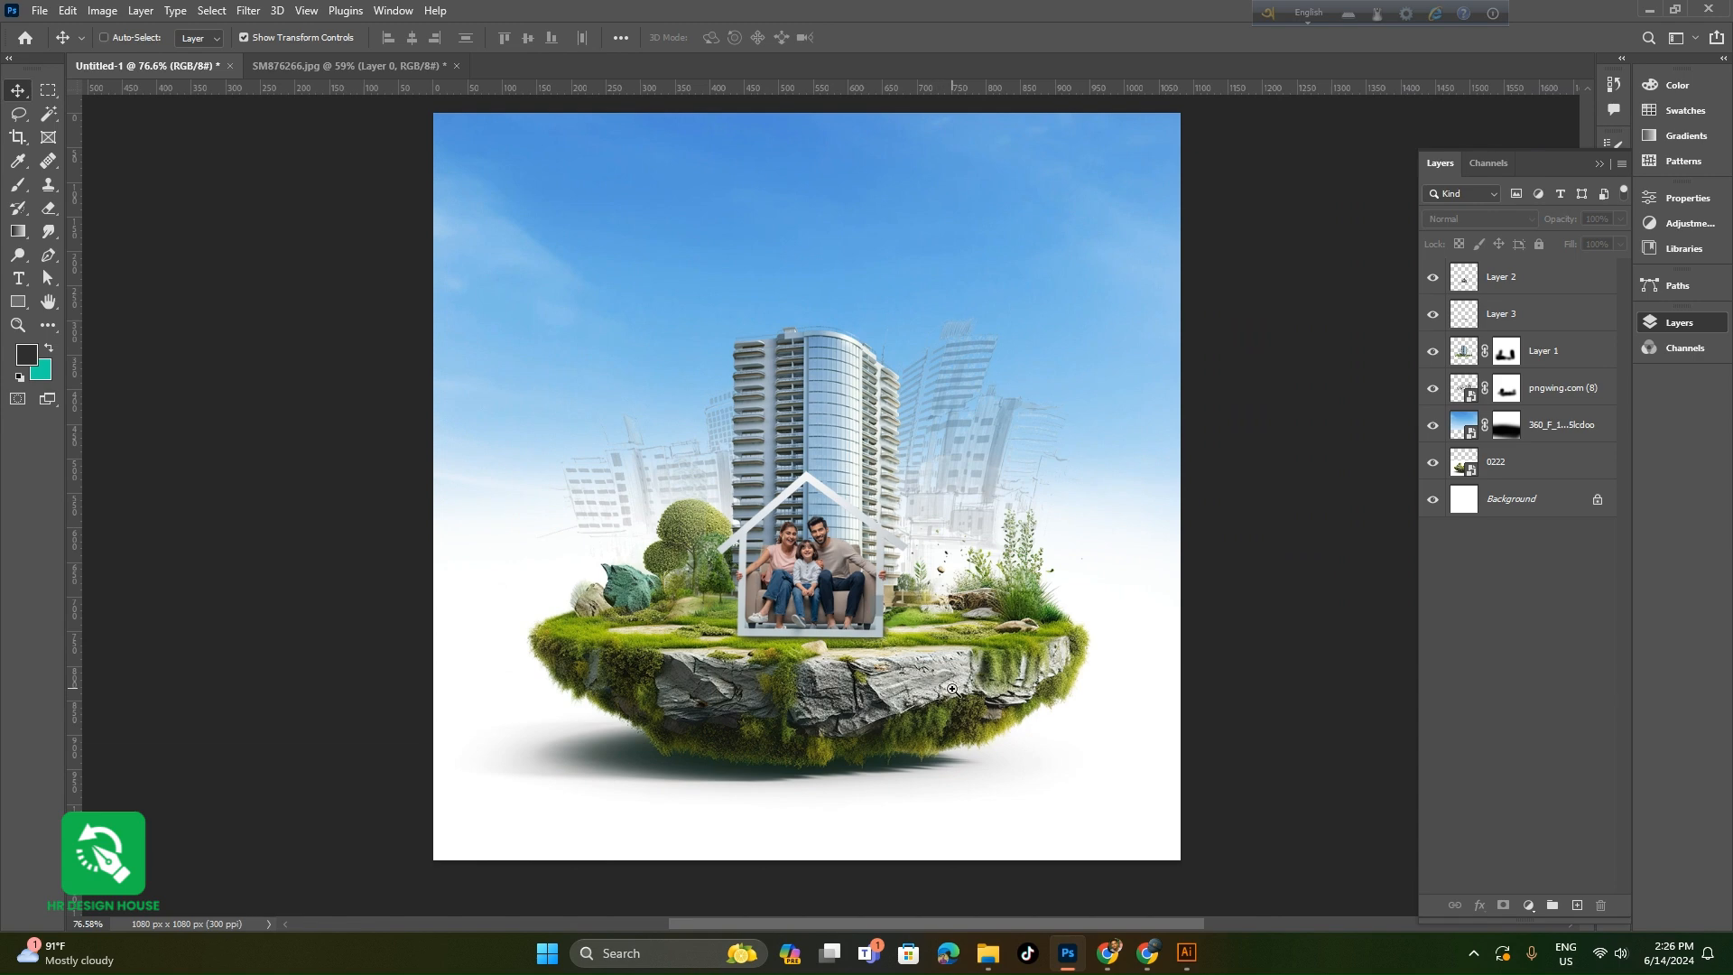
{"action": "left_click", "coordinate": [951, 690], "text": "ctrl"}
{"action": "left_click", "coordinate": [770, 527]}
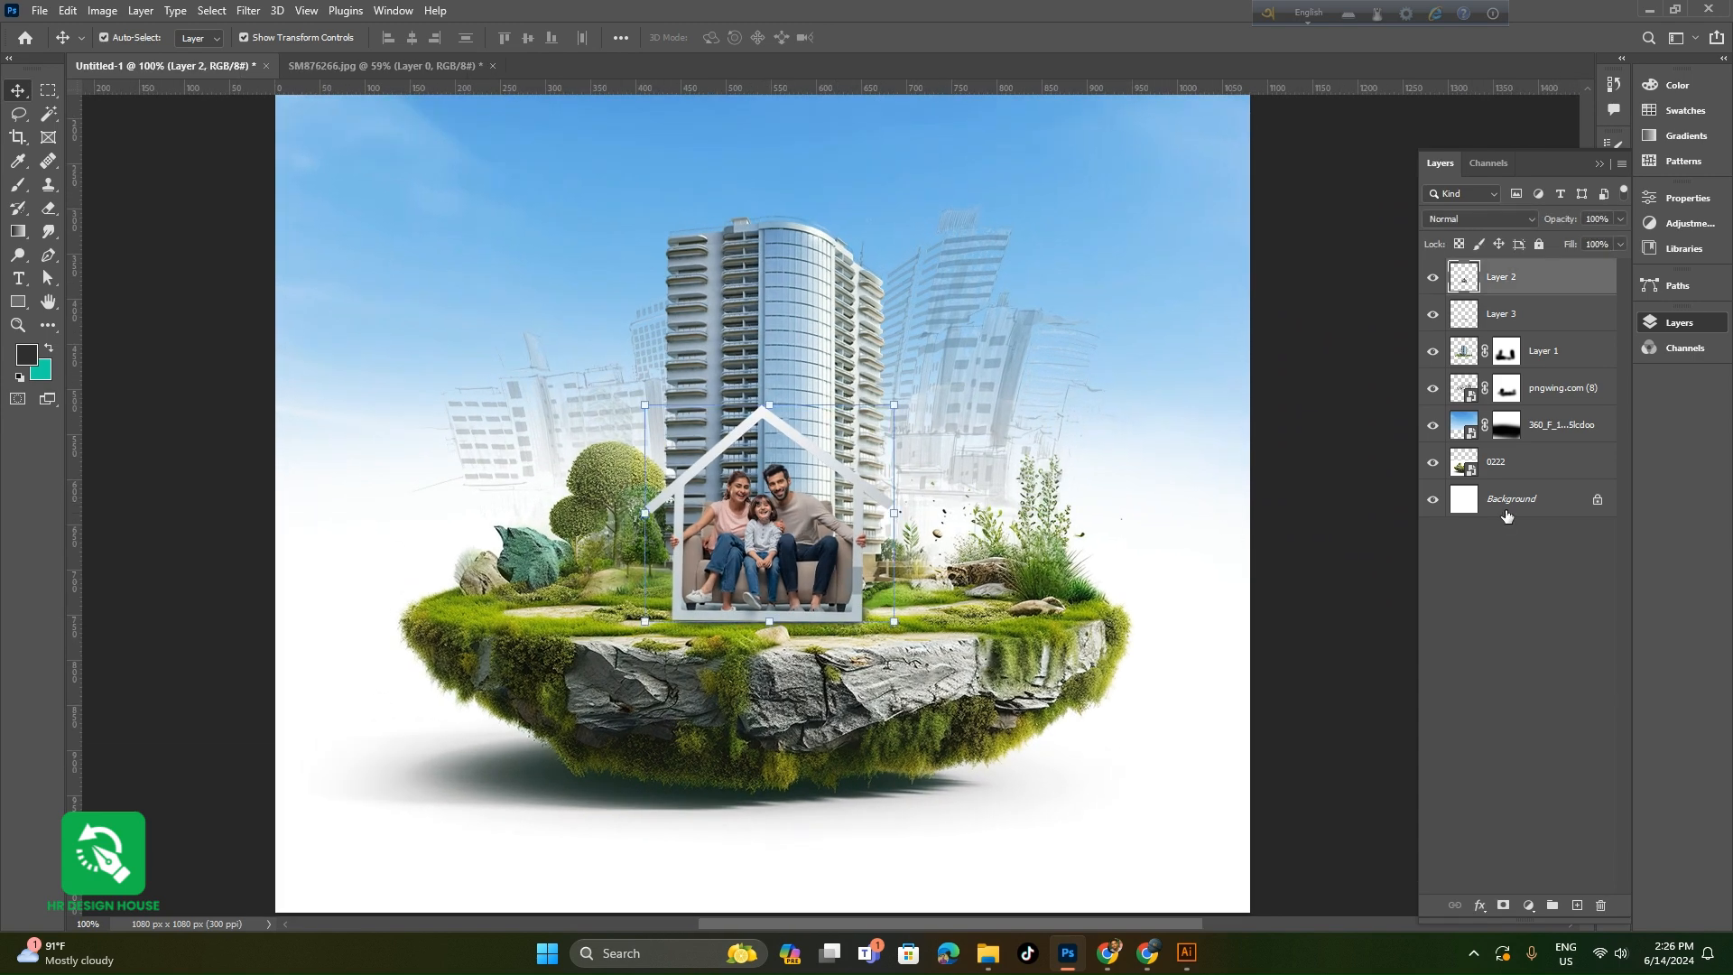
{"action": "left_click", "coordinate": [1530, 906]}
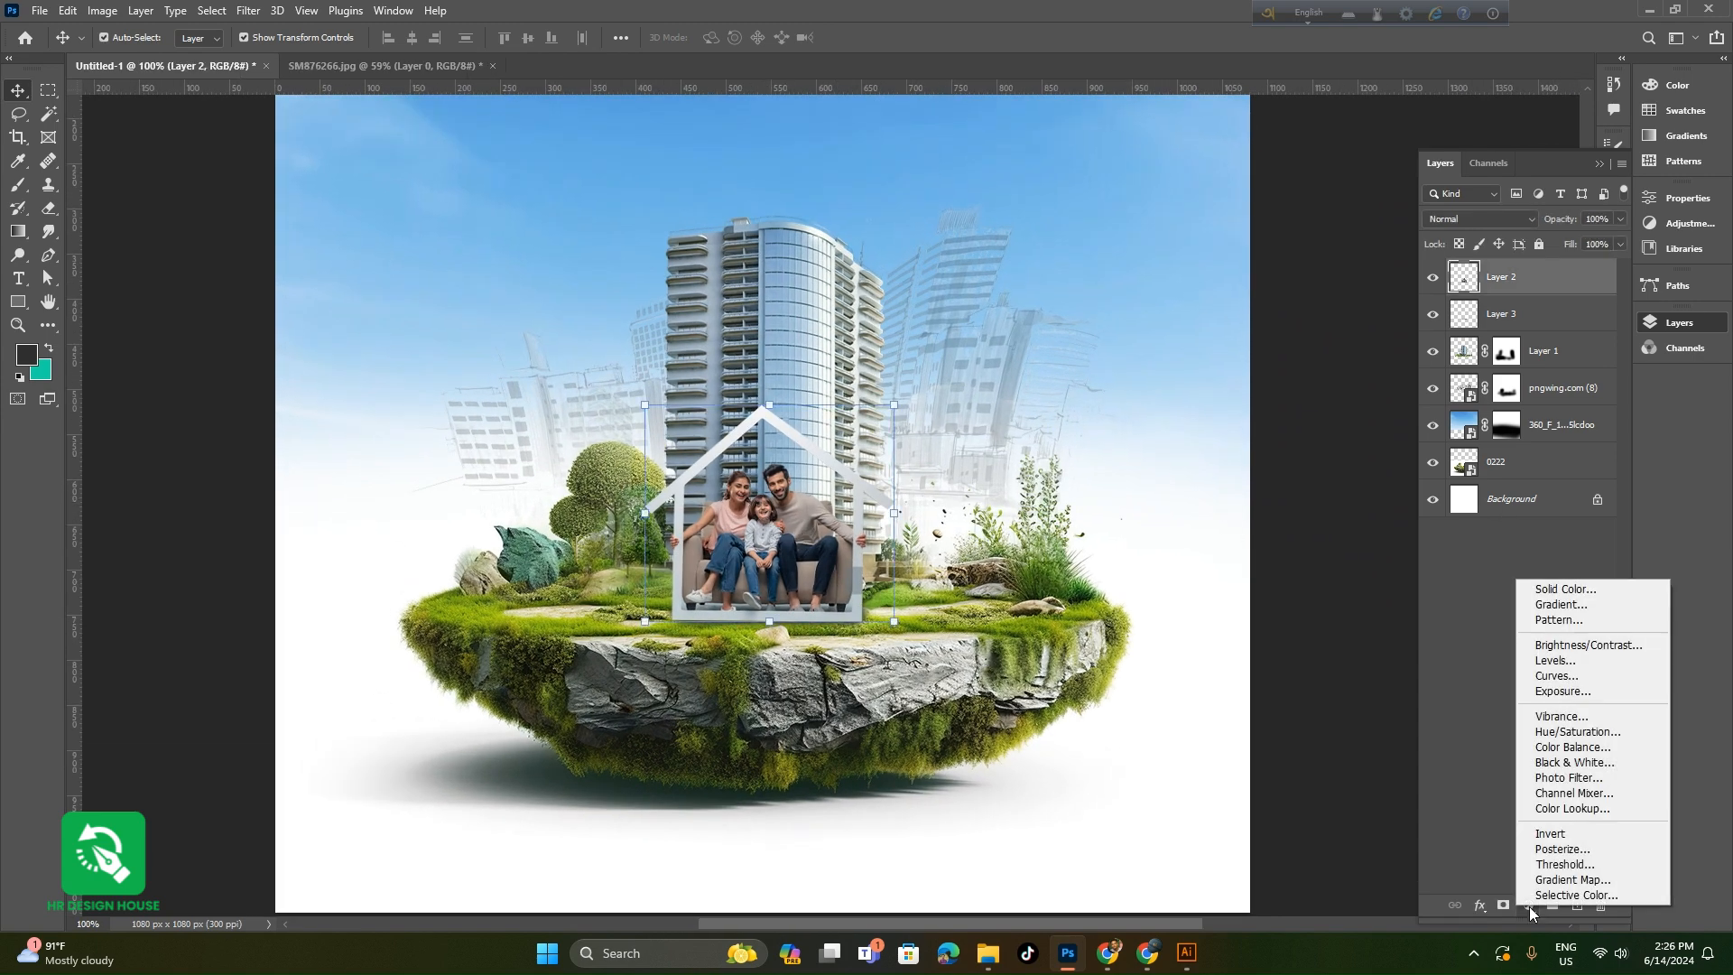
{"action": "left_click", "coordinate": [1568, 645]}
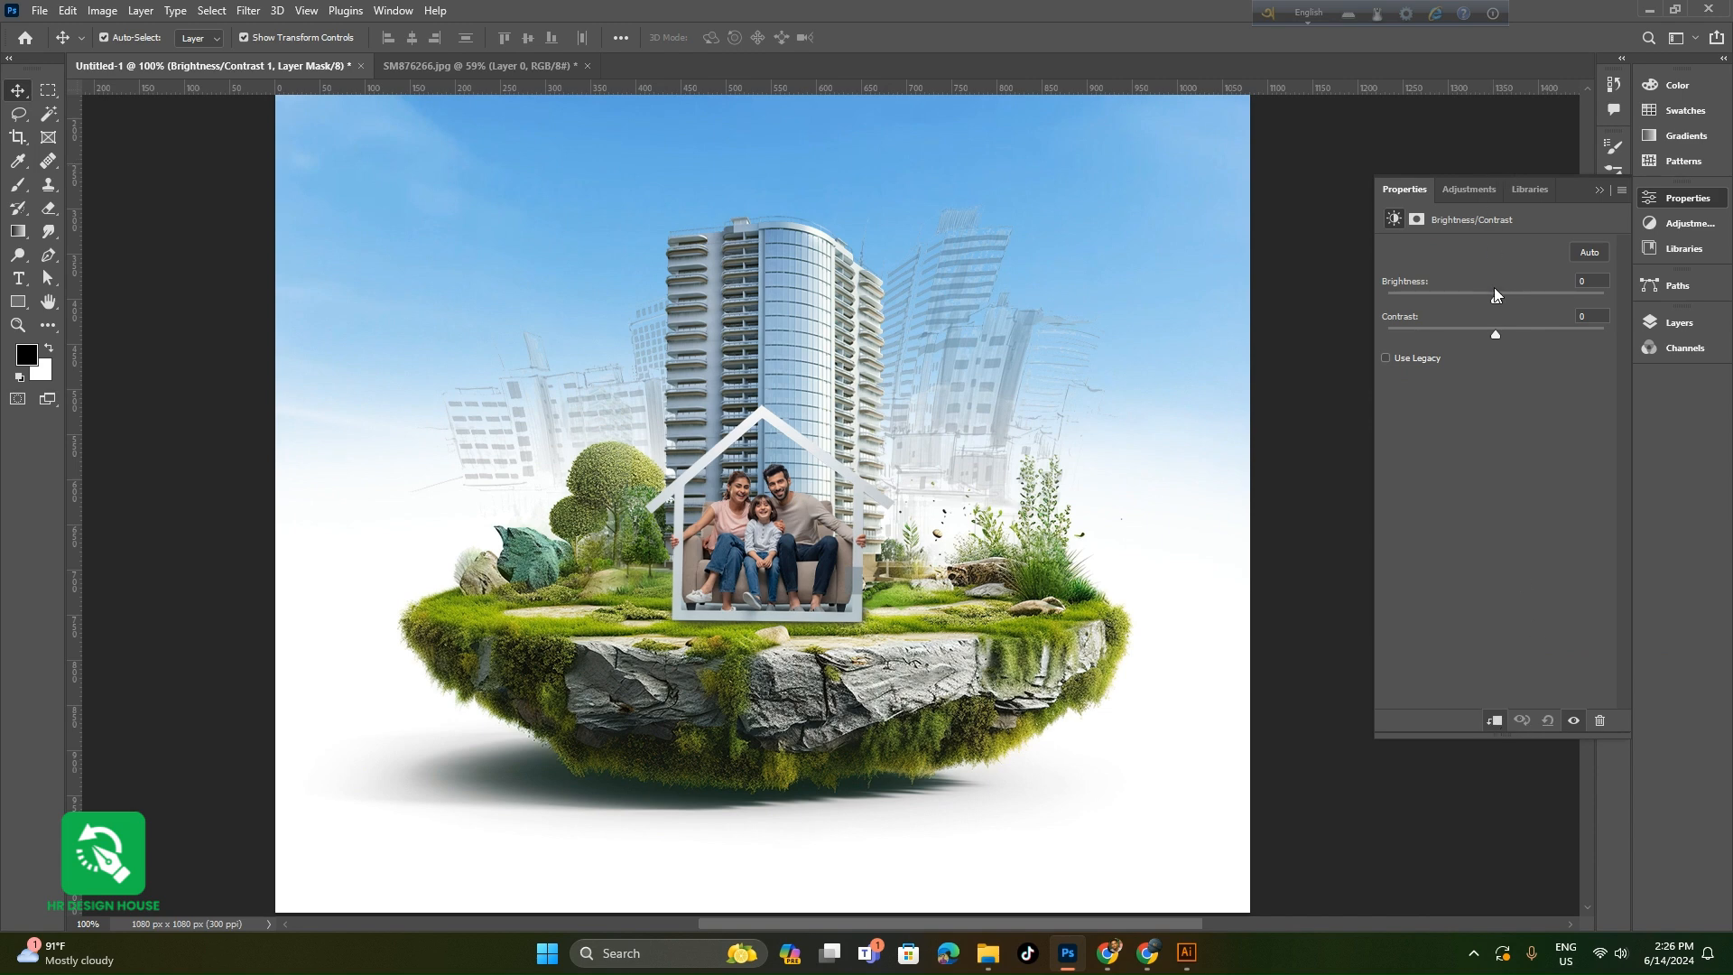
{"action": "left_click_drag", "start_coordinate": [1500, 302], "coordinate": [1510, 335]}
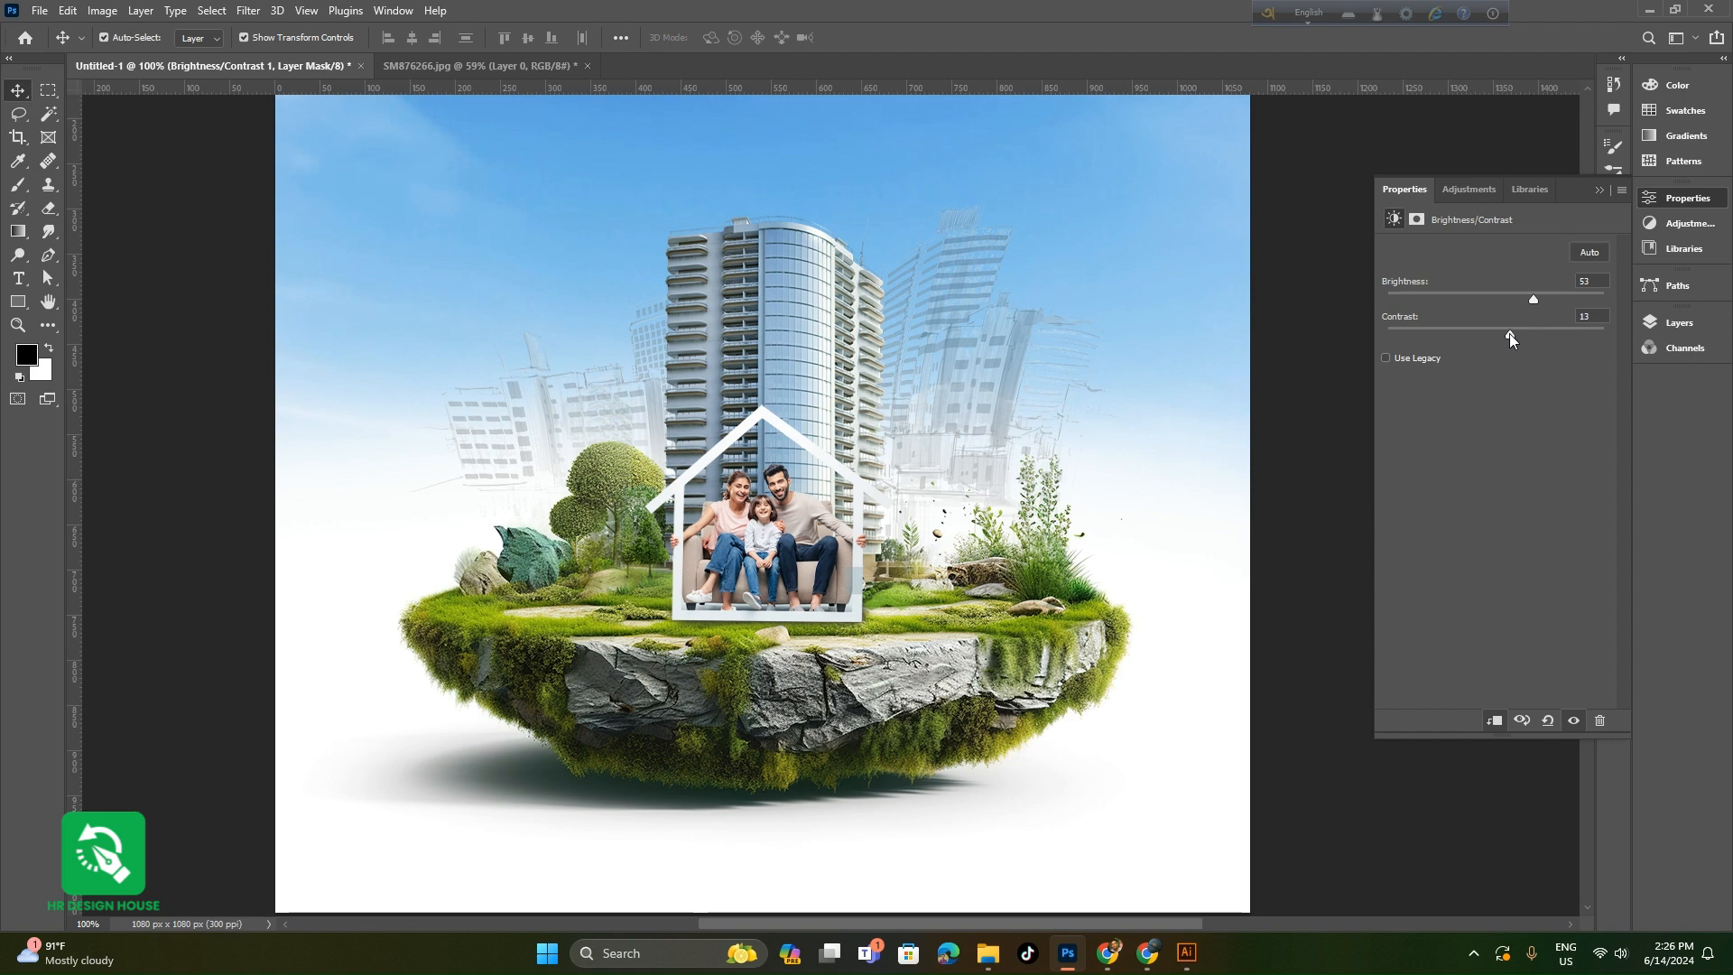
{"action": "left_click", "coordinate": [1333, 452]}
- Save the composition as a Photoshop file named Background in the SM876266 folder within Downloads
{"action": "scroll", "coordinate": [1164, 404], "scroll_direction": "down", "scroll_amount": 5}
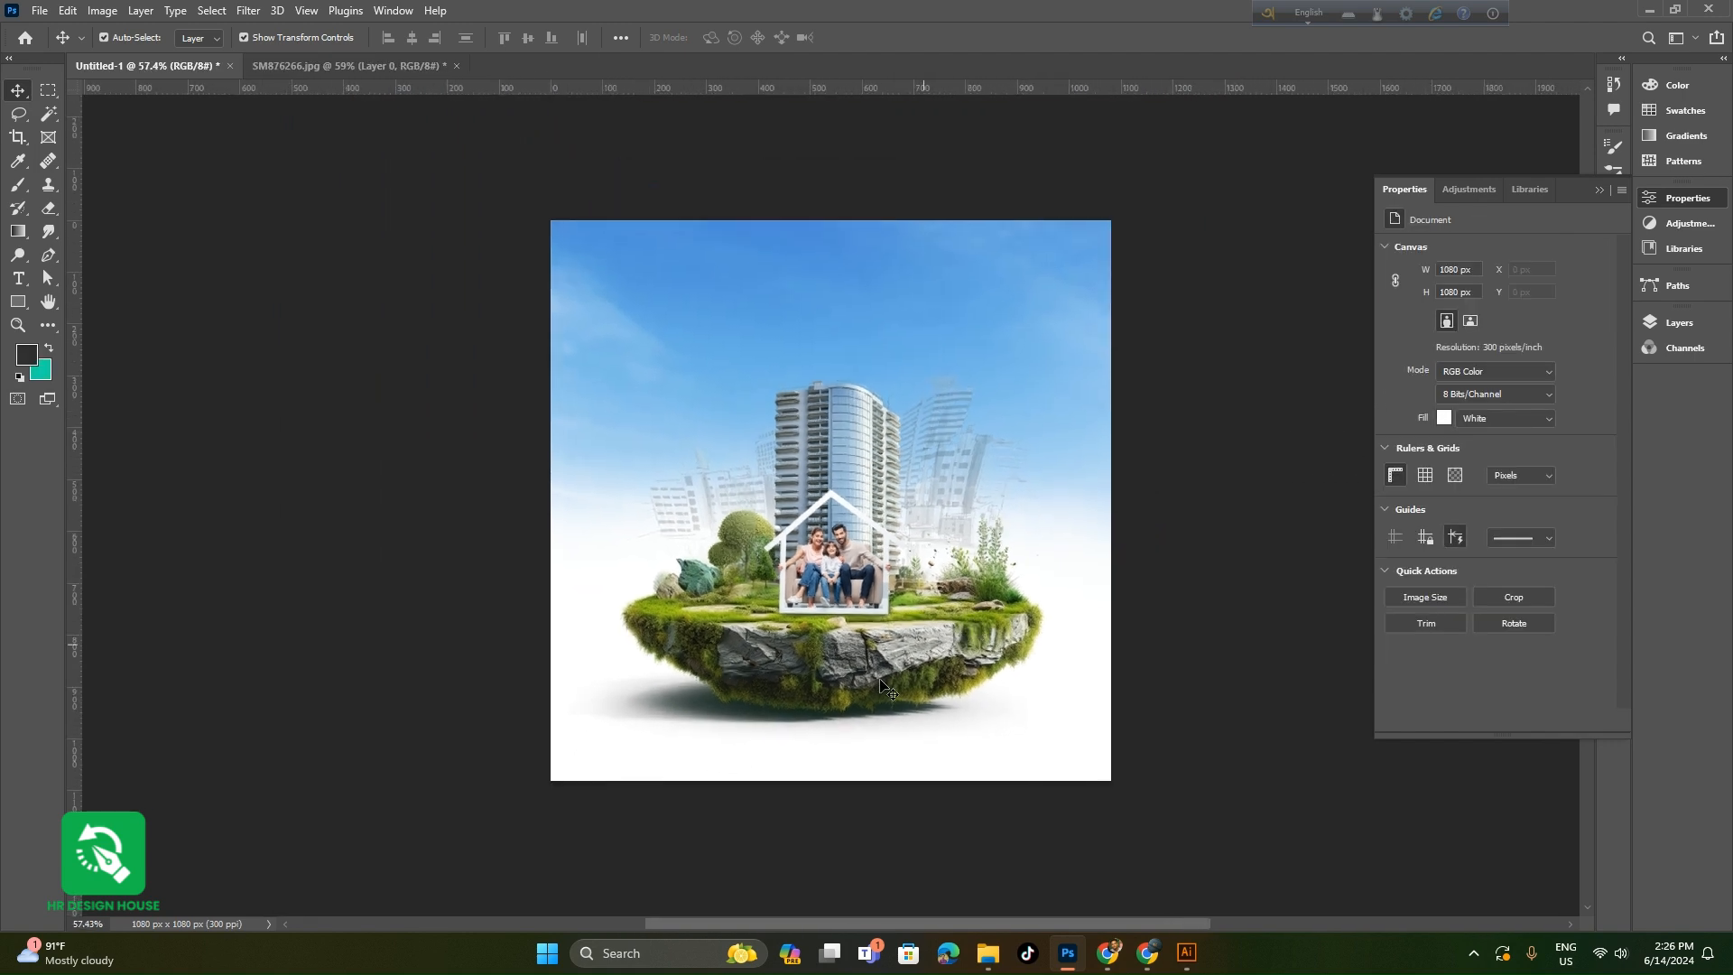
{"action": "left_click_drag", "start_coordinate": [1182, 588], "coordinate": [1144, 589]}
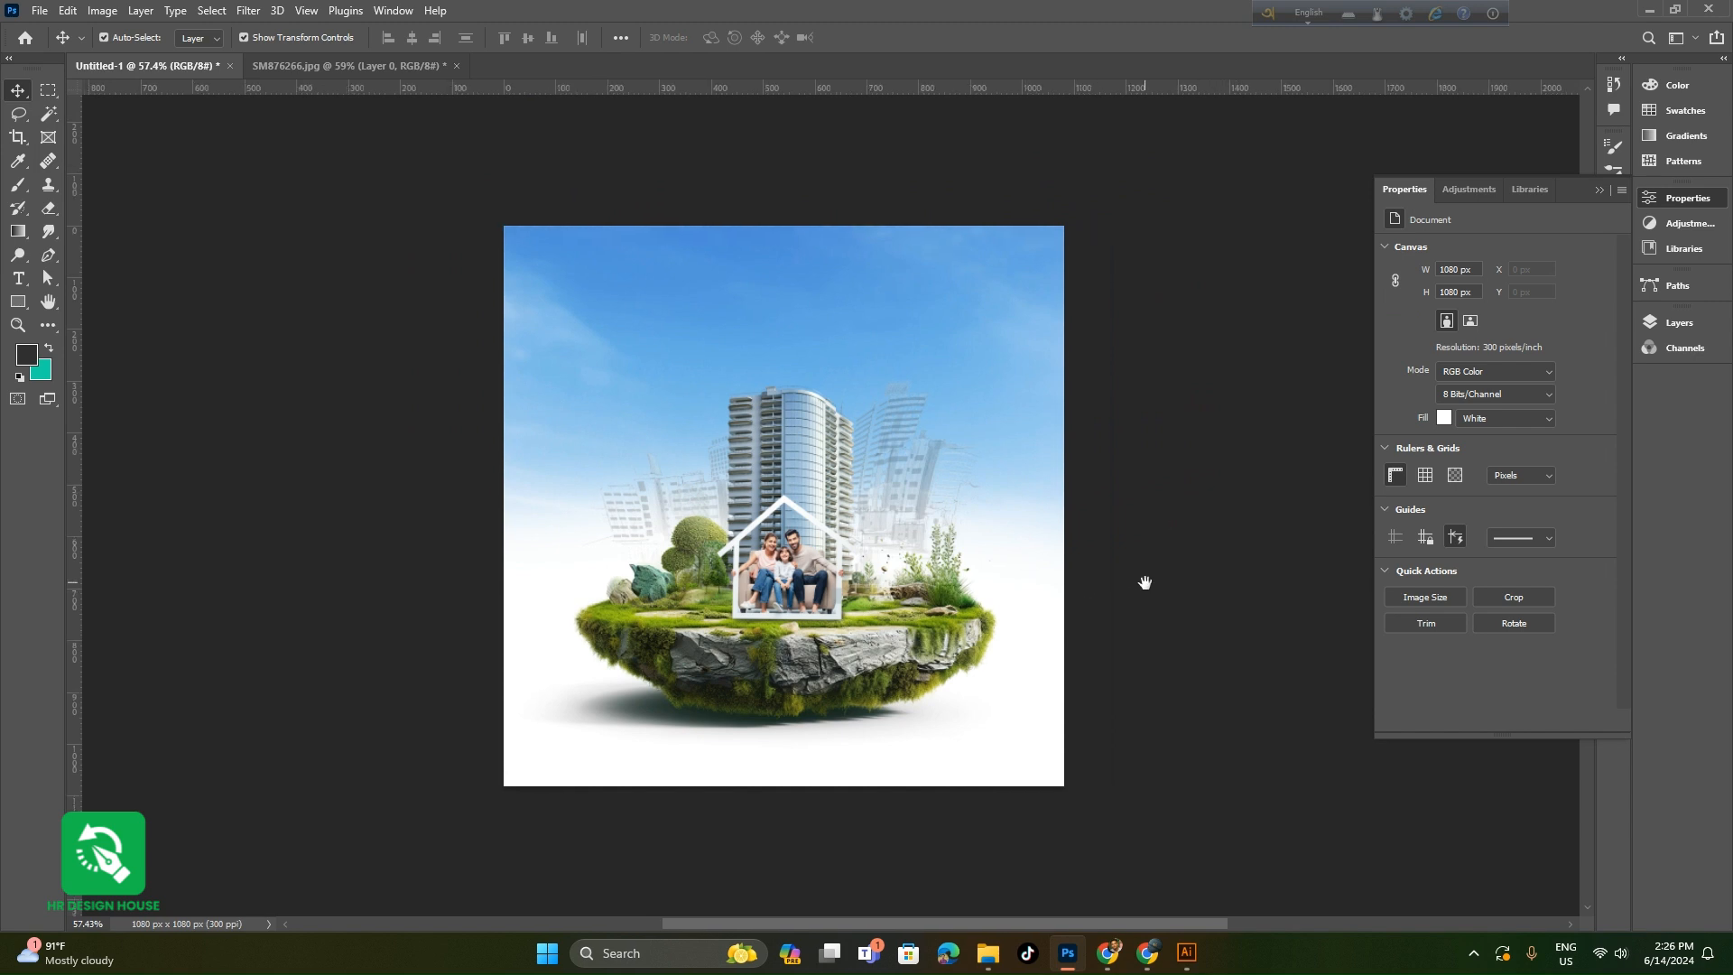
{"action": "key", "text": "ctrl+s"}
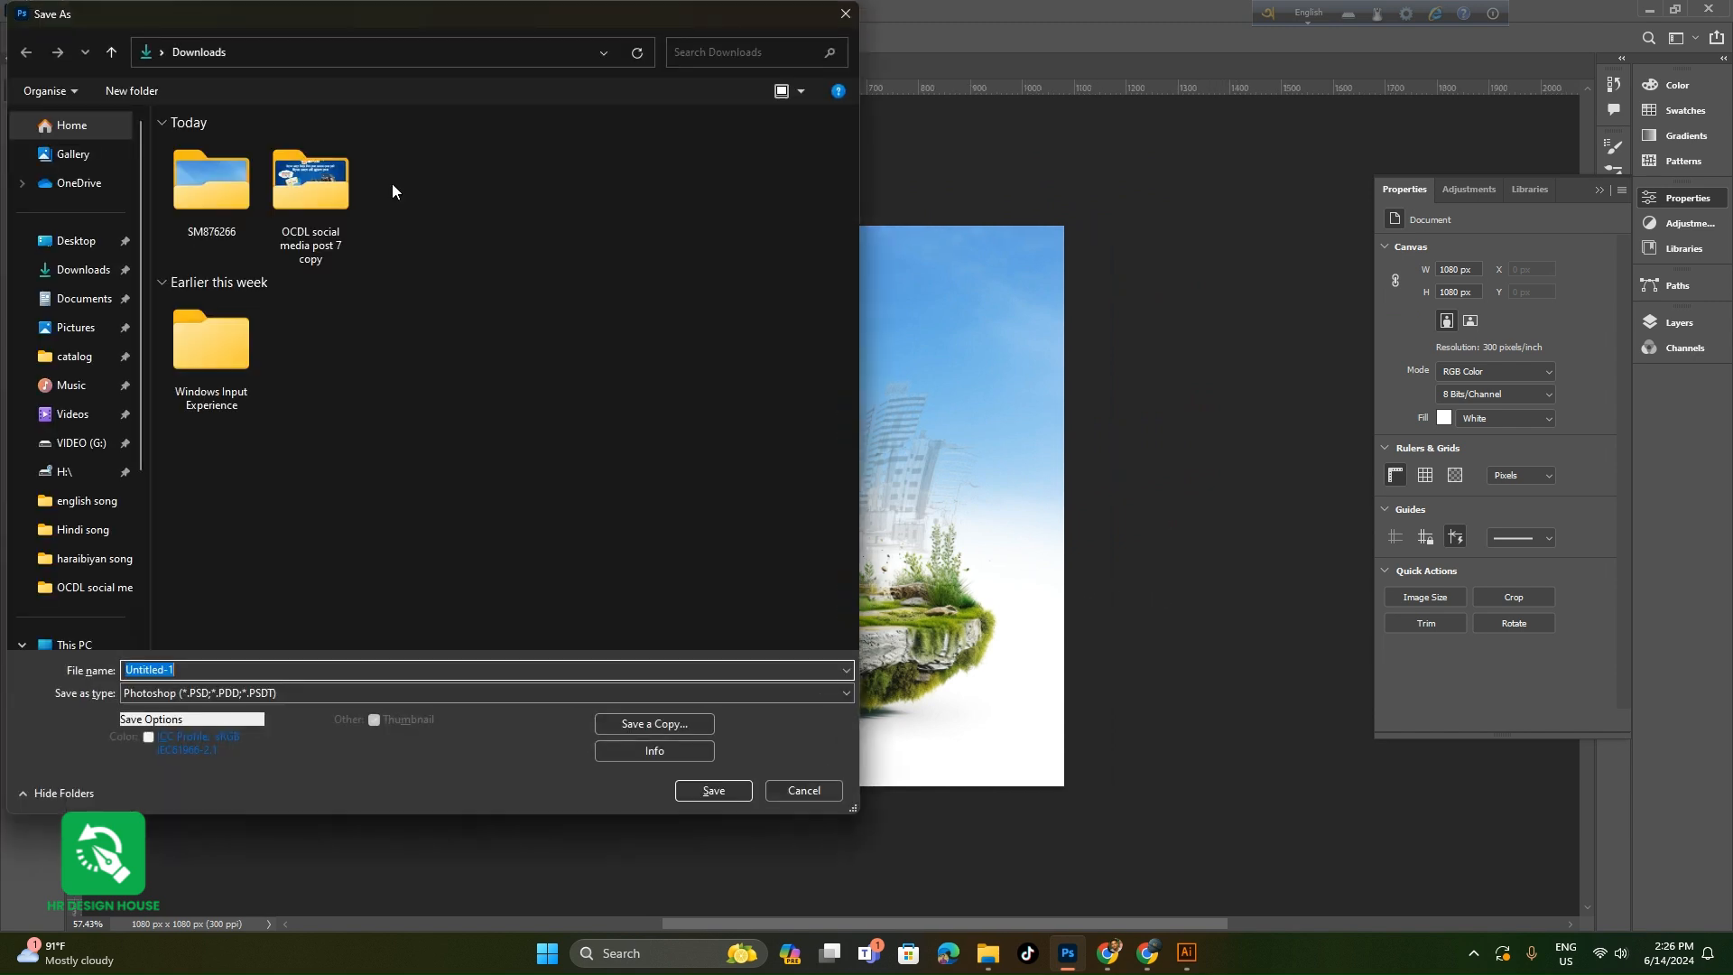
{"action": "double_click", "coordinate": [219, 197]}
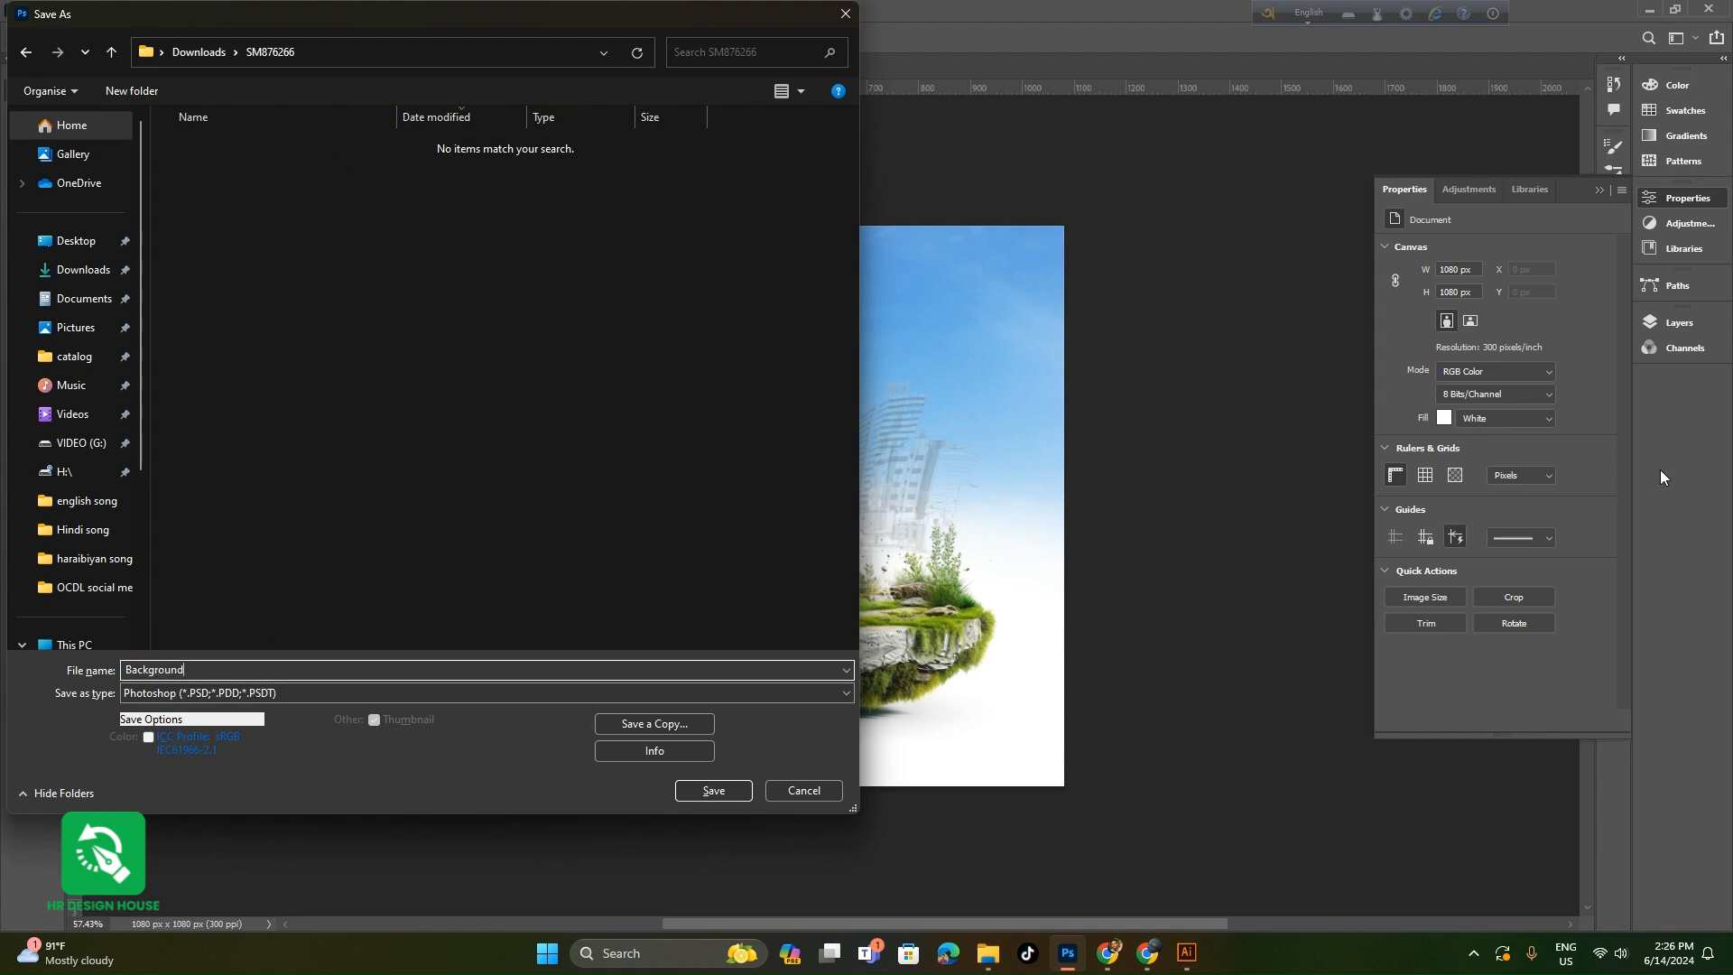
{"action": "key", "text": "Return"}
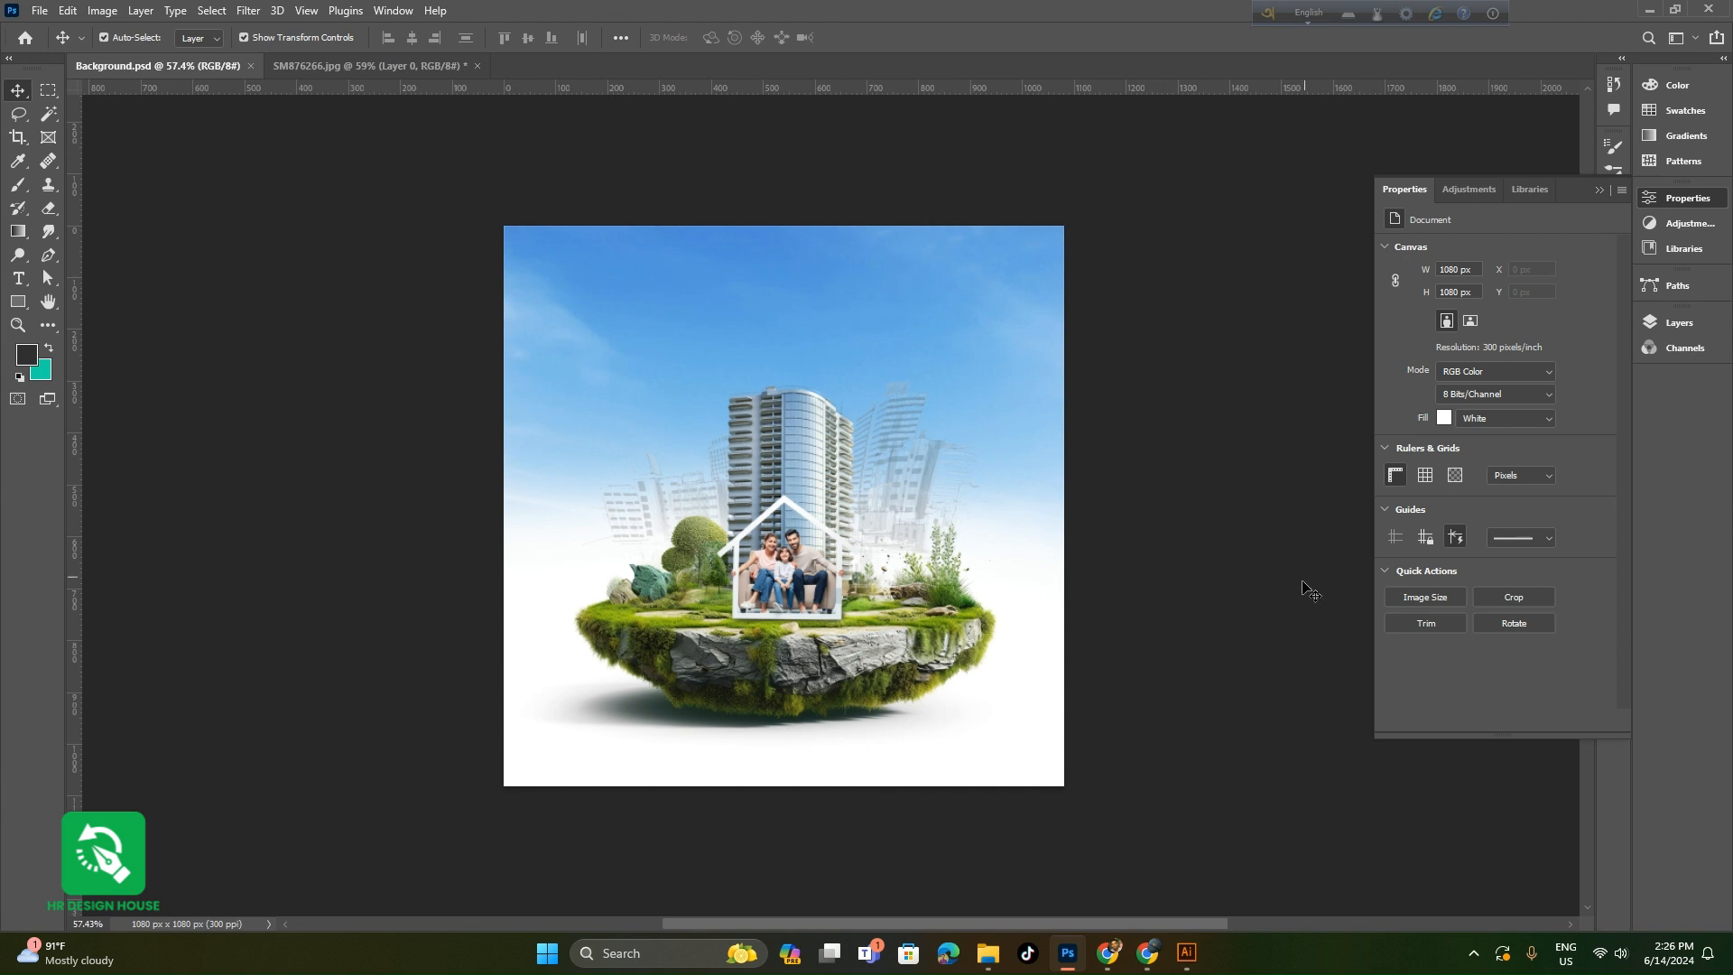
- Switch to Illustrator and create a new 1080 x 1080 px RGB document at 300 ppi with one artboard
{"action": "left_click", "coordinate": [1186, 952]}
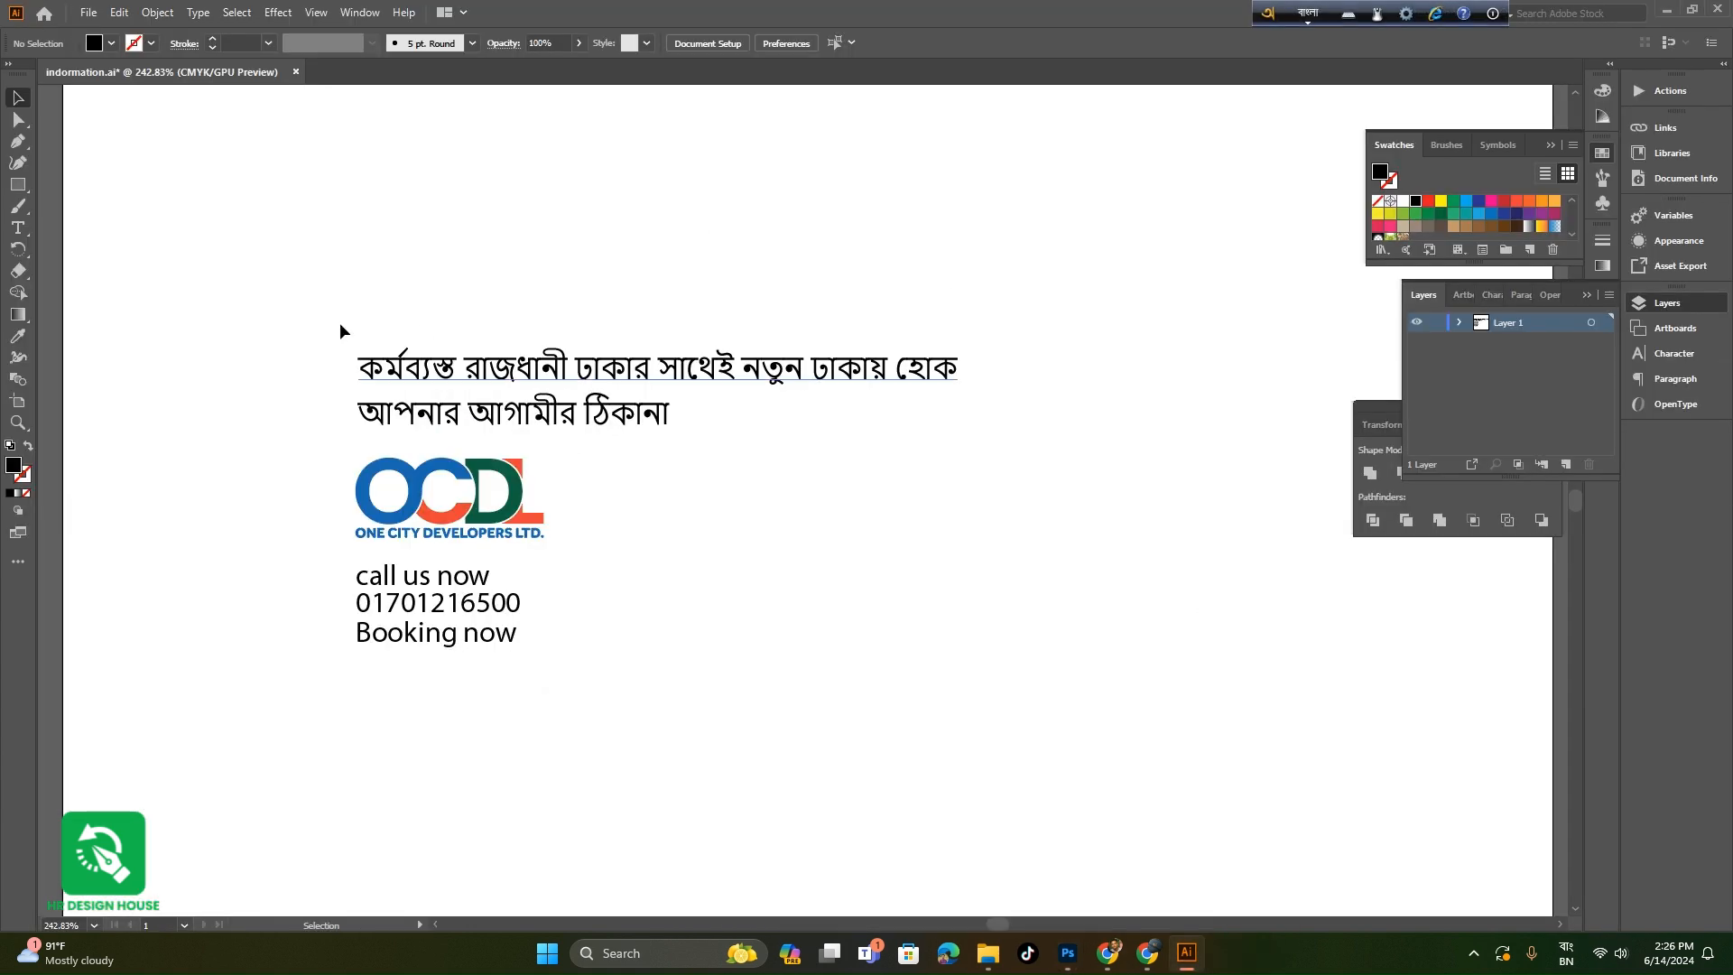
{"action": "left_click_drag", "start_coordinate": [981, 572], "coordinate": [809, 577]}
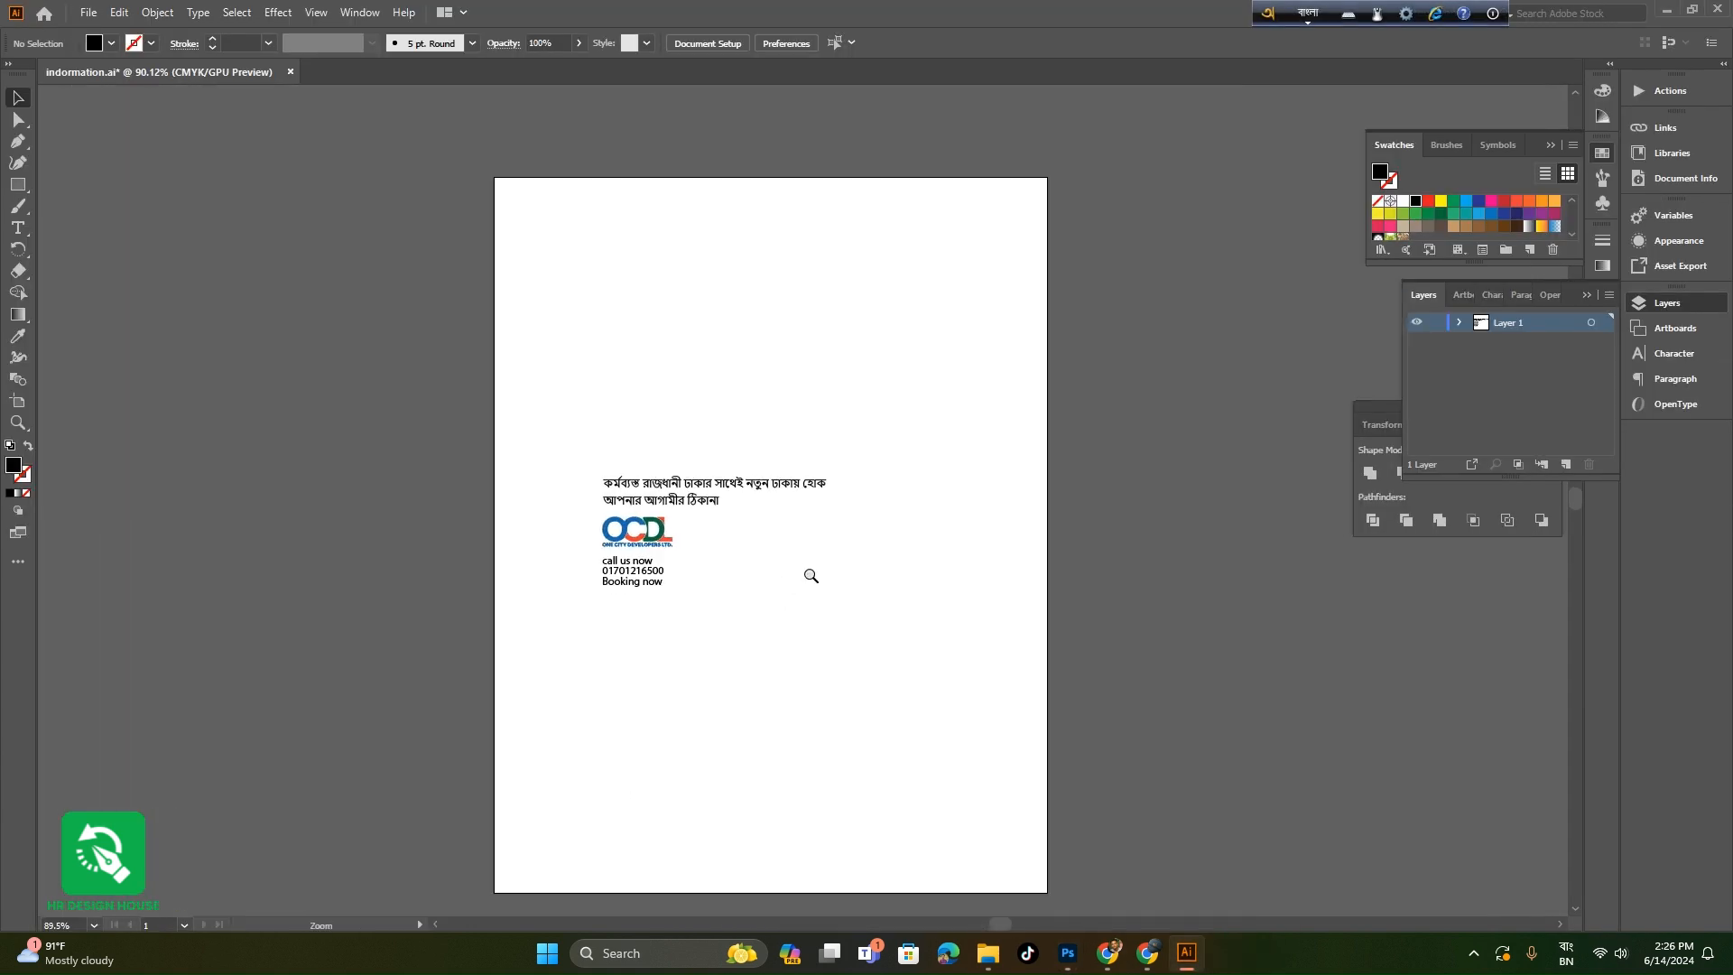
{"action": "left_click_drag", "start_coordinate": [930, 709], "coordinate": [884, 695]}
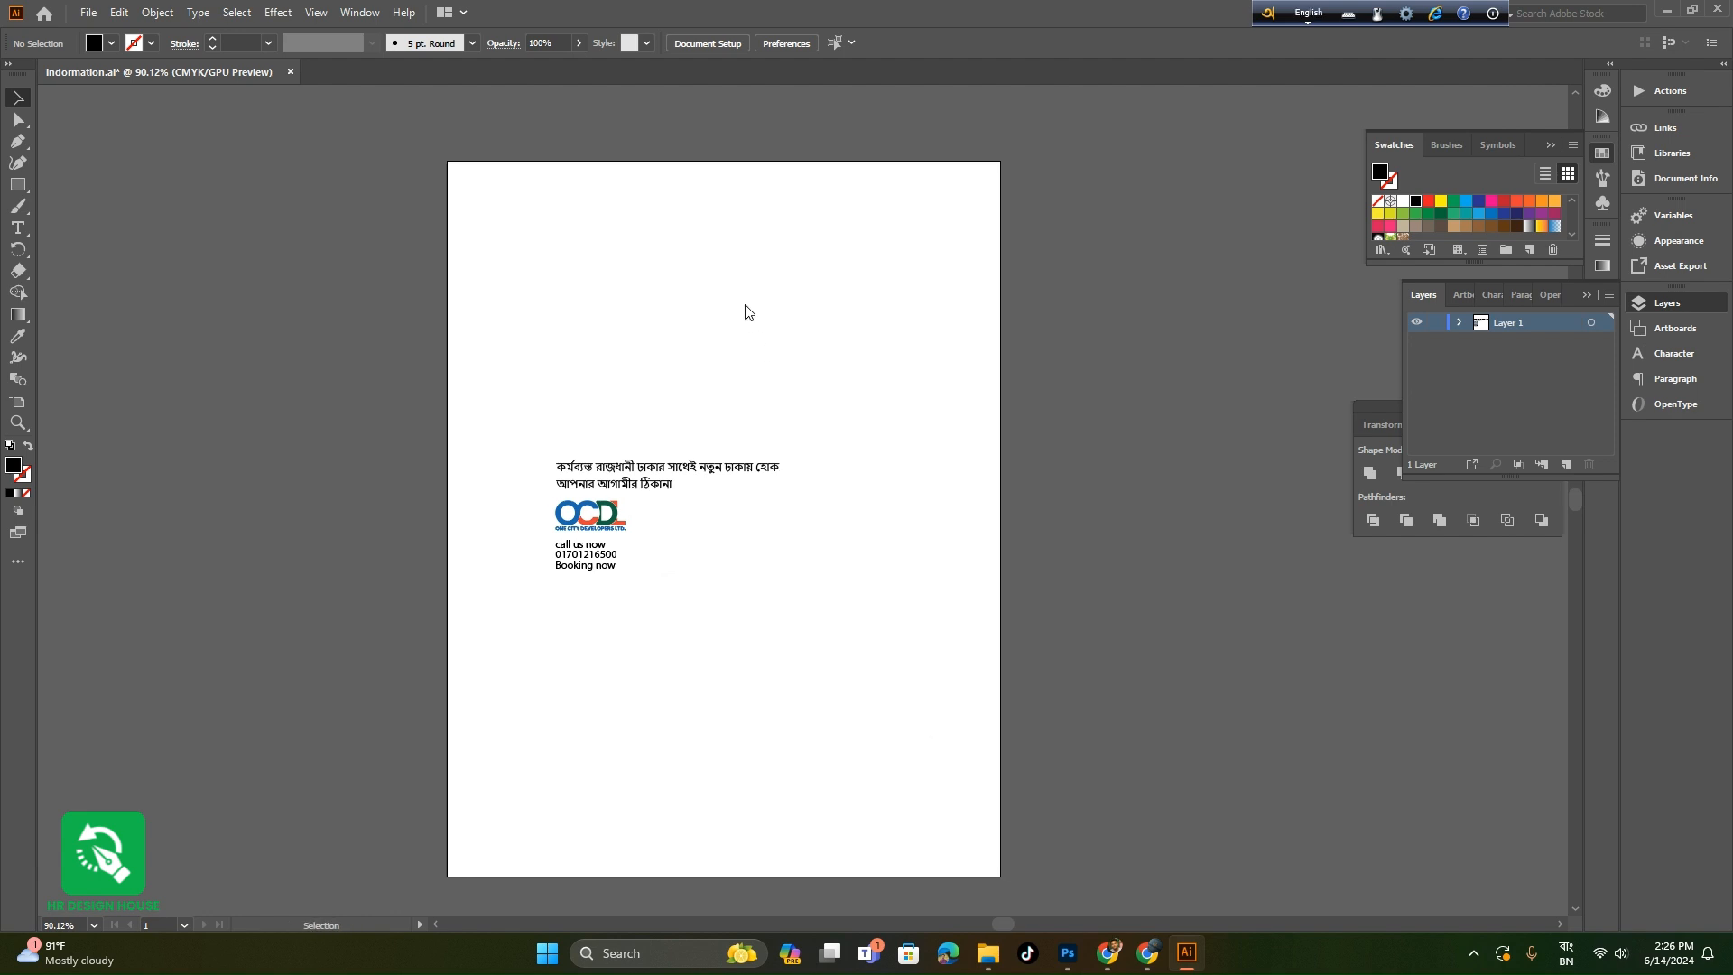
{"action": "key", "text": "ctrl+n"}
{"action": "left_click", "coordinate": [678, 569]}
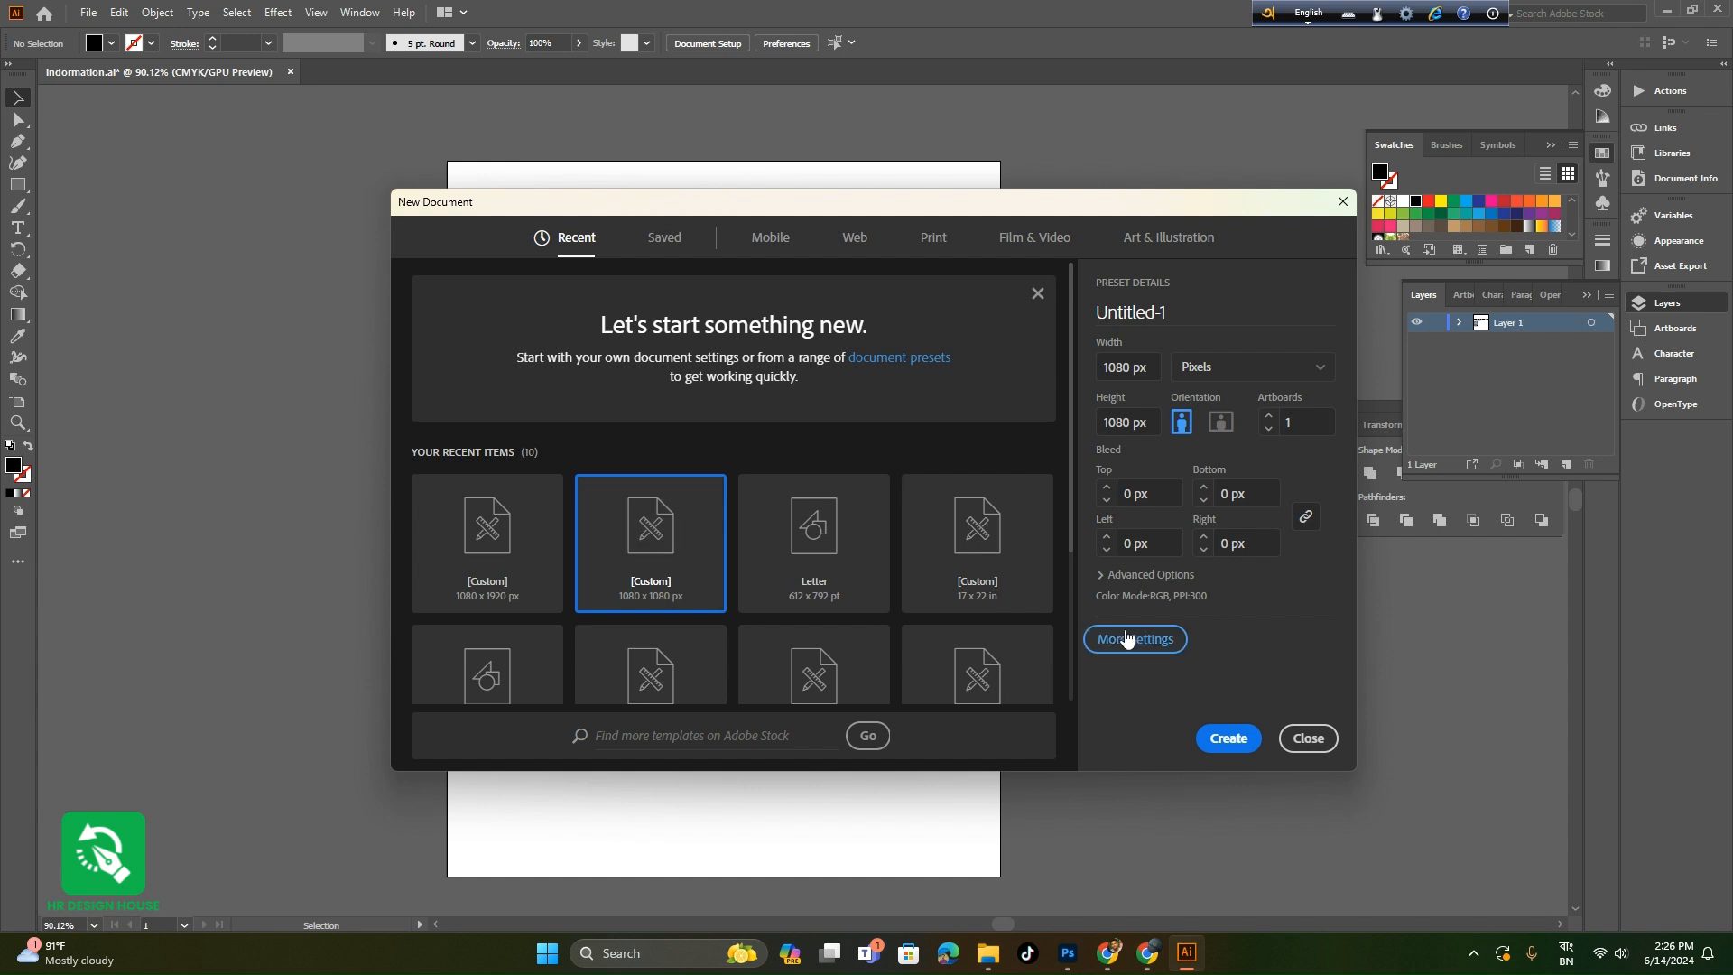
{"action": "left_click", "coordinate": [1133, 640]}
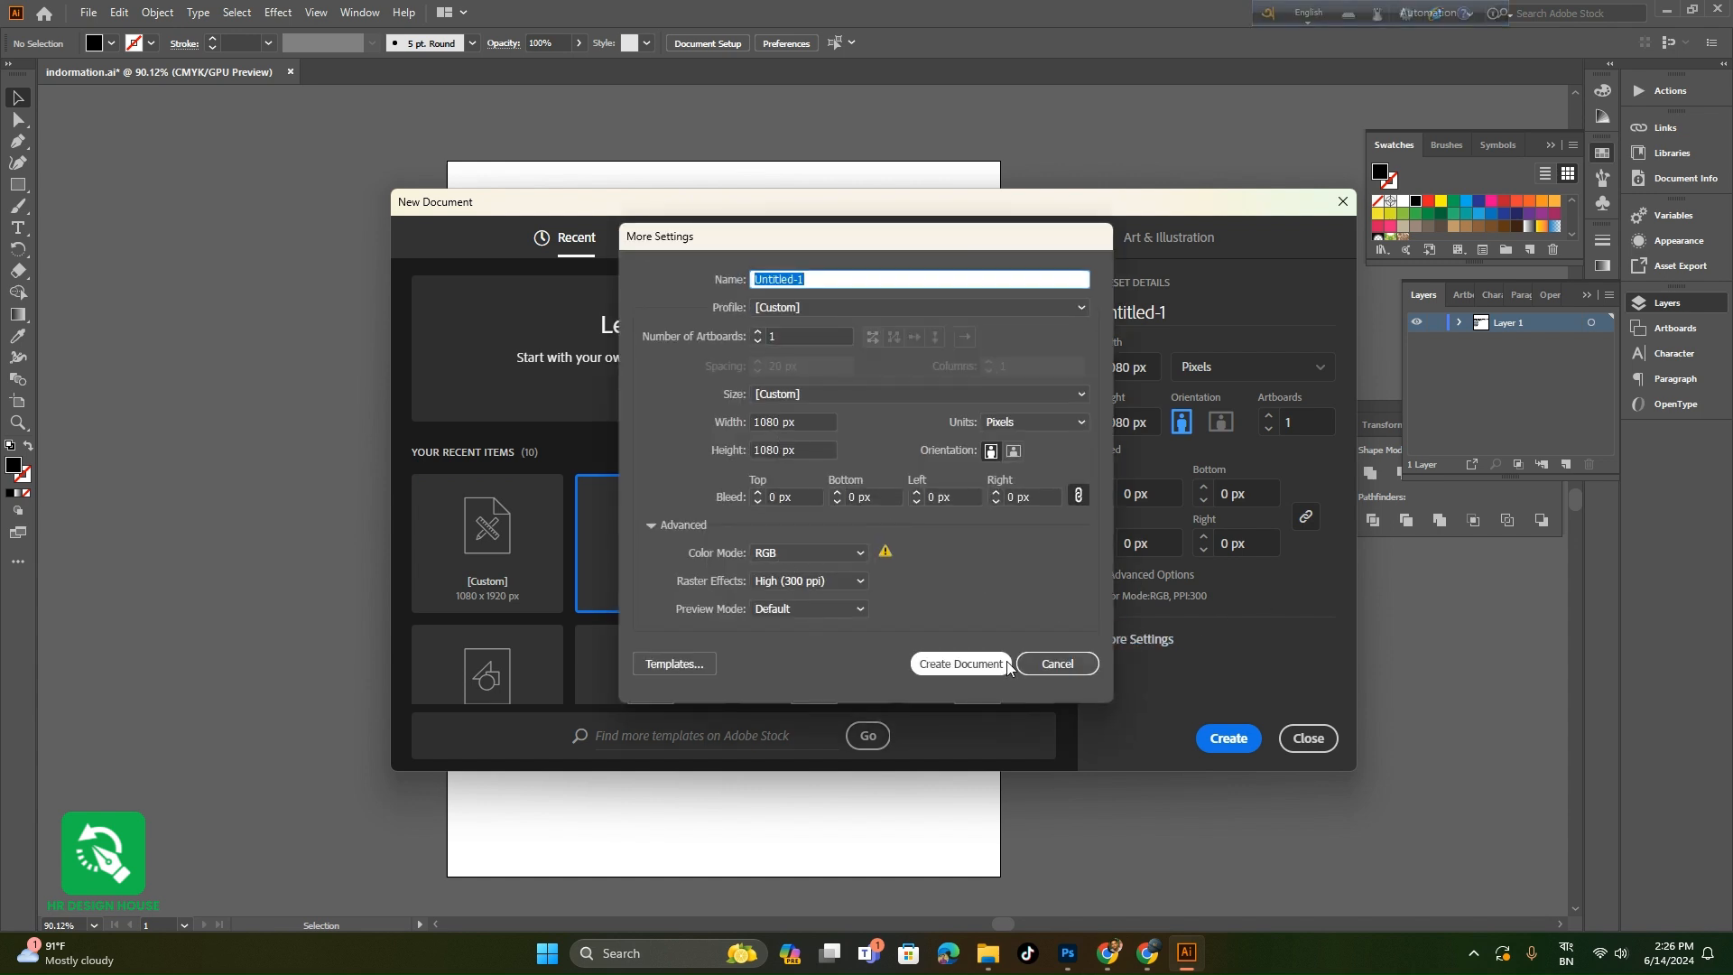
{"action": "left_click", "coordinate": [974, 667]}
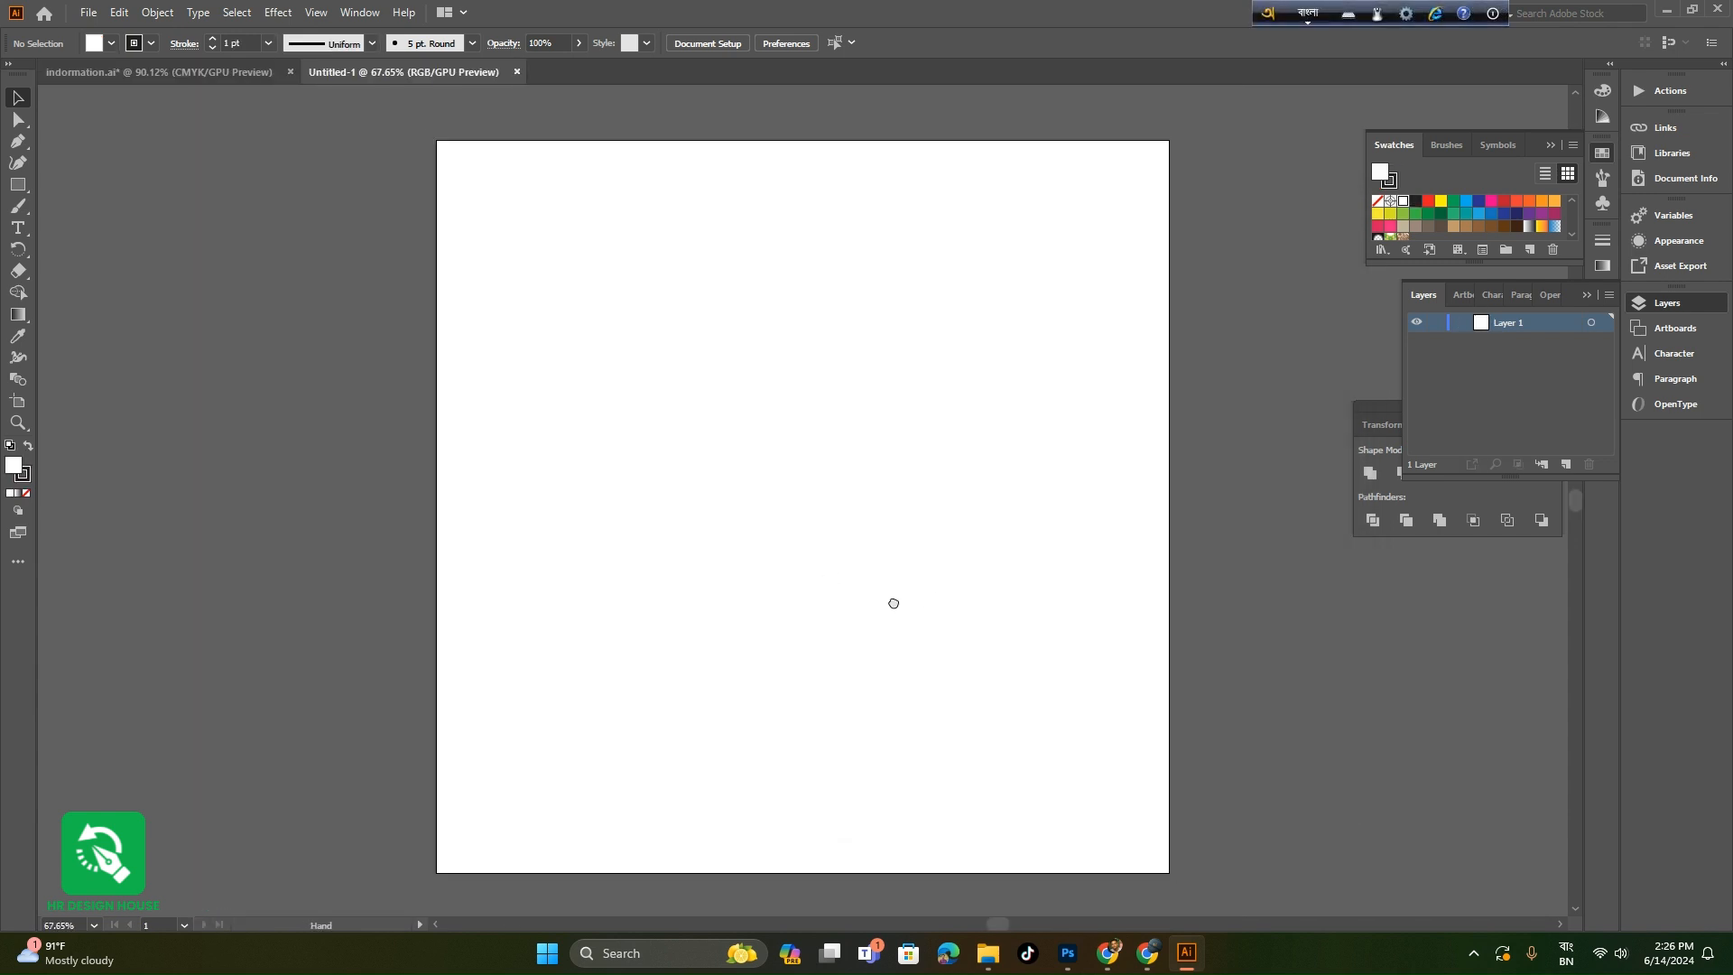
- Place the Background PSD from the SM876266 folder on the artboard and scale it to fill the full 1080 x 1080 px
{"action": "left_click", "coordinate": [988, 953]}
{"action": "left_click_drag", "start_coordinate": [436, 182], "coordinate": [1108, 836]}
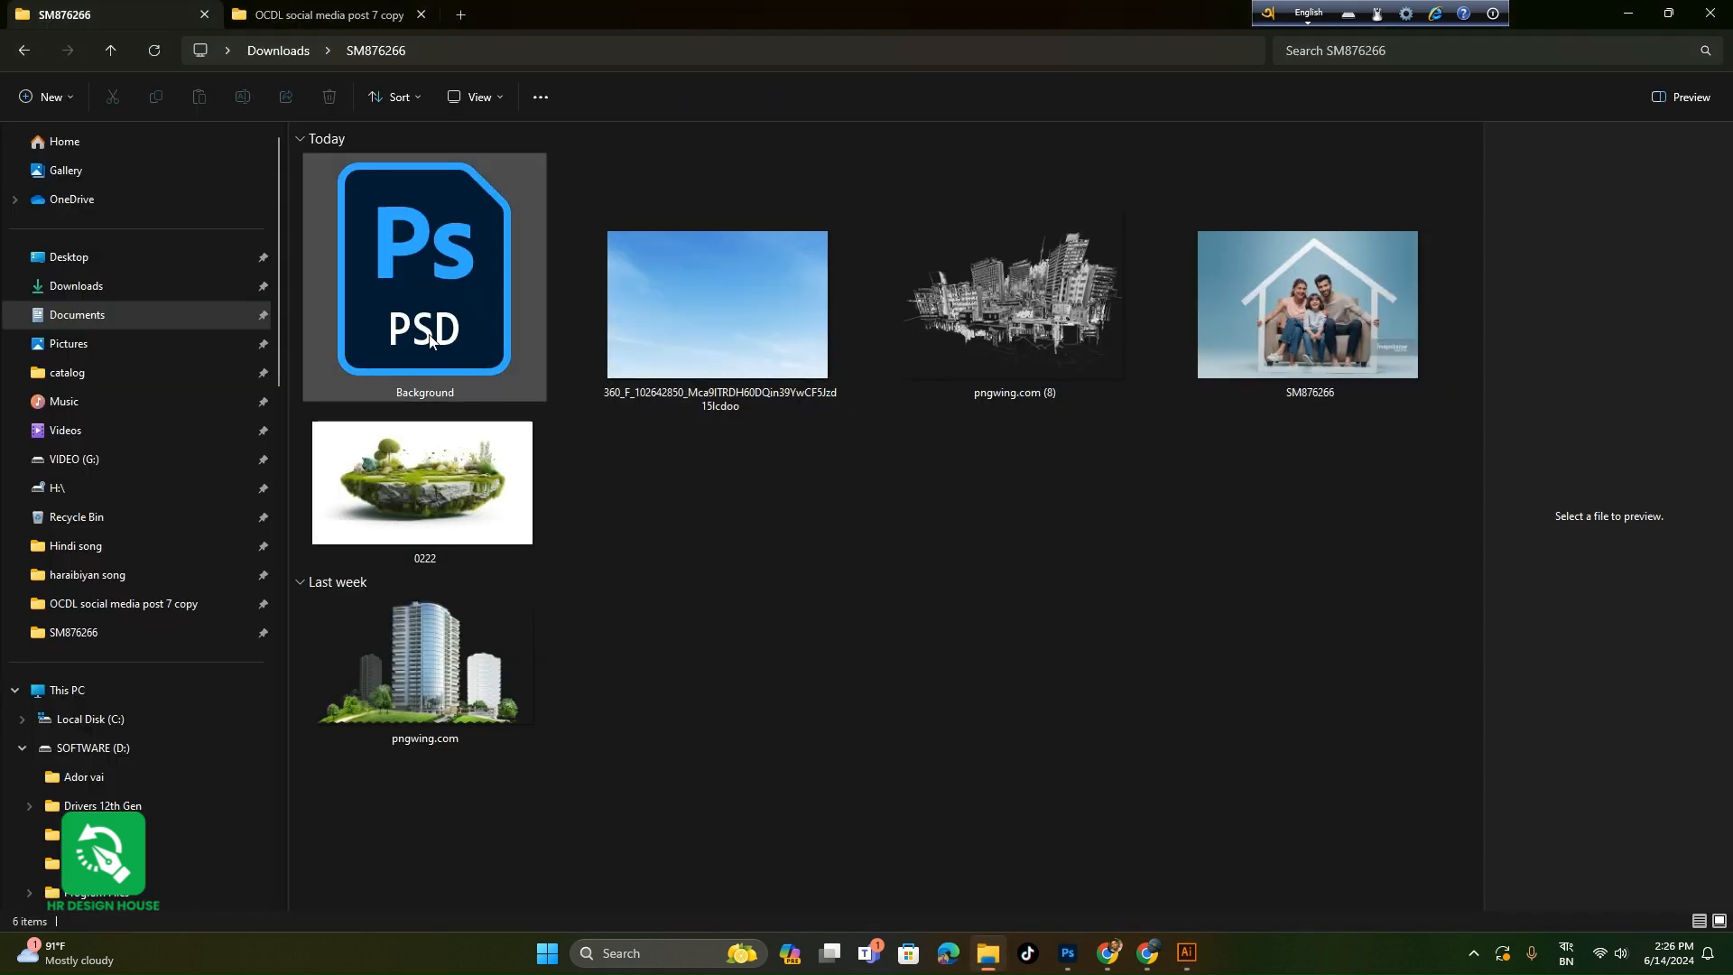
{"action": "left_click_drag", "start_coordinate": [430, 334], "coordinate": [847, 588]}
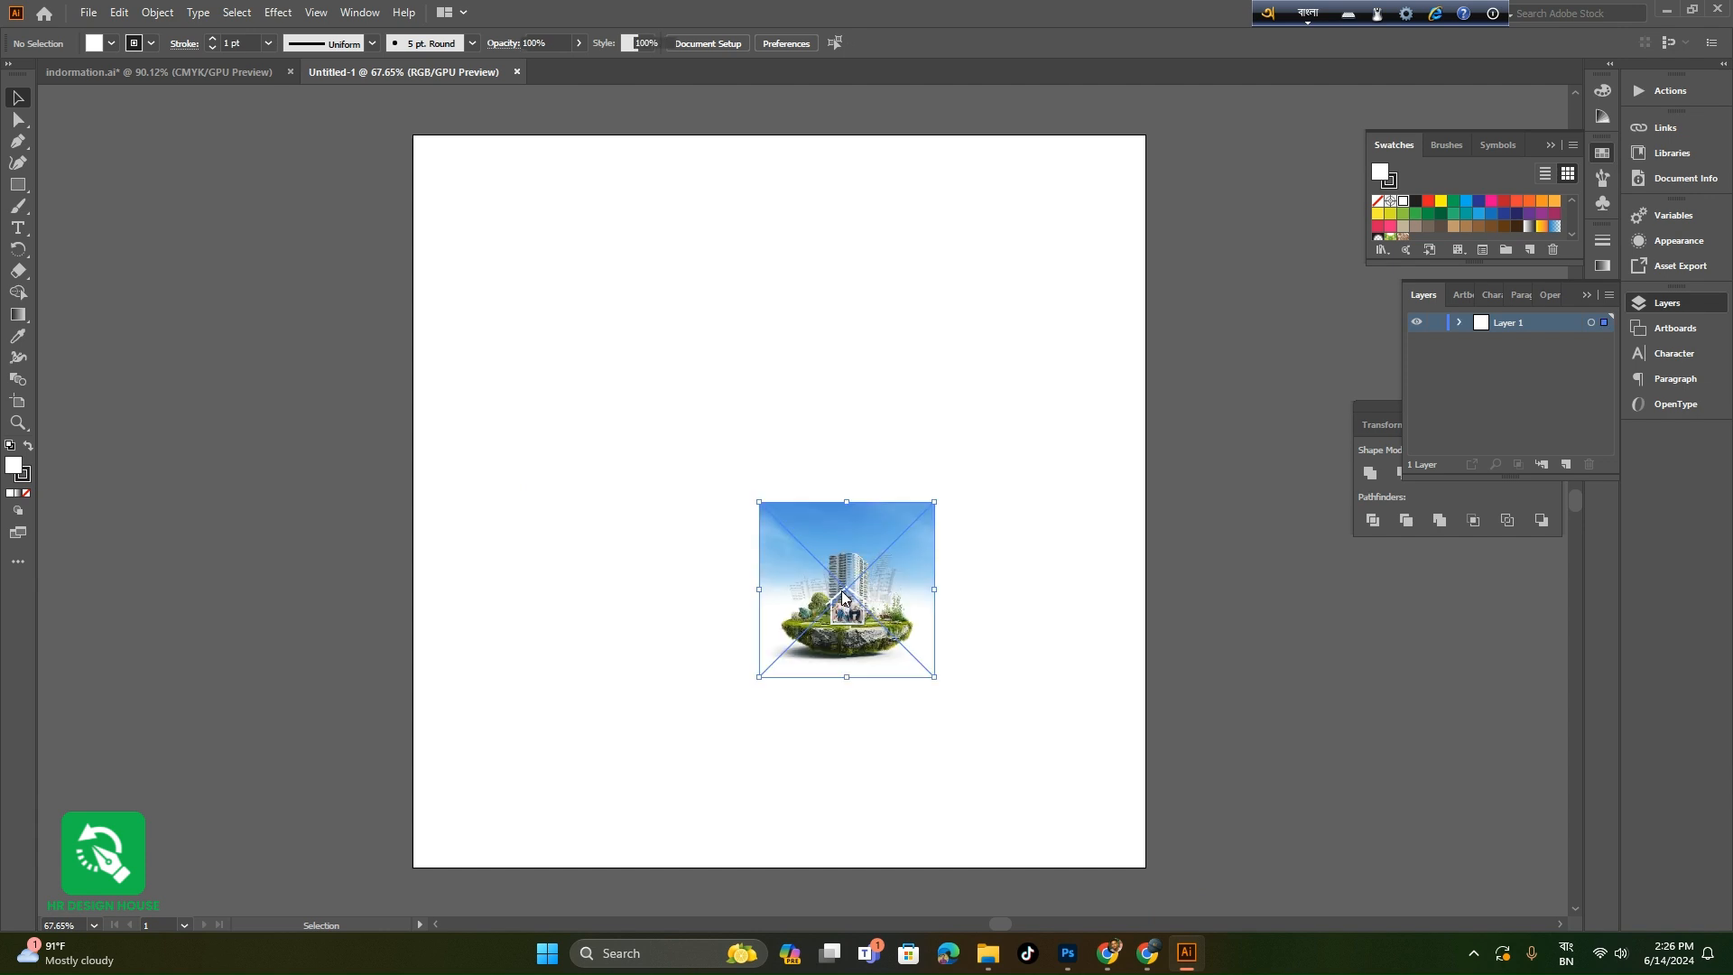
{"action": "left_click_drag", "start_coordinate": [847, 501], "coordinate": [847, 134]}
{"action": "left_click_drag", "start_coordinate": [575, 677], "coordinate": [421, 868]}
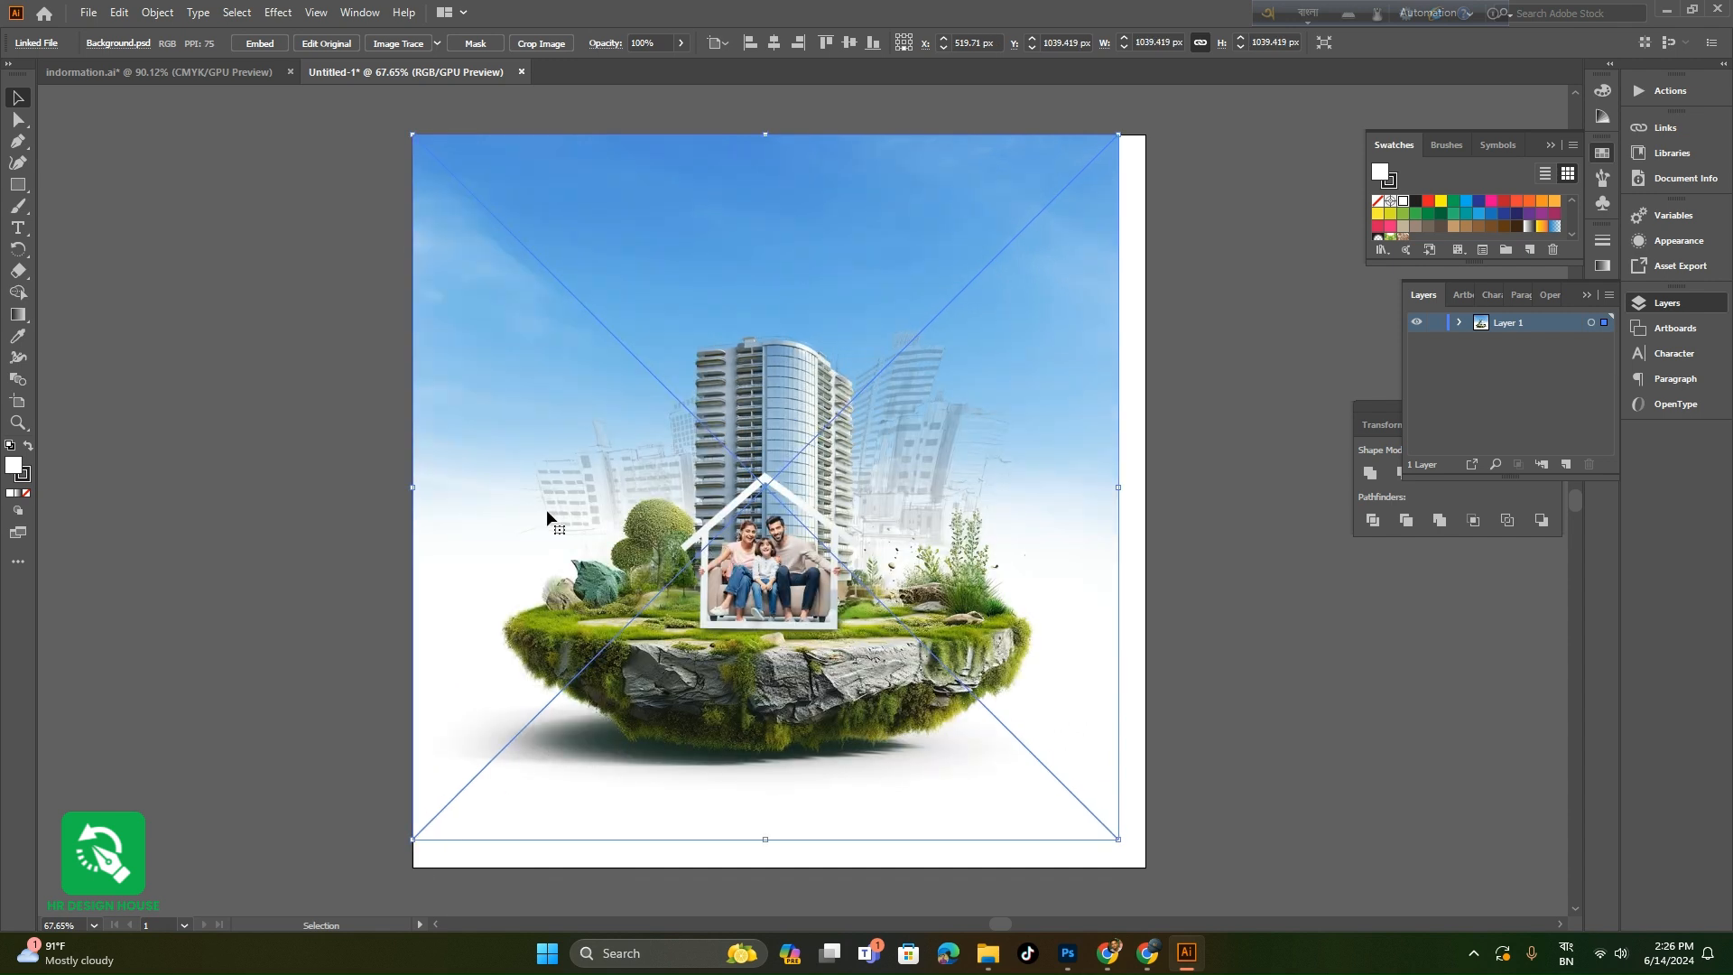
{"action": "left_click_drag", "start_coordinate": [1121, 843], "coordinate": [1187, 881]}
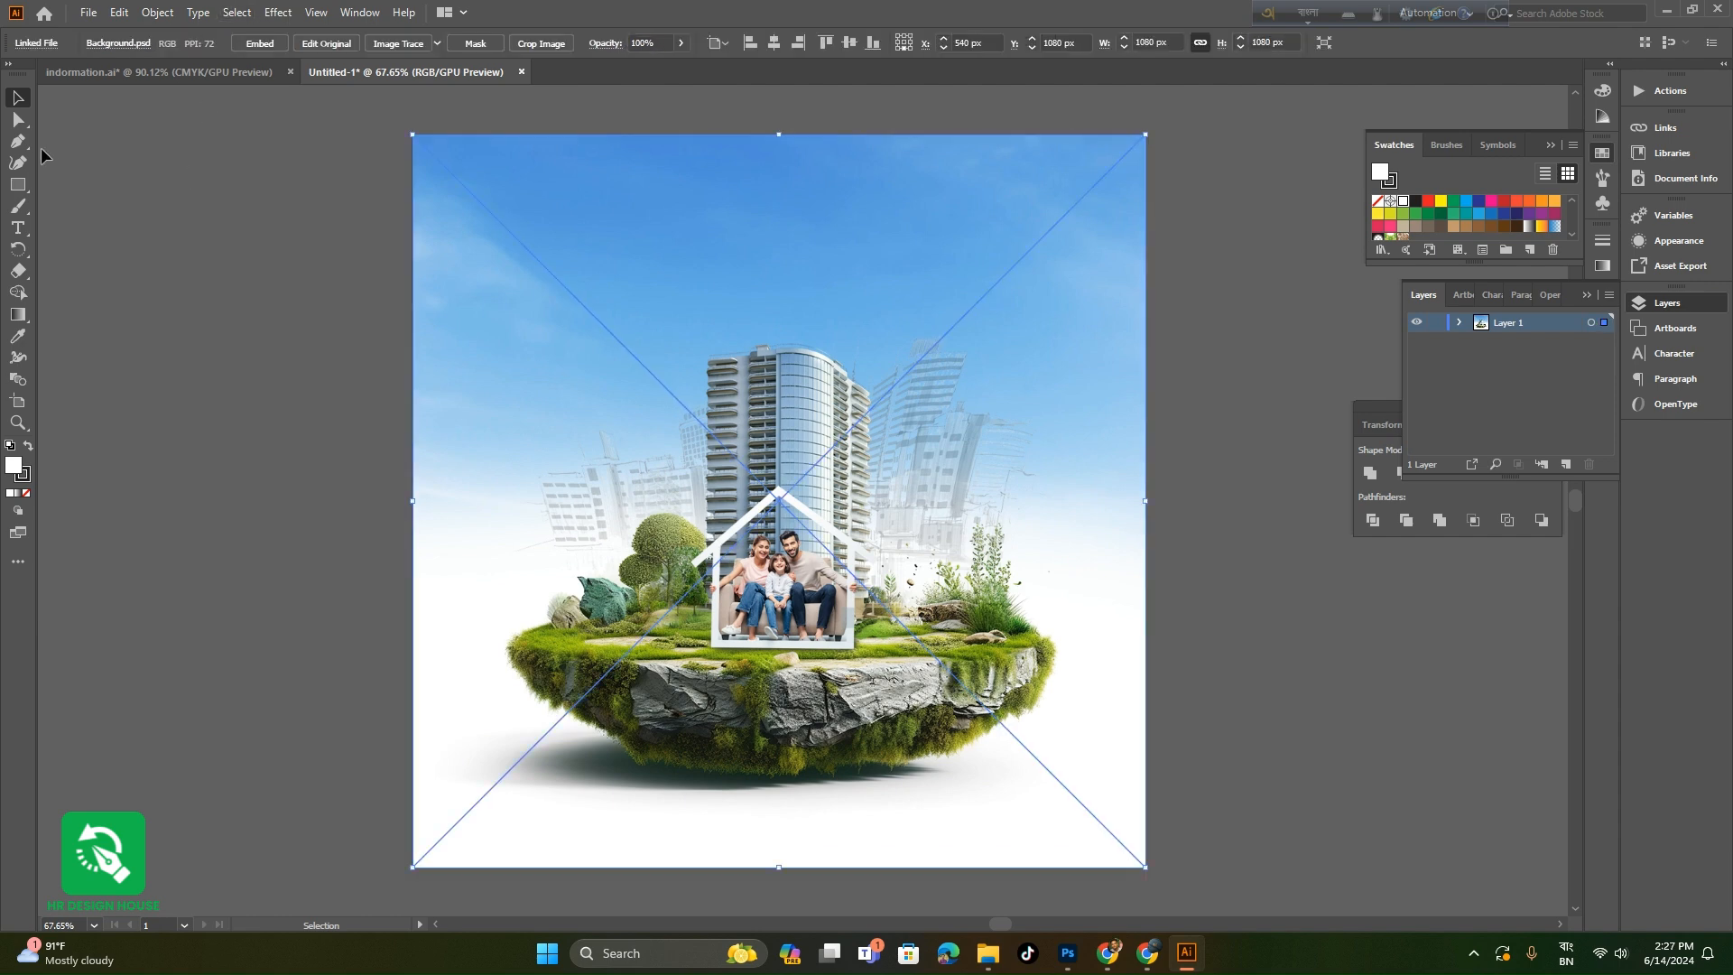
- Draw a 1080 x 1080 px rectangle over the artboard and offset its path by -40 px with miter joins
{"action": "left_click", "coordinate": [17, 186]}
{"action": "left_click_drag", "start_coordinate": [411, 134], "coordinate": [1146, 867]}
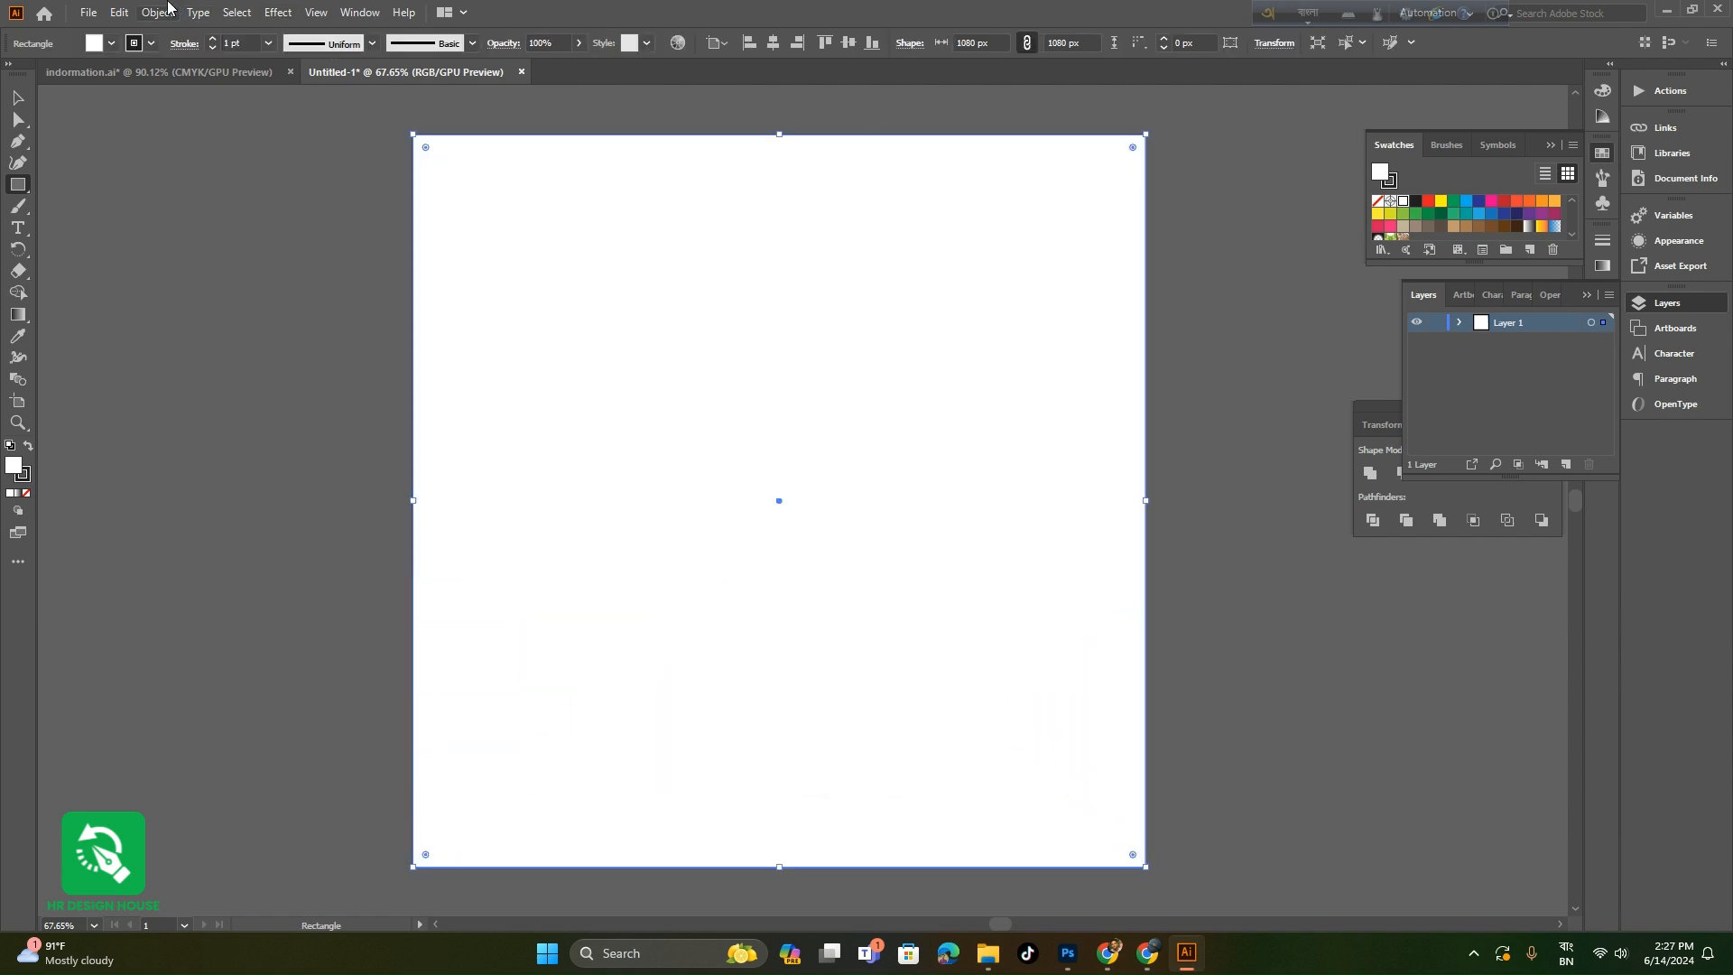
{"action": "left_click", "coordinate": [166, 11]}
{"action": "mouse_move", "coordinate": [307, 449]}
{"action": "left_click", "coordinate": [453, 519]}
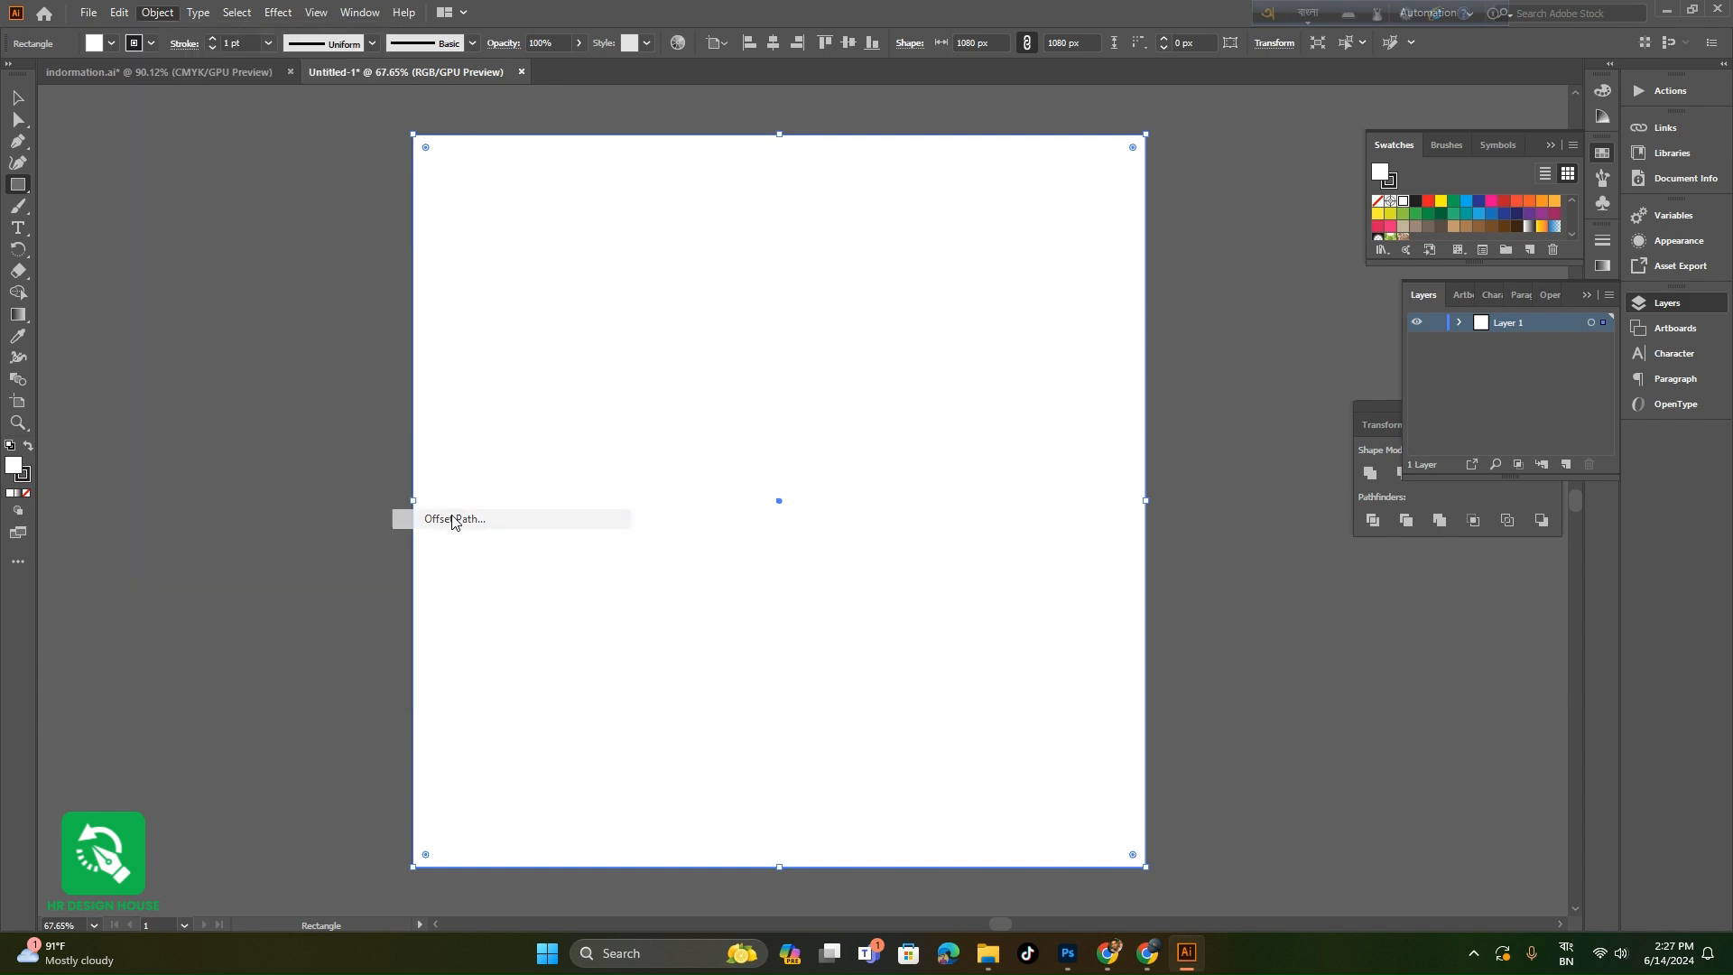
{"action": "left_click_drag", "start_coordinate": [143, 18], "coordinate": [201, 232]}
{"action": "left_click", "coordinate": [85, 372]}
{"action": "scroll", "coordinate": [170, 272], "scroll_direction": "down", "scroll_amount": 12}
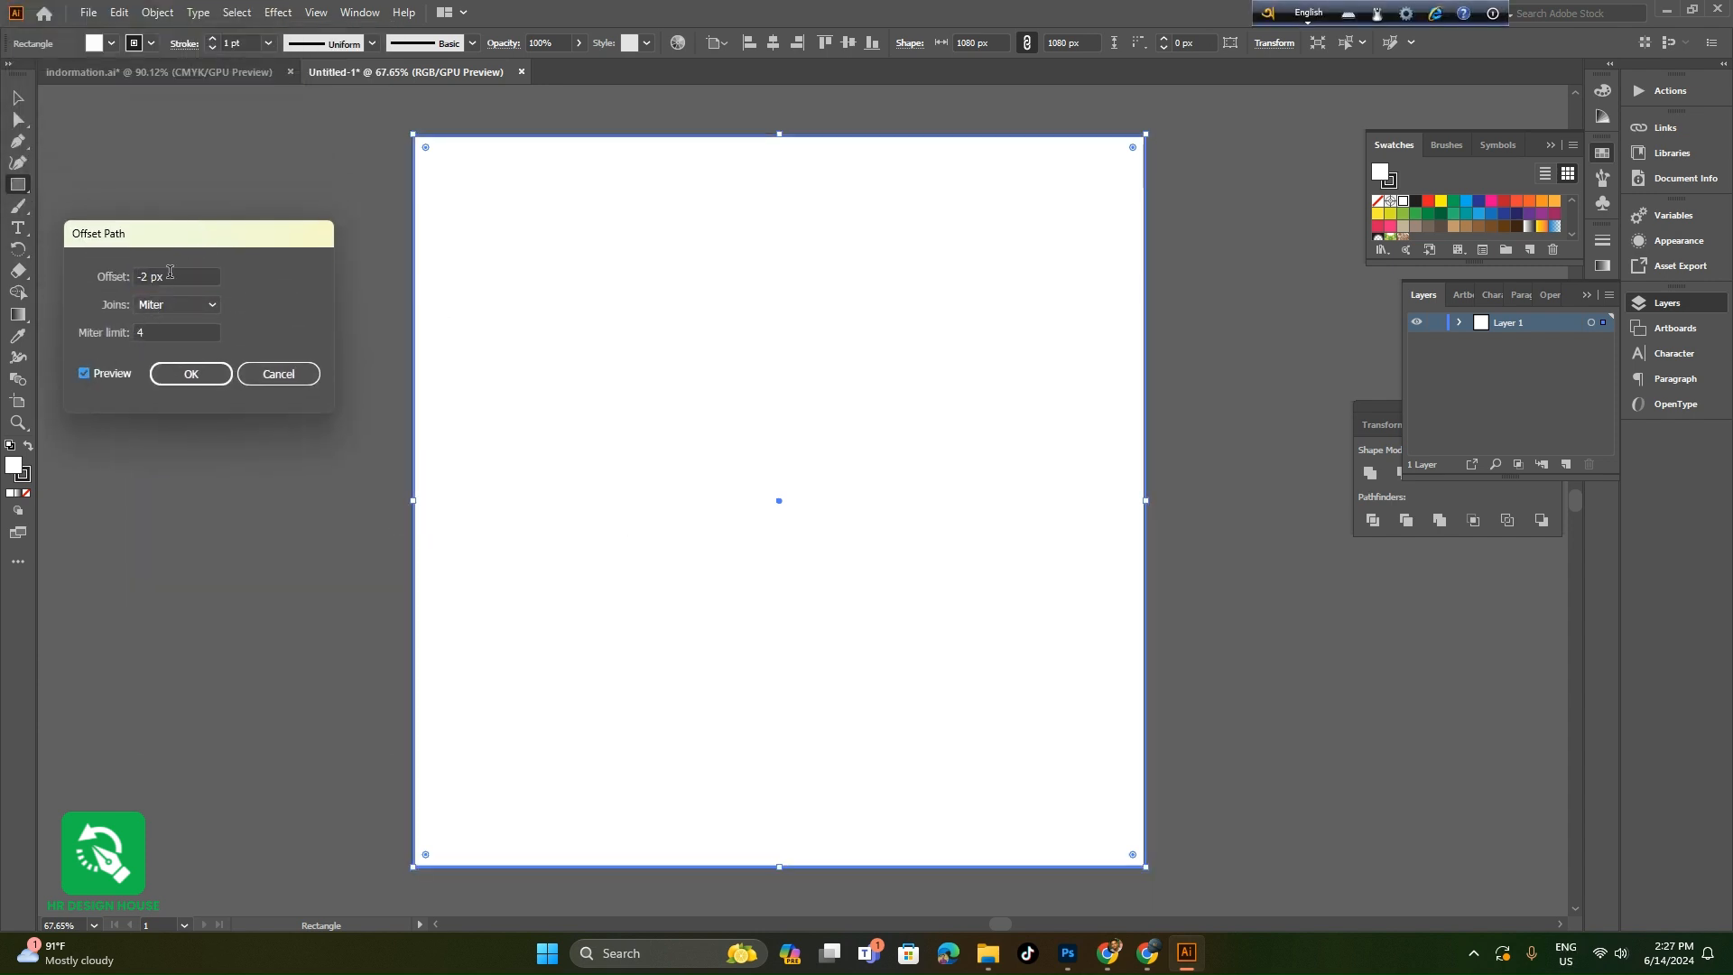
{"action": "scroll", "coordinate": [169, 273], "scroll_direction": "down", "scroll_amount": 20}
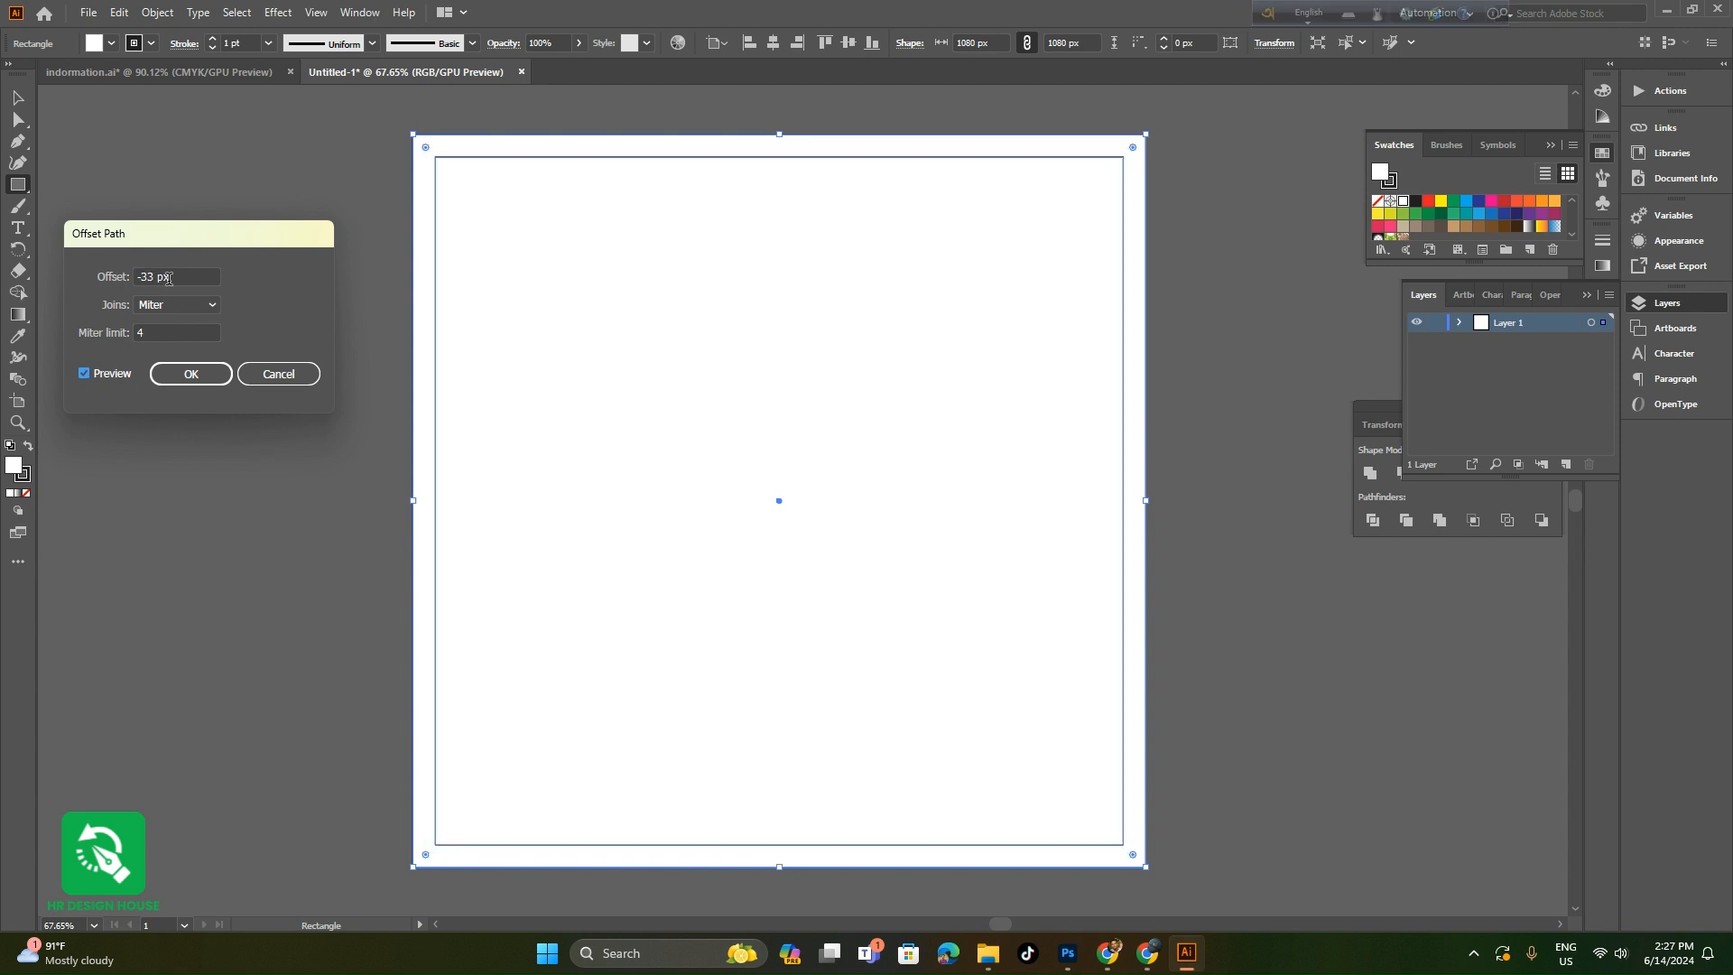
{"action": "scroll", "coordinate": [169, 279], "scroll_direction": "down", "scroll_amount": 2}
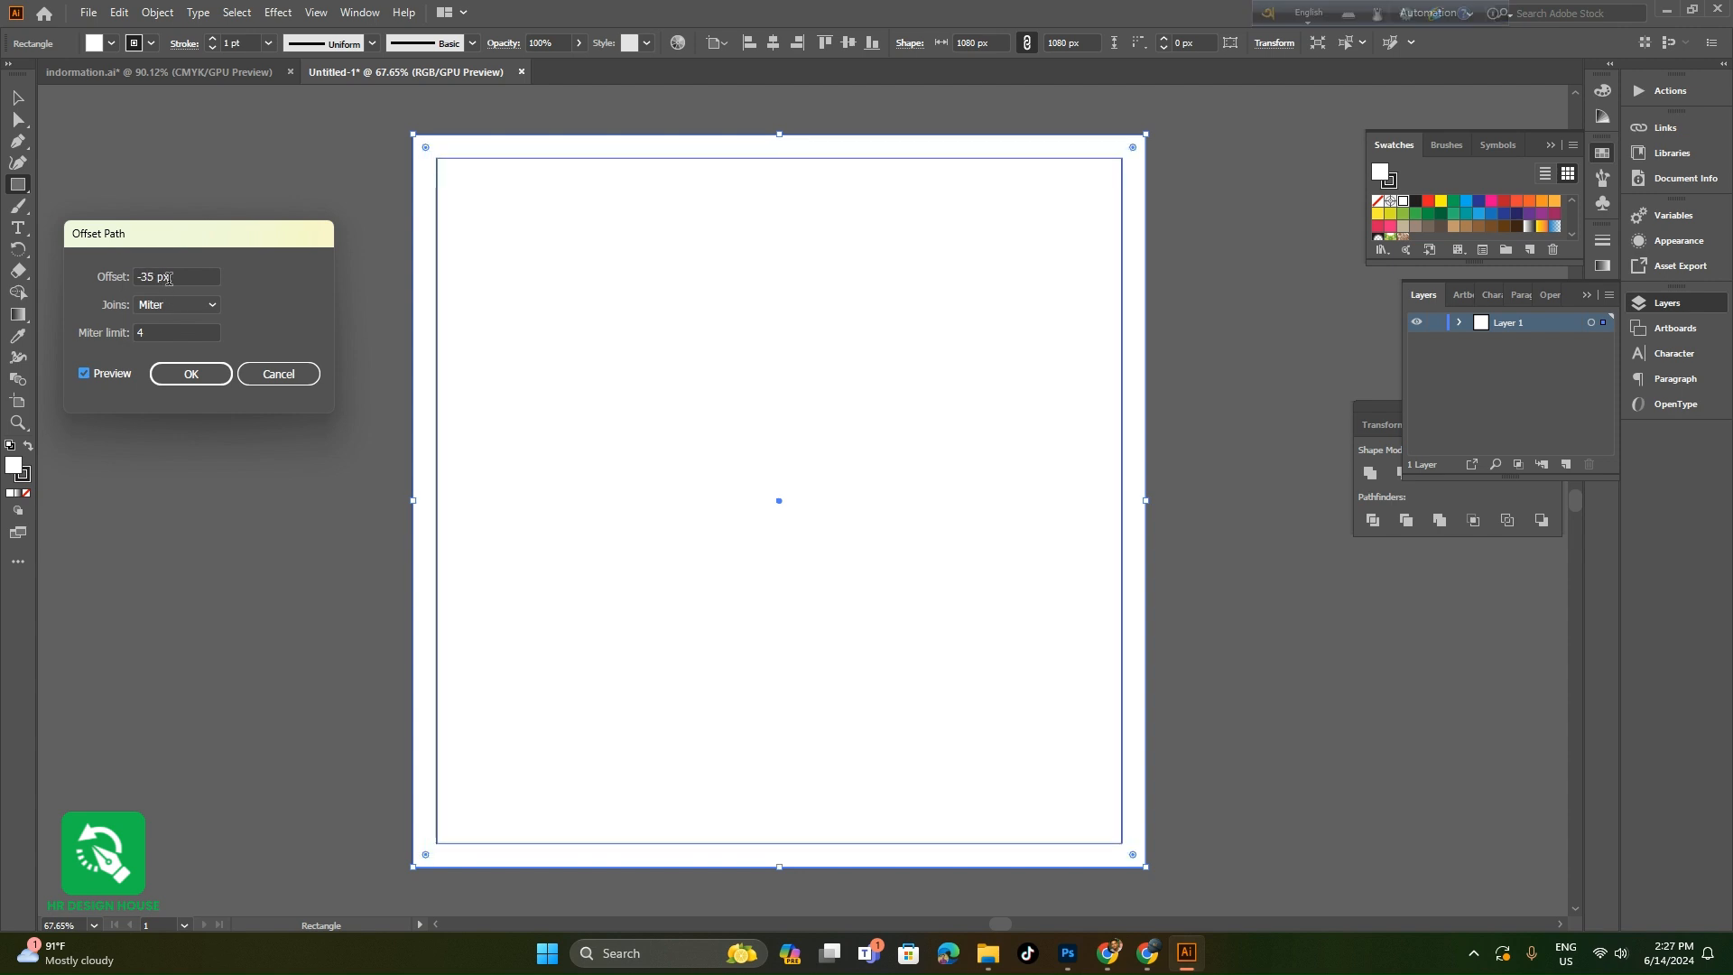
{"action": "scroll", "coordinate": [169, 278], "scroll_direction": "down", "scroll_amount": 2}
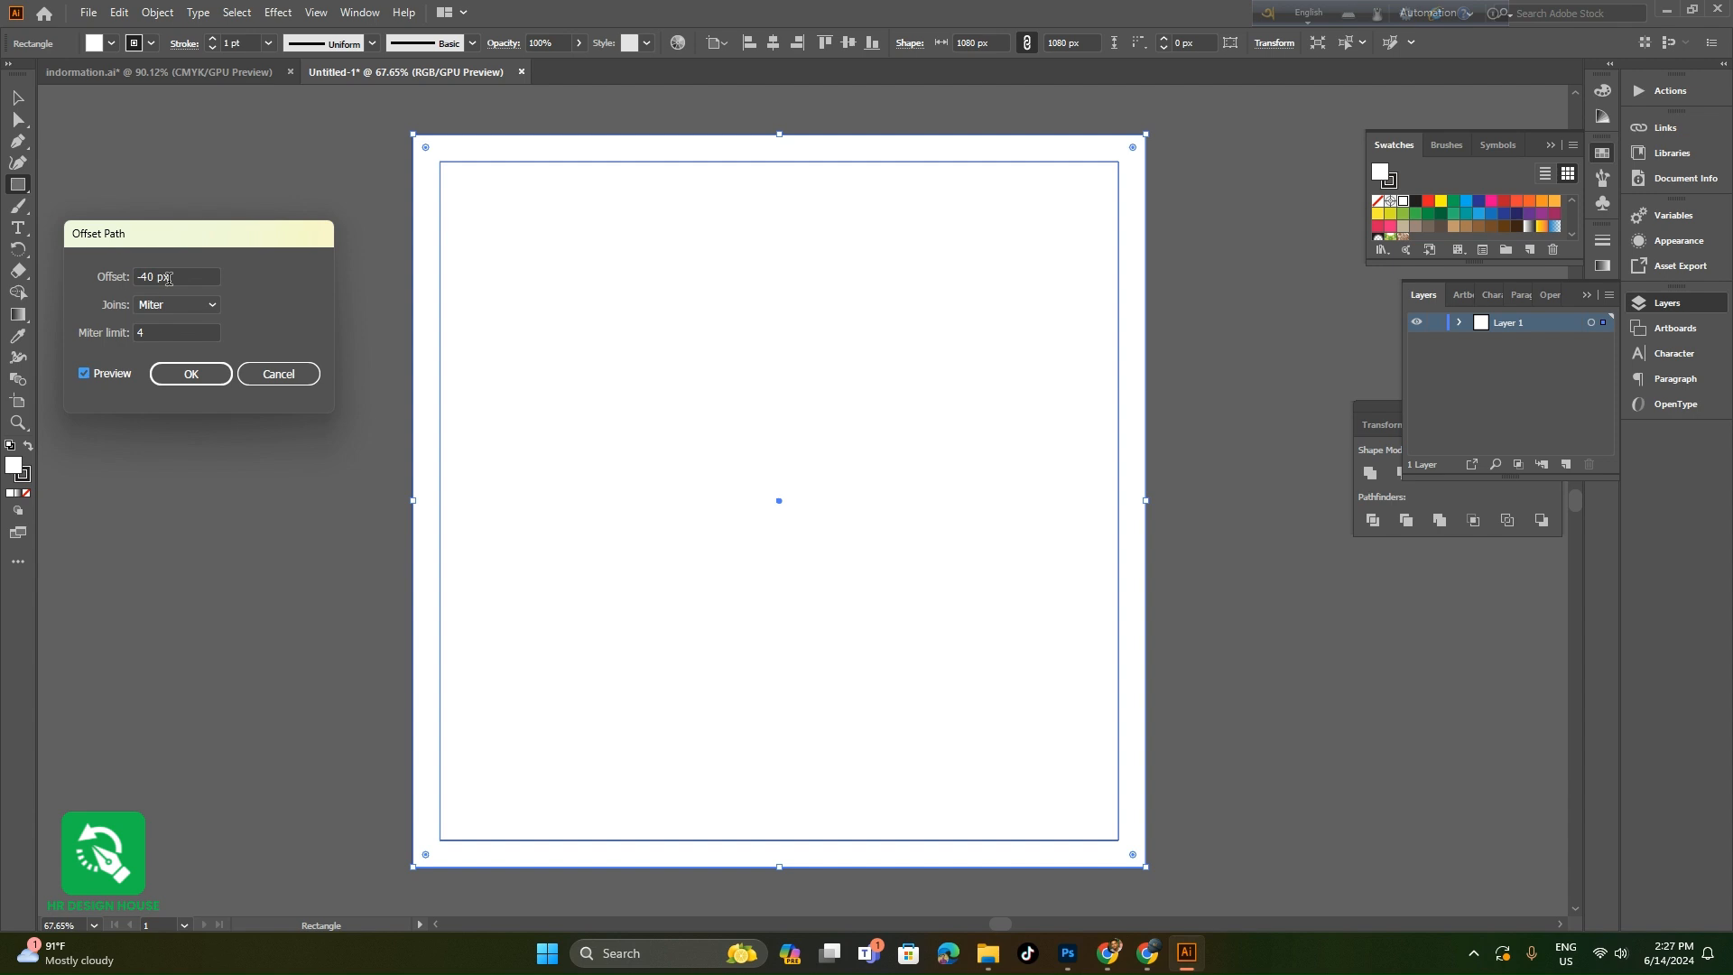
{"action": "left_click", "coordinate": [185, 374]}
- Convert the inset rectangle to margin guides and delete the full-size white rectangle covering the artwork
{"action": "right_click", "coordinate": [706, 404]}
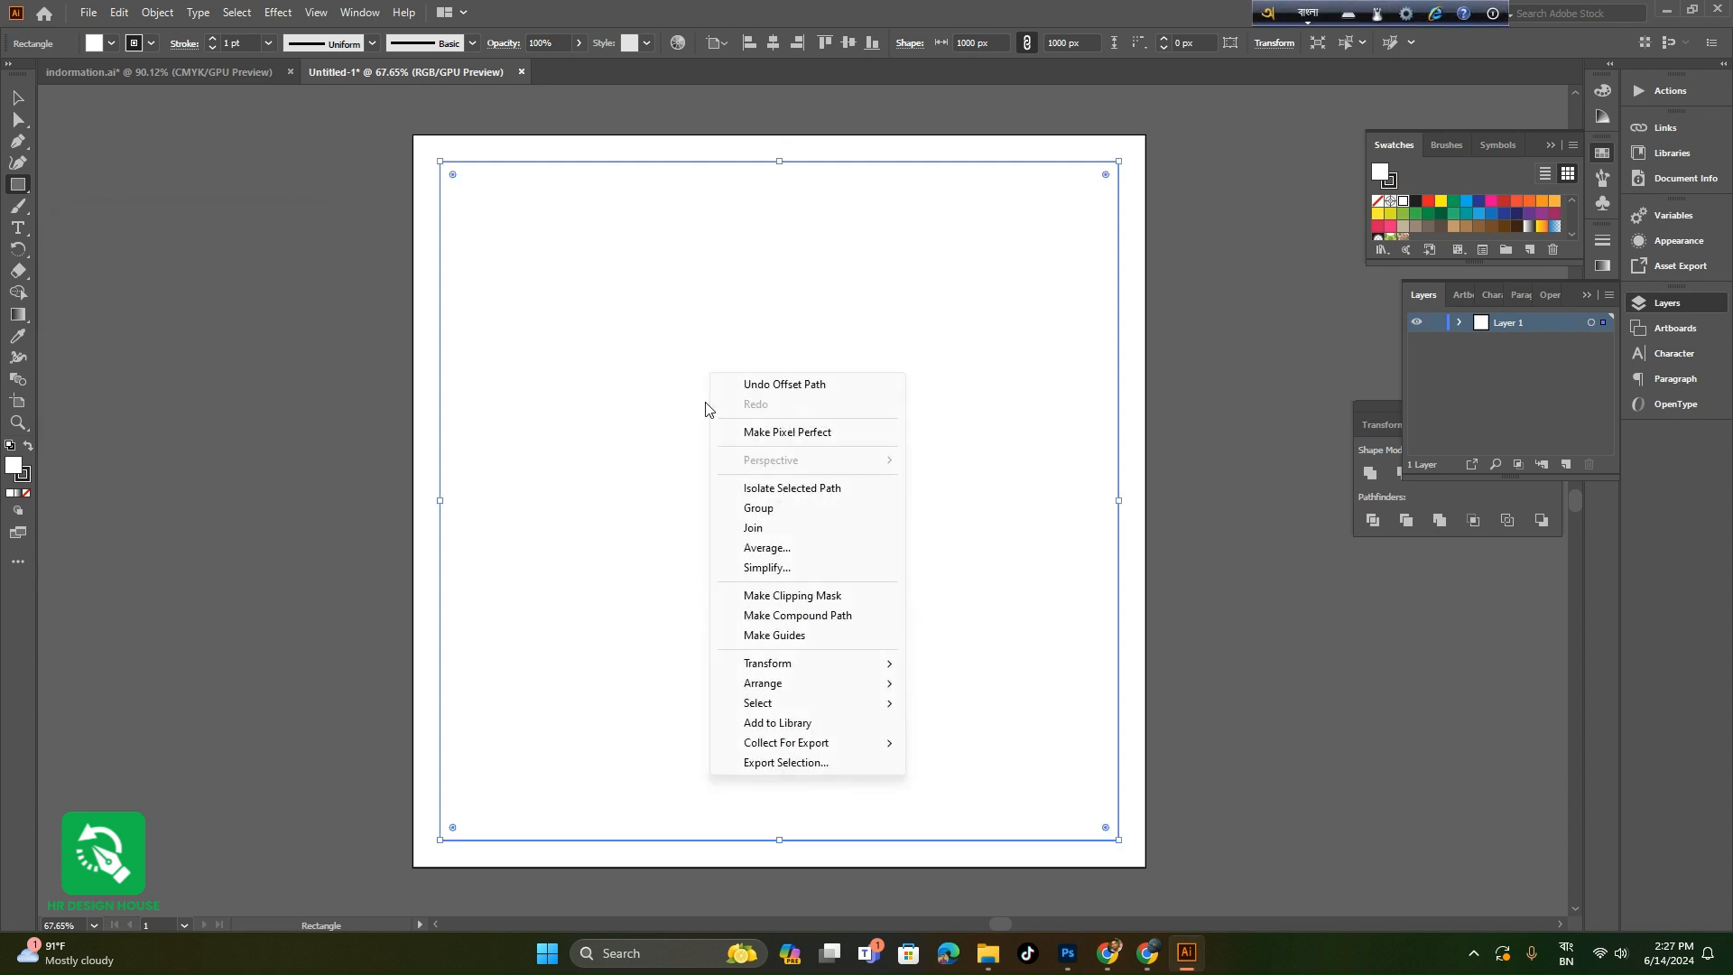
{"action": "left_click", "coordinate": [788, 642]}
{"action": "left_click", "coordinate": [659, 371]}
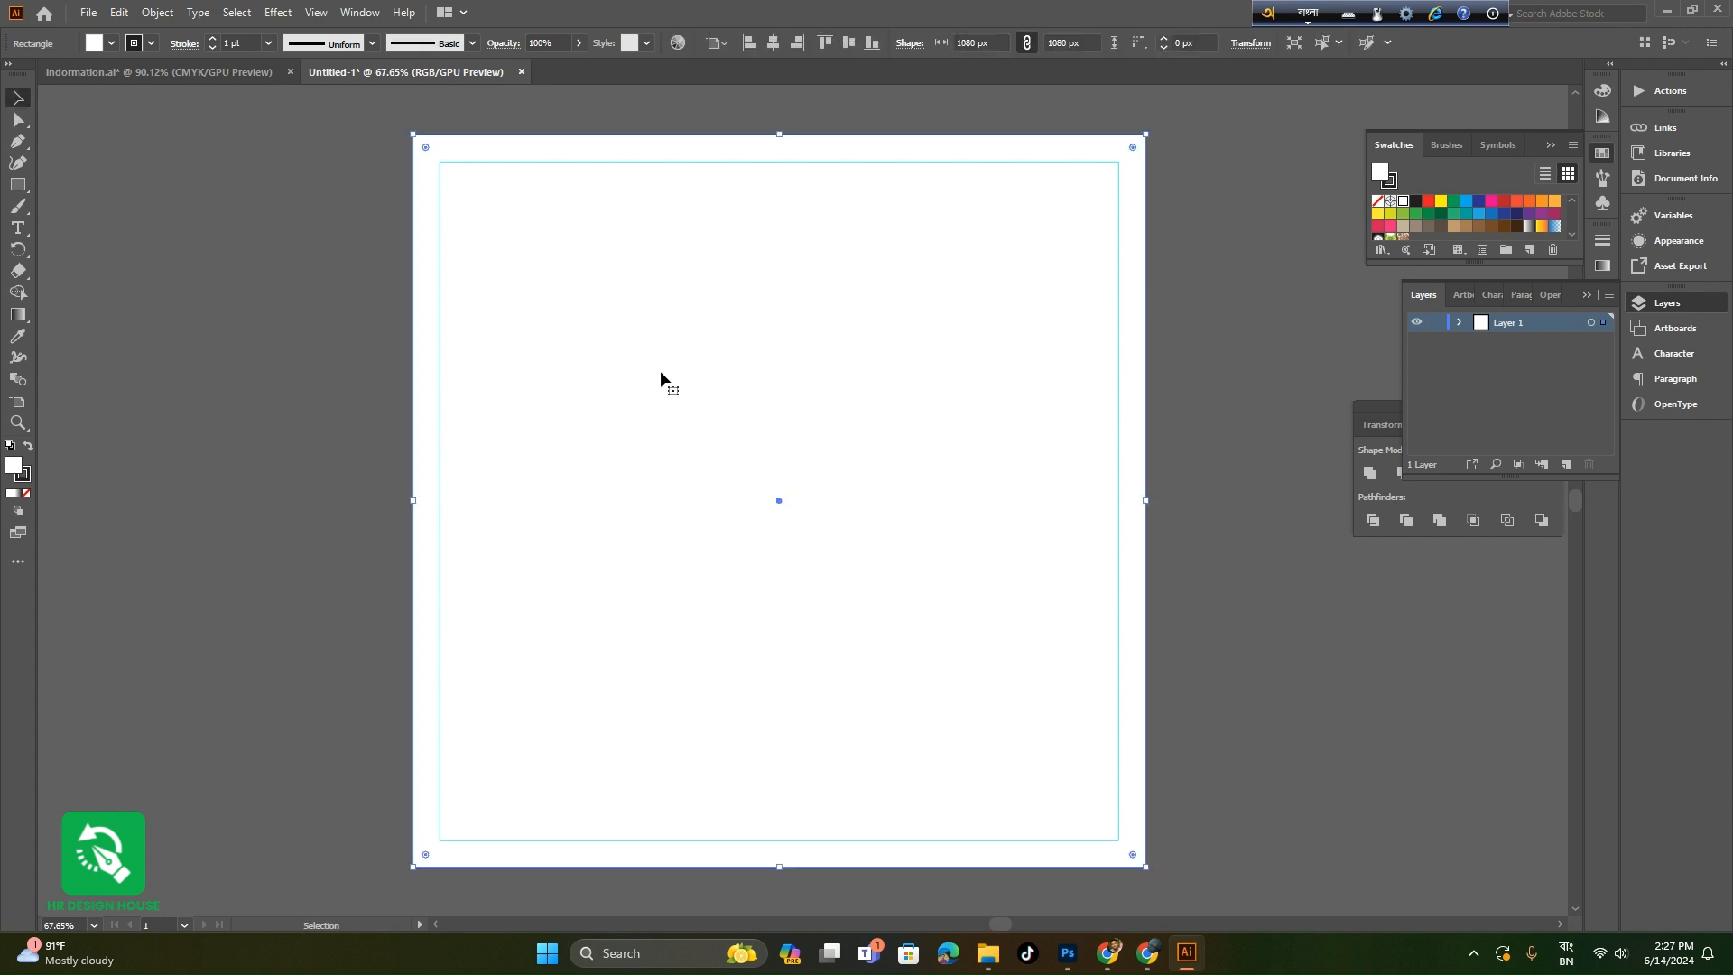
{"action": "key", "text": "Delete"}
{"action": "left_click", "coordinate": [677, 463]}
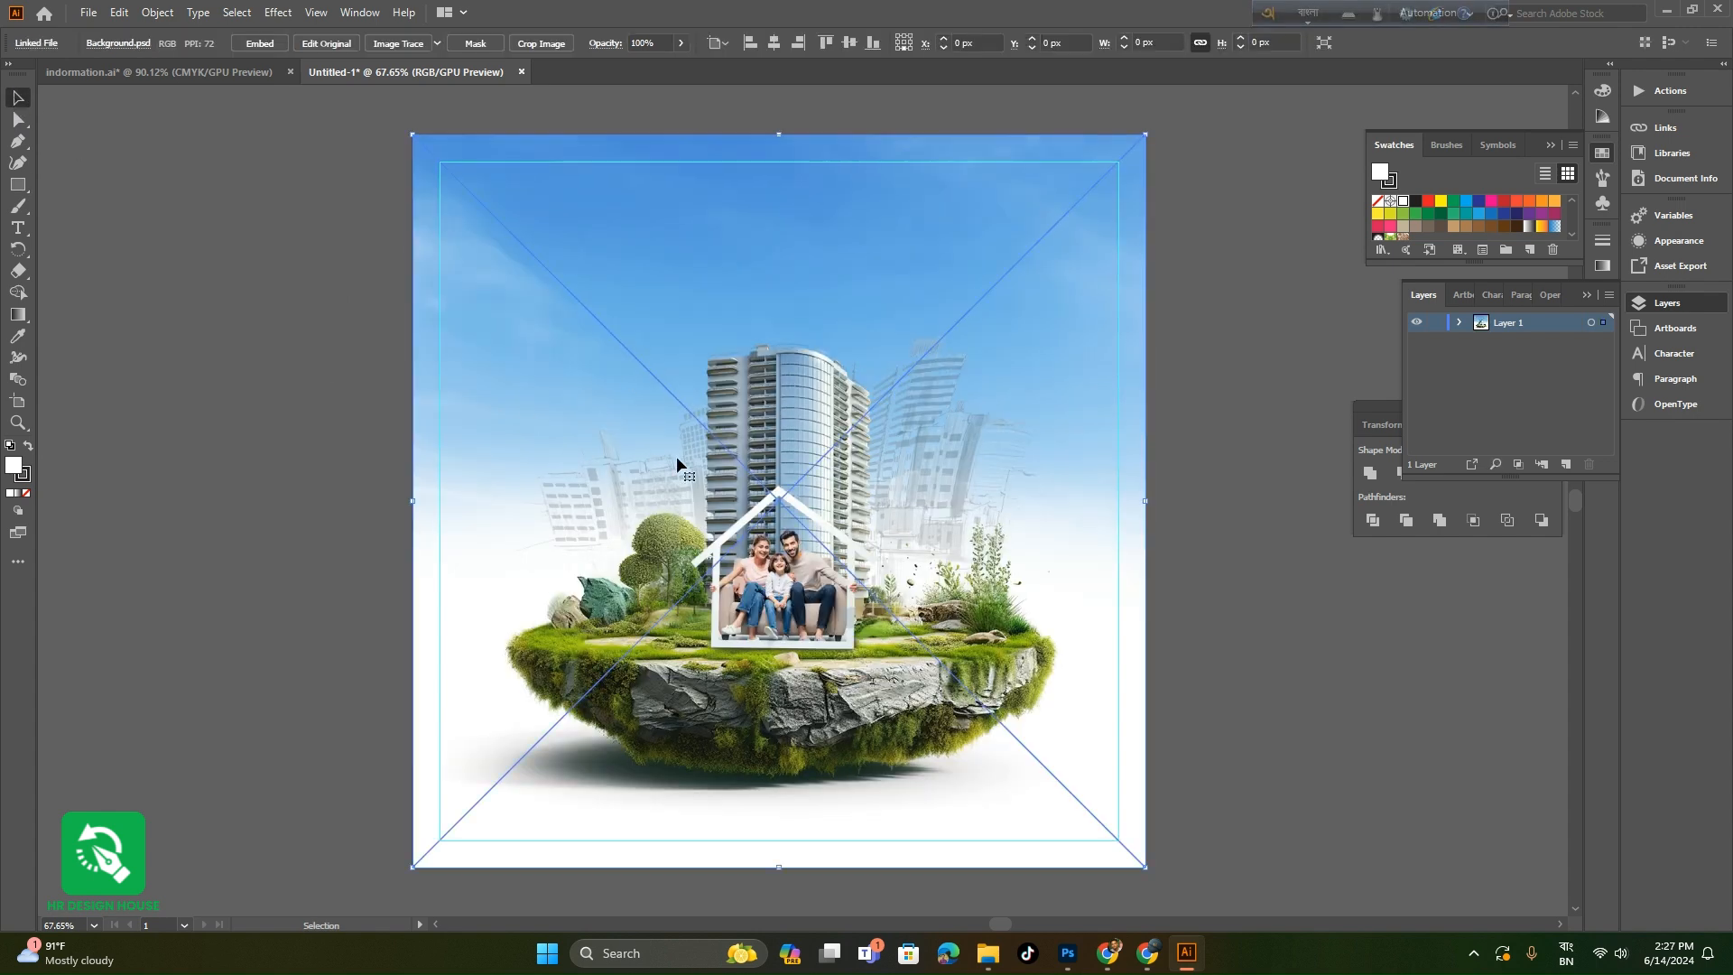
{"action": "left_click", "coordinate": [400, 423]}
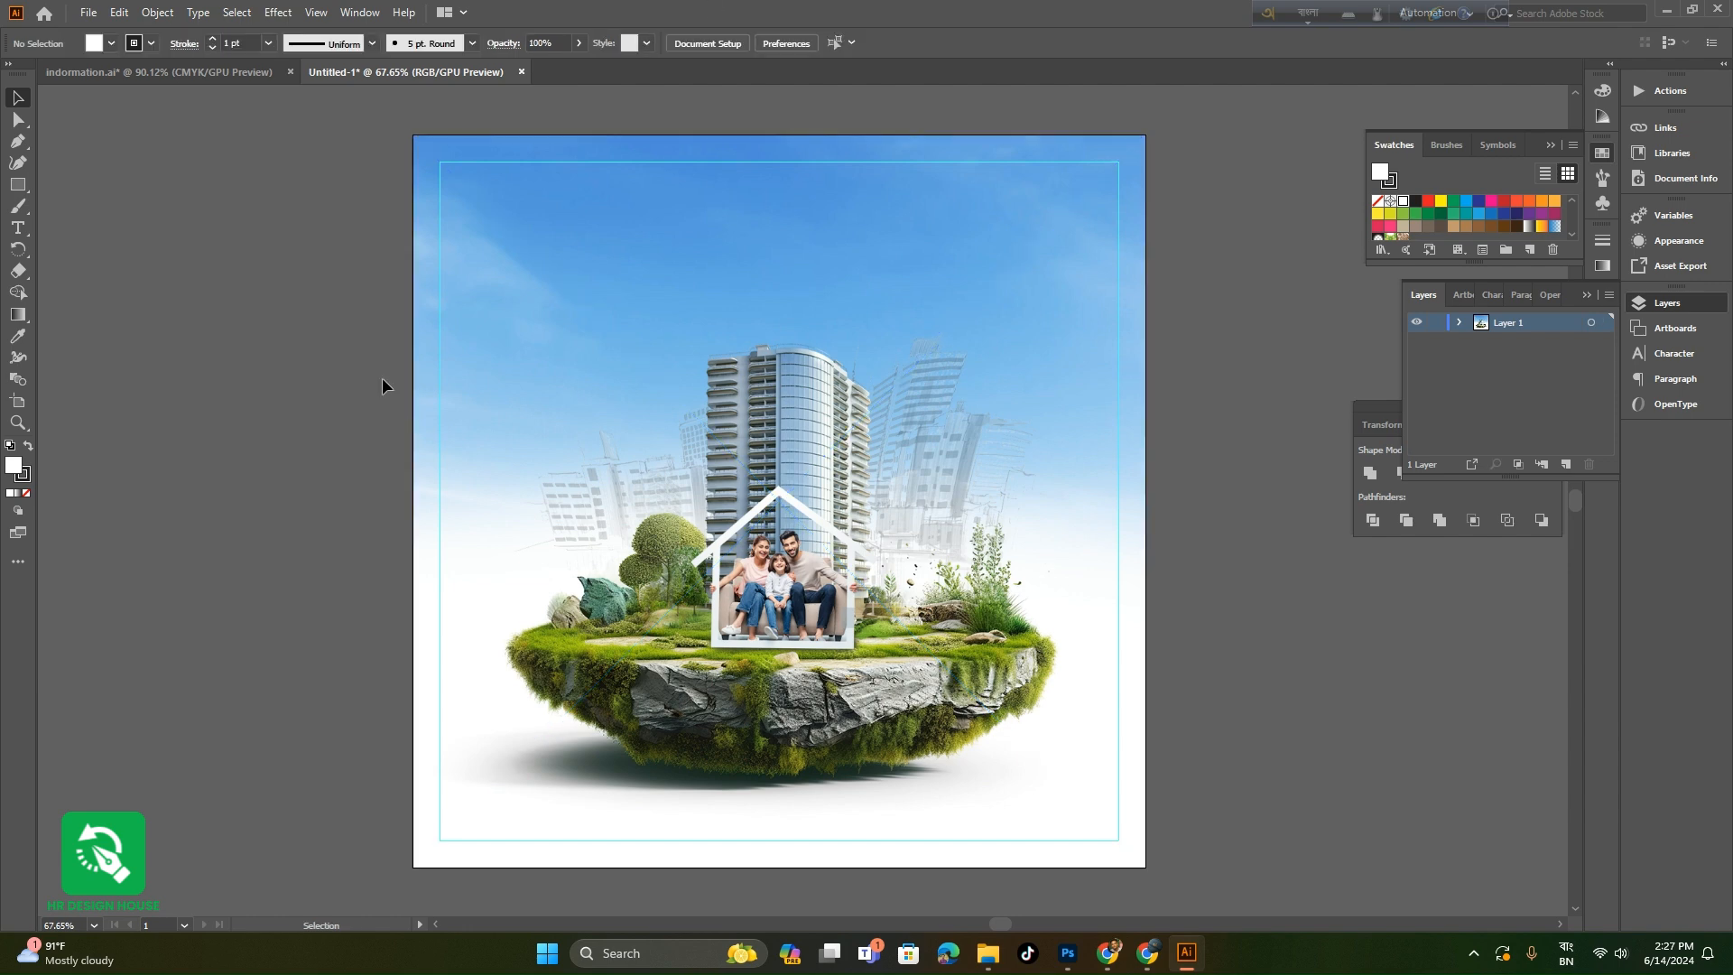
- Cut all the text and the OCDL logo from the other open document and paste them into the post document
{"action": "left_click", "coordinate": [168, 70]}
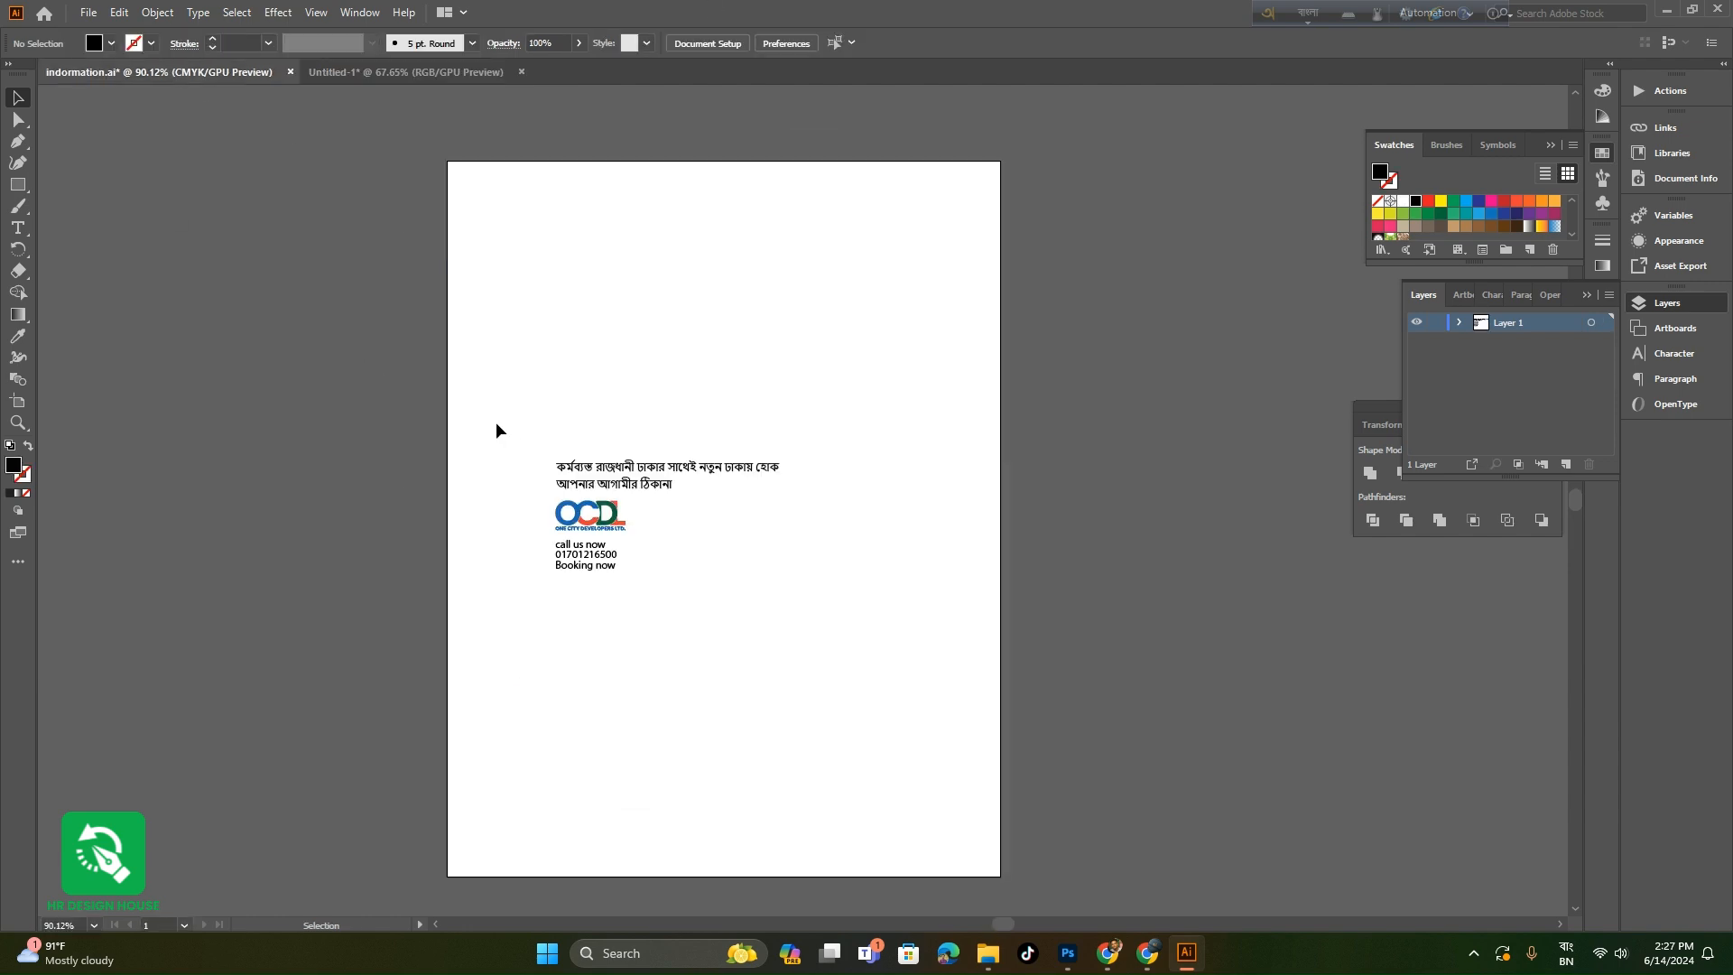
{"action": "left_click_drag", "start_coordinate": [458, 336], "coordinate": [730, 632]}
{"action": "key", "text": "ctrl+x"}
{"action": "left_click", "coordinate": [397, 71]}
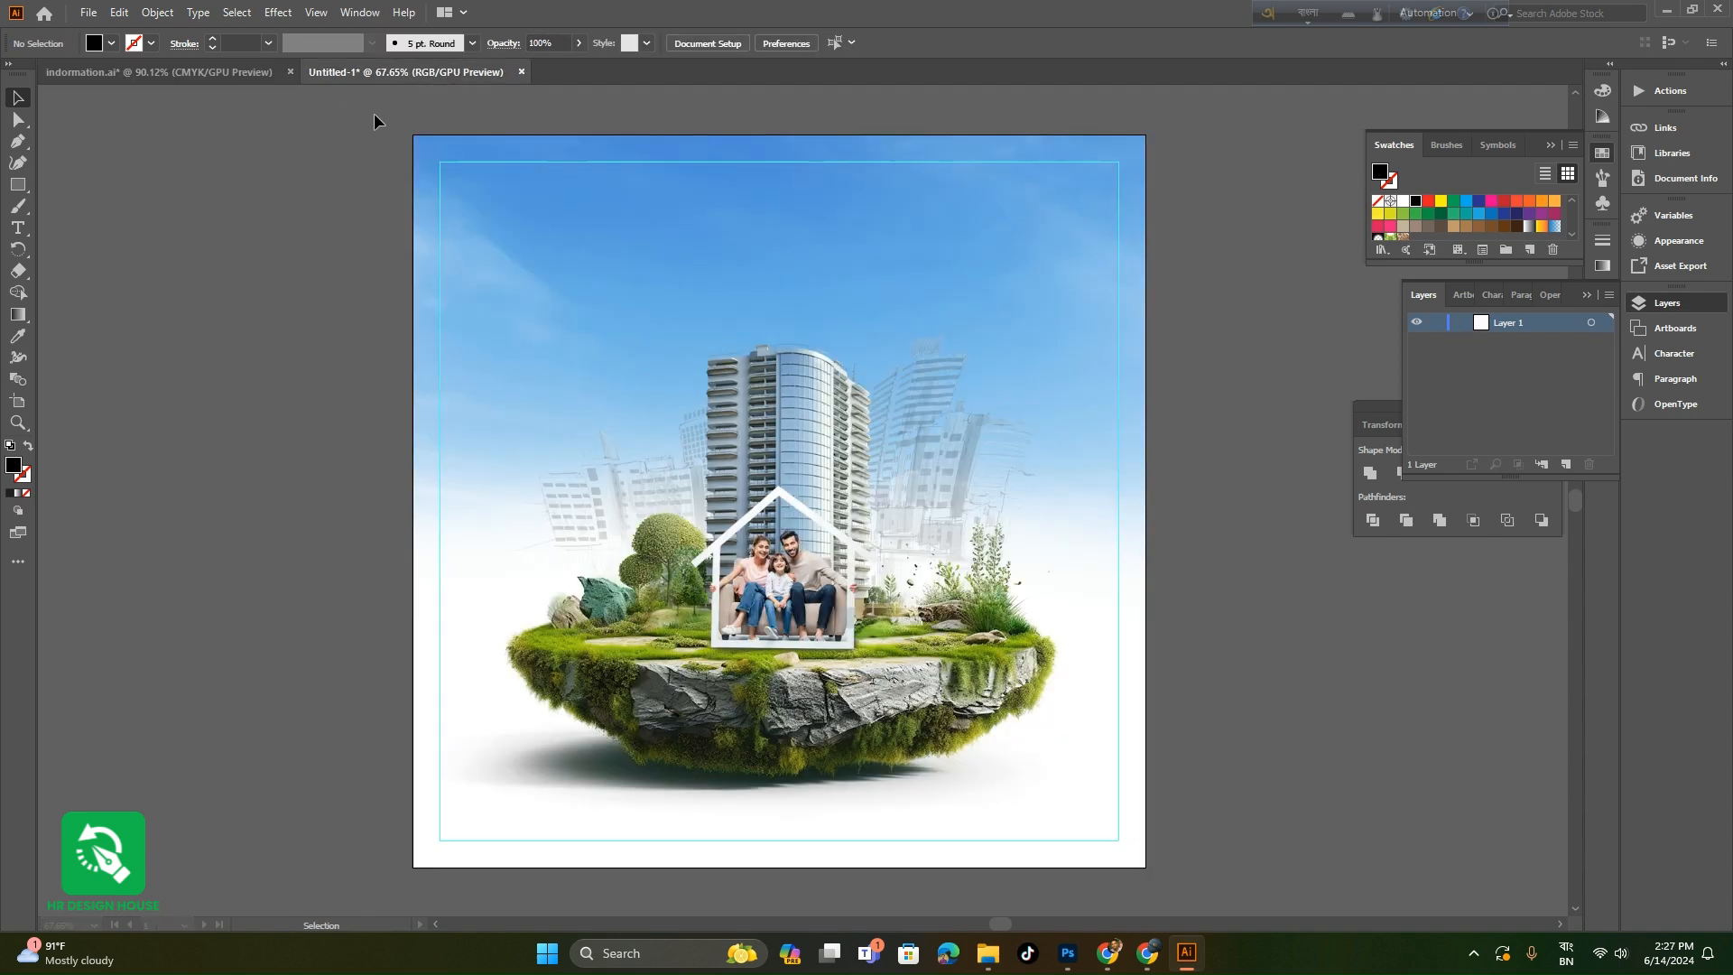
{"action": "key", "text": "ctrl+v"}
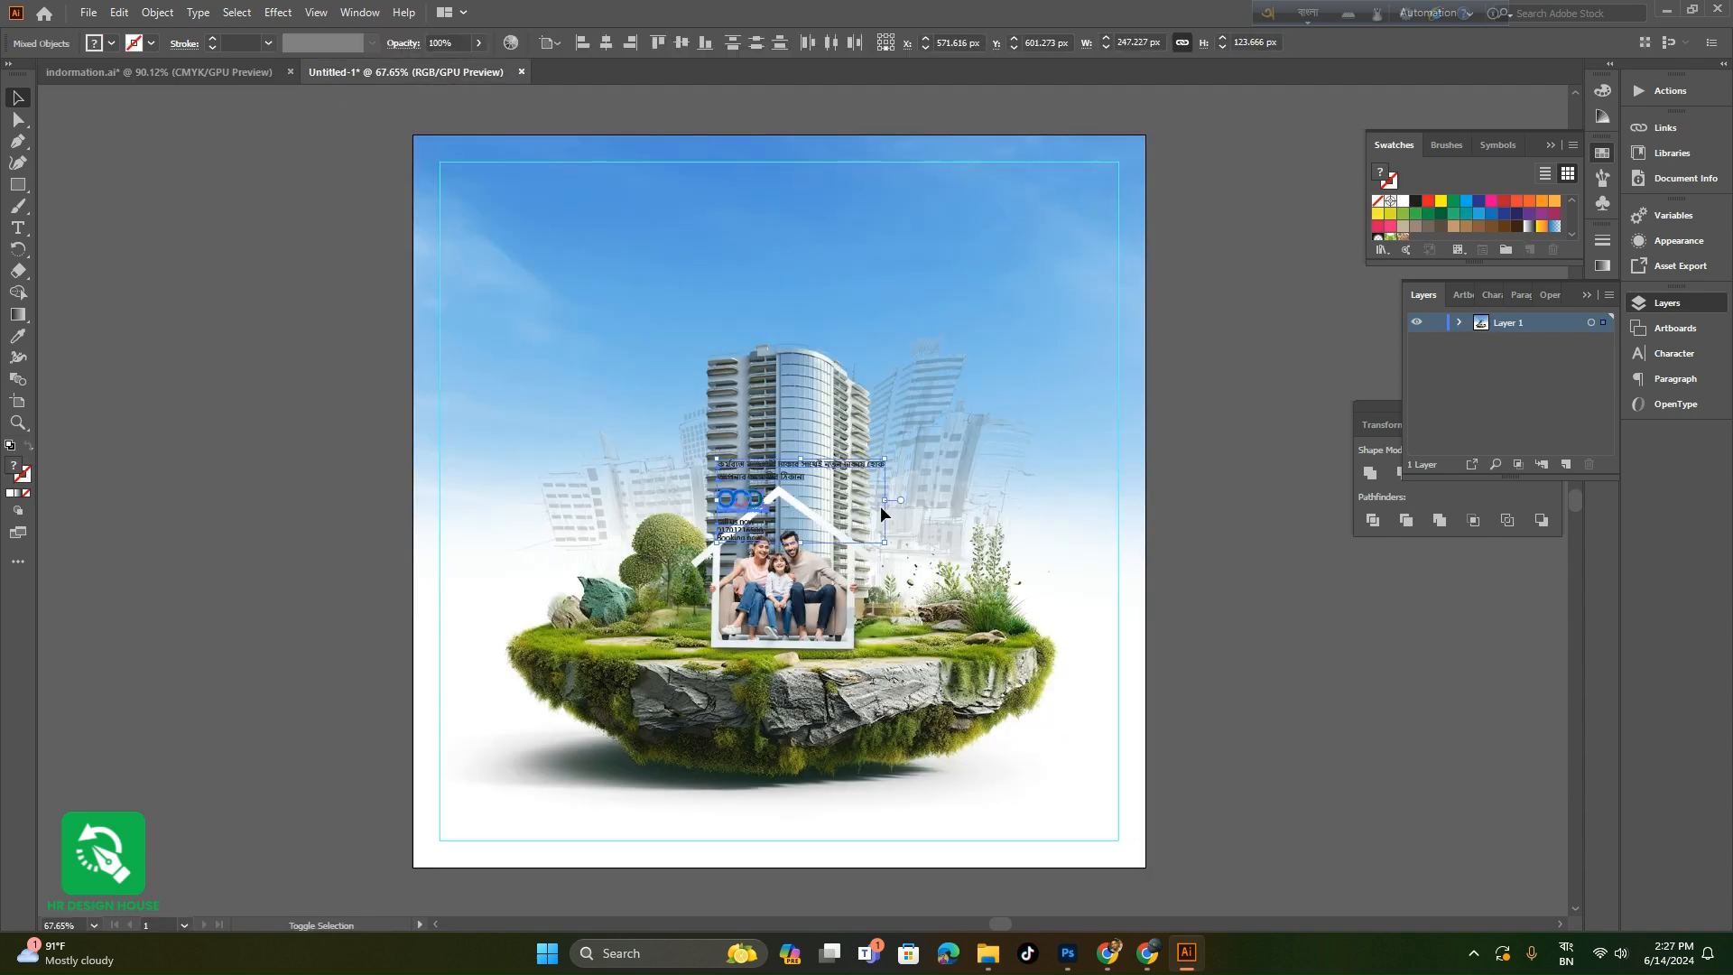
- Enlarge the pasted text and logo to about 895 px wide and move them off the artboard, beside its right edge
{"action": "left_click_drag", "start_coordinate": [887, 502], "coordinate": [1326, 501]}
{"action": "scroll", "coordinate": [950, 416], "scroll_direction": "down", "scroll_amount": 2}
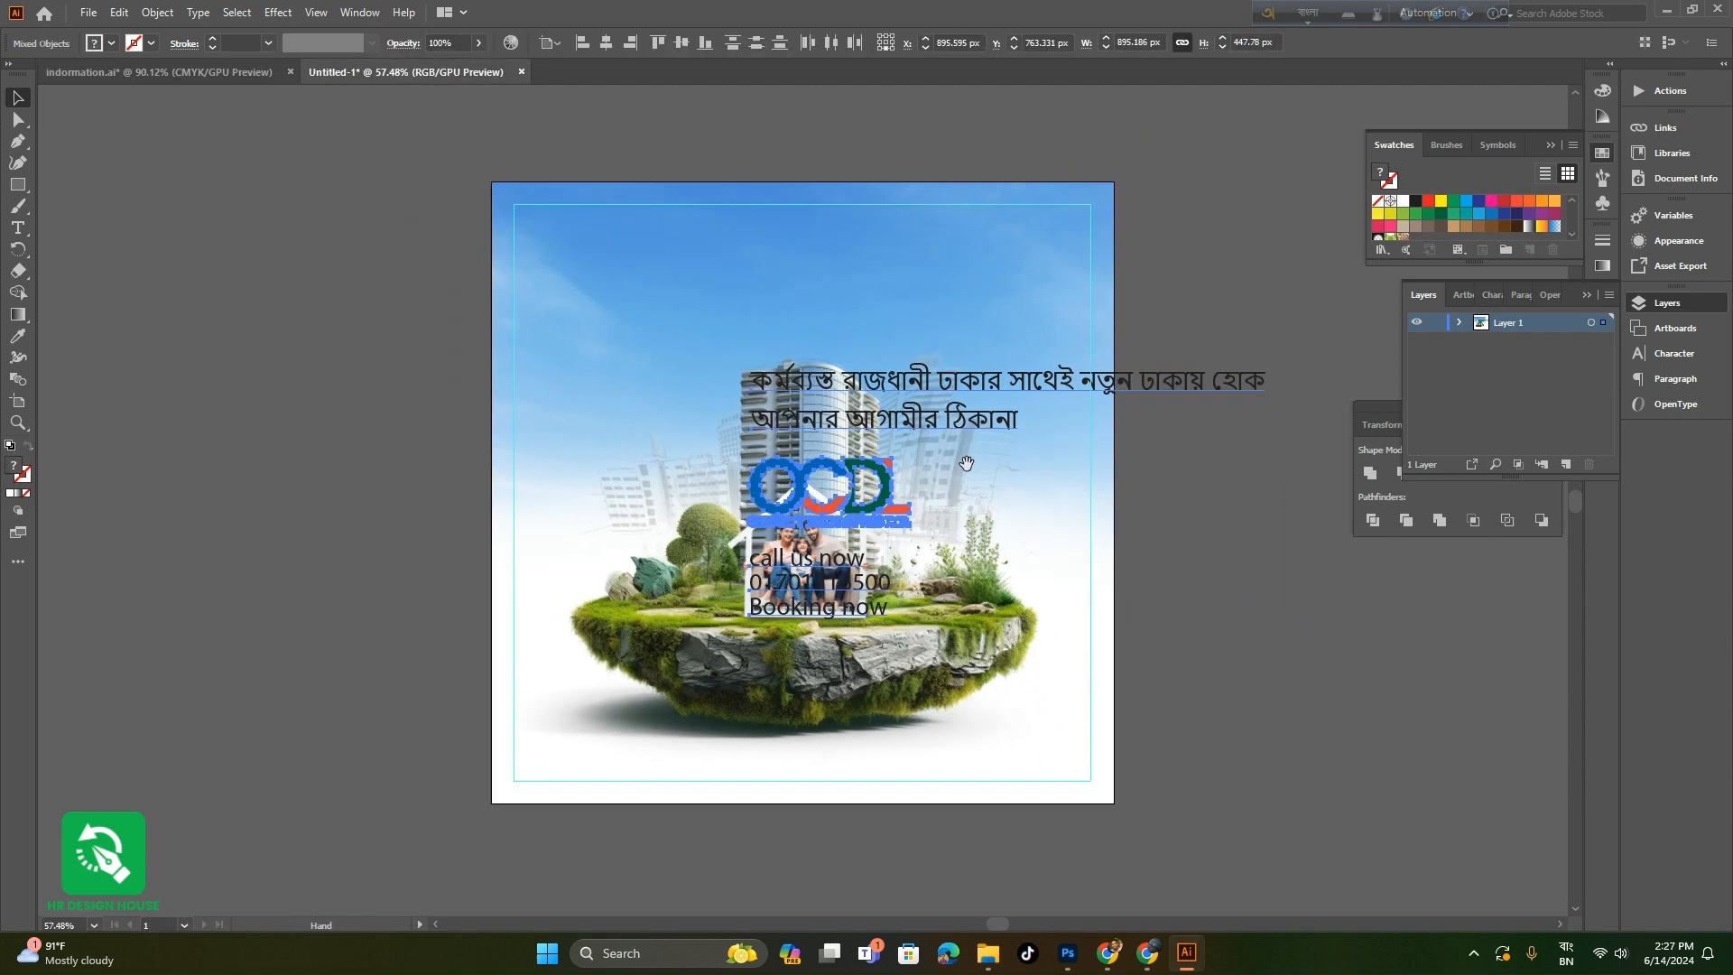
{"action": "left_click_drag", "start_coordinate": [815, 415], "coordinate": [1221, 576]}
{"action": "left_click", "coordinate": [1200, 408]}
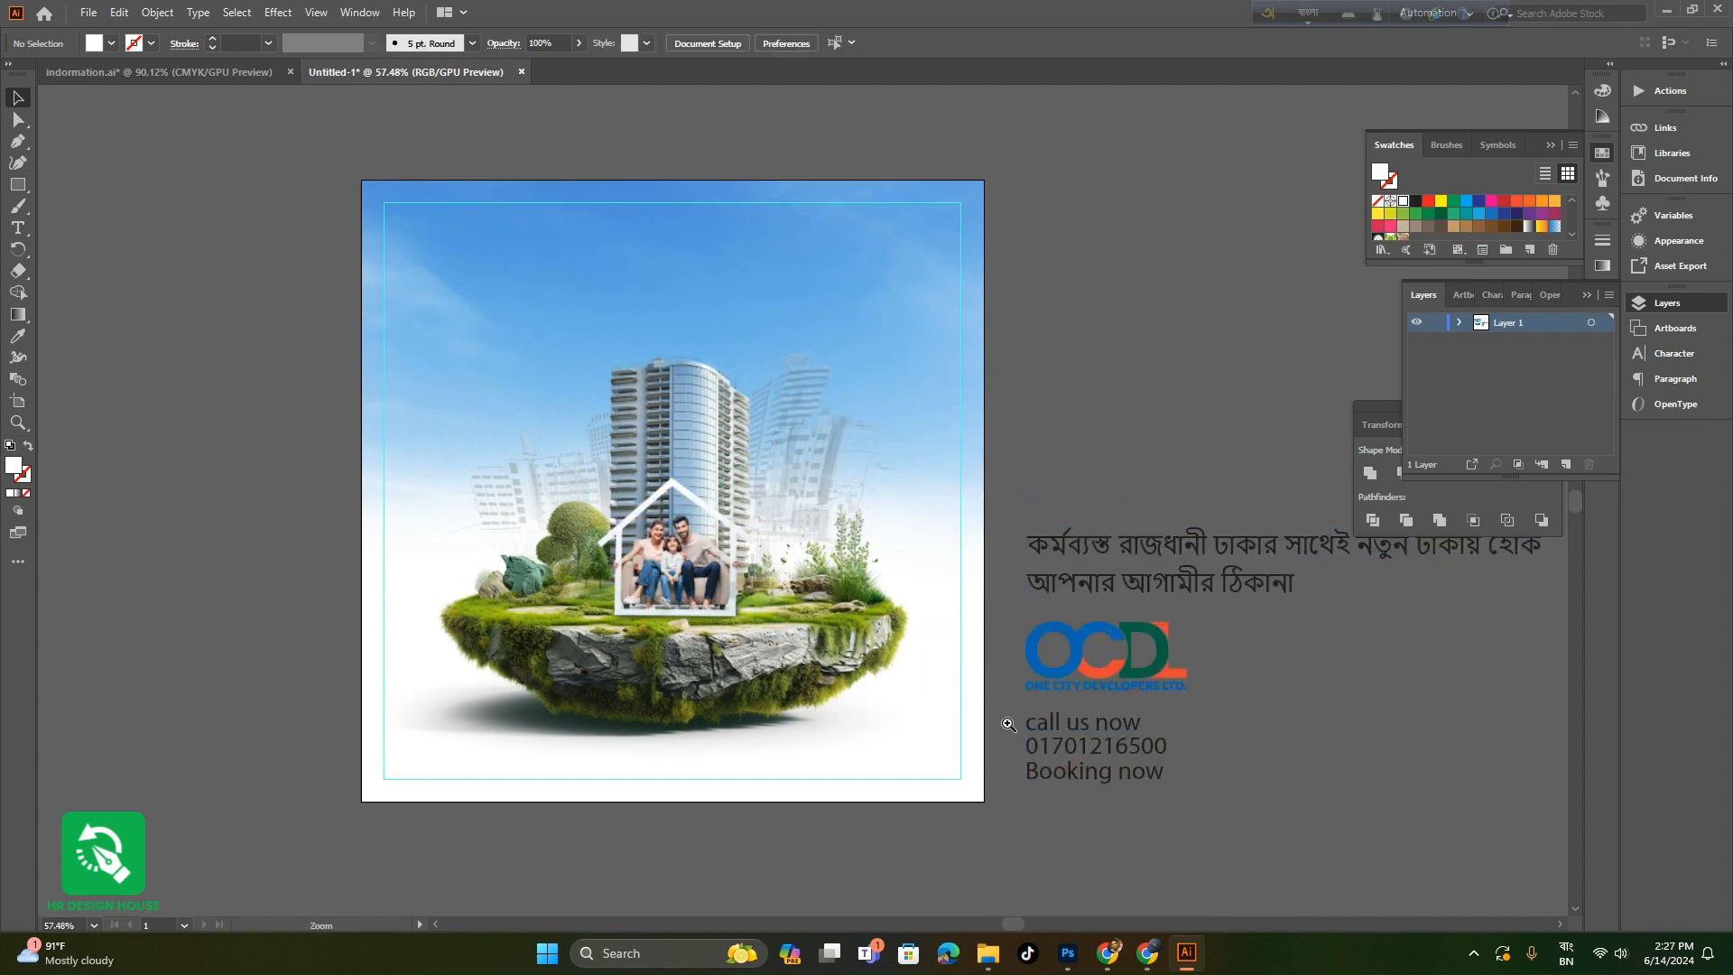
- Place the OCDL logo in the bottom-right corner of the margin guides and scale it down slightly toward that corner
{"action": "scroll", "coordinate": [1090, 725], "scroll_direction": "up", "scroll_amount": 1}
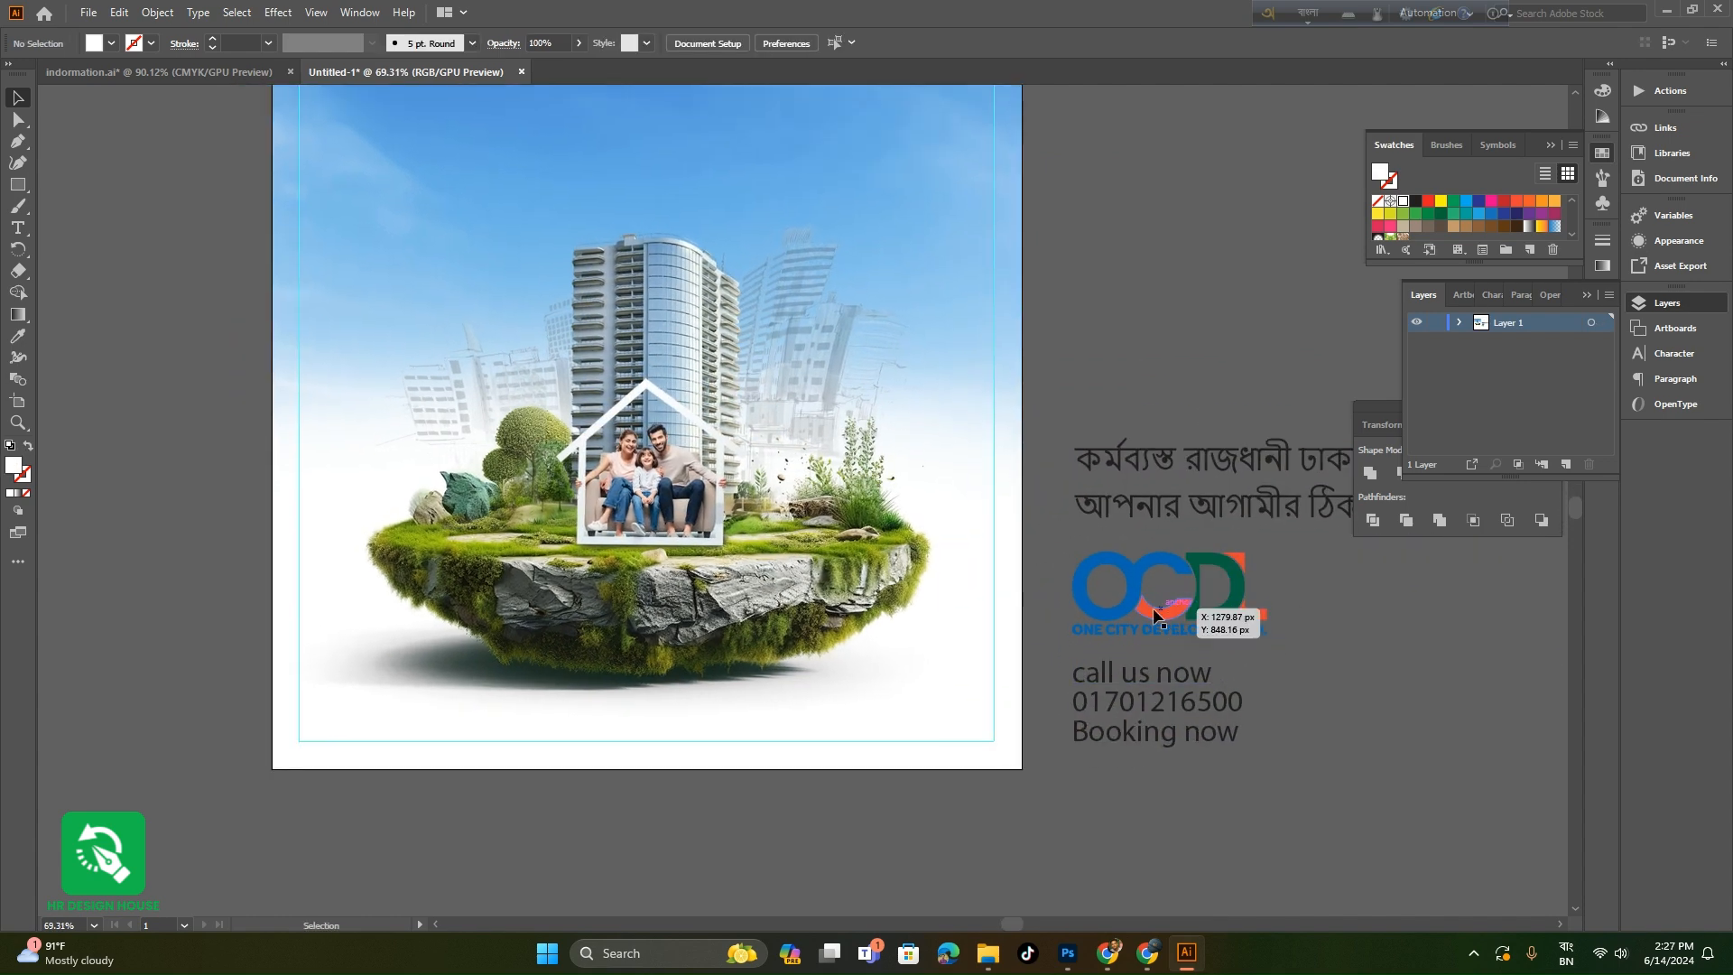
{"action": "left_click_drag", "start_coordinate": [1155, 614], "coordinate": [866, 711]}
{"action": "left_click_drag", "start_coordinate": [800, 660], "coordinate": [830, 675]}
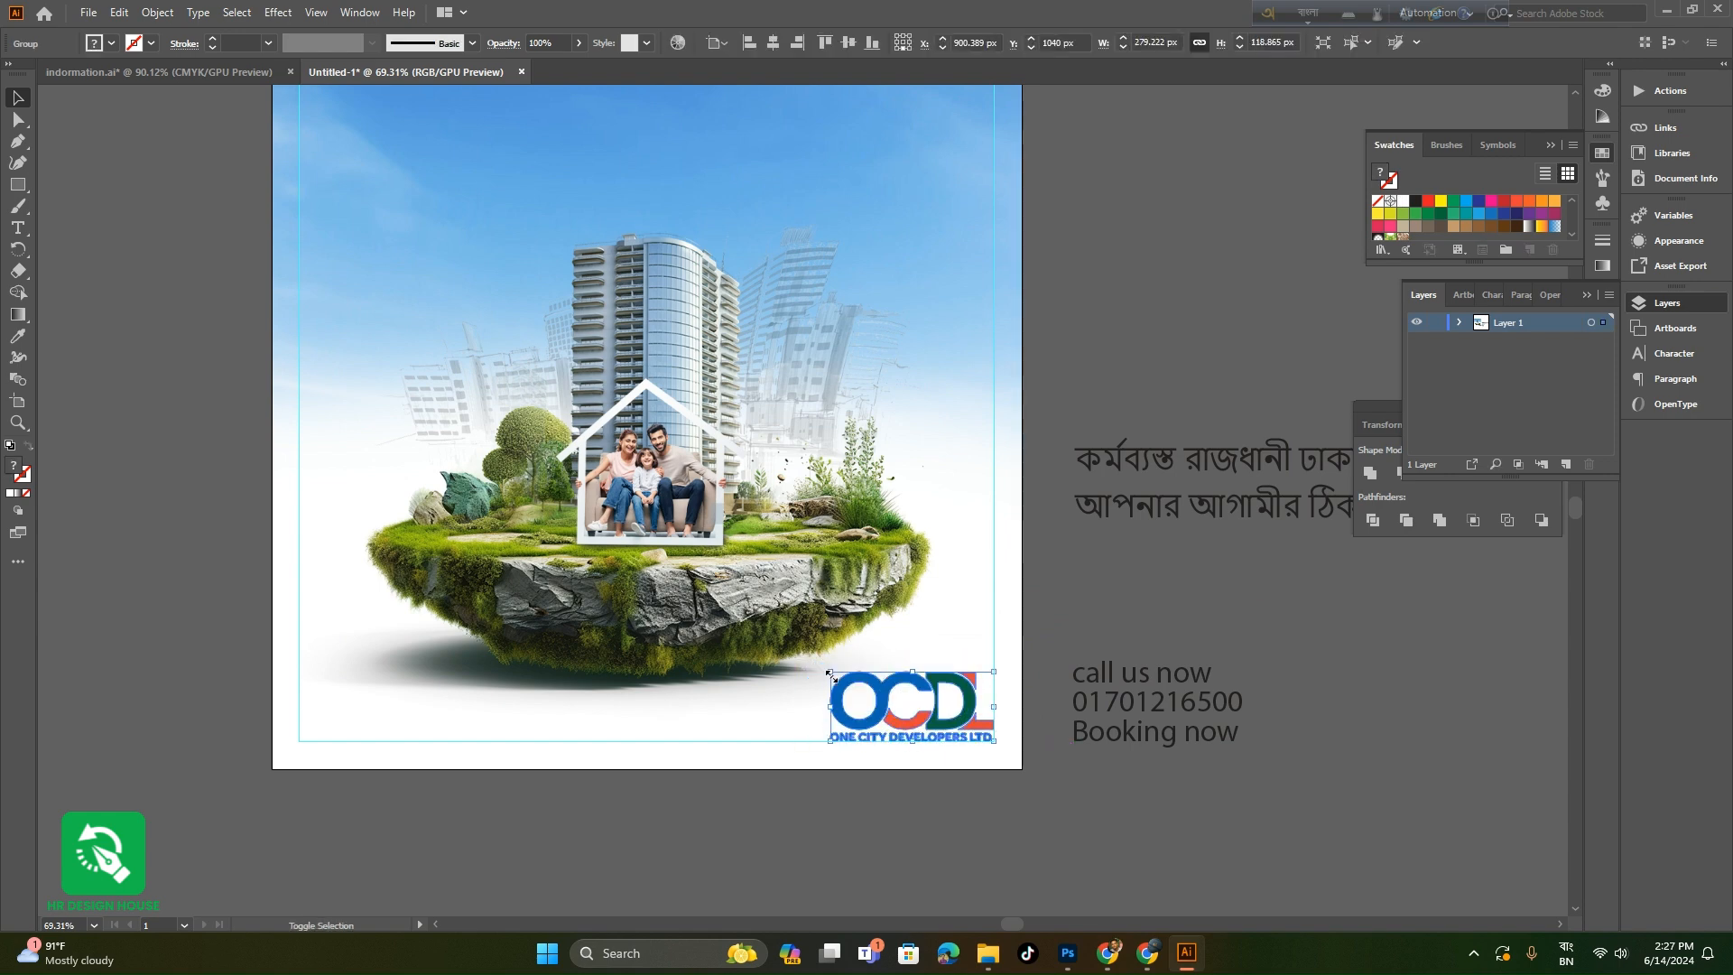
{"action": "left_click", "coordinate": [913, 803]}
{"action": "left_click_drag", "start_coordinate": [912, 798], "coordinate": [1033, 820]}
{"action": "left_click", "coordinate": [993, 683]}
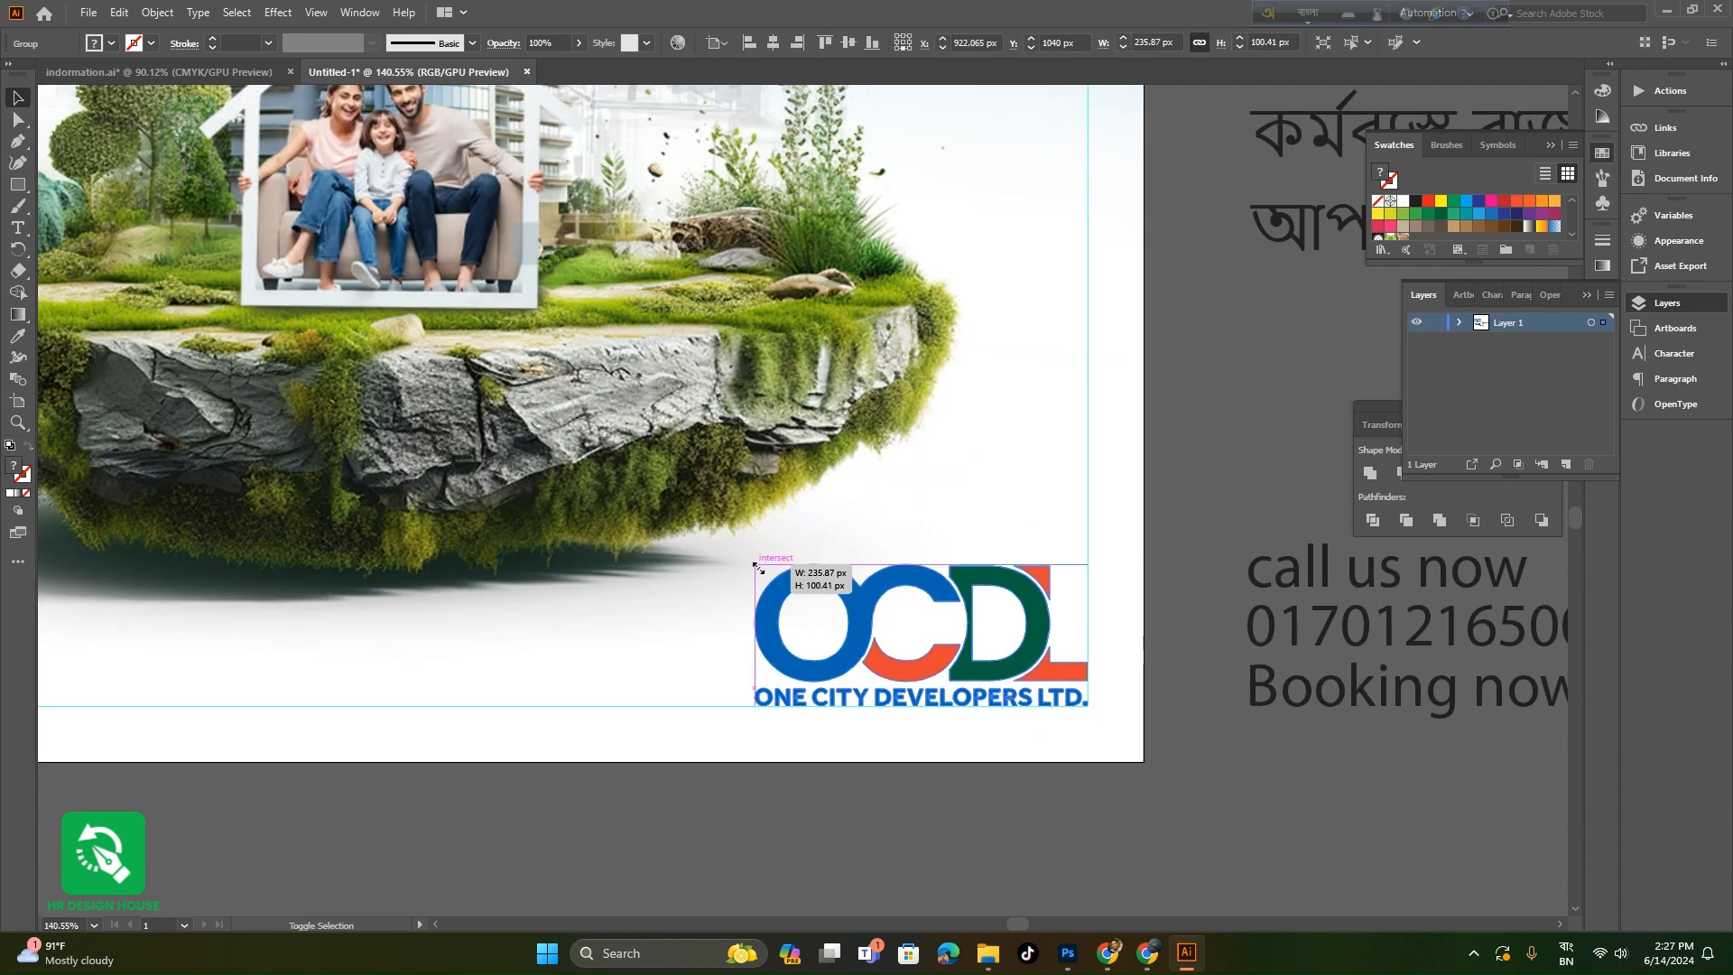
{"action": "left_click_drag", "start_coordinate": [757, 567], "coordinate": [769, 572]}
{"action": "left_click", "coordinate": [684, 578]}
{"action": "left_click_drag", "start_coordinate": [867, 623], "coordinate": [684, 676]}
{"action": "left_click_drag", "start_coordinate": [701, 652], "coordinate": [1033, 709]}
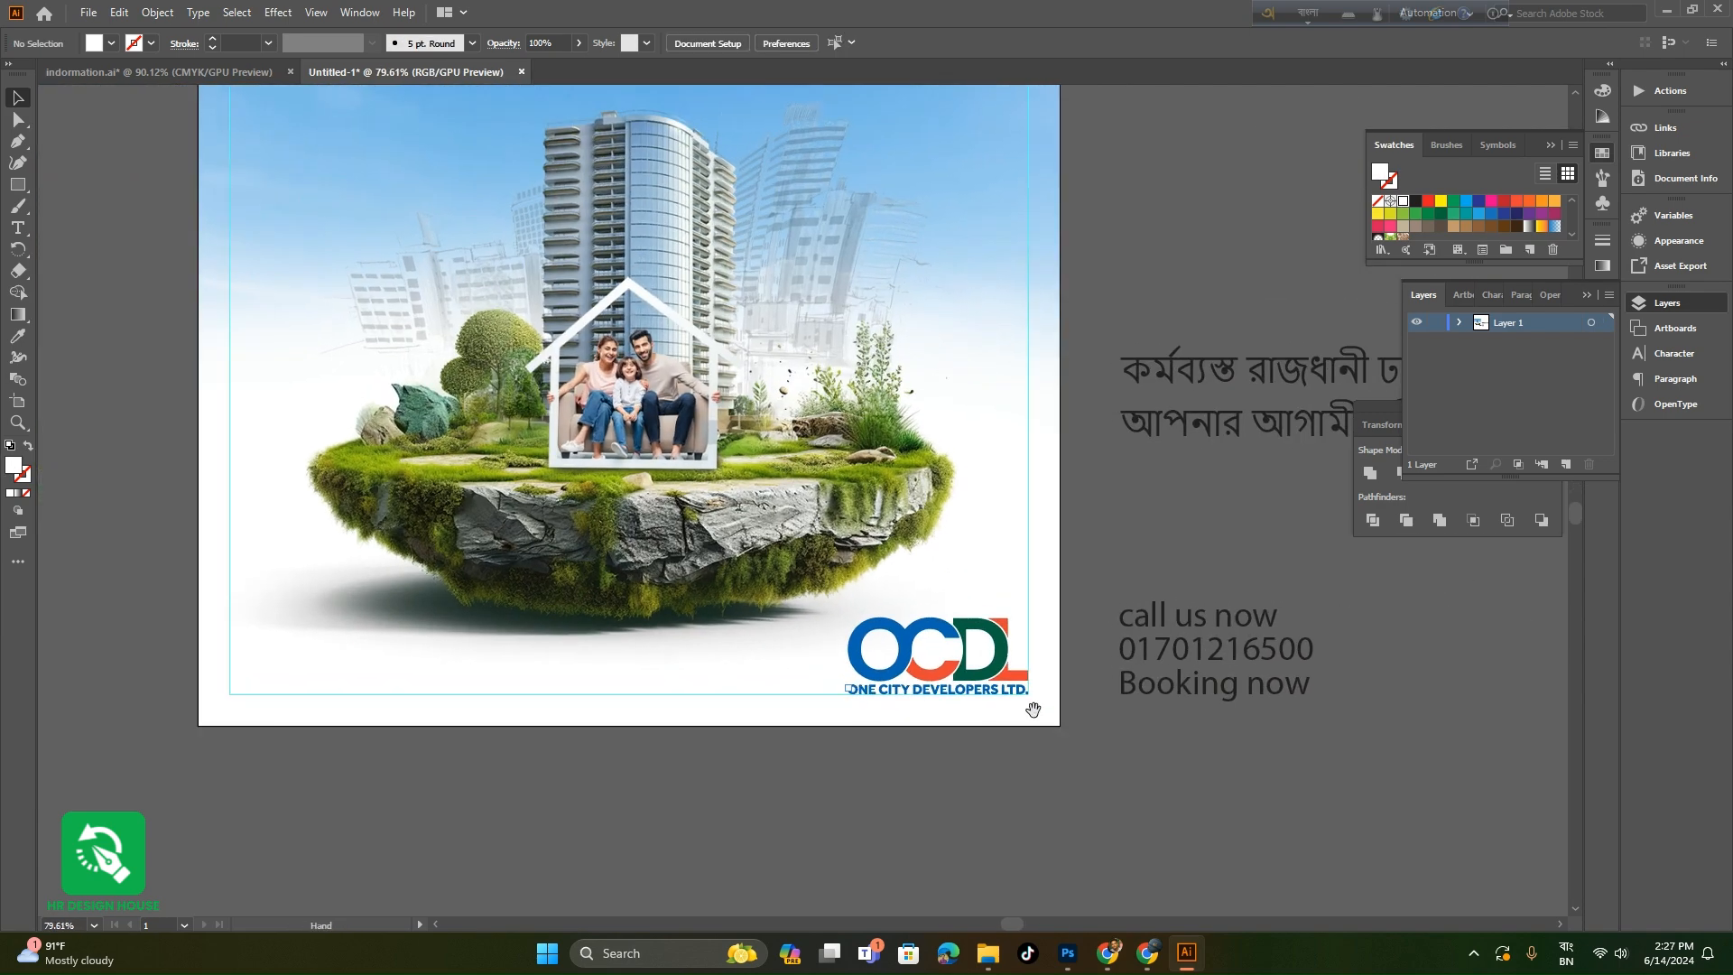
- Place "Booking now" at the bottom centre of the artboard and the "call us now" phone text at the bottom-left margin guide
{"action": "left_click_drag", "start_coordinate": [1194, 668], "coordinate": [593, 663]}
{"action": "left_click", "coordinate": [766, 772]}
{"action": "left_click_drag", "start_coordinate": [1211, 657], "coordinate": [320, 691]}
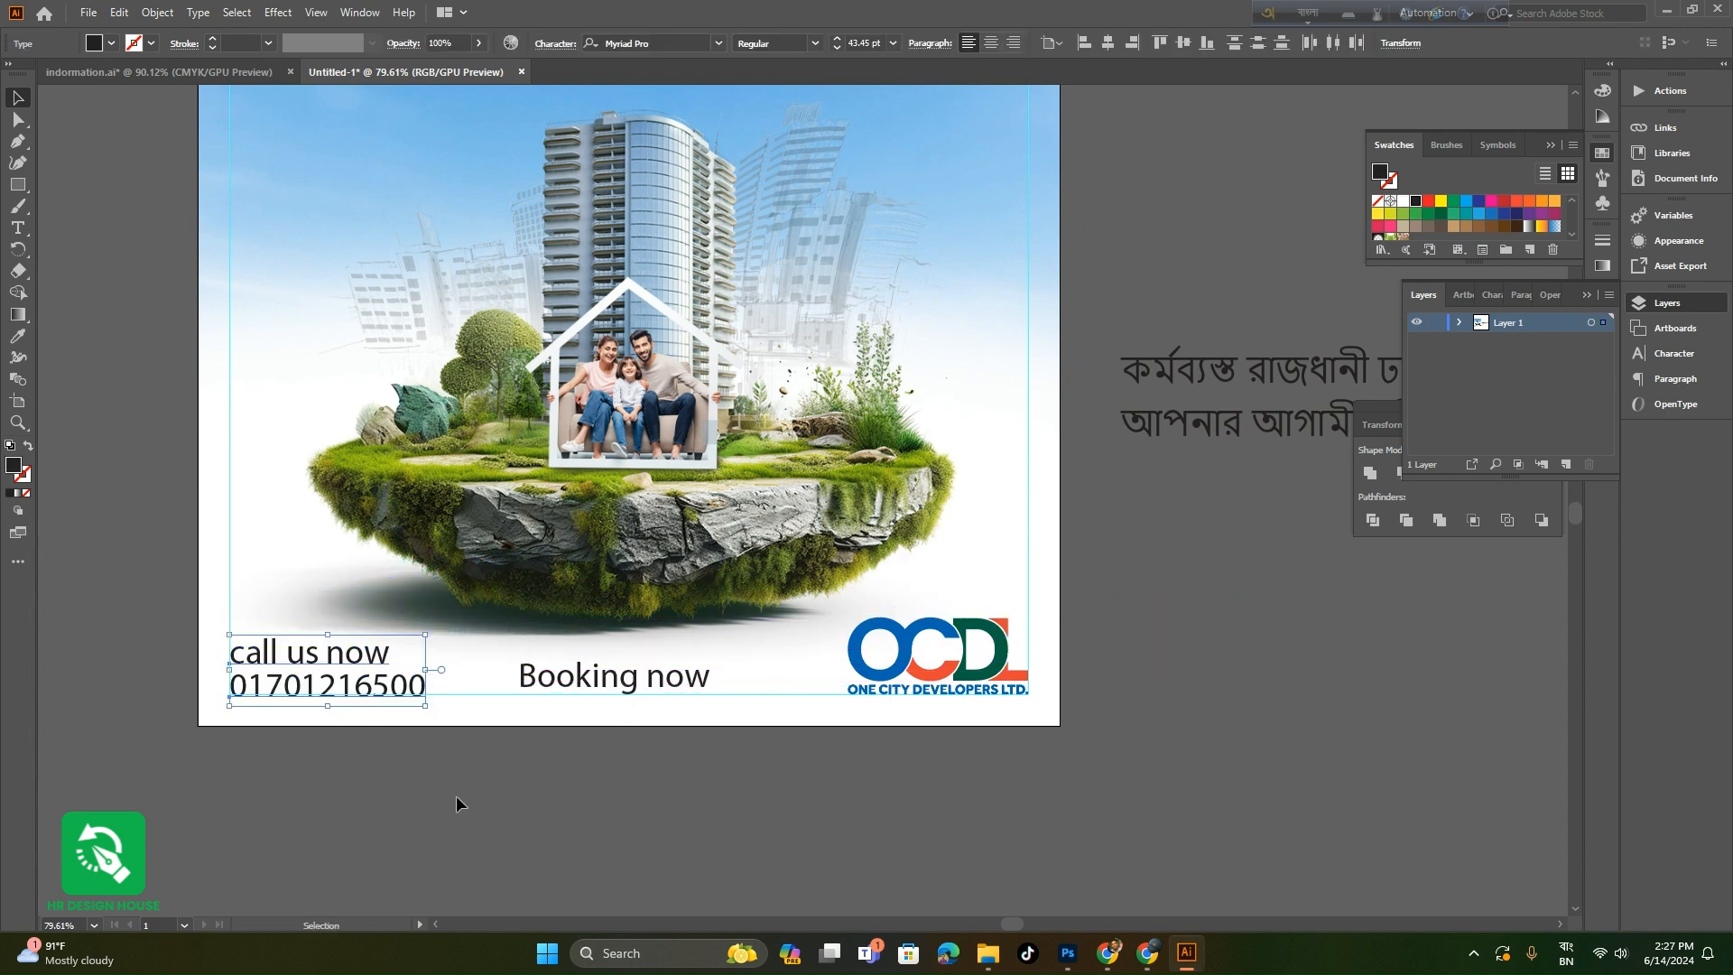
- Move the two-line Bengali headline from beside the artboard onto the sky area near its top
{"action": "left_click", "coordinate": [457, 794]}
{"action": "left_click_drag", "start_coordinate": [766, 650], "coordinate": [653, 679]}
{"action": "left_click_drag", "start_coordinate": [1107, 678], "coordinate": [947, 773]}
{"action": "left_click_drag", "start_coordinate": [1052, 560], "coordinate": [472, 248]}
{"action": "left_click", "coordinate": [741, 466]}
{"action": "left_click_drag", "start_coordinate": [742, 467], "coordinate": [1001, 462]}
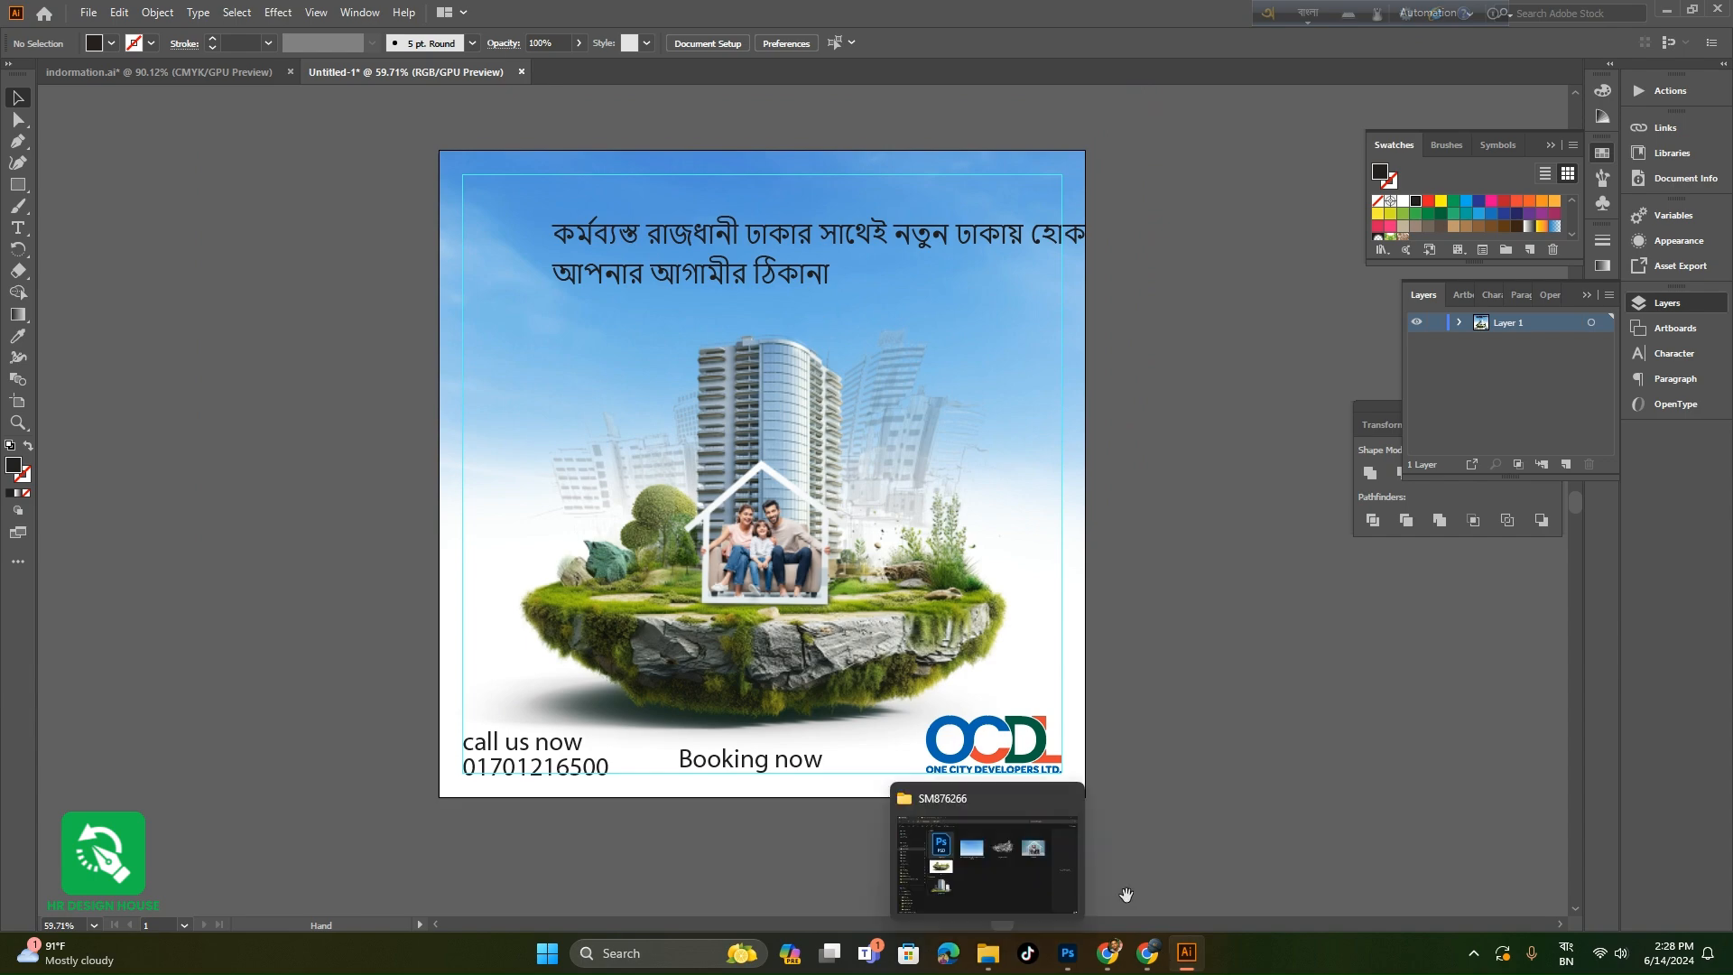
- Set the "call us now" line and the phone number to the Poppins SemiBold font
{"action": "left_click_drag", "start_coordinate": [642, 841], "coordinate": [651, 737]}
{"action": "left_click_drag", "start_coordinate": [650, 737], "coordinate": [808, 776]}
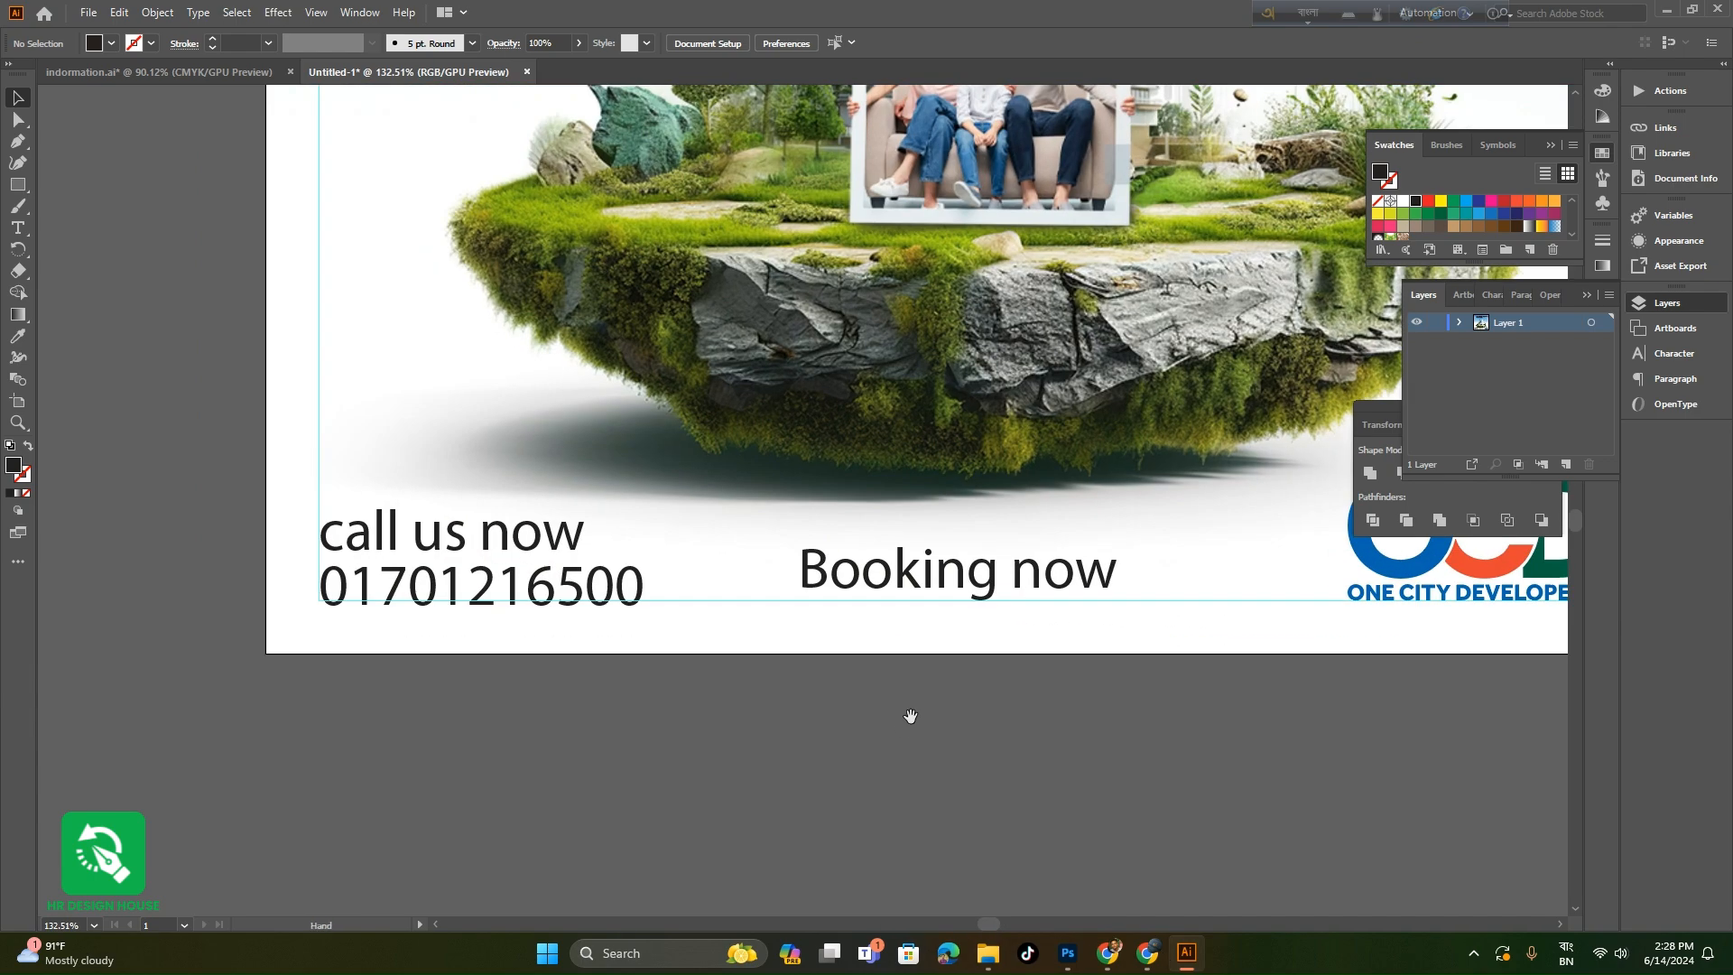
{"action": "left_click_drag", "start_coordinate": [909, 716], "coordinate": [808, 810]}
{"action": "left_click_drag", "start_coordinate": [606, 767], "coordinate": [708, 774]}
{"action": "left_click_drag", "start_coordinate": [495, 723], "coordinate": [544, 738]}
{"action": "left_click_drag", "start_coordinate": [578, 752], "coordinate": [731, 792]}
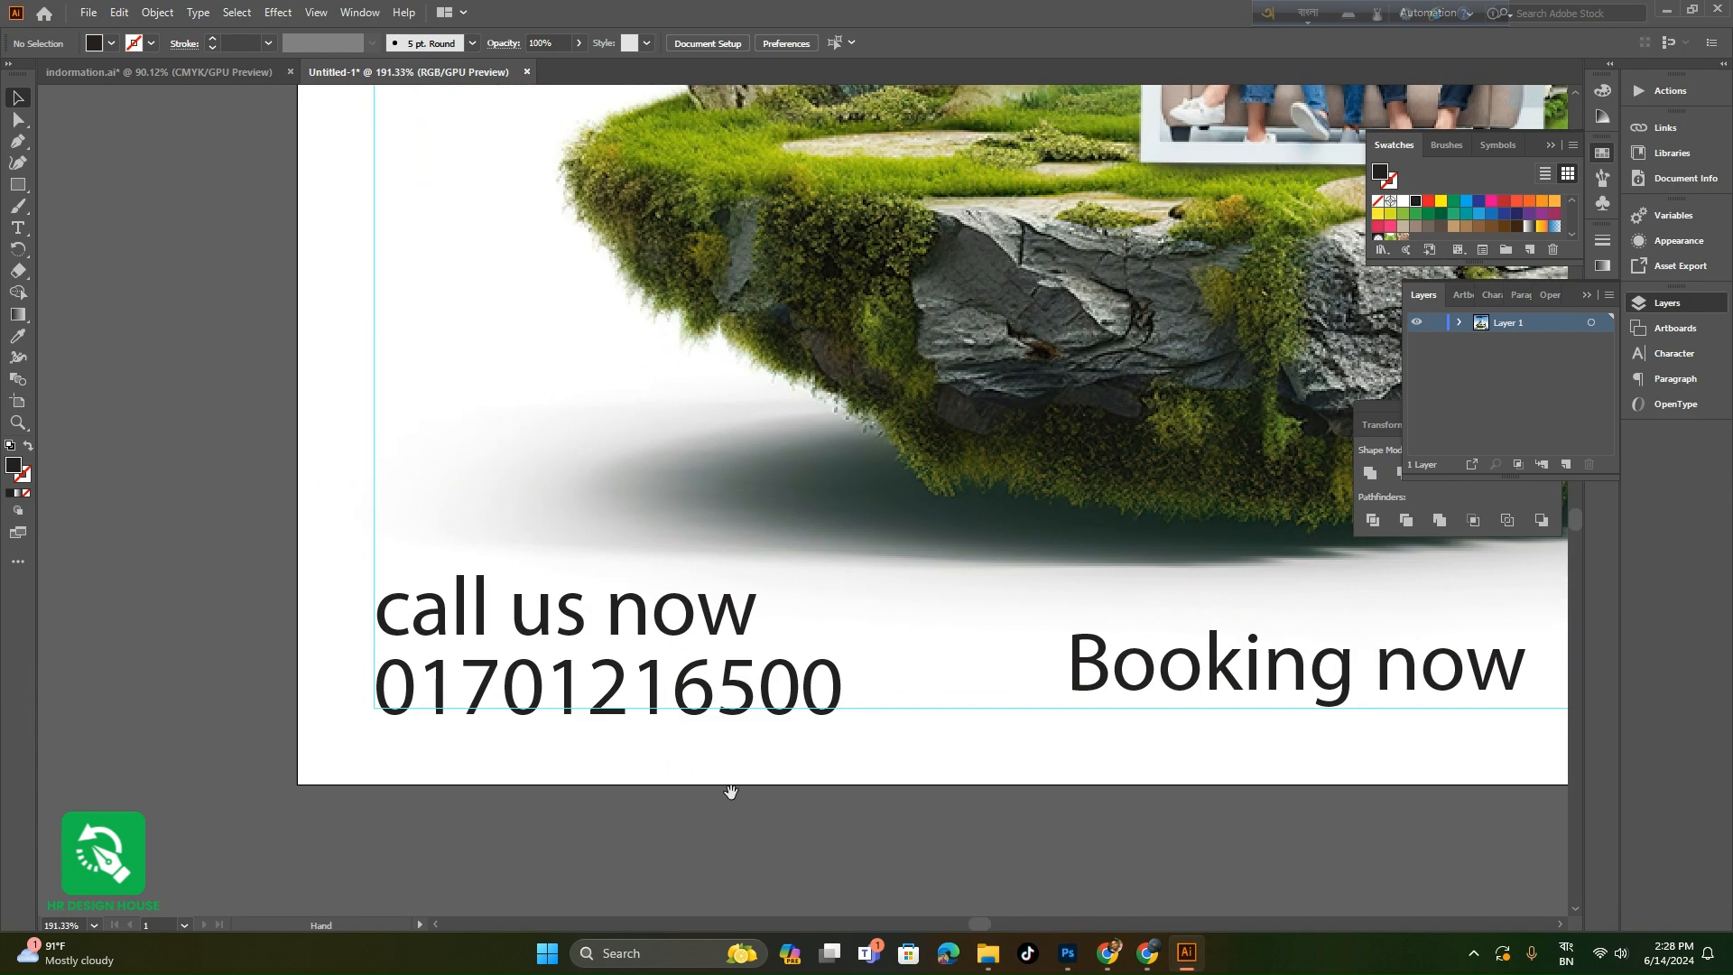
{"action": "left_click_drag", "start_coordinate": [669, 744], "coordinate": [464, 558]}
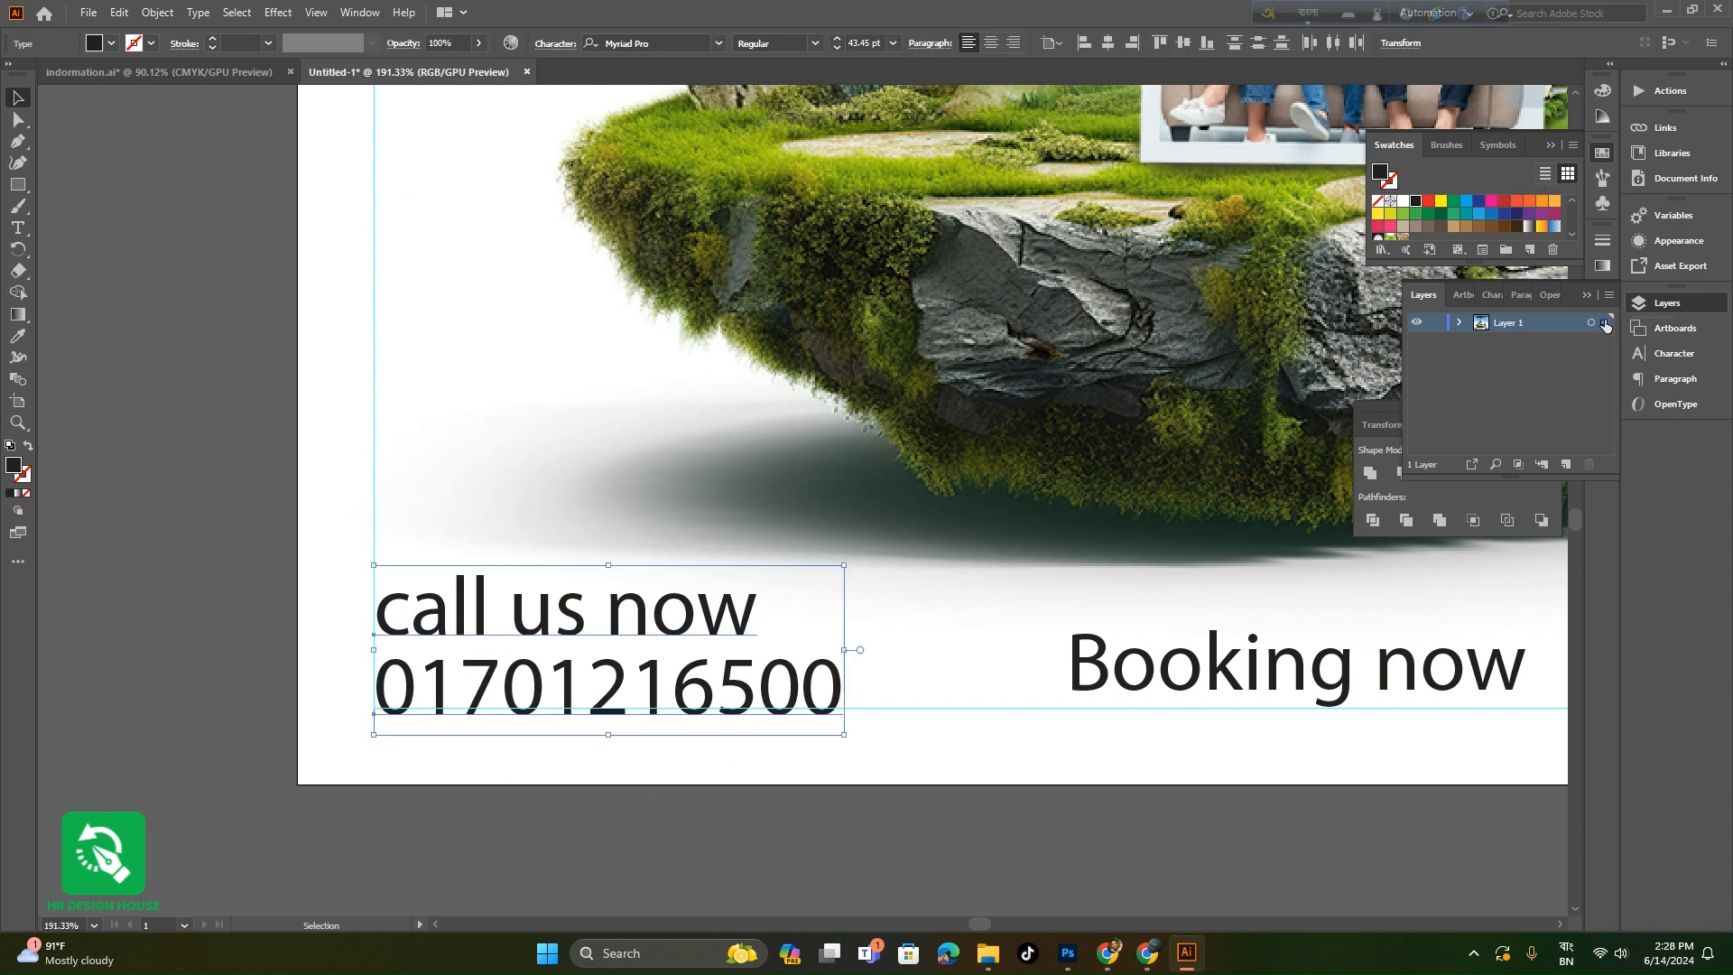
{"action": "key", "text": "ctrl+t"}
{"action": "type", "text": "জনজ"}
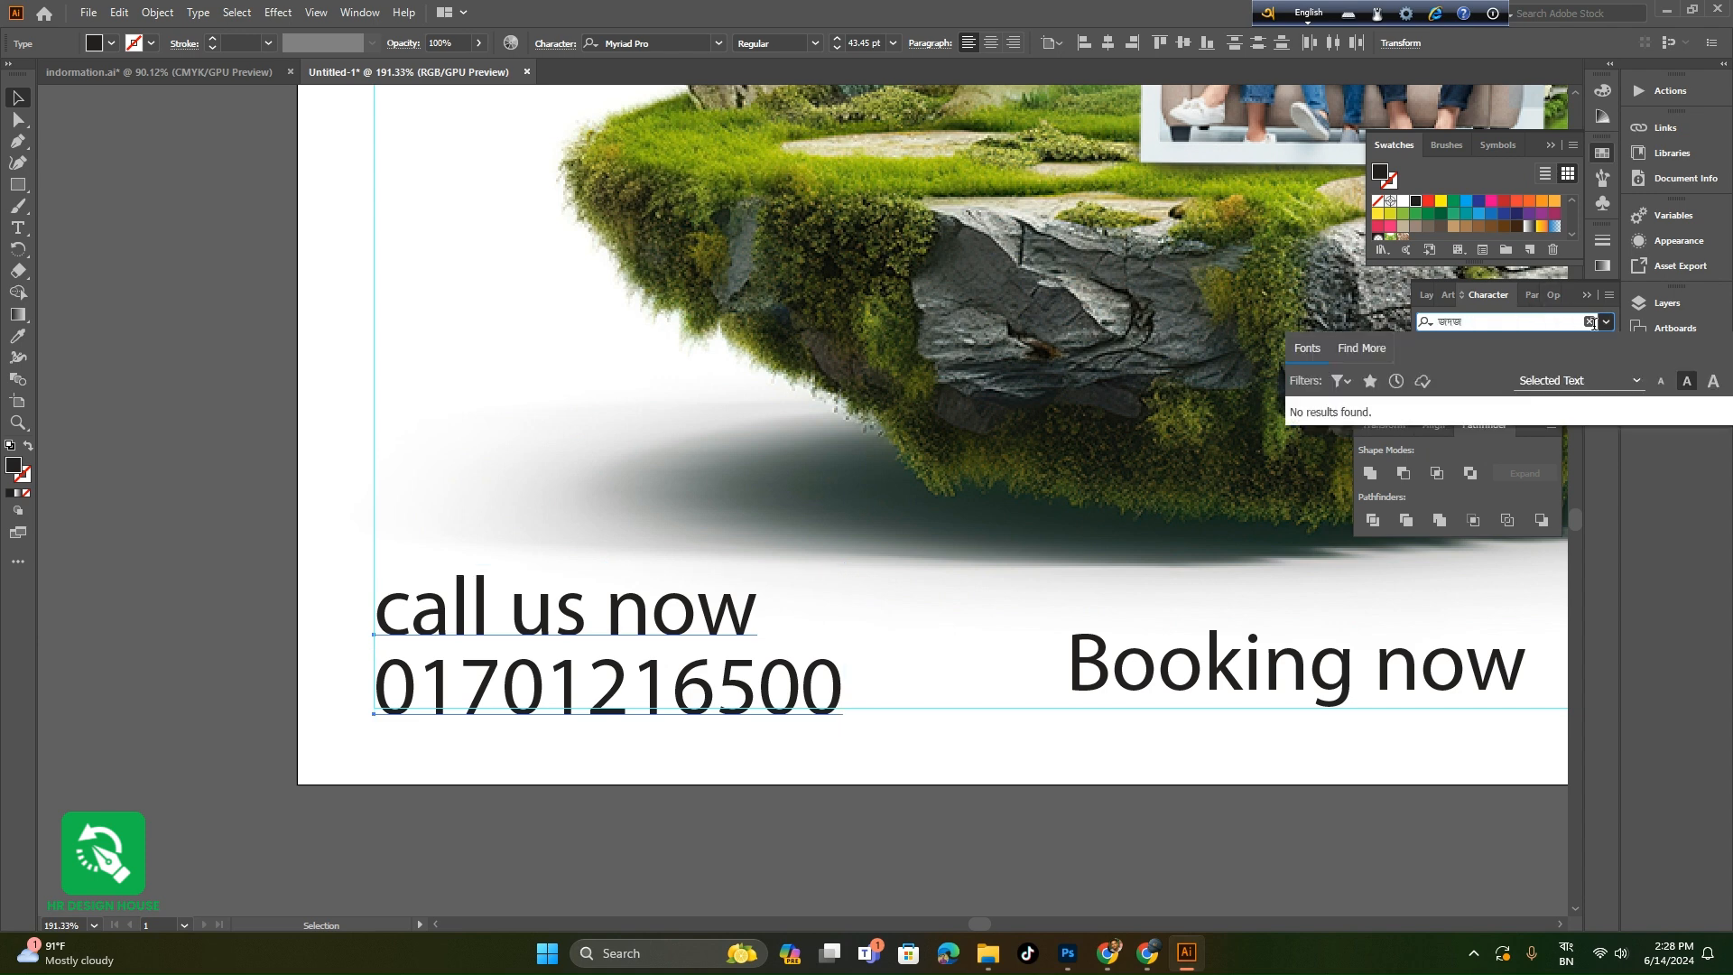
{"action": "left_click", "coordinate": [1590, 323]}
{"action": "left_click", "coordinate": [1566, 953]}
{"action": "left_click", "coordinate": [1532, 690]}
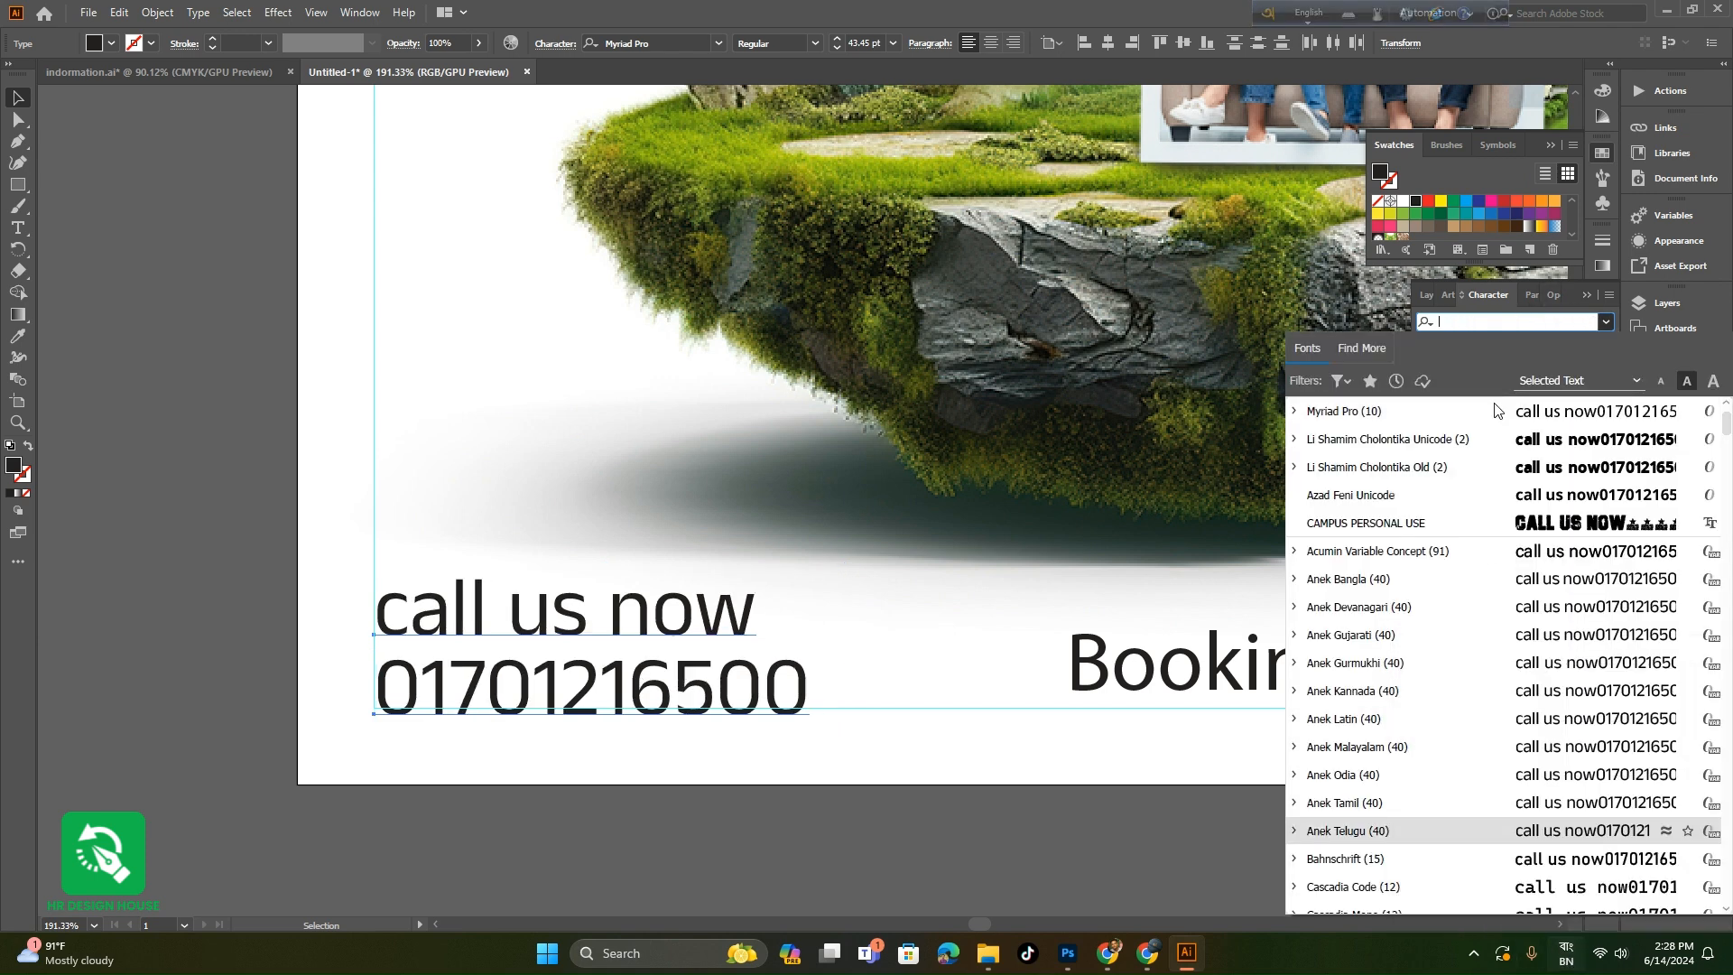
{"action": "type", "text": "pop"}
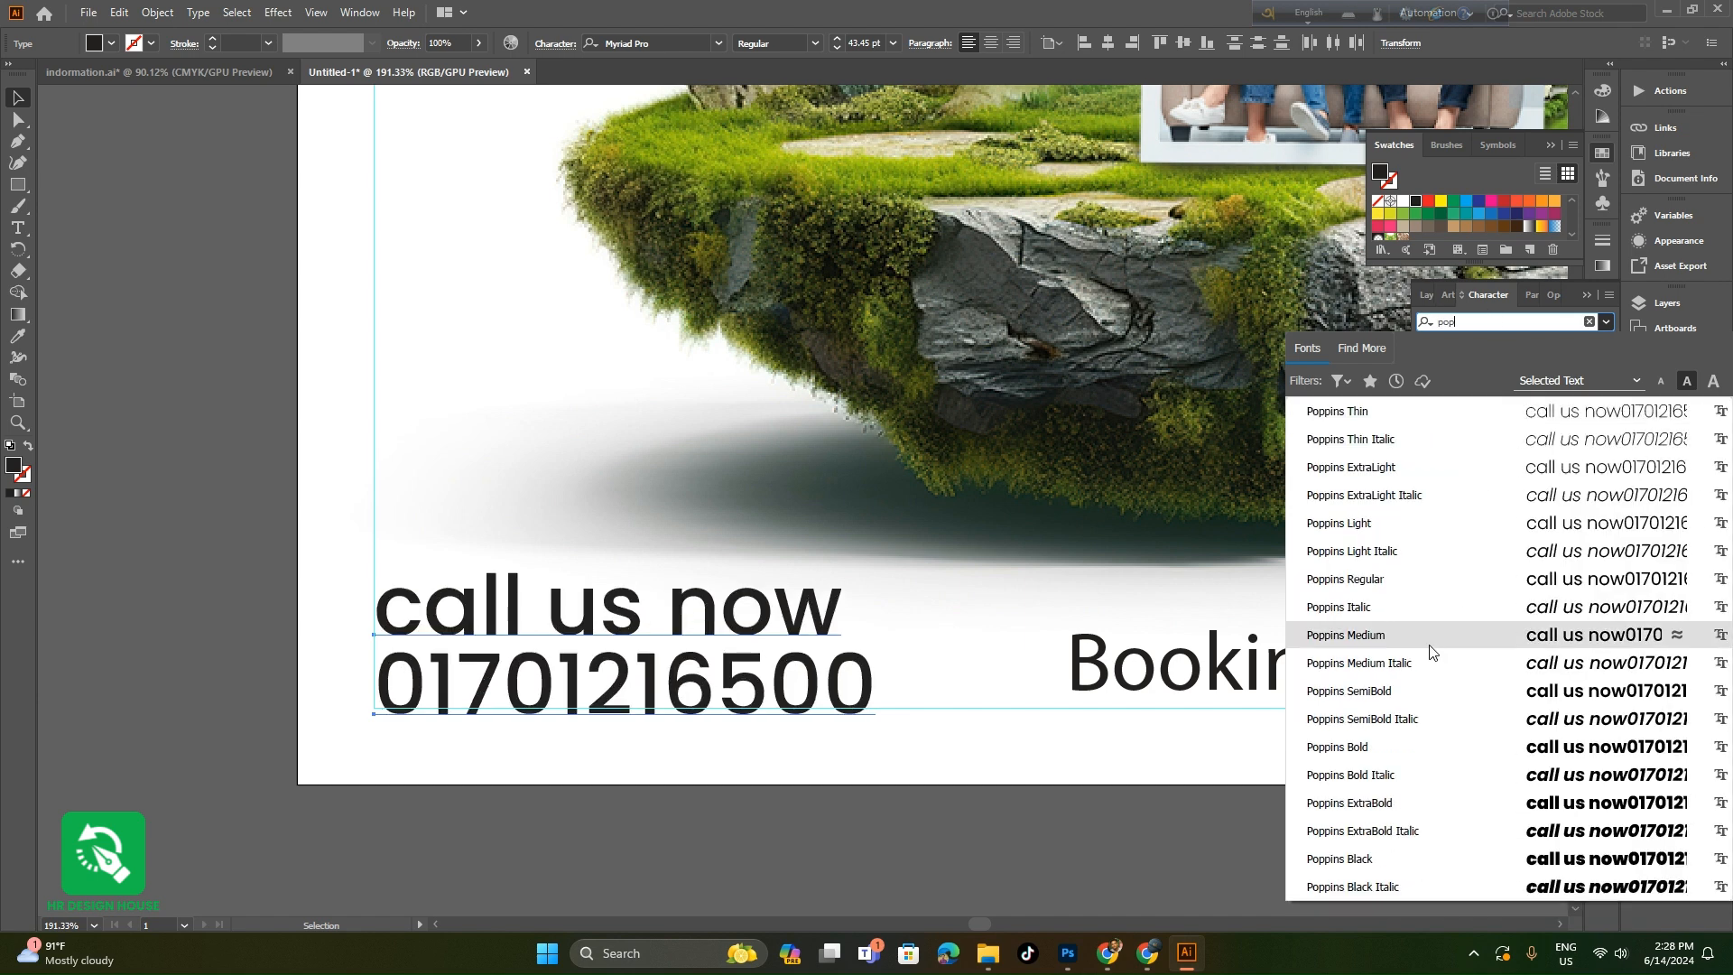
{"action": "left_click", "coordinate": [1408, 692]}
{"action": "left_click", "coordinate": [919, 848]}
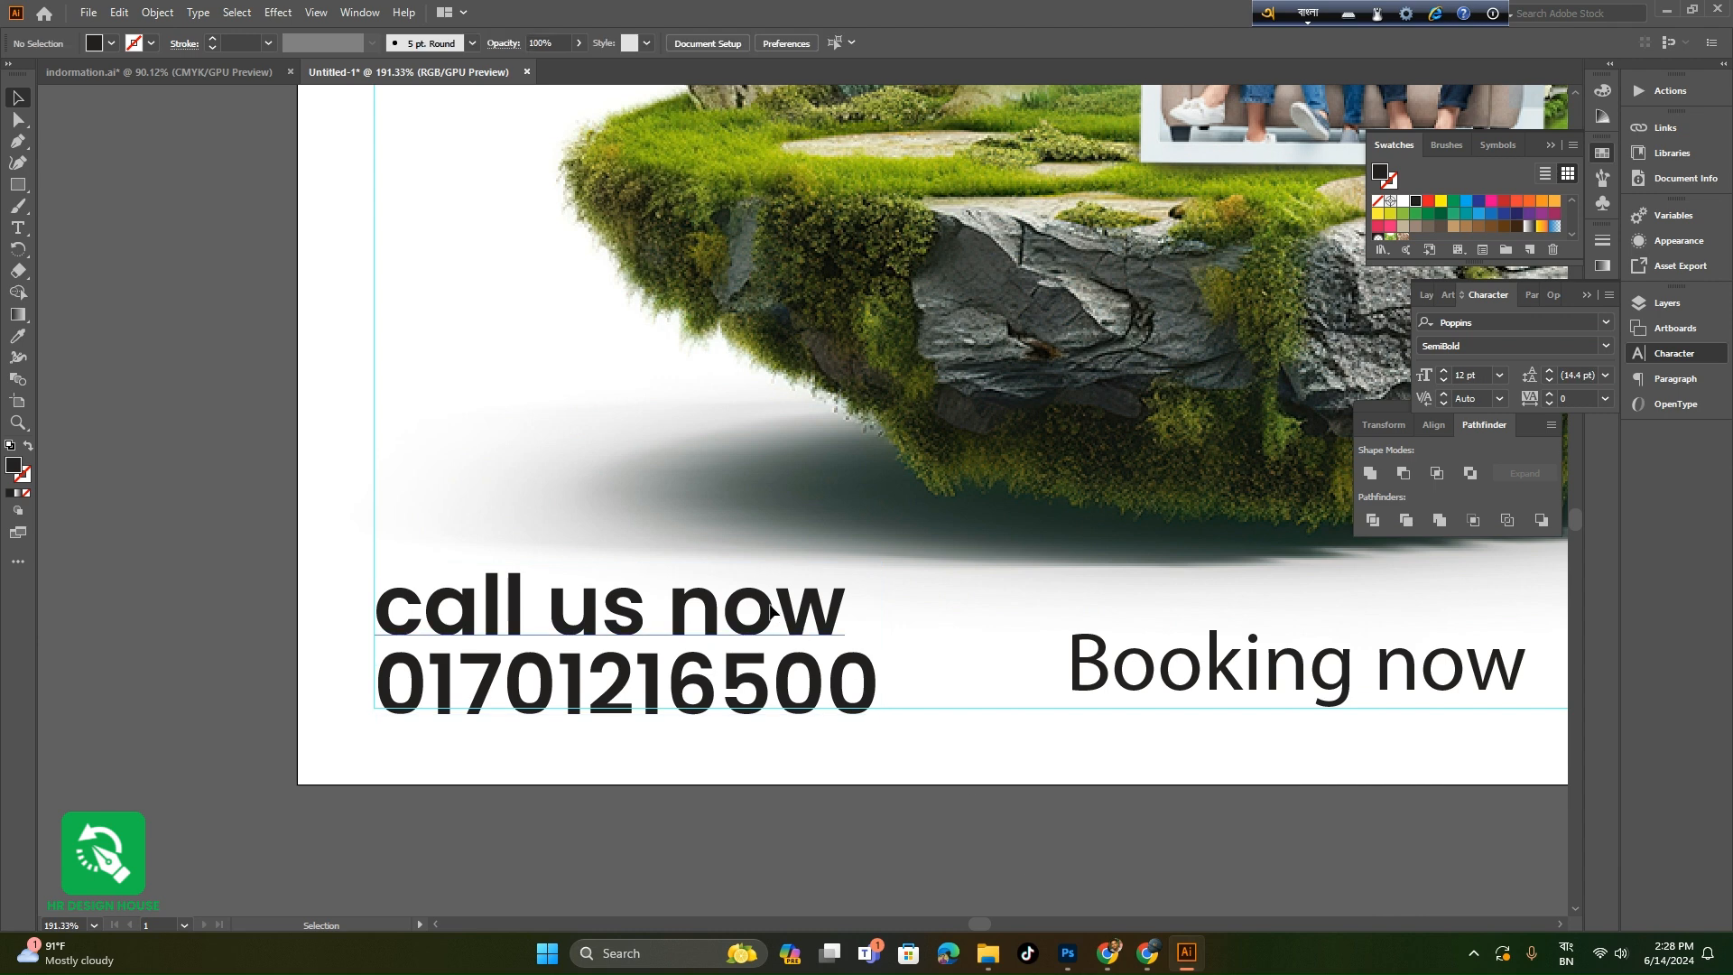
- Change the font weight of the "call us now" line to Poppins Regular
{"action": "left_click", "coordinate": [771, 612]}
{"action": "left_click", "coordinate": [1591, 343]}
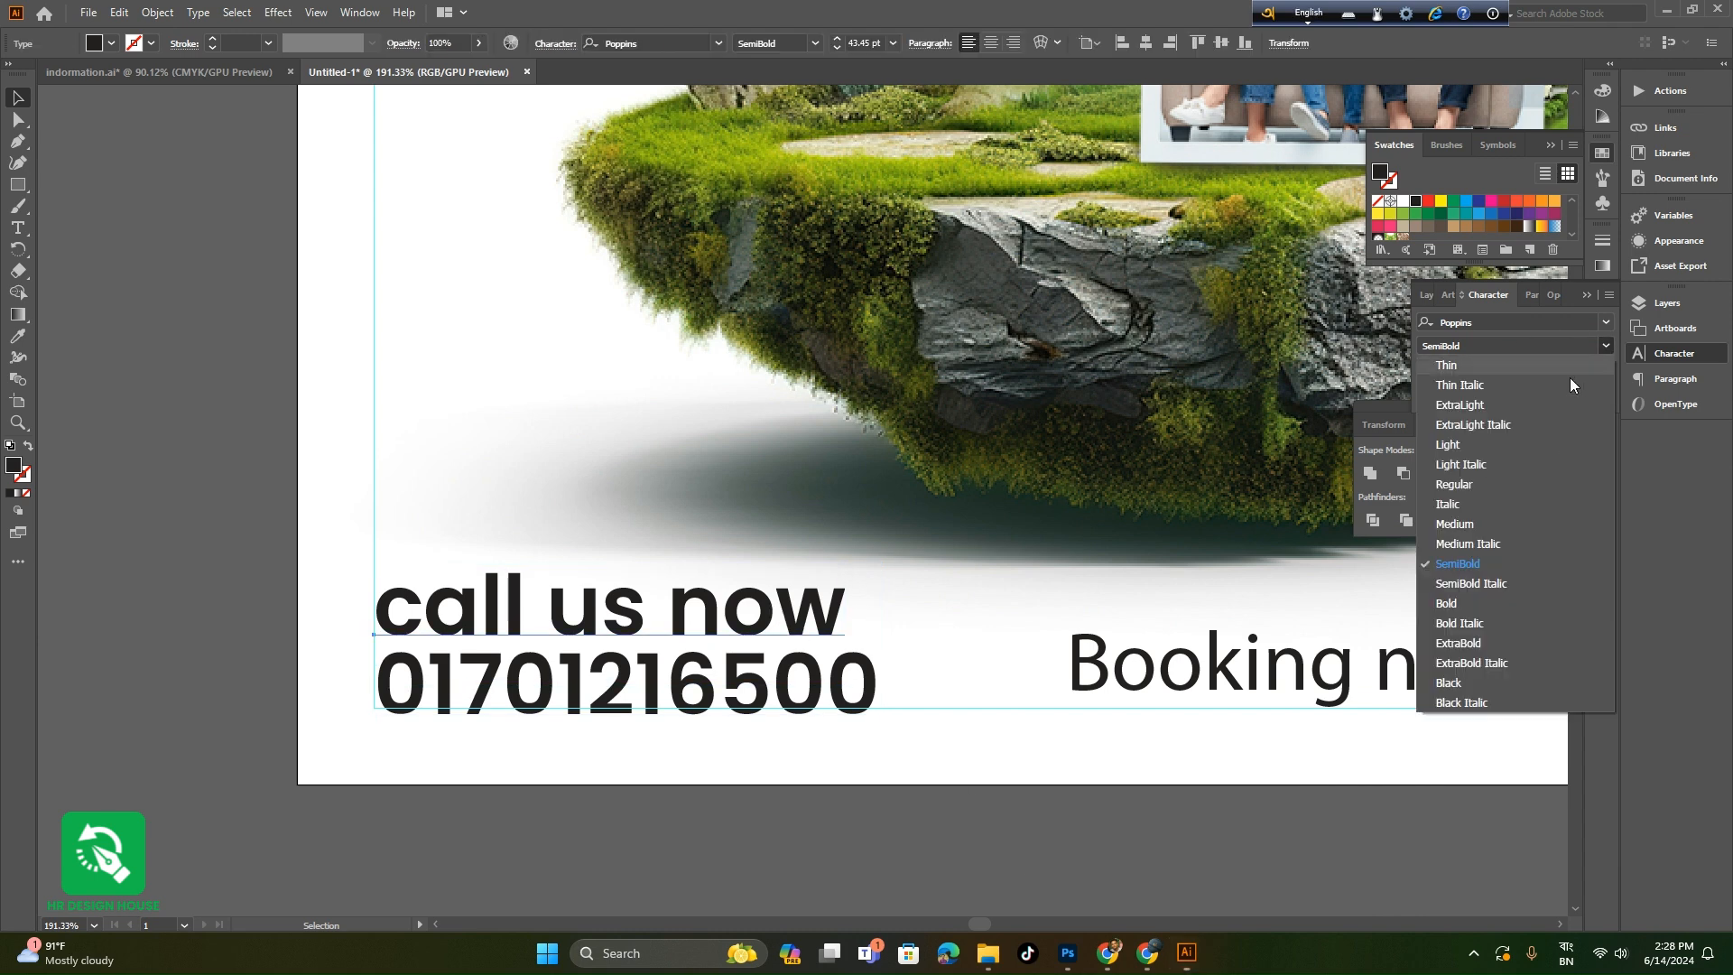
{"action": "left_click", "coordinate": [1480, 477]}
{"action": "left_click", "coordinate": [674, 462]}
- Scale "call us now" and the phone number down to about 28 pt and move them up from the bottom margin guide
{"action": "key", "text": "z"}
{"action": "left_click", "coordinate": [648, 731]}
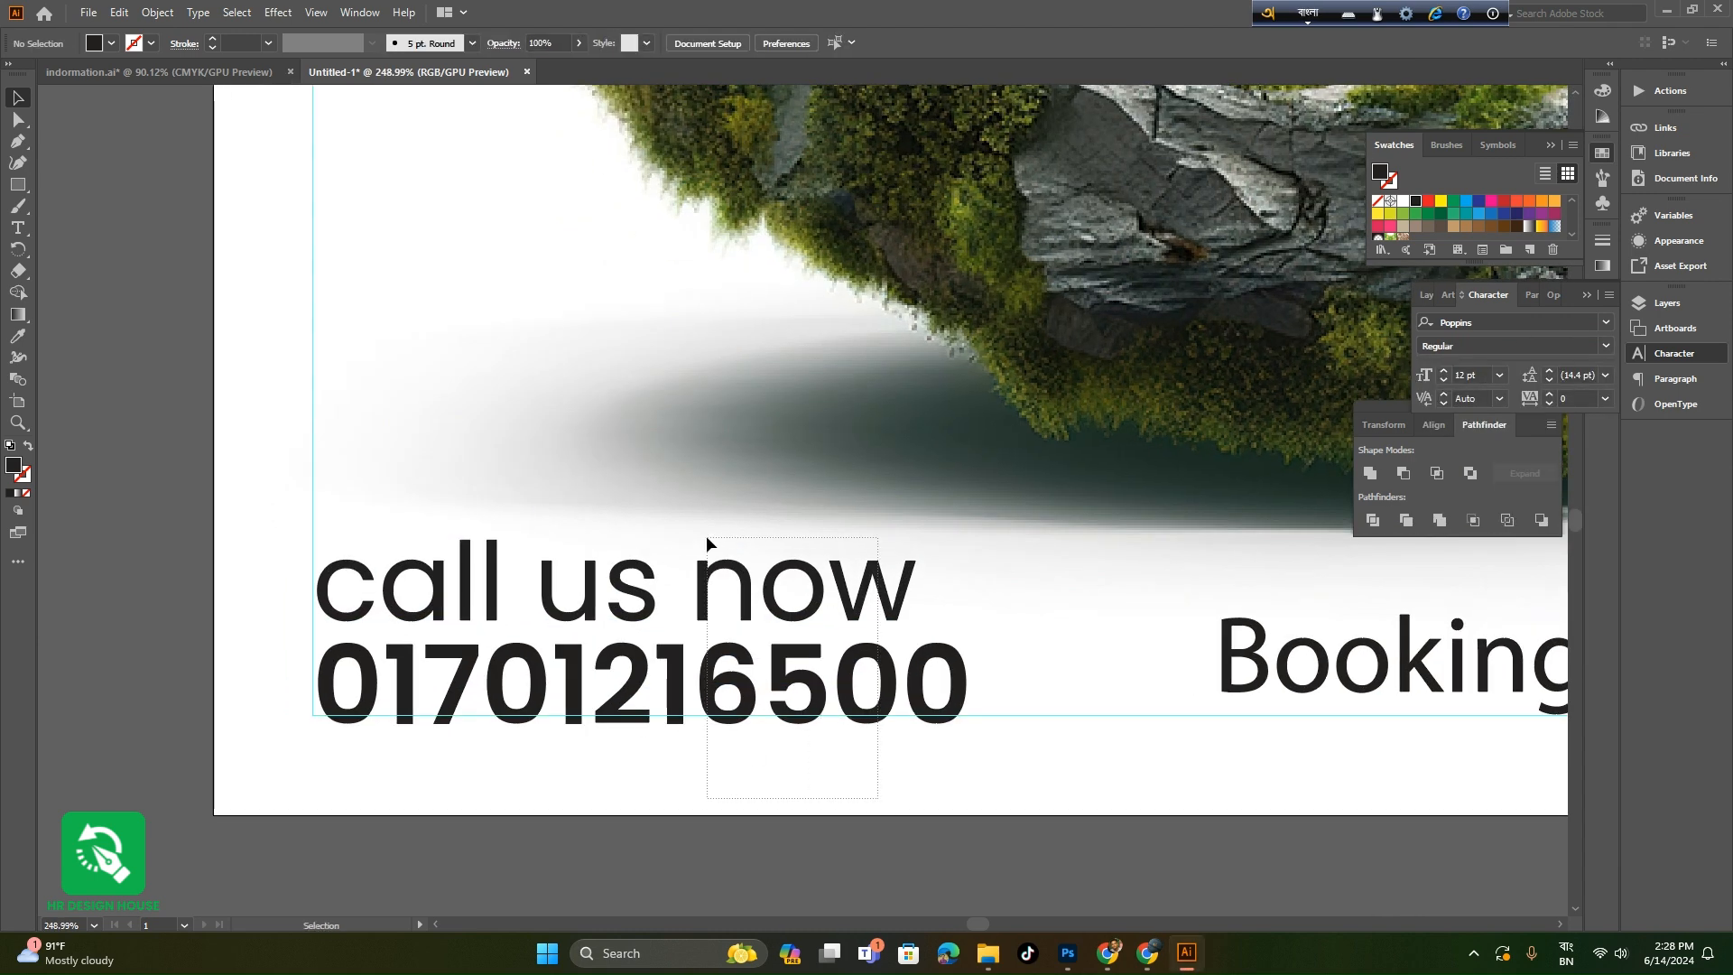
{"action": "left_click_drag", "start_coordinate": [707, 542], "coordinate": [709, 542]}
{"action": "left_click_drag", "start_coordinate": [975, 657], "coordinate": [737, 657]}
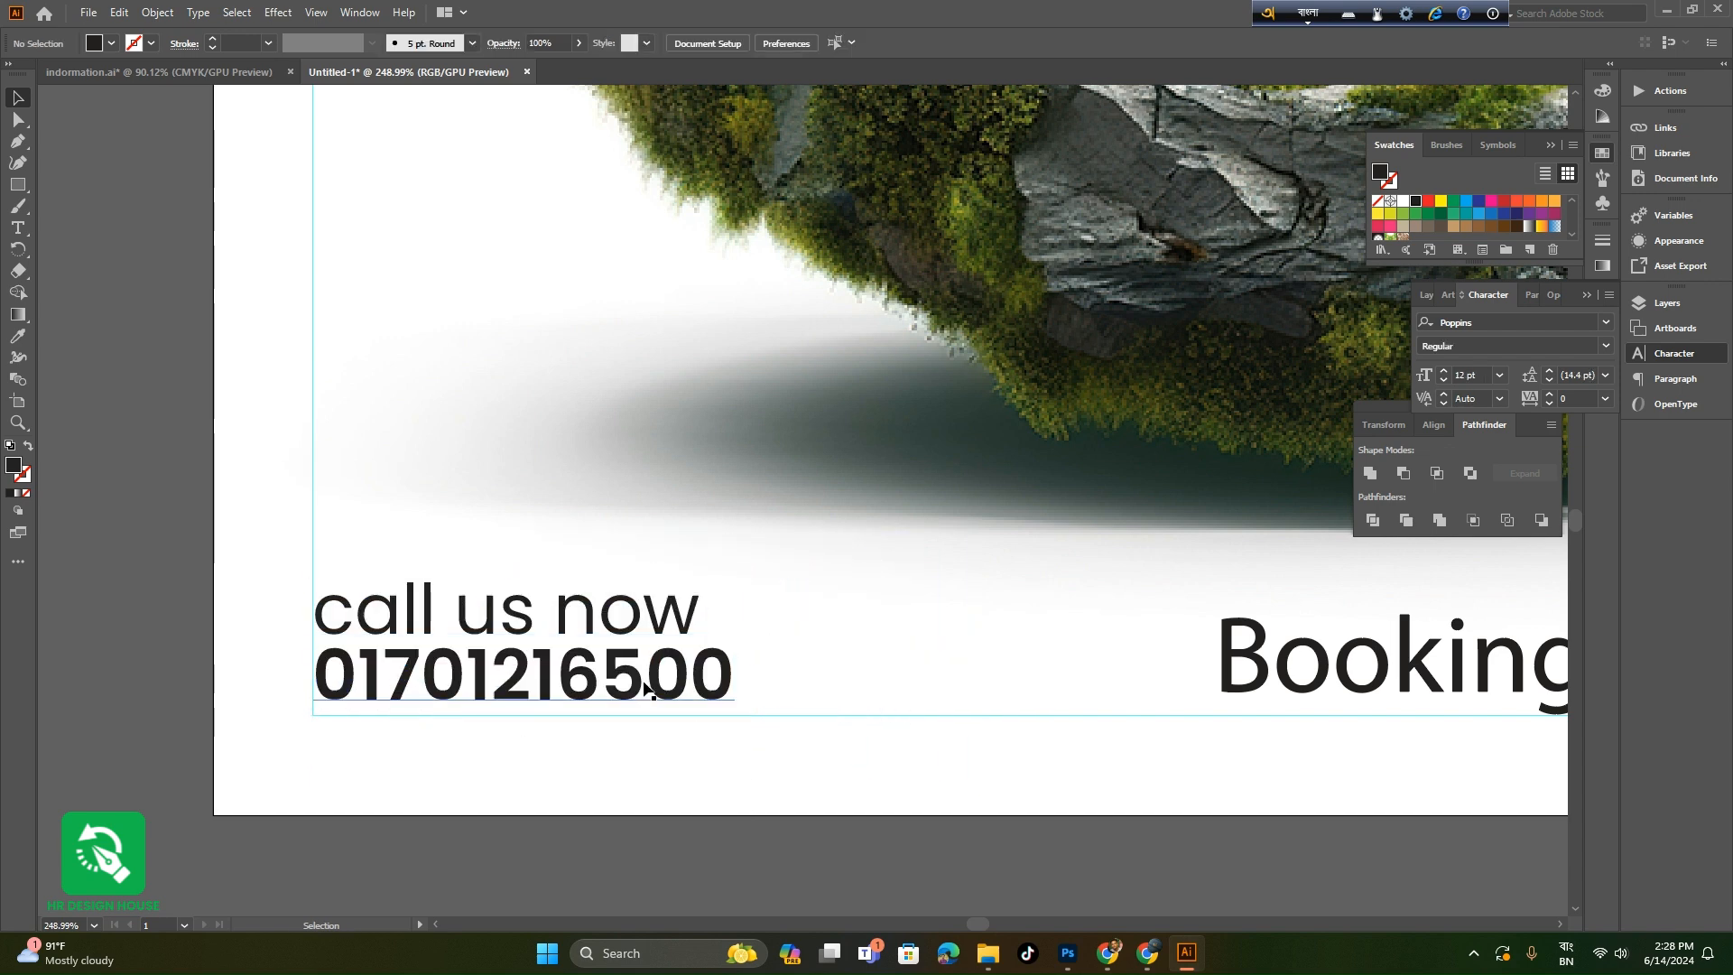
{"action": "left_click_drag", "start_coordinate": [614, 610], "coordinate": [610, 402]}
{"action": "key", "text": "F12"}
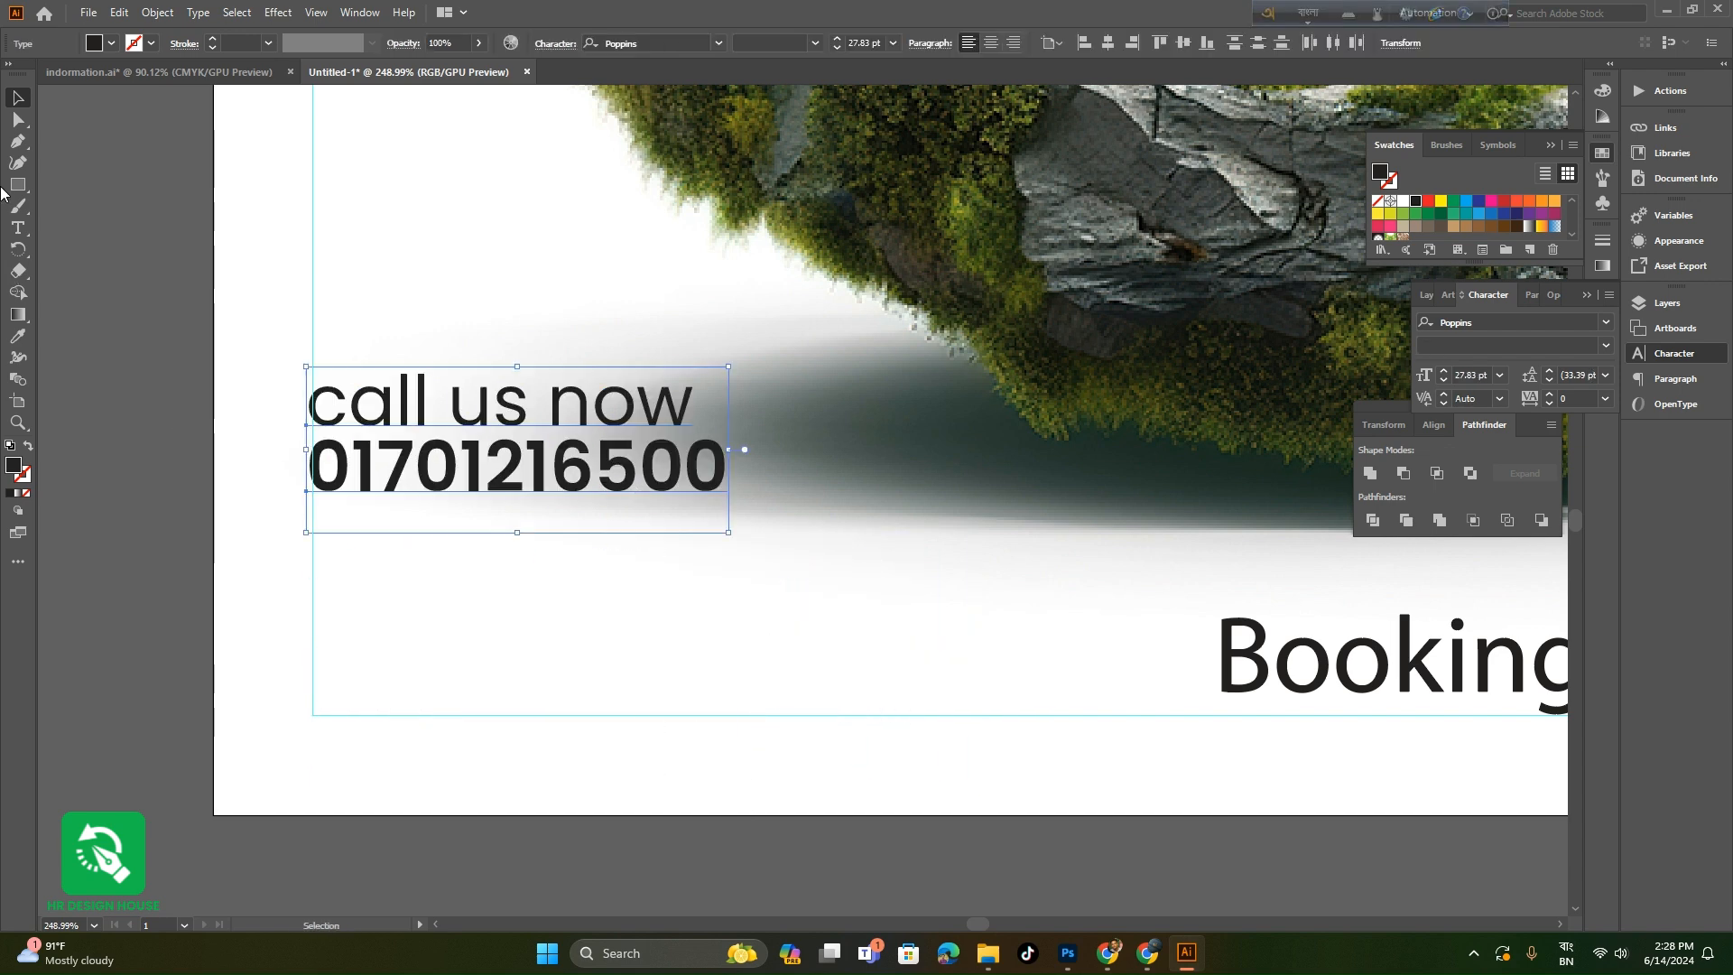
- Draw a black hexagon about 49 x 43 px in the bottom-left corner of the margin guides
{"action": "left_click", "coordinate": [19, 185]}
{"action": "left_click", "coordinate": [103, 227]}
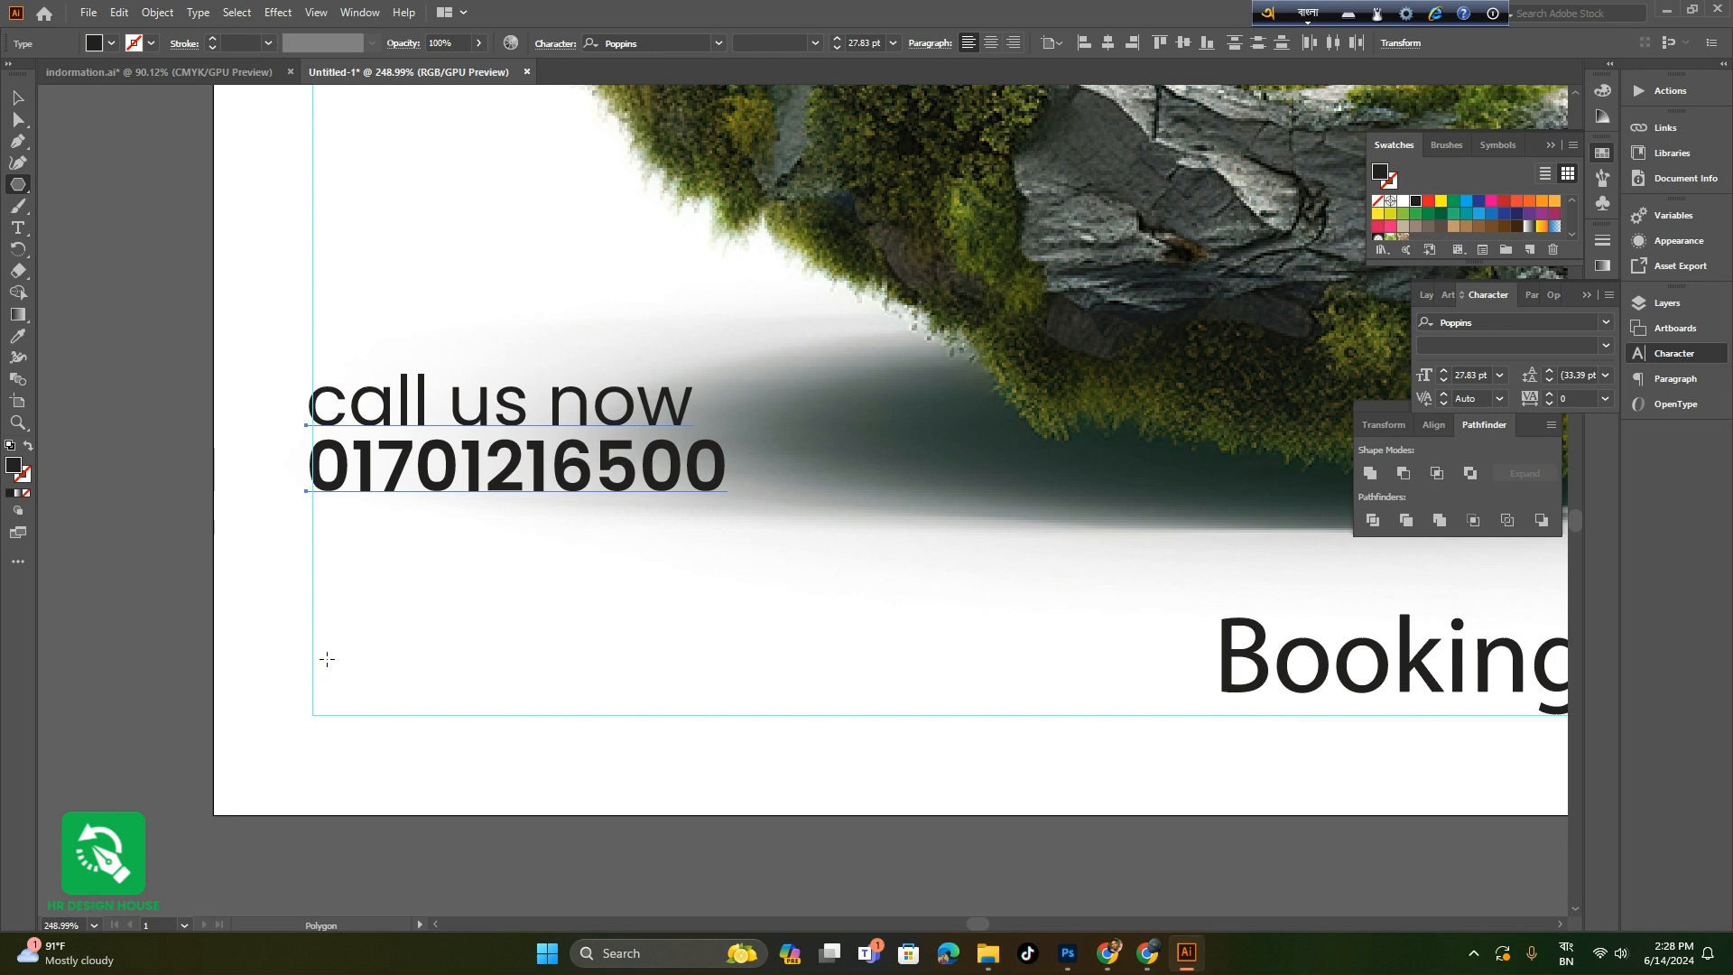
{"action": "left_click_drag", "start_coordinate": [324, 622], "coordinate": [406, 714]}
{"action": "key", "text": "v"}
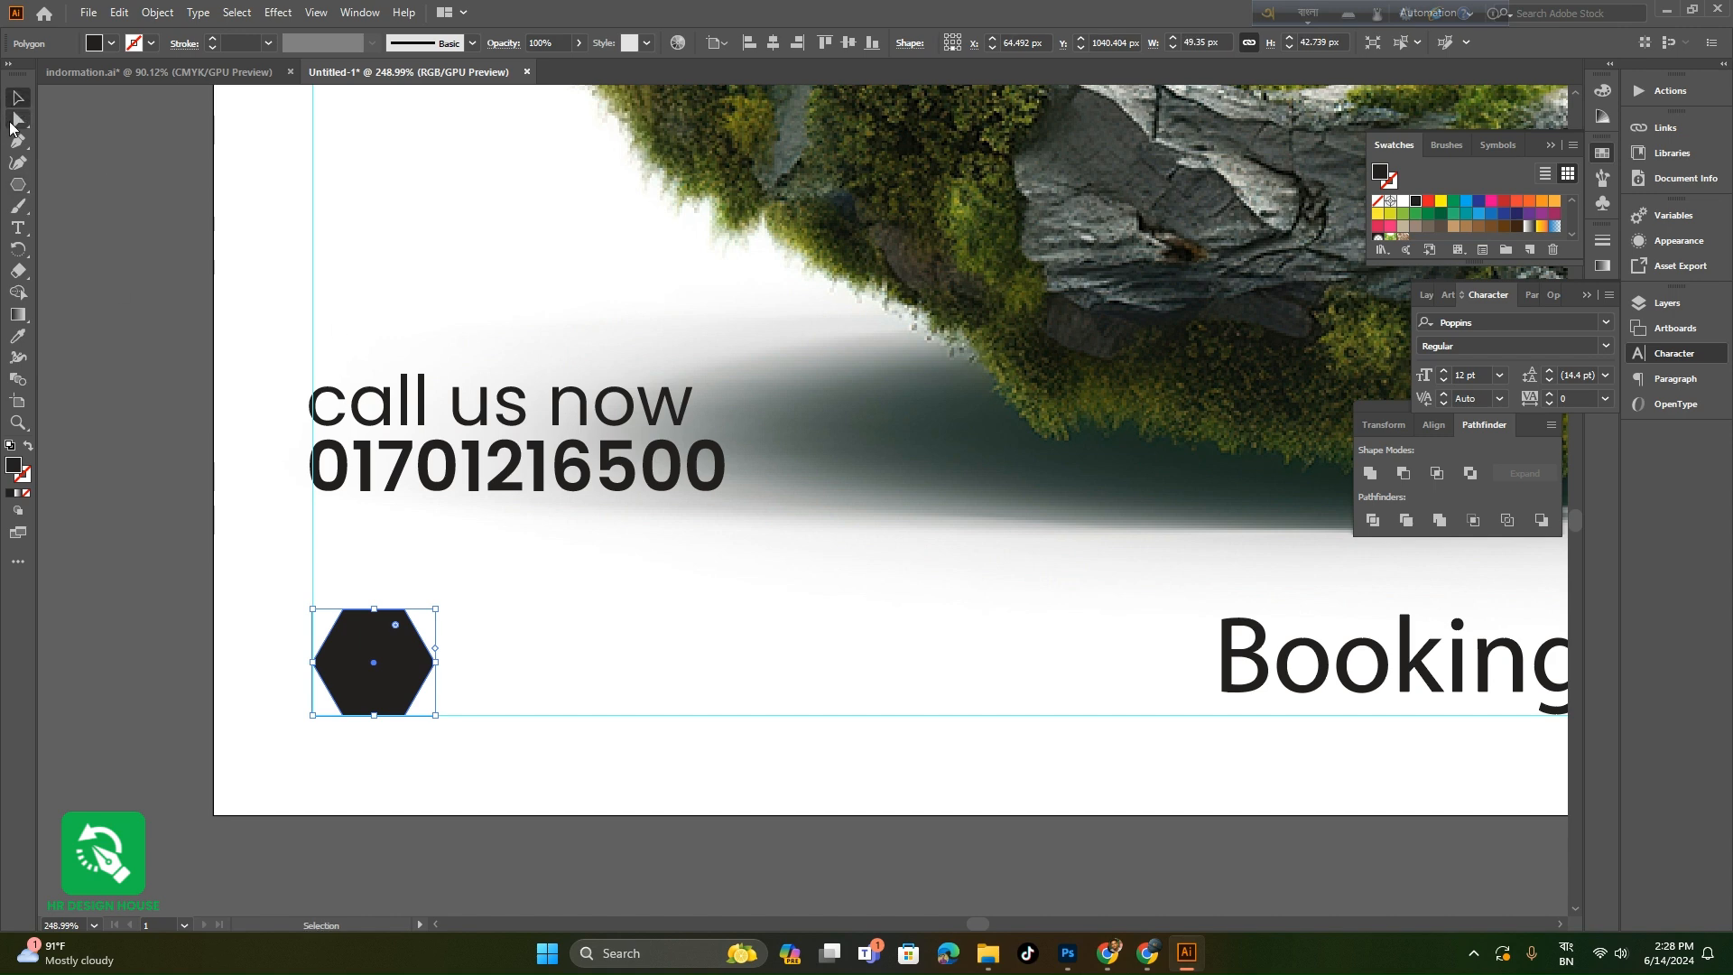
- Stretch the hexagon's right-hand anchor points outward to form a pointed bar about 296 px wide
{"action": "left_click", "coordinate": [12, 121]}
{"action": "left_click_drag", "start_coordinate": [492, 761], "coordinate": [492, 761]}
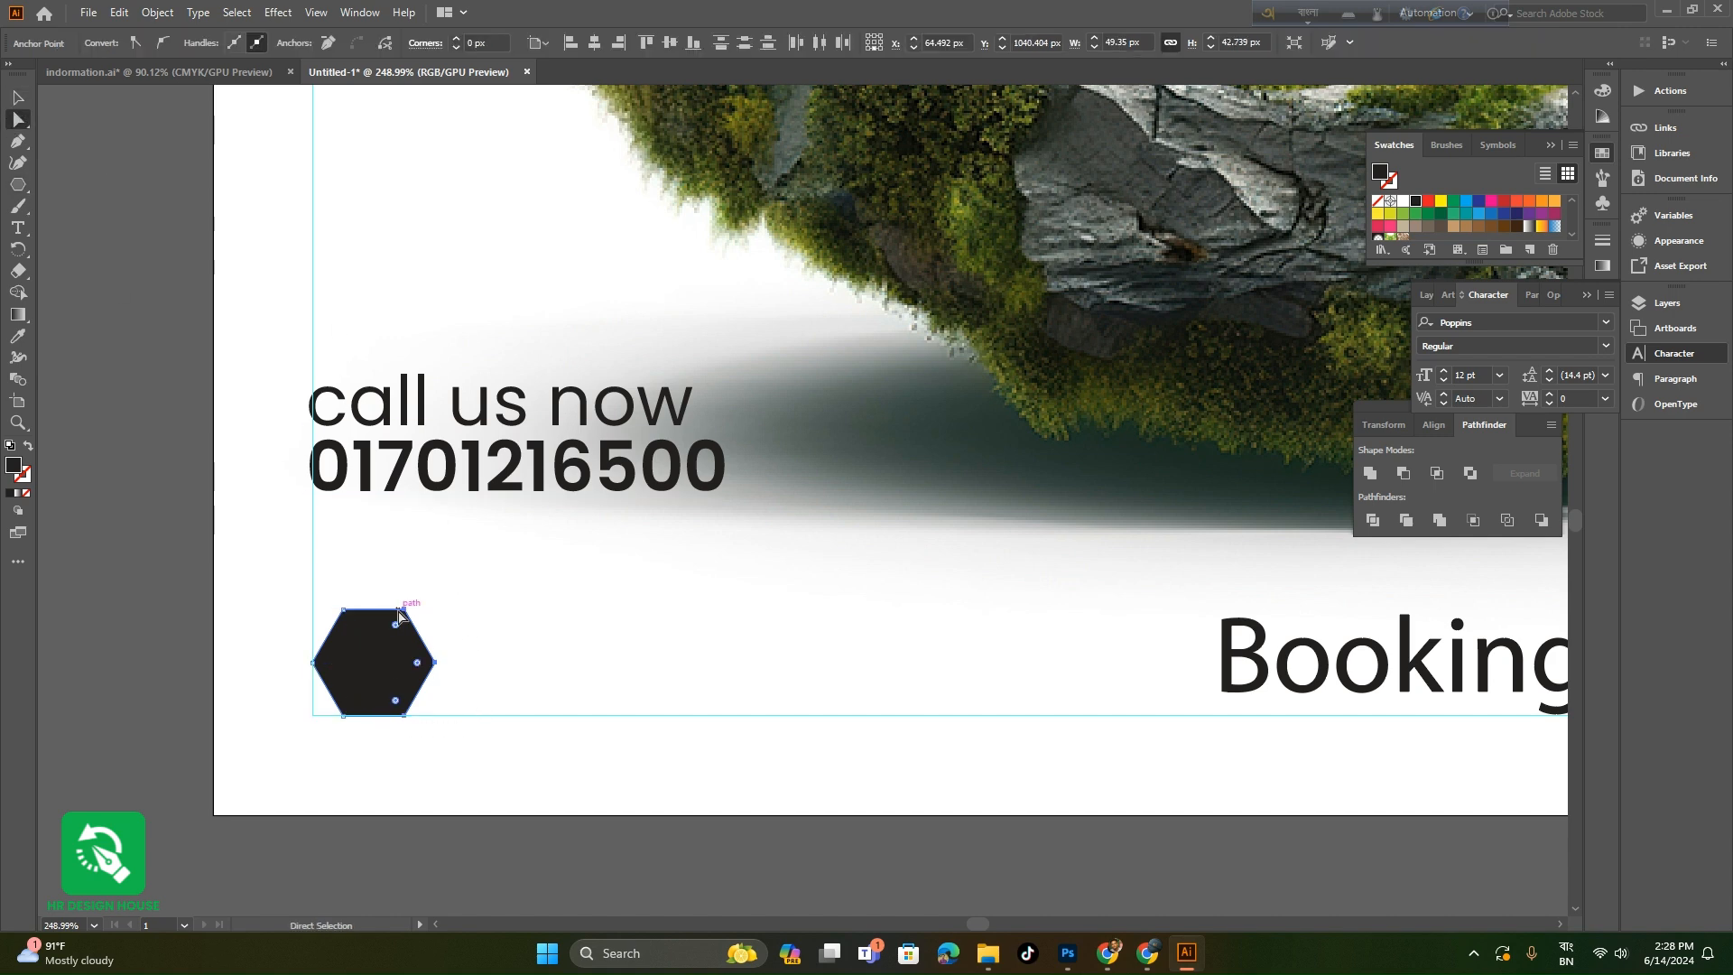
{"action": "left_click_drag", "start_coordinate": [403, 616], "coordinate": [1020, 610]}
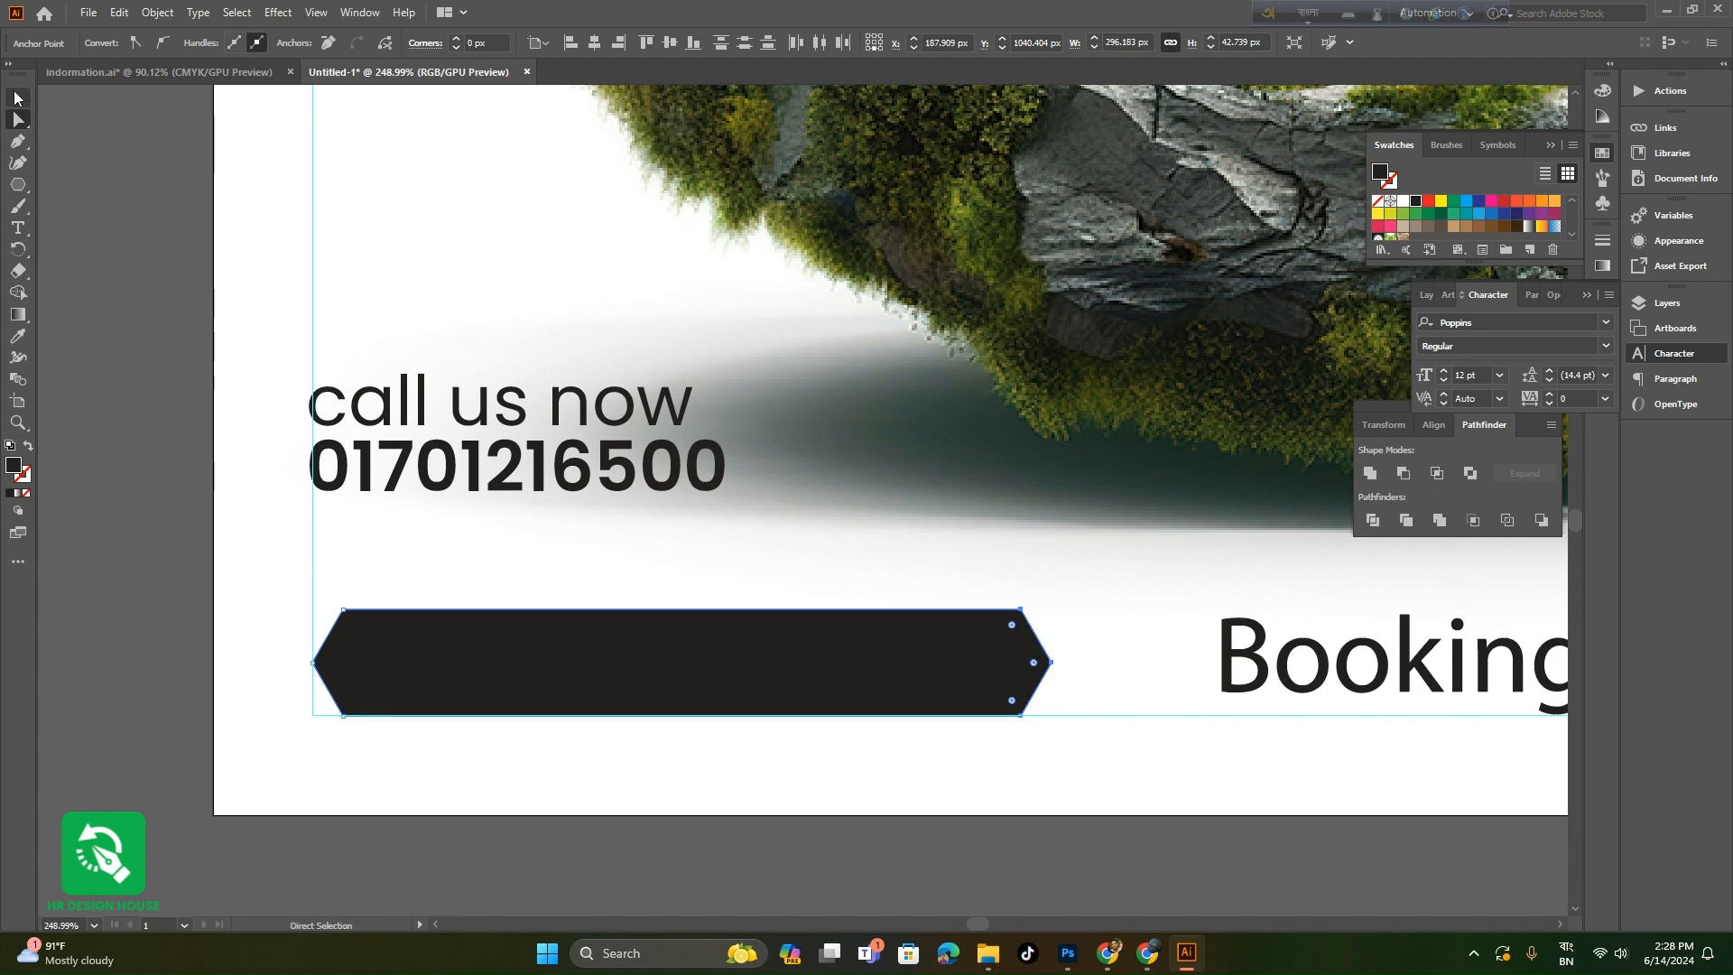
- Scale the pointed bar down proportionally to about 208 x 30 px, keeping it on the bottom-left margin corner
{"action": "left_click", "coordinate": [18, 97]}
{"action": "left_click", "coordinate": [148, 560]}
{"action": "left_click", "coordinate": [1010, 617]}
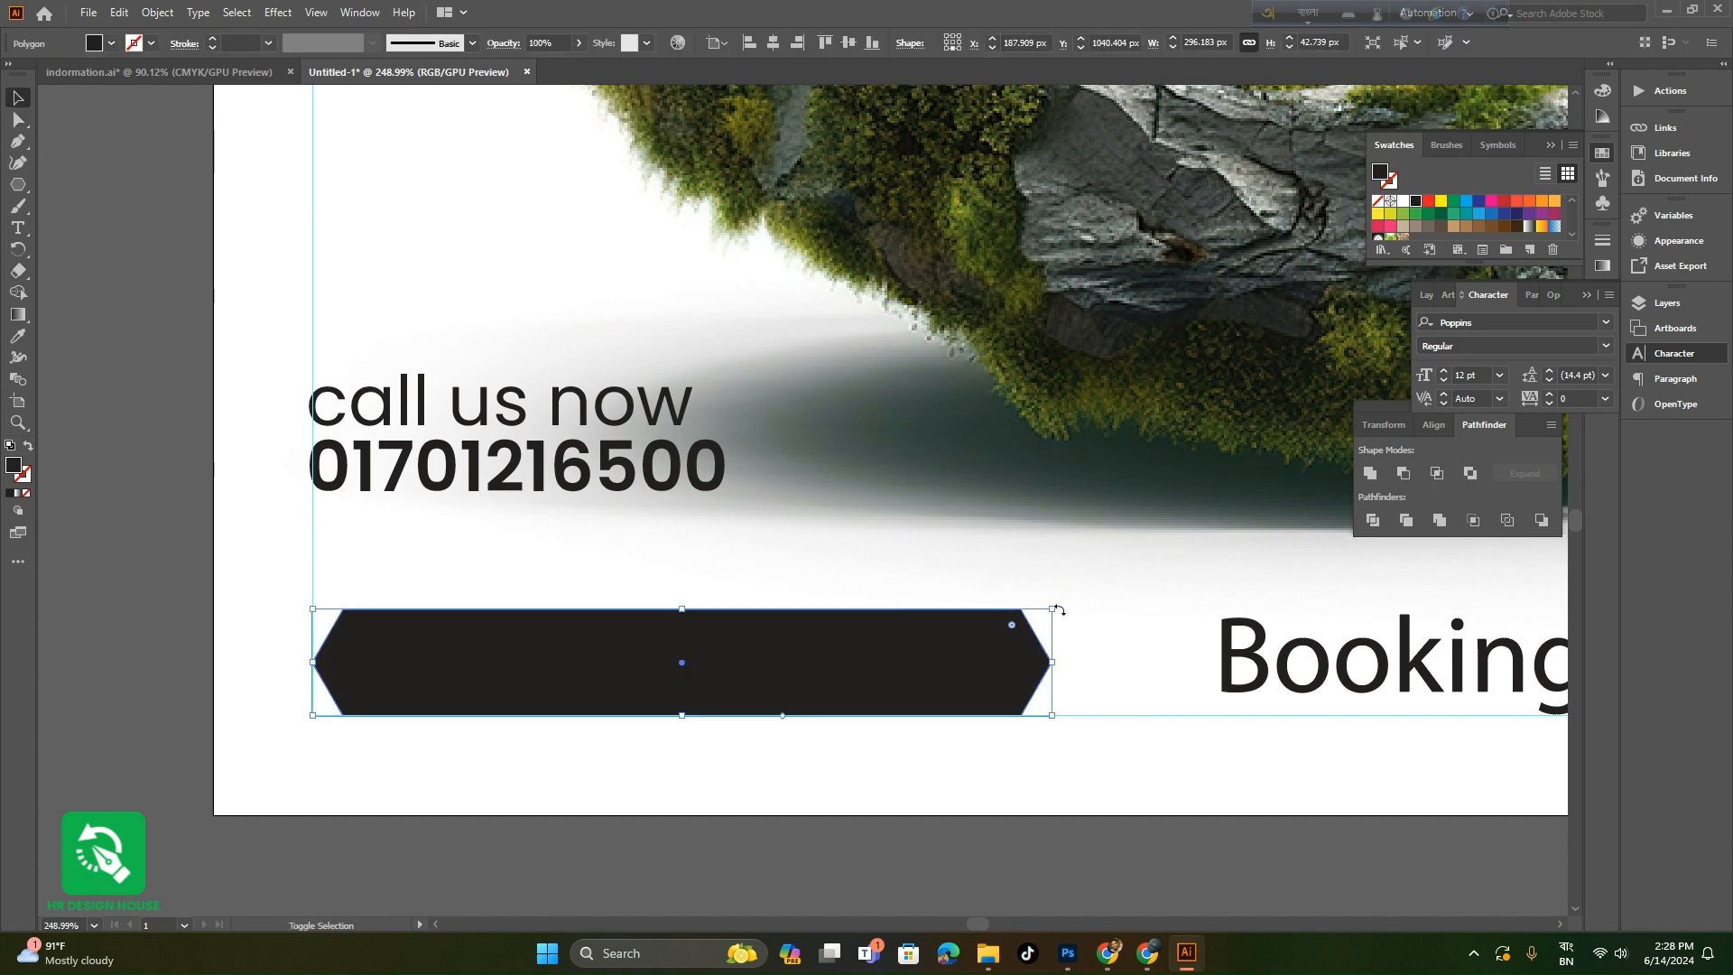
{"action": "left_click_drag", "start_coordinate": [1052, 608], "coordinate": [979, 642]}
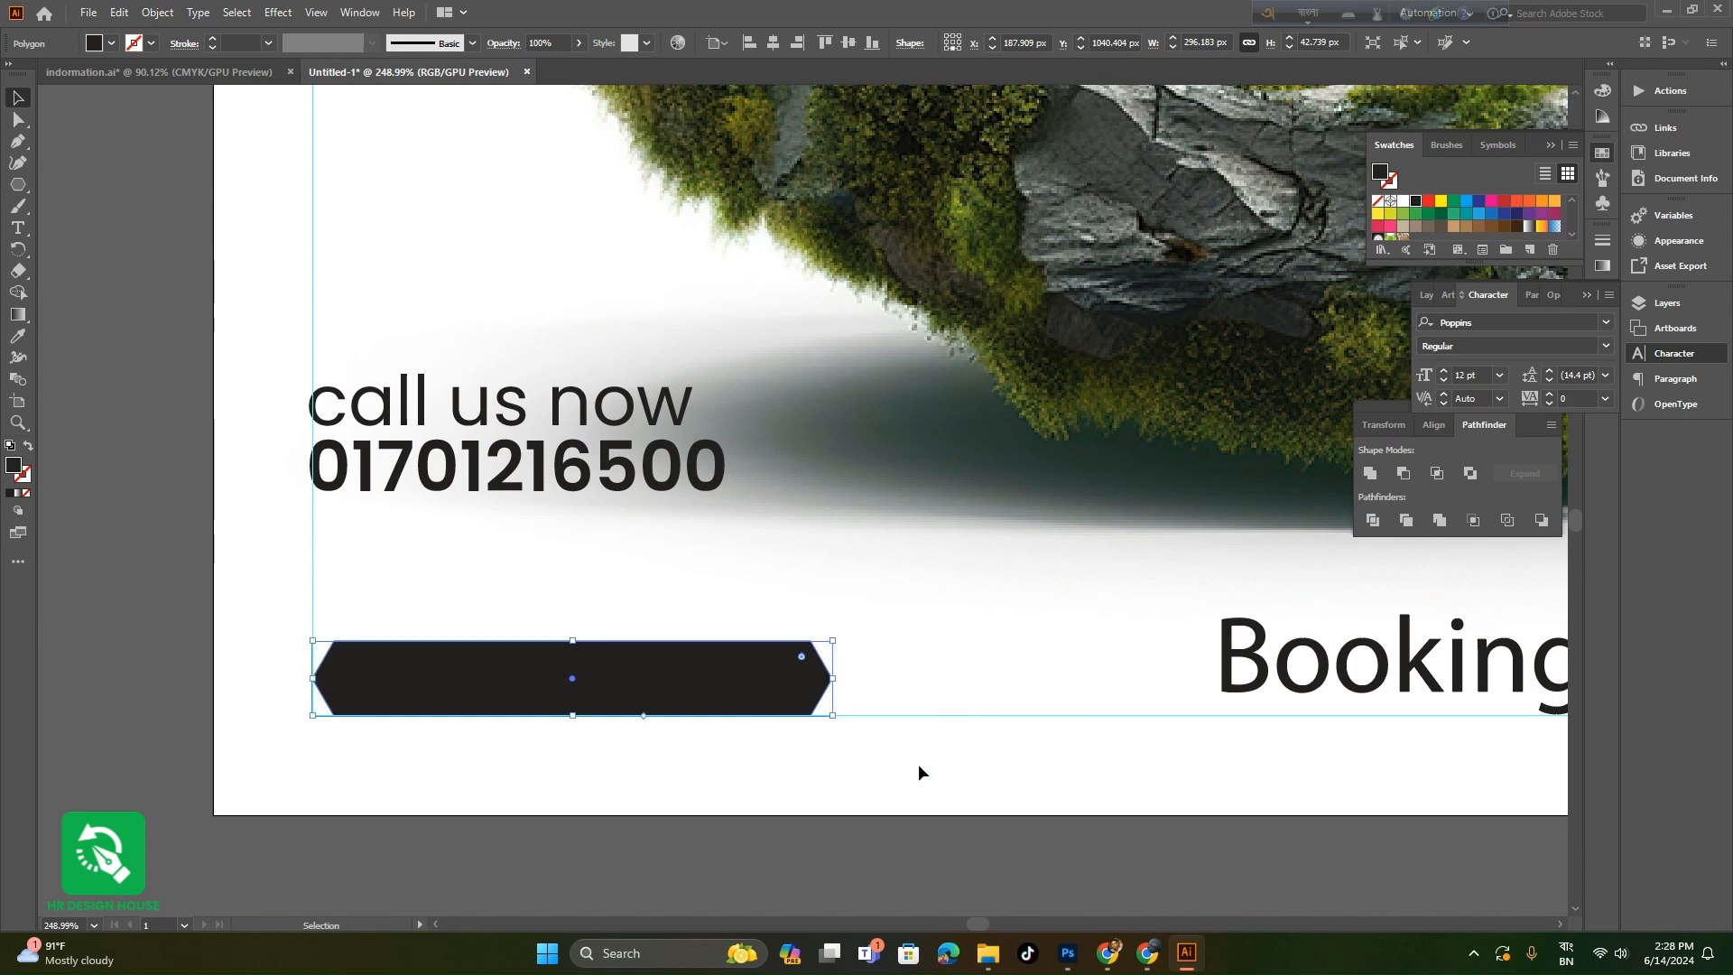
{"action": "left_click", "coordinate": [920, 773]}
{"action": "left_click_drag", "start_coordinate": [827, 745], "coordinate": [828, 677]}
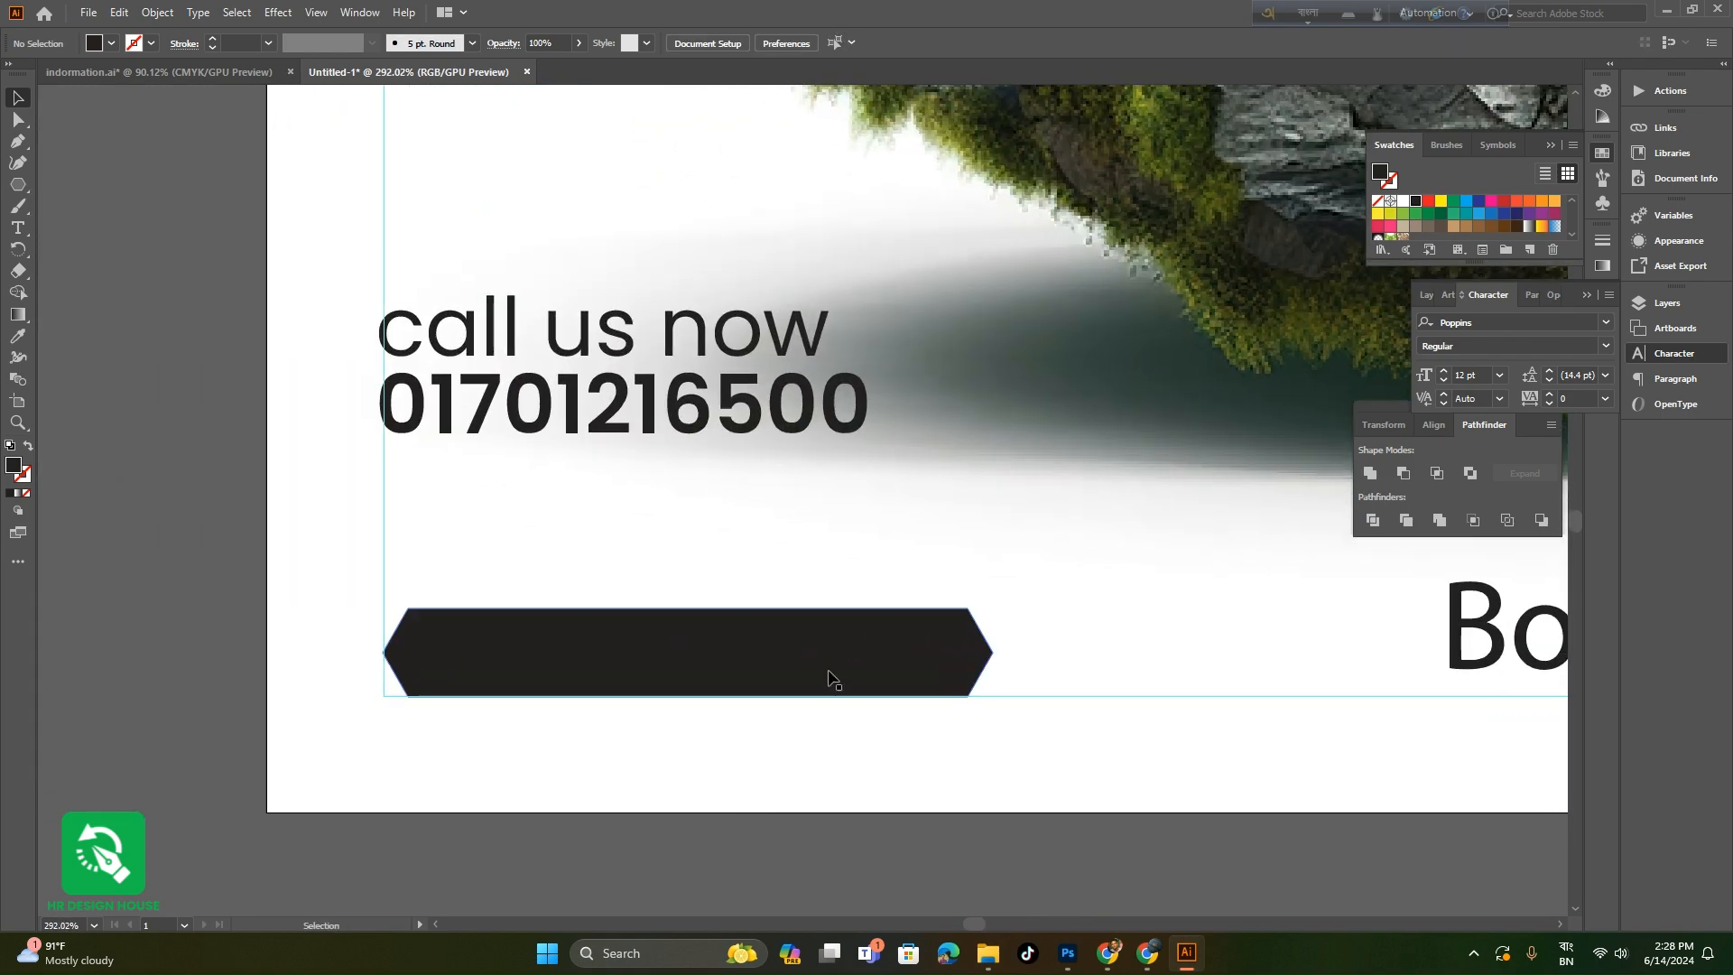
{"action": "left_click", "coordinate": [828, 677]}
{"action": "left_click", "coordinate": [796, 782]}
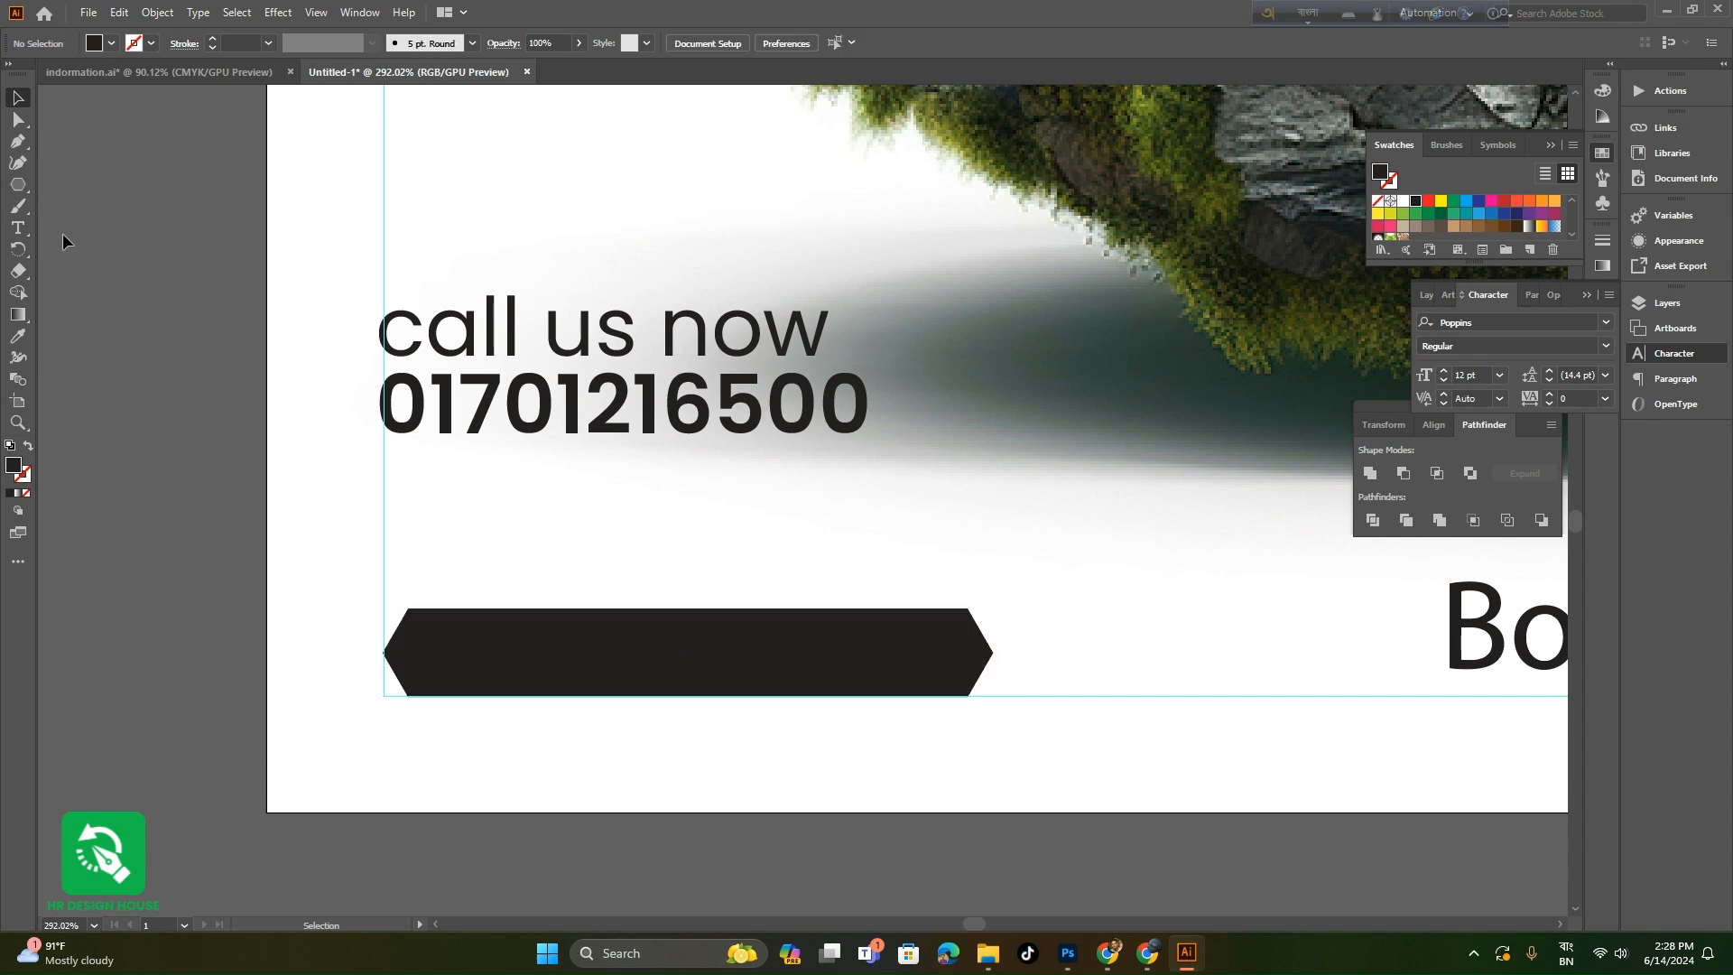
- Draw a square about 33 px wide, tilt it and place it over the upper-left end of the bar
{"action": "left_click_drag", "start_coordinate": [19, 193], "coordinate": [65, 184]}
{"action": "left_click_drag", "start_coordinate": [323, 458], "coordinate": [418, 553]}
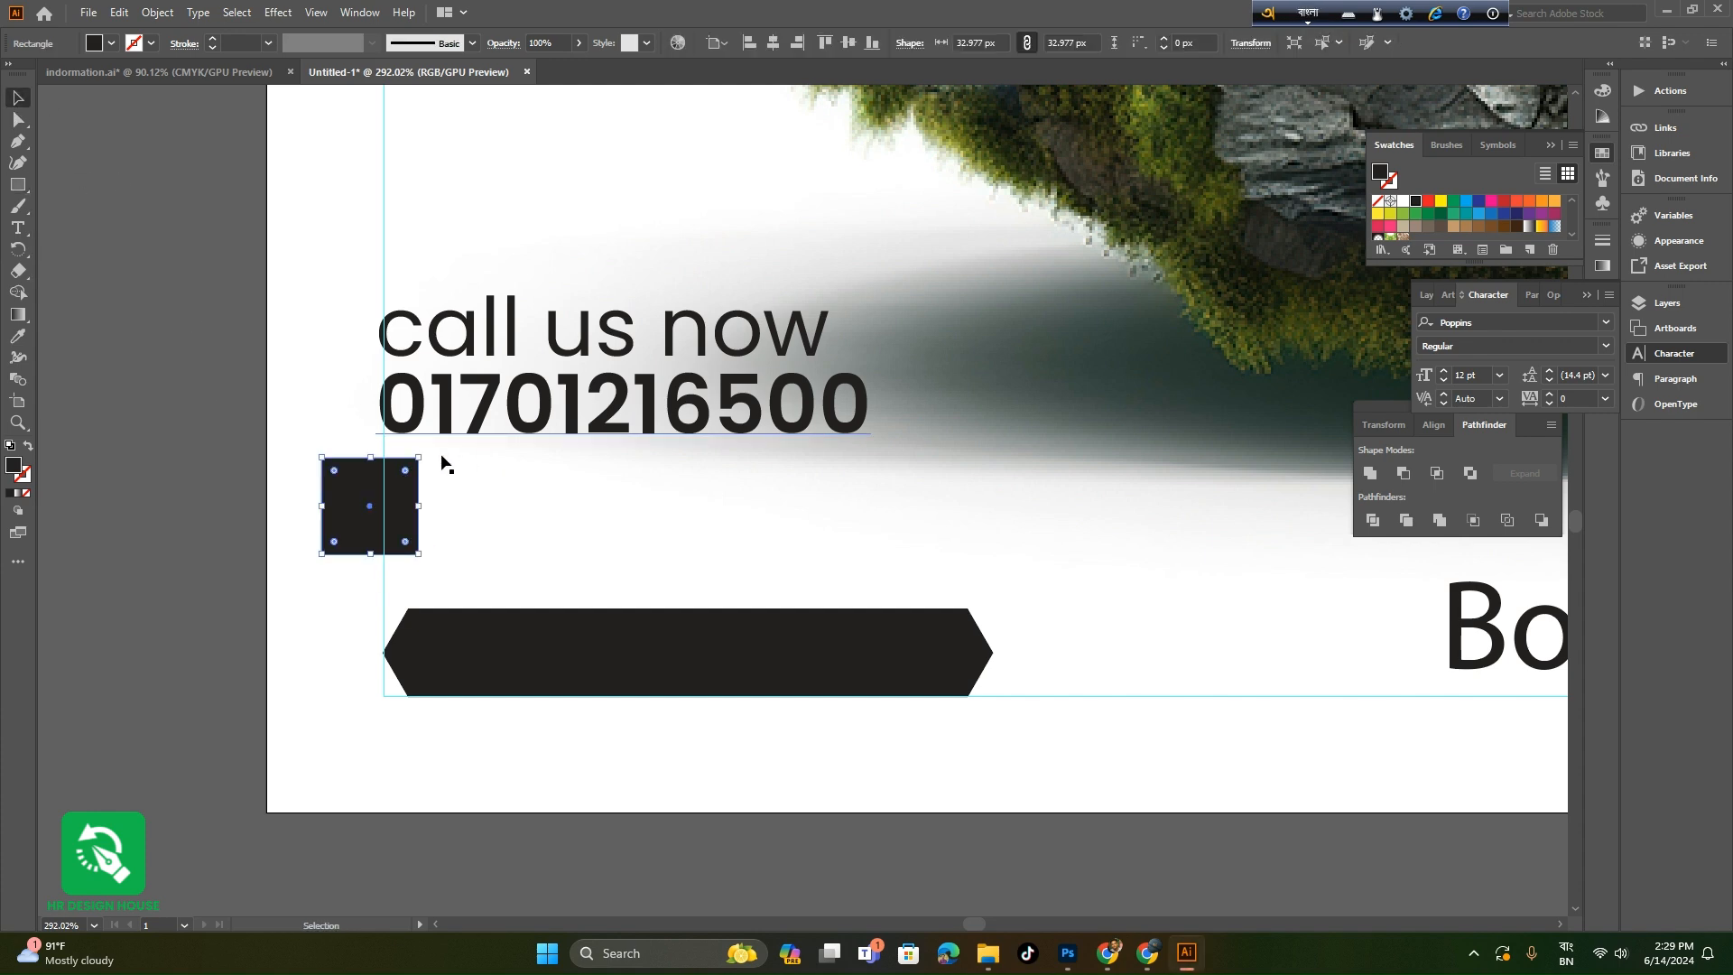
{"action": "left_click_drag", "start_coordinate": [427, 456], "coordinate": [454, 629]}
{"action": "scroll", "coordinate": [542, 632], "scroll_direction": "up", "scroll_amount": 3}
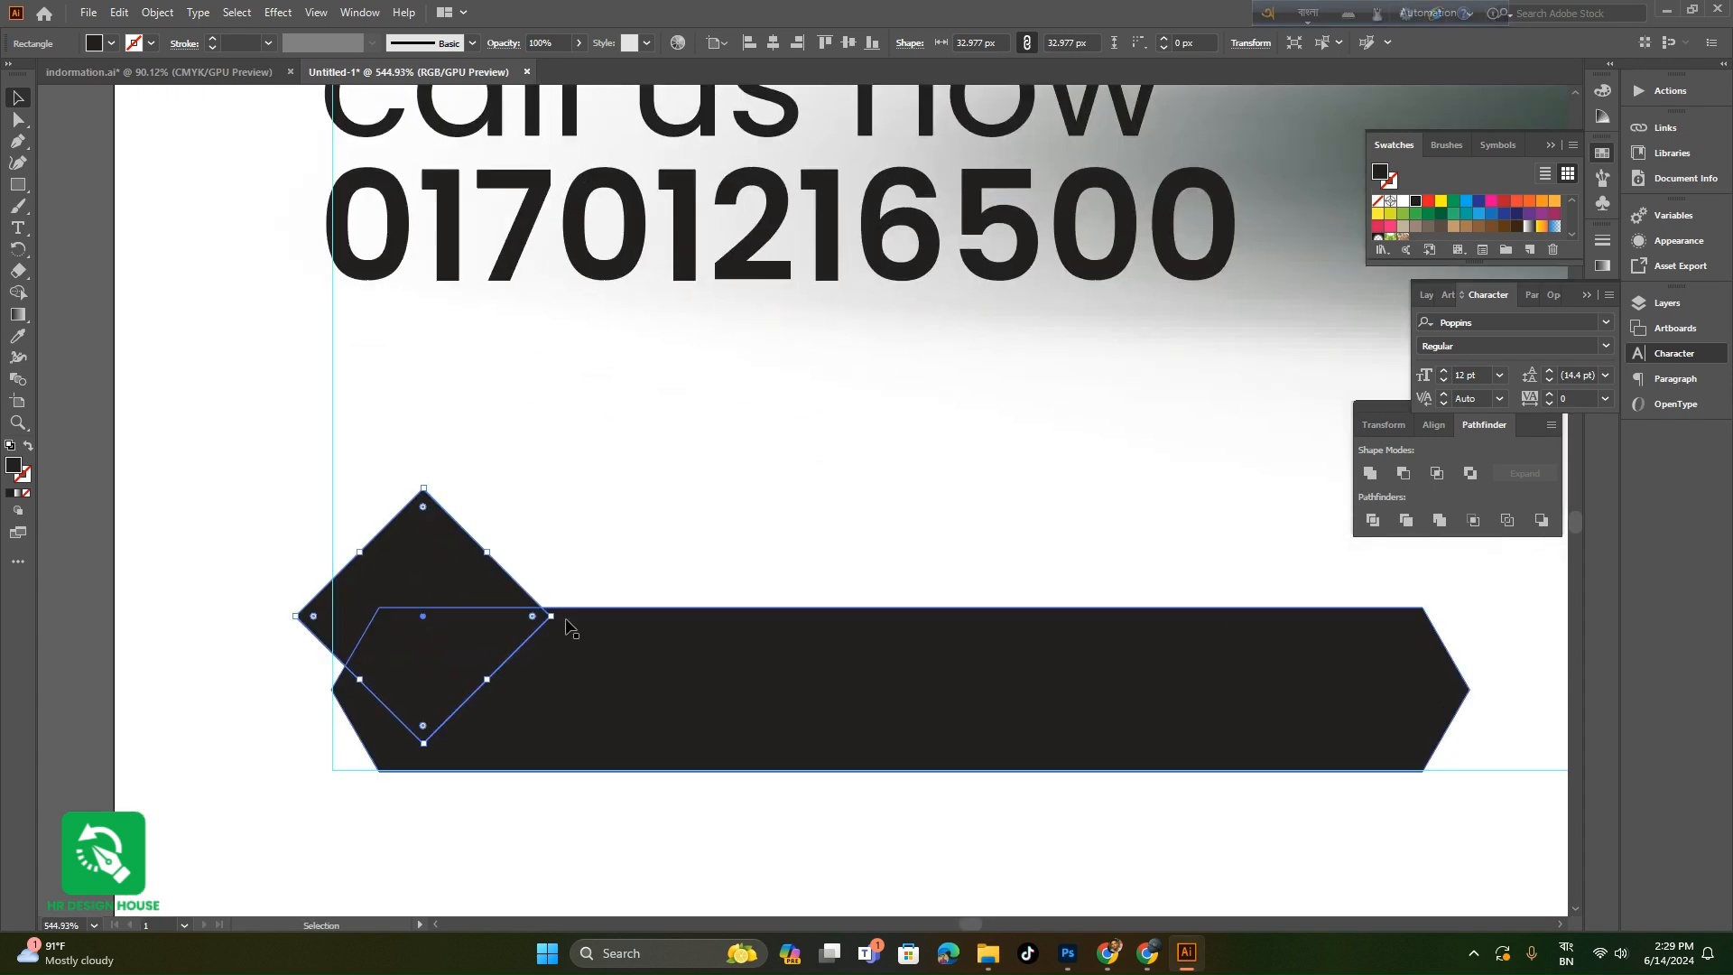
{"action": "left_click_drag", "start_coordinate": [560, 616], "coordinate": [564, 663]}
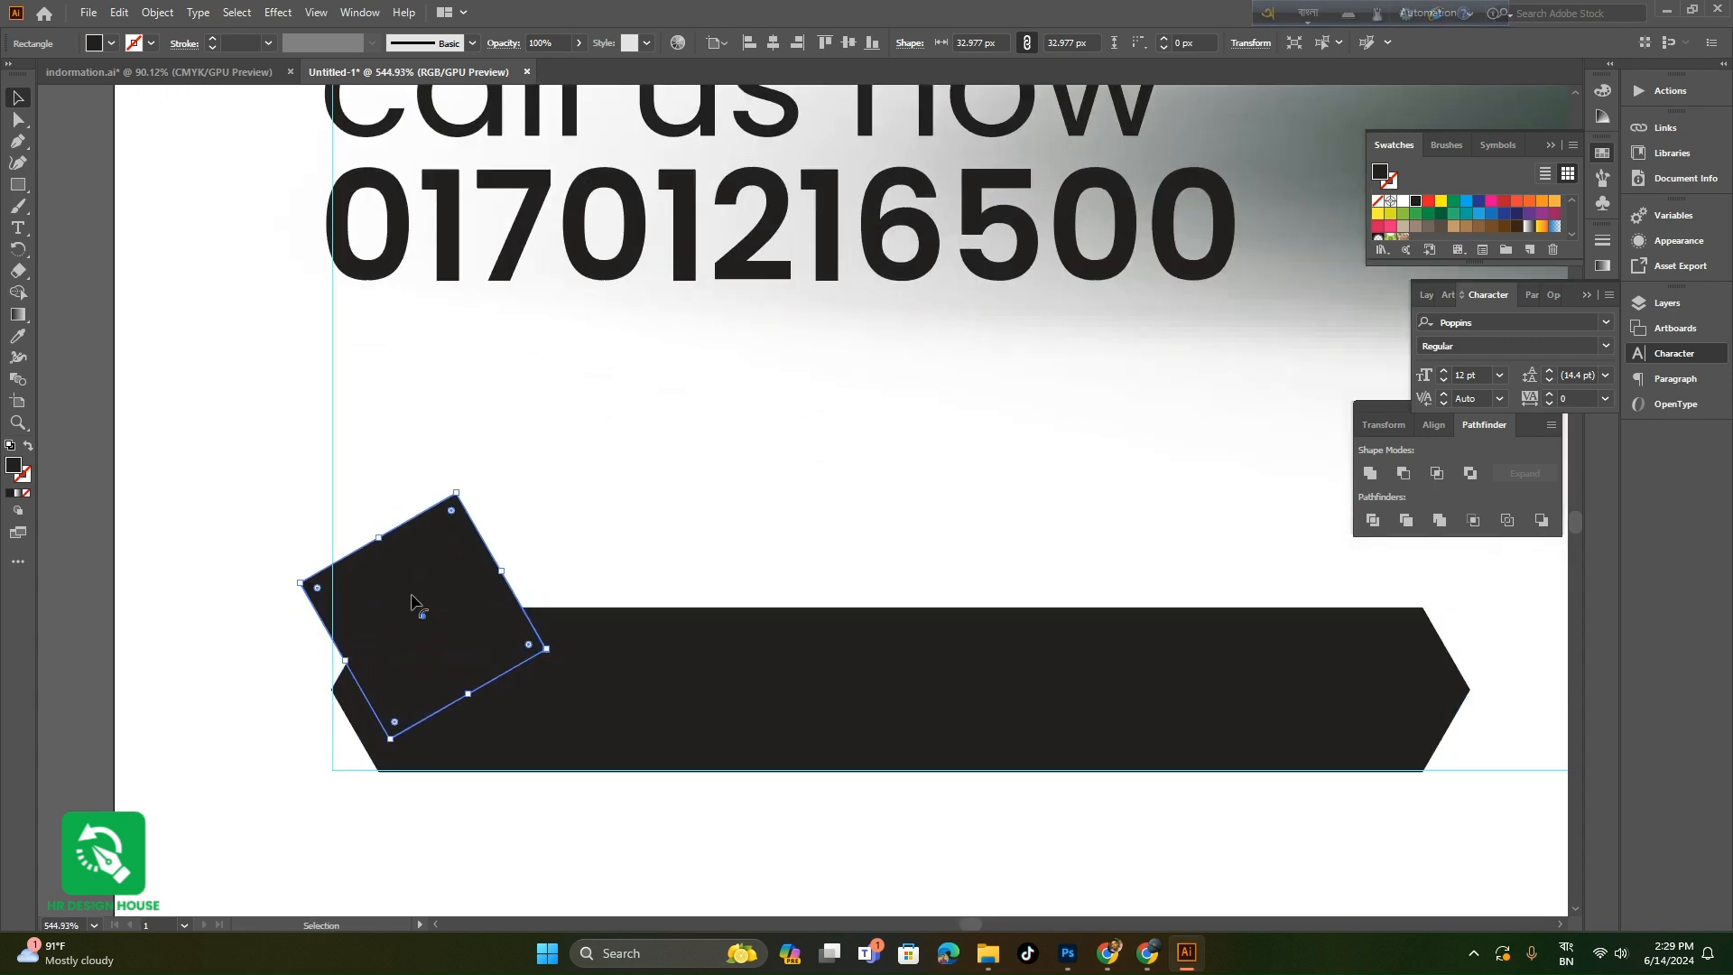
- Fill the tilted square with red and round its corners
{"action": "left_click", "coordinate": [111, 42]}
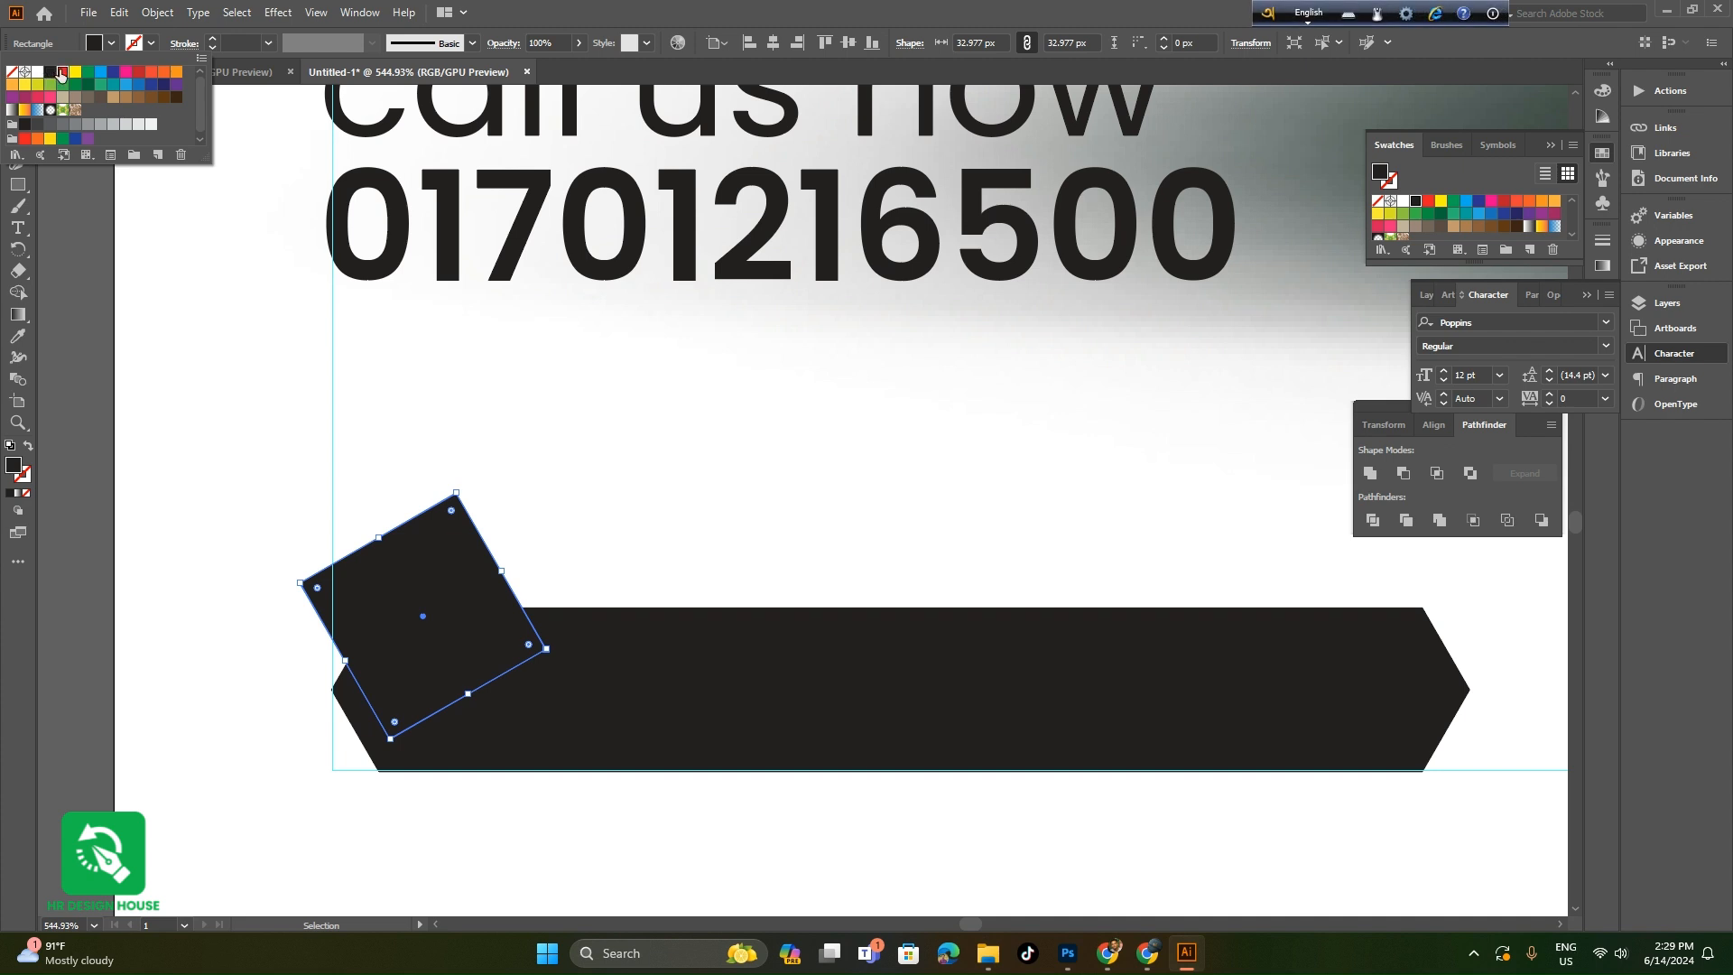
{"action": "left_click", "coordinate": [61, 74]}
{"action": "left_click_drag", "start_coordinate": [317, 588], "coordinate": [329, 597]}
- Round all the corners of the black pointed bar
{"action": "left_click", "coordinate": [776, 718]}
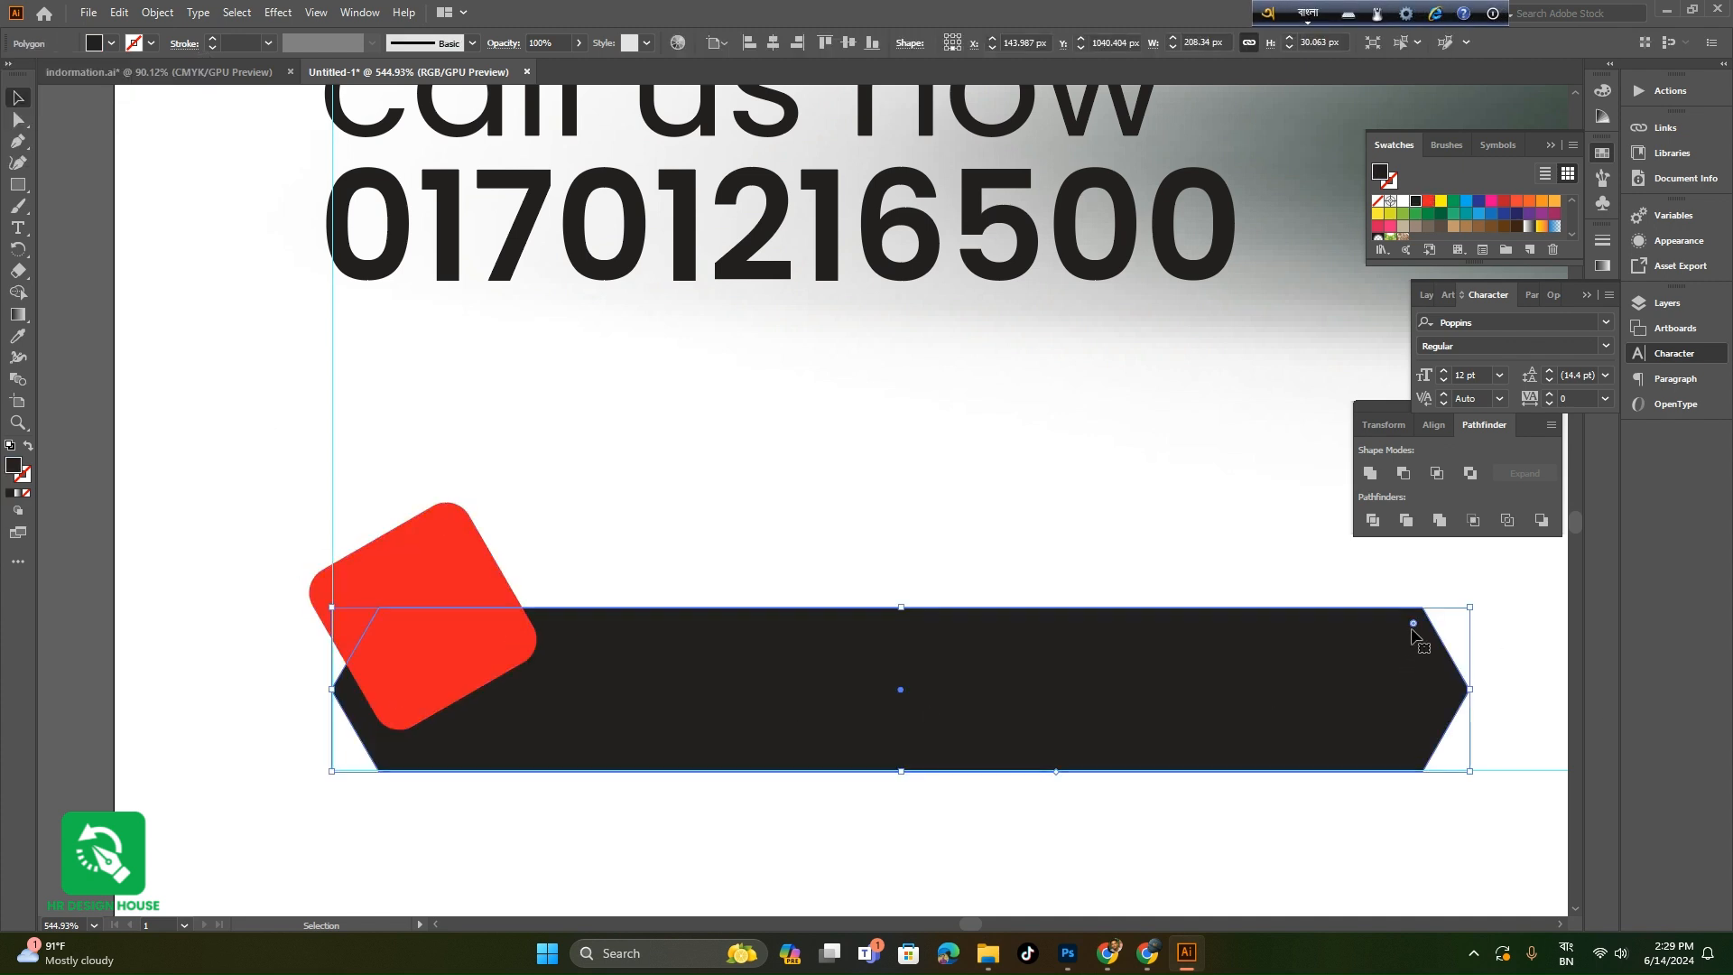
{"action": "left_click_drag", "start_coordinate": [1408, 629], "coordinate": [1395, 641]}
{"action": "left_click", "coordinate": [1273, 553]}
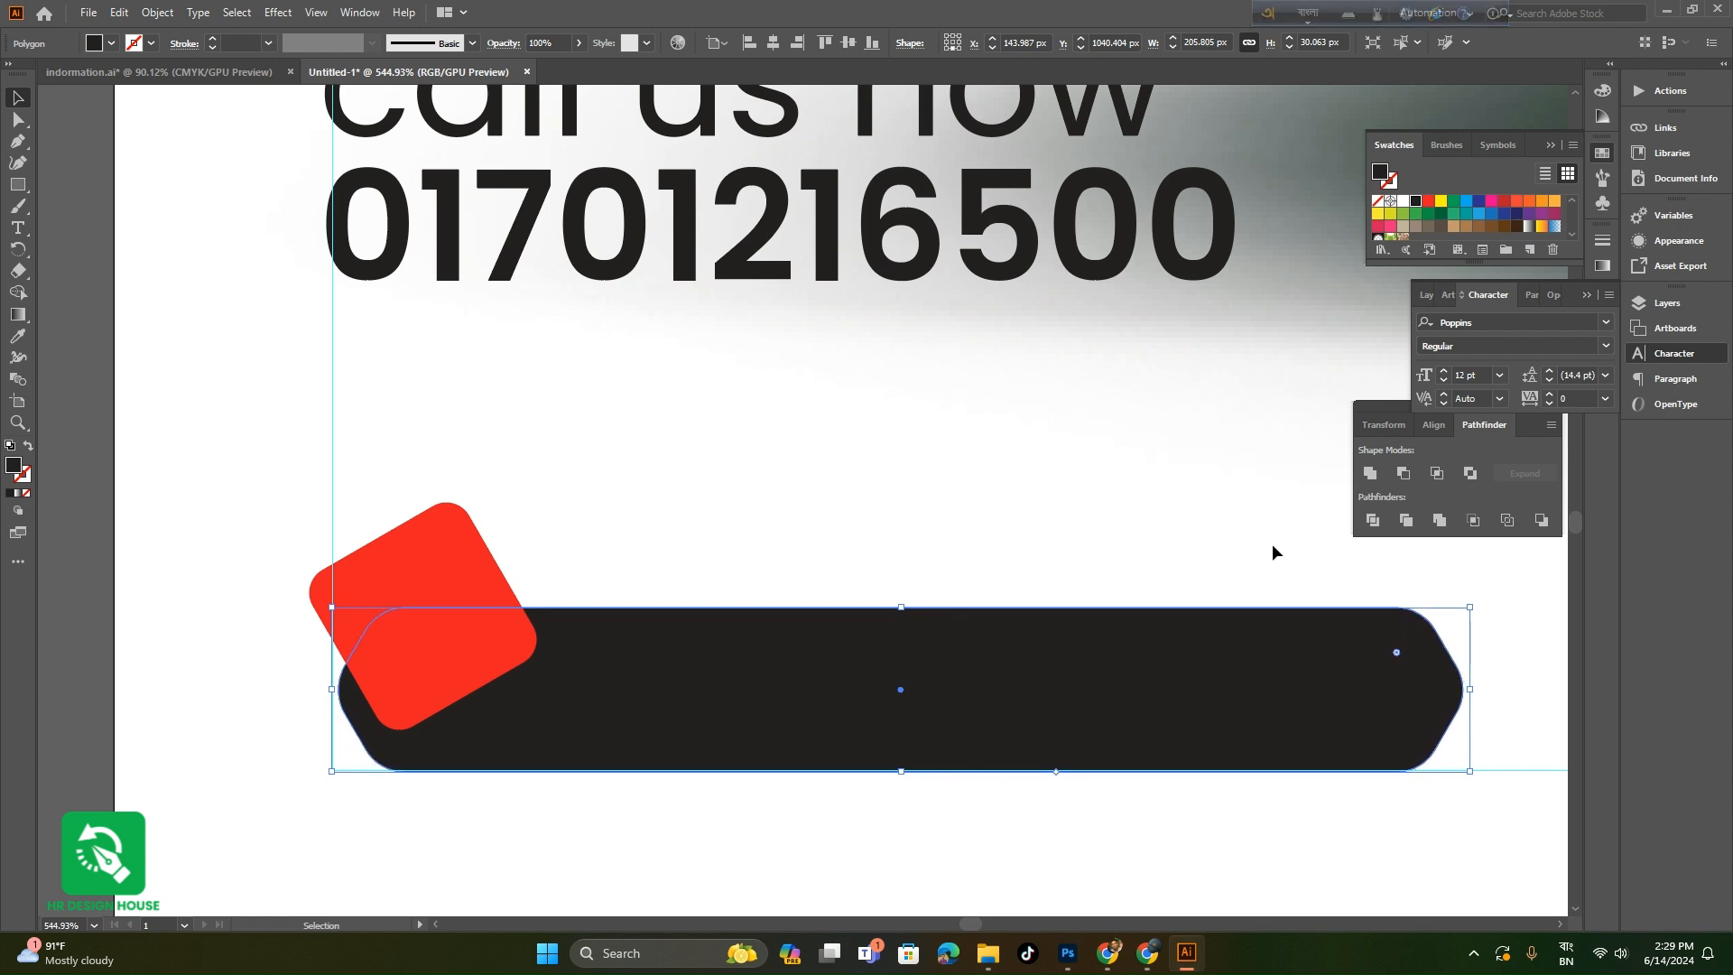
- Scale the red square down to about 26 px and fit it over the bar's upper-left end
{"action": "left_click_drag", "start_coordinate": [1032, 715], "coordinate": [984, 717]}
{"action": "left_click_drag", "start_coordinate": [519, 718], "coordinate": [591, 713]}
{"action": "left_click_drag", "start_coordinate": [584, 638], "coordinate": [589, 655]}
{"action": "left_click_drag", "start_coordinate": [620, 478], "coordinate": [545, 615]}
{"action": "left_click", "coordinate": [708, 492]}
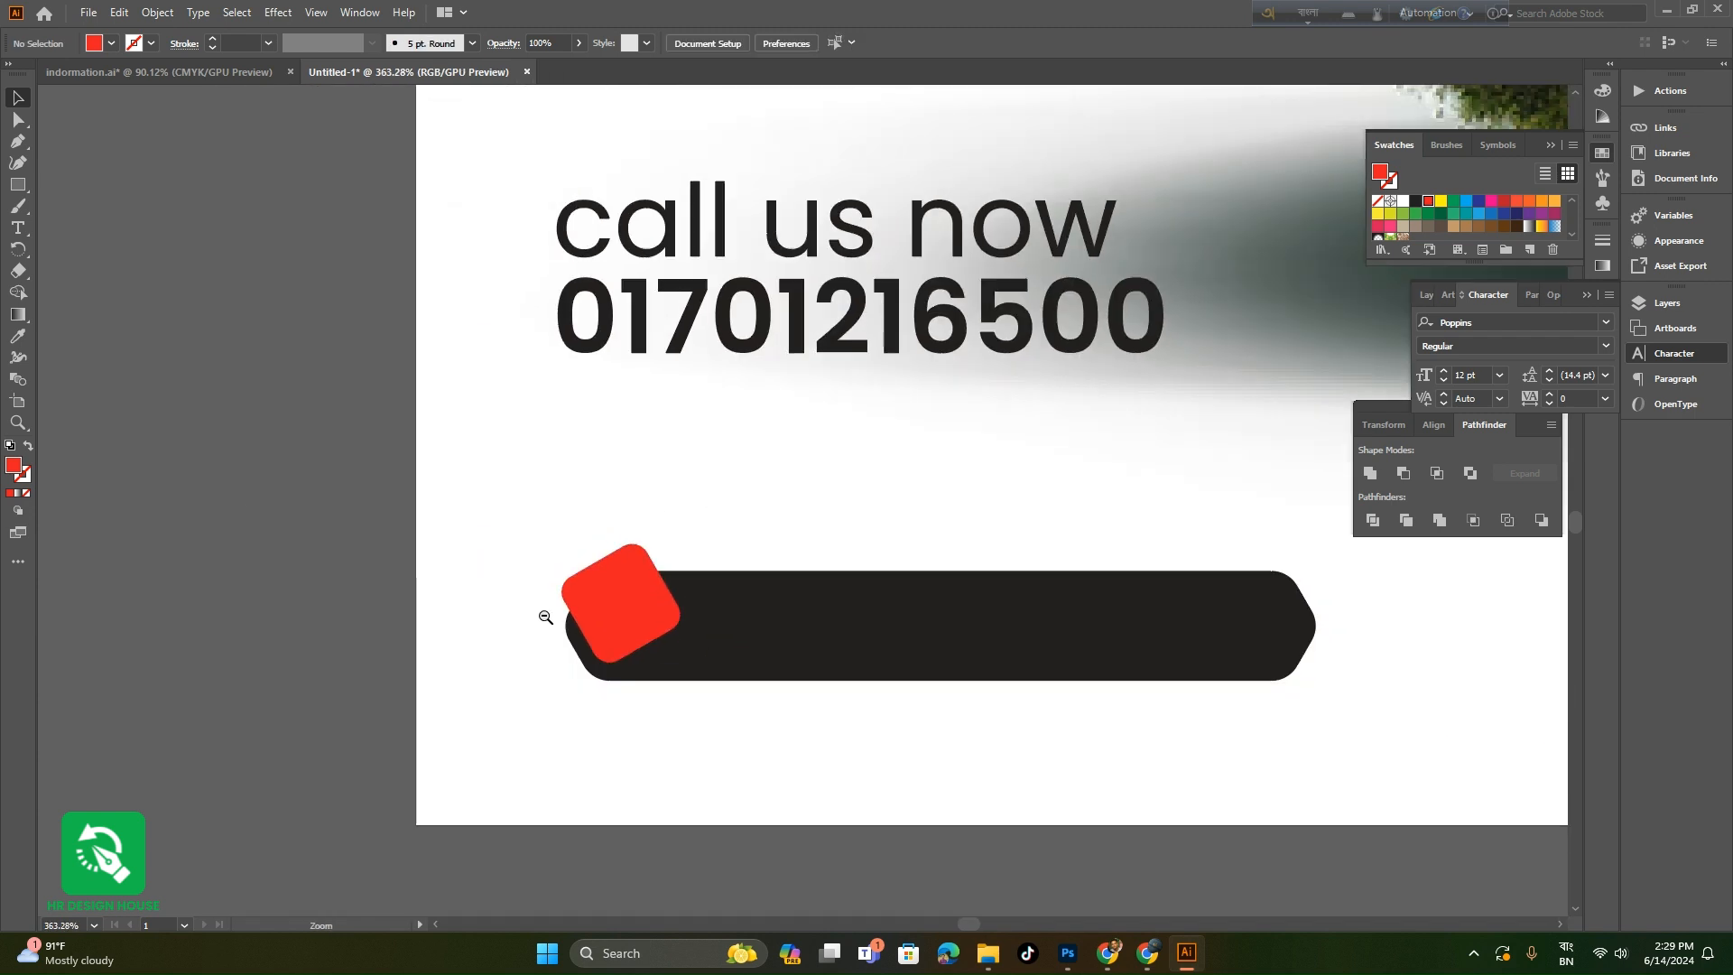
{"action": "left_click_drag", "start_coordinate": [746, 608], "coordinate": [816, 696]}
{"action": "left_click_drag", "start_coordinate": [540, 630], "coordinate": [449, 696]}
{"action": "left_click", "coordinate": [387, 553]}
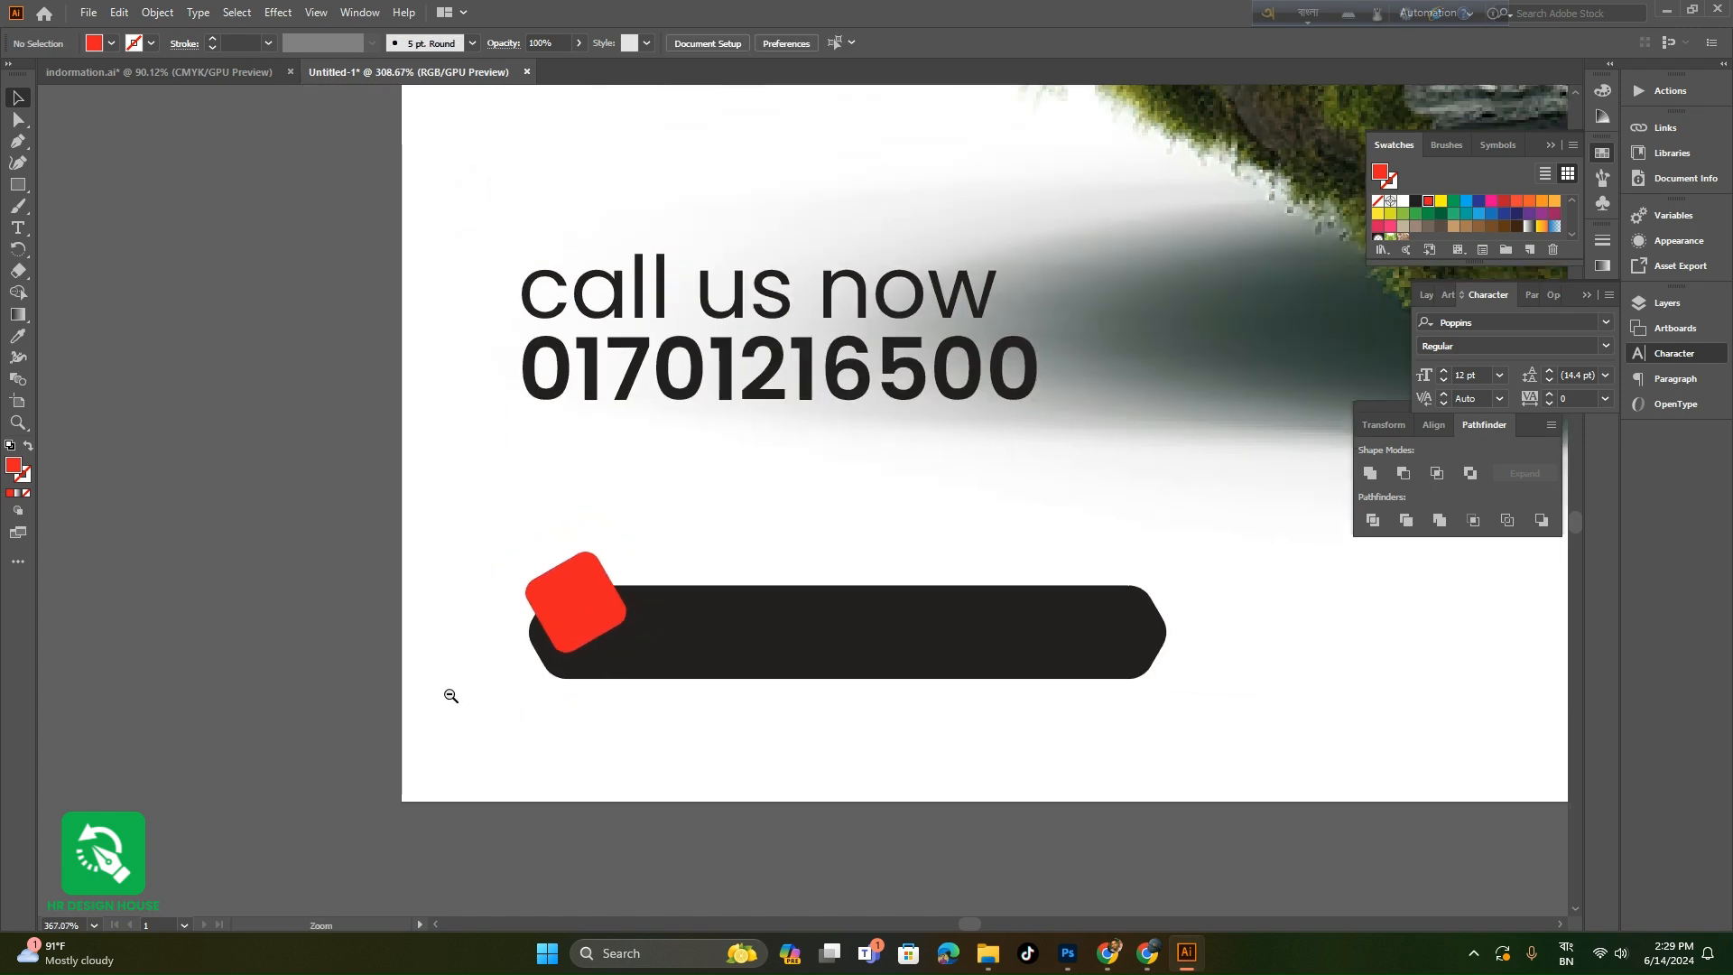
- Move the "call us now" line down so it sits just above the black bar
{"action": "left_click_drag", "start_coordinate": [644, 673], "coordinate": [623, 745]}
{"action": "left_click_drag", "start_coordinate": [783, 743], "coordinate": [592, 766]}
{"action": "left_click_drag", "start_coordinate": [730, 749], "coordinate": [859, 748]}
{"action": "left_click_drag", "start_coordinate": [823, 459], "coordinate": [907, 626]}
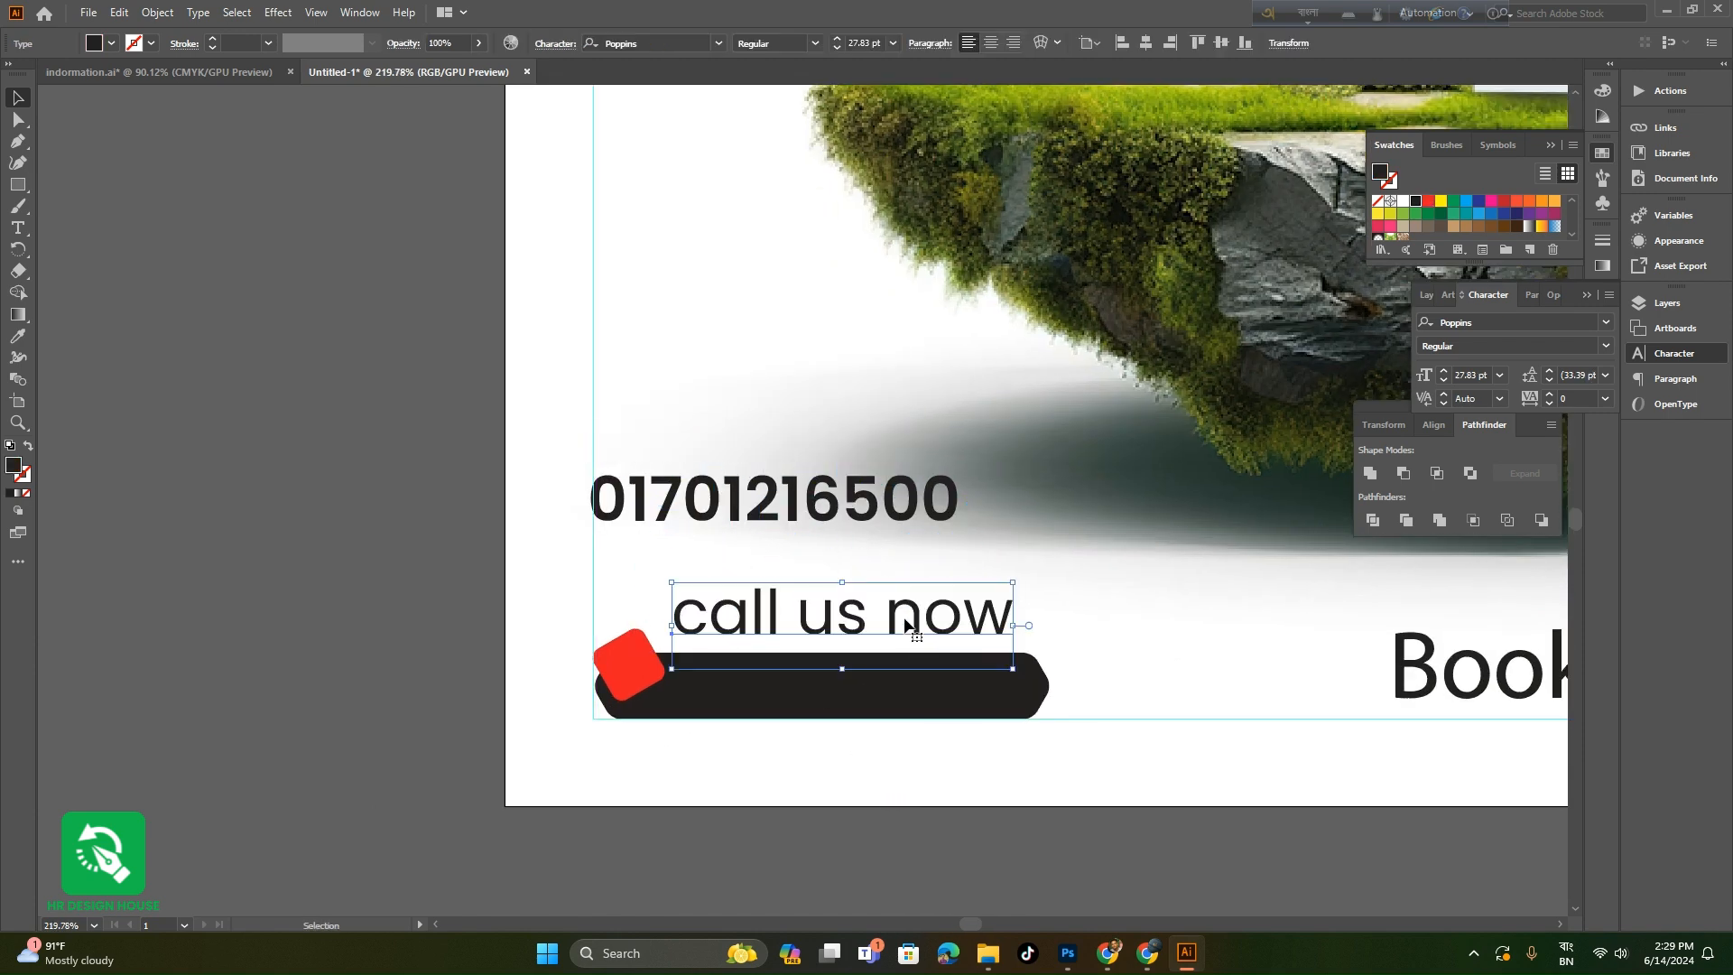
- Convert "call us now" to Title Case and scale it down to about 19 pt
{"action": "left_click", "coordinate": [198, 13]}
{"action": "mouse_move", "coordinate": [246, 296]}
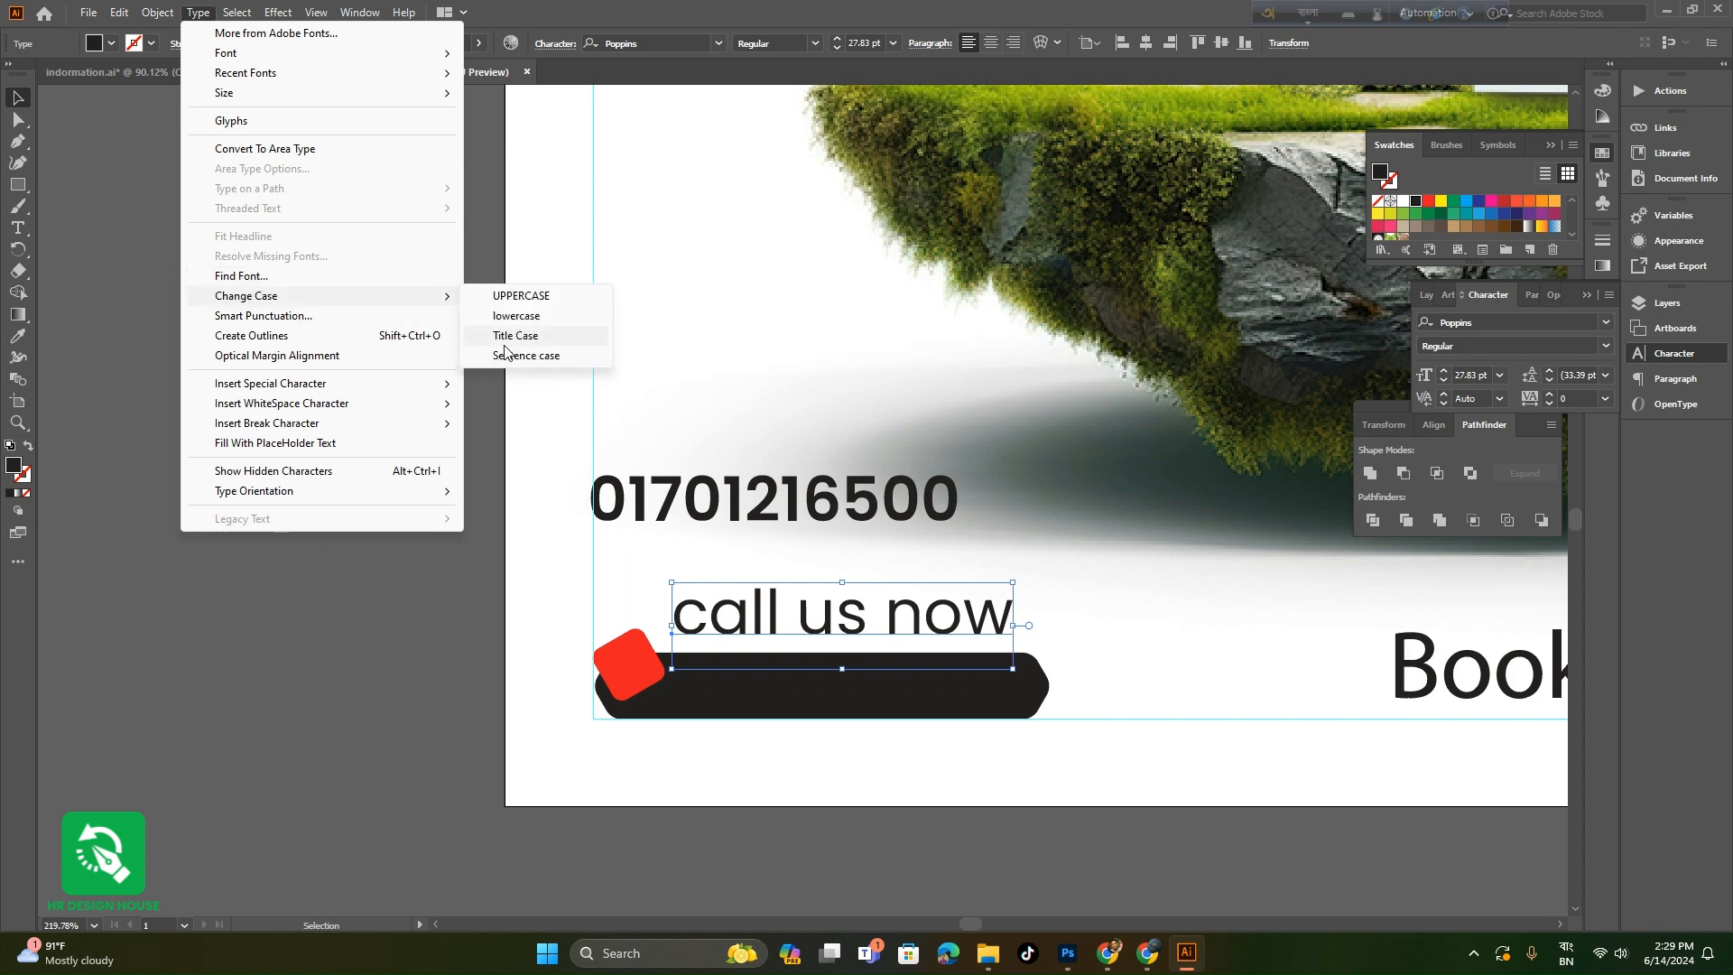
{"action": "left_click", "coordinate": [505, 345]}
{"action": "left_click_drag", "start_coordinate": [1018, 592], "coordinate": [936, 704]}
{"action": "left_click", "coordinate": [429, 624]}
{"action": "left_click", "coordinate": [792, 641]}
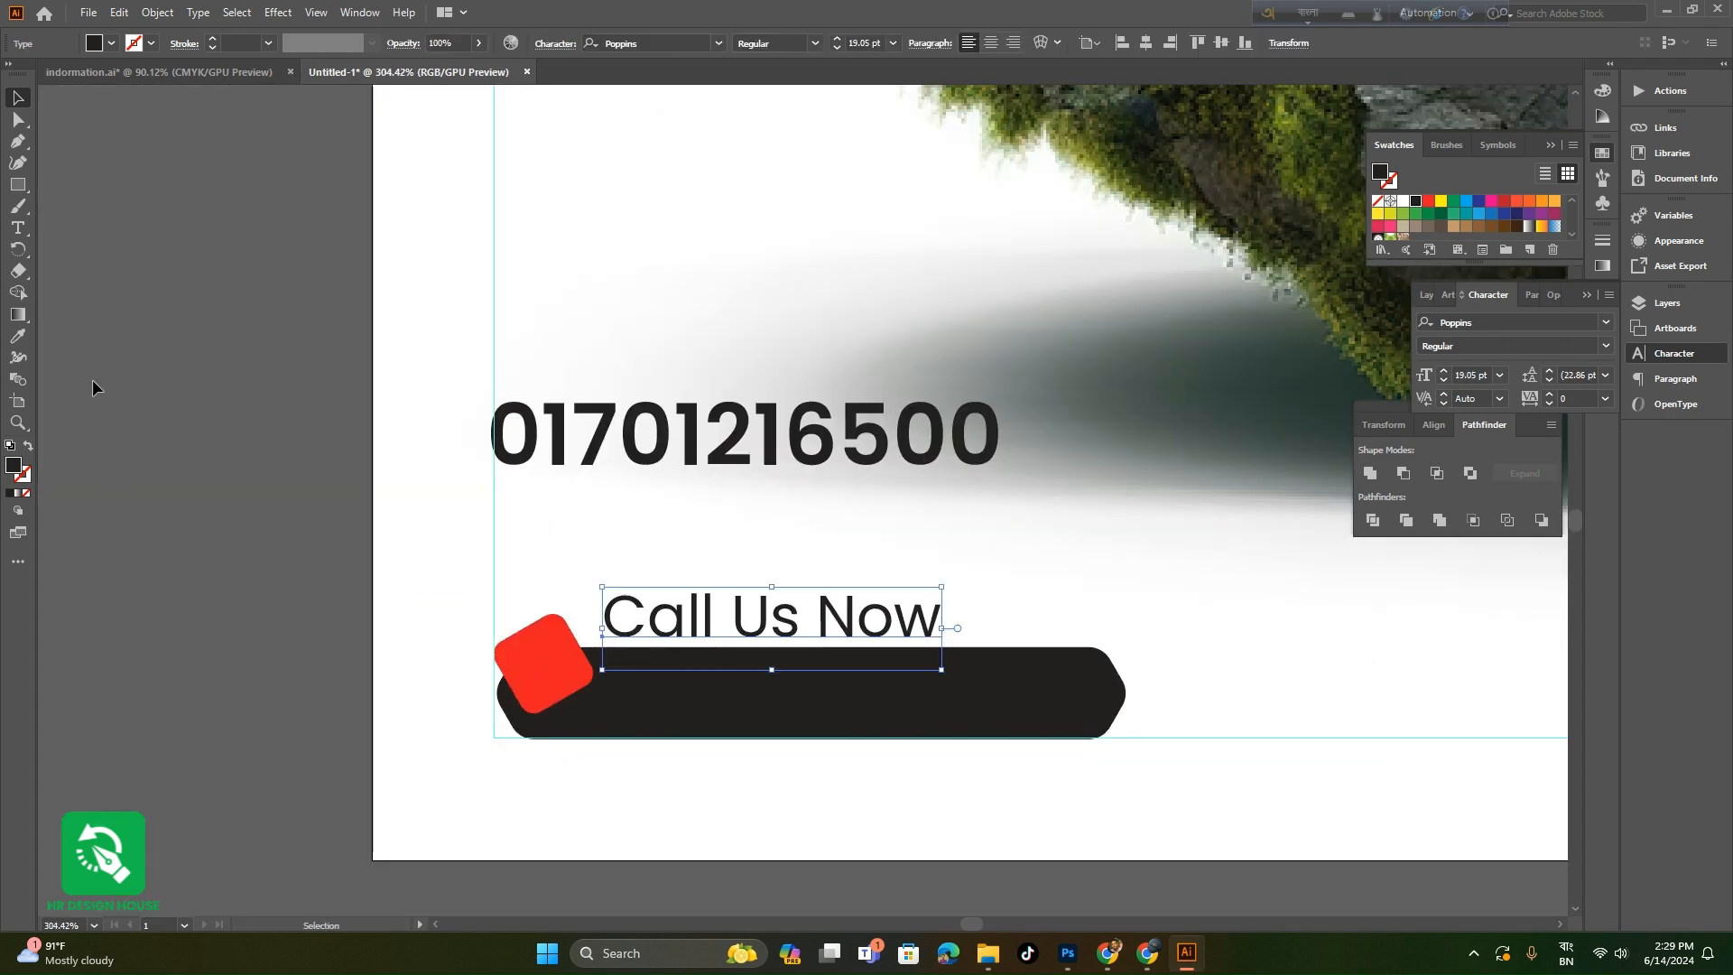
- Recolour the "Call Us Now" text with the red sampled from the tilted square
{"action": "left_click", "coordinate": [17, 336]}
{"action": "left_click", "coordinate": [522, 630]}
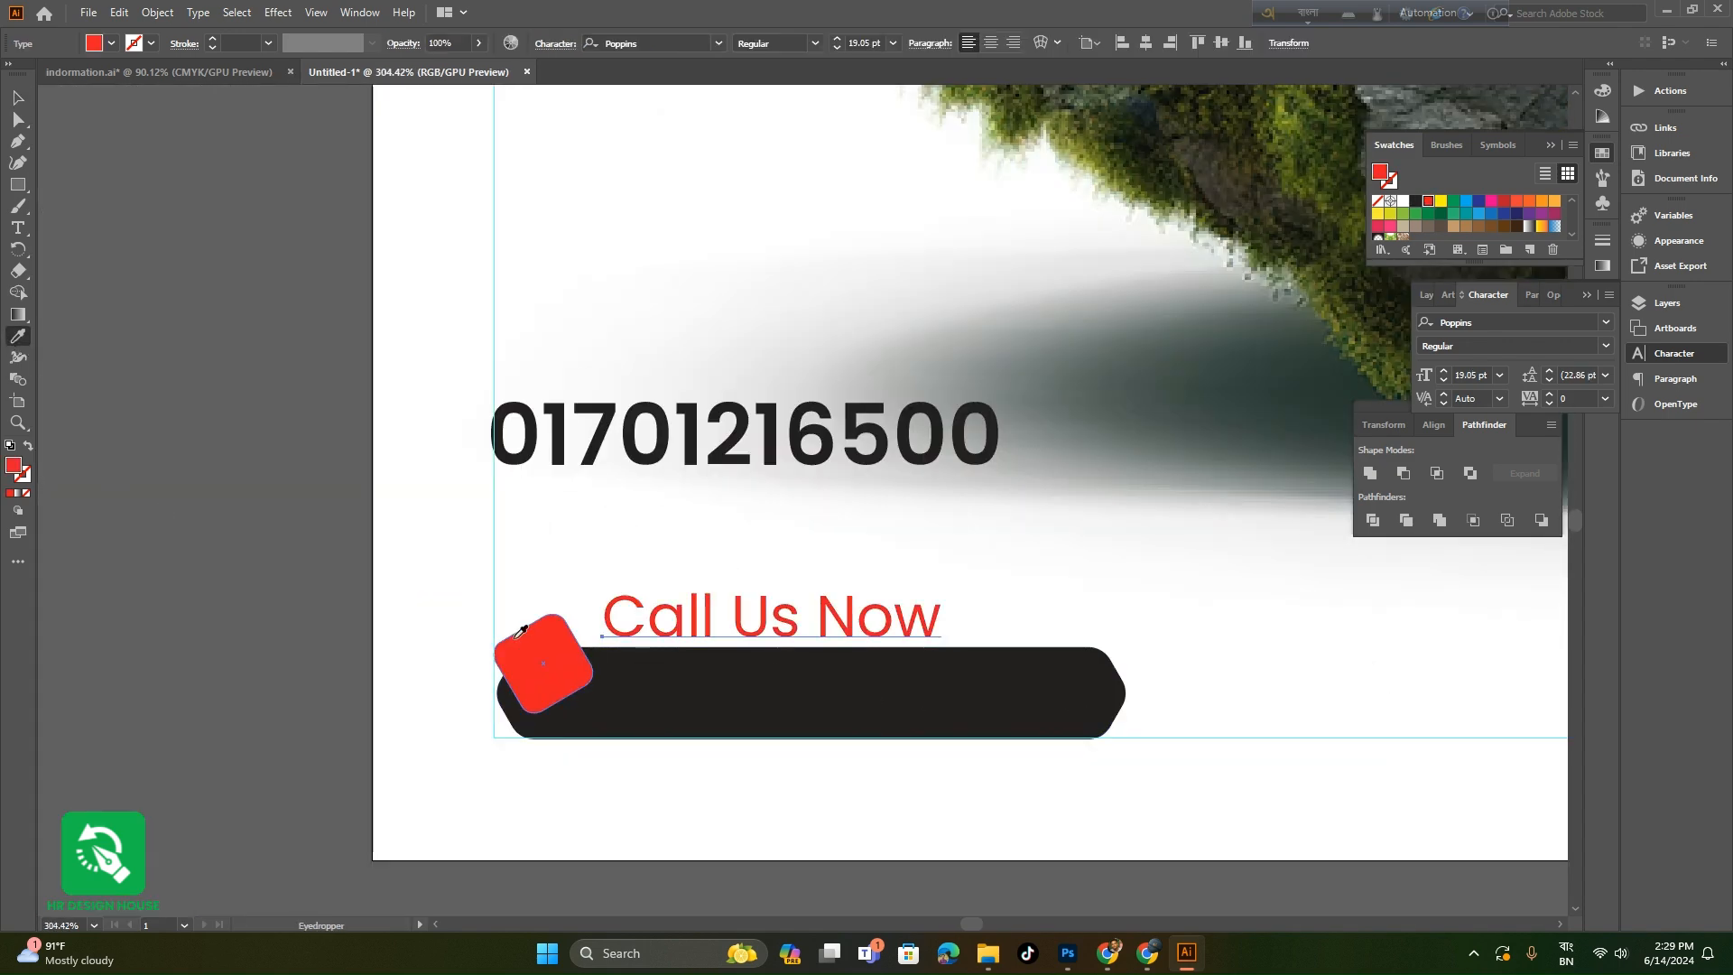
{"action": "left_click", "coordinate": [17, 96]}
{"action": "left_click", "coordinate": [1052, 580]}
{"action": "left_click", "coordinate": [925, 614]}
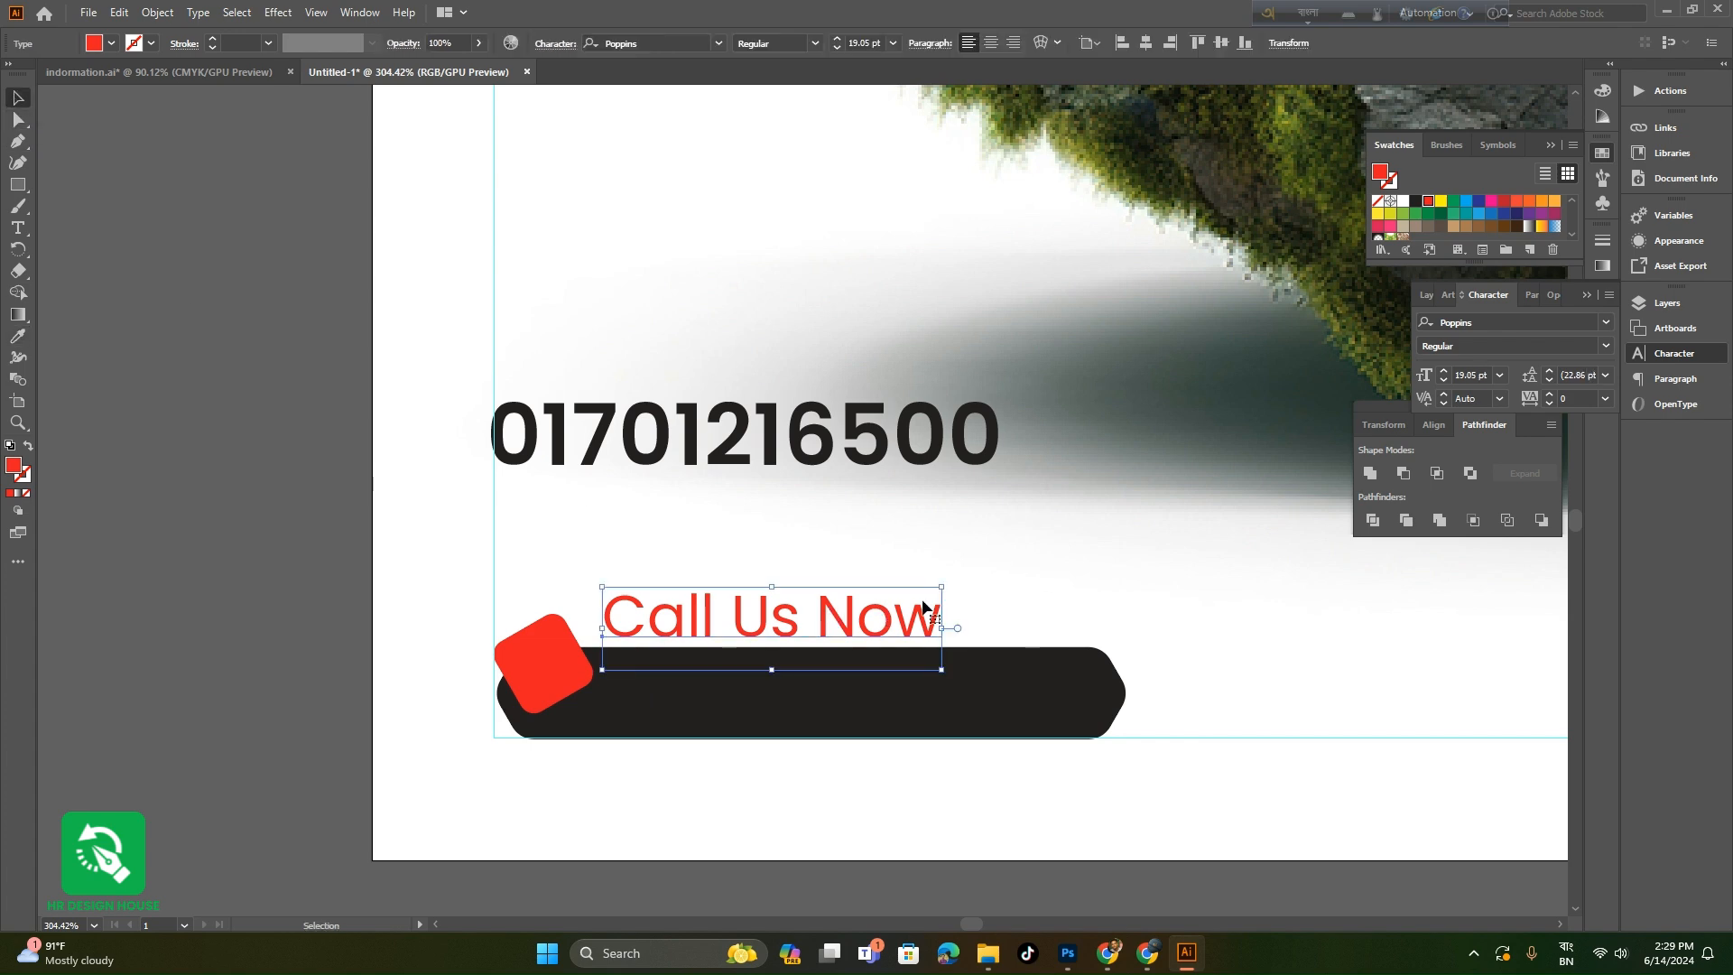
- Scale "Call Us Now" down slightly and position it just above the bar beside the red square
{"action": "left_click_drag", "start_coordinate": [941, 590], "coordinate": [993, 728]}
{"action": "left_click", "coordinate": [940, 590]}
{"action": "left_click", "coordinate": [812, 632]}
{"action": "left_click_drag", "start_coordinate": [811, 632], "coordinate": [811, 628]}
{"action": "left_click", "coordinate": [496, 578]}
{"action": "left_click", "coordinate": [457, 640]}
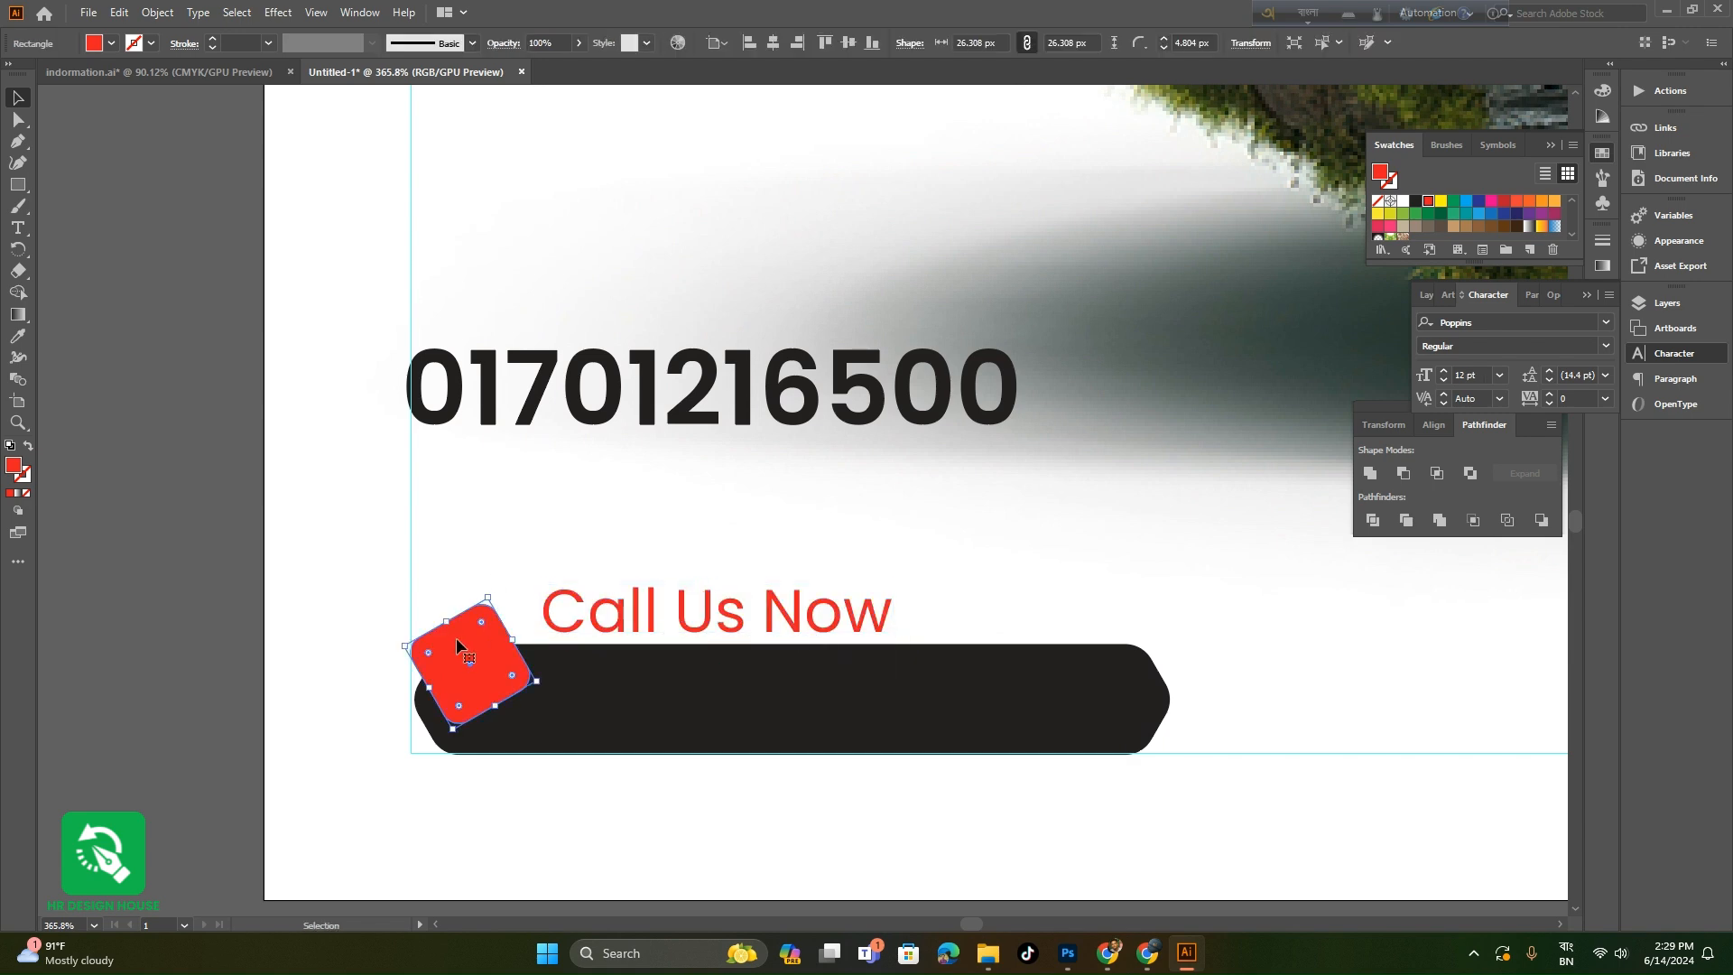
{"action": "left_click", "coordinate": [468, 551]}
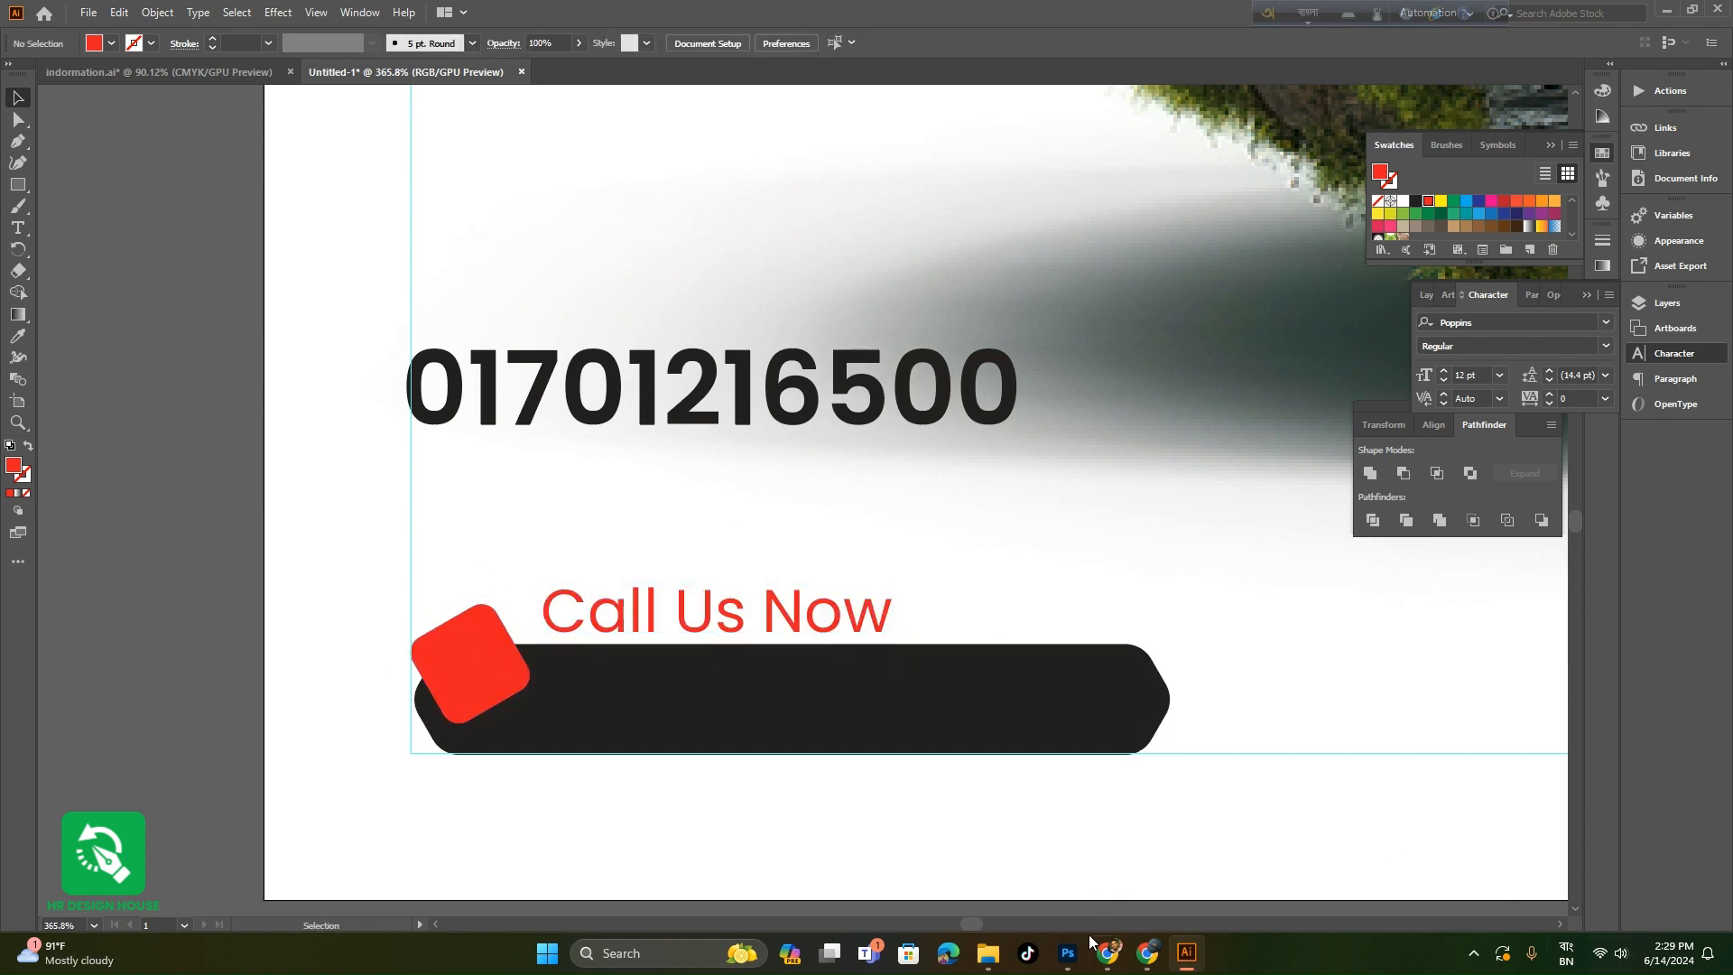
- Switch to Google Chrome and put the cursor in the new tab's Google search field
{"action": "mouse_move", "coordinate": [1108, 950]}
{"action": "left_click", "coordinate": [998, 876]}
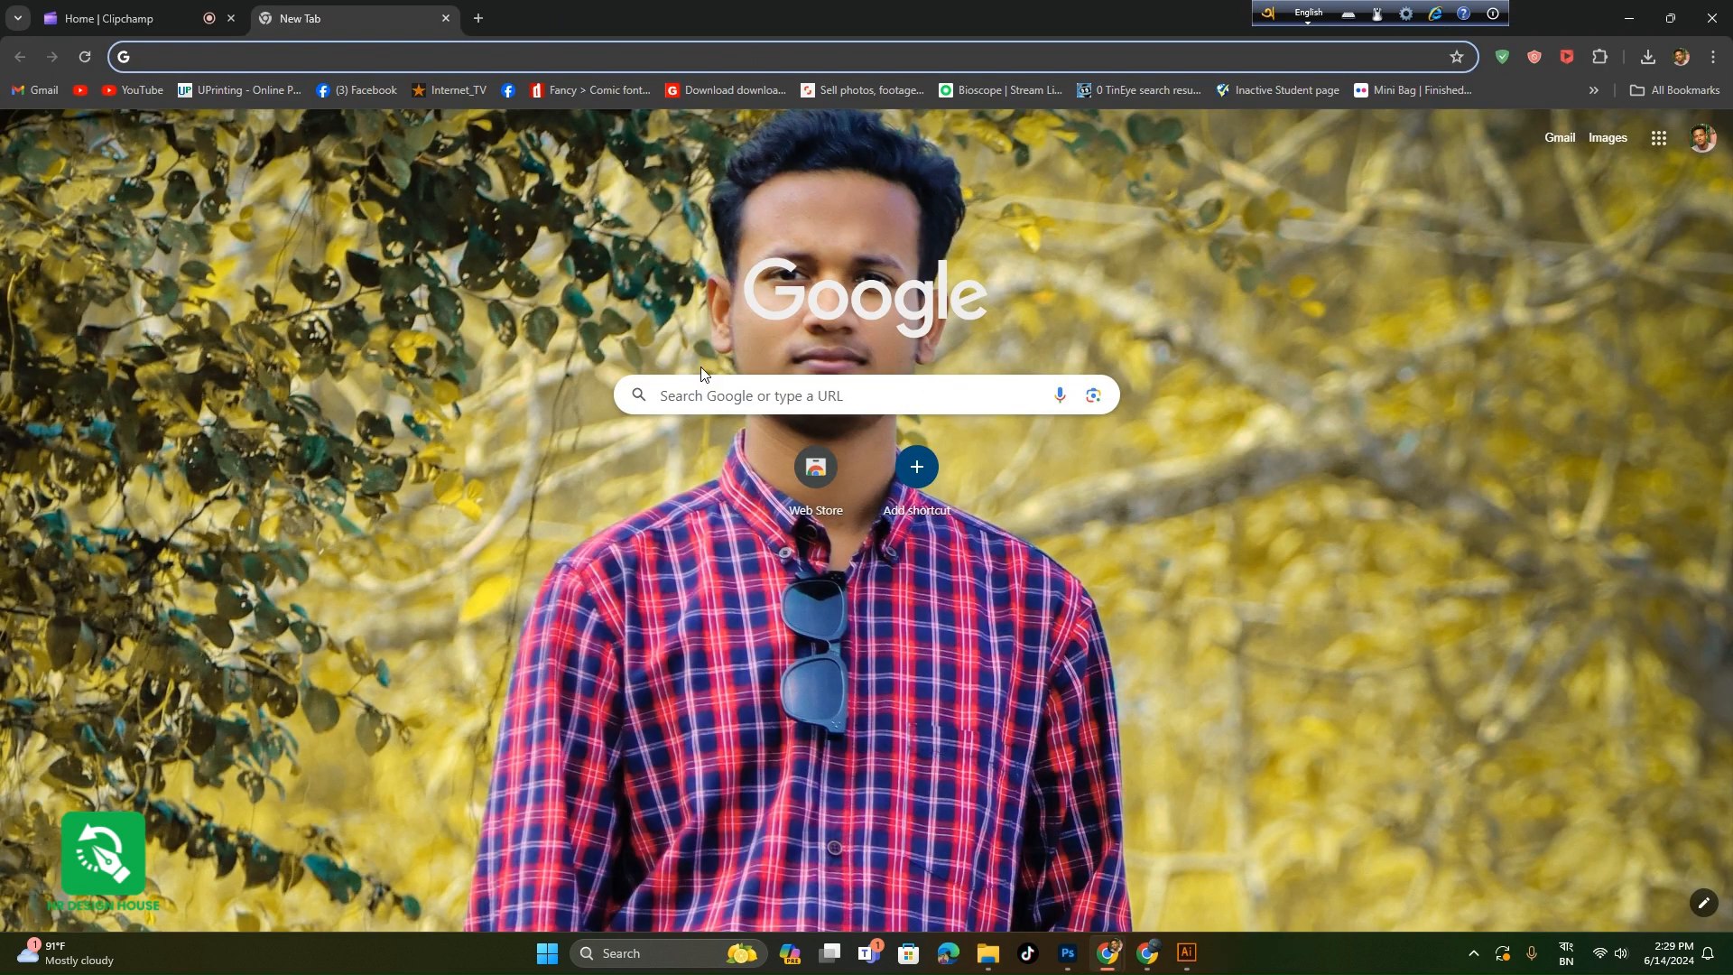
{"action": "left_click", "coordinate": [715, 394]}
{"action": "type", "text": "মাতত"}
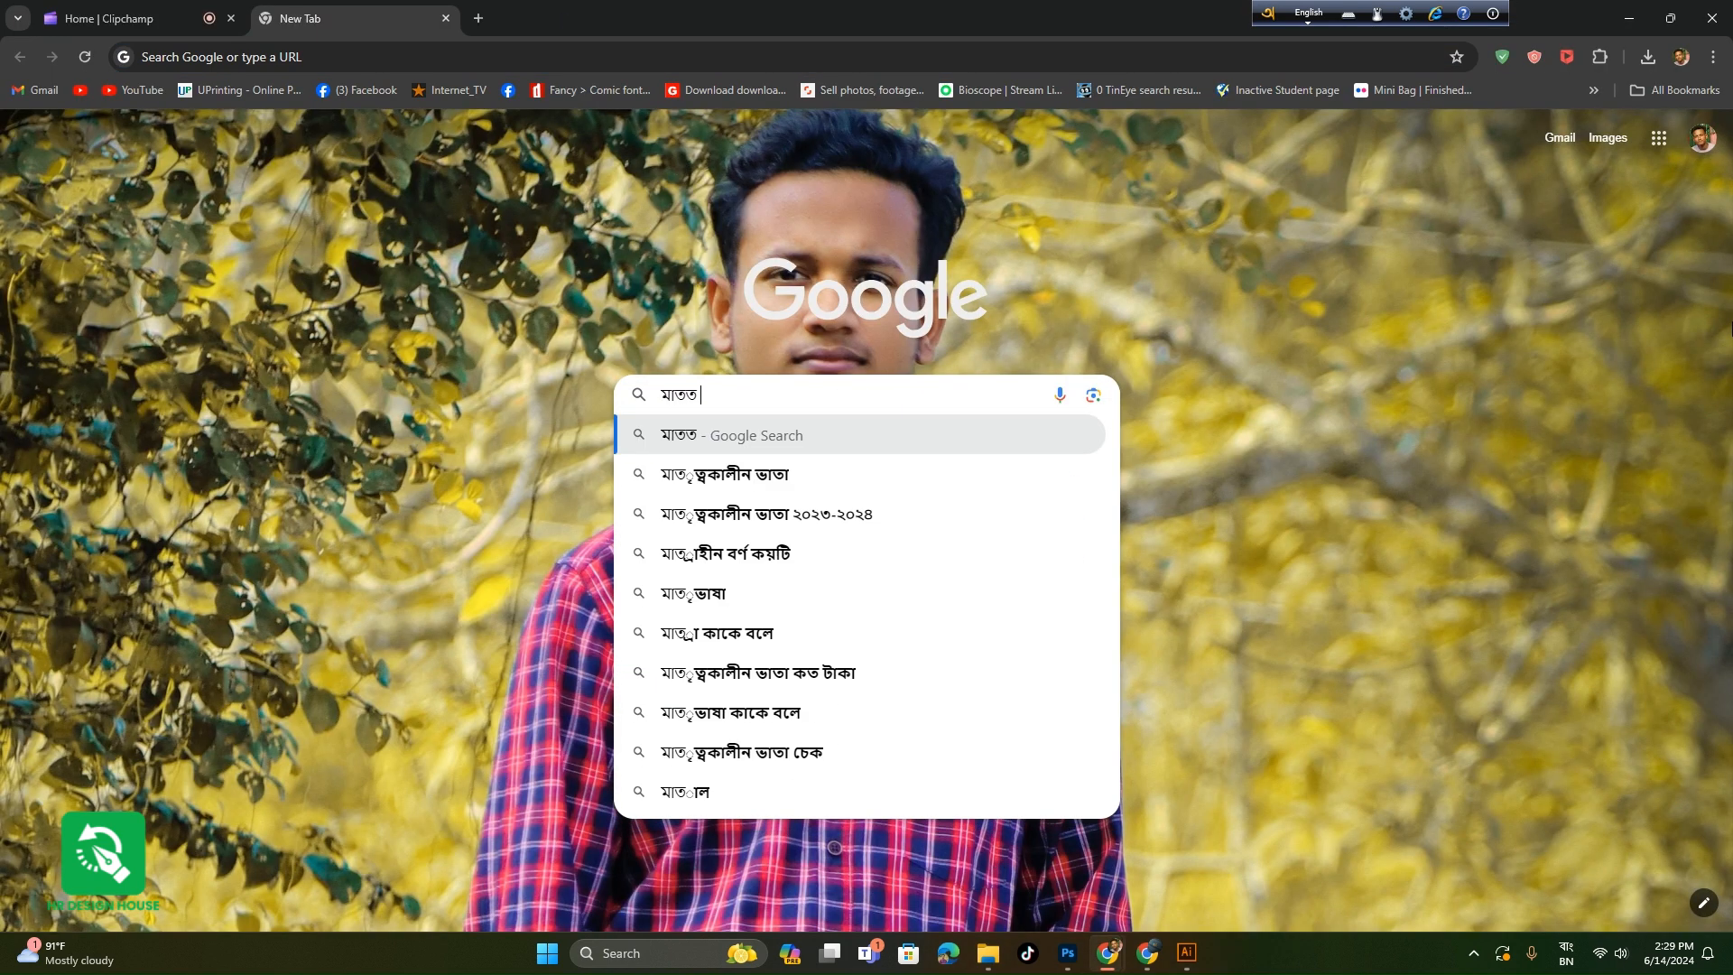
{"action": "key", "text": "BackSpace"}
{"action": "key", "text": "BackSpace"}
{"action": "key", "text": "BackSpace"}
{"action": "key", "text": "BackSpace"}
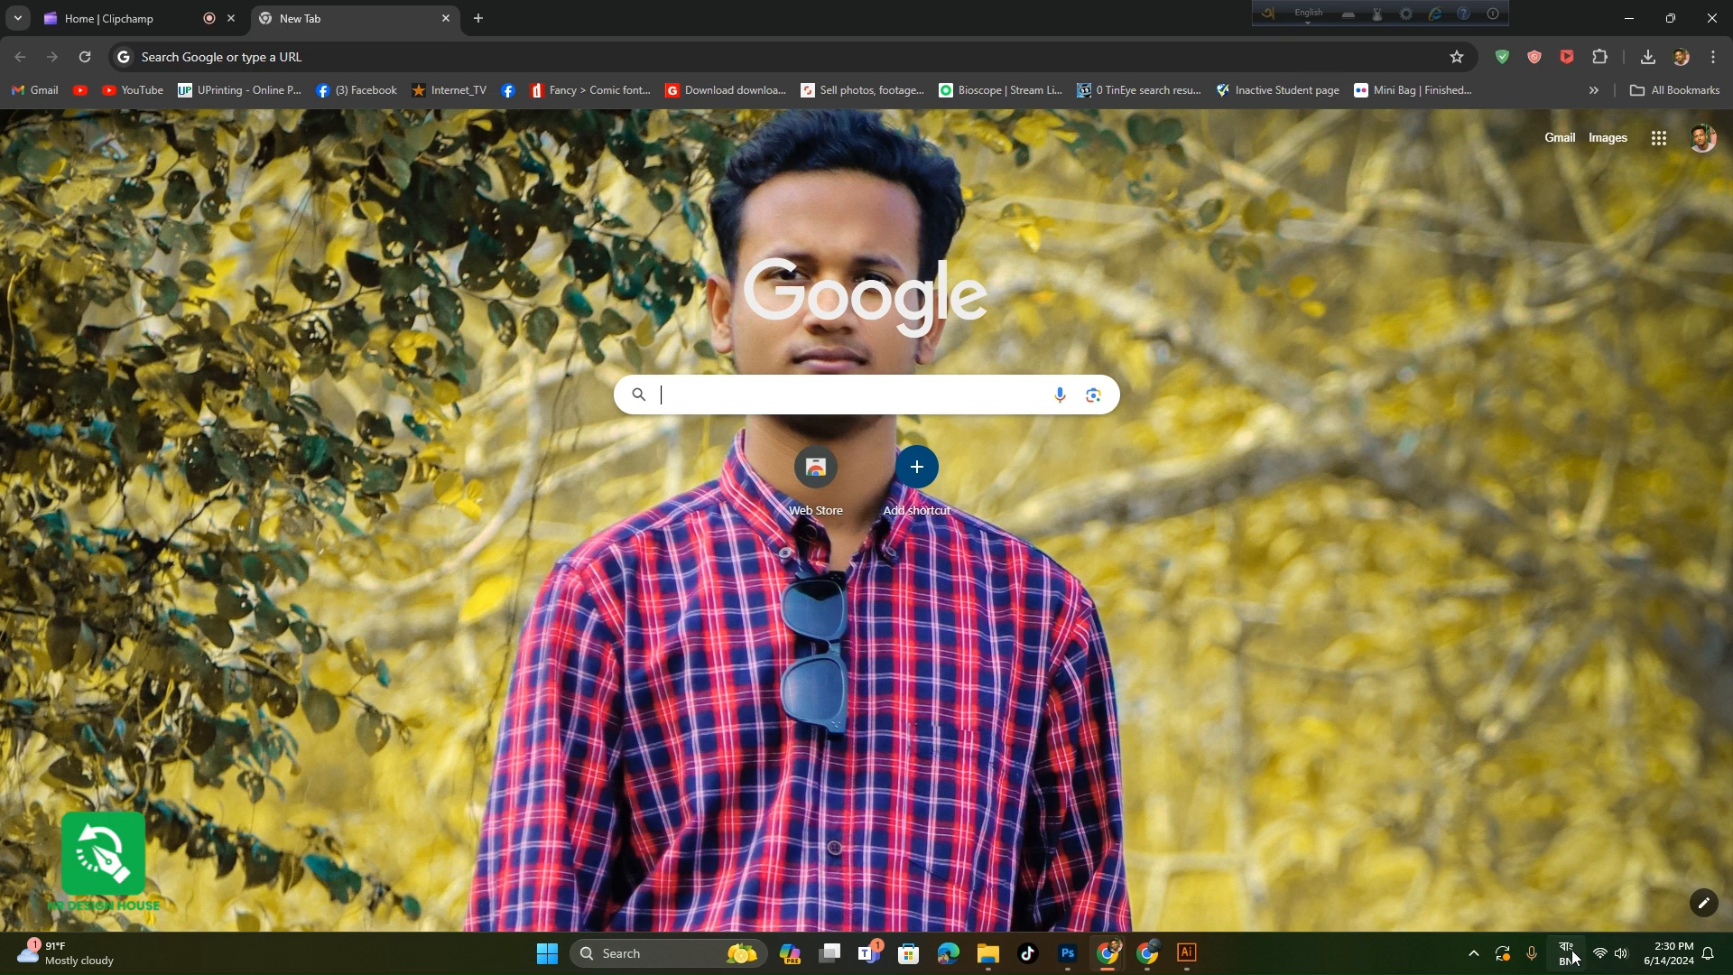
- Set the input language to English and search Google for "cell icon"
{"action": "left_click", "coordinate": [1566, 954]}
{"action": "left_click", "coordinate": [1506, 694]}
{"action": "left_click", "coordinate": [774, 400]}
{"action": "type", "text": "cell id"}
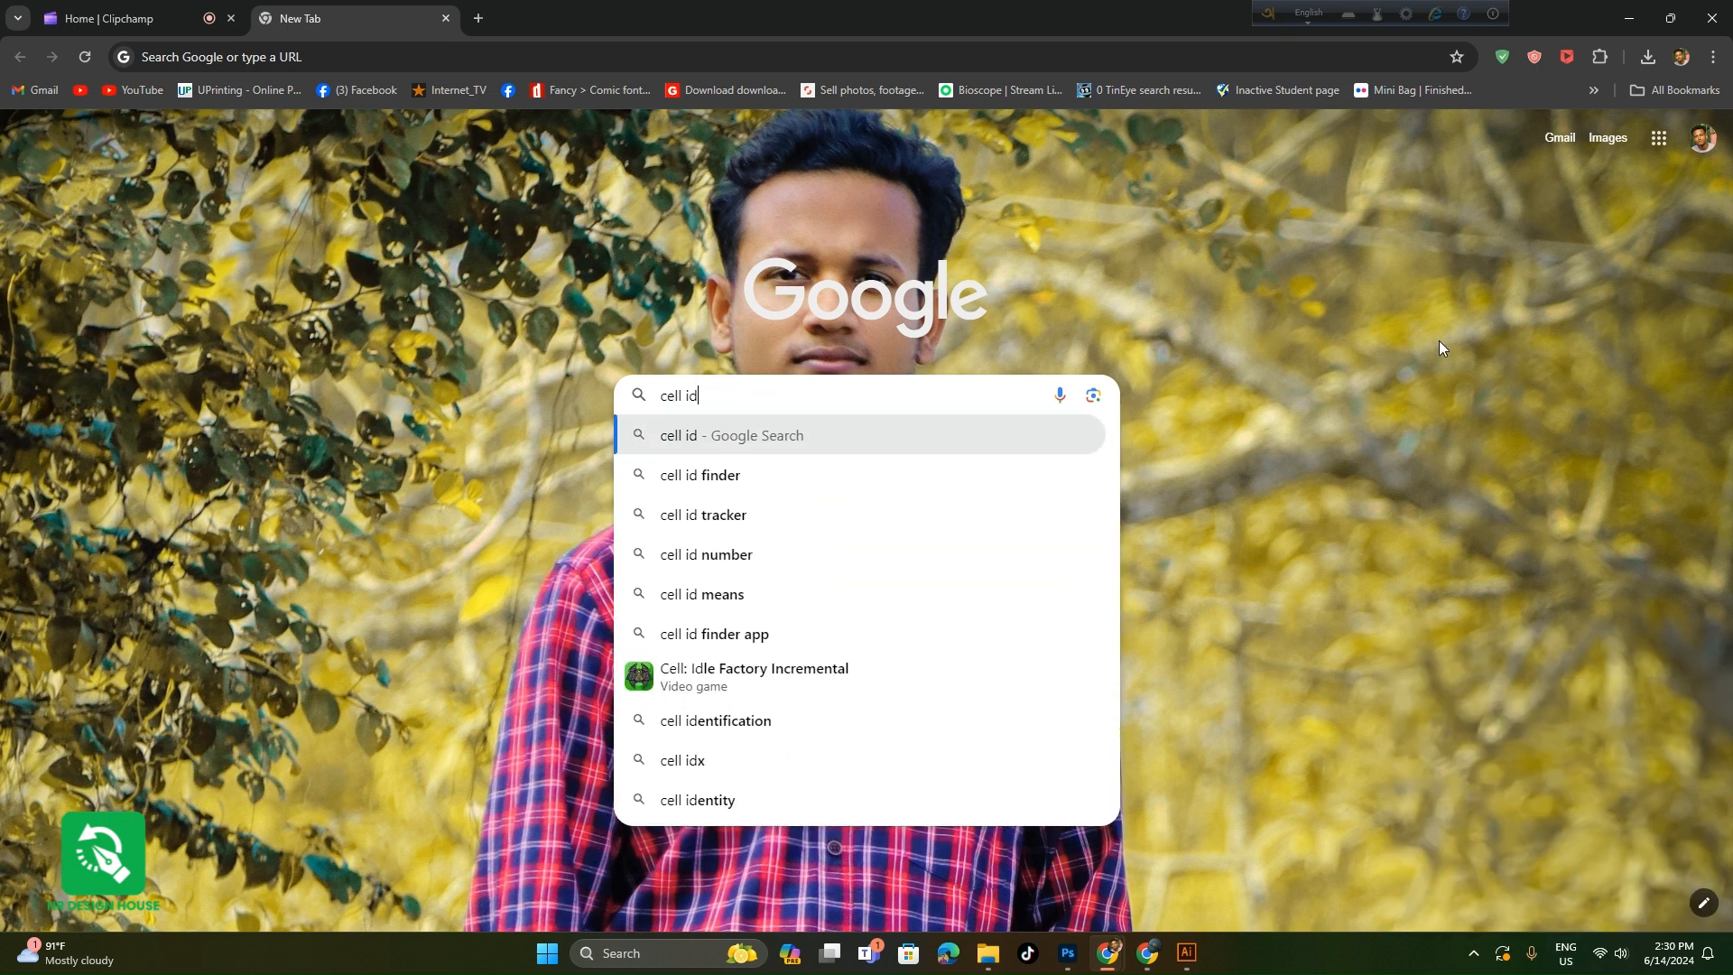
{"action": "key", "text": "BackSpace"}
{"action": "type", "text": "con"}
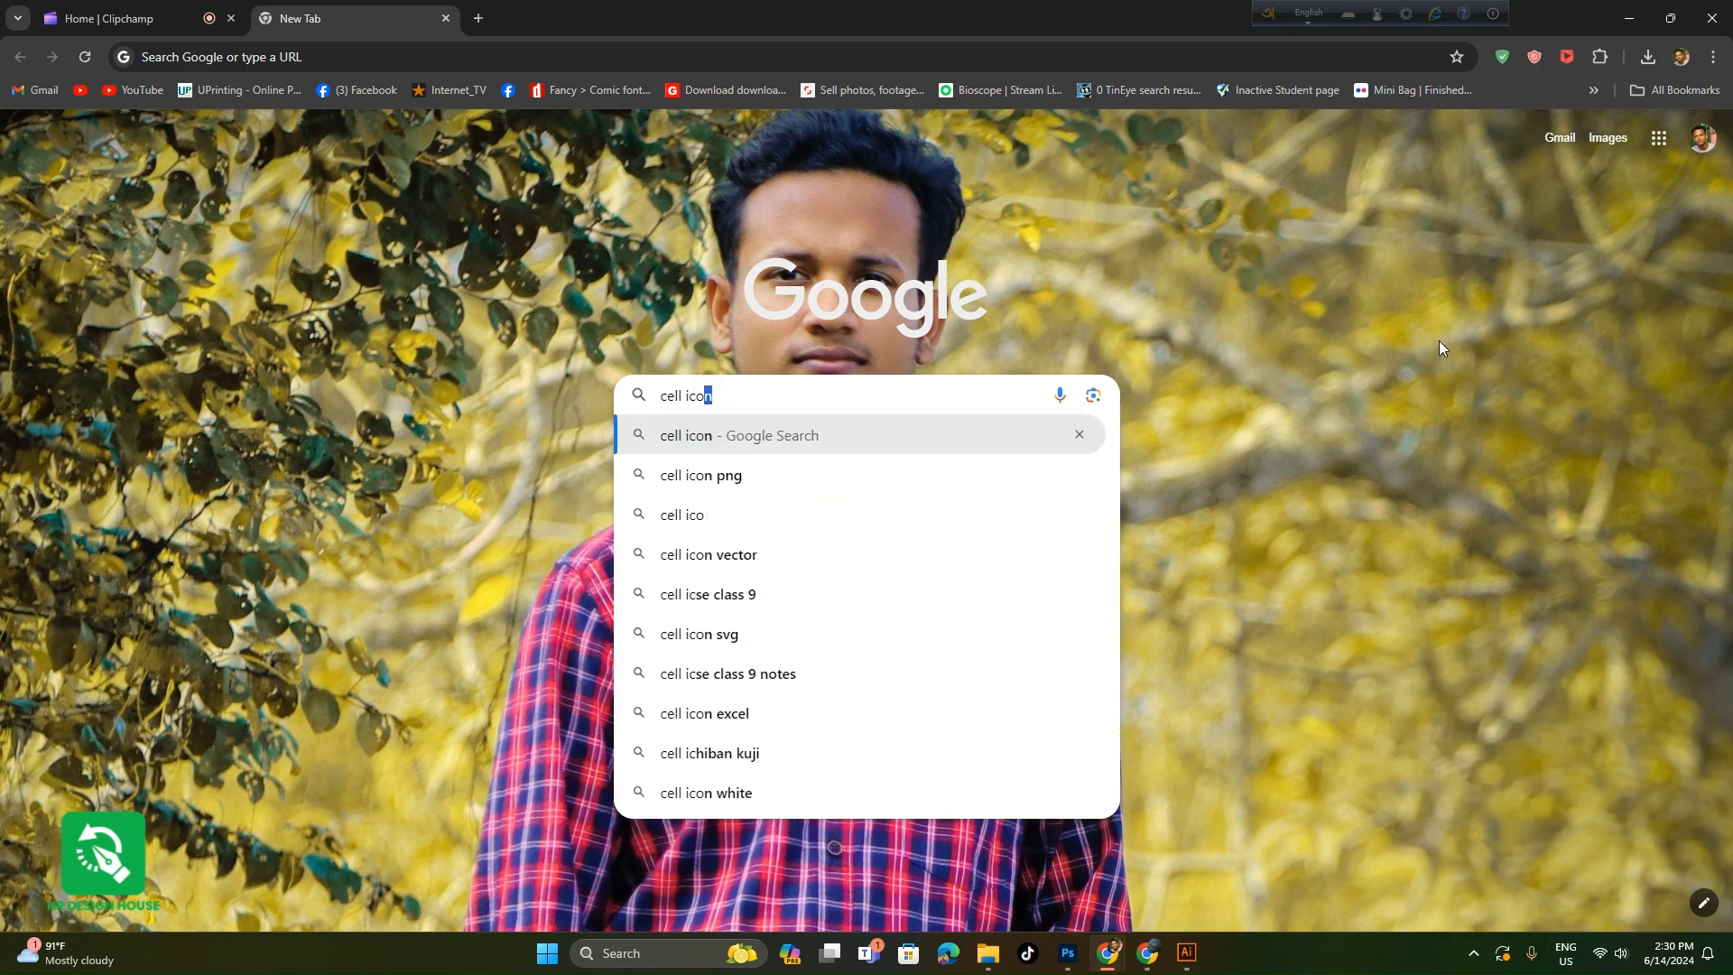
{"action": "key", "text": "Return"}
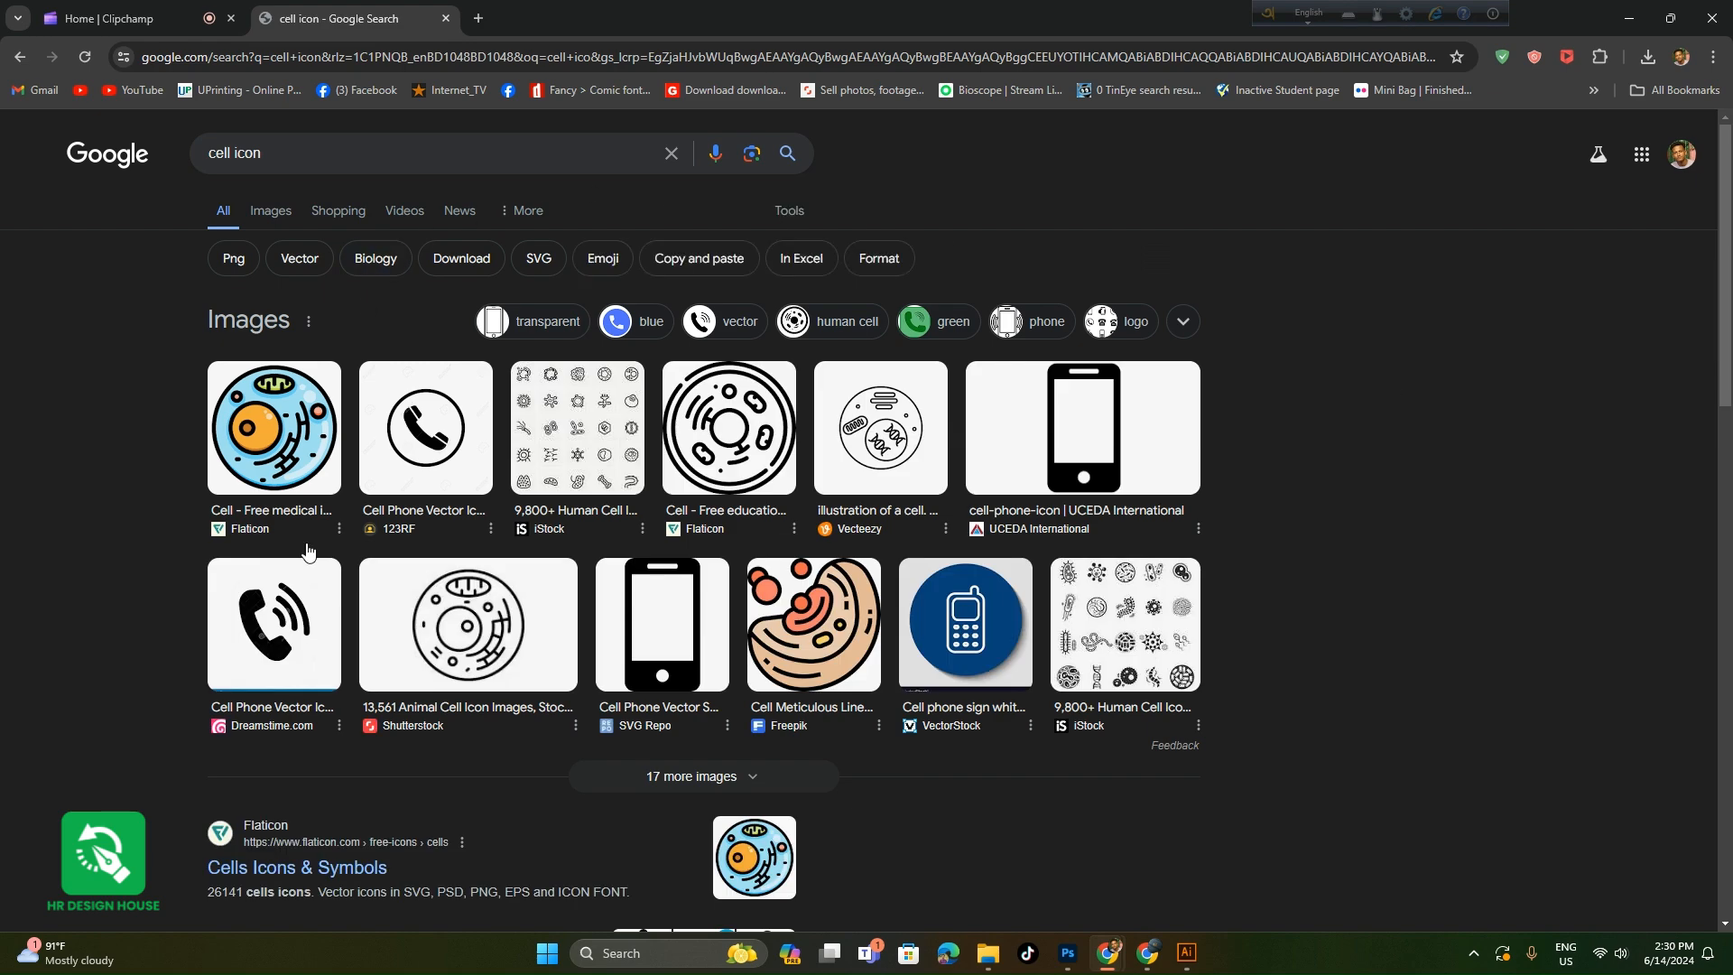
- Copy the Dreamstime image of a black ringing handset with signal waves and paste it into the Illustrator post document
{"action": "left_click", "coordinate": [280, 600]}
{"action": "right_click", "coordinate": [1399, 524]}
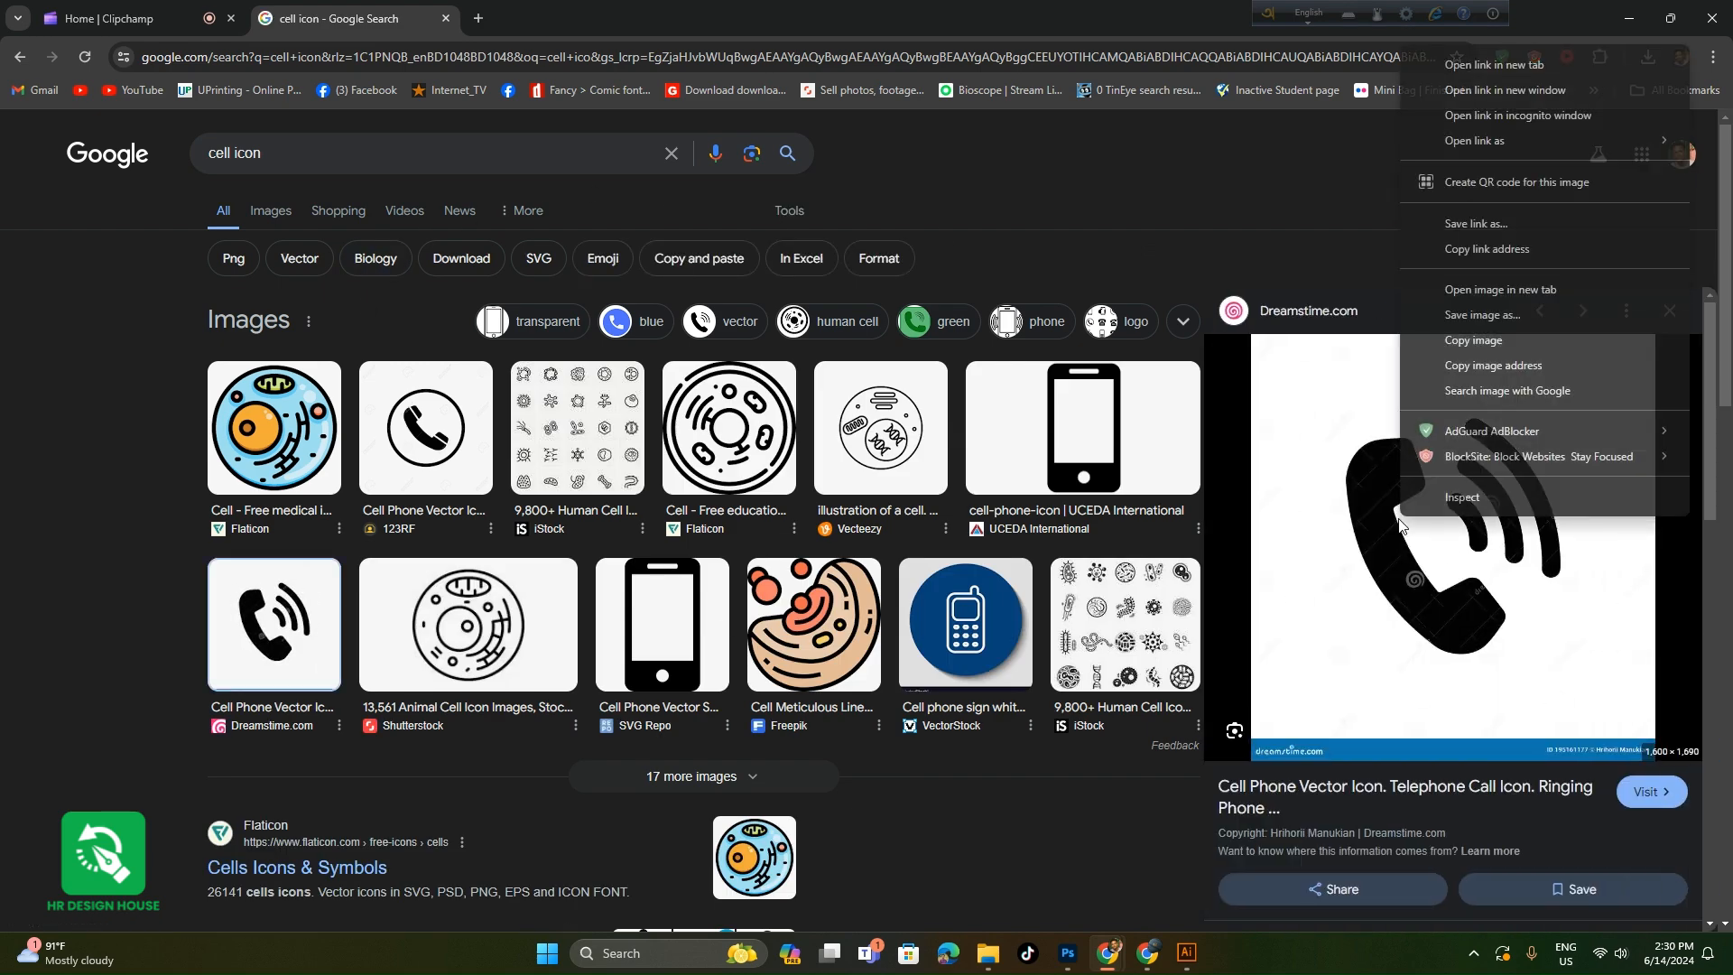
{"action": "left_click", "coordinate": [1481, 340]}
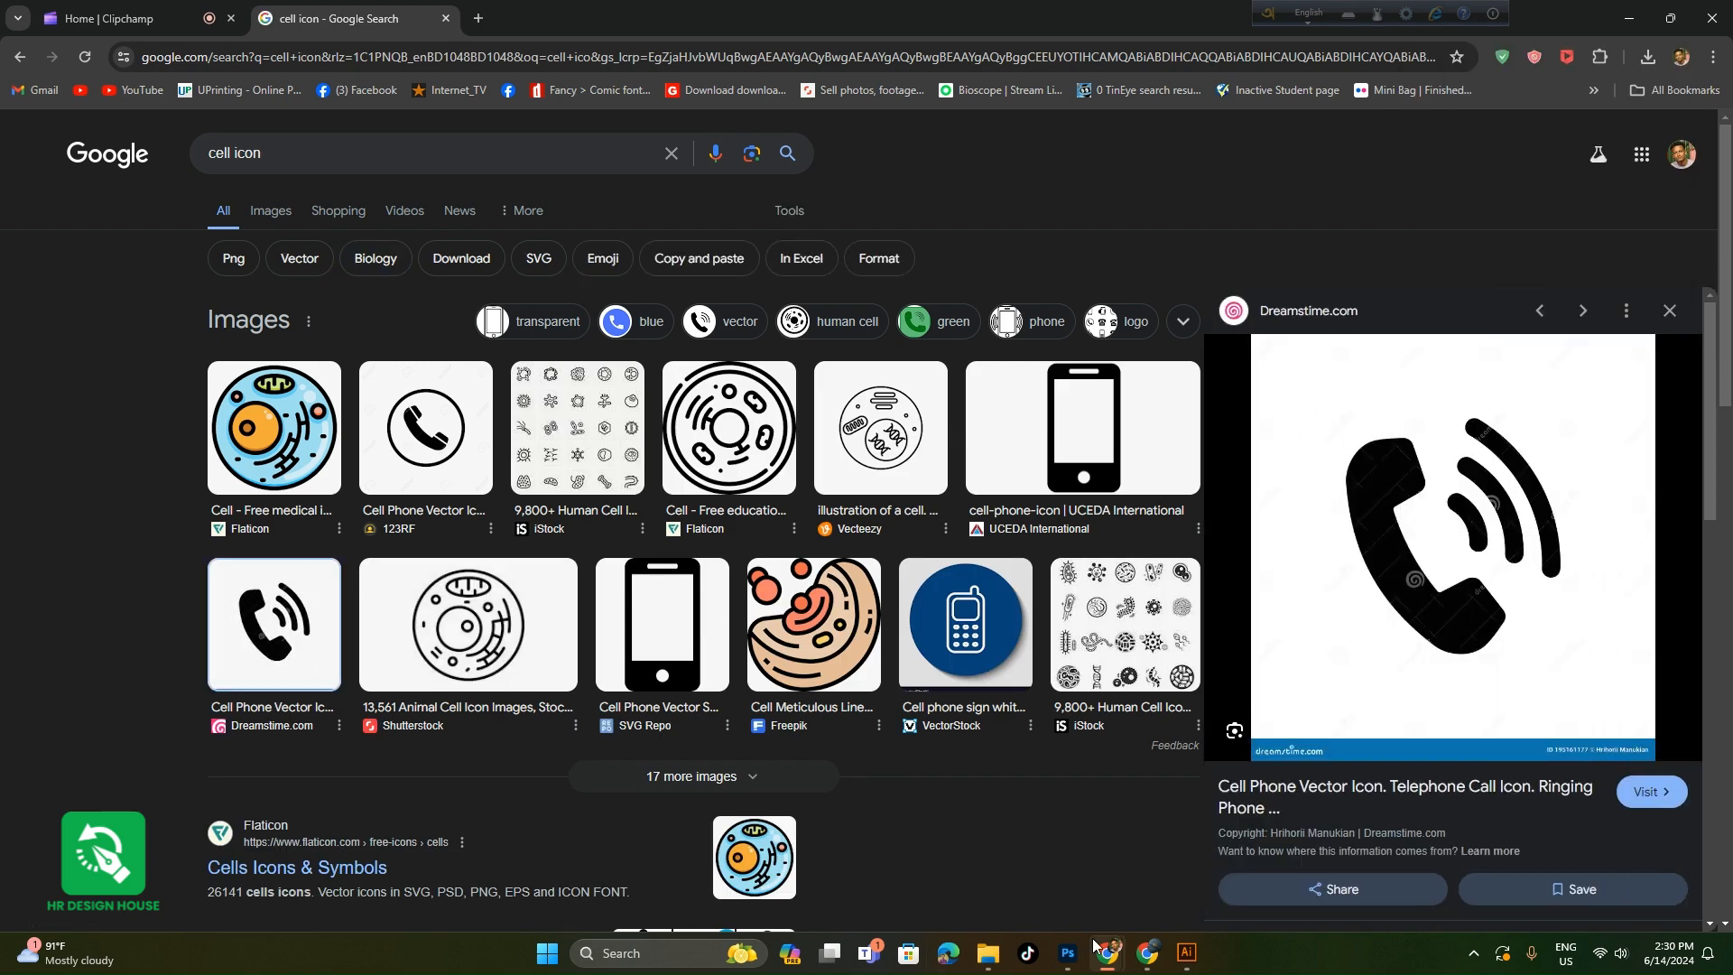
{"action": "left_click", "coordinate": [1193, 957]}
{"action": "key", "text": "ctrl+v"}
- Convert the pasted handset image into vector shapes with Image Trace and expand the tracing
{"action": "scroll", "coordinate": [911, 523], "scroll_direction": "down", "scroll_amount": 8}
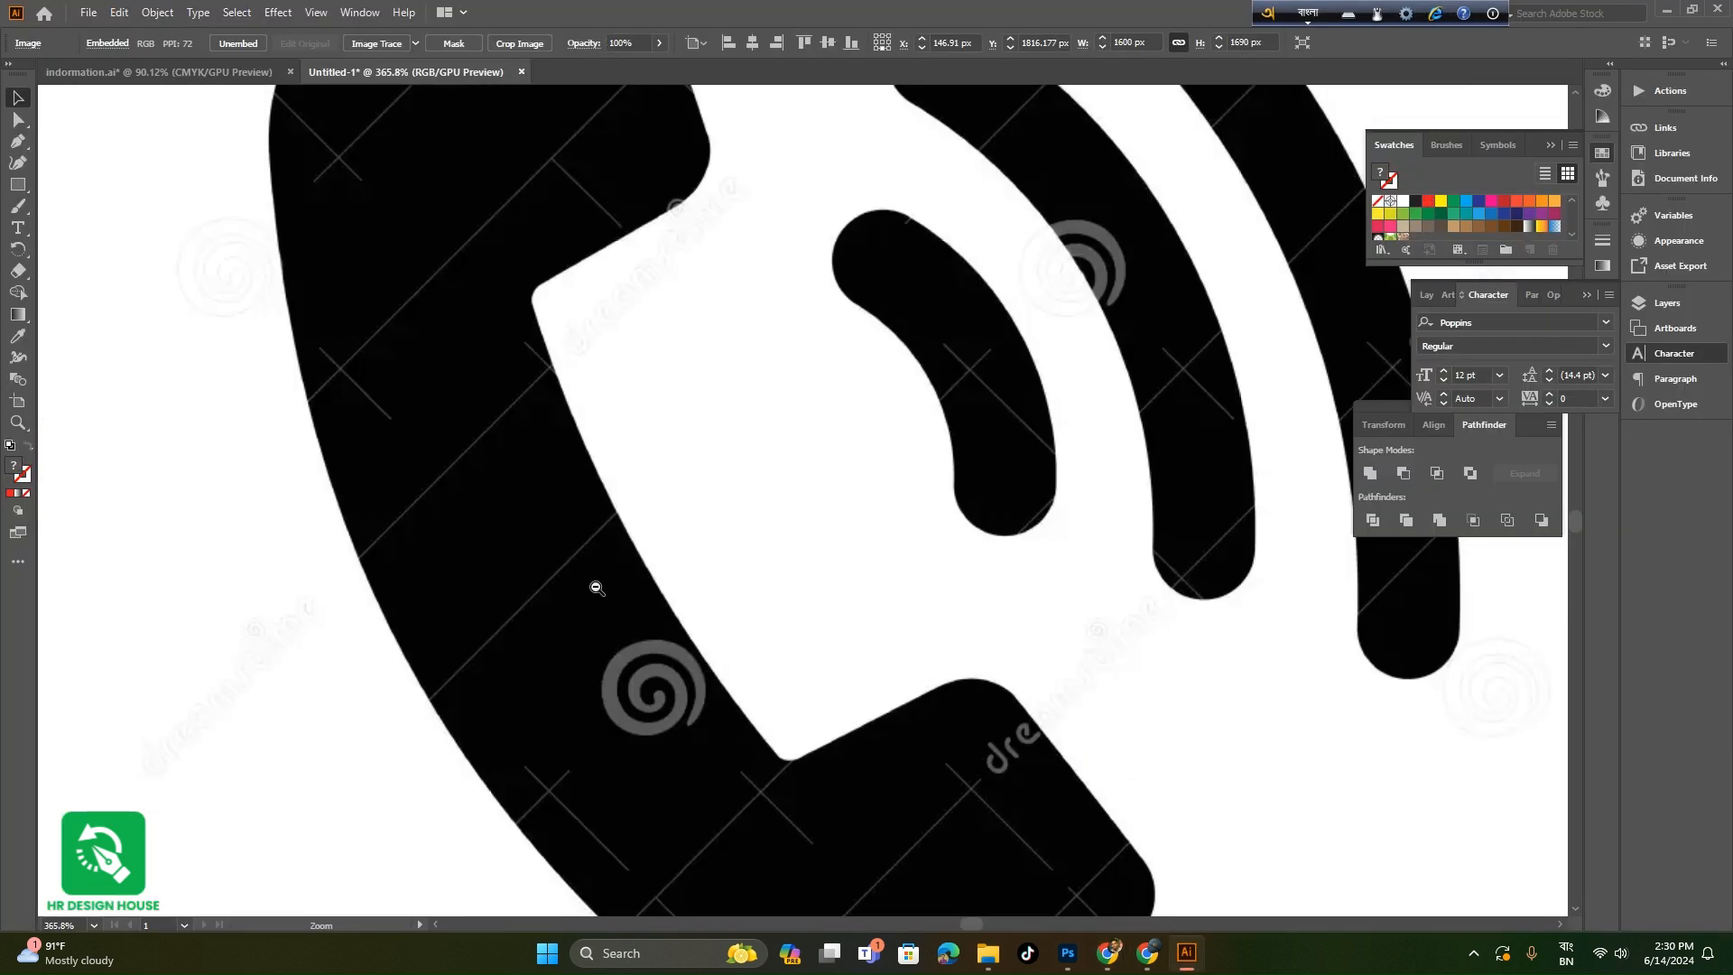
{"action": "left_click_drag", "start_coordinate": [781, 509], "coordinate": [872, 546]}
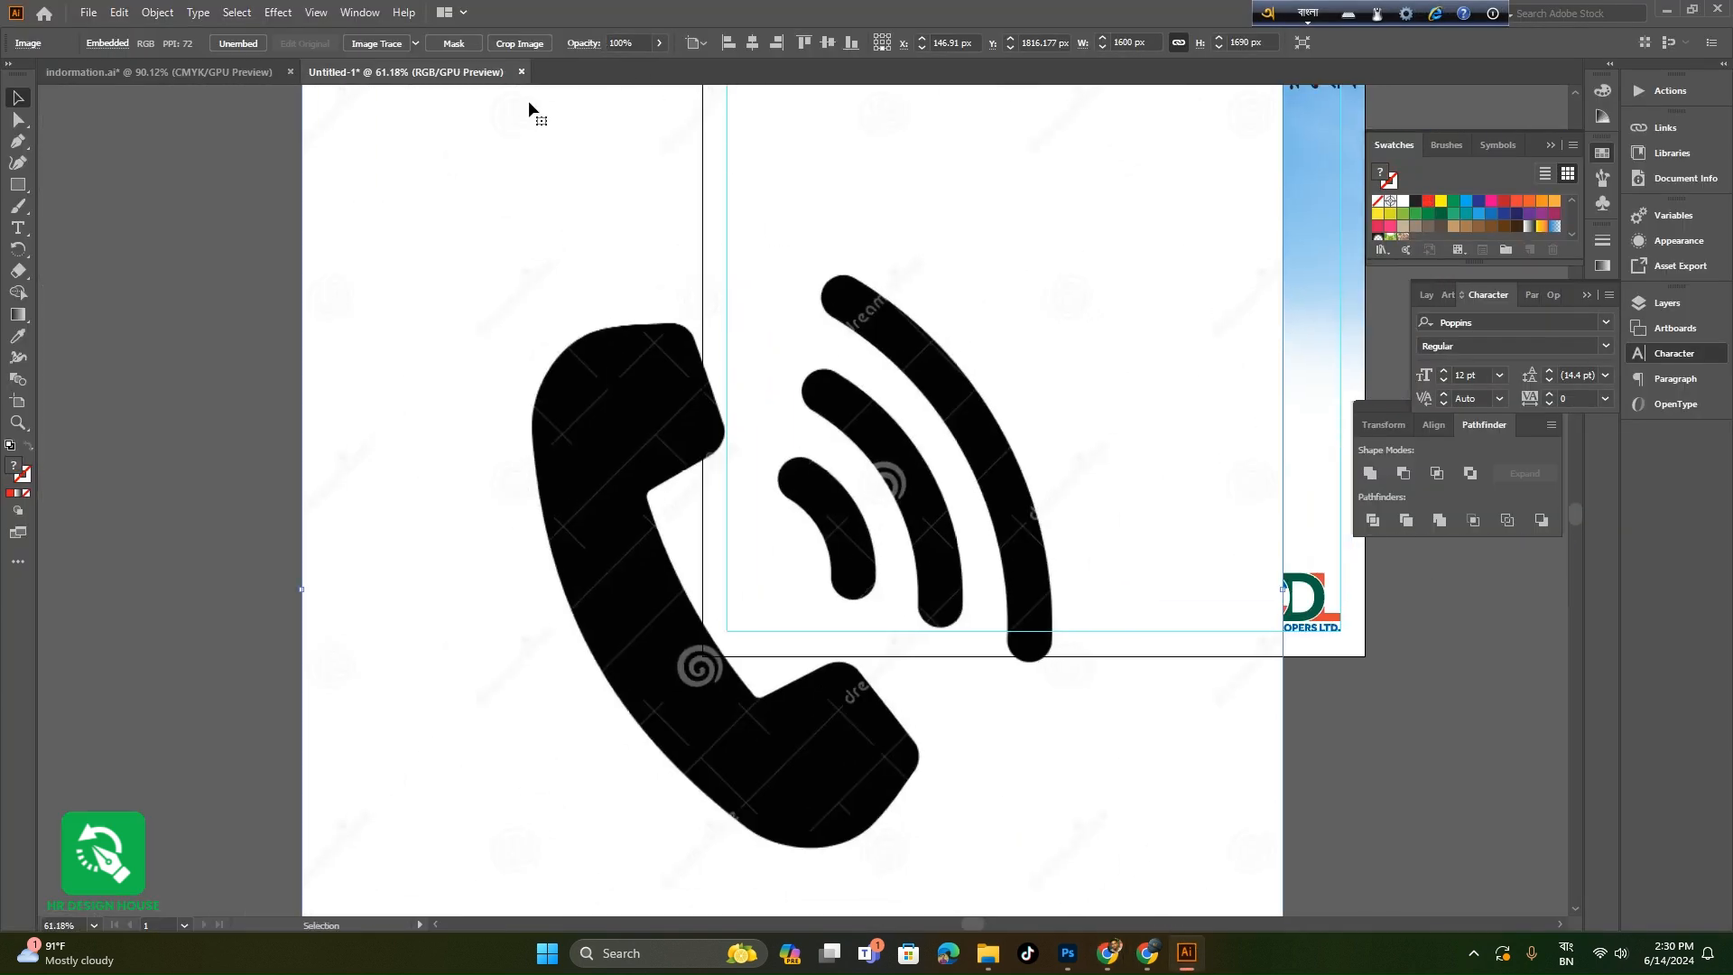
{"action": "left_click", "coordinate": [394, 44]}
{"action": "left_click", "coordinate": [474, 50]}
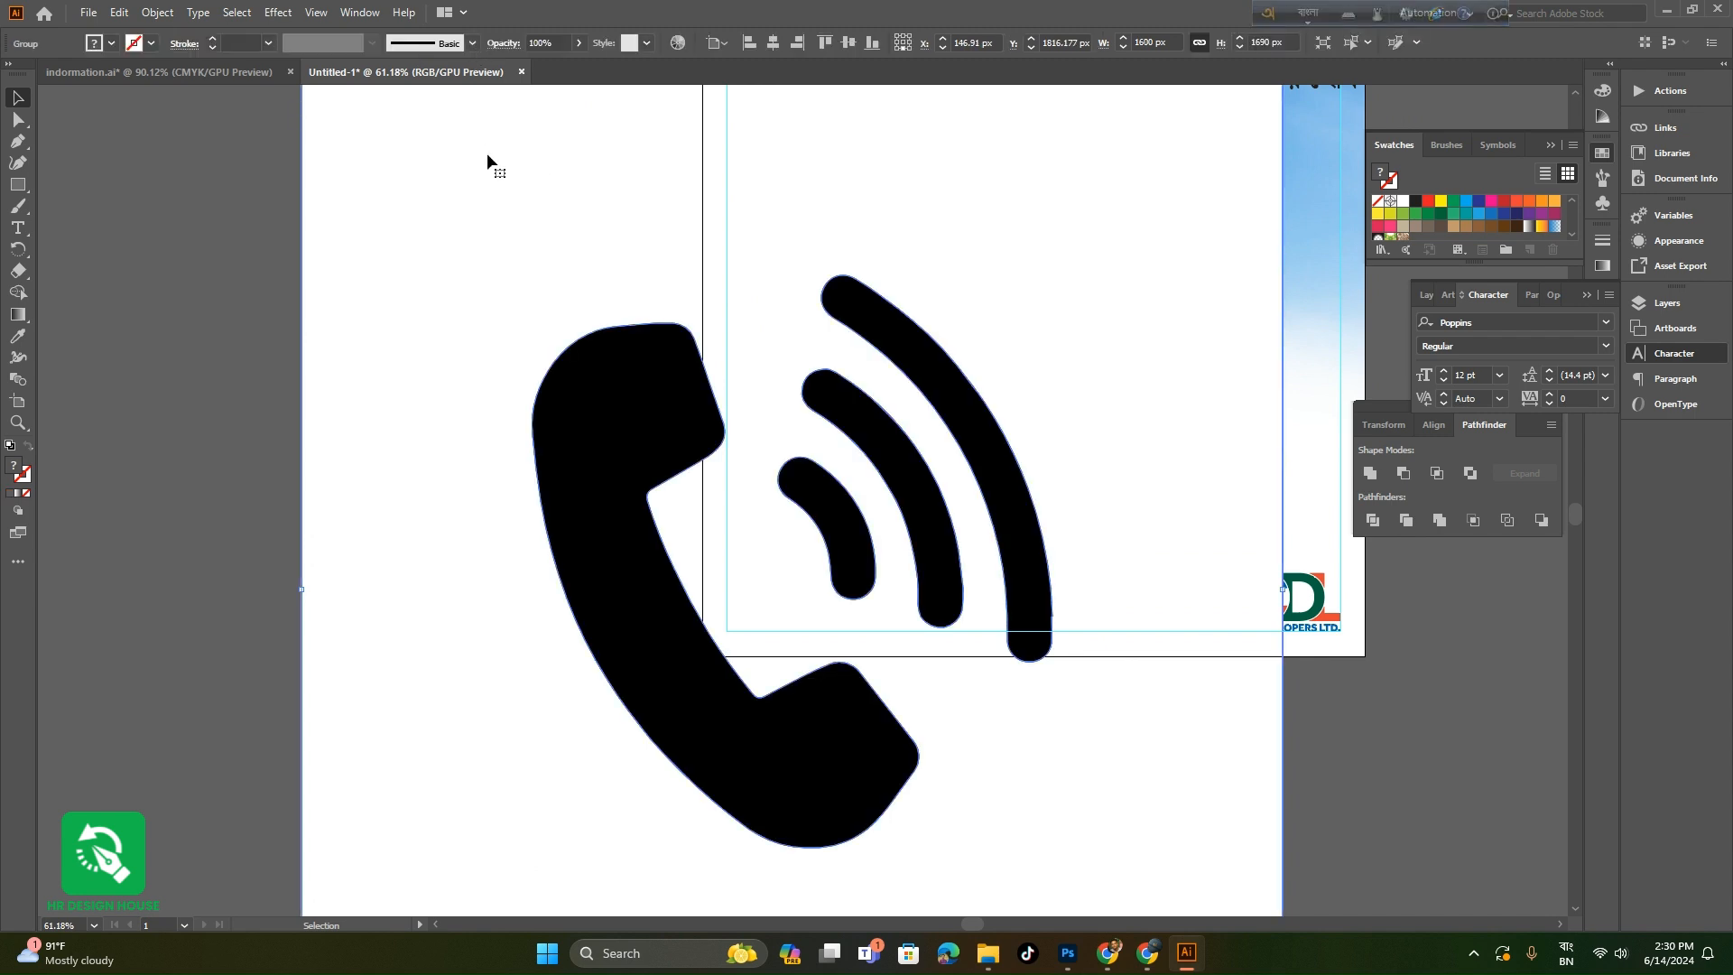
- Isolate the traced group, delete its white background and the black caption strip, and exit isolation
{"action": "scroll", "coordinate": [487, 162], "scroll_direction": "down", "scroll_amount": 3}
{"action": "double_click", "coordinate": [558, 278]}
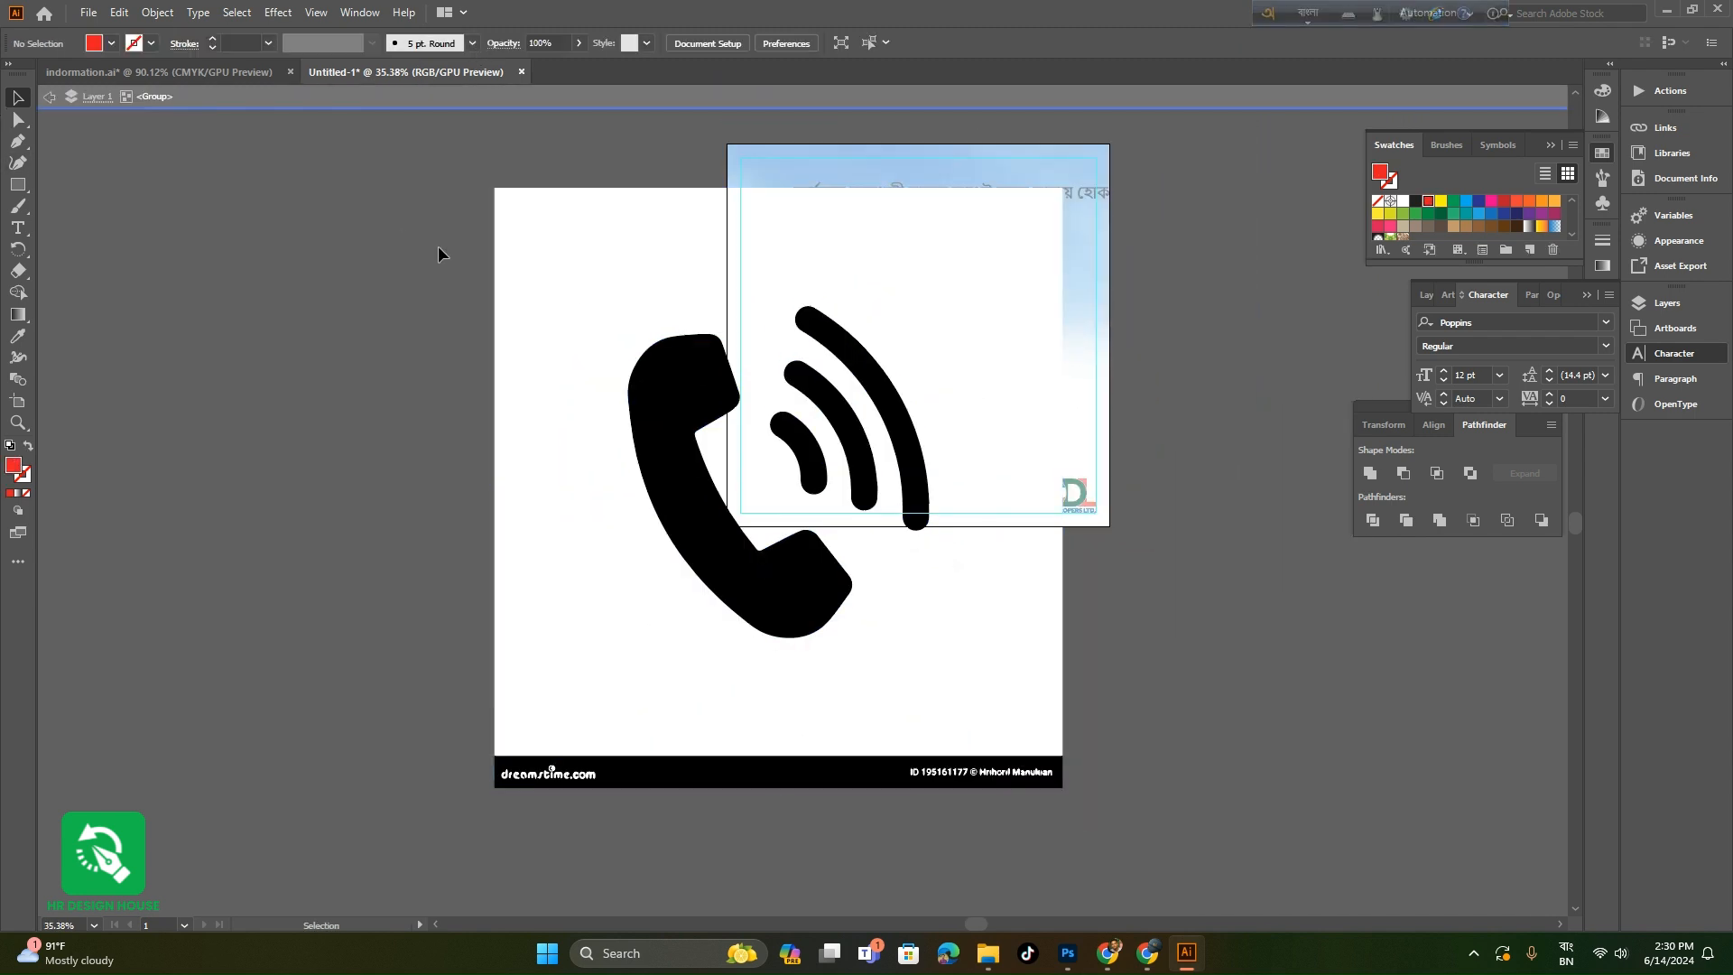
{"action": "left_click", "coordinate": [577, 269]}
{"action": "key", "text": "Delete"}
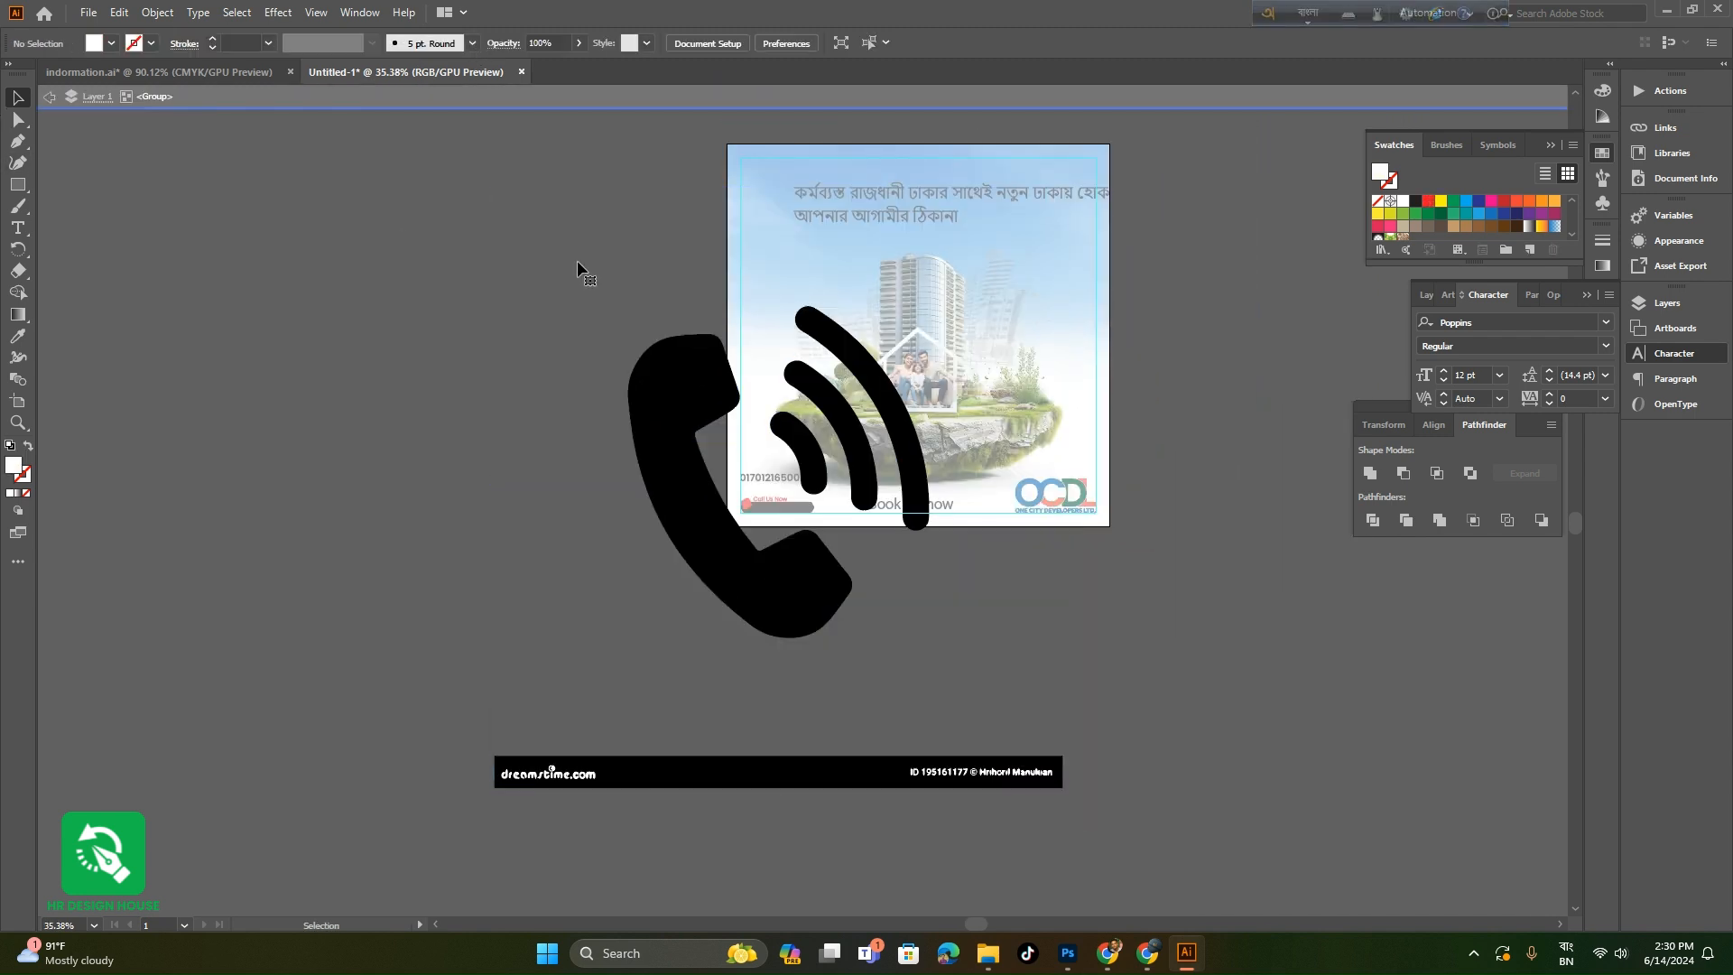
{"action": "left_click", "coordinate": [1167, 821]}
{"action": "key", "text": "Delete"}
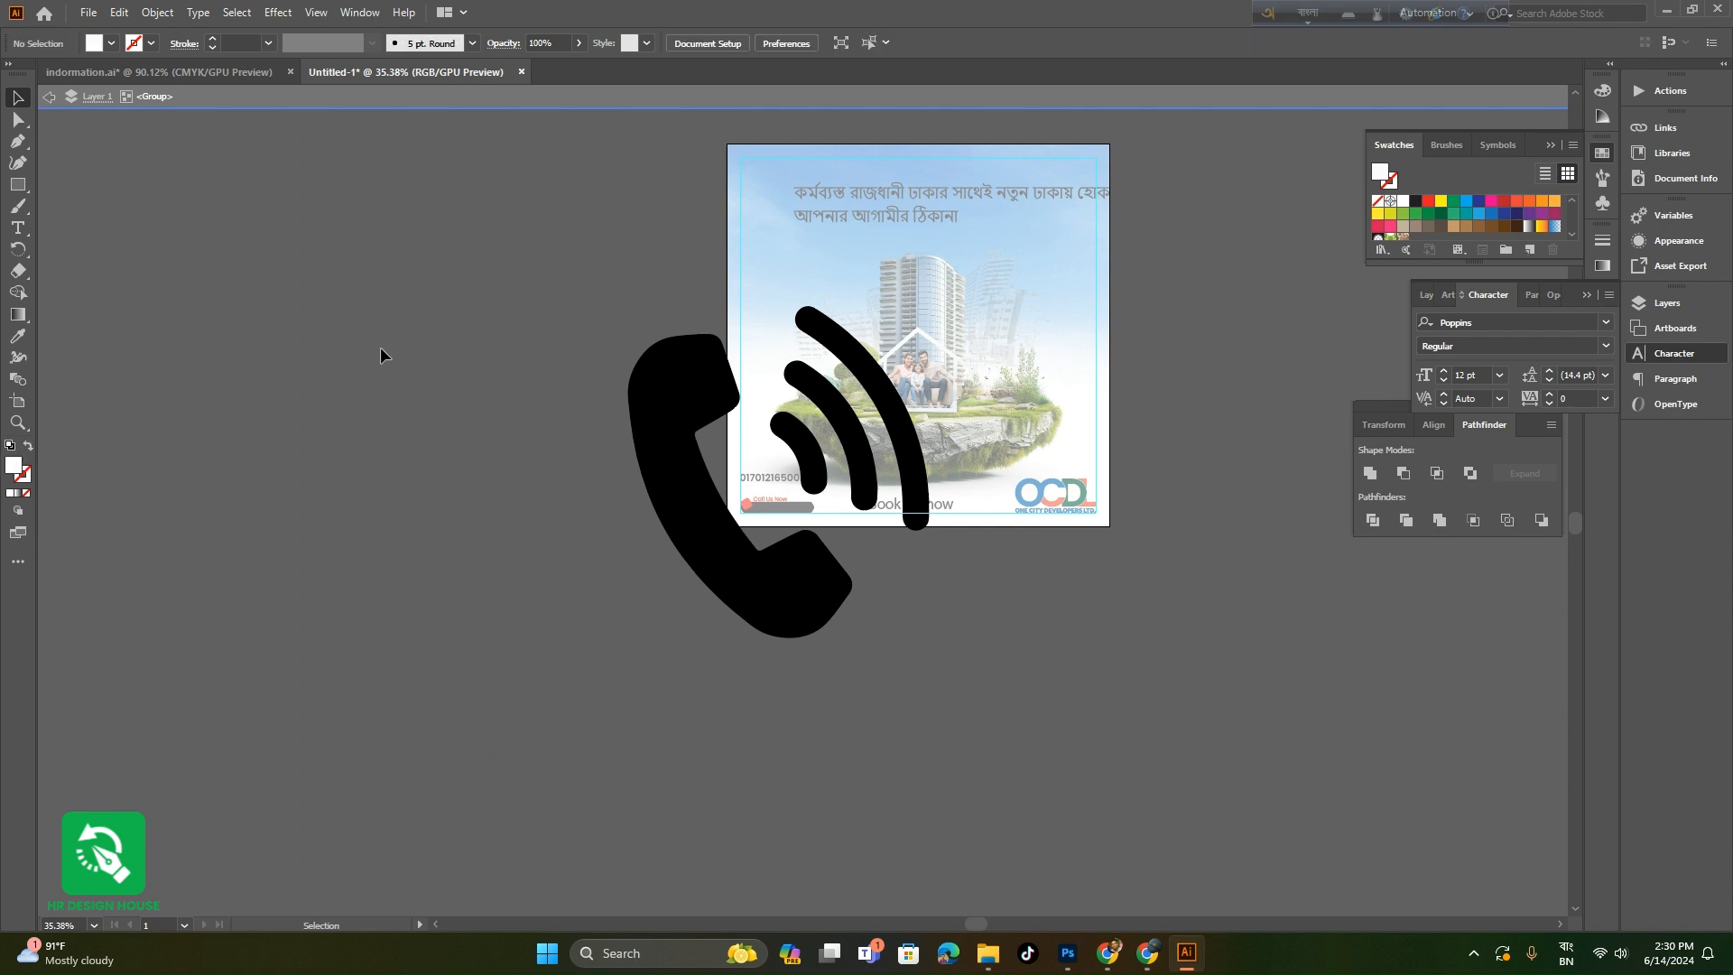
{"action": "double_click", "coordinate": [195, 273]}
- Scale the handset icon down to about 52 x 57 px and cut and paste it over the black call bar
{"action": "left_click", "coordinate": [856, 370]}
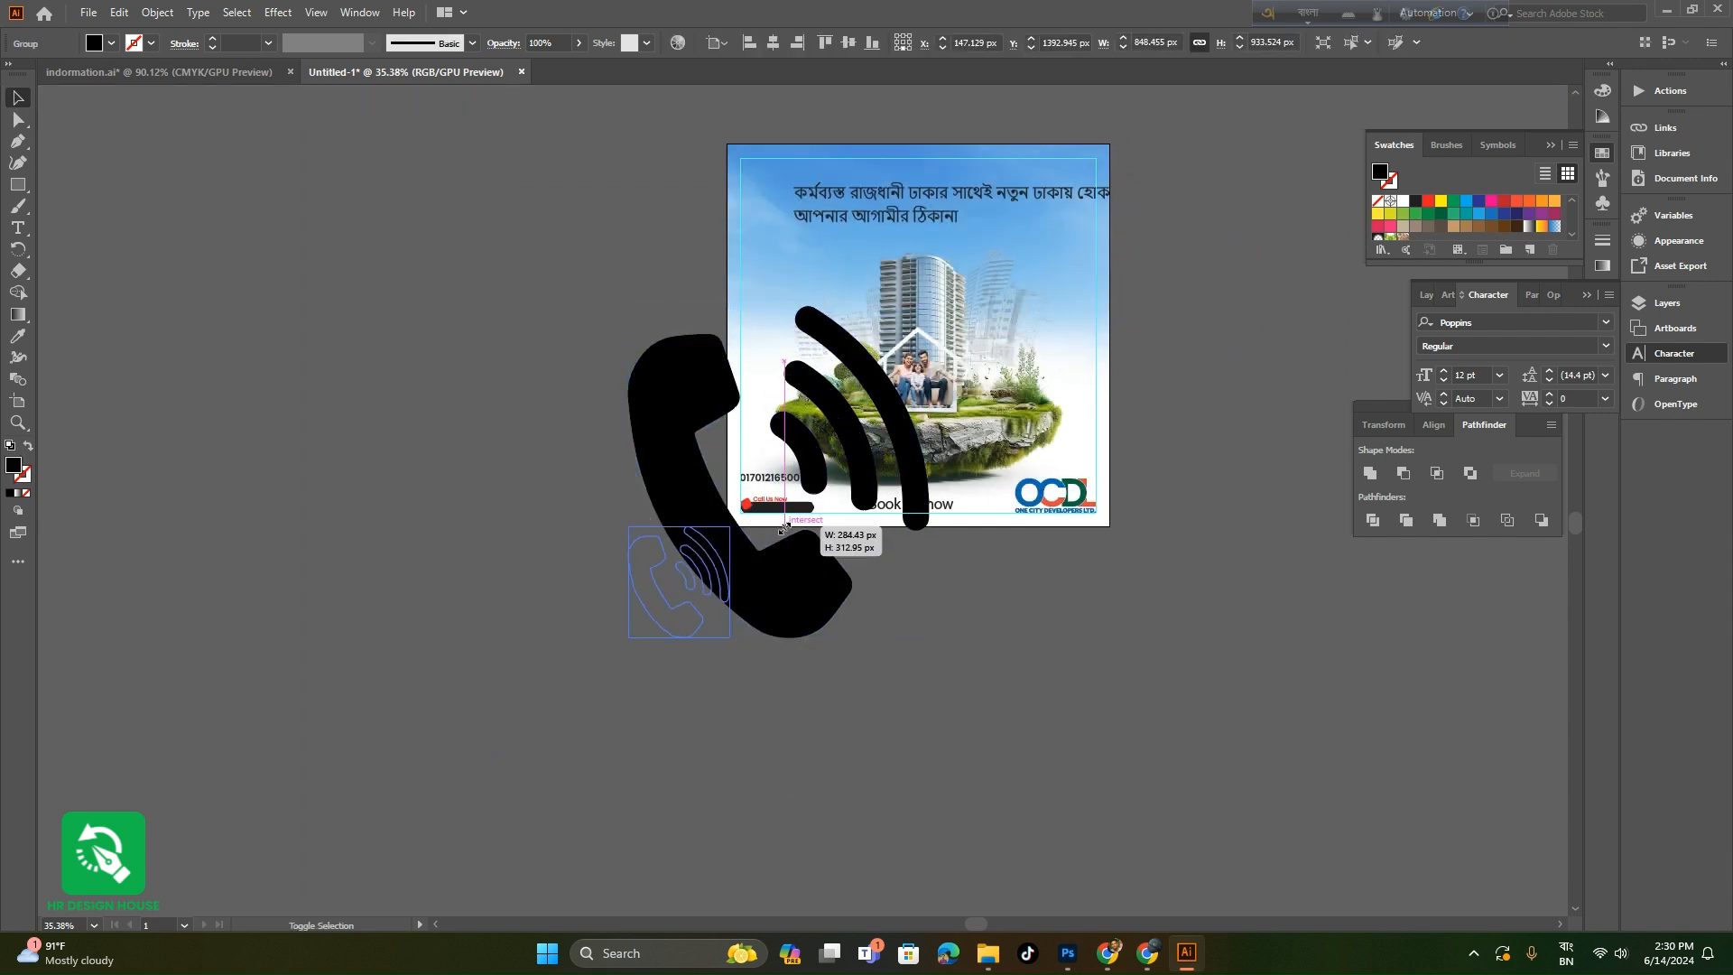
{"action": "key", "text": "Delete"}
{"action": "left_click_drag", "start_coordinate": [741, 484], "coordinate": [1195, 781]}
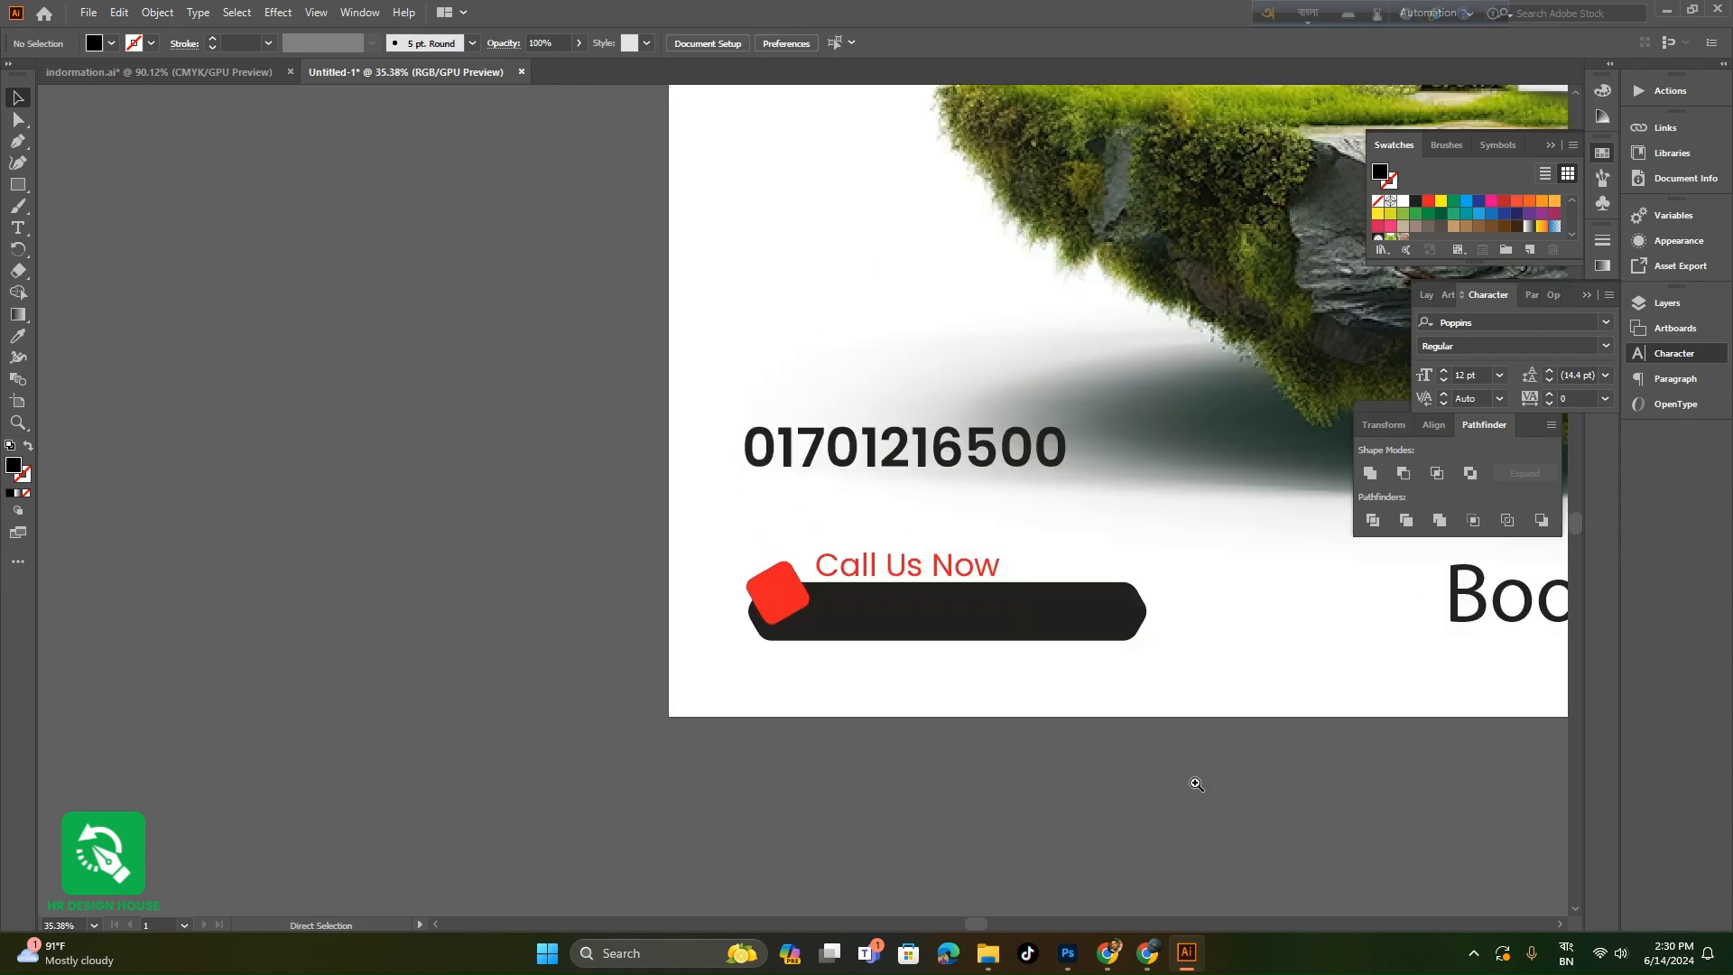
{"action": "left_click_drag", "start_coordinate": [1006, 681], "coordinate": [949, 782]}
{"action": "key", "text": "ctrl+v"}
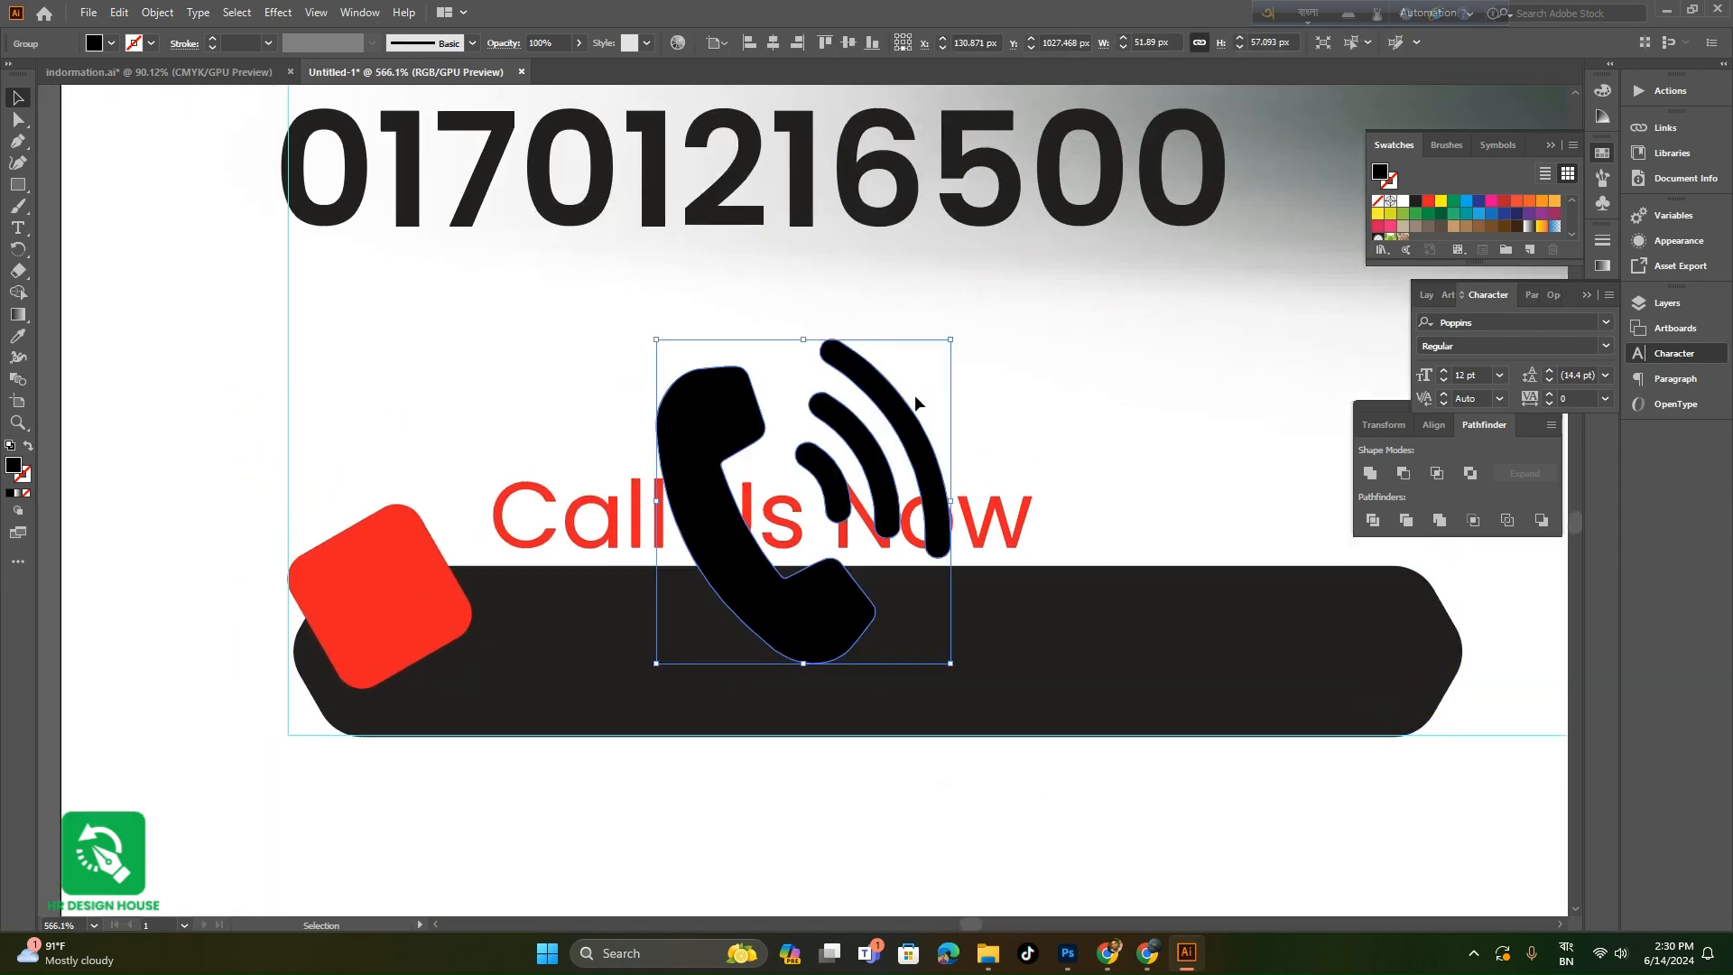
- Scale the handset icon to about 17 x 19 px and place it on the tilted red square
{"action": "left_click_drag", "start_coordinate": [954, 338], "coordinate": [754, 555]}
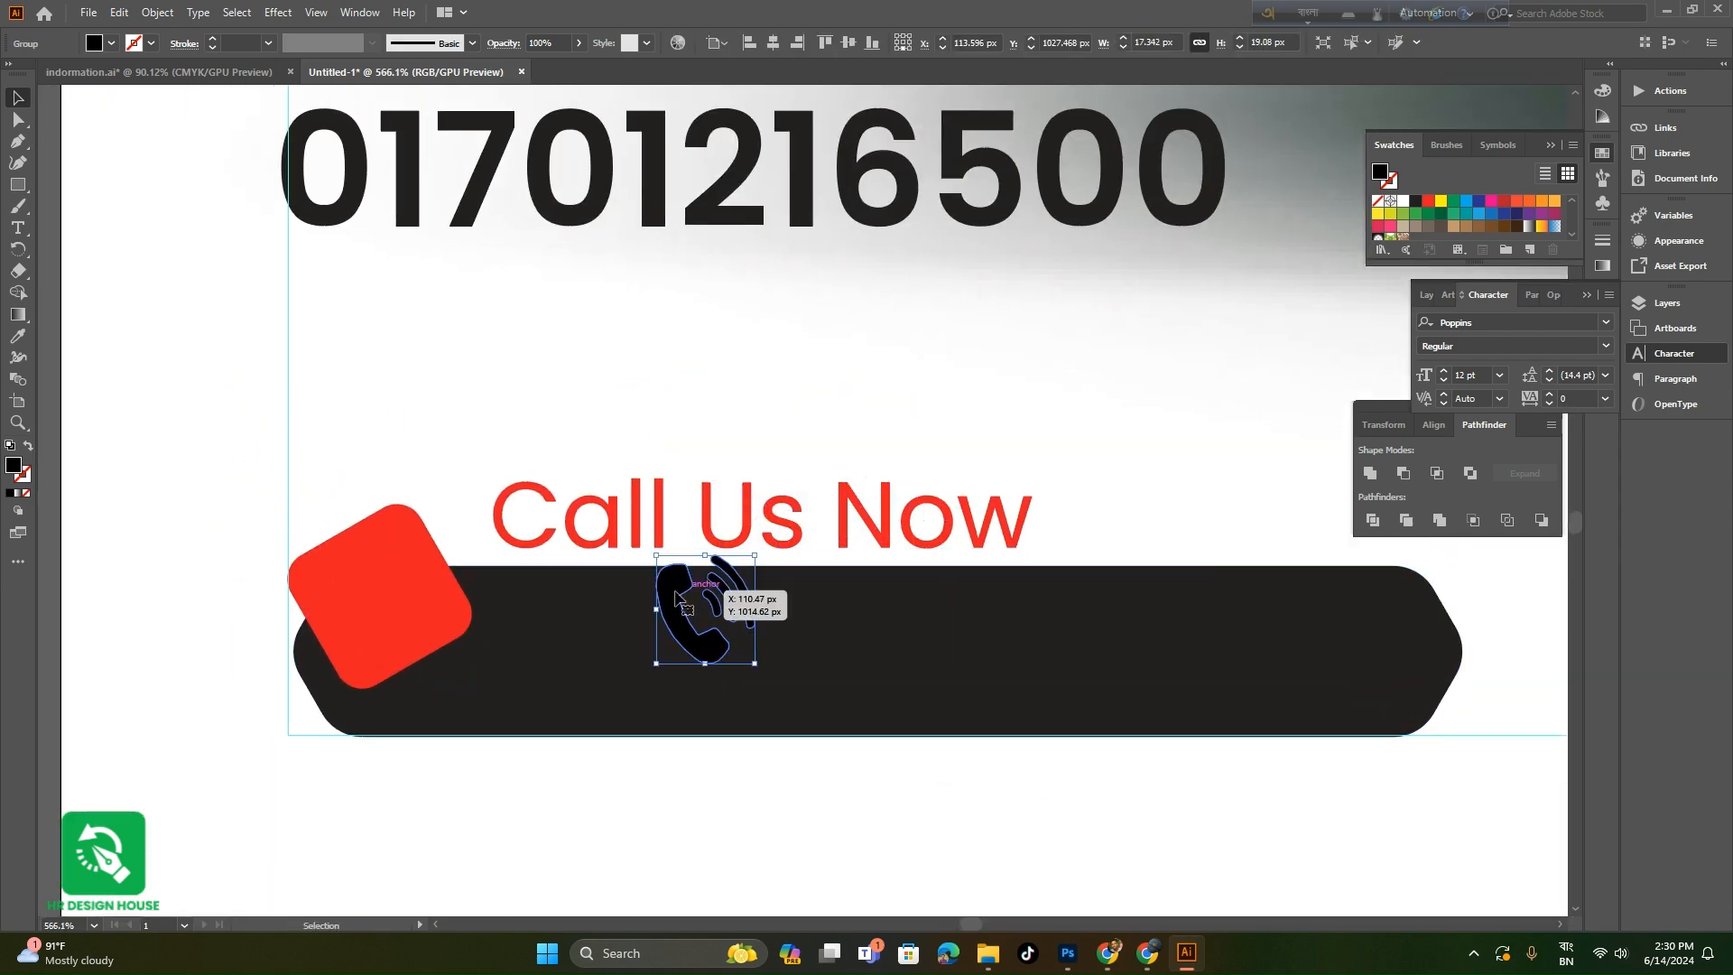
{"action": "left_click_drag", "start_coordinate": [677, 599], "coordinate": [352, 588]}
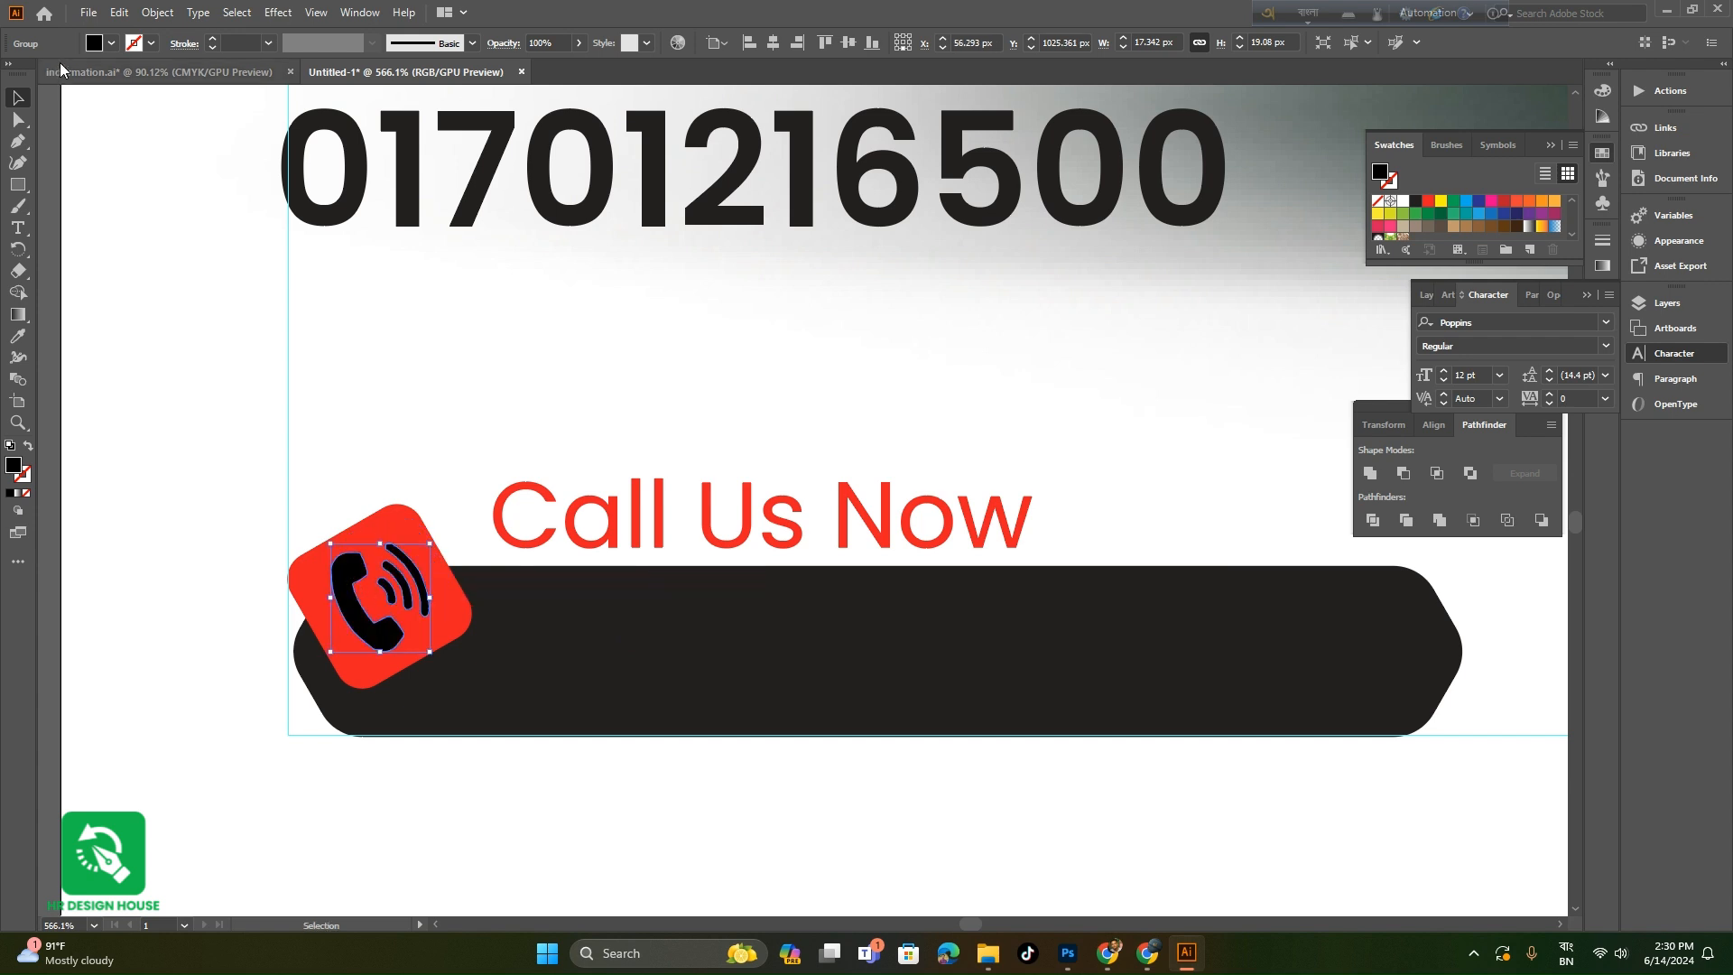
- Fill the handset icon on the red square with white
{"action": "left_click", "coordinate": [111, 42]}
{"action": "key", "text": "alt+shift"}
{"action": "left_click", "coordinate": [37, 79]}
{"action": "key", "text": "alt+shift"}
{"action": "left_click", "coordinate": [139, 361]}
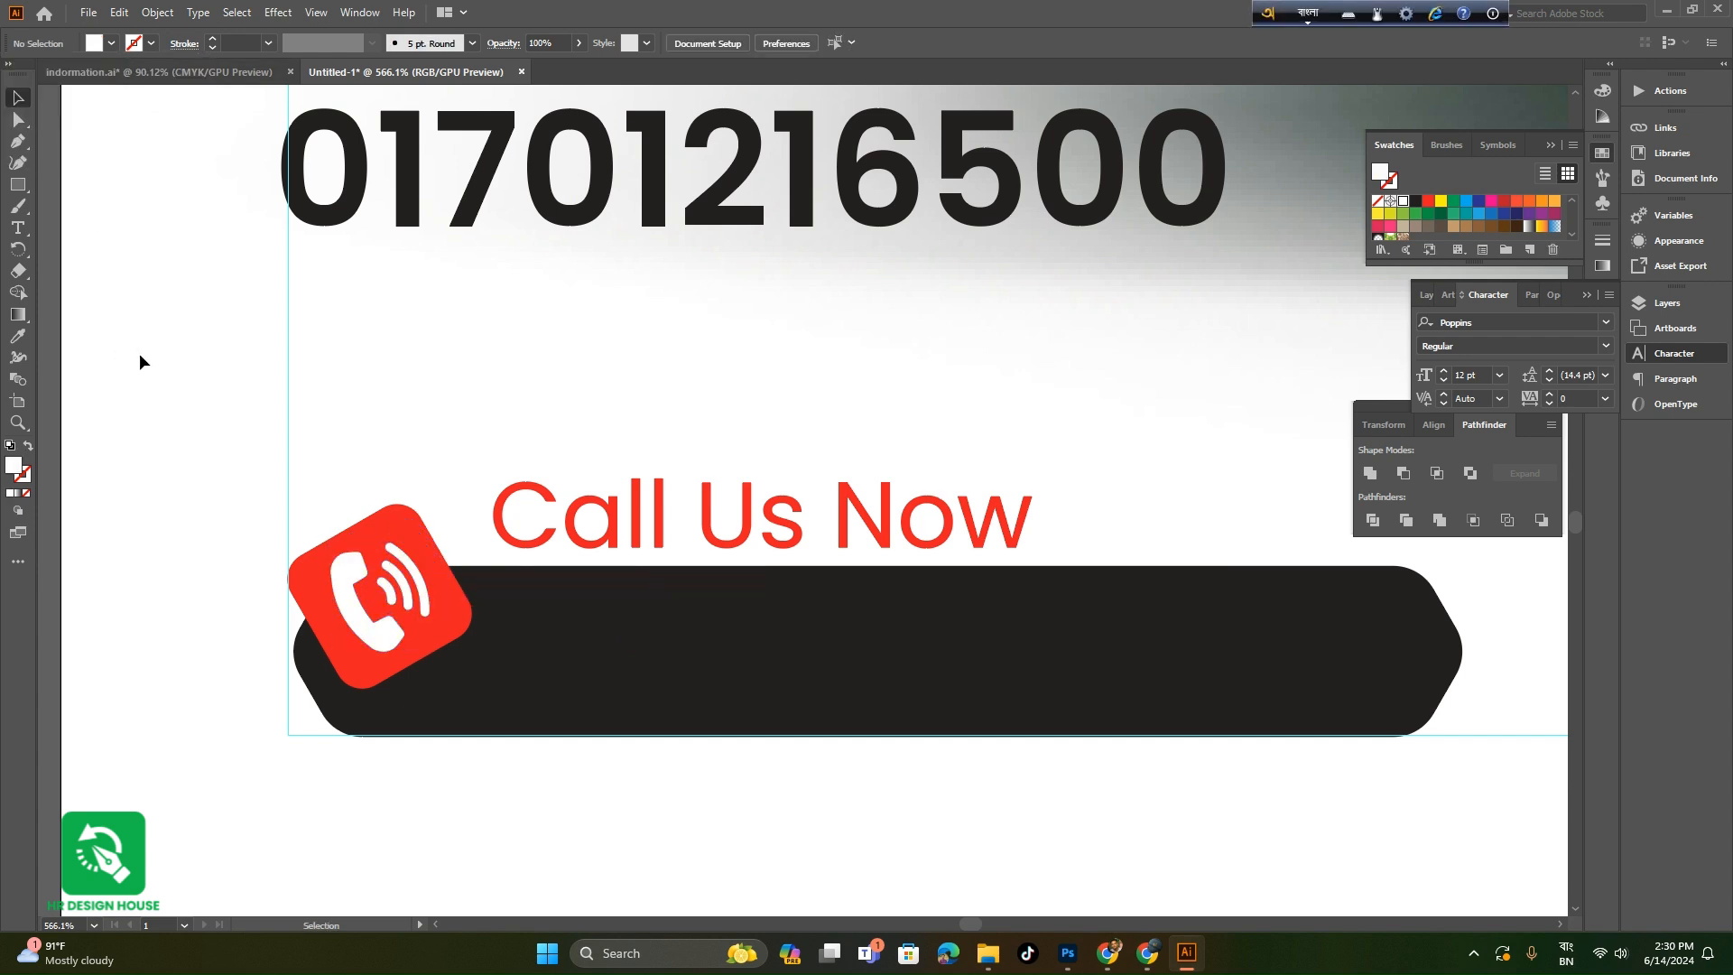
- Recolour the black call bar with the blue sampled from the O of the OCDL logo
{"action": "scroll", "coordinate": [426, 456], "scroll_direction": "down", "scroll_amount": 3}
{"action": "left_click", "coordinate": [706, 581]}
{"action": "scroll", "coordinate": [706, 580], "scroll_direction": "down", "scroll_amount": 5}
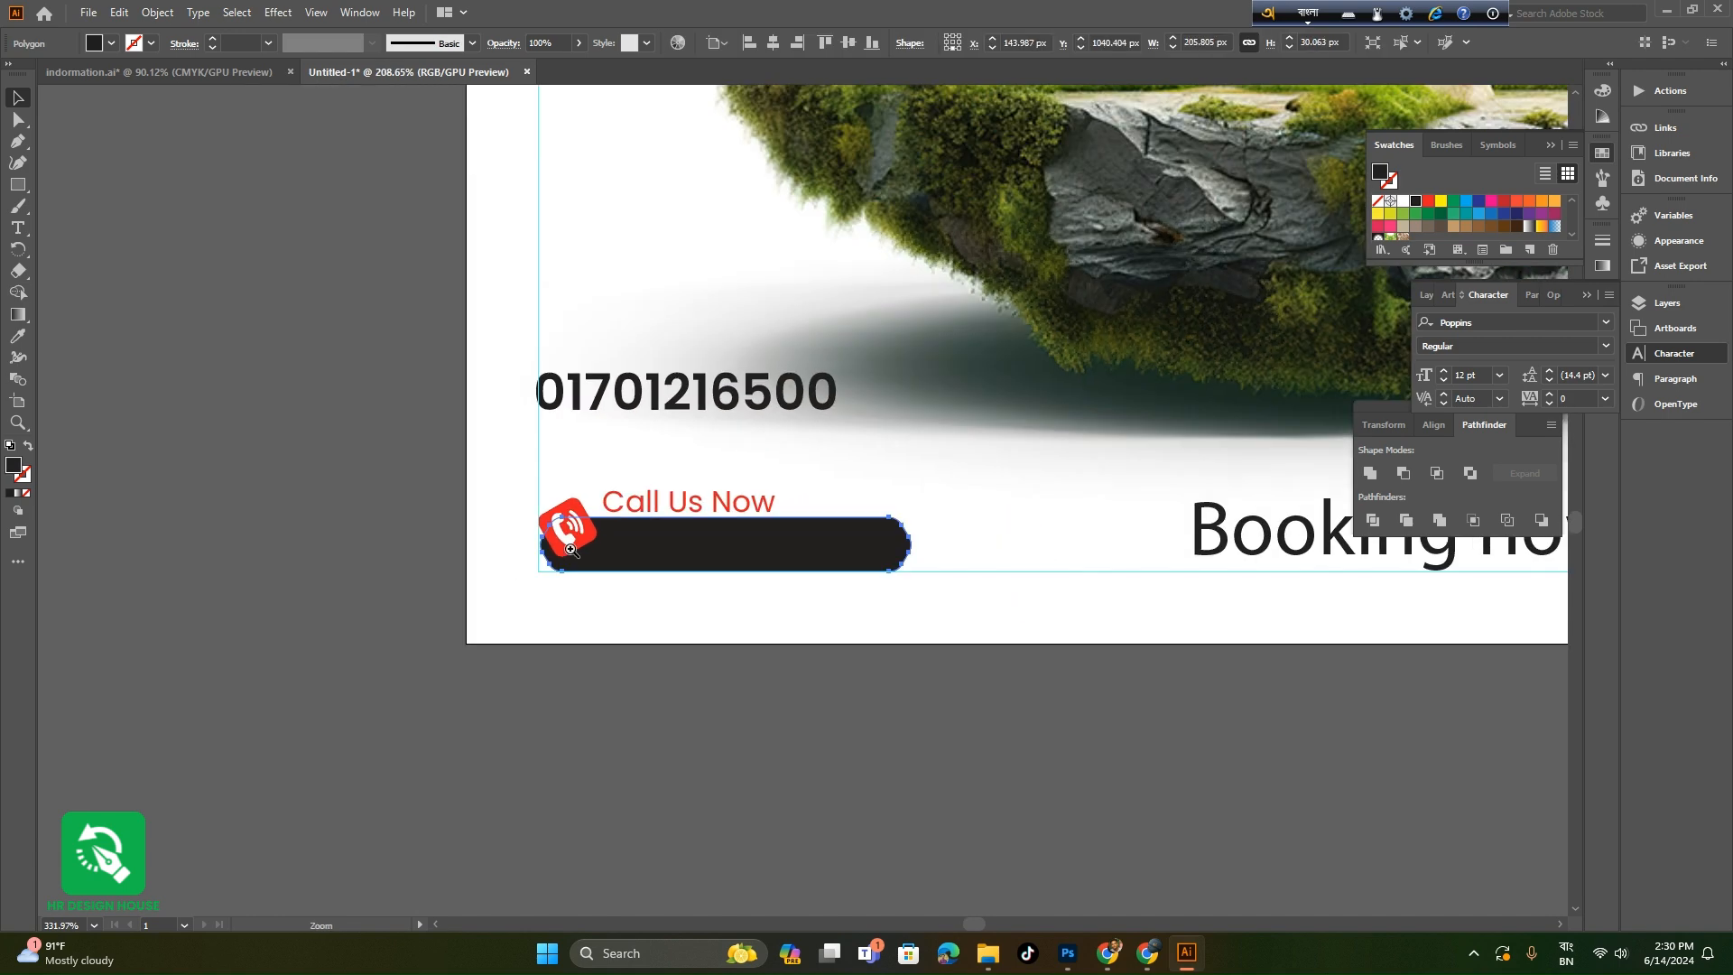
{"action": "left_click_drag", "start_coordinate": [558, 593], "coordinate": [523, 618]}
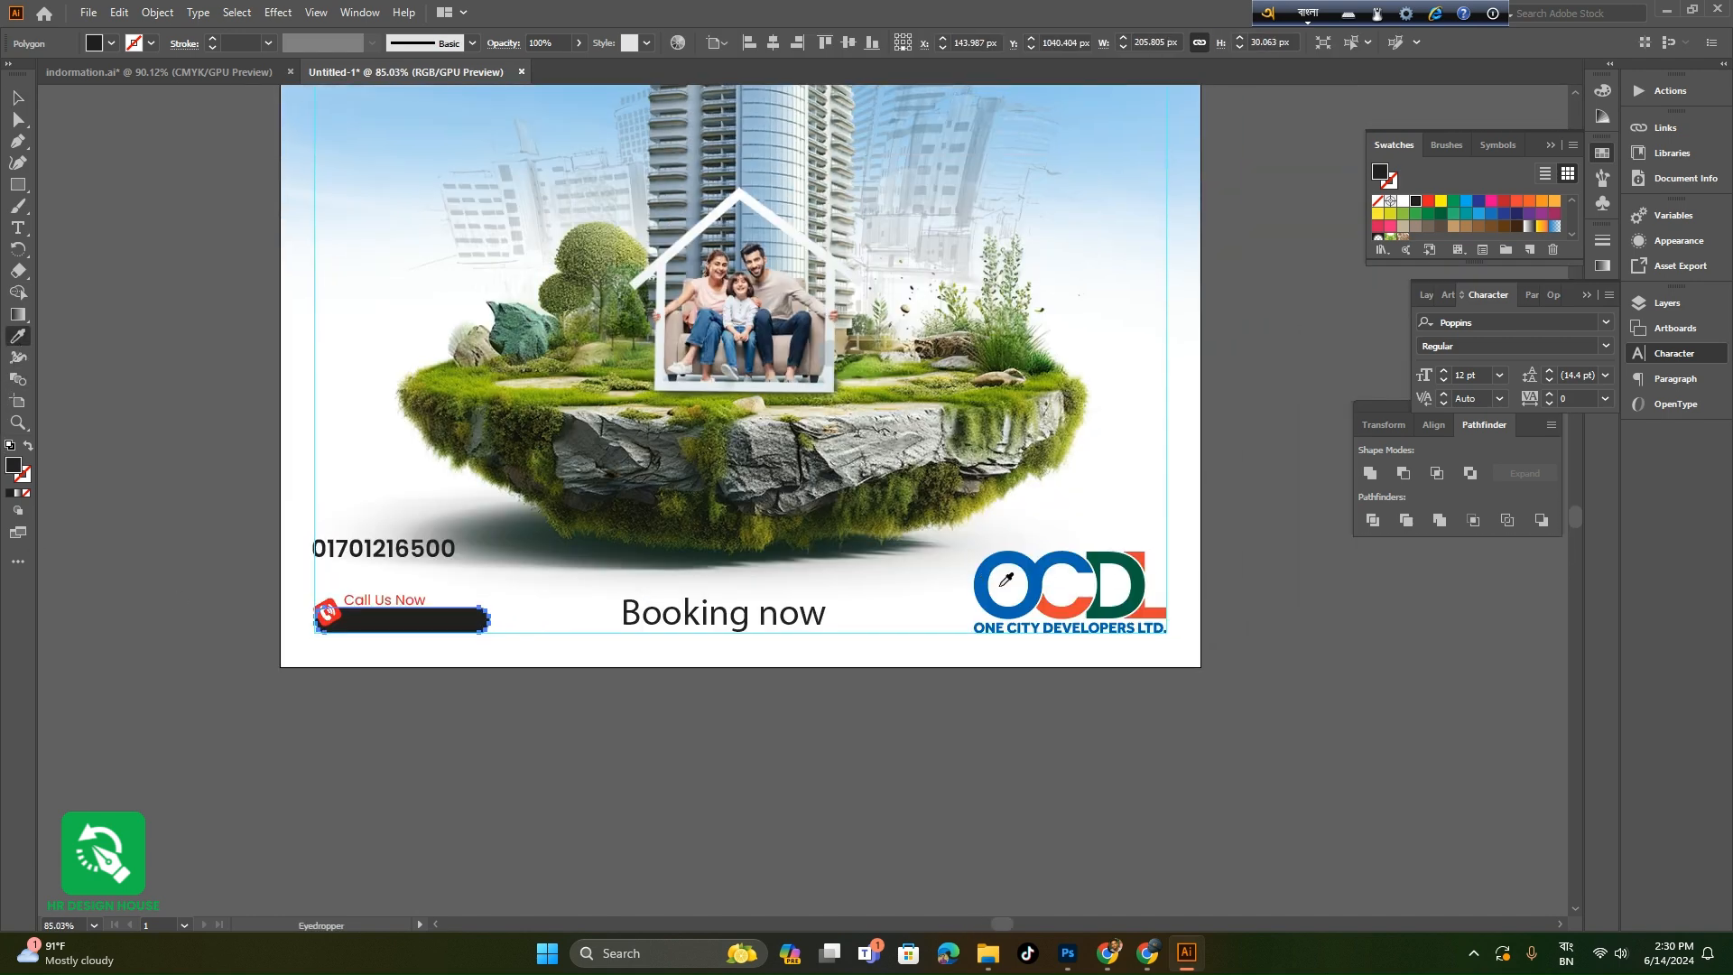
{"action": "left_click", "coordinate": [1006, 578]}
{"action": "left_click", "coordinate": [18, 96]}
{"action": "left_click", "coordinate": [184, 417]}
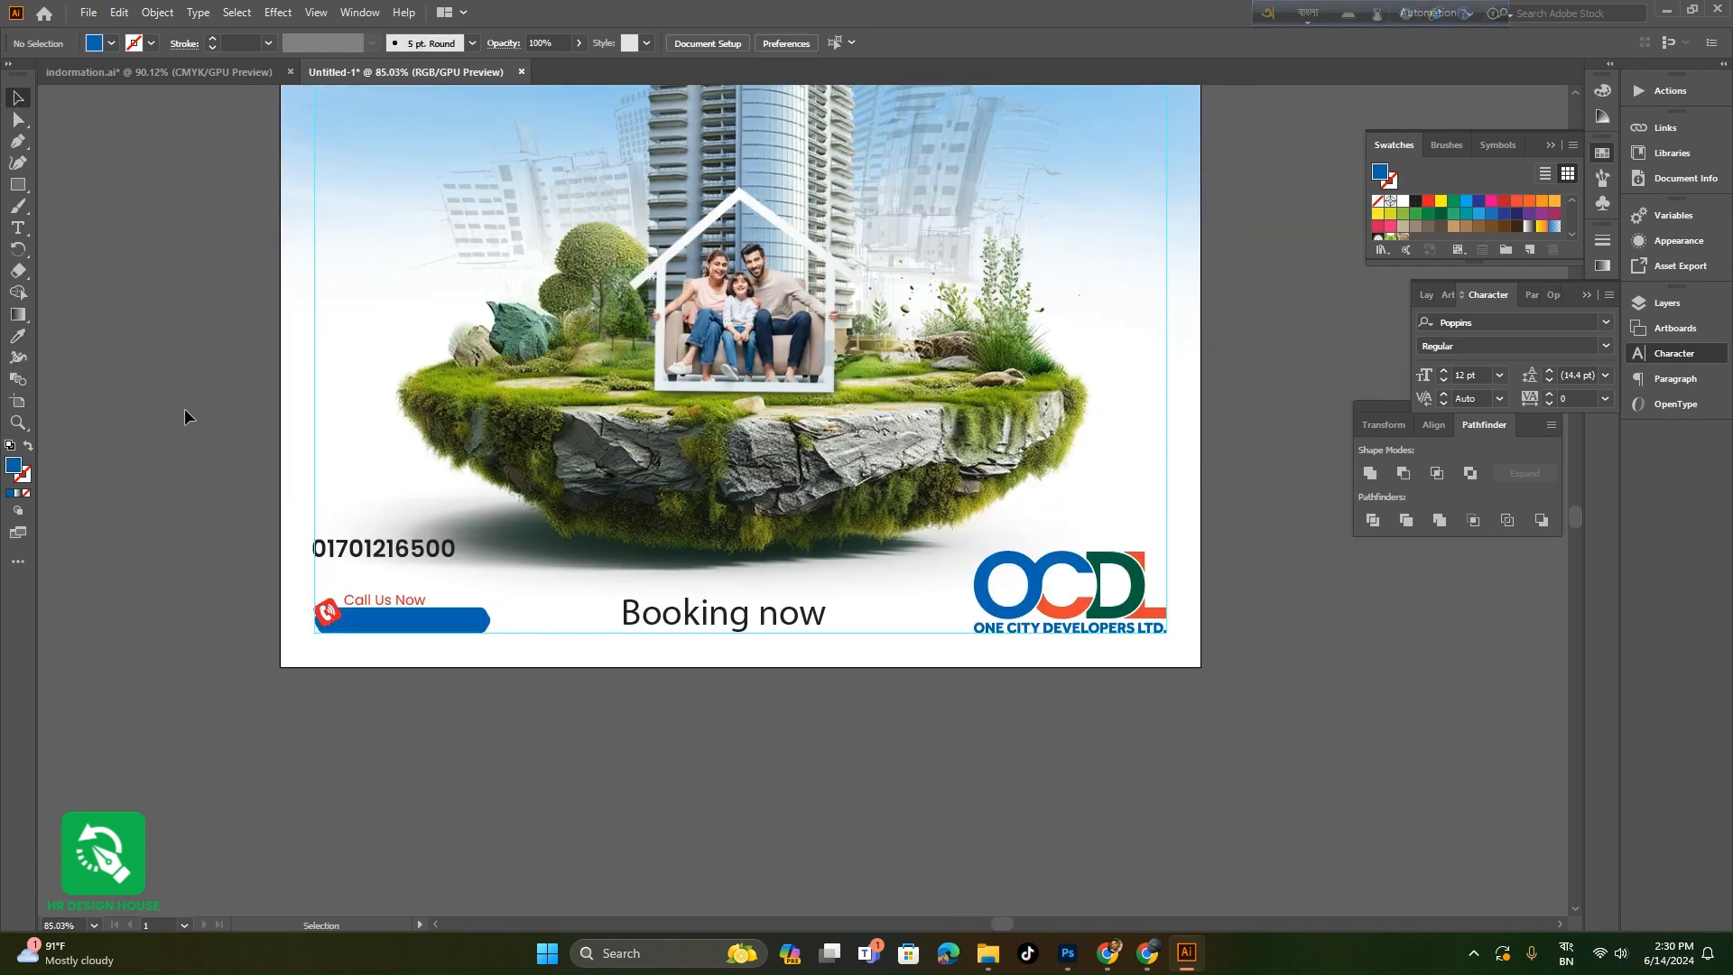
- Move the phone number onto the blue bar and bring it to the front
{"action": "left_click_drag", "start_coordinate": [326, 672], "coordinate": [560, 638], "text": "ctrl"}
{"action": "left_click_drag", "start_coordinate": [575, 358], "coordinate": [677, 600]}
{"action": "right_click", "coordinate": [712, 607]}
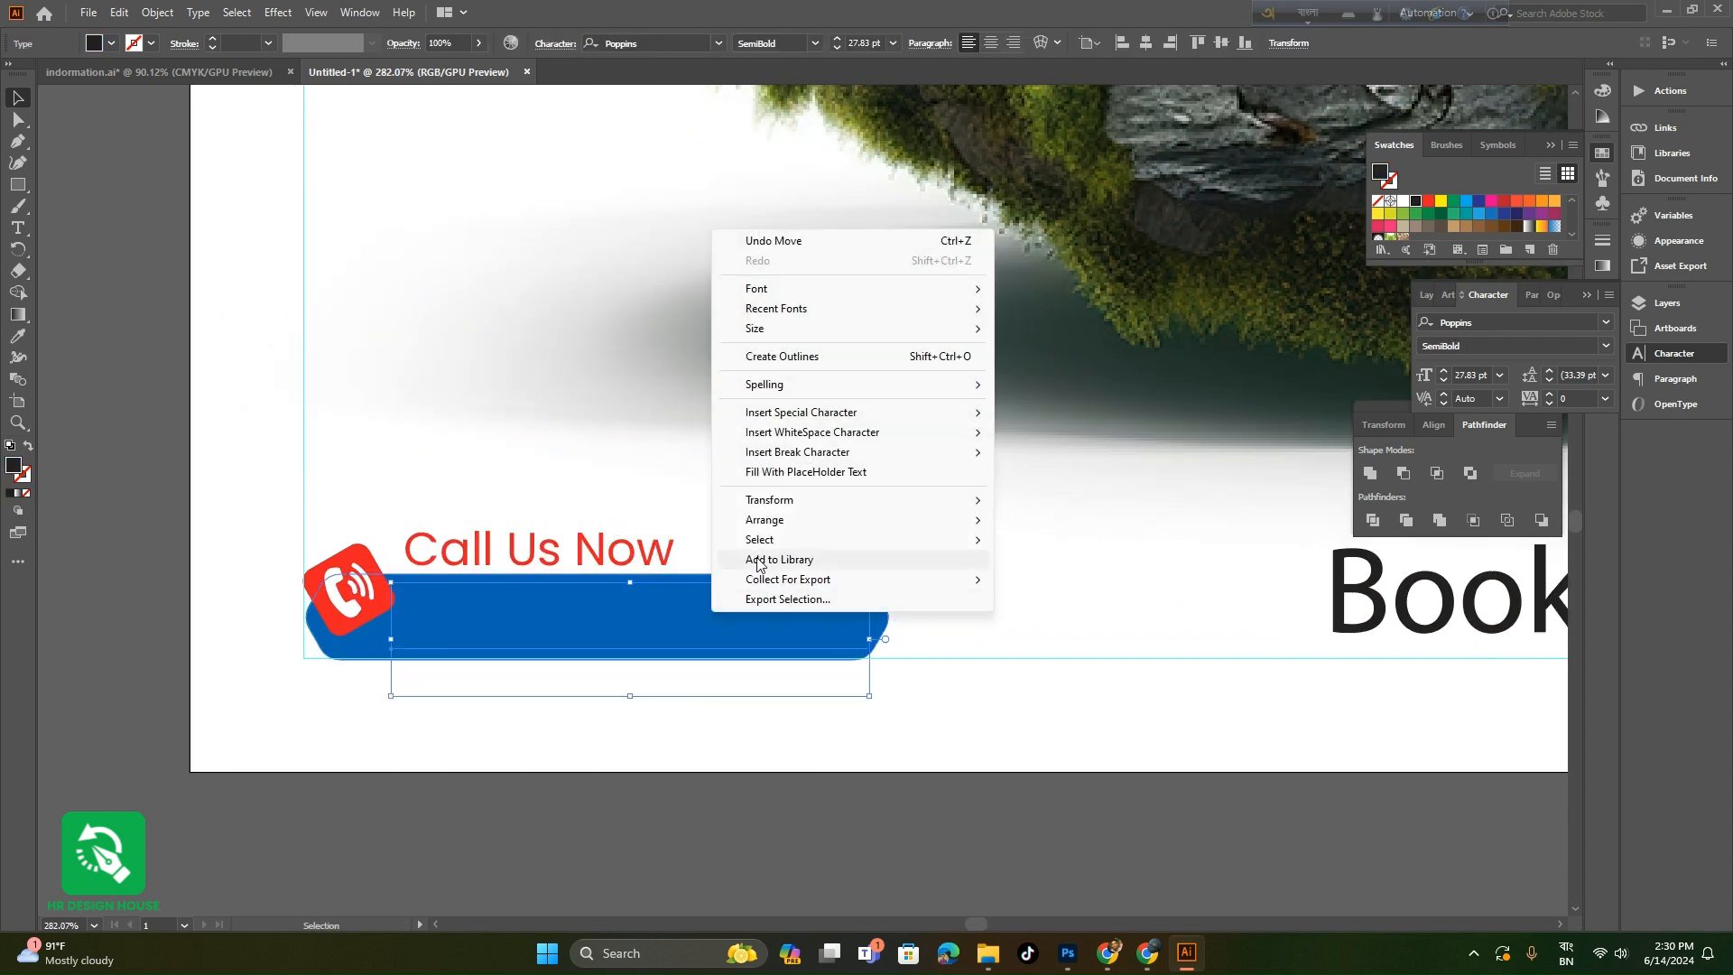
{"action": "mouse_move", "coordinate": [822, 527]}
{"action": "left_click", "coordinate": [1057, 521]}
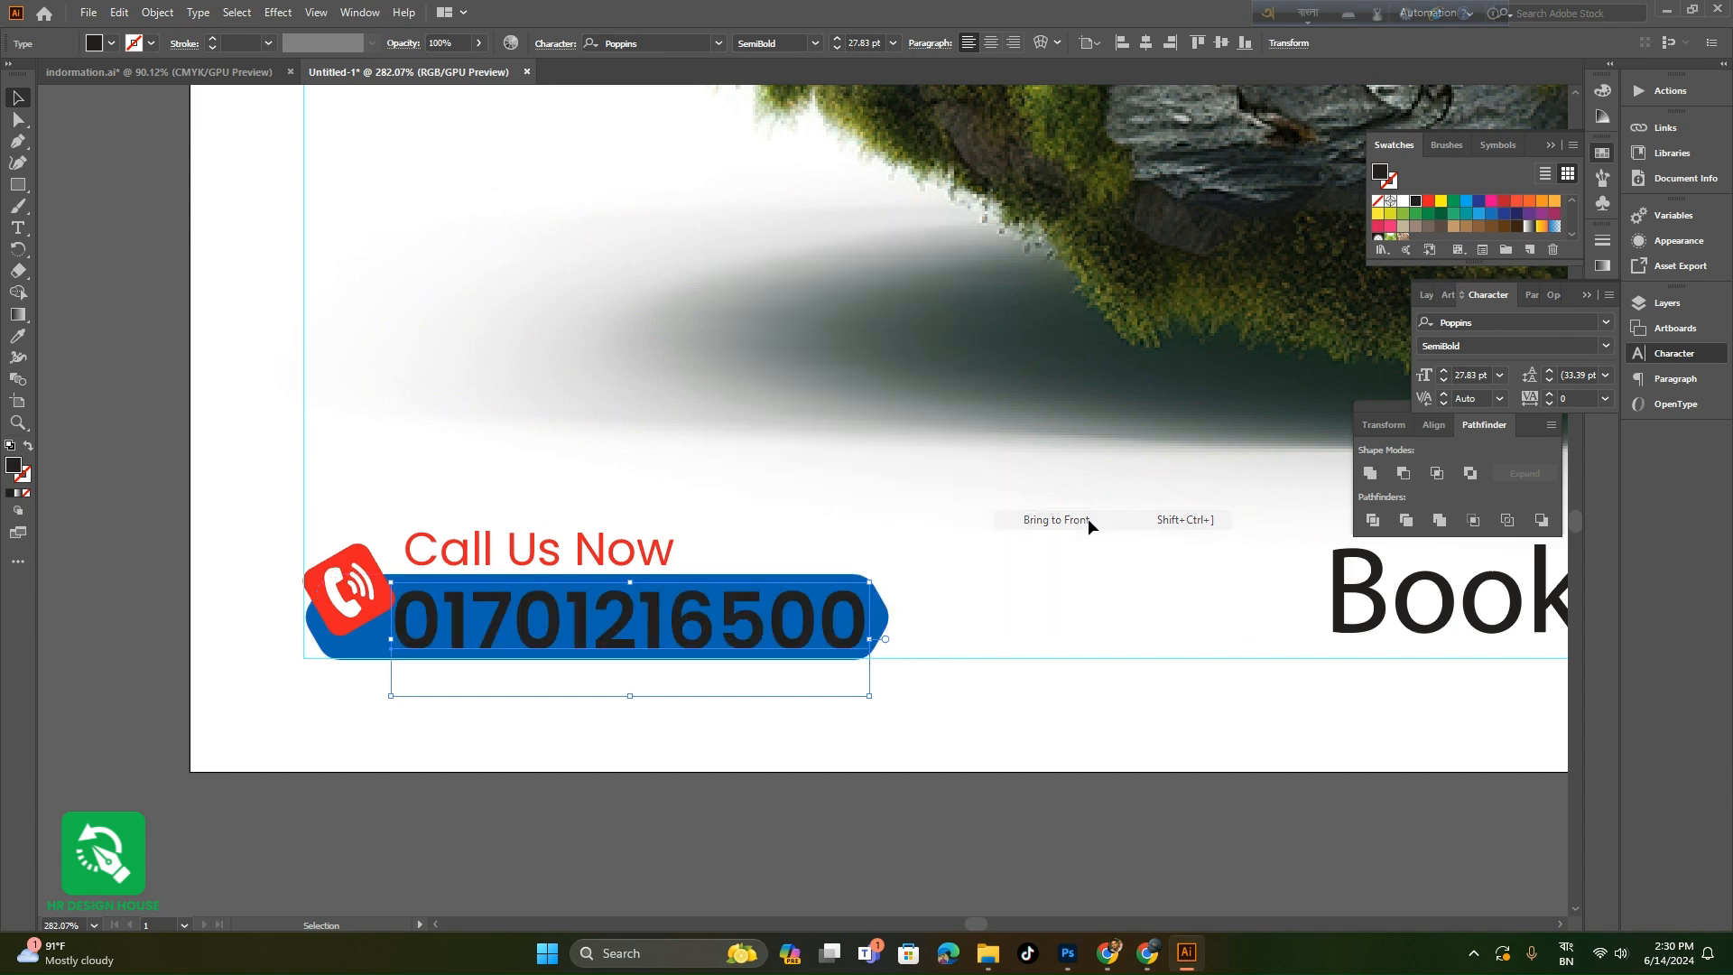
- Fill the phone number with white and scale it down to about 25 pt so it fits inside the blue bar
{"action": "left_click", "coordinate": [111, 42]}
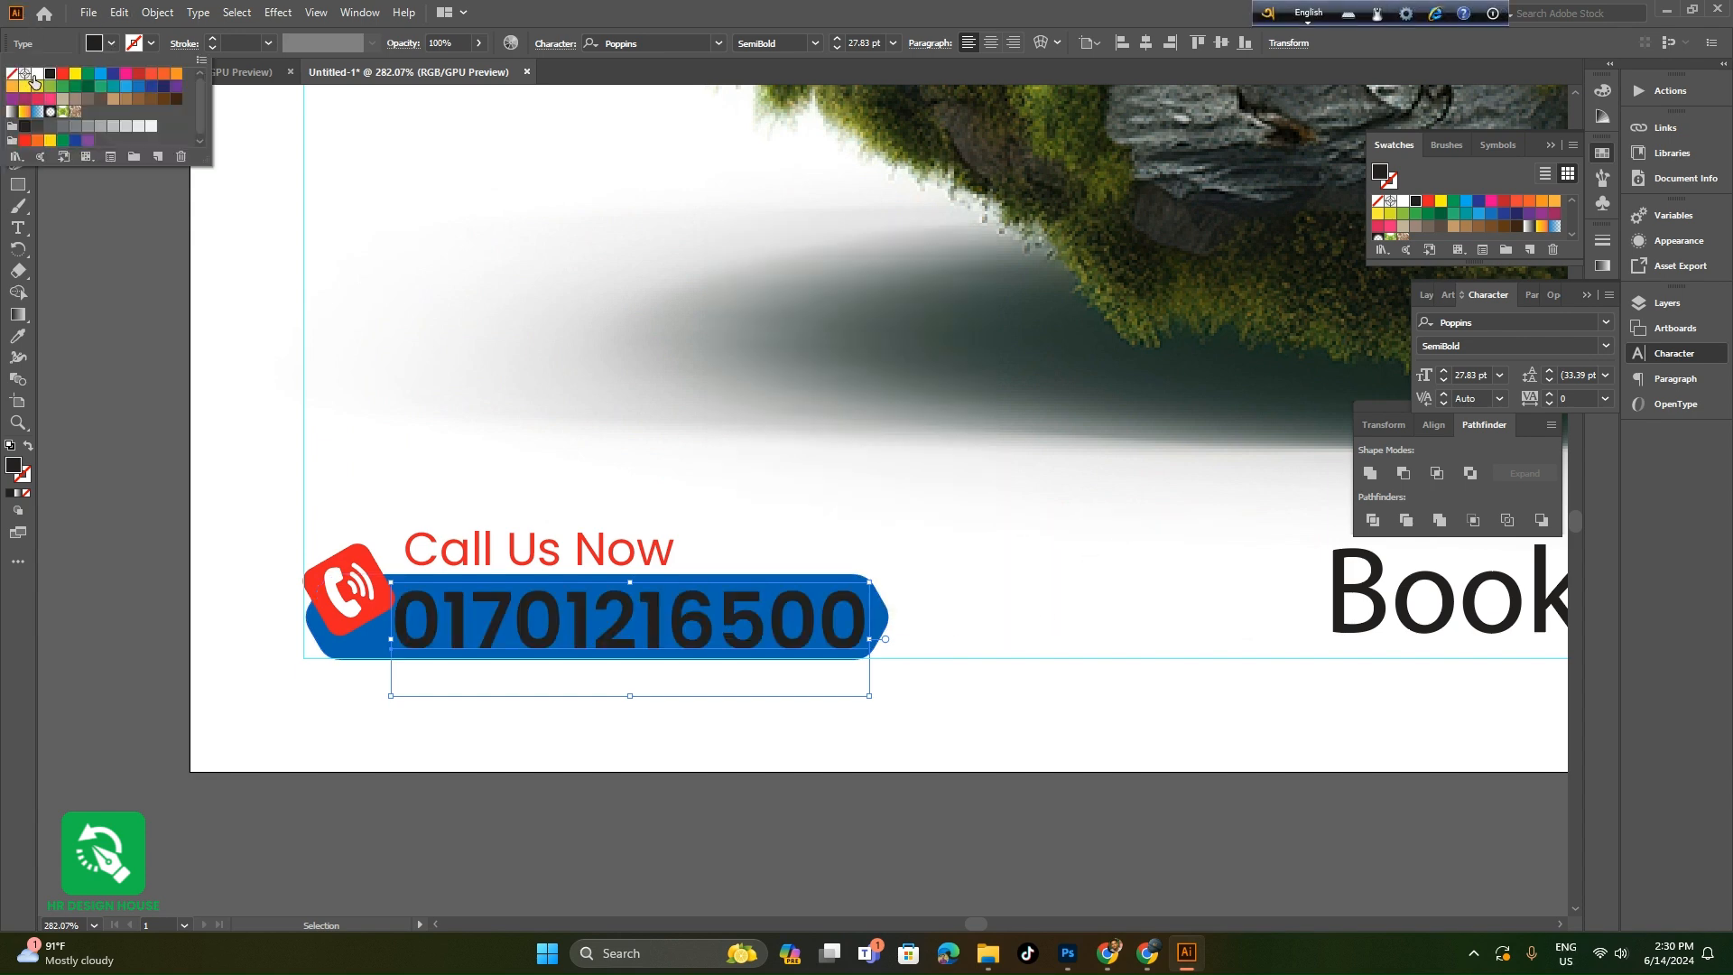
{"action": "left_click", "coordinate": [35, 78]}
{"action": "key", "text": "alt+shift"}
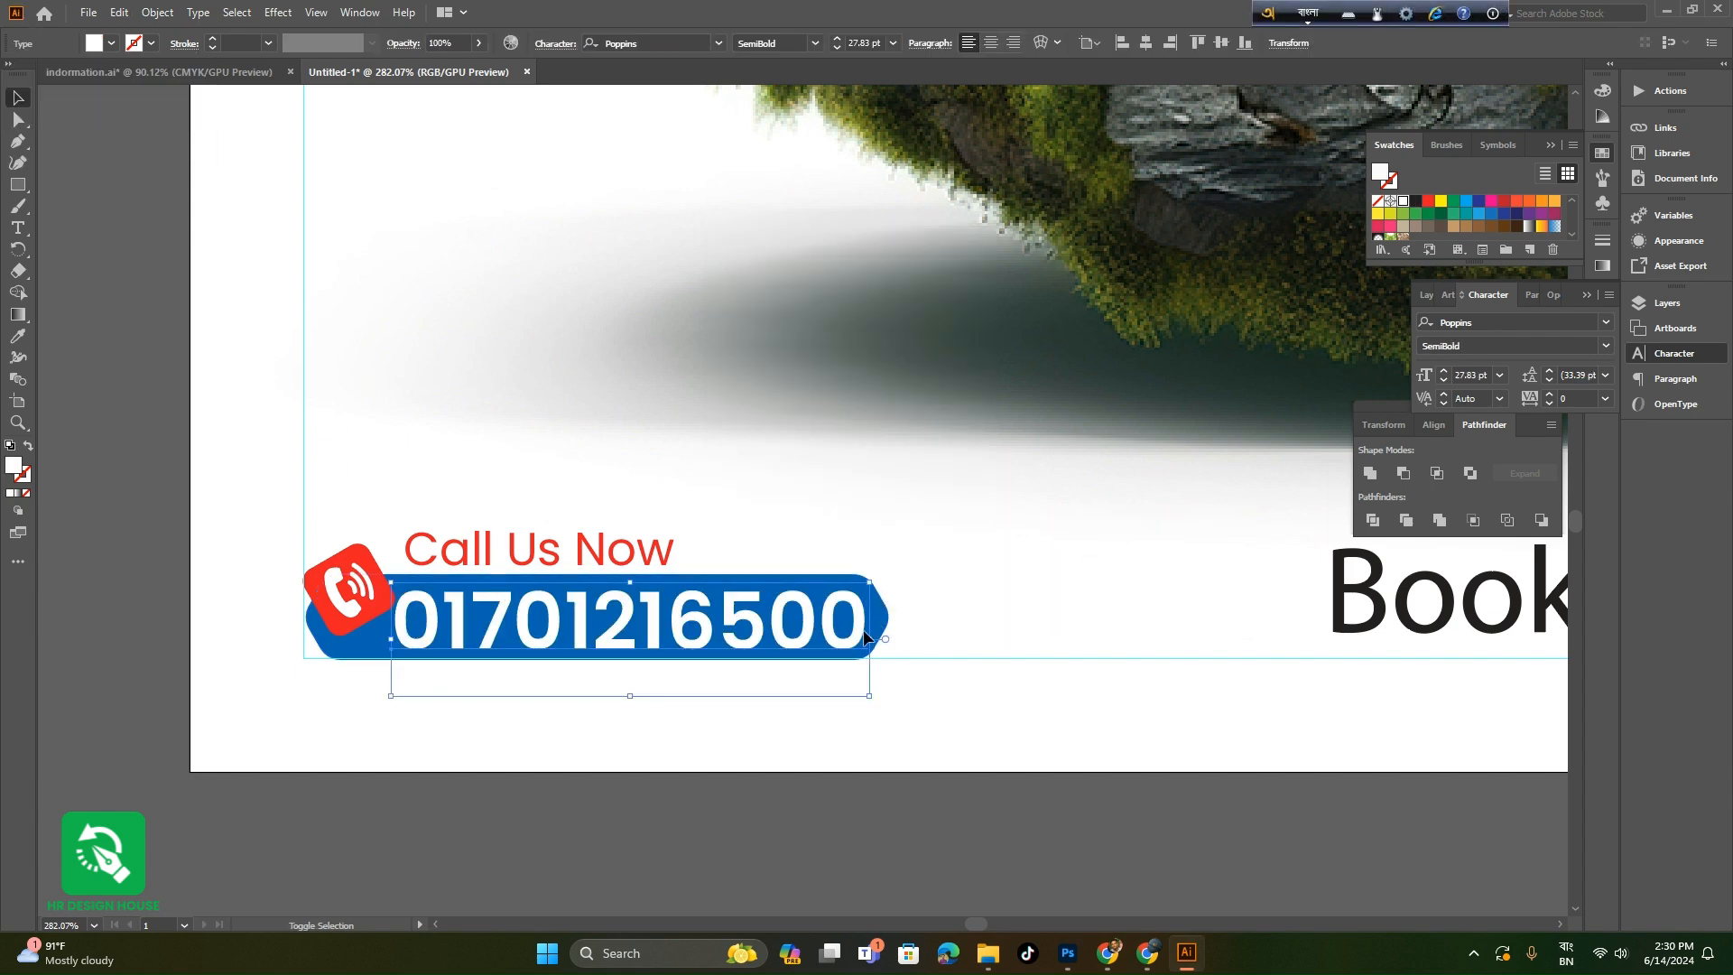
{"action": "left_click_drag", "start_coordinate": [865, 637], "coordinate": [886, 639]}
{"action": "left_click", "coordinate": [930, 649]}
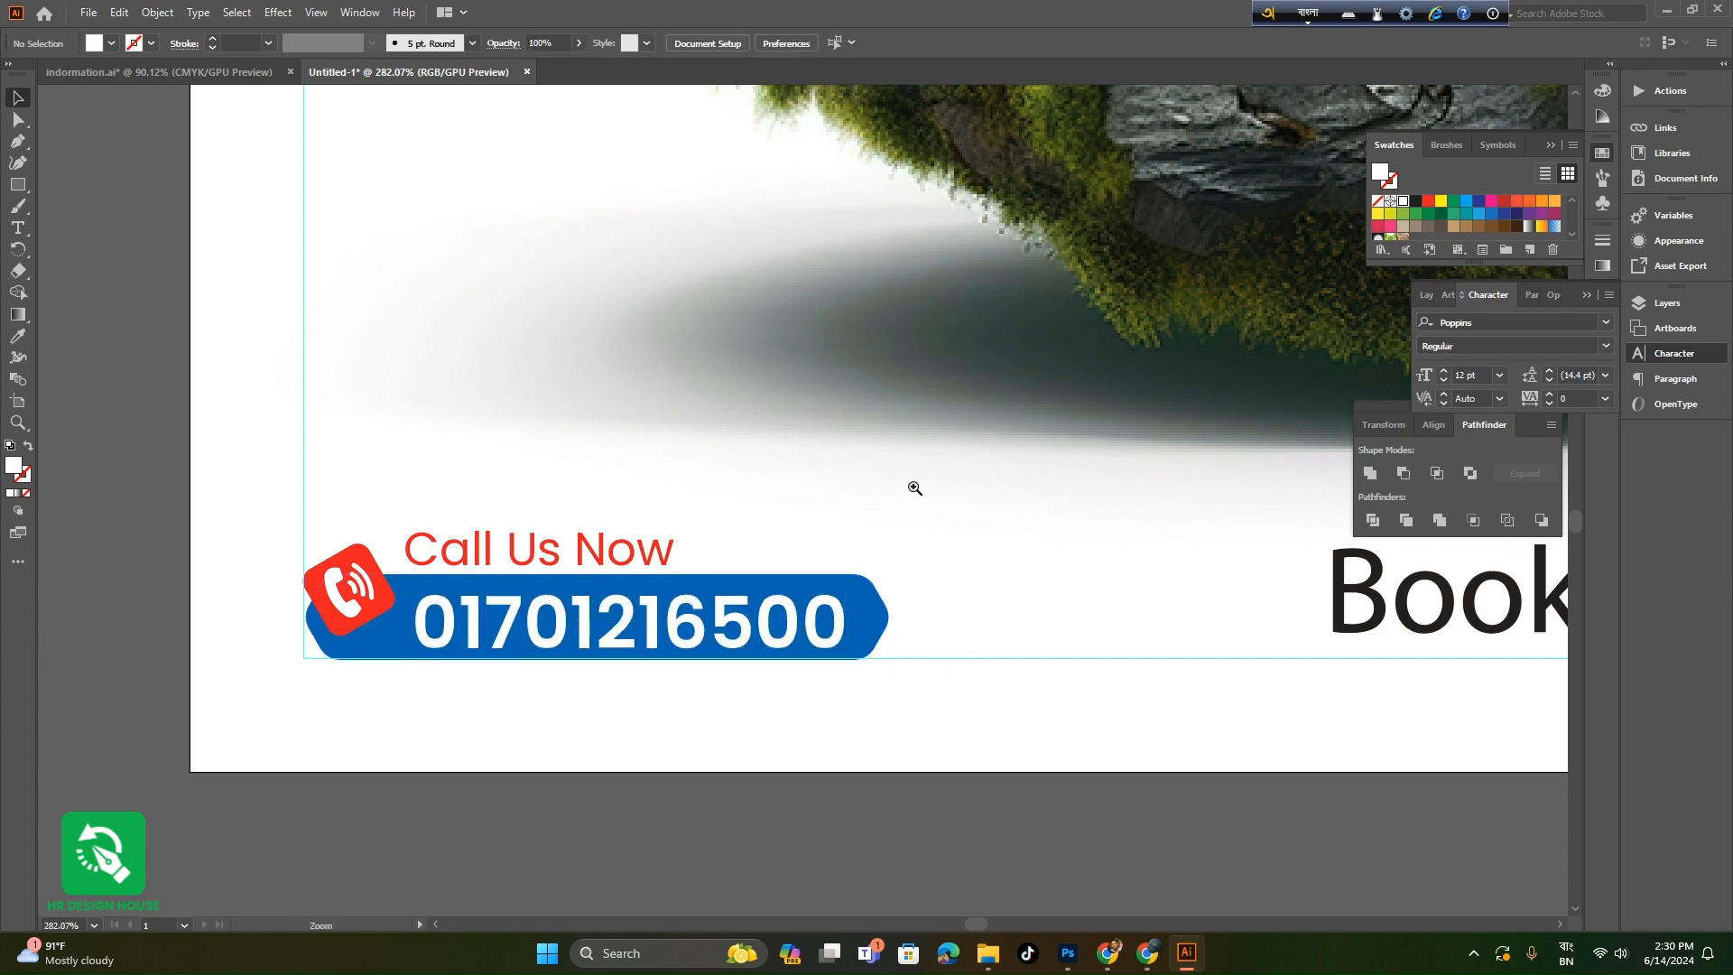
- Apply the phone number's Poppins SemiBold text style to "Booking now" with the Eyedropper
{"action": "left_click_drag", "start_coordinate": [911, 487], "coordinate": [325, 491]}
{"action": "left_click_drag", "start_coordinate": [799, 483], "coordinate": [956, 611]}
{"action": "left_click_drag", "start_coordinate": [1071, 554], "coordinate": [1234, 662]}
{"action": "left_click_drag", "start_coordinate": [1167, 551], "coordinate": [937, 685]}
{"action": "left_click_drag", "start_coordinate": [962, 618], "coordinate": [919, 725]}
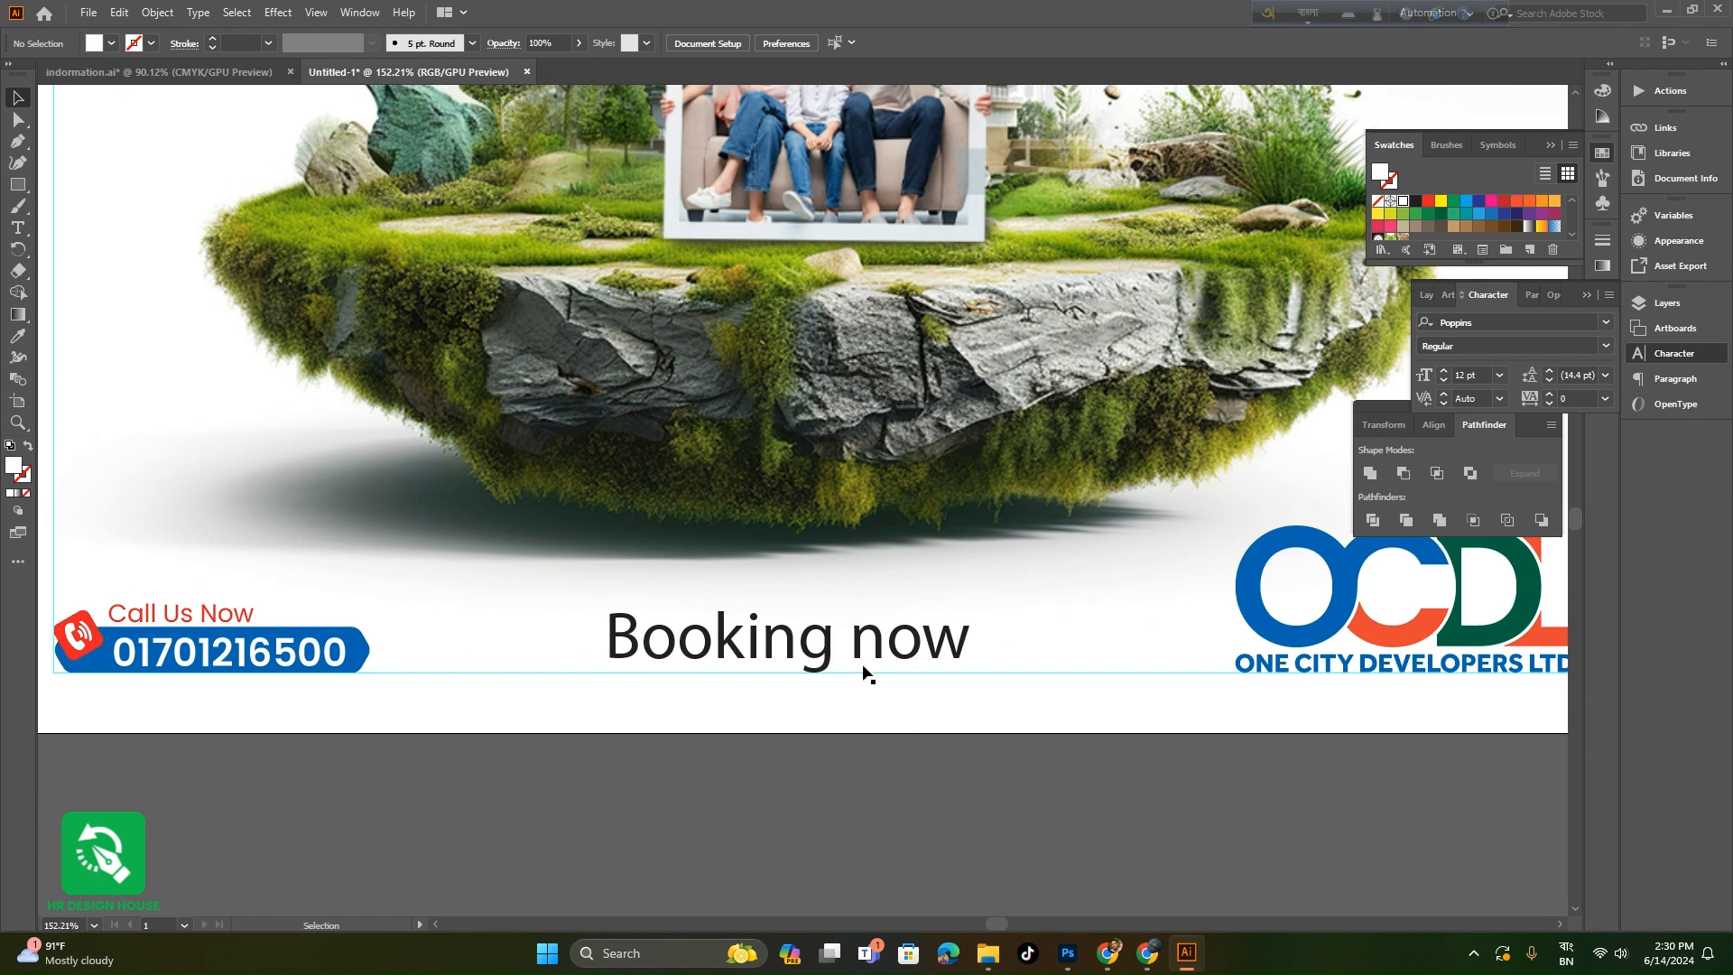
{"action": "left_click", "coordinate": [841, 639]}
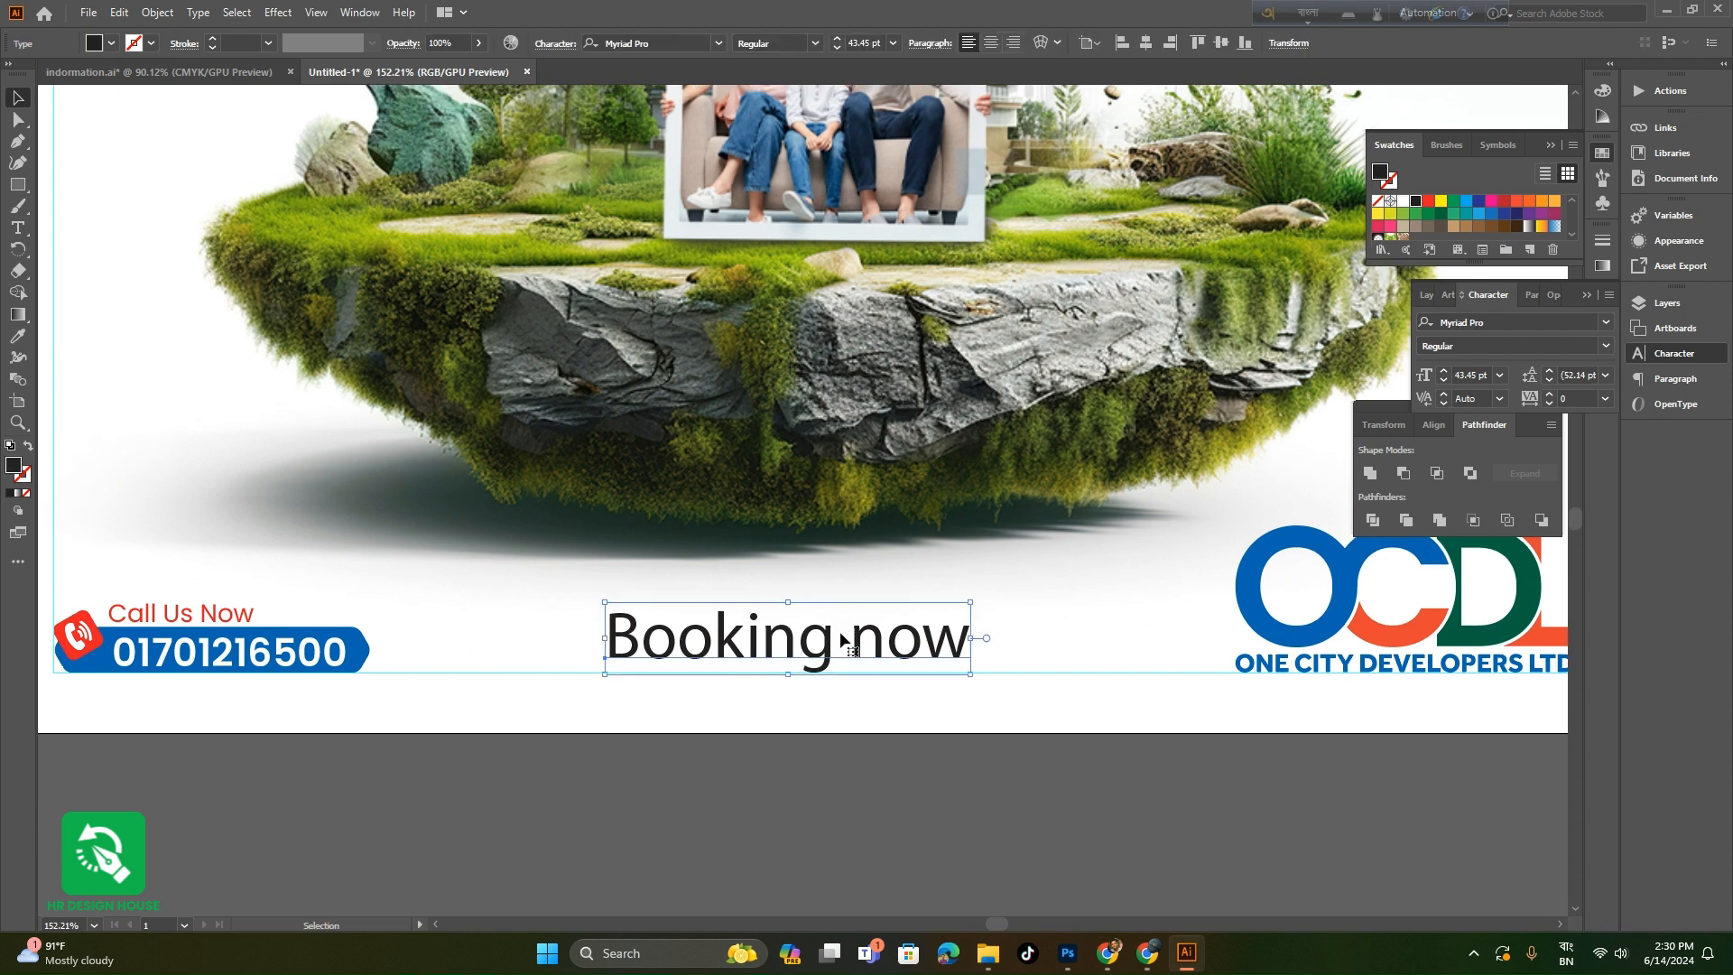
{"action": "left_click", "coordinate": [17, 336]}
{"action": "left_click", "coordinate": [280, 663]}
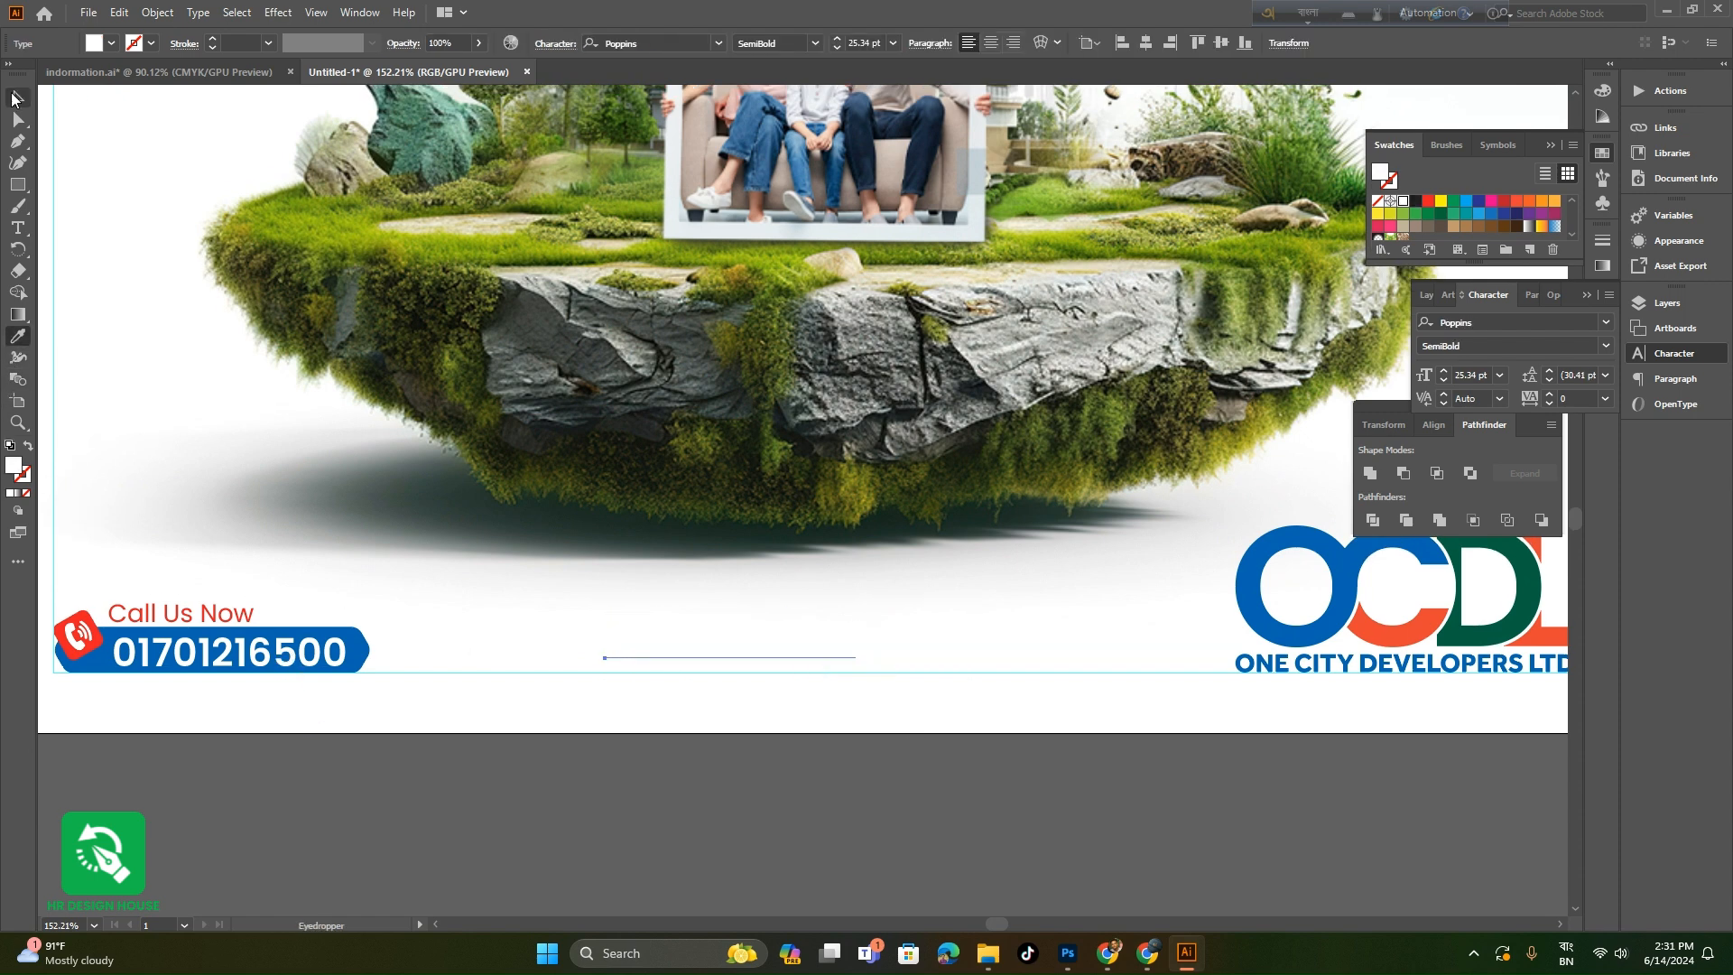
- Fill the "Booking now" text with black
{"action": "left_click", "coordinate": [12, 95]}
{"action": "left_click", "coordinate": [96, 44]}
{"action": "left_click", "coordinate": [51, 76]}
{"action": "left_click", "coordinate": [746, 812]}
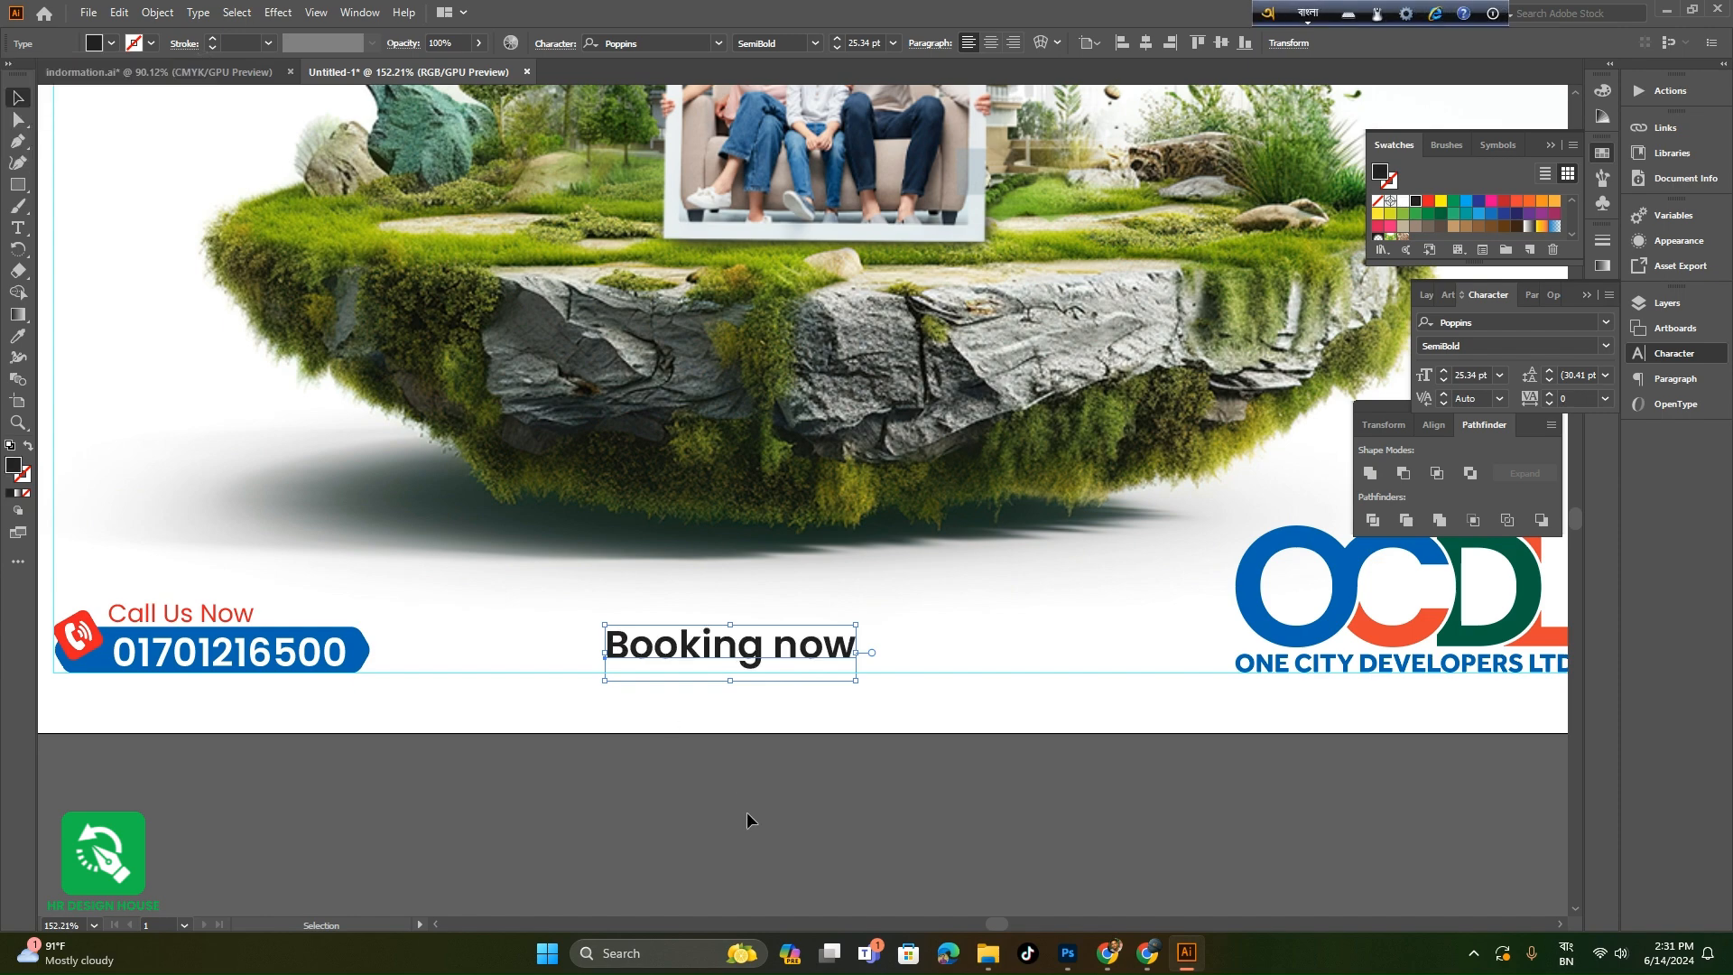
- Convert the "Booking now" text to uppercase
{"action": "scroll", "coordinate": [748, 819], "scroll_direction": "up", "scroll_amount": 1}
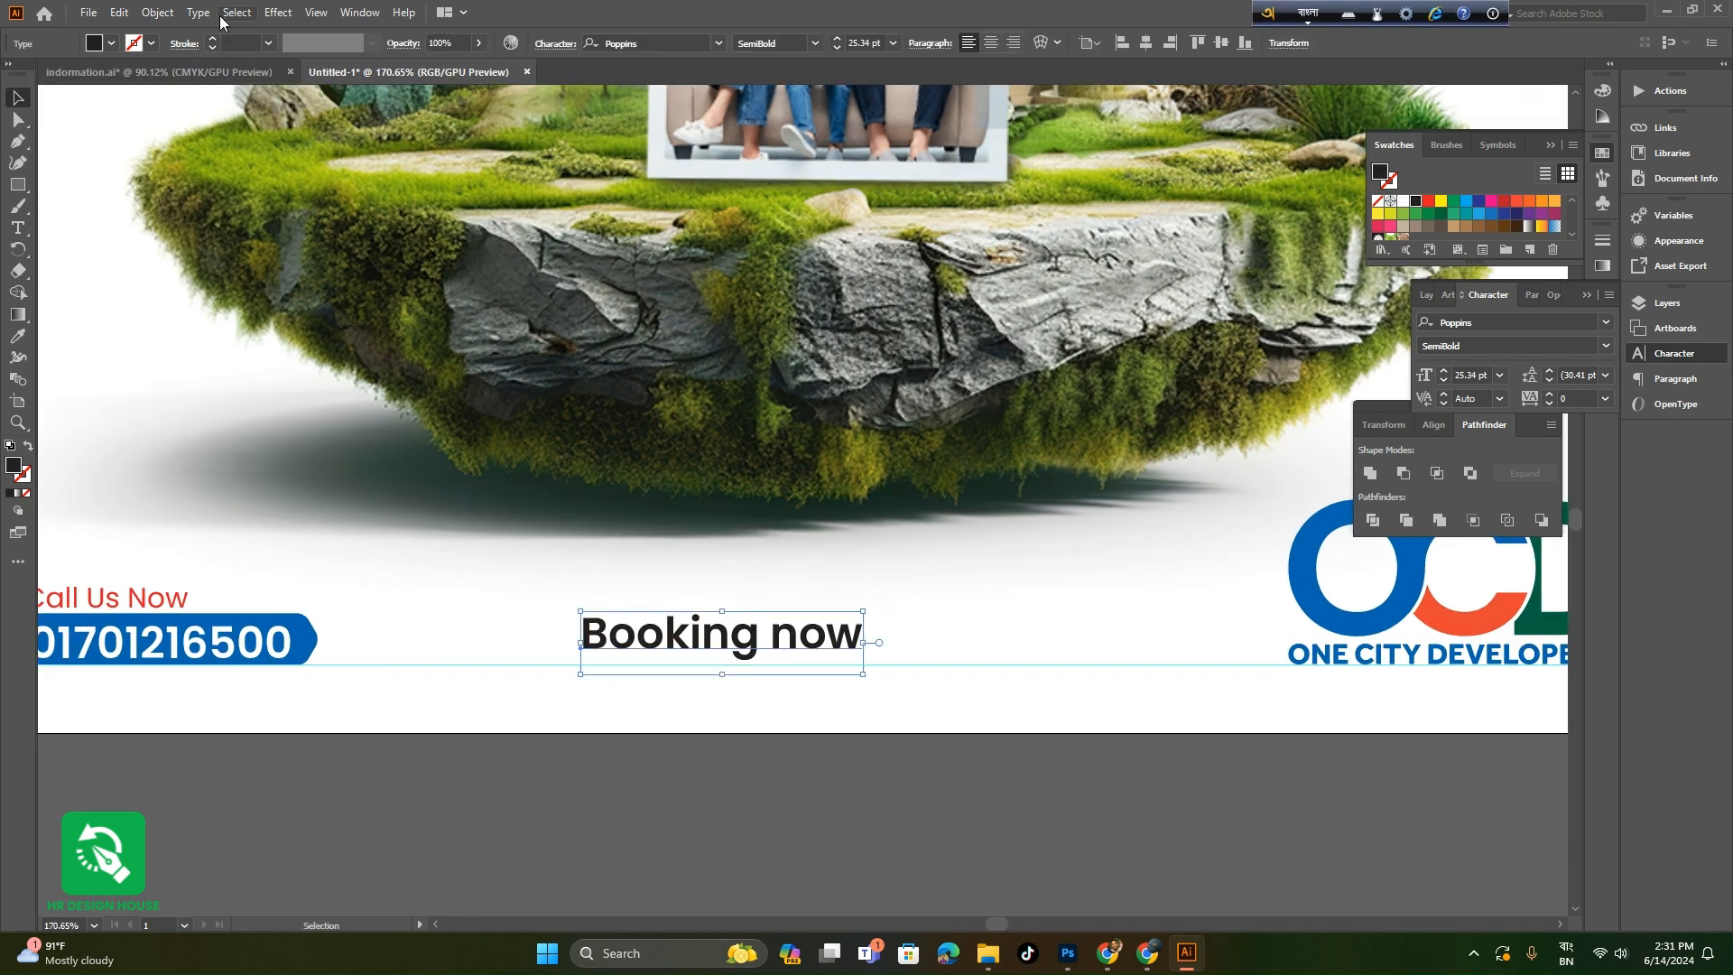
{"action": "left_click", "coordinate": [199, 13]}
{"action": "left_click", "coordinate": [492, 291]}
{"action": "left_click", "coordinate": [501, 299]}
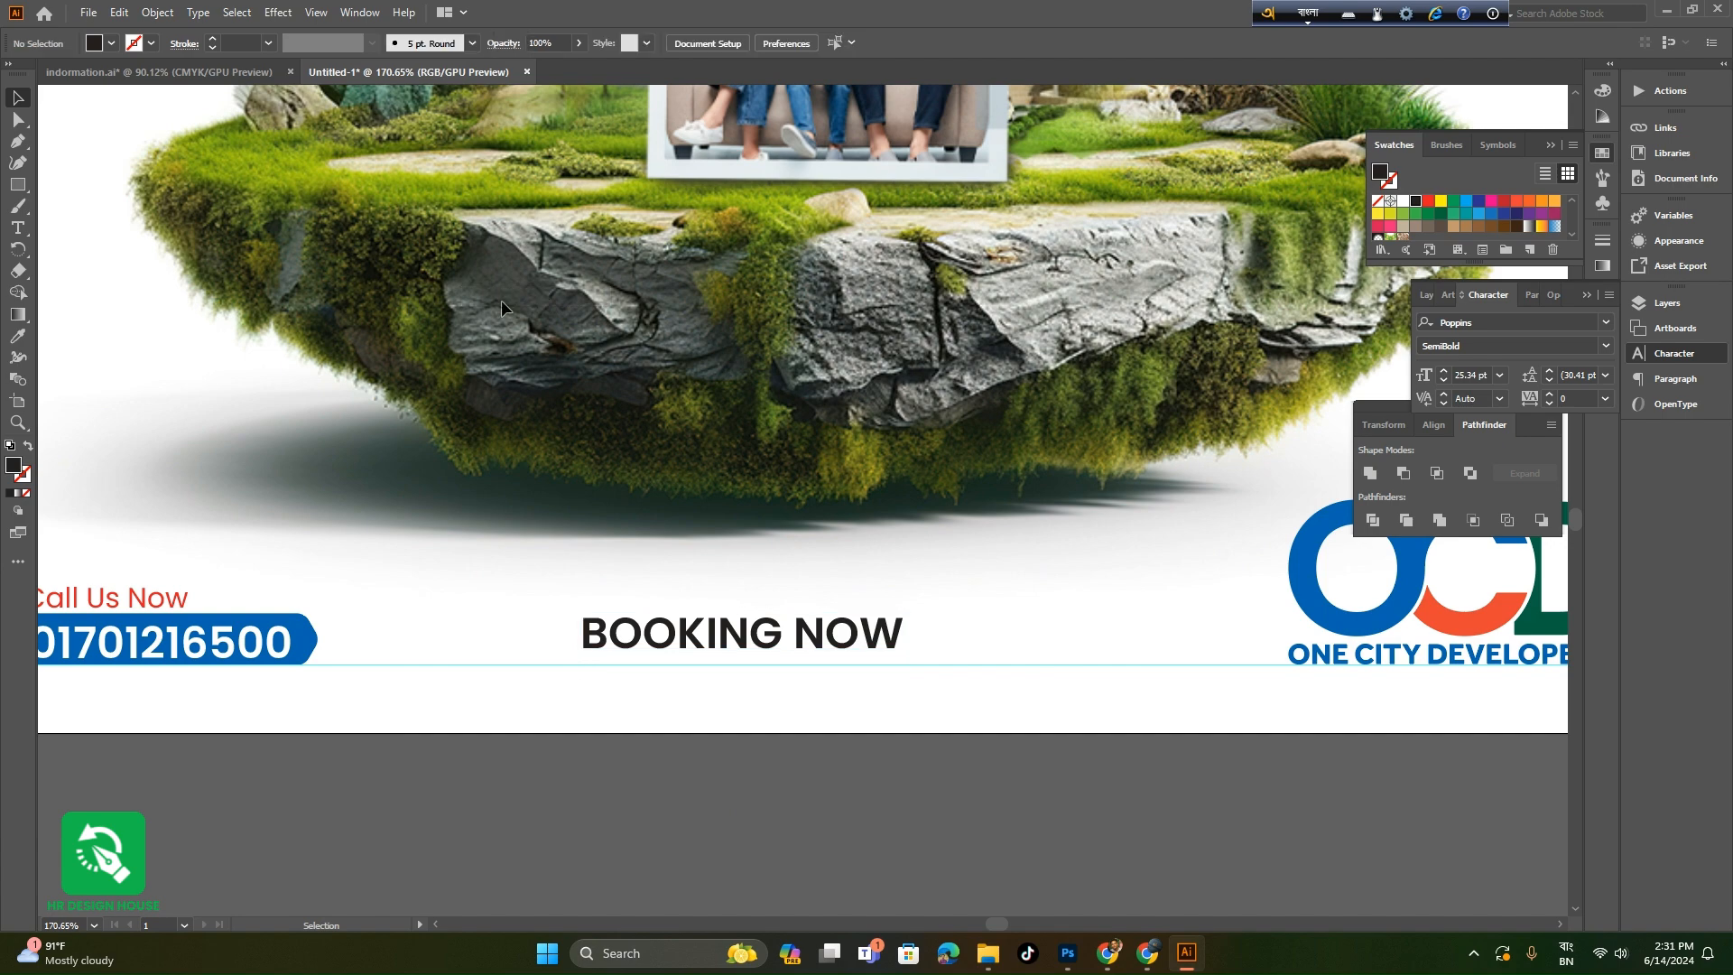
- Change the case of the "BOOKING NOW" text to title case
{"action": "left_click", "coordinate": [768, 665]}
{"action": "left_click", "coordinate": [198, 12]}
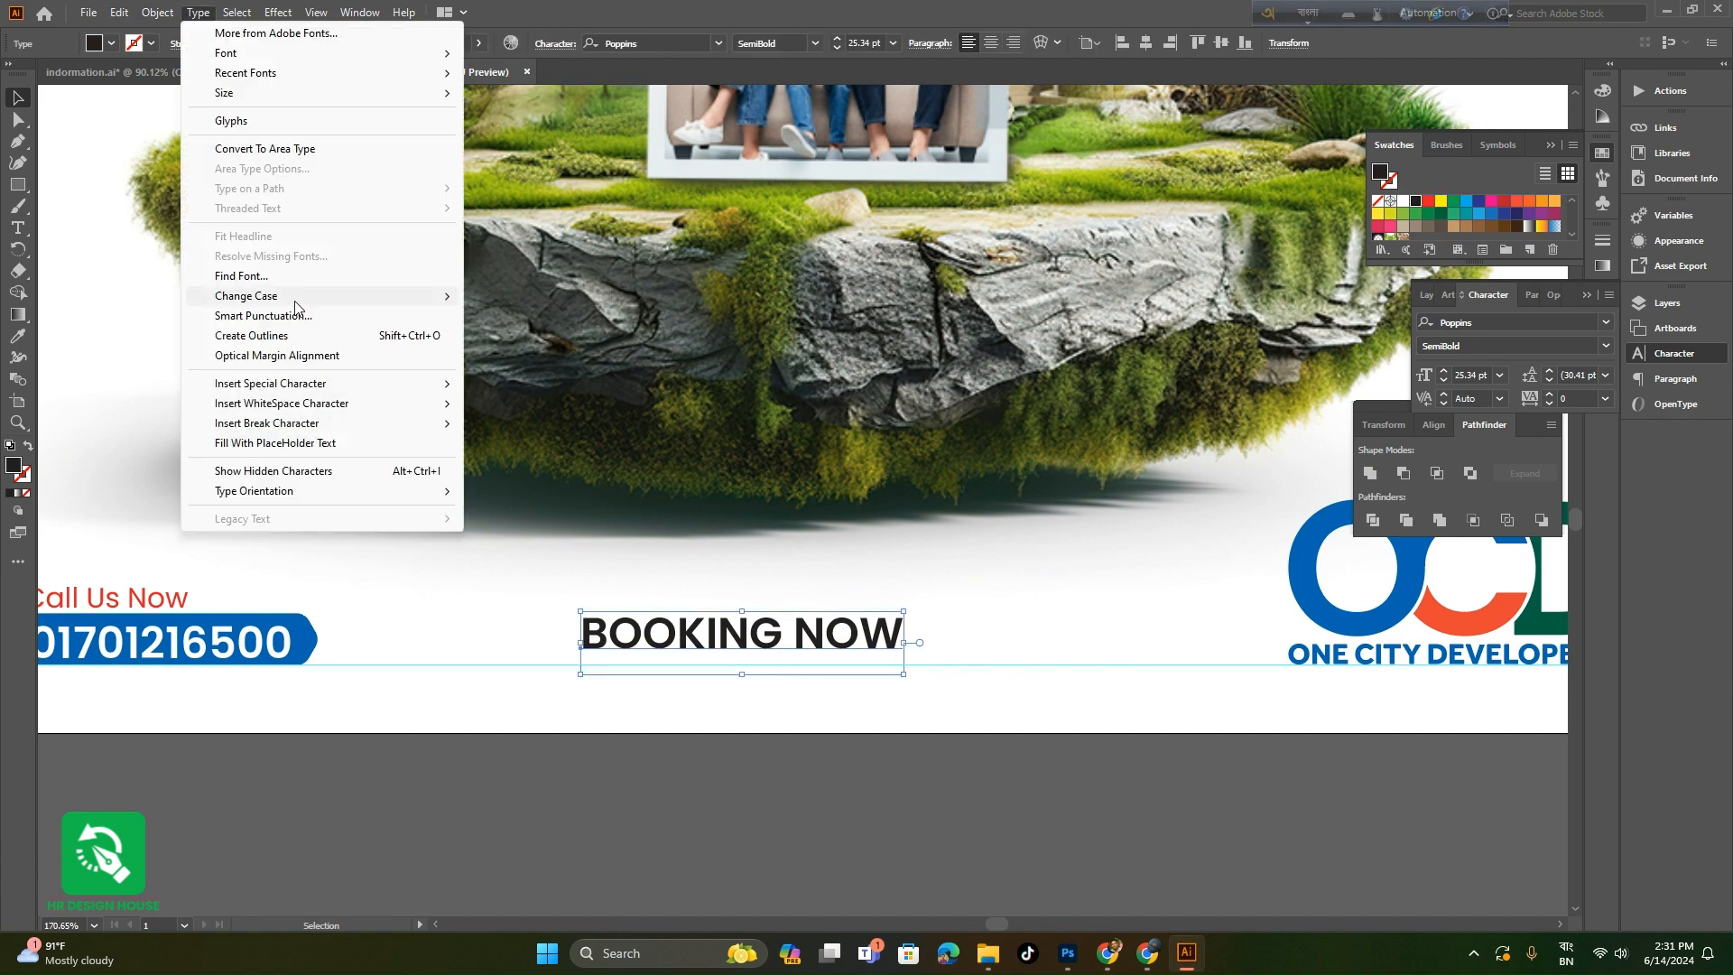
{"action": "mouse_move", "coordinate": [289, 298]}
{"action": "left_click", "coordinate": [527, 336]}
{"action": "left_click", "coordinate": [937, 830]}
{"action": "left_click_drag", "start_coordinate": [820, 658], "coordinate": [867, 662]}
{"action": "key", "text": "ctrl+space"}
{"action": "mouse_move", "coordinate": [954, 711]}
{"action": "left_mouse_down"}
{"action": "mouse_move", "coordinate": [910, 726]}
{"action": "mouse_move", "coordinate": [937, 721]}
{"action": "left_mouse_up"}
{"action": "left_click_drag", "start_coordinate": [937, 722], "coordinate": [918, 721]}
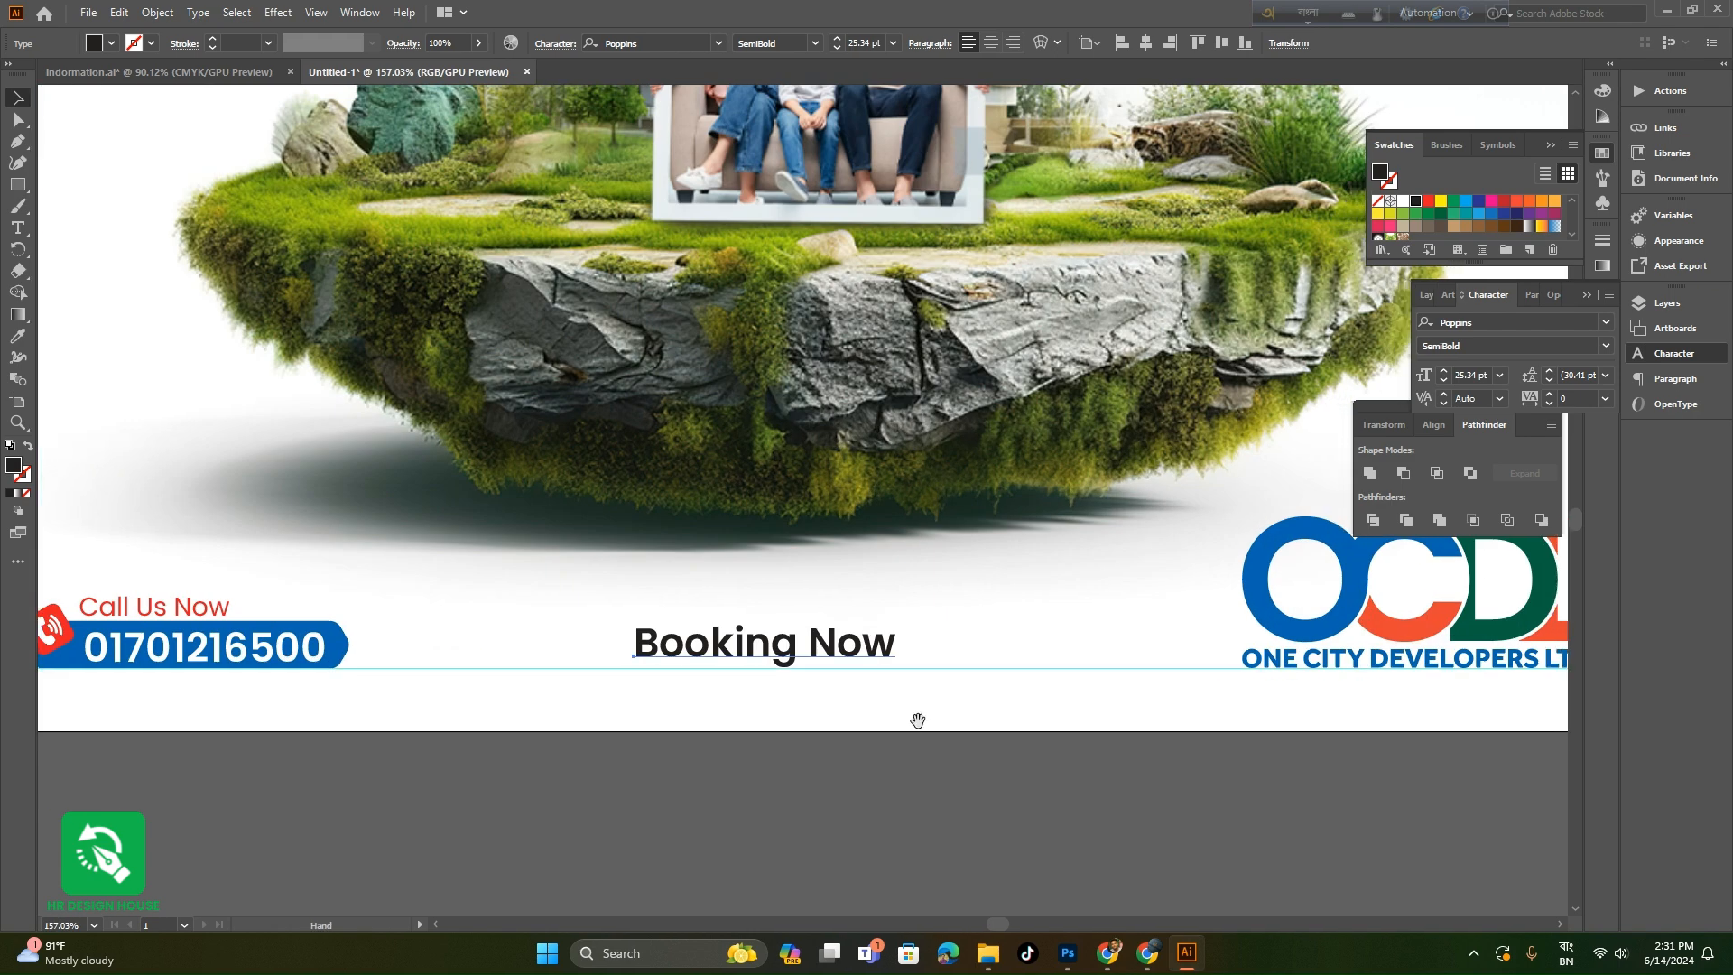
- Draw a rectangle about 206 x 33 px over the "Booking Now" text and fully round its corners into a pill
{"action": "left_click", "coordinate": [18, 185]}
{"action": "left_click_drag", "start_coordinate": [612, 617], "coordinate": [936, 670]}
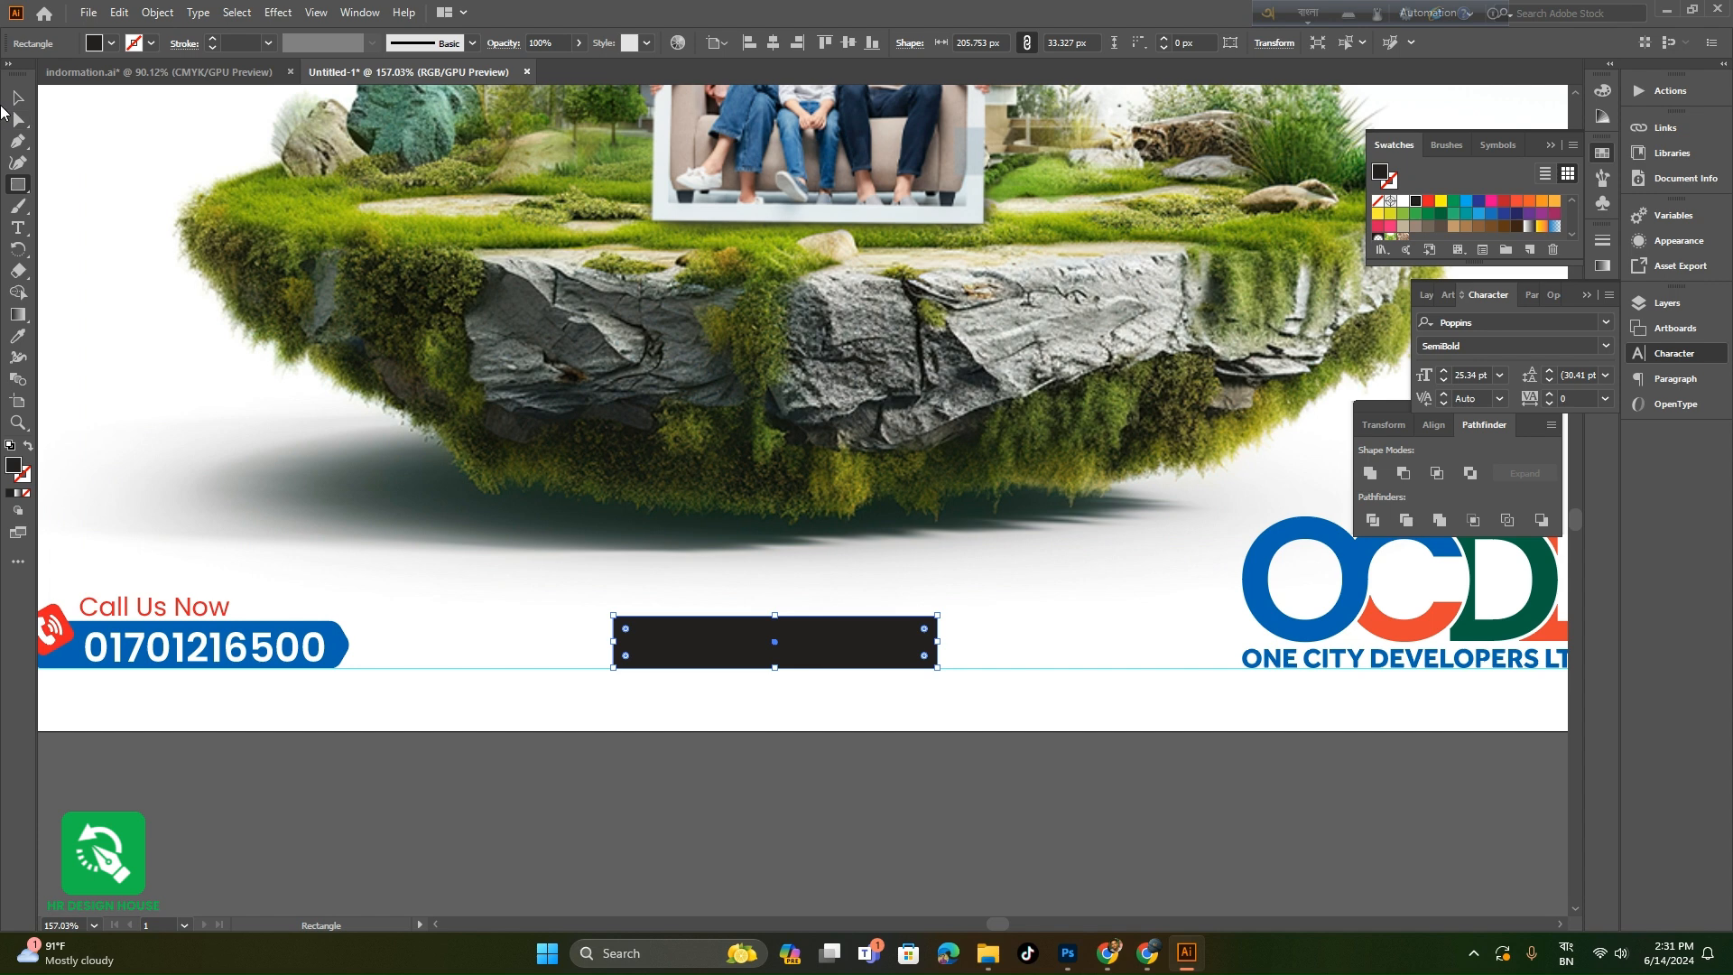
{"action": "key", "text": "v"}
{"action": "left_click_drag", "start_coordinate": [629, 634], "coordinate": [787, 659]}
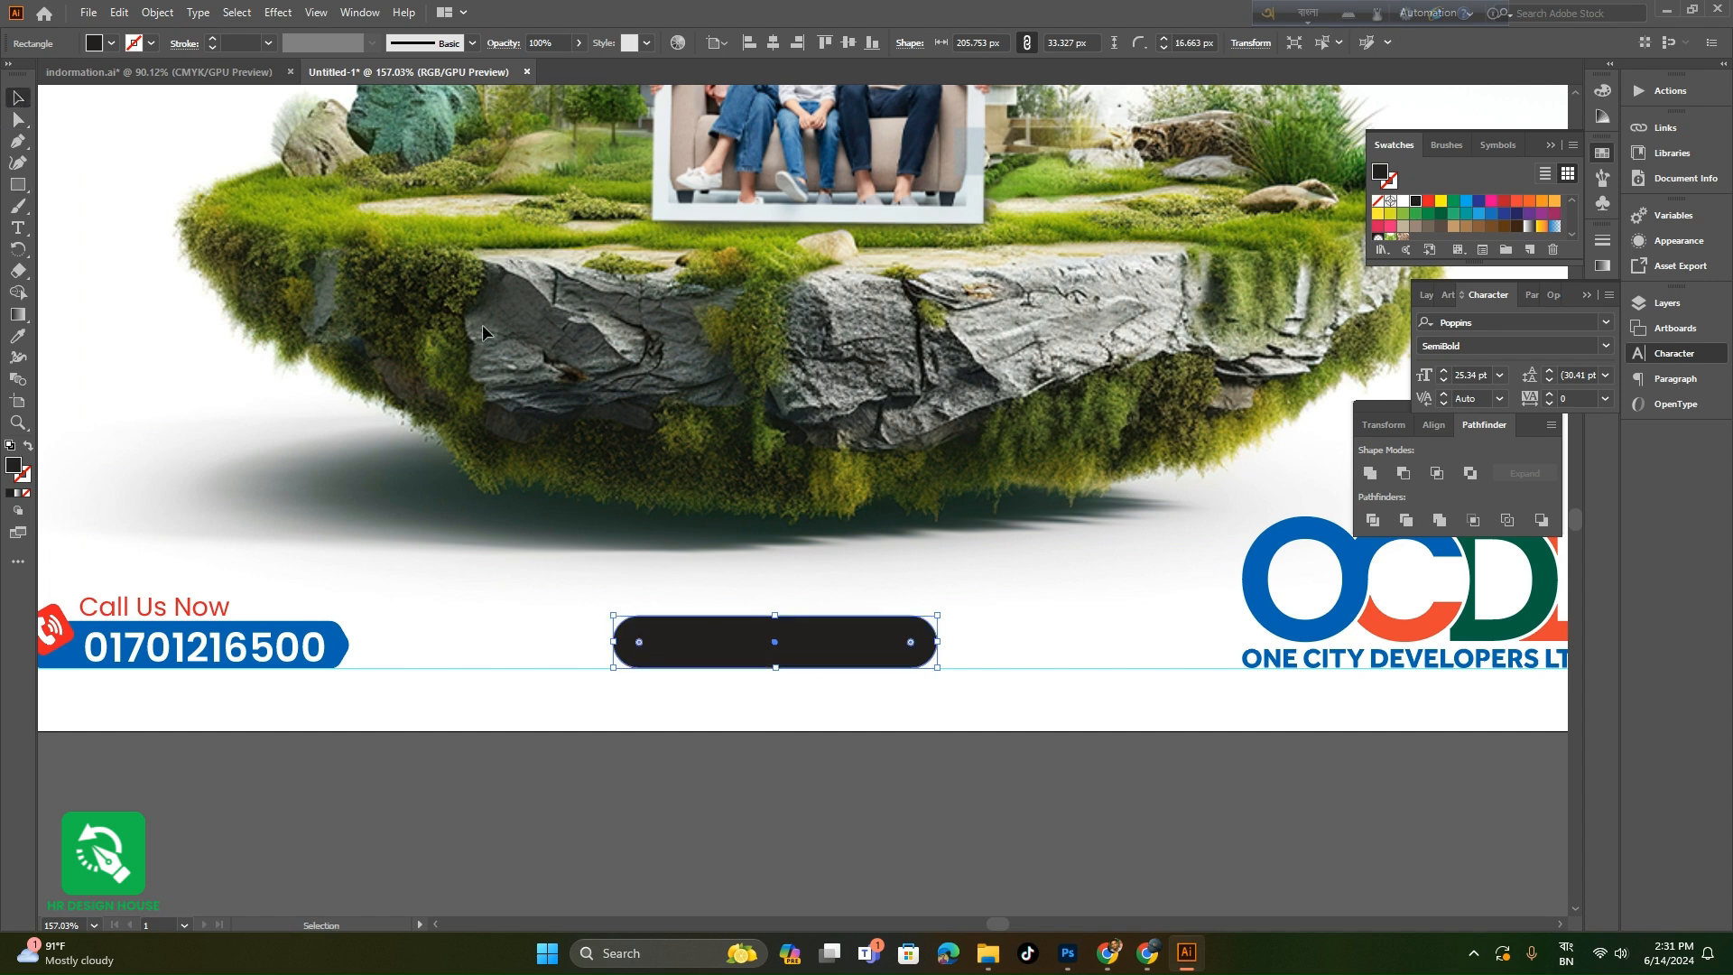
- Remove the pill's fill and give it a 1 pt black stroke
{"action": "left_click", "coordinate": [111, 43]}
{"action": "left_click", "coordinate": [13, 73]}
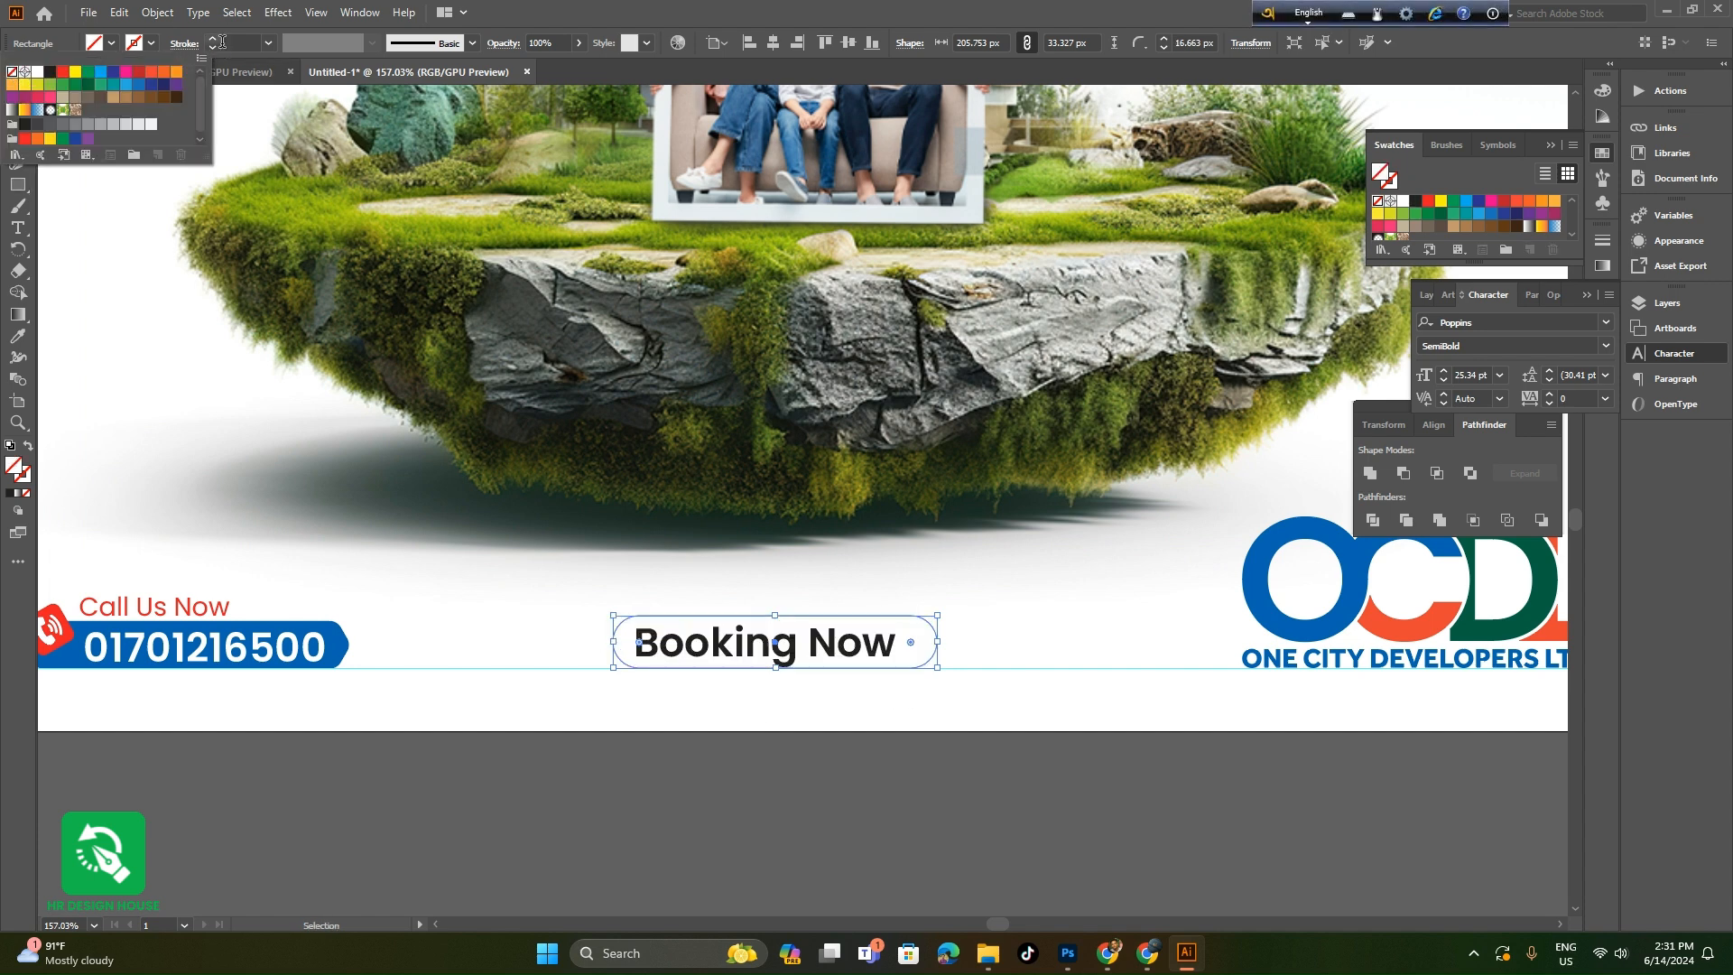
{"action": "left_click", "coordinate": [227, 43]}
{"action": "type", "text": "2"}
{"action": "key", "text": "Return"}
{"action": "type", "text": "1"}
{"action": "key", "text": "Return"}
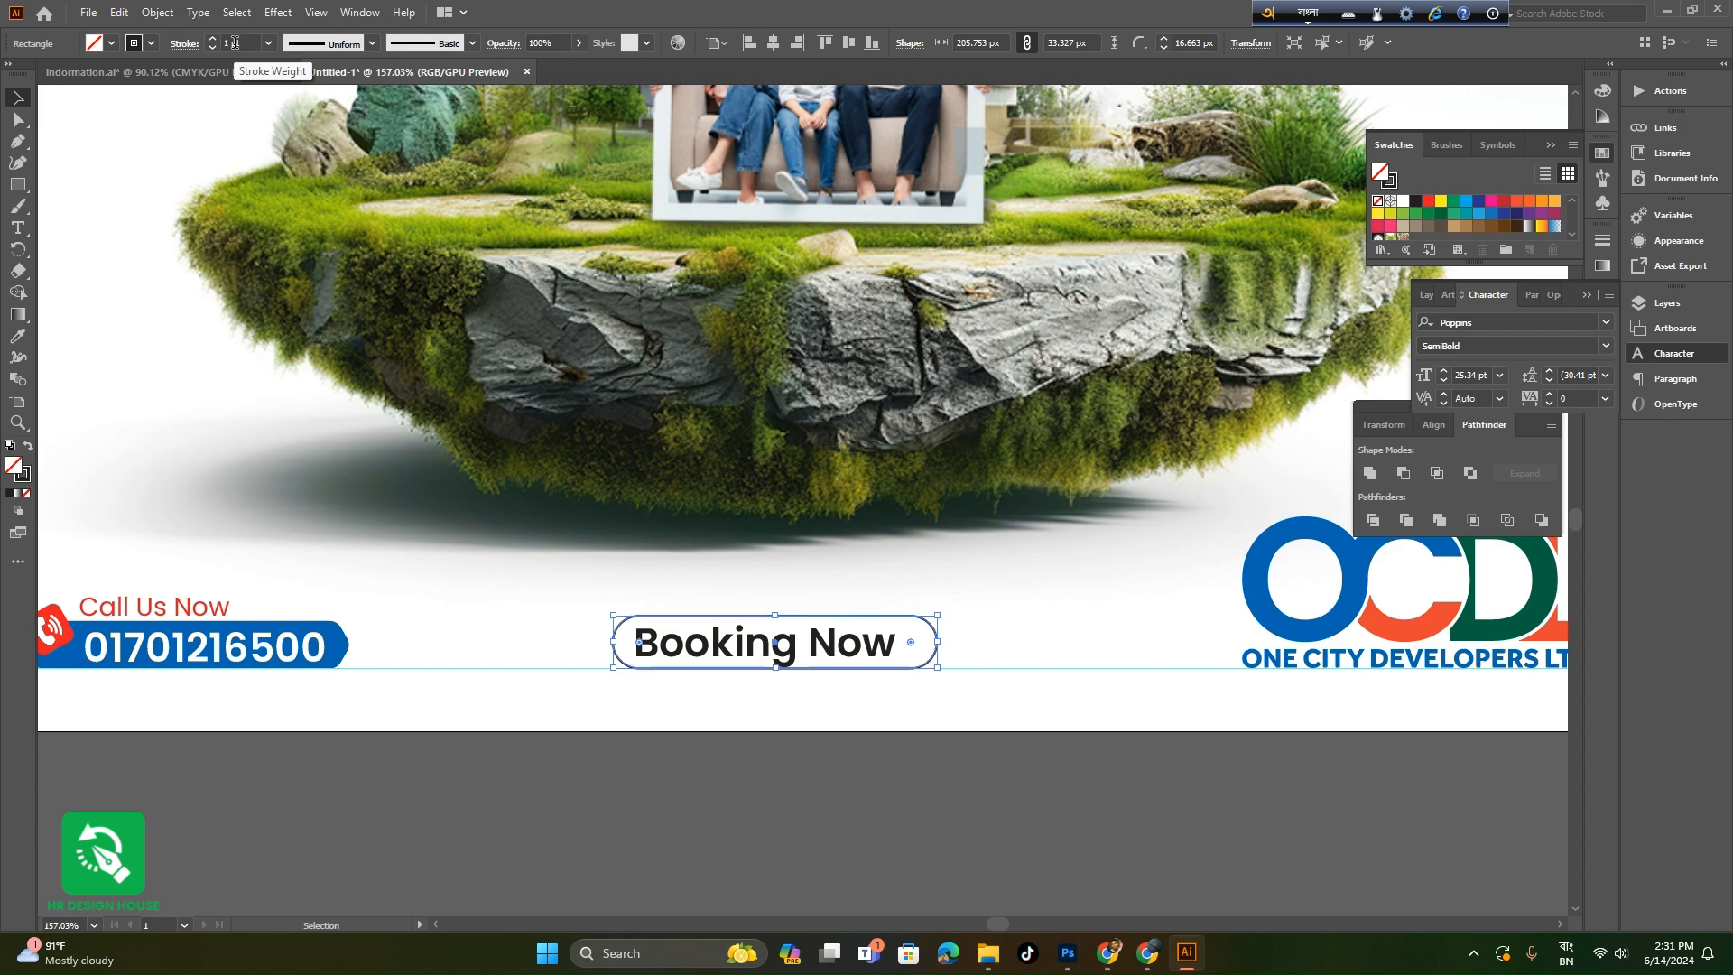
{"action": "left_click", "coordinate": [669, 745]}
- Align the "Booking Now" text and its pill outline to the artboard's horizontal centre
{"action": "left_click_drag", "start_coordinate": [890, 691], "coordinate": [963, 657]}
{"action": "left_click", "coordinate": [1039, 738], "text": "alt"}
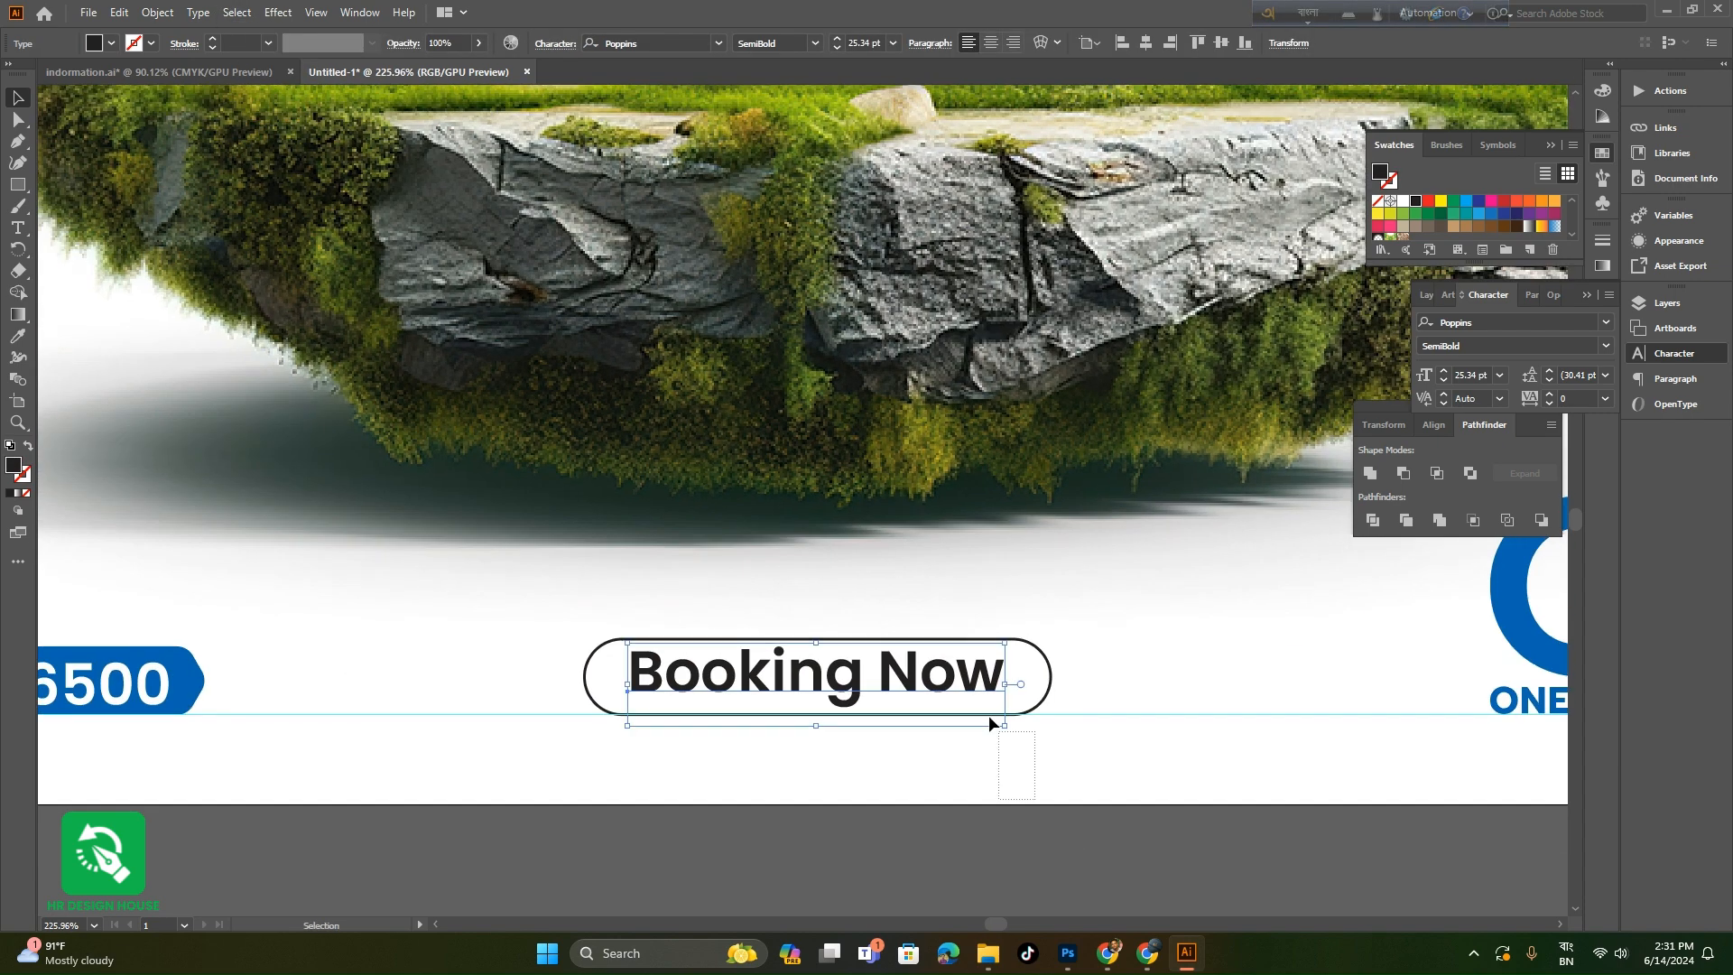
{"action": "left_click", "coordinate": [988, 714], "text": "shift"}
{"action": "left_click", "coordinate": [548, 45]}
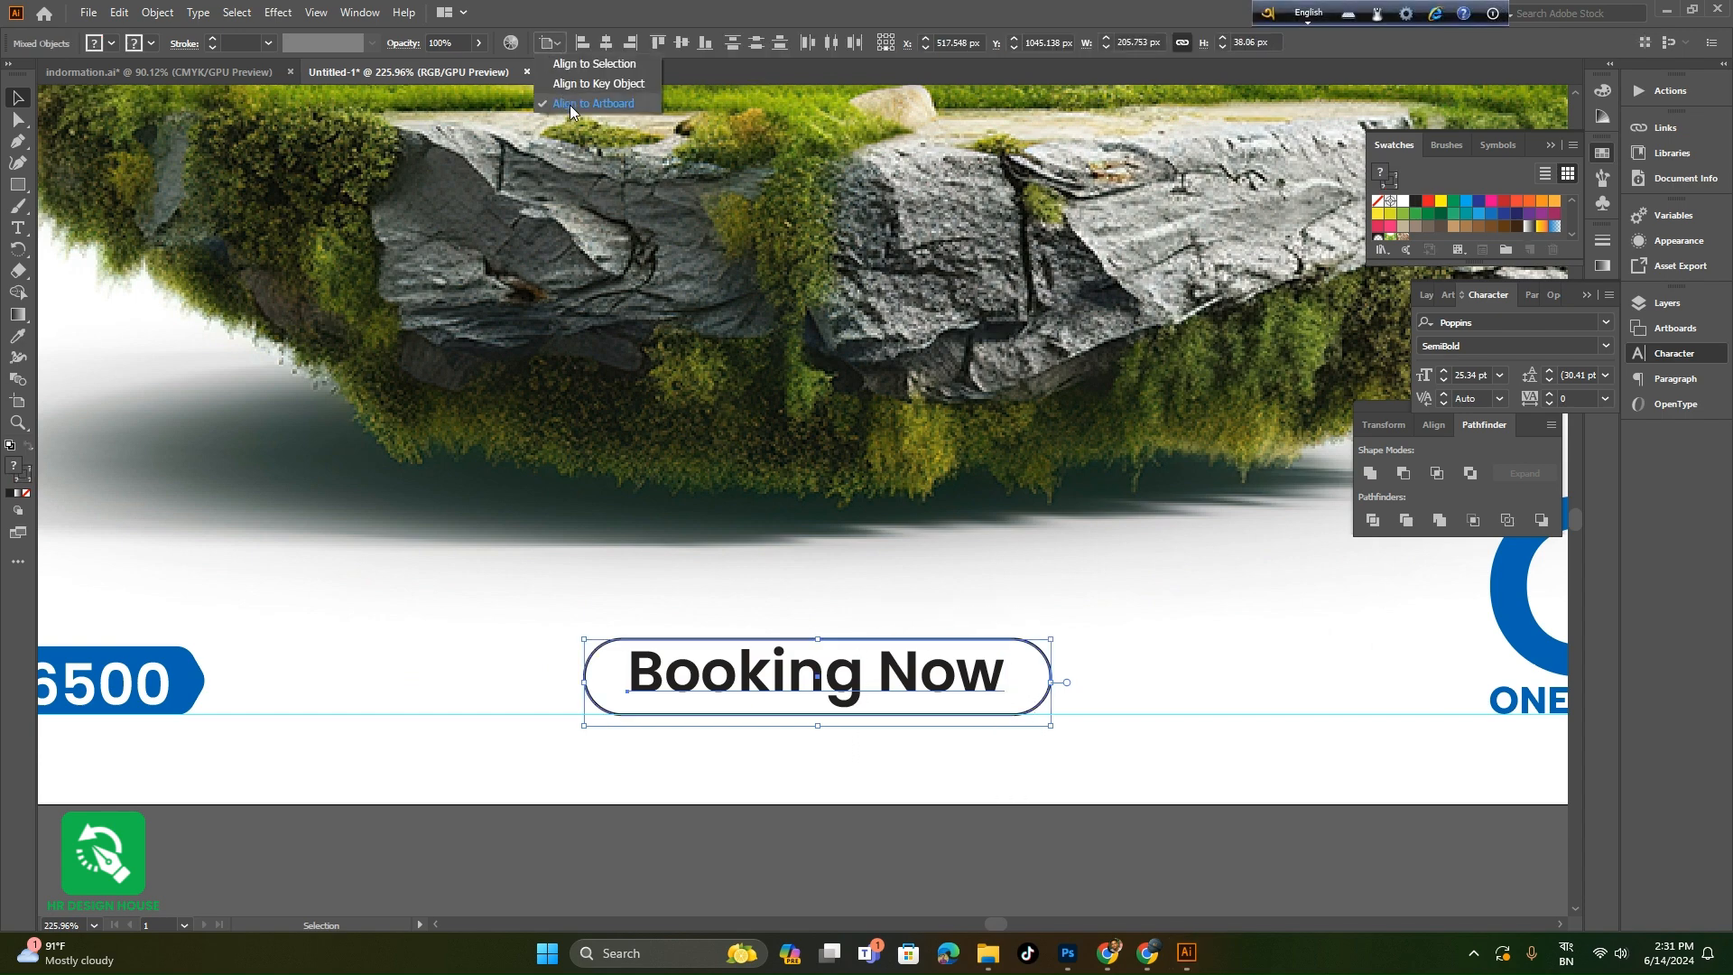
{"action": "left_click", "coordinate": [603, 102]}
{"action": "left_click", "coordinate": [607, 43]}
{"action": "left_click", "coordinate": [984, 768]}
- Fill the "Booking Now" text with red
{"action": "left_click_drag", "start_coordinate": [1004, 662], "coordinate": [713, 754]}
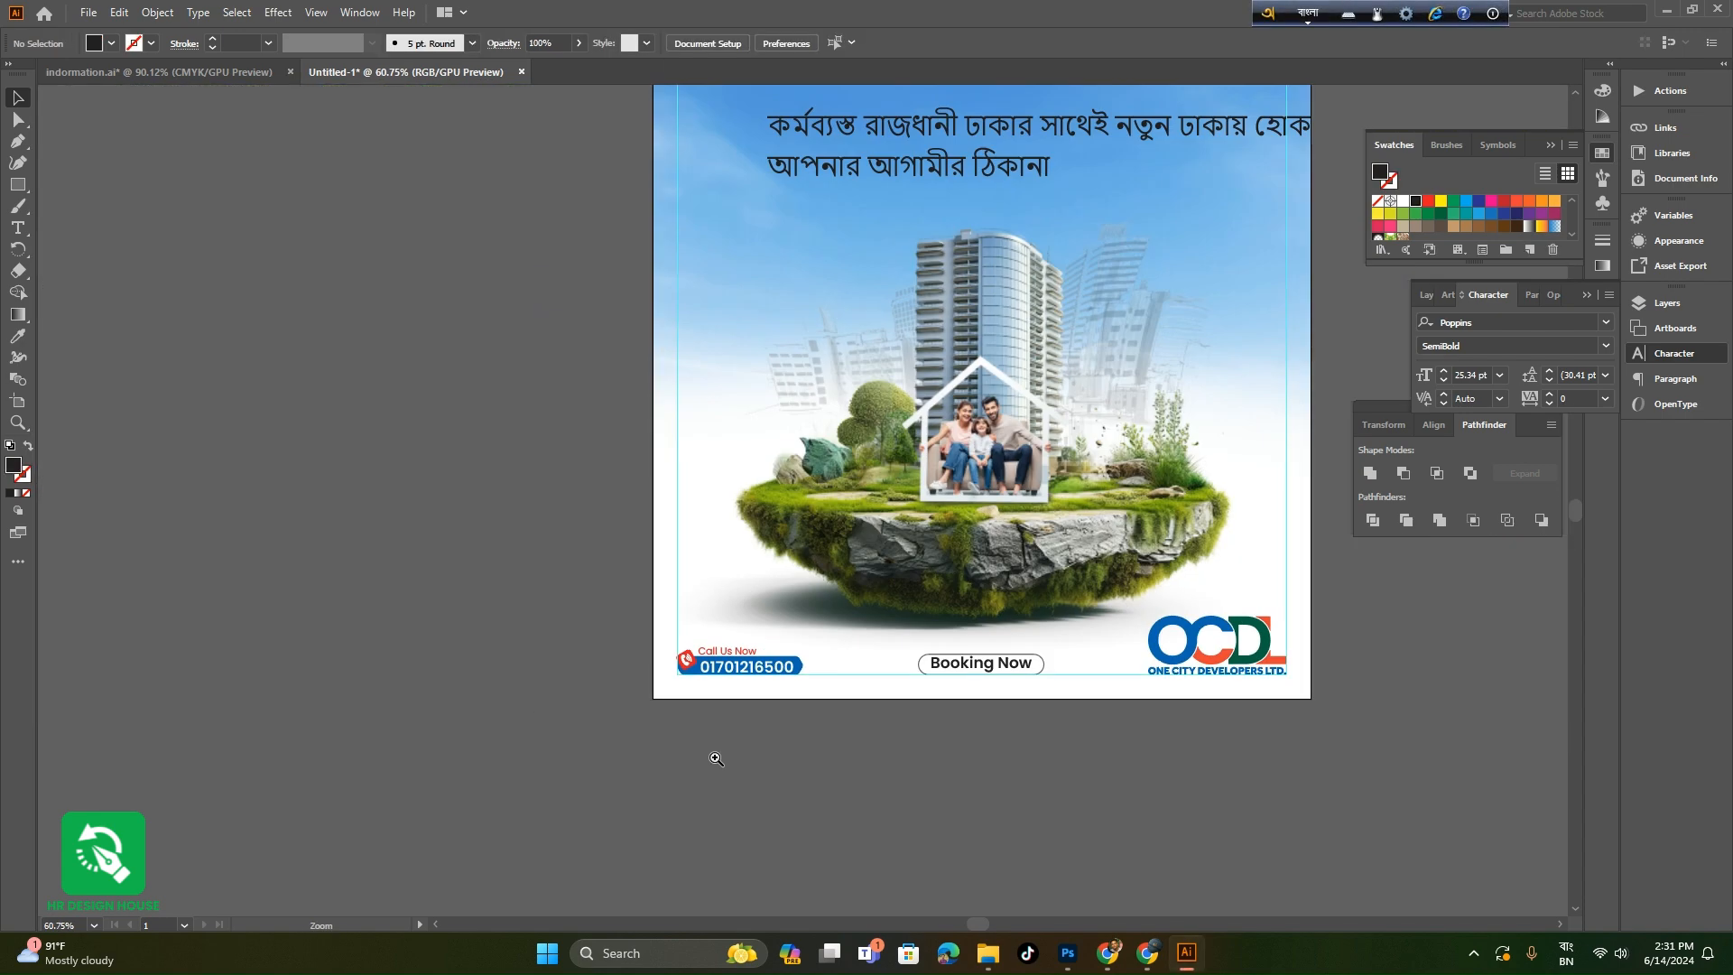
{"action": "left_click_drag", "start_coordinate": [959, 718], "coordinate": [1002, 674]}
{"action": "left_click_drag", "start_coordinate": [794, 713], "coordinate": [773, 952]}
{"action": "left_click_drag", "start_coordinate": [805, 815], "coordinate": [785, 816]}
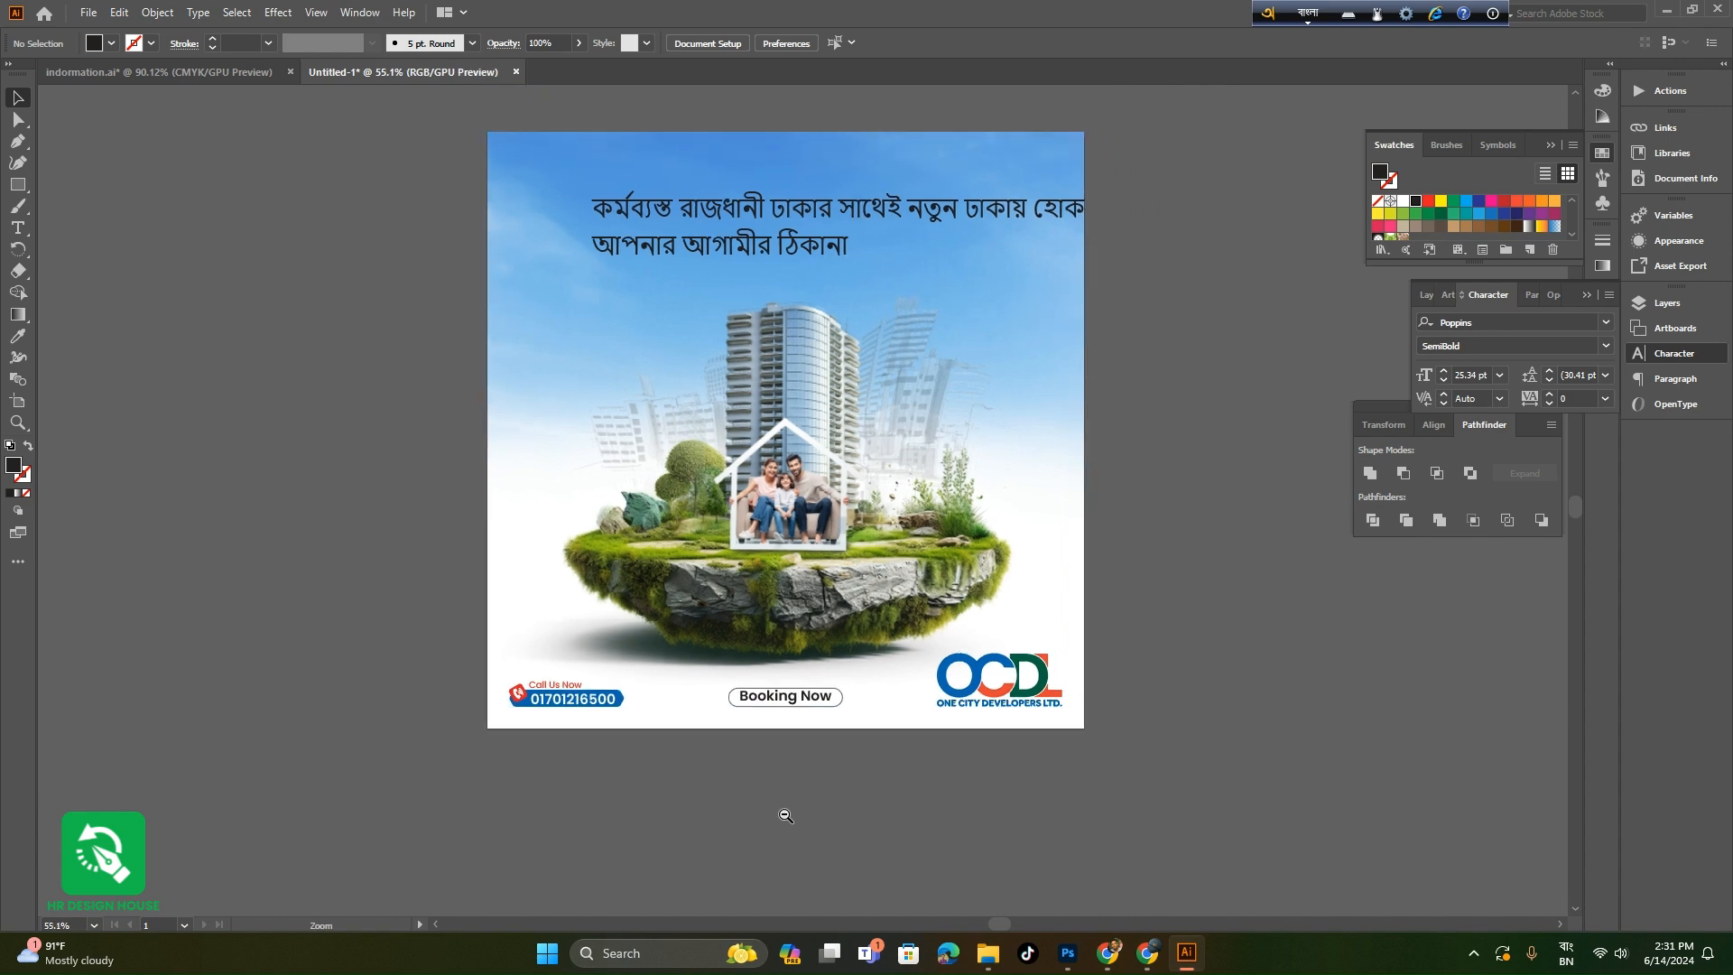
{"action": "left_click_drag", "start_coordinate": [809, 751], "coordinate": [1094, 839]}
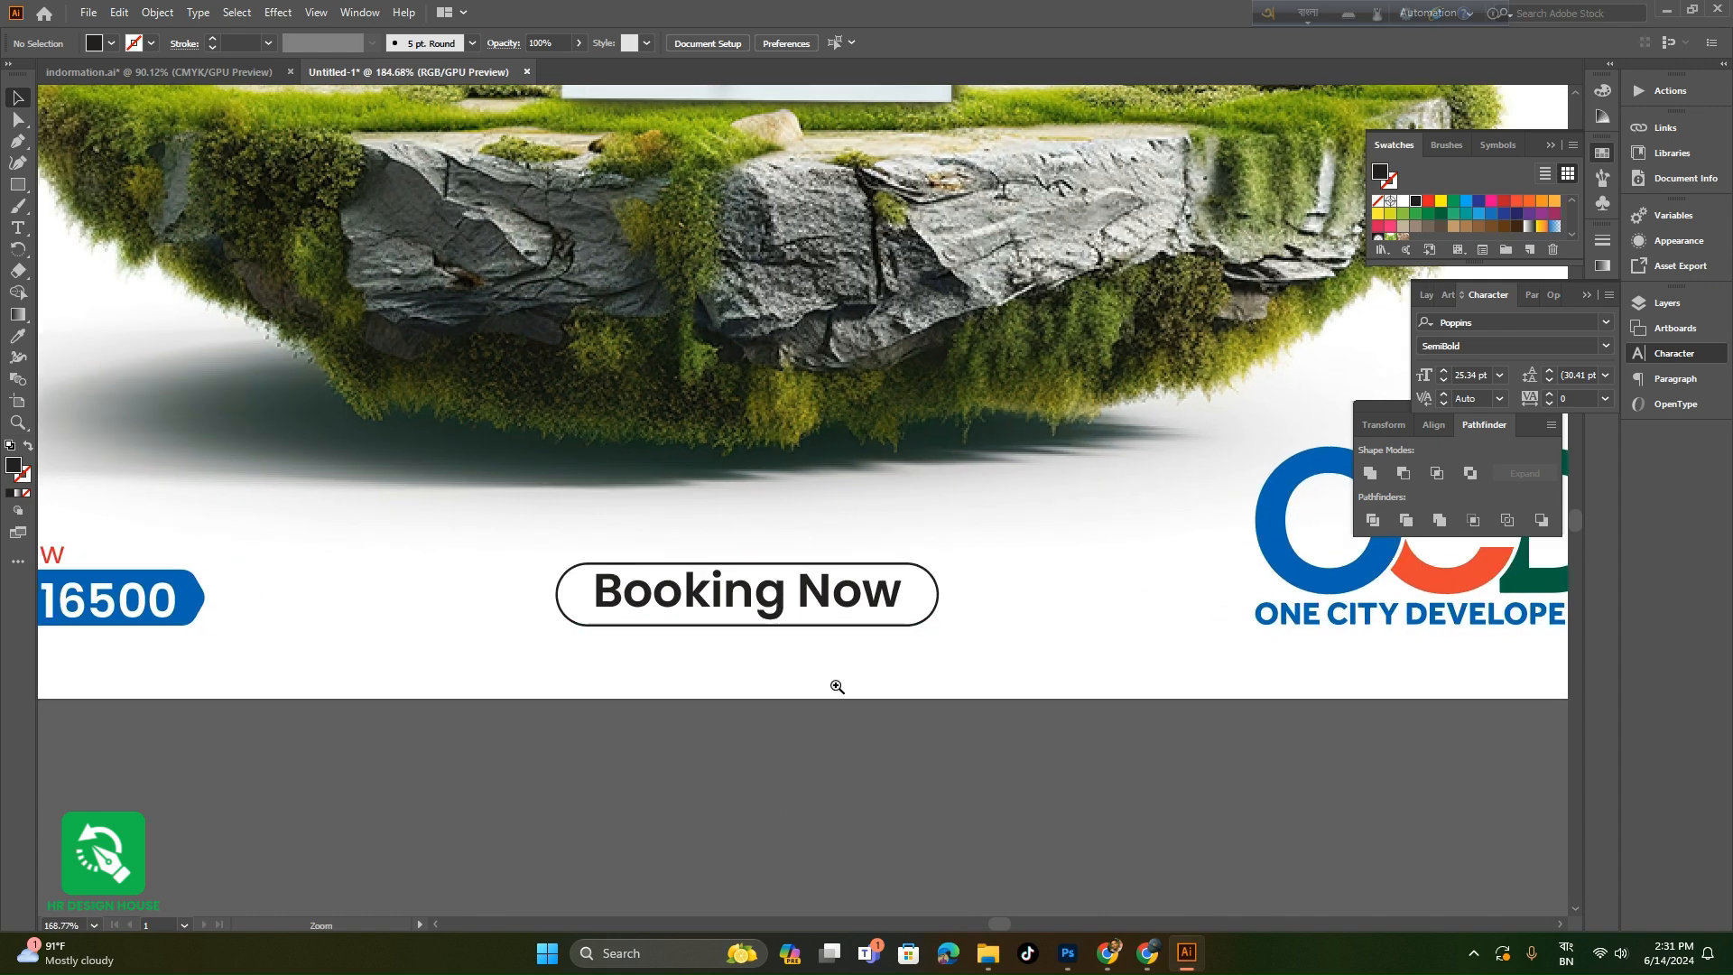
{"action": "left_click", "coordinate": [821, 595]}
{"action": "left_click", "coordinate": [95, 42]}
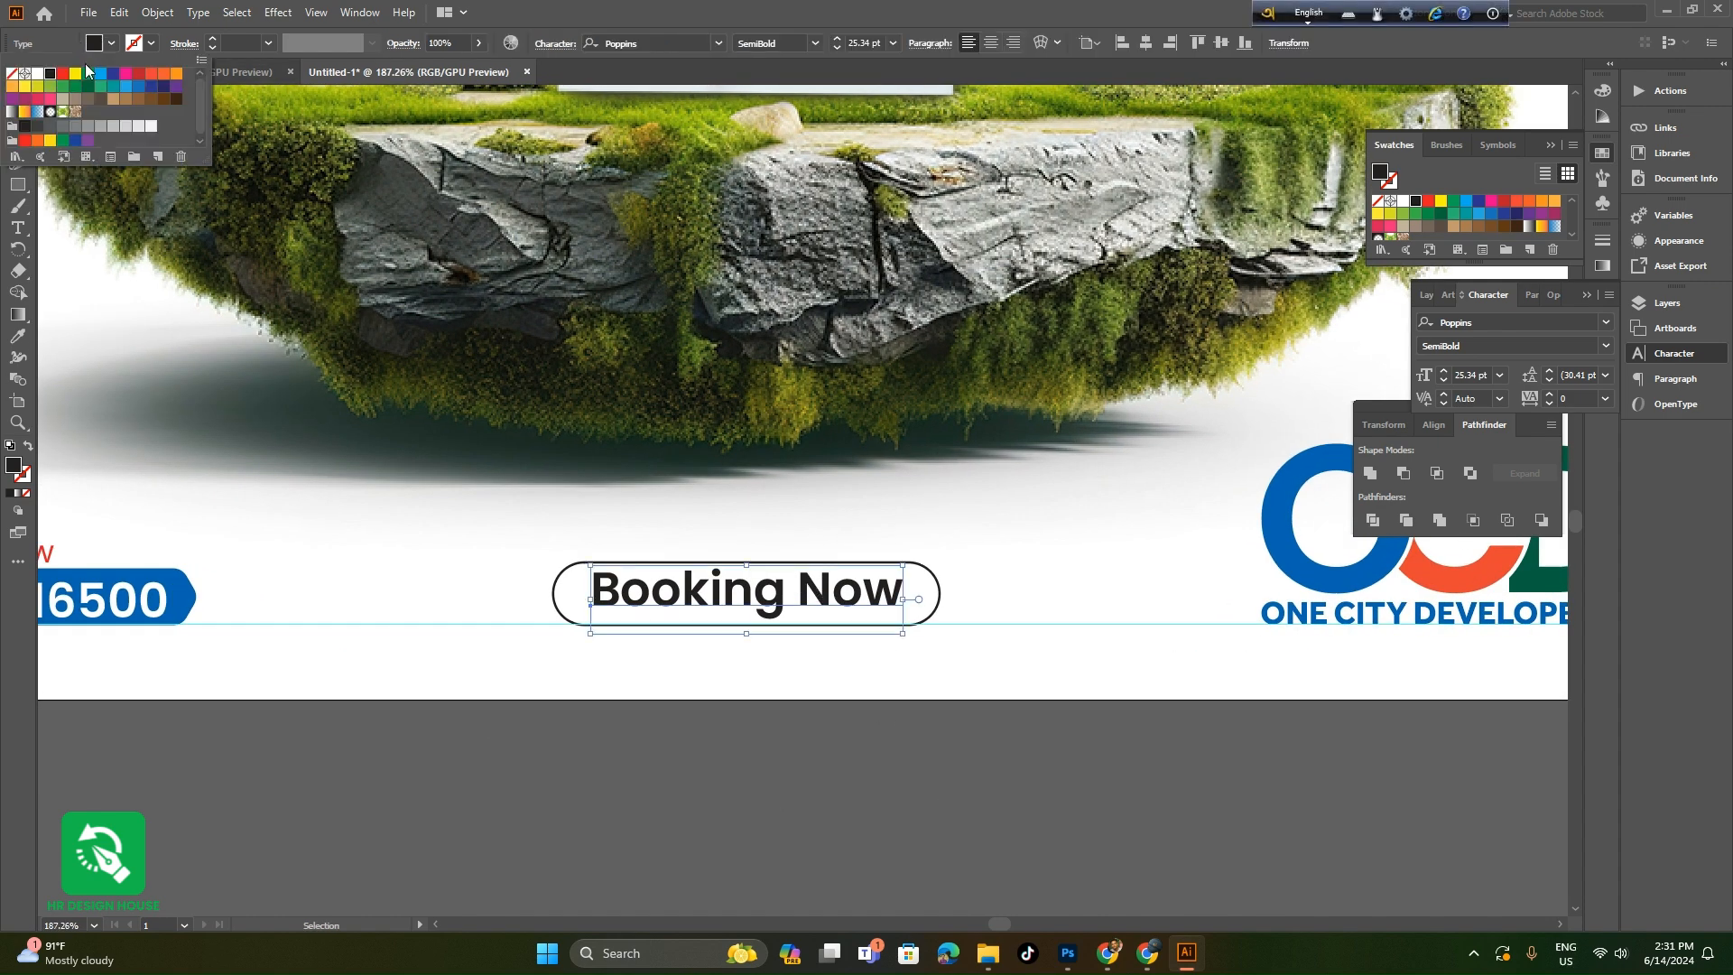
{"action": "left_click", "coordinate": [62, 74]}
{"action": "left_click", "coordinate": [452, 614]}
- Set the two-line Bengali headline in the Li Shamim Cholontika Old font
{"action": "left_click_drag", "start_coordinate": [885, 709], "coordinate": [519, 754]}
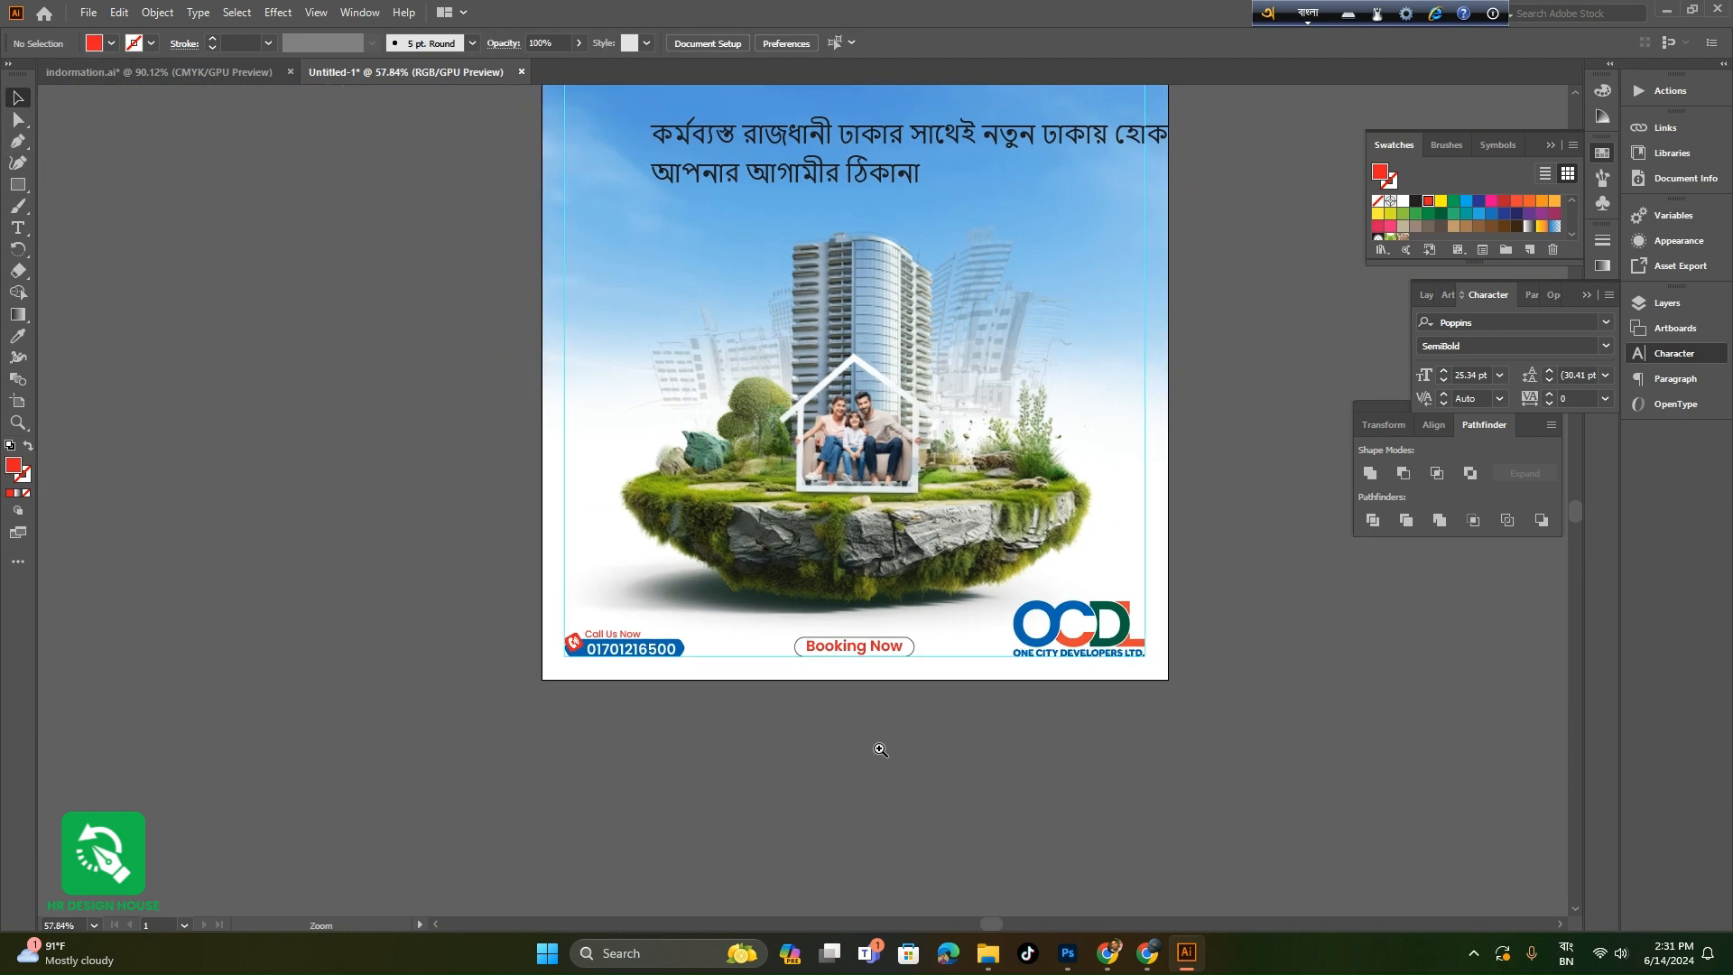
{"action": "left_click_drag", "start_coordinate": [878, 746], "coordinate": [853, 769]}
{"action": "left_click_drag", "start_coordinate": [814, 707], "coordinate": [762, 767]}
{"action": "left_click_drag", "start_coordinate": [712, 367], "coordinate": [792, 388]}
{"action": "left_click_drag", "start_coordinate": [794, 391], "coordinate": [780, 405]}
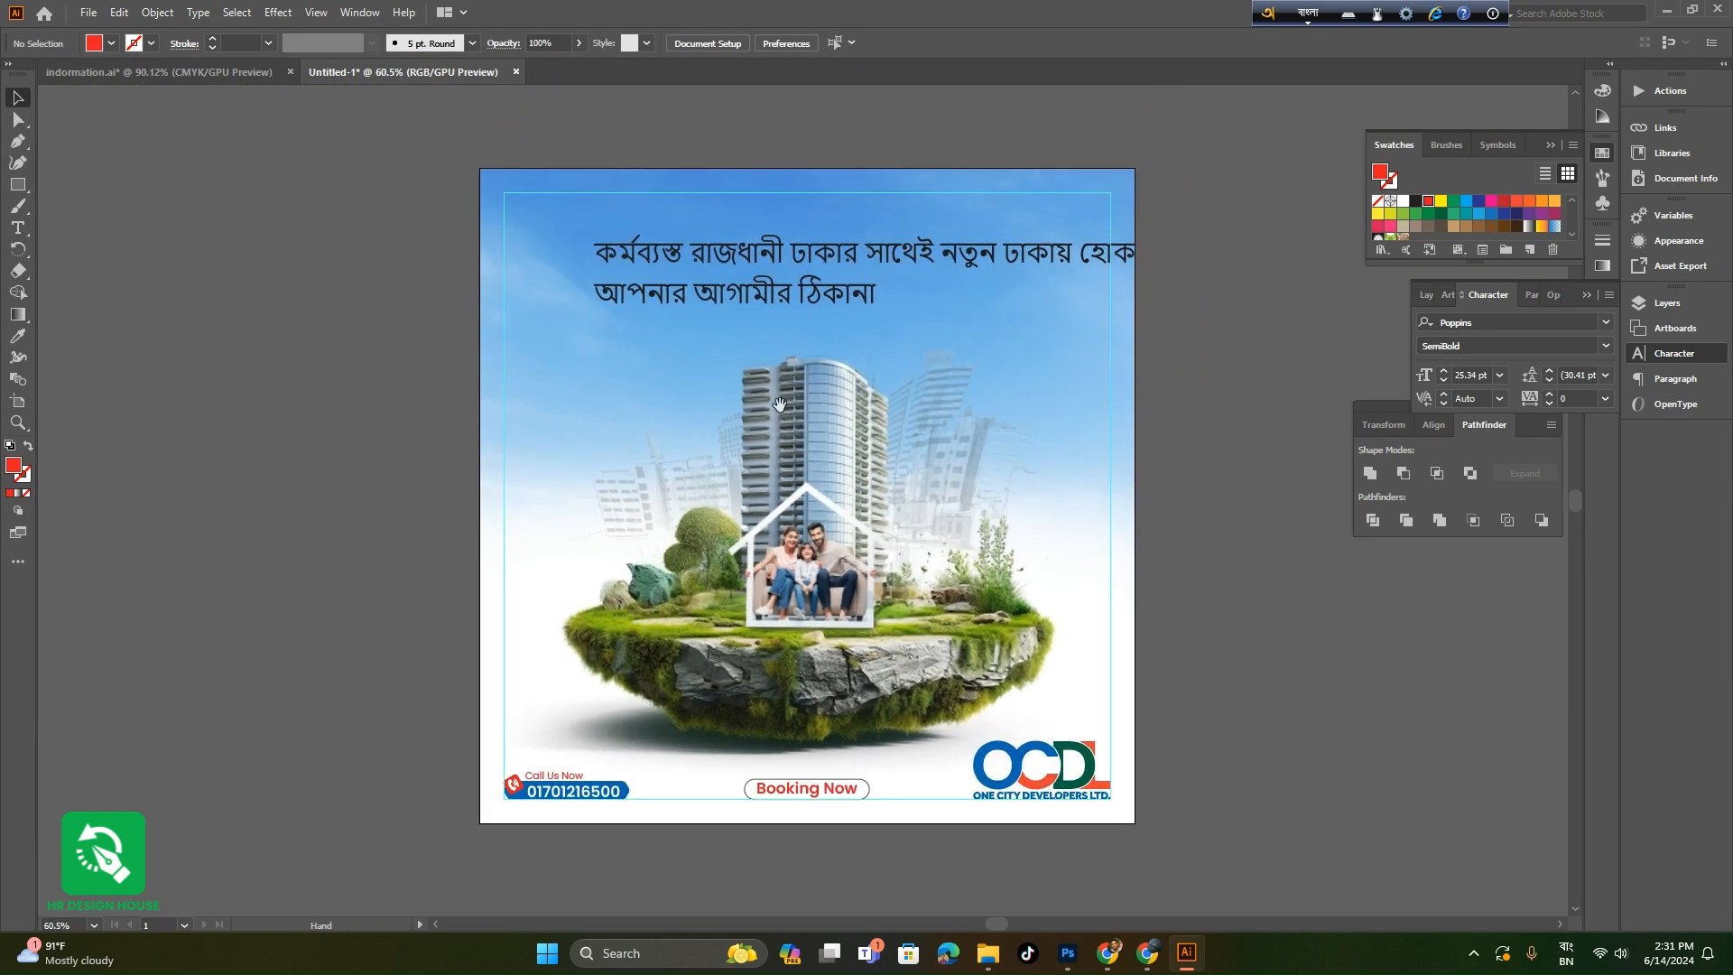
{"action": "left_click_drag", "start_coordinate": [836, 302], "coordinate": [877, 335]}
{"action": "left_click_drag", "start_coordinate": [884, 347], "coordinate": [814, 454]}
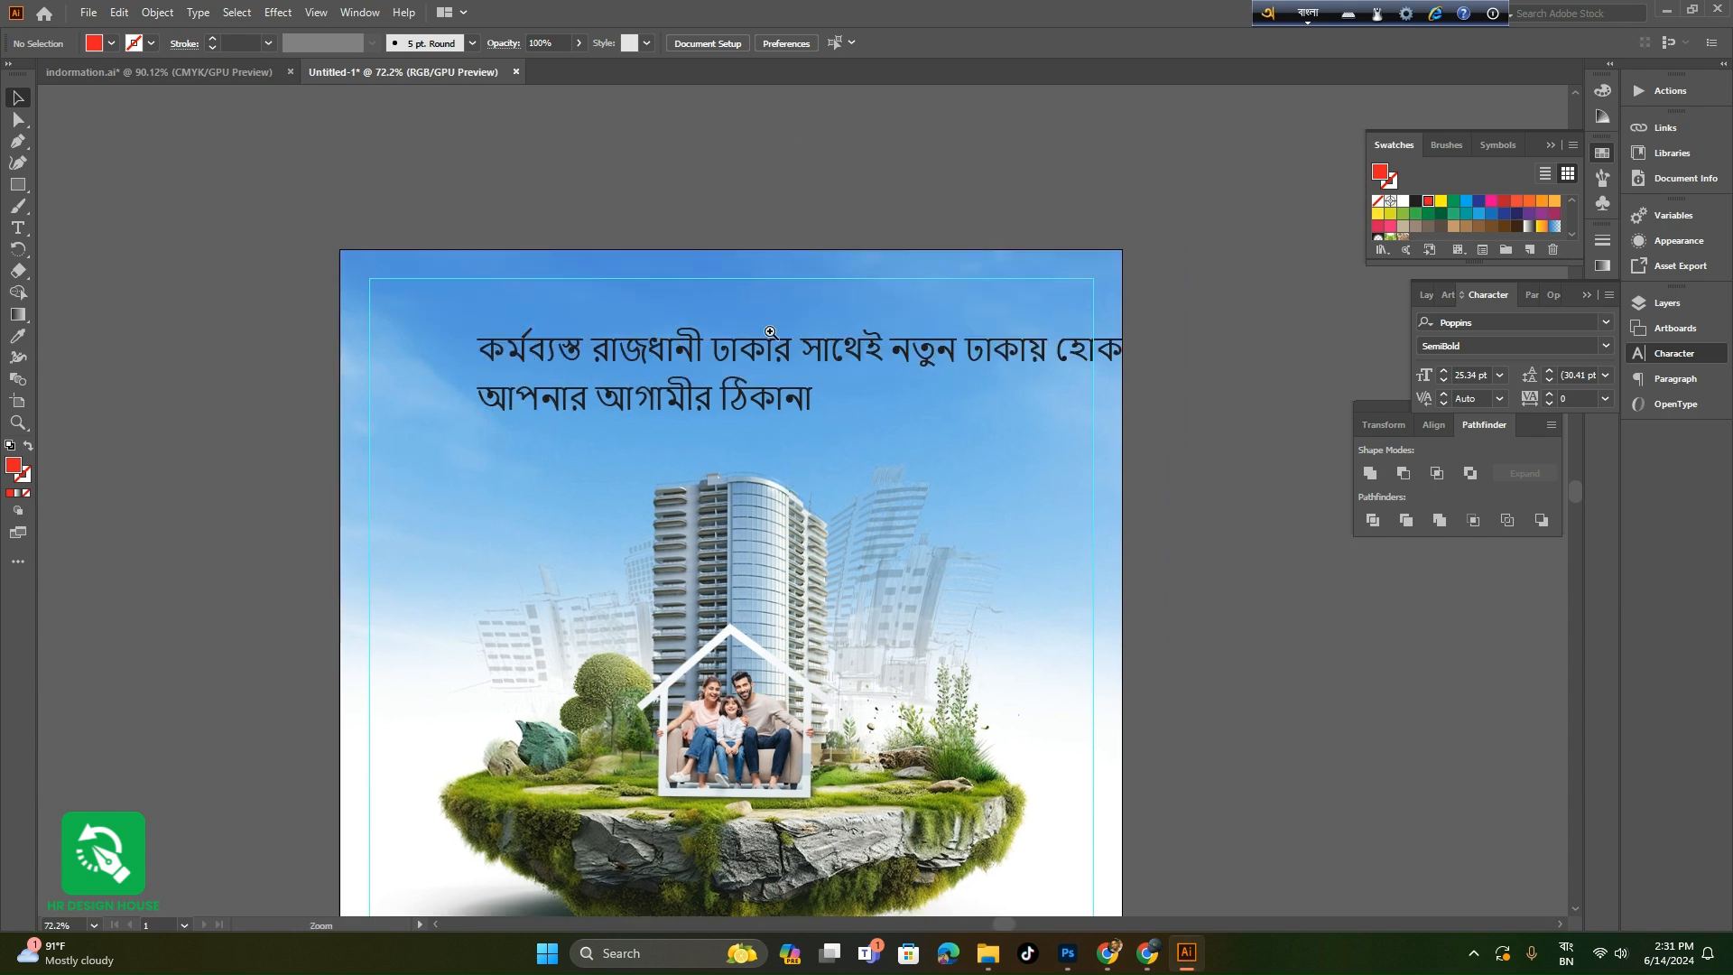
{"action": "left_click_drag", "start_coordinate": [770, 333], "coordinate": [824, 374]}
{"action": "left_click_drag", "start_coordinate": [835, 406], "coordinate": [820, 473]}
{"action": "left_click", "coordinate": [681, 420]}
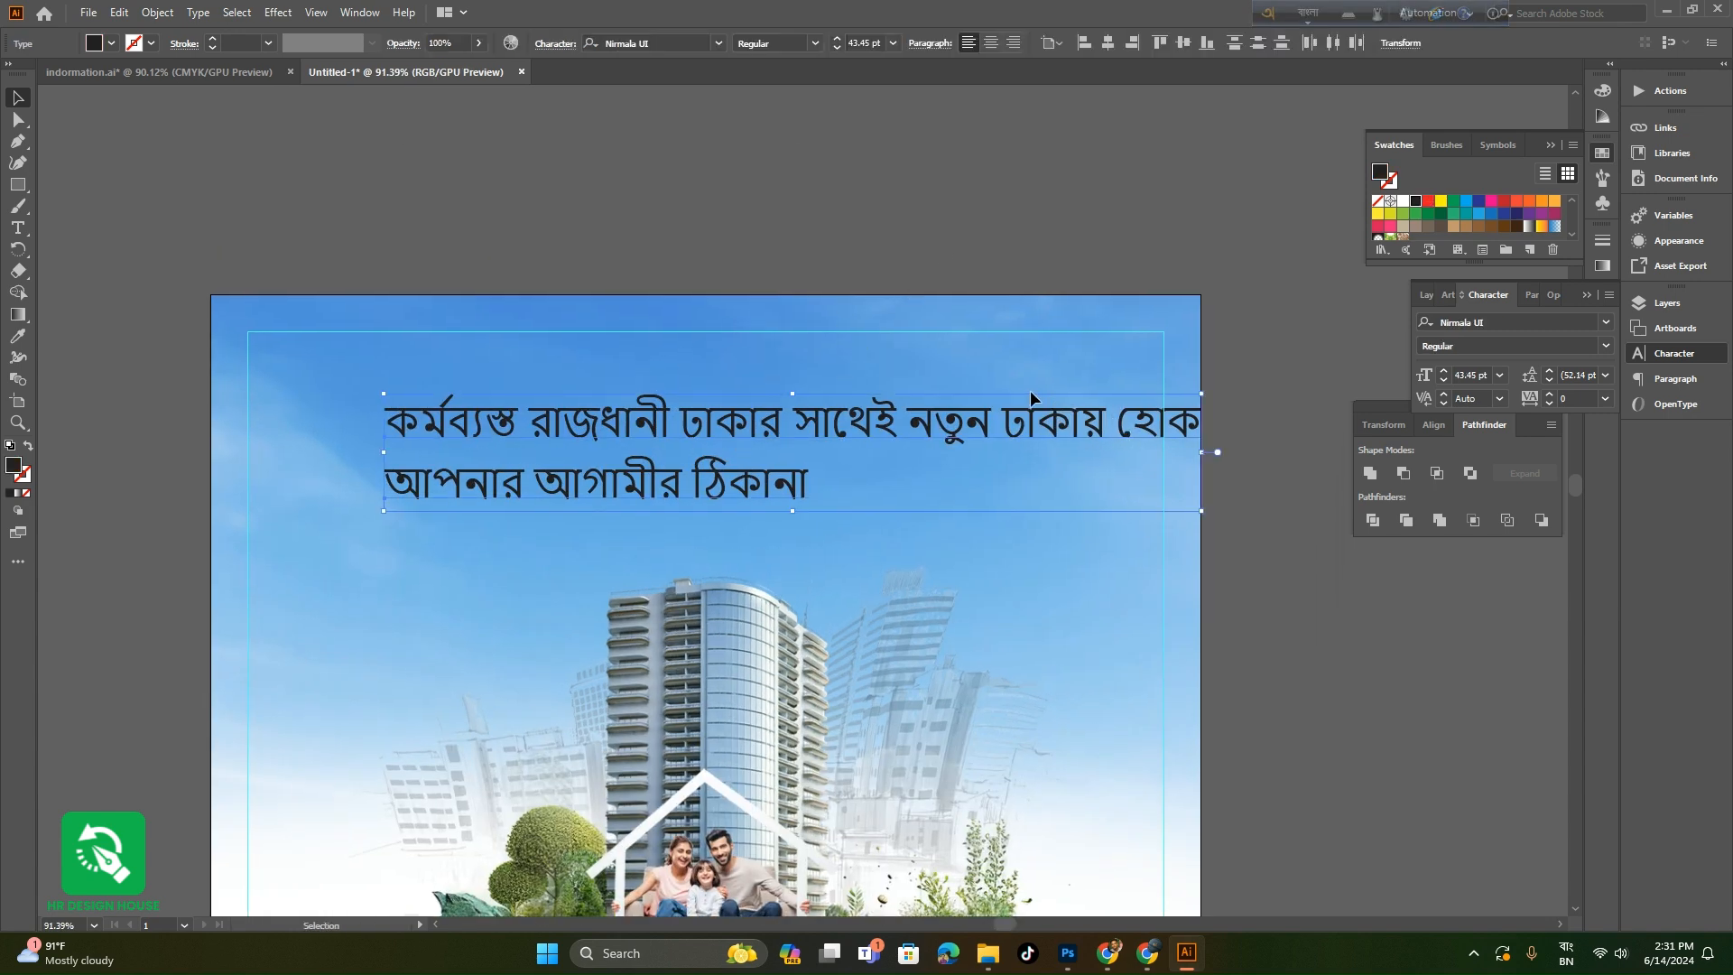
{"action": "left_click", "coordinate": [977, 448]}
{"action": "left_click_drag", "start_coordinate": [805, 565], "coordinate": [601, 375]}
{"action": "left_click", "coordinate": [1606, 322]}
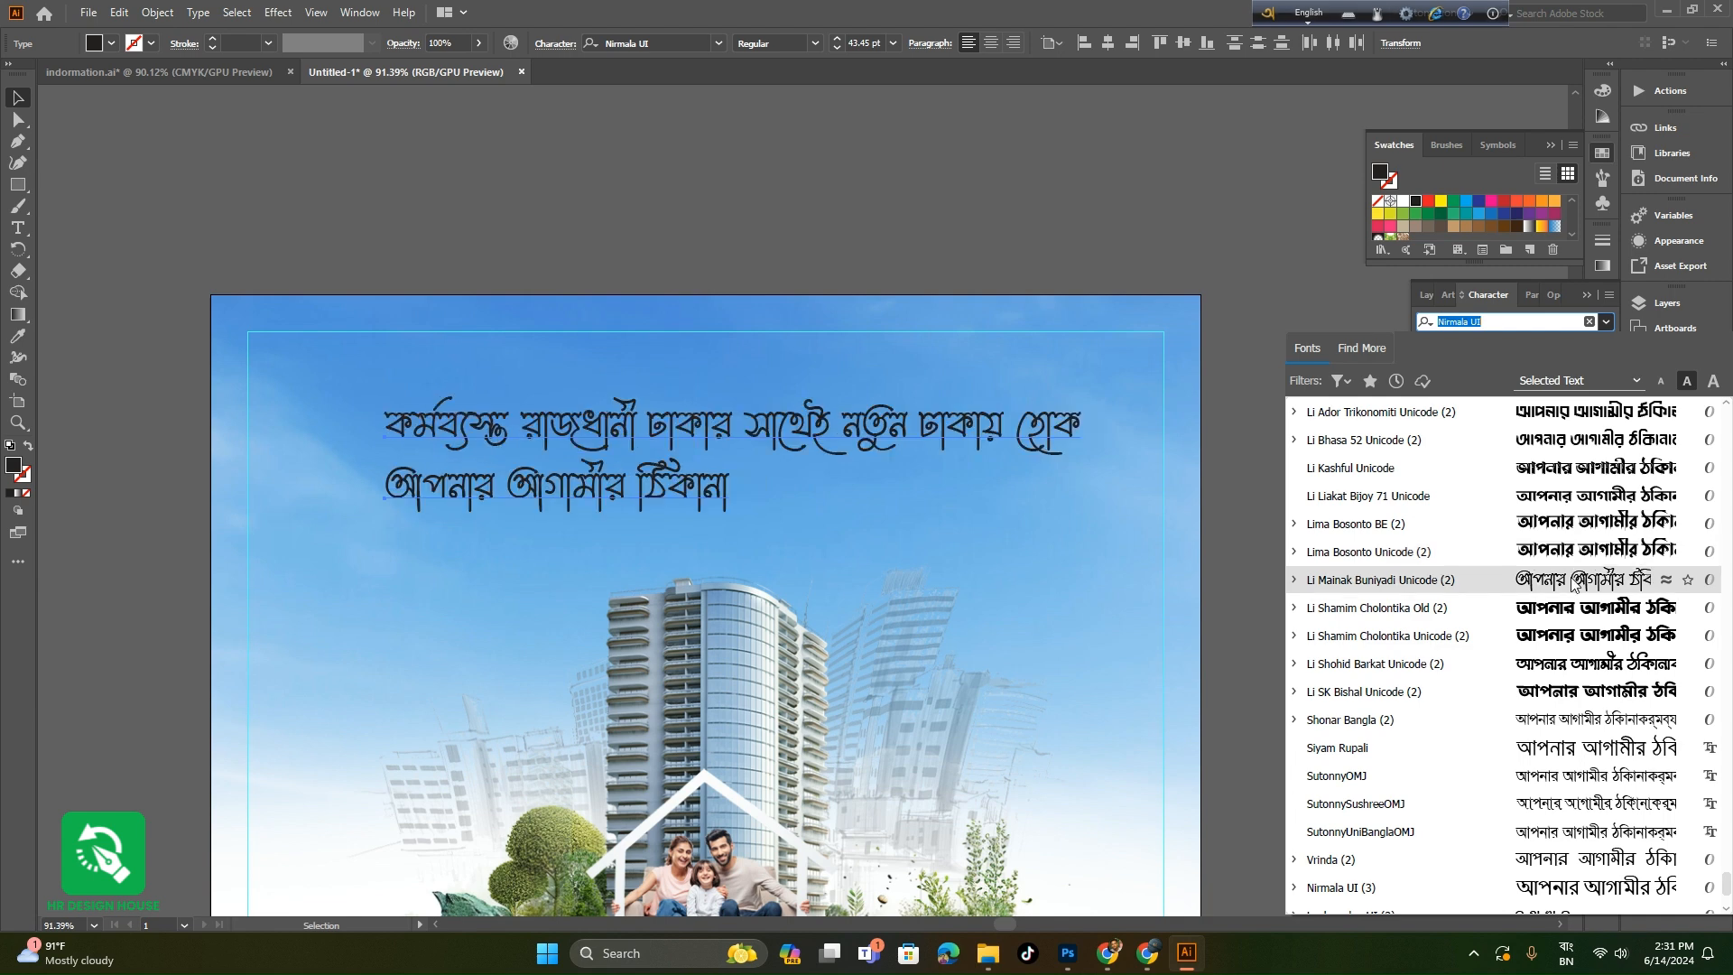
{"action": "left_click", "coordinate": [1566, 607]}
{"action": "key", "text": "ctrl+shift+a"}
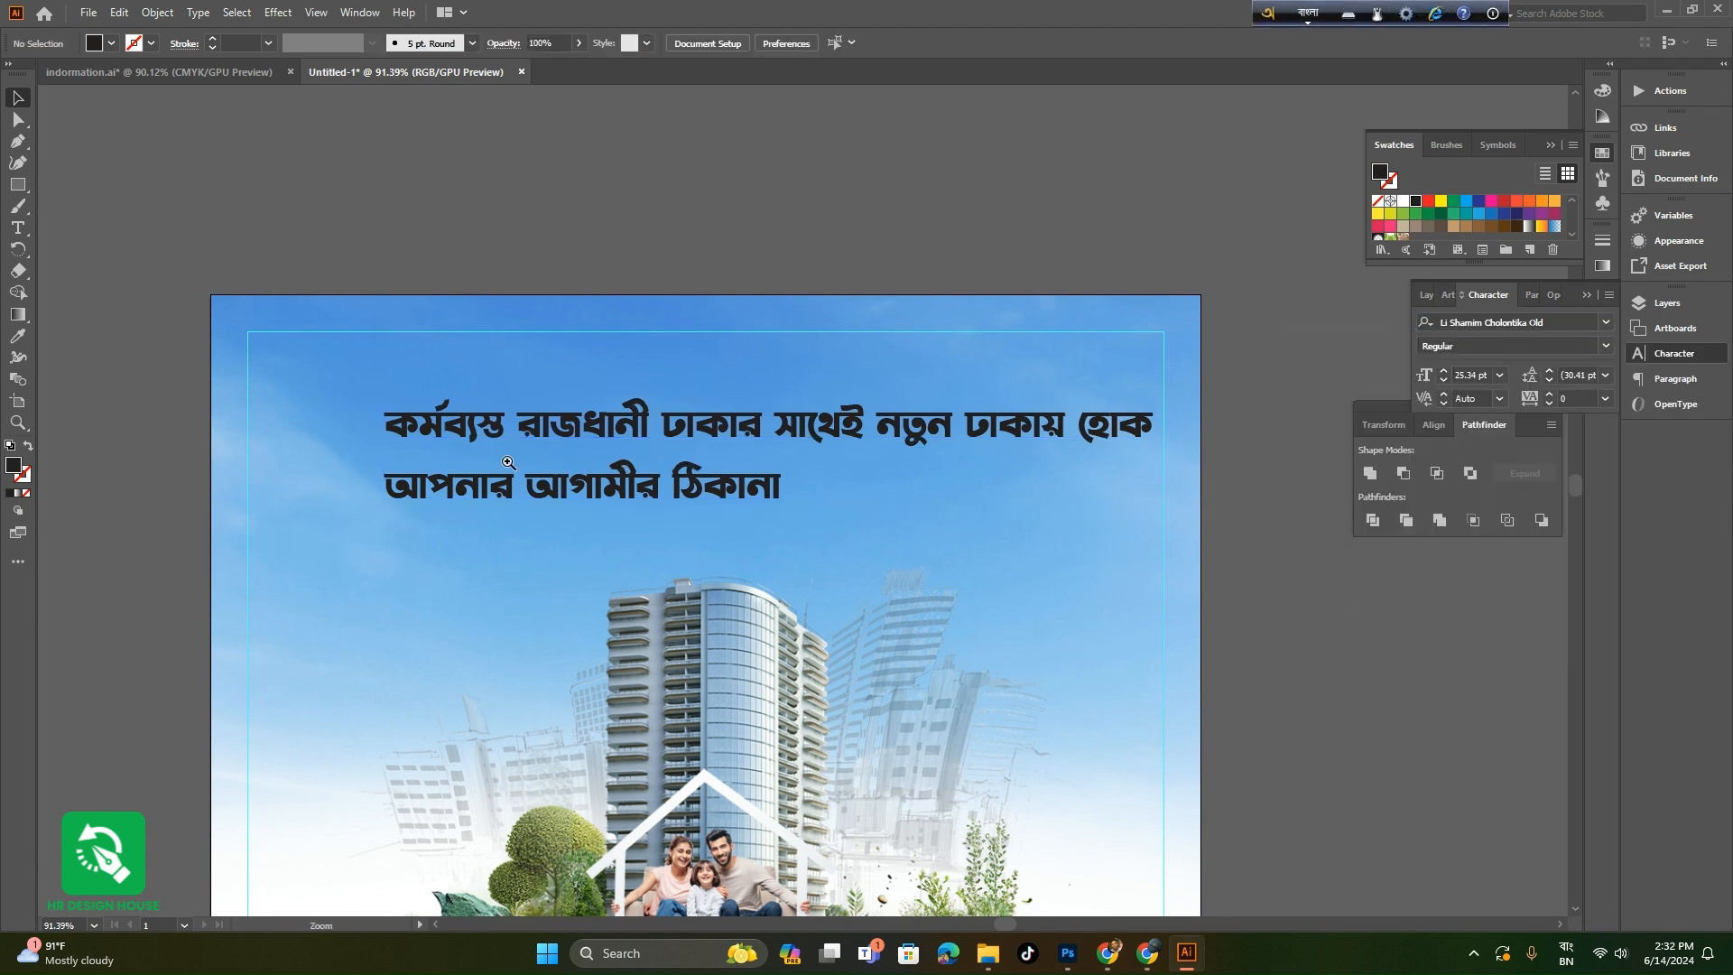
- Separate the headline's first line into its own text object and place it above the artboard
{"action": "left_click_drag", "start_coordinate": [508, 462], "coordinate": [775, 361]}
{"action": "scroll", "coordinate": [887, 539], "scroll_direction": "down", "scroll_amount": 3}
{"action": "scroll", "coordinate": [793, 592], "scroll_direction": "up", "scroll_amount": 2}
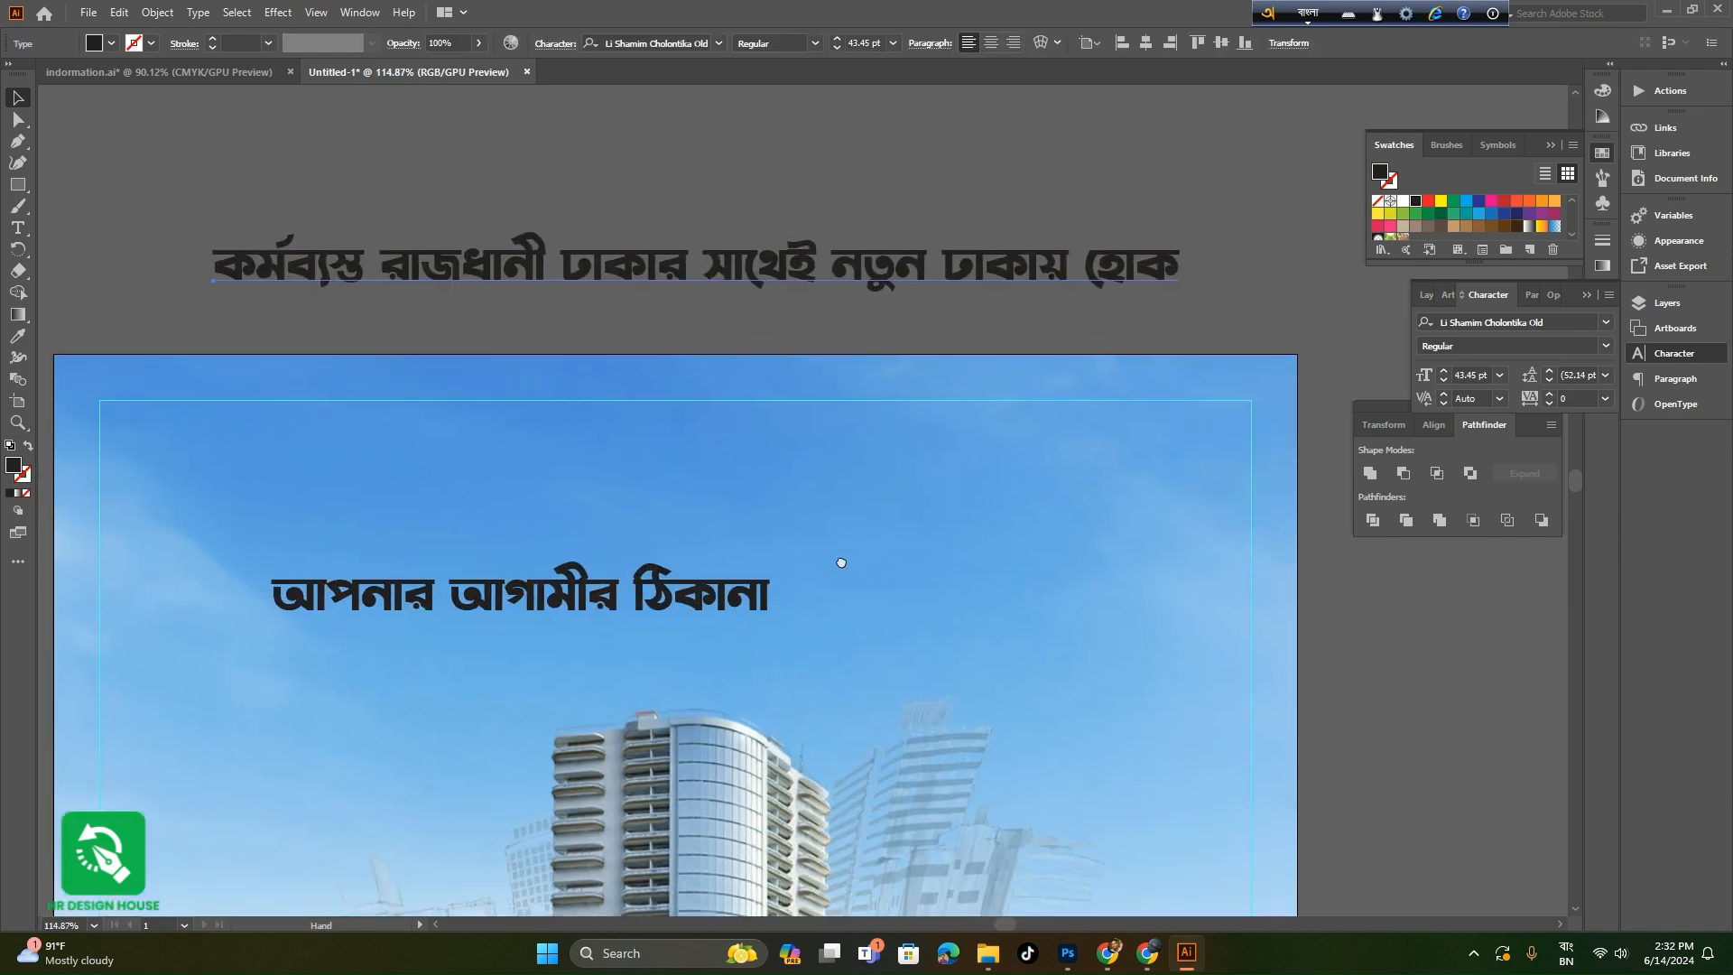
- Draw a rectangle about 567 x 100 px below the top guide and fill it with the logo's dark green using the Eyedropper
{"action": "left_click", "coordinate": [18, 187]}
{"action": "left_click_drag", "start_coordinate": [302, 402], "coordinate": [955, 515]}
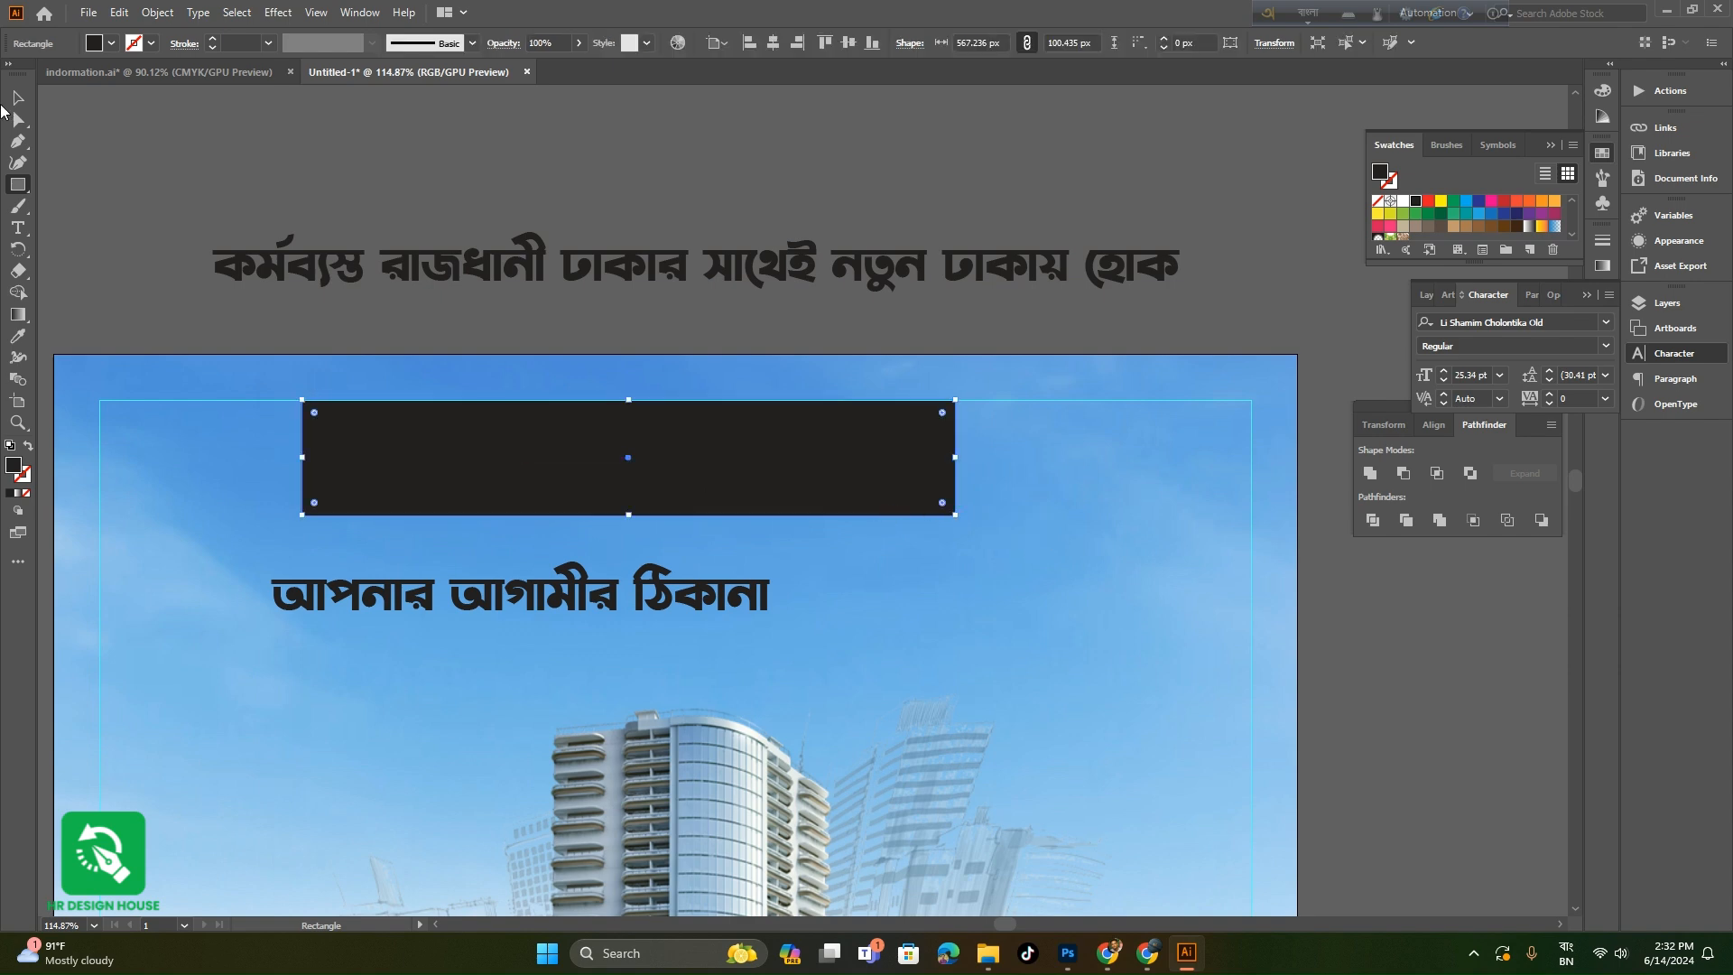
{"action": "left_click", "coordinate": [16, 96]}
{"action": "left_click_drag", "start_coordinate": [720, 383], "coordinate": [549, 324]}
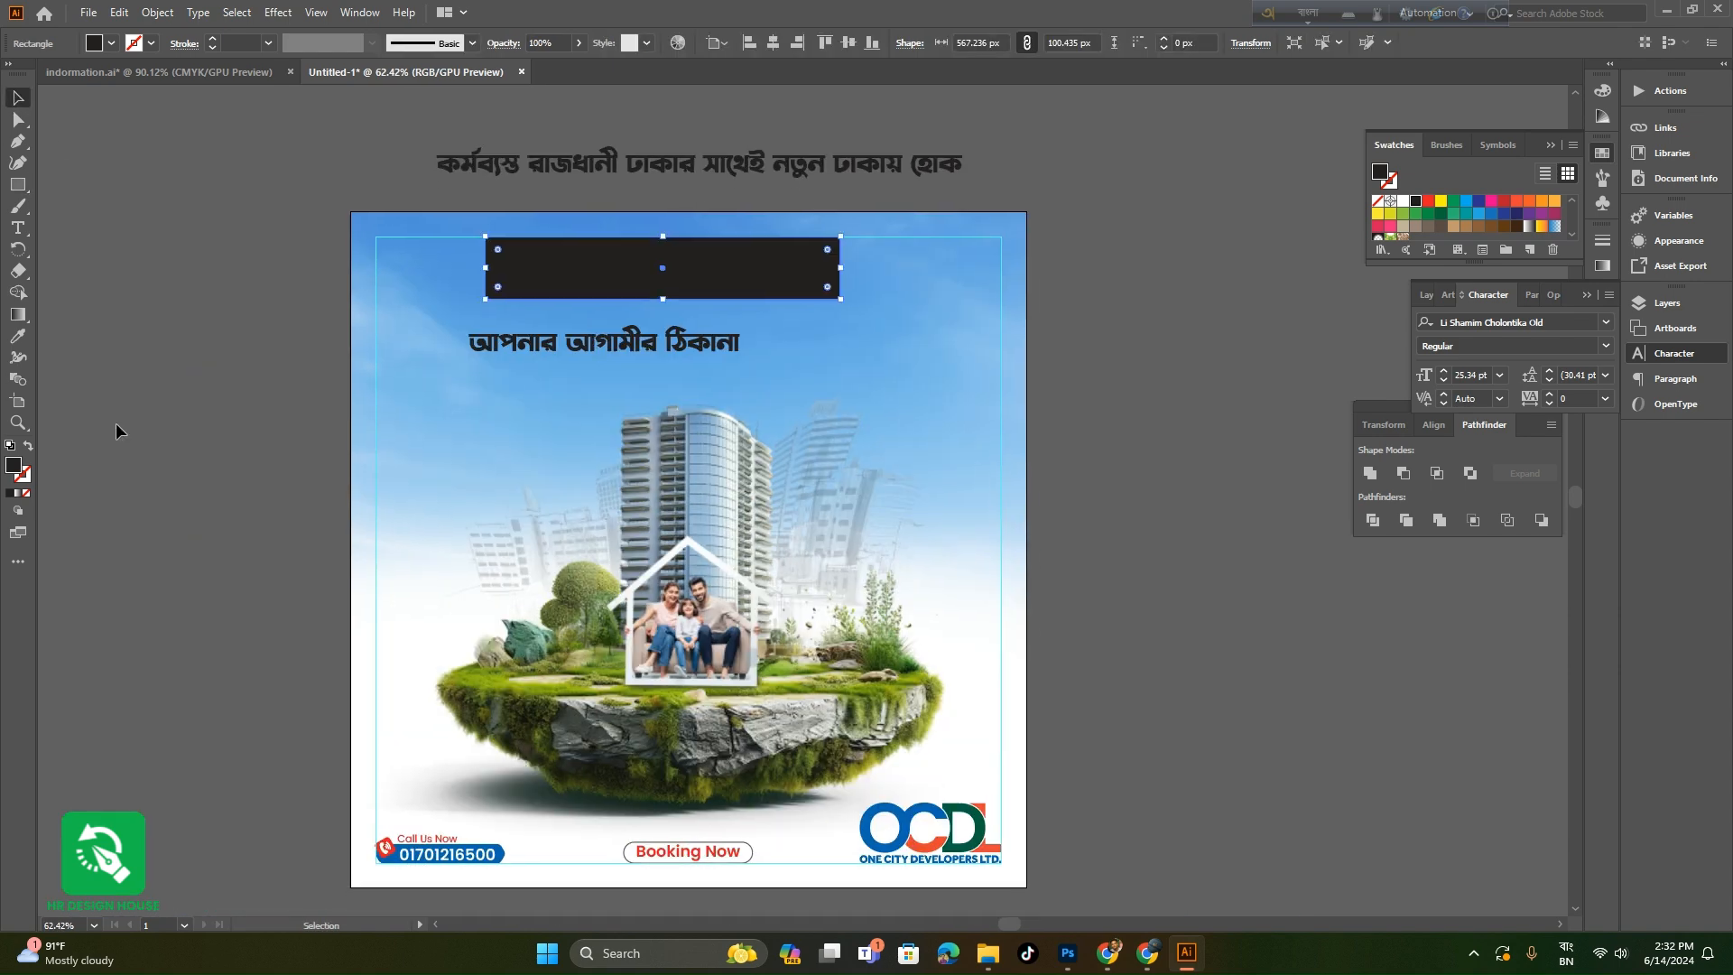
{"action": "left_click", "coordinate": [19, 338]}
{"action": "left_click", "coordinate": [964, 804]}
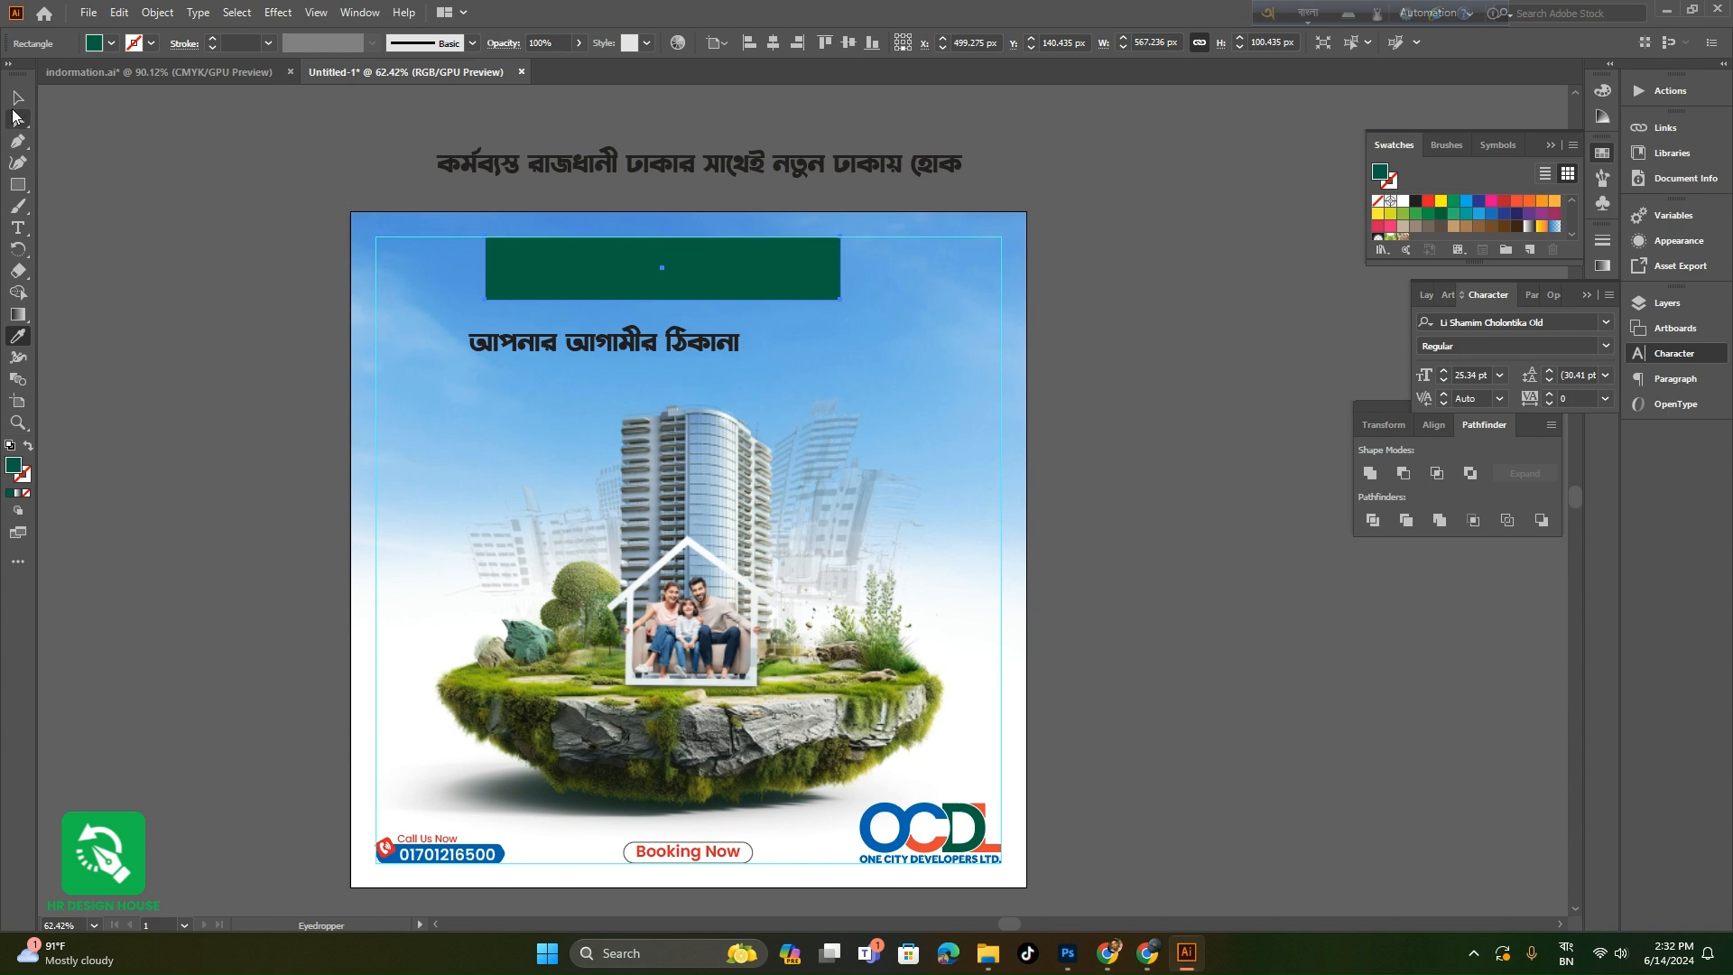
- Shift the green rectangle slightly down and right from the top guide and reduce its height to about 91 px
{"action": "left_click", "coordinate": [17, 100]}
{"action": "left_click_drag", "start_coordinate": [621, 232], "coordinate": [704, 554]}
{"action": "left_click_drag", "start_coordinate": [697, 552], "coordinate": [846, 584]}
{"action": "left_click_drag", "start_coordinate": [703, 595], "coordinate": [704, 586]}
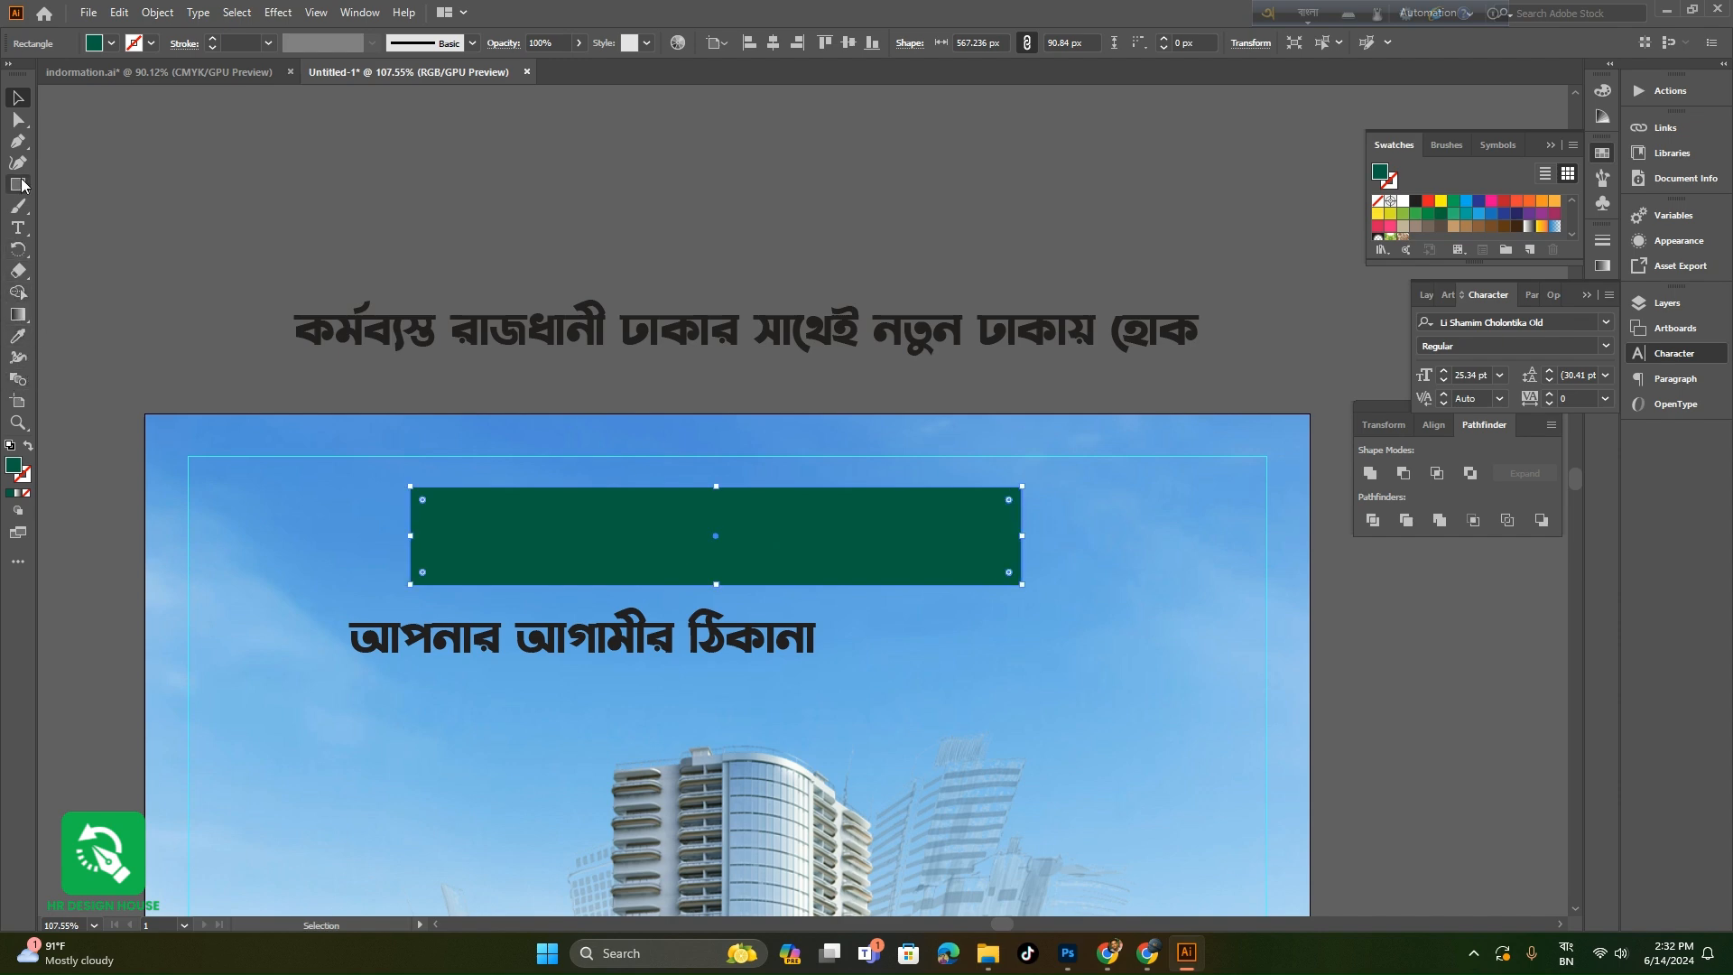
- Slant the green rectangle into a parallelogram about 598 px wide by shifting its top anchor points to the right
{"action": "left_click", "coordinate": [19, 121]}
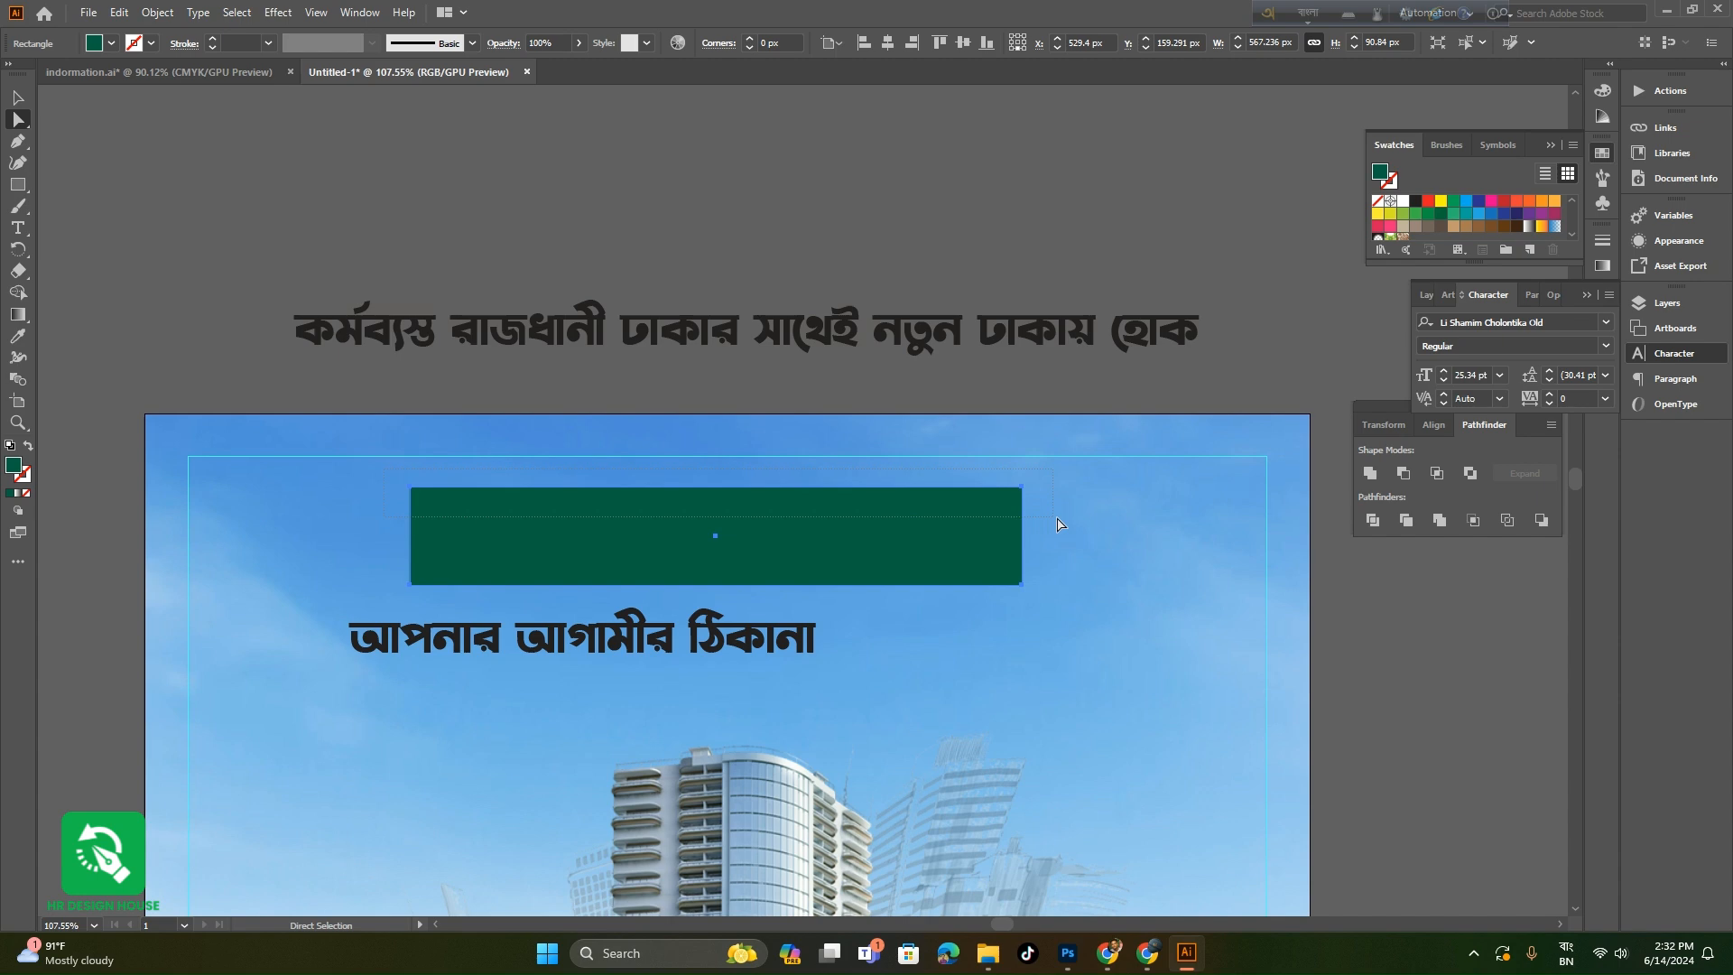
{"action": "left_click_drag", "start_coordinate": [1054, 517], "coordinate": [1054, 489]}
{"action": "scroll", "coordinate": [967, 567], "scroll_direction": "down", "scroll_amount": 2}
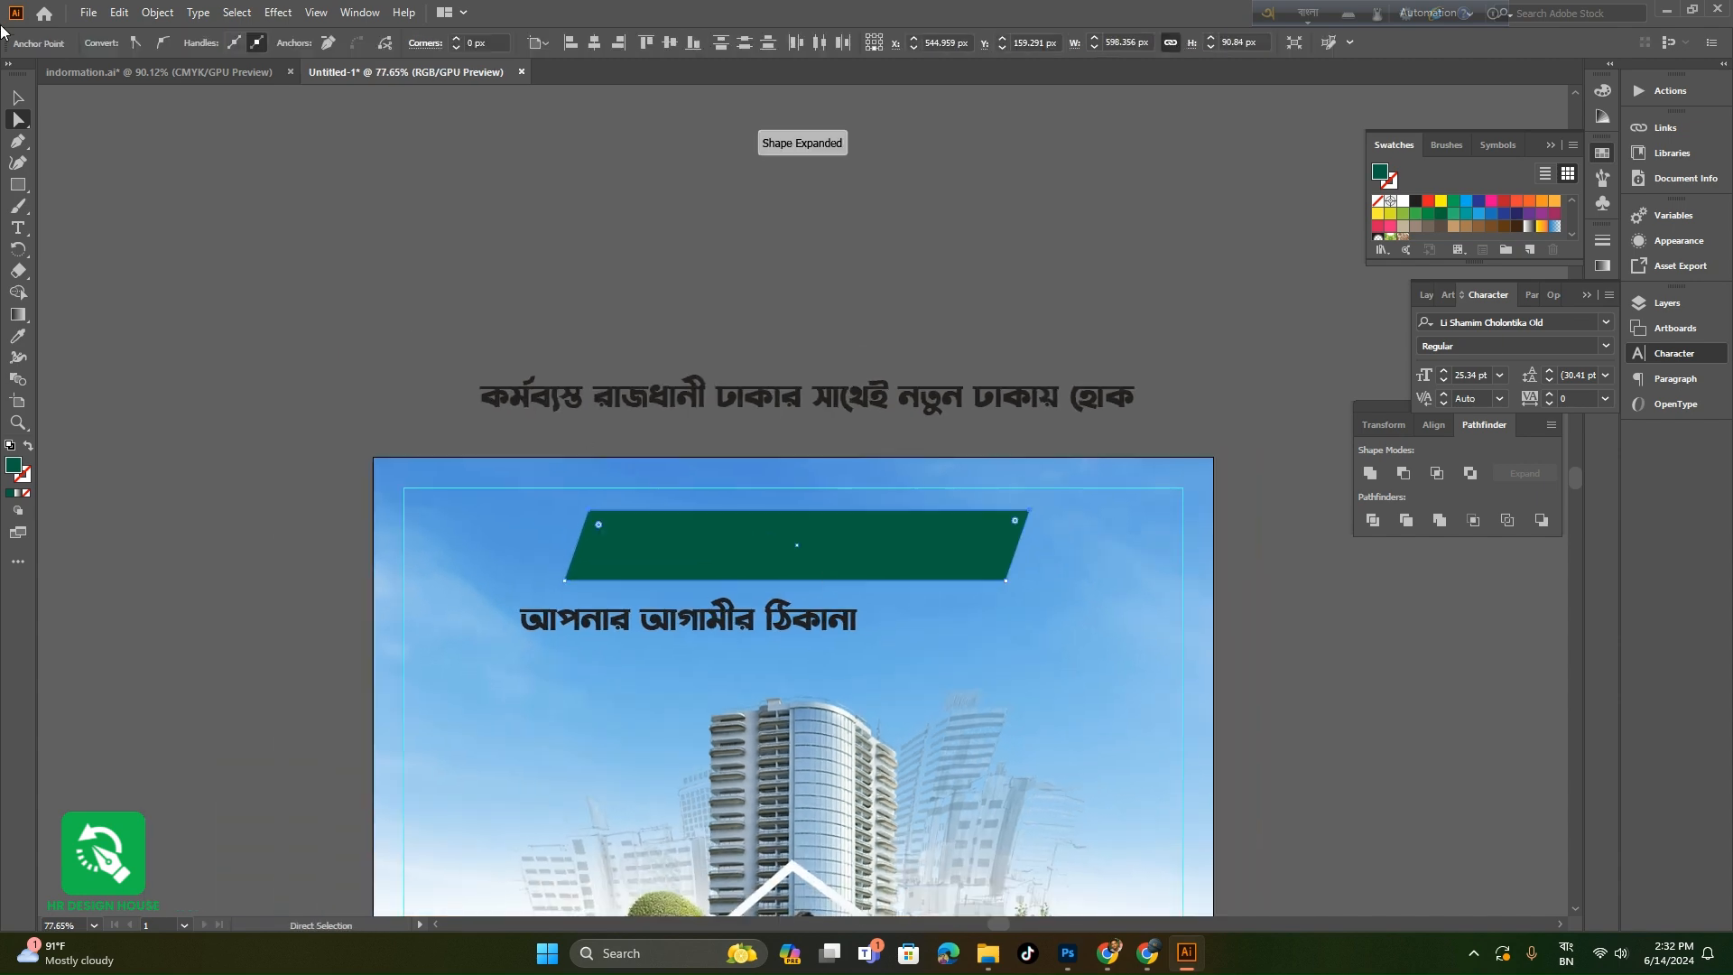
- Move the headline's second line down and slightly right, clear of the green parallelogram
{"action": "left_click", "coordinate": [18, 98]}
{"action": "left_click", "coordinate": [889, 619]}
{"action": "left_click_drag", "start_coordinate": [890, 620], "coordinate": [908, 641]}
{"action": "left_click_drag", "start_coordinate": [799, 612], "coordinate": [832, 637]}
{"action": "left_click_drag", "start_coordinate": [841, 656], "coordinate": [880, 781]}
{"action": "left_click", "coordinate": [768, 605]}
{"action": "left_click", "coordinate": [732, 479]}
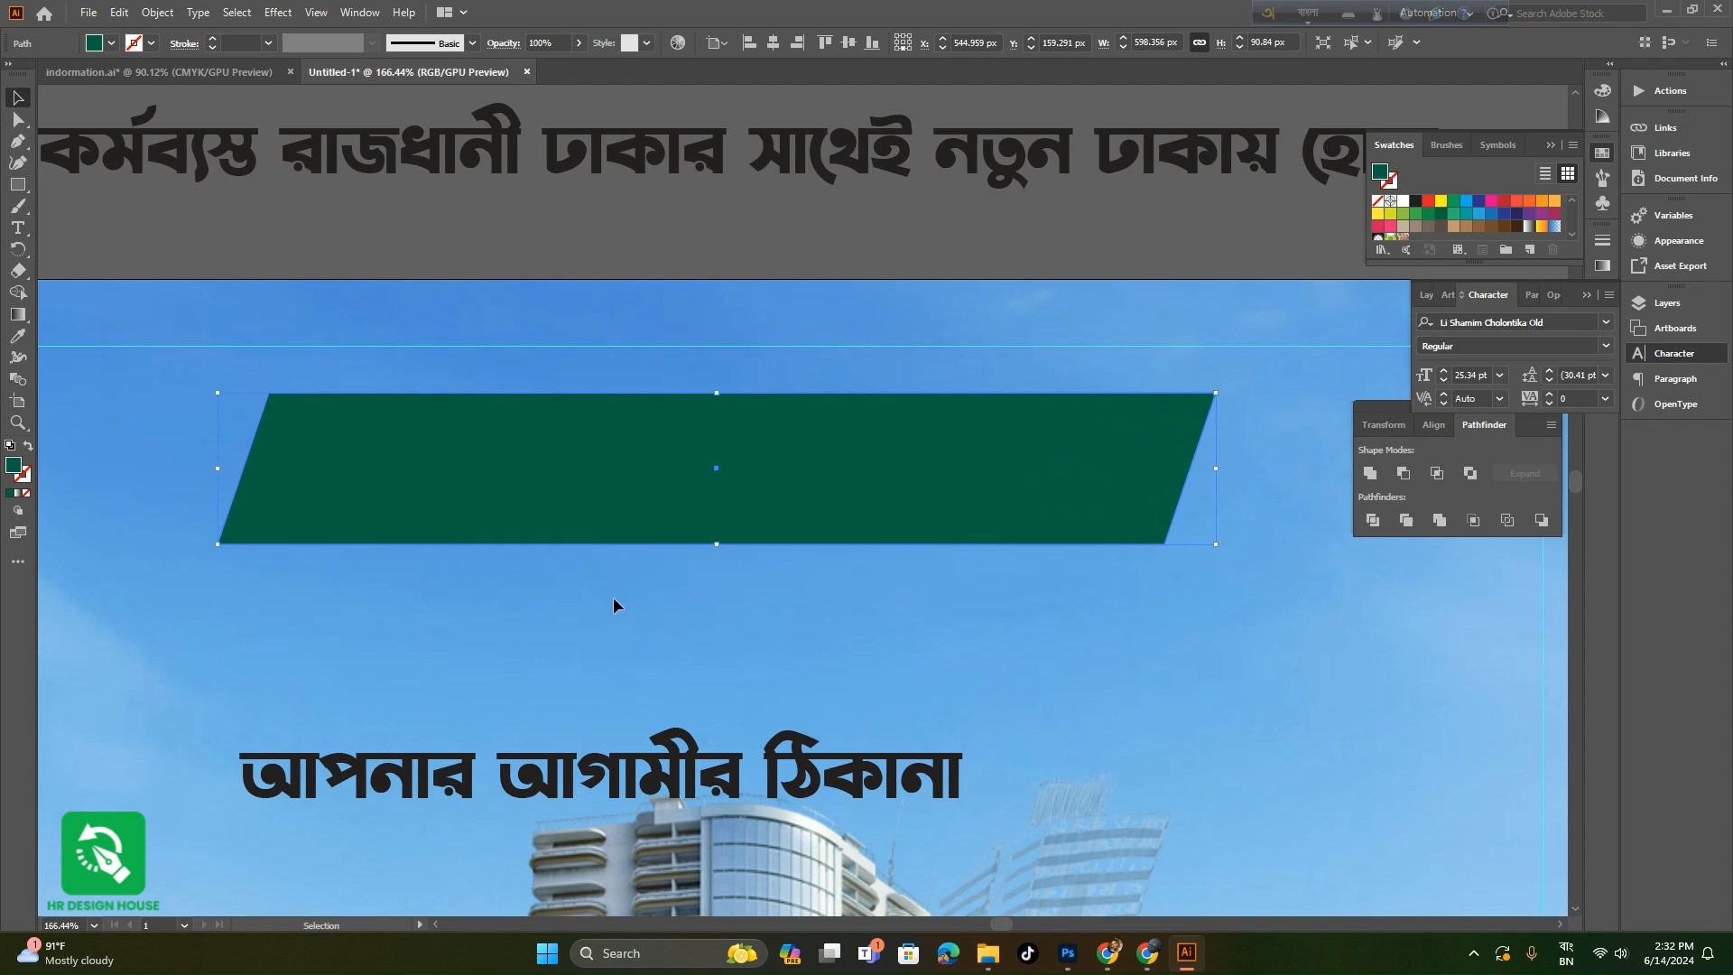
{"action": "left_click", "coordinate": [615, 603]}
- Draw a horizontal line about 294 px long just above the green parallelogram with a 1 pt black stroke
{"action": "left_click_drag", "start_coordinate": [19, 187], "coordinate": [100, 276]}
{"action": "scroll", "coordinate": [388, 405], "scroll_direction": "up", "scroll_amount": 1}
{"action": "left_click_drag", "start_coordinate": [380, 377], "coordinate": [925, 396]}
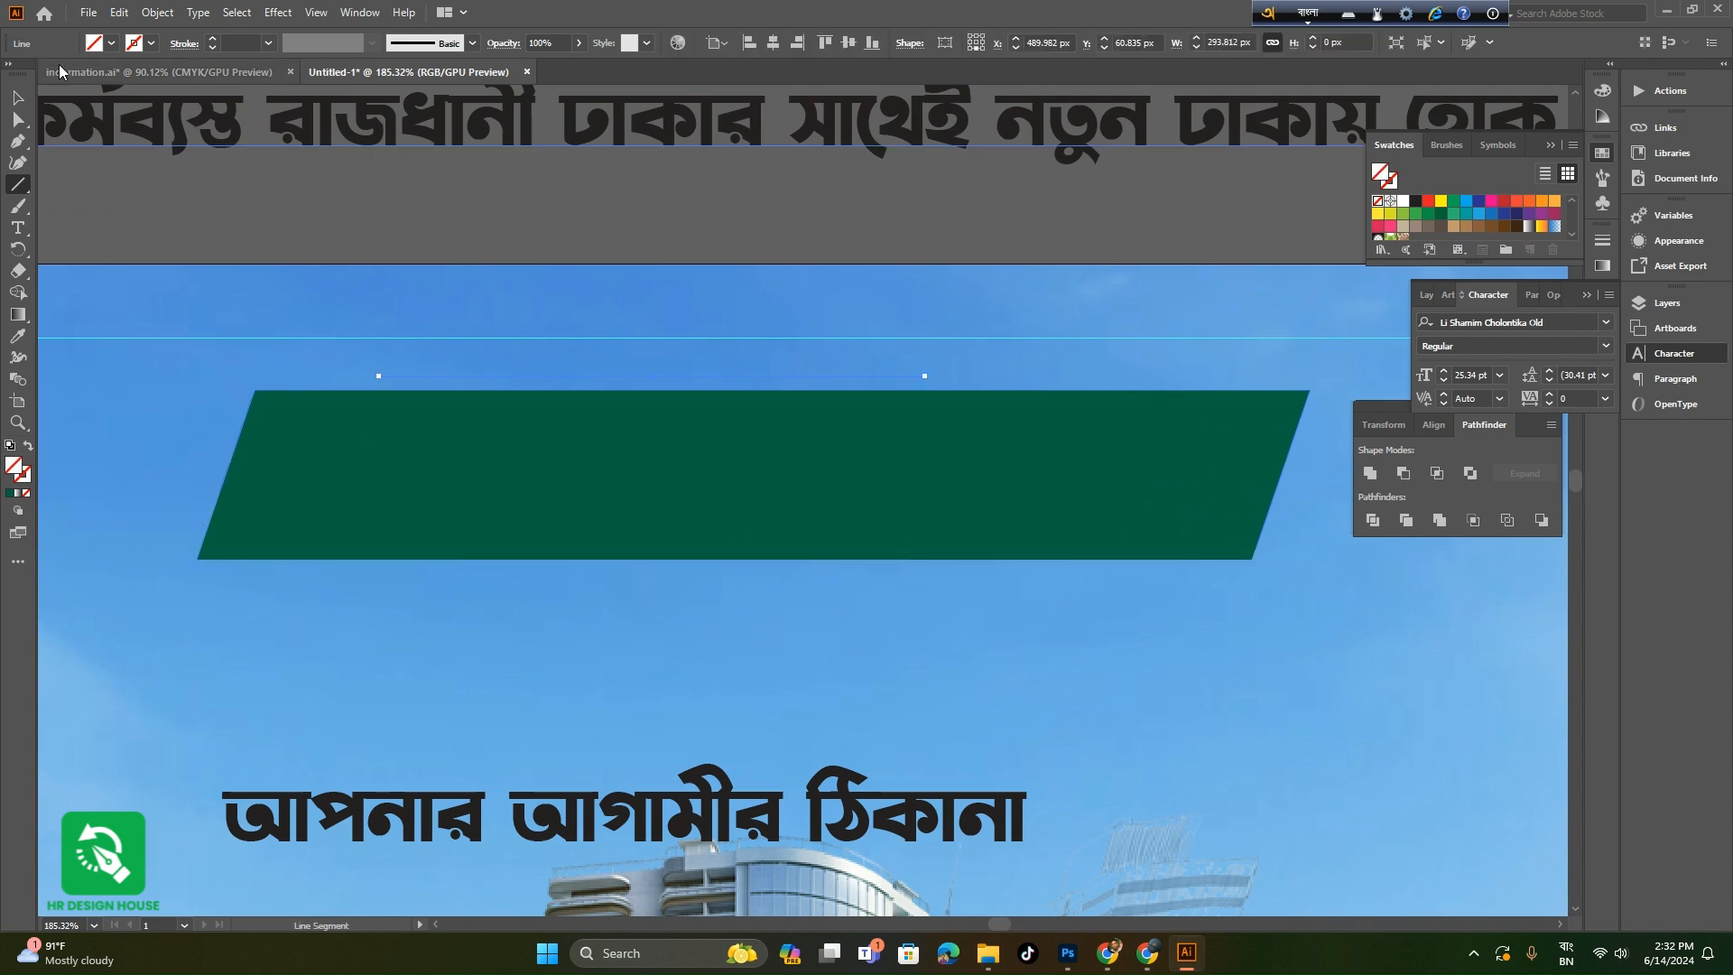
{"action": "key", "text": "v"}
{"action": "scroll", "coordinate": [249, 43], "scroll_direction": "up", "scroll_amount": 3}
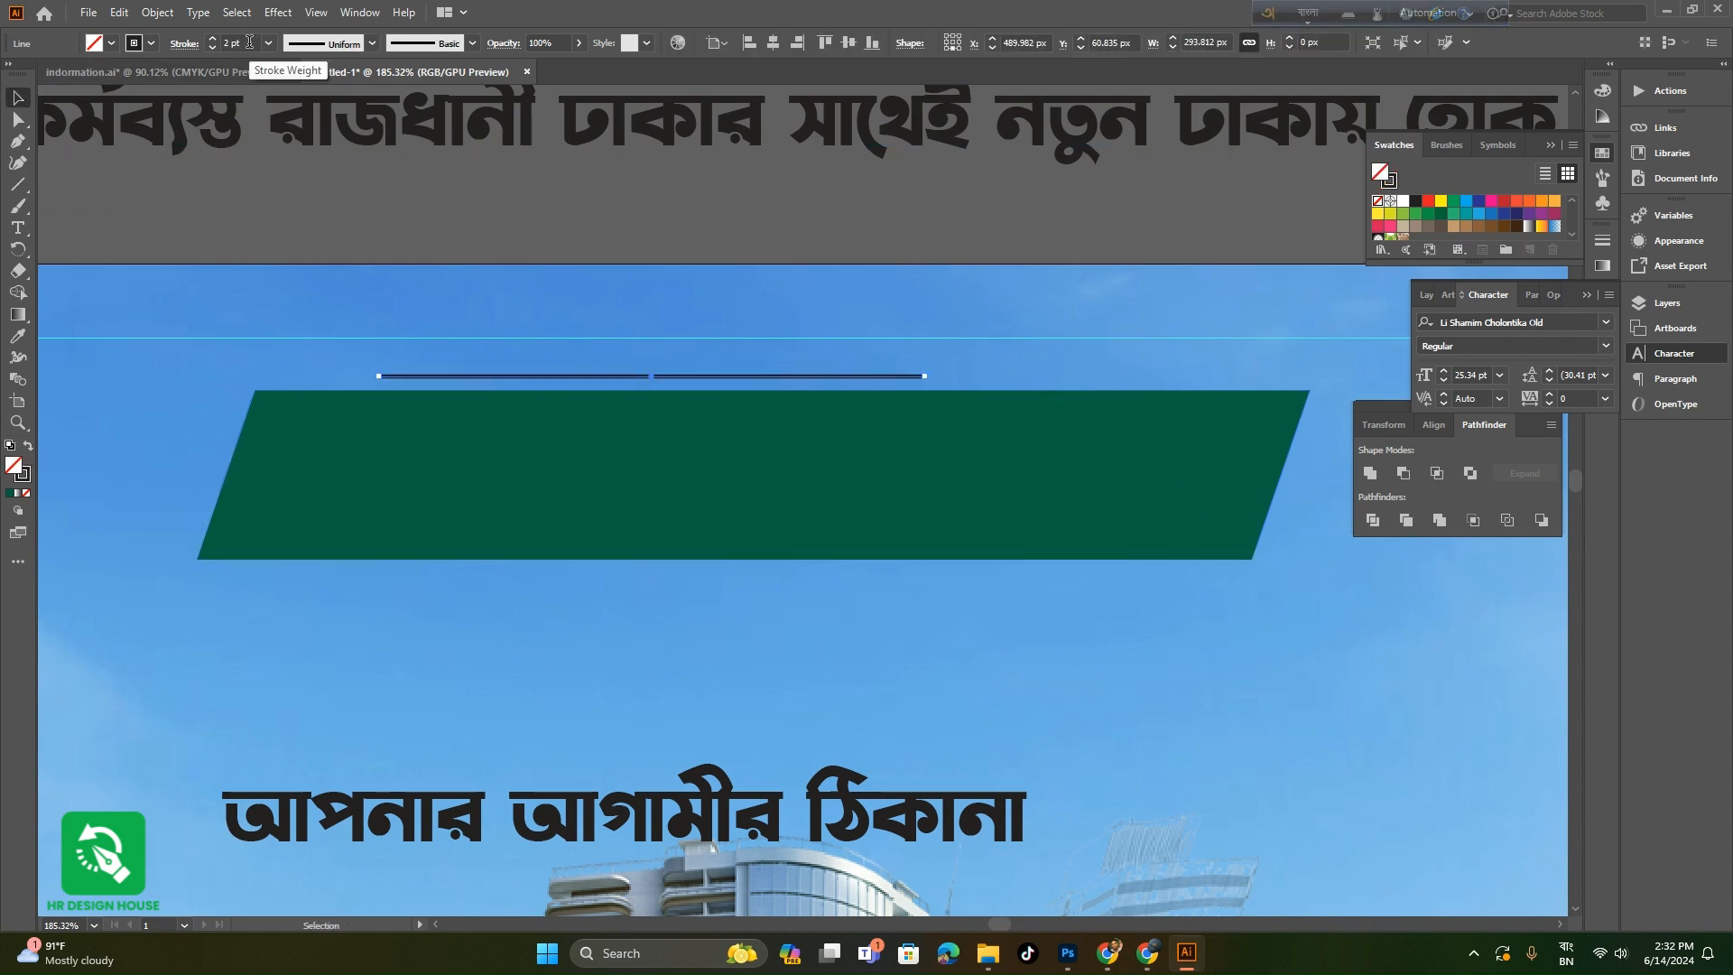
{"action": "scroll", "coordinate": [249, 43], "scroll_direction": "down", "scroll_amount": 1}
{"action": "left_click", "coordinate": [659, 358]}
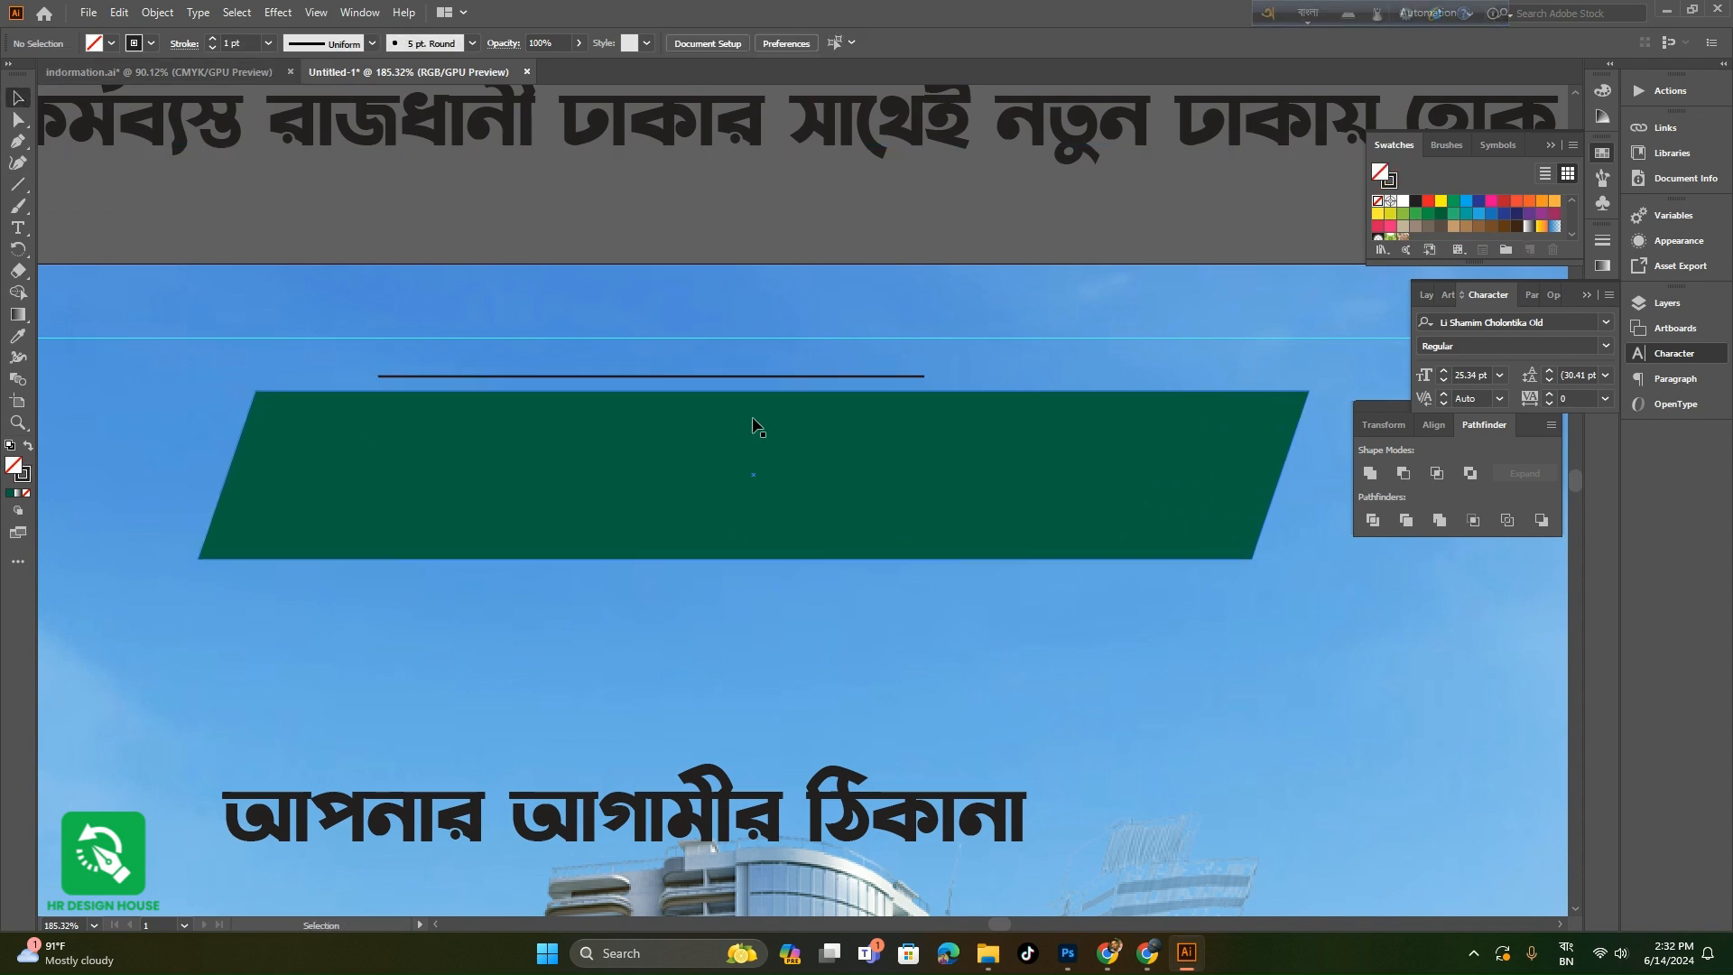
- Duplicate the thin line twice and place the copies staggered just below the green parallelogram
{"action": "mouse_move", "coordinate": [741, 377]}
{"action": "left_mouse_down"}
{"action": "mouse_move", "coordinate": [720, 521]}
{"action": "mouse_move", "coordinate": [639, 576]}
{"action": "mouse_move", "coordinate": [973, 606]}
{"action": "mouse_move", "coordinate": [984, 587]}
{"action": "left_mouse_up"}
{"action": "left_click", "coordinate": [985, 648]}
{"action": "scroll", "coordinate": [853, 652], "scroll_direction": "up", "scroll_amount": 1}
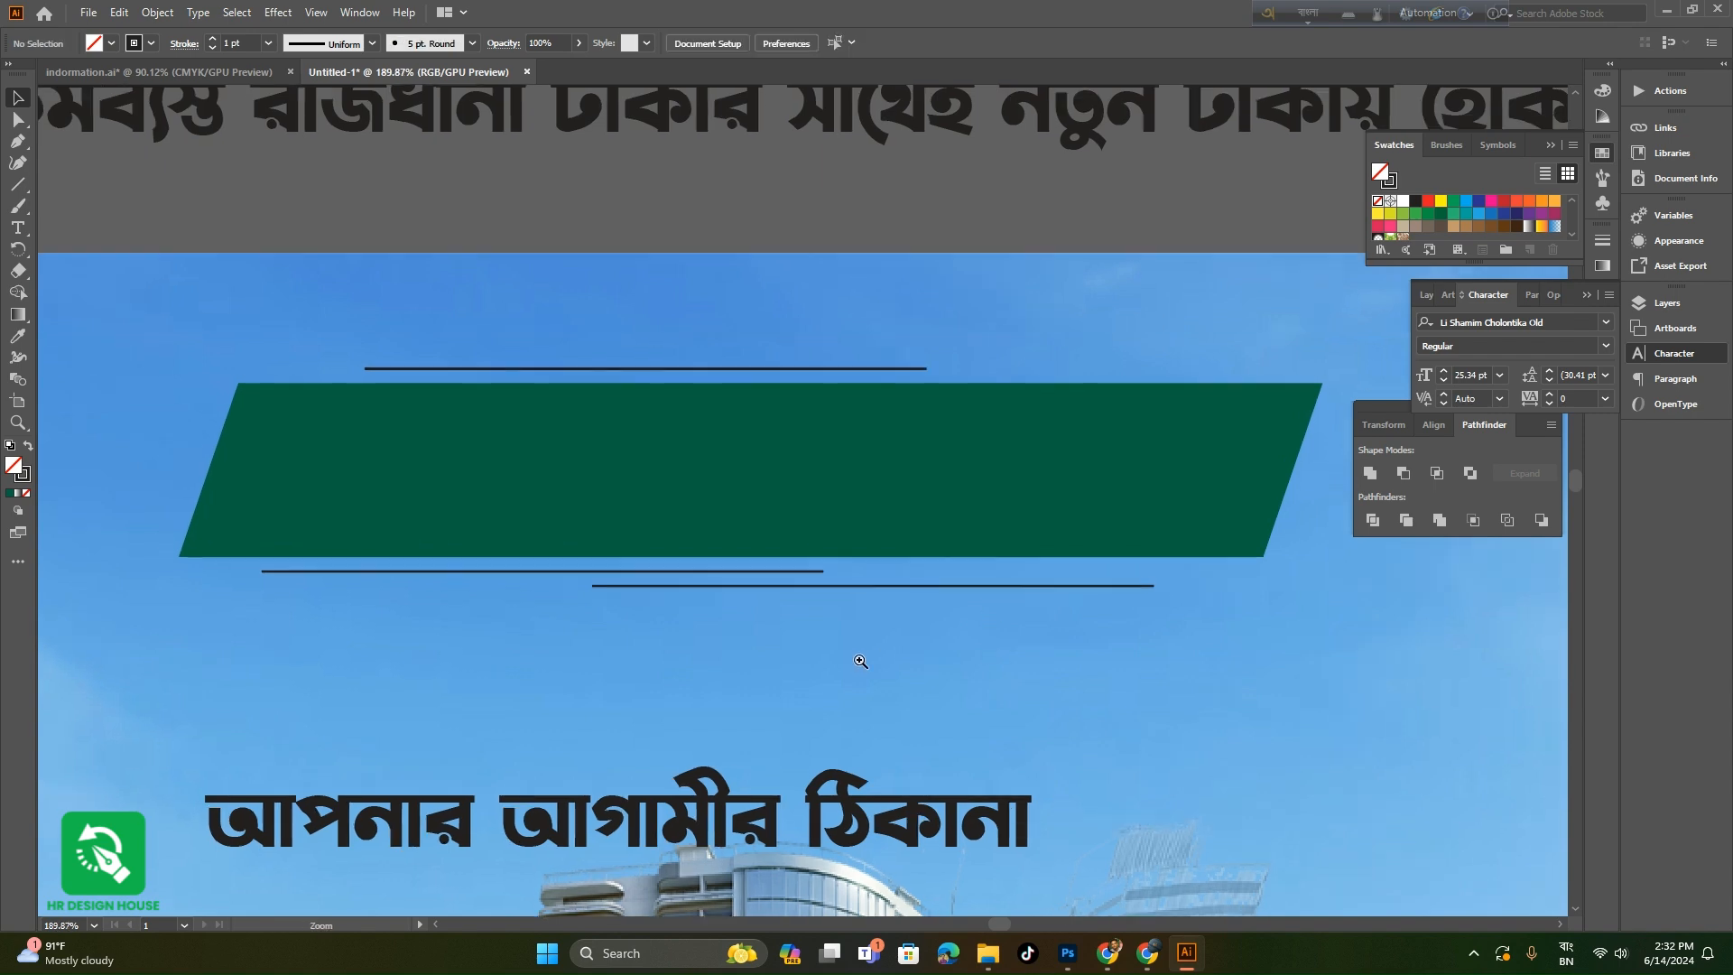
- Expand the fill and stroke of the three thin lines around the green parallelogram
{"action": "left_click_drag", "start_coordinate": [807, 592], "coordinate": [778, 560]}
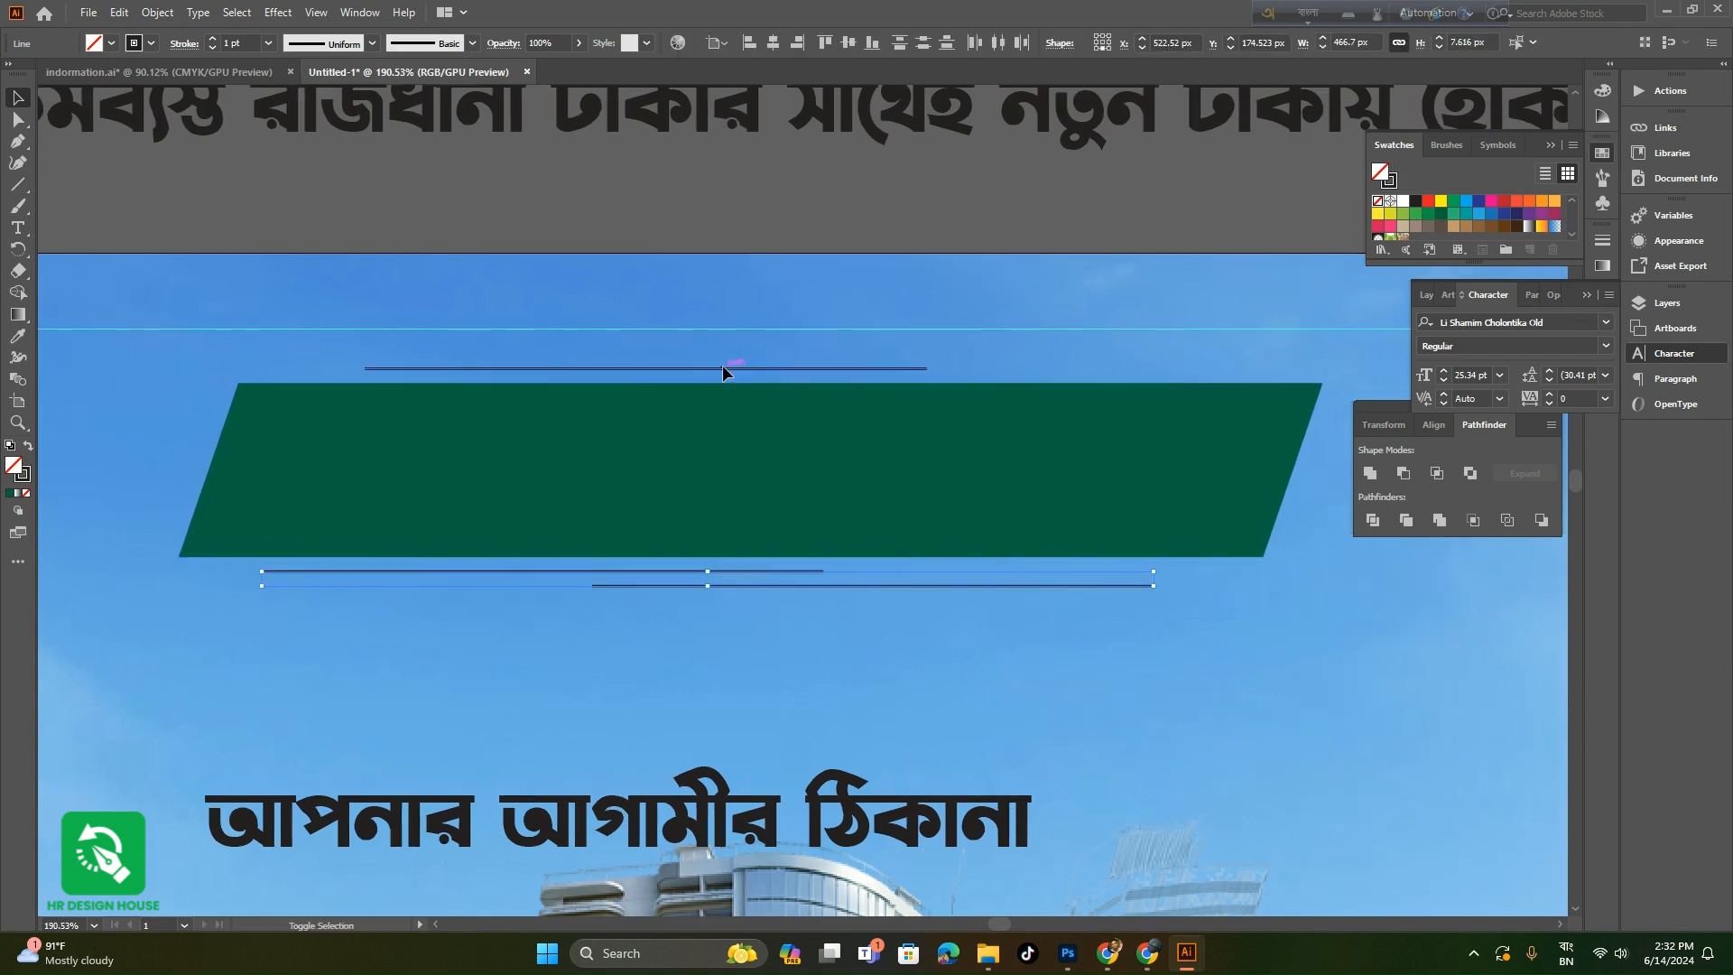
{"action": "left_click", "coordinate": [723, 367], "text": "shift"}
{"action": "left_click", "coordinate": [157, 13]}
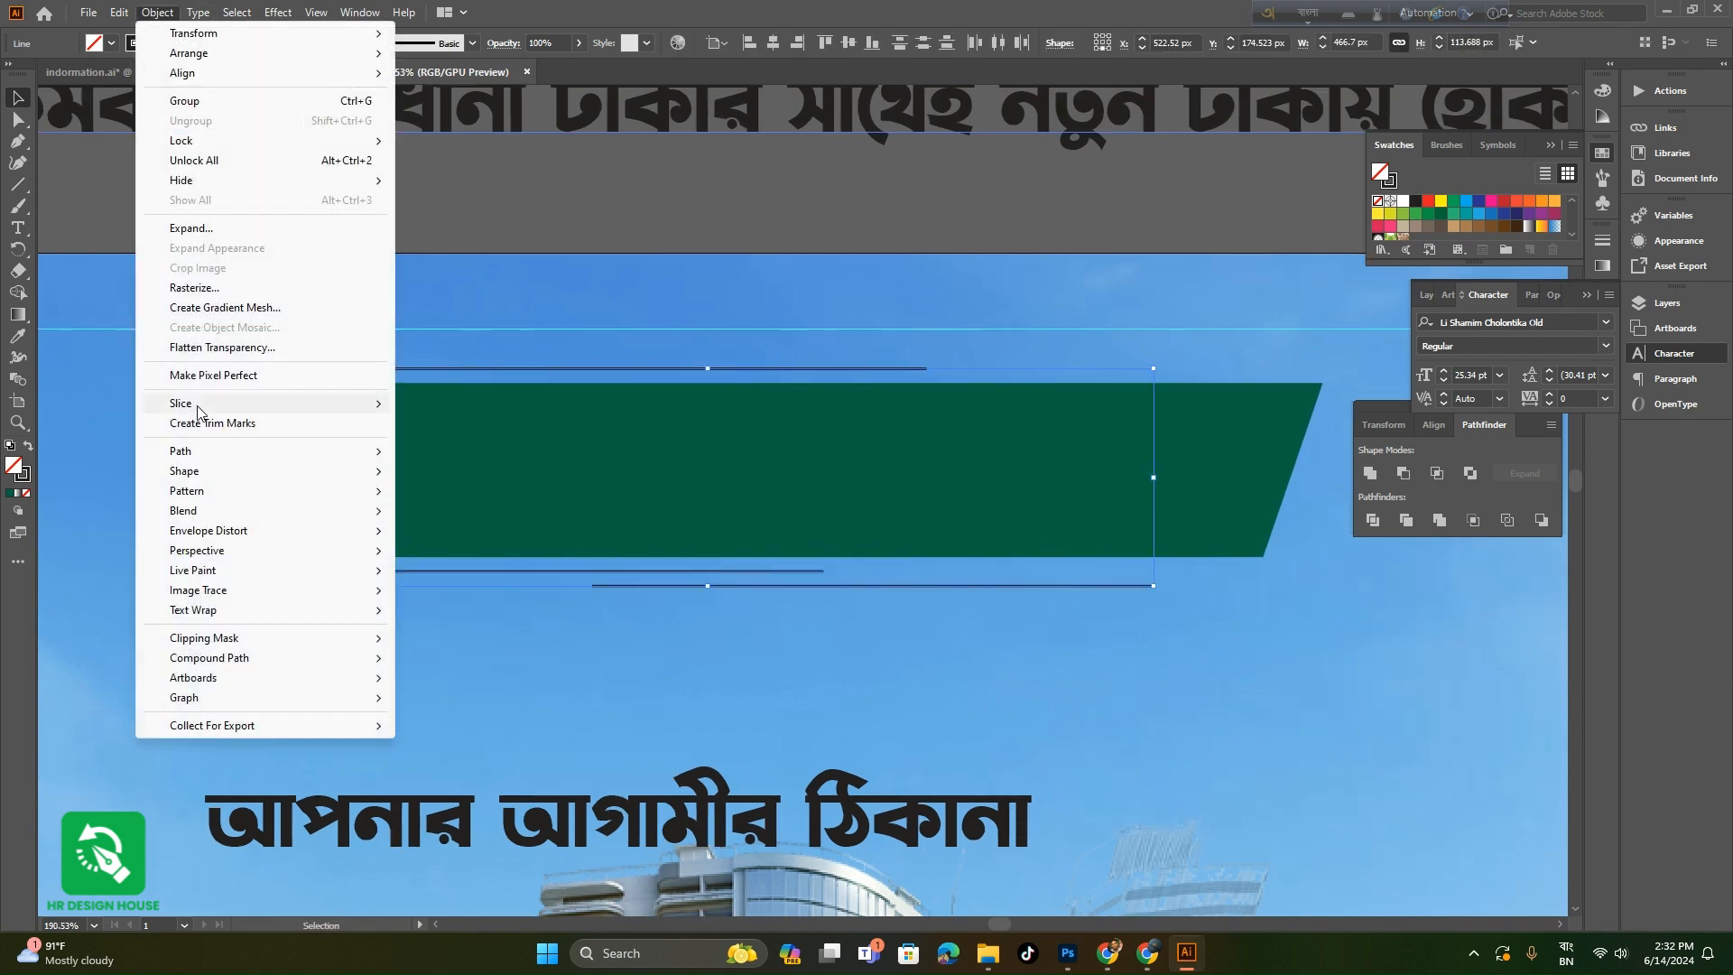
{"action": "left_click", "coordinate": [197, 229]}
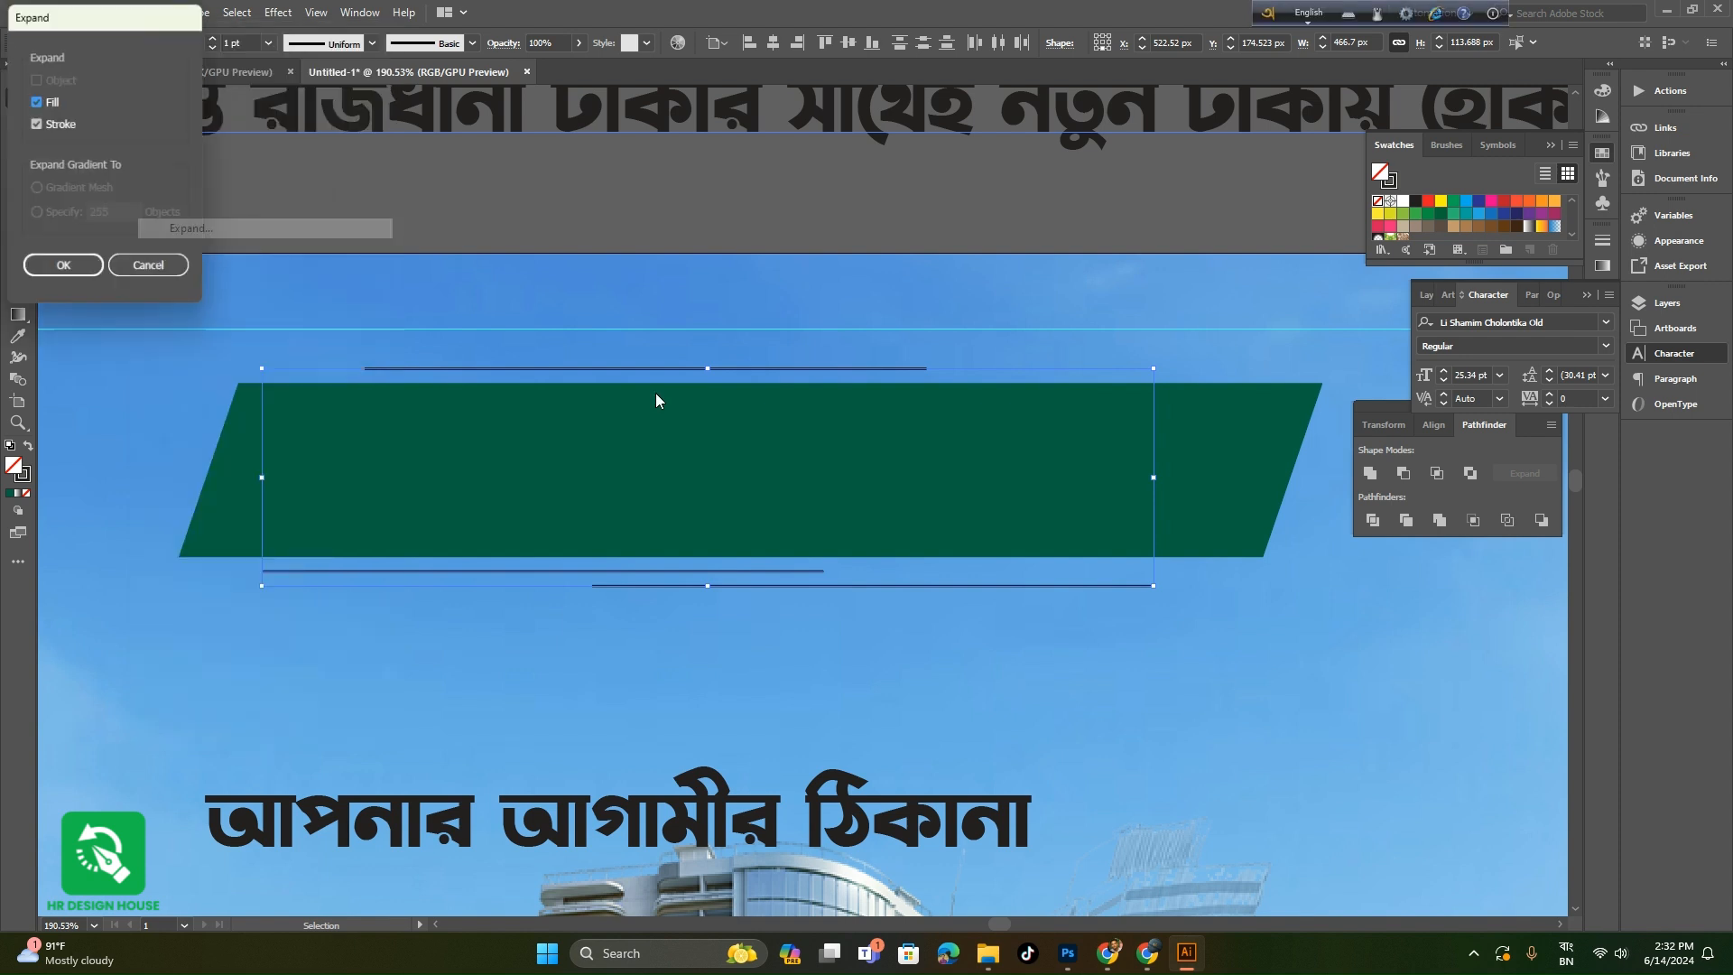
{"action": "left_click", "coordinate": [65, 270]}
- Apply the parallelogram's dark green to the three expanded lines with the Eyedropper
{"action": "left_click", "coordinate": [18, 337]}
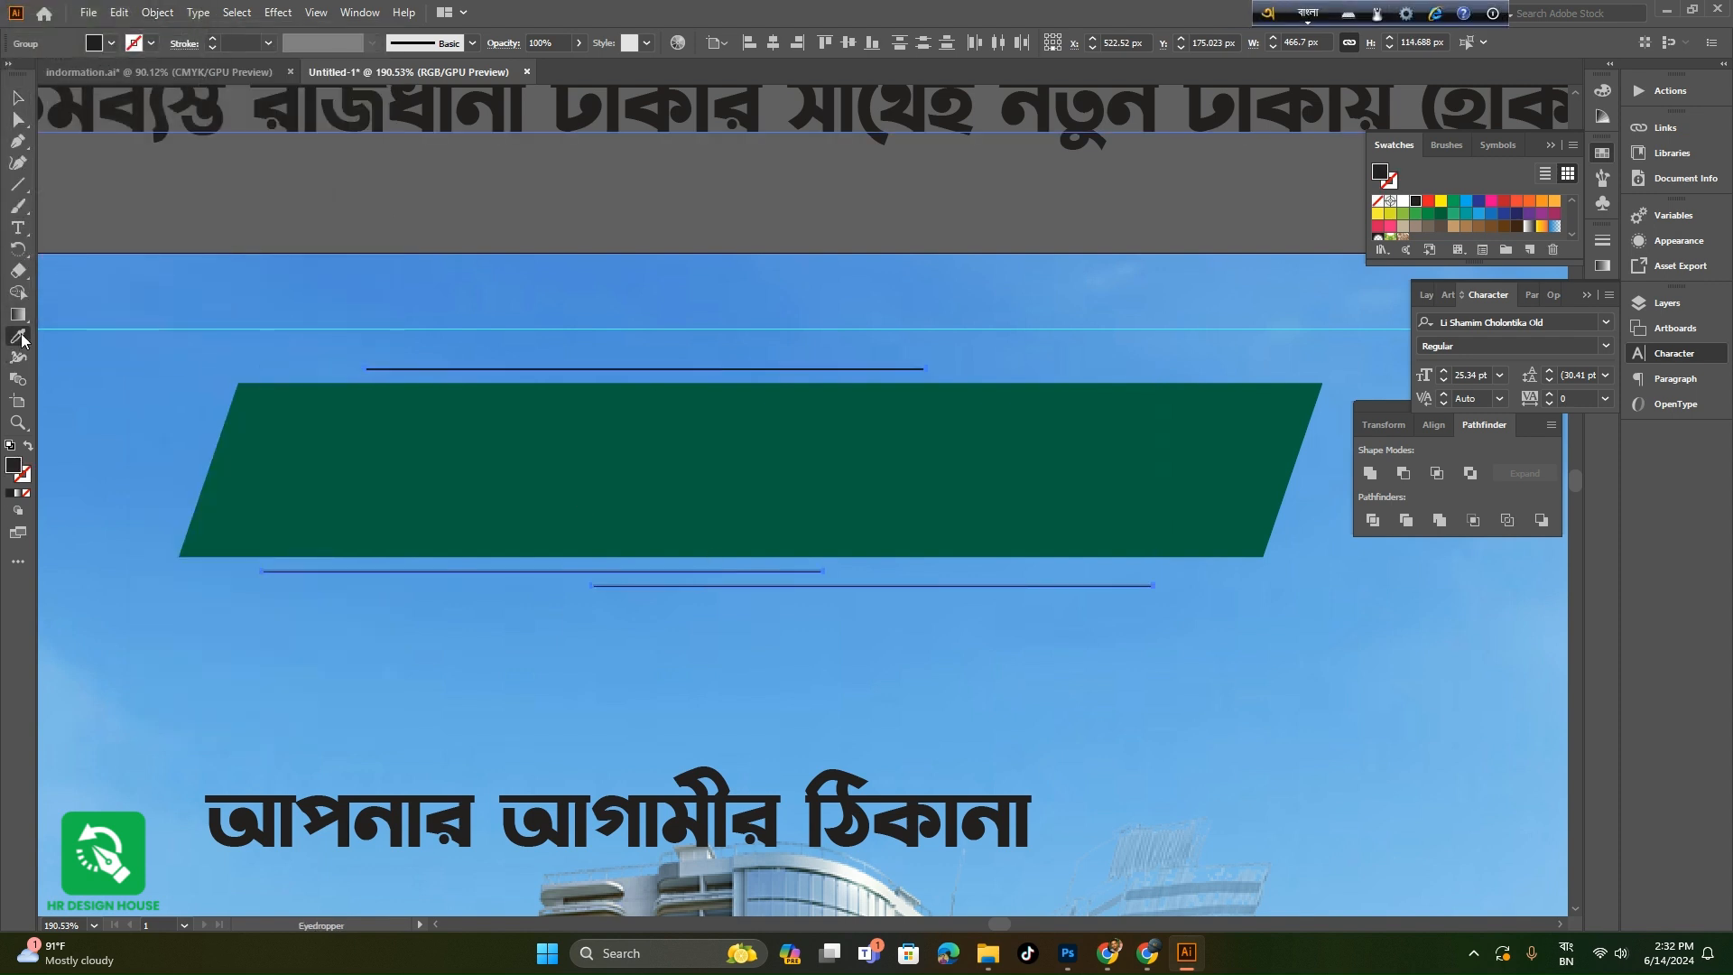
{"action": "left_click", "coordinate": [504, 469]}
{"action": "left_click", "coordinate": [18, 99]}
{"action": "left_click", "coordinate": [367, 326]}
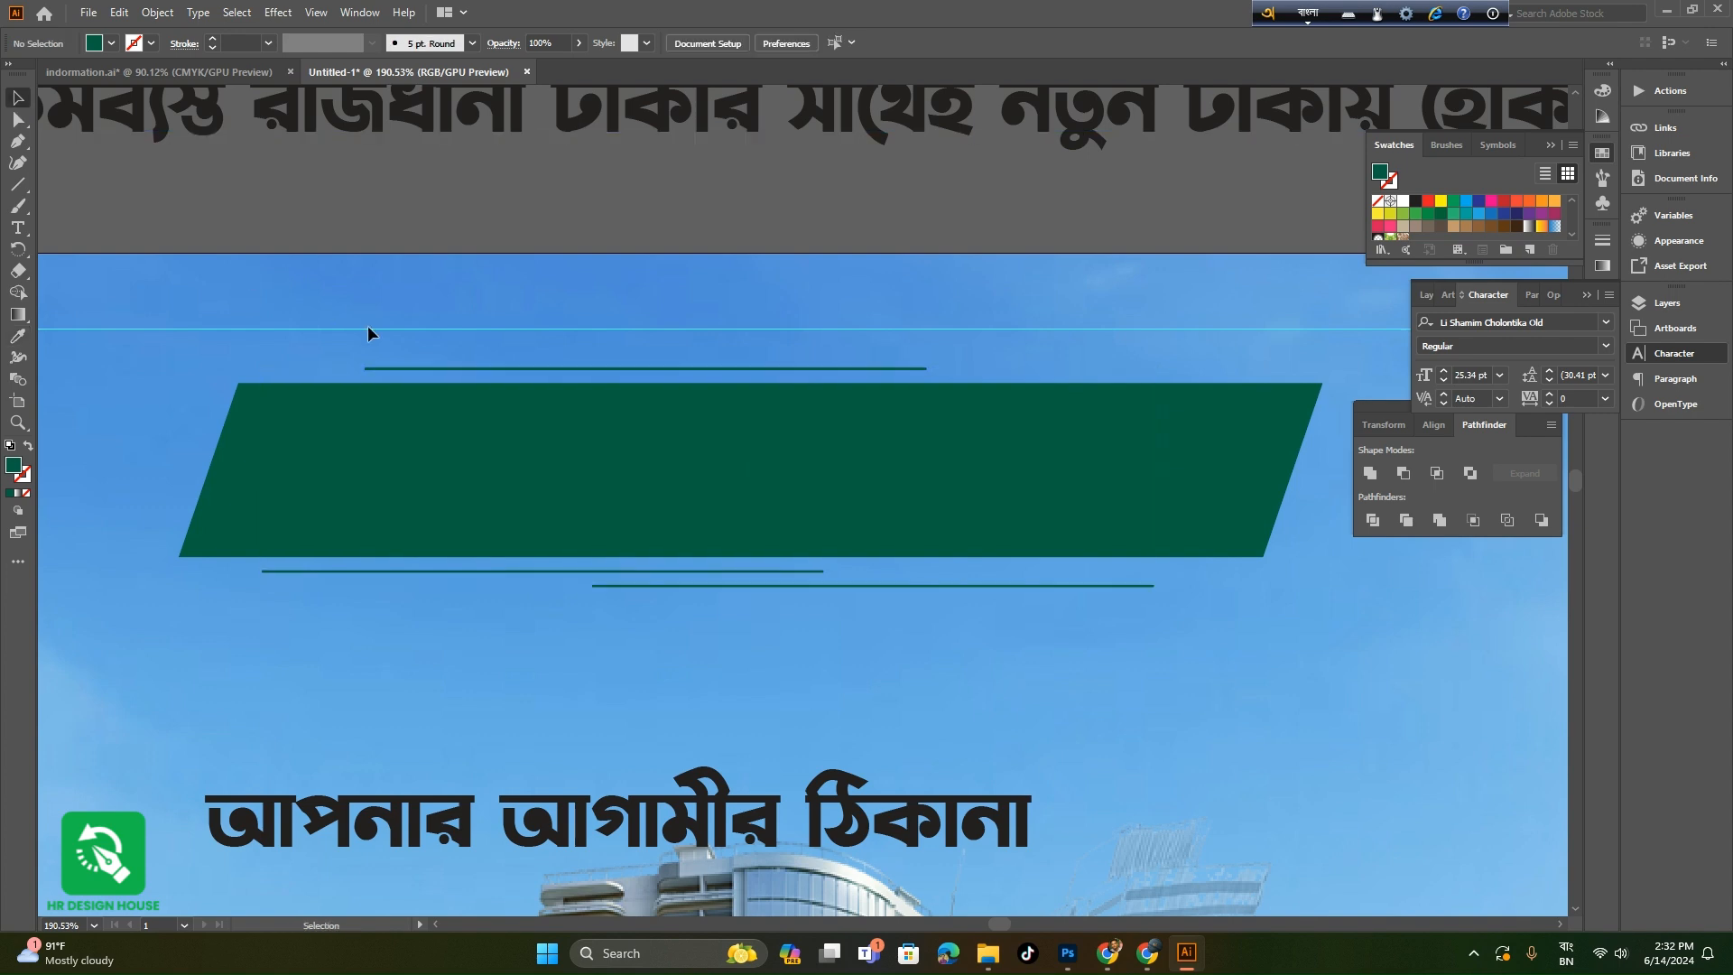
- Cut "নতুন ঢাকায় হোক" from the end of the upper Bengali sentence and paste it as a separate text object
{"action": "left_click_drag", "start_coordinate": [807, 584], "coordinate": [476, 565]}
{"action": "left_click_drag", "start_coordinate": [760, 551], "coordinate": [954, 619]}
{"action": "left_click", "coordinate": [822, 282]}
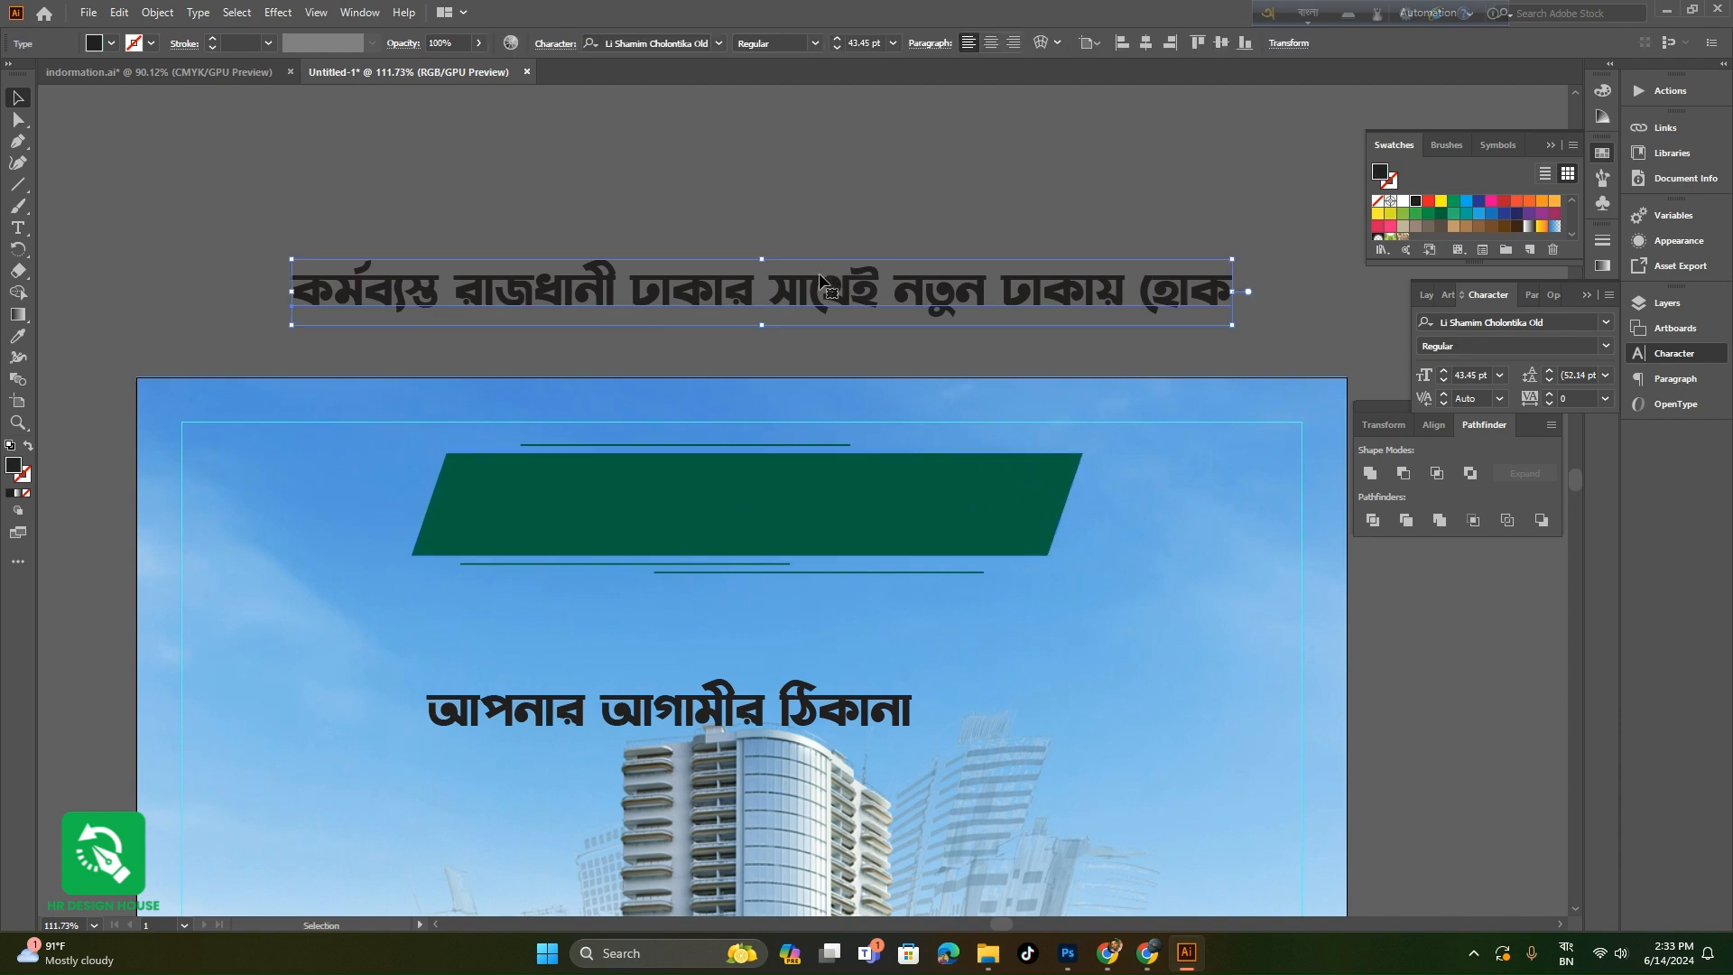
{"action": "left_click", "coordinate": [18, 227]}
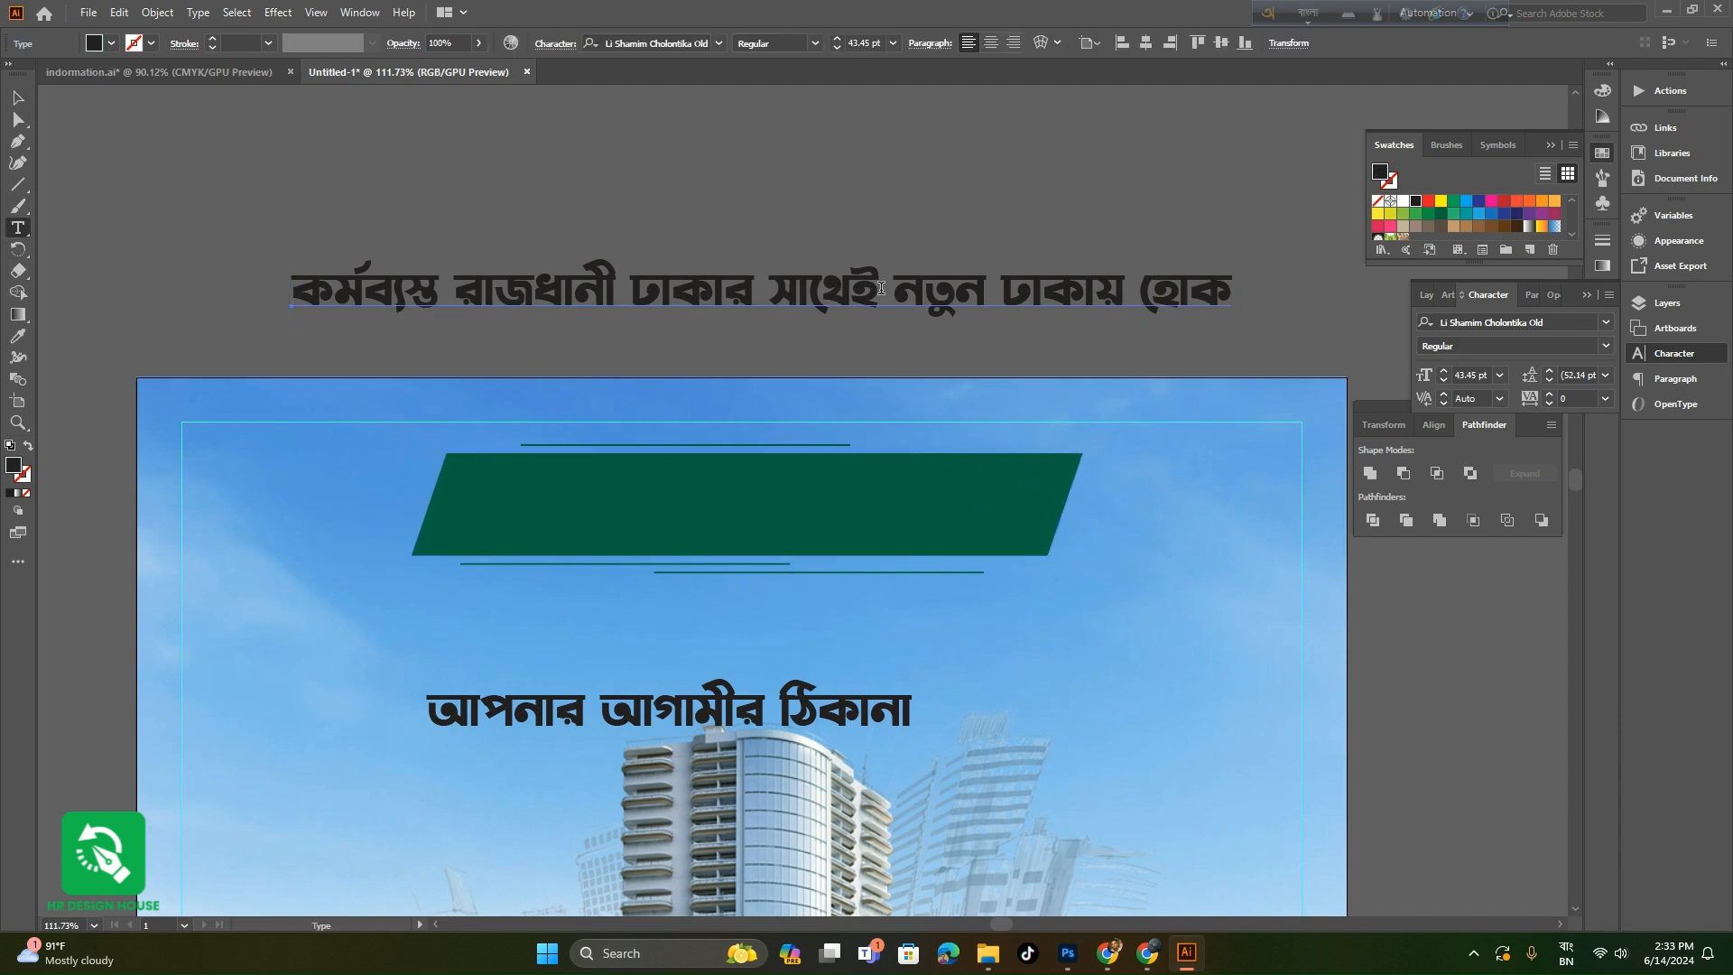
{"action": "left_click_drag", "start_coordinate": [898, 289], "coordinate": [1229, 290]}
{"action": "key", "text": "ctrl+c"}
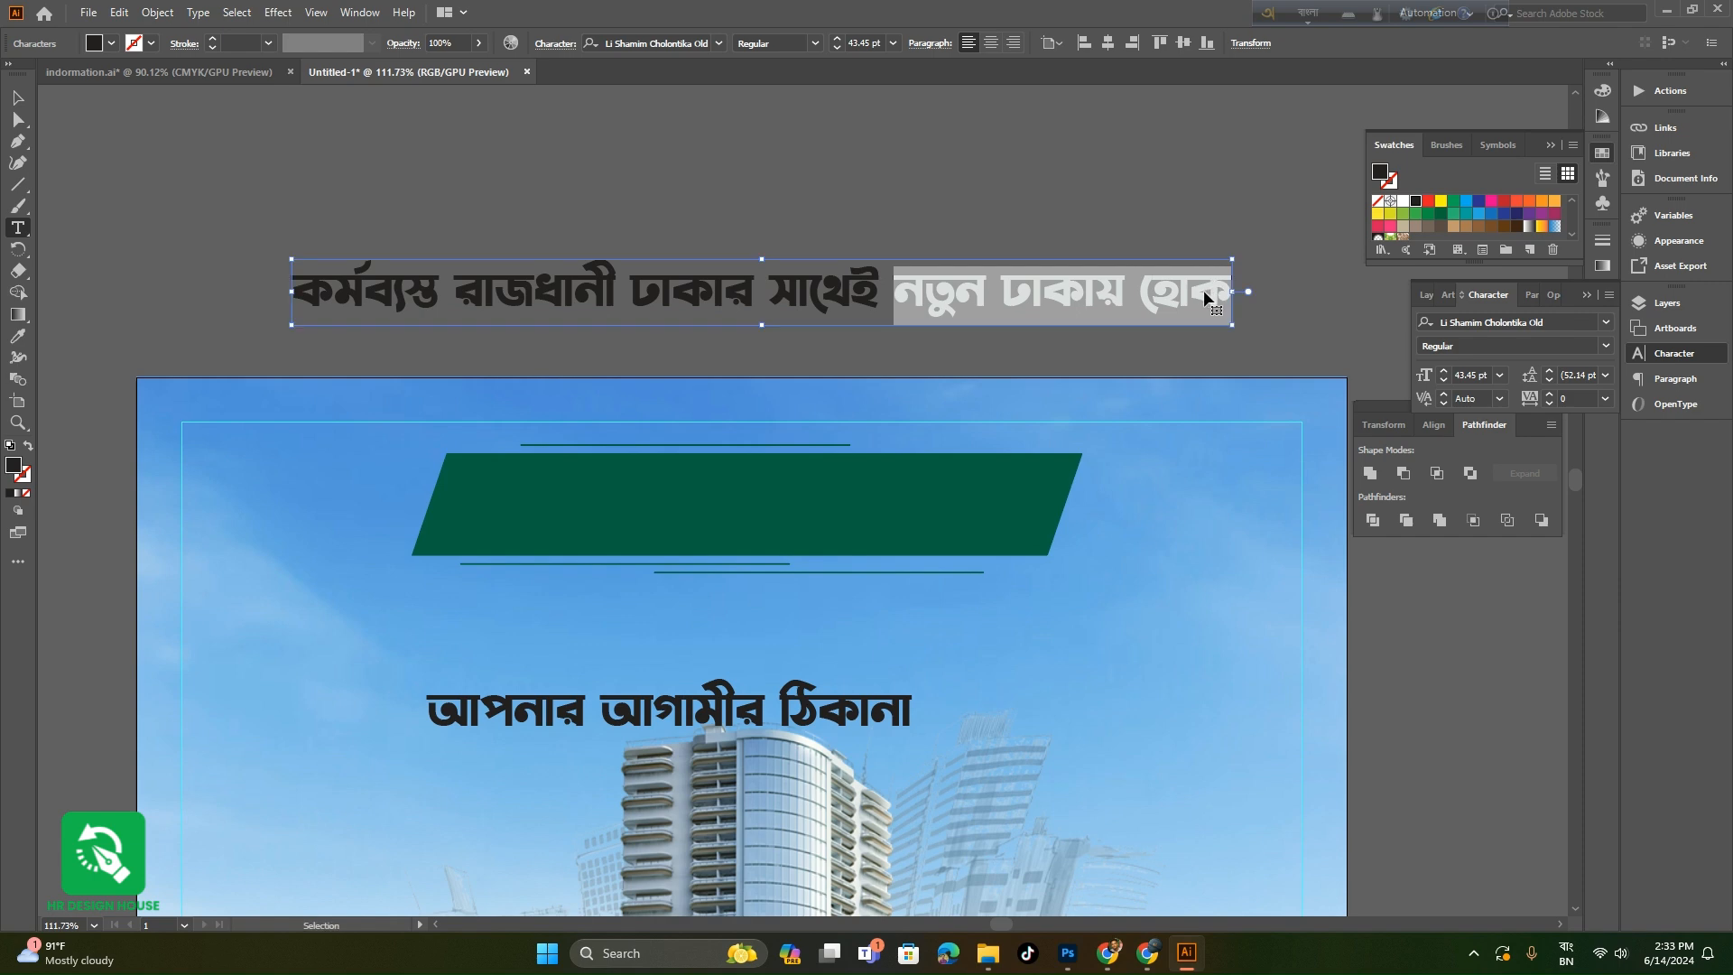
{"action": "key", "text": "BackSpace"}
{"action": "left_click", "coordinate": [812, 366]}
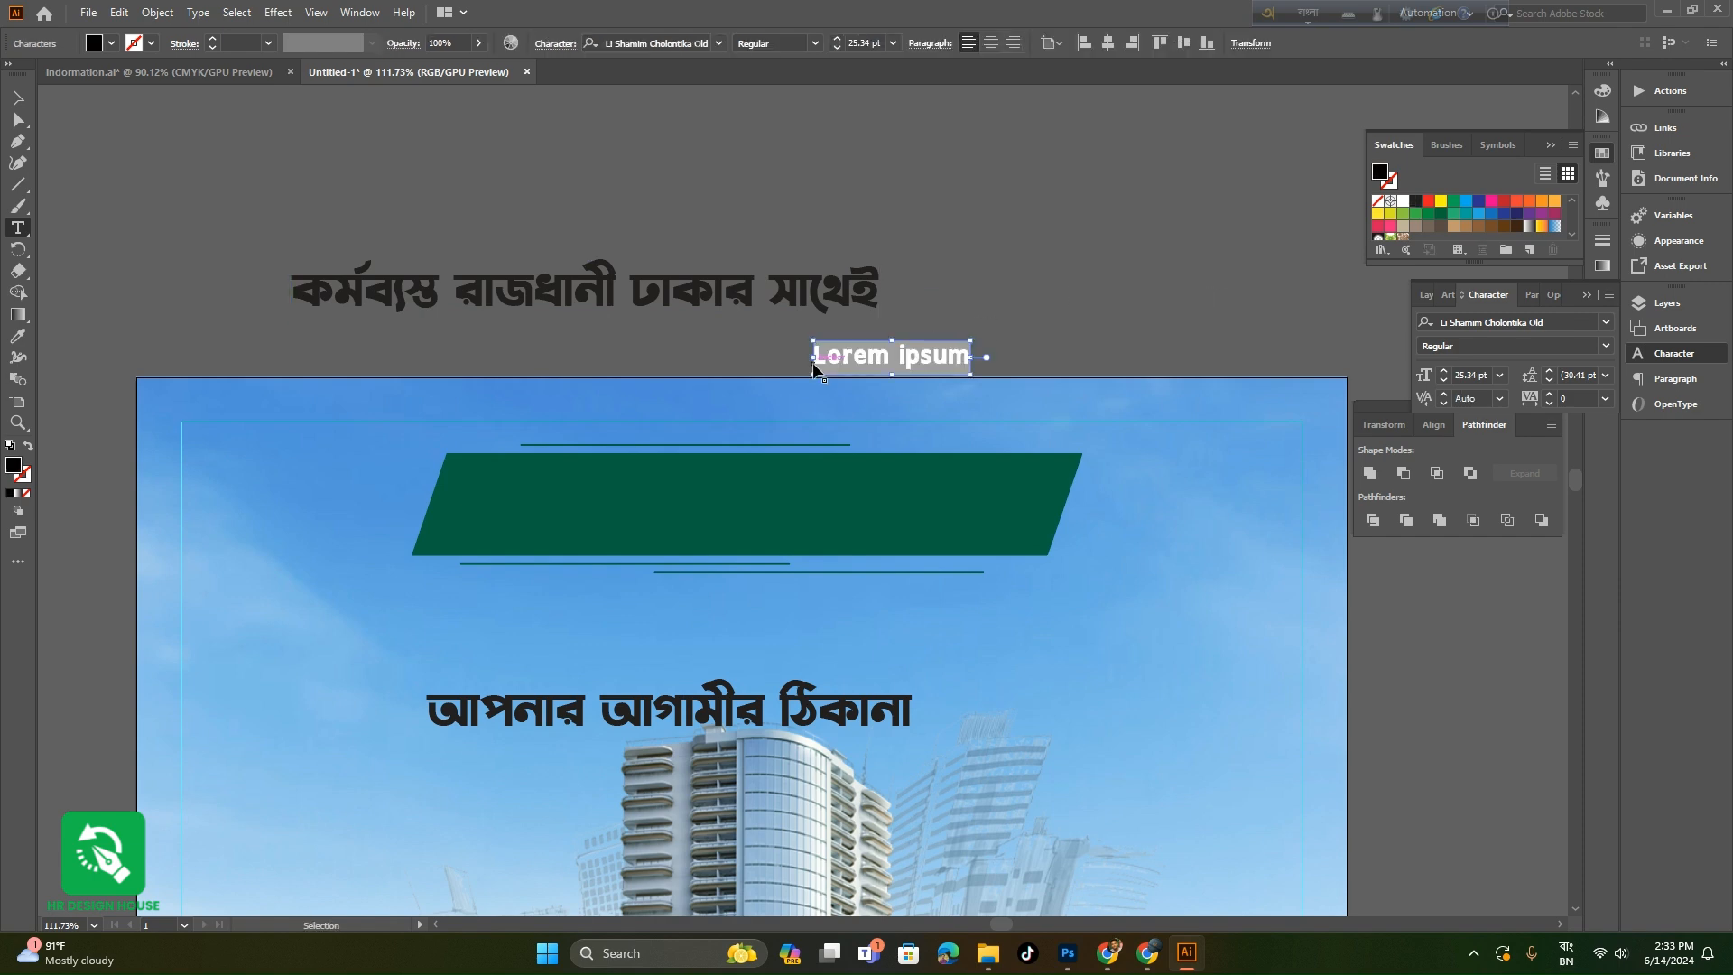
{"action": "key", "text": "ctrl+v"}
{"action": "left_click", "coordinate": [17, 96]}
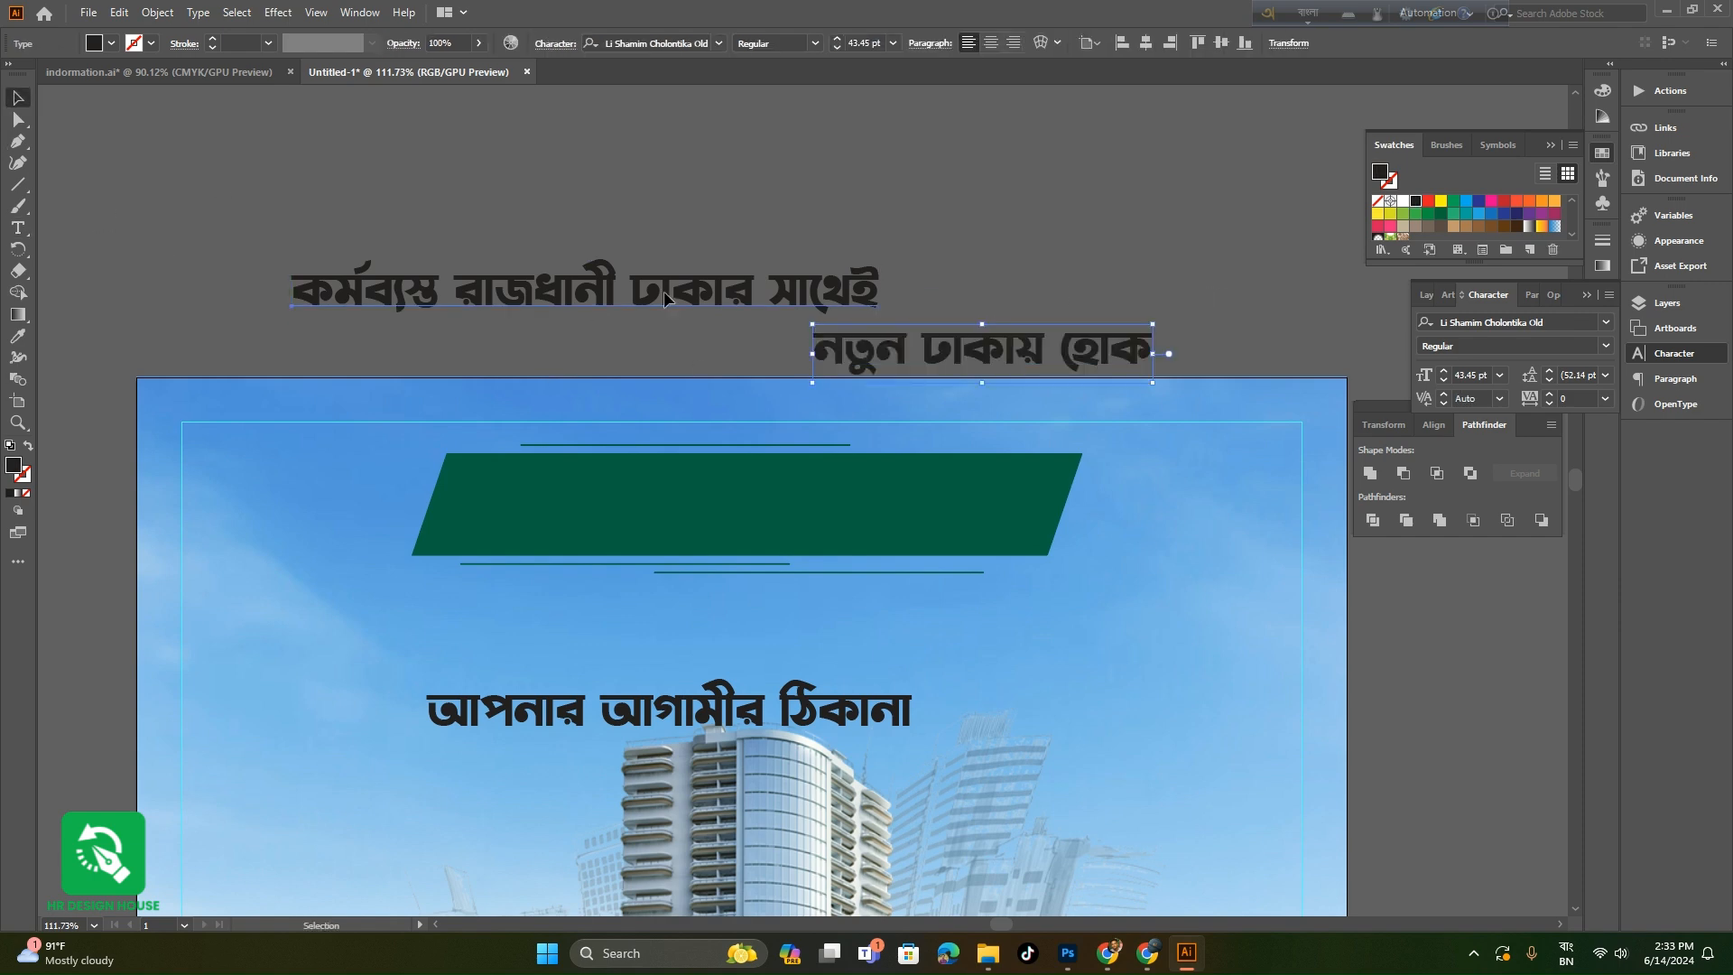
- Place "কর্মব্যস্ত রাজধানী ঢাকার সাথেই" on the upper part of the green parallelogram and bring it to the front
{"action": "left_click_drag", "start_coordinate": [663, 291], "coordinate": [832, 483]}
{"action": "right_click", "coordinate": [885, 472]}
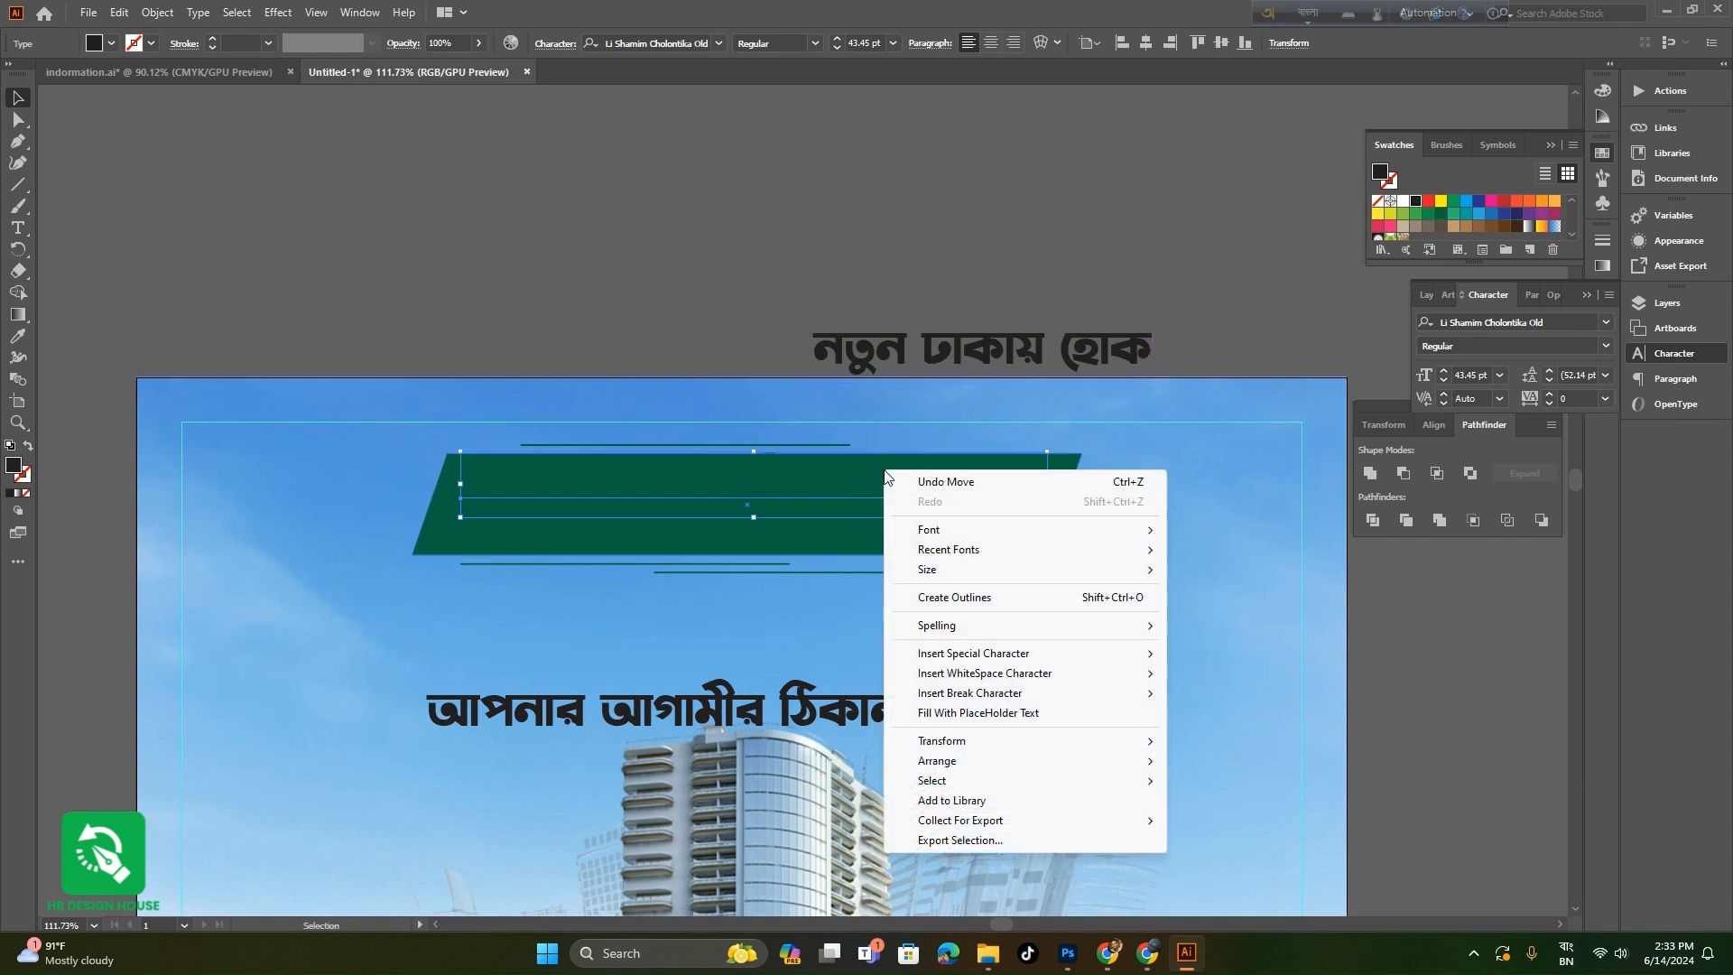
{"action": "mouse_move", "coordinate": [1011, 761]}
{"action": "left_click", "coordinate": [1197, 763]}
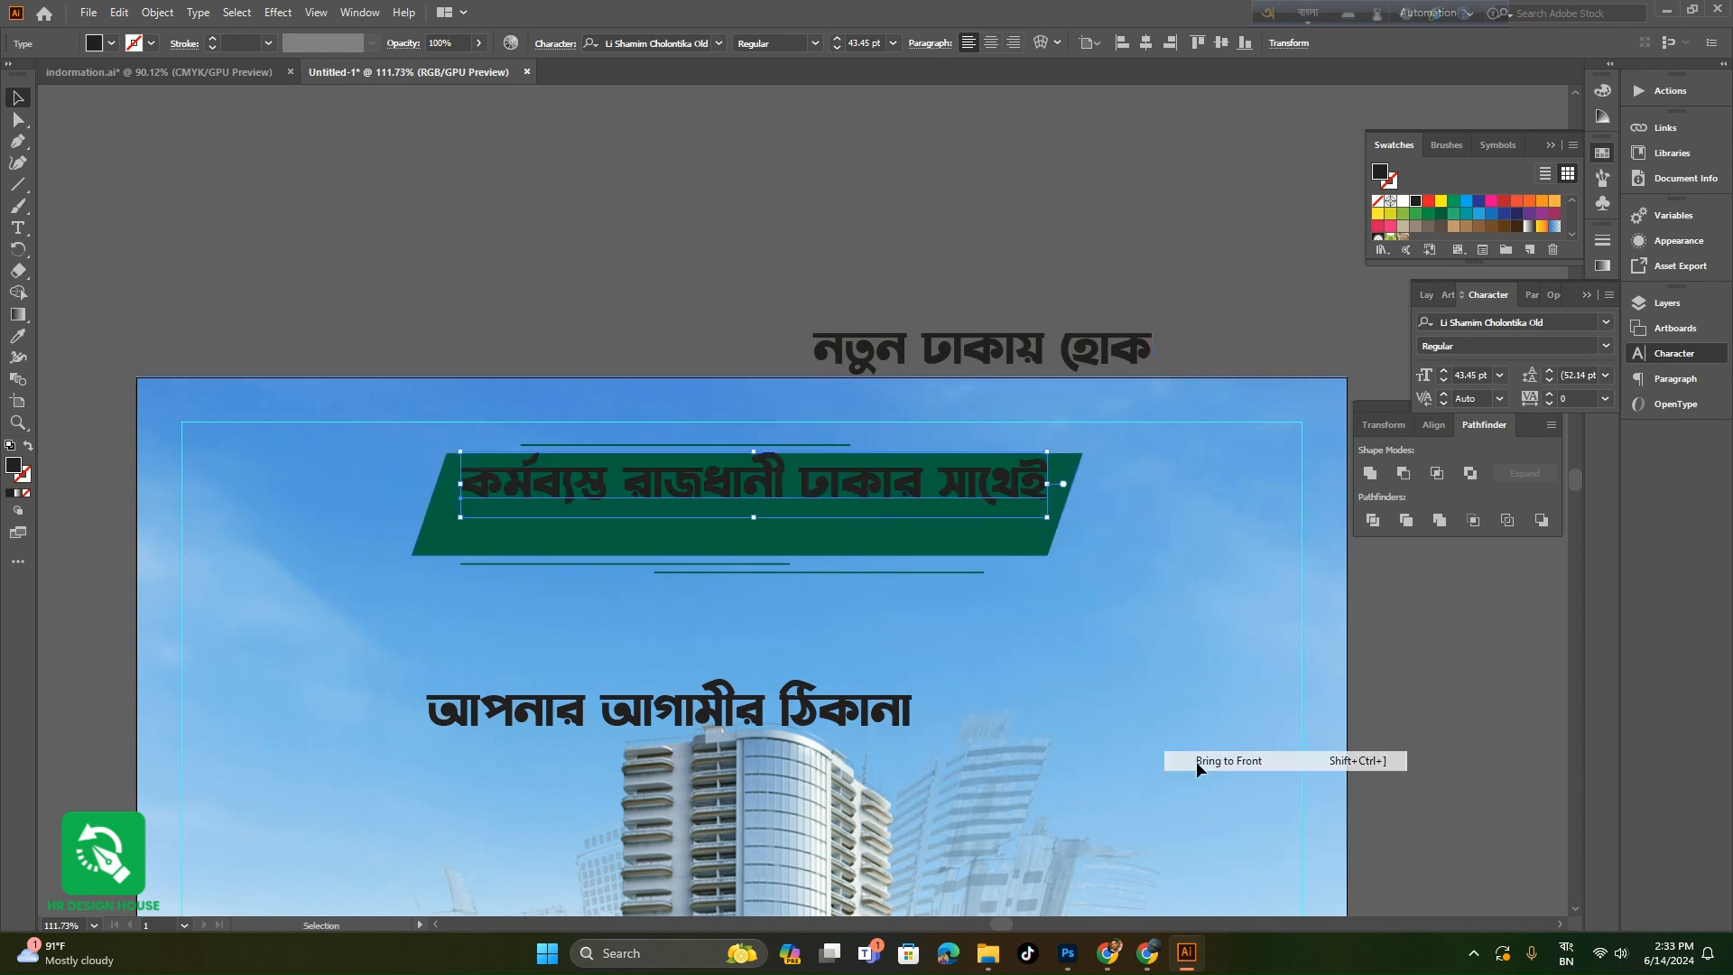
- Scale the first banner text line down to about 32 pt and fill it white
{"action": "left_click_drag", "start_coordinate": [1047, 484], "coordinate": [901, 496]}
{"action": "left_click", "coordinate": [110, 43]}
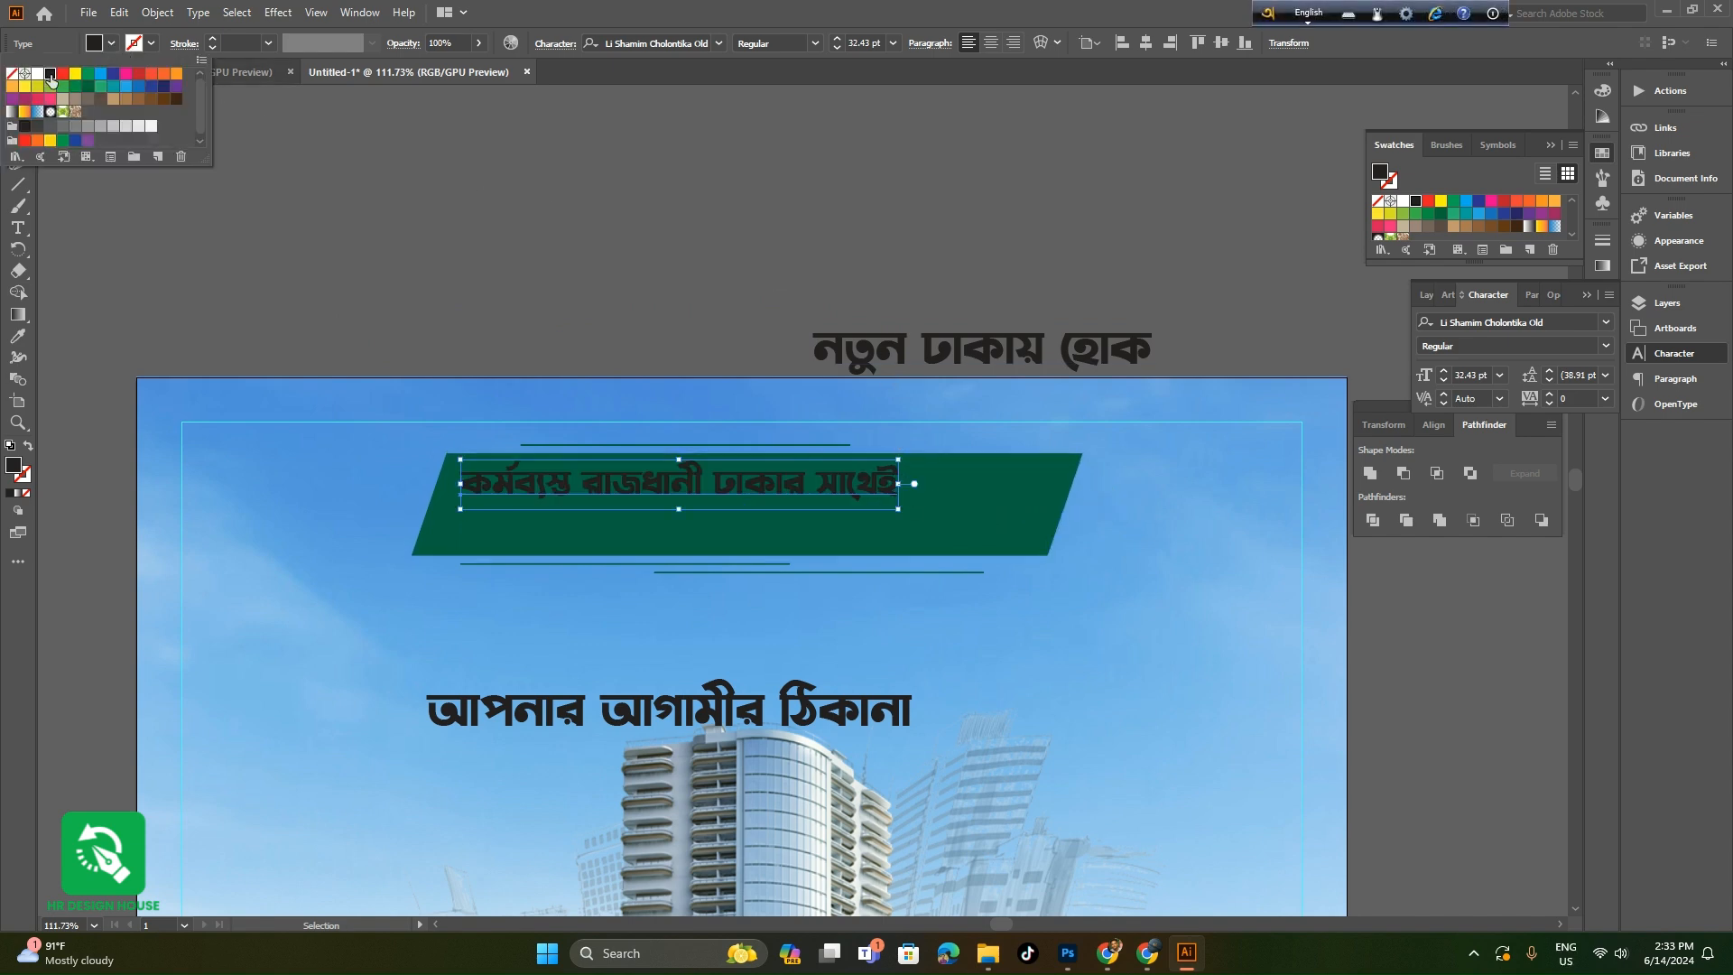
{"action": "left_click", "coordinate": [37, 74]}
{"action": "left_click", "coordinate": [561, 270]}
- Place "নতুন ঢাকায় হোক" over the parallelogram's lower right part and bring it to the front
{"action": "scroll", "coordinate": [770, 497], "scroll_direction": "up", "scroll_amount": 1}
{"action": "left_click_drag", "start_coordinate": [1006, 332], "coordinate": [1070, 527]}
{"action": "right_click", "coordinate": [1069, 527]}
{"action": "left_click", "coordinate": [991, 533]}
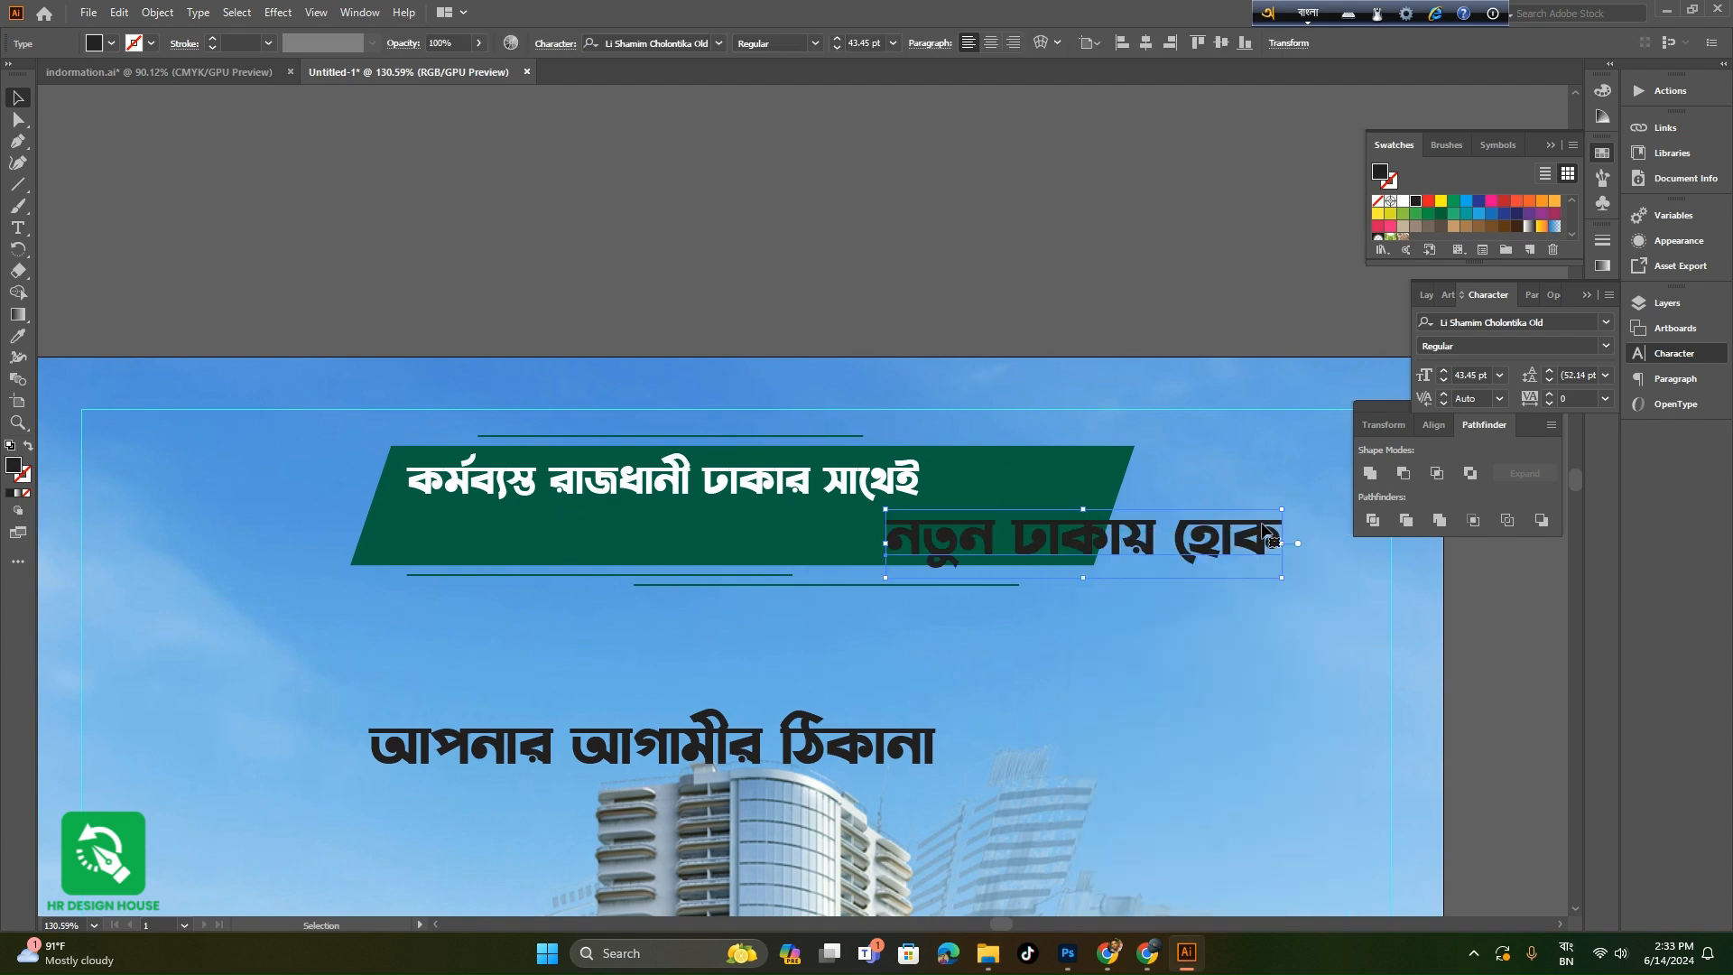
- Scale the second banner text line down to about 33 pt and fill it white
{"action": "left_click_drag", "start_coordinate": [1286, 545], "coordinate": [1048, 553]}
{"action": "left_click", "coordinate": [111, 43]}
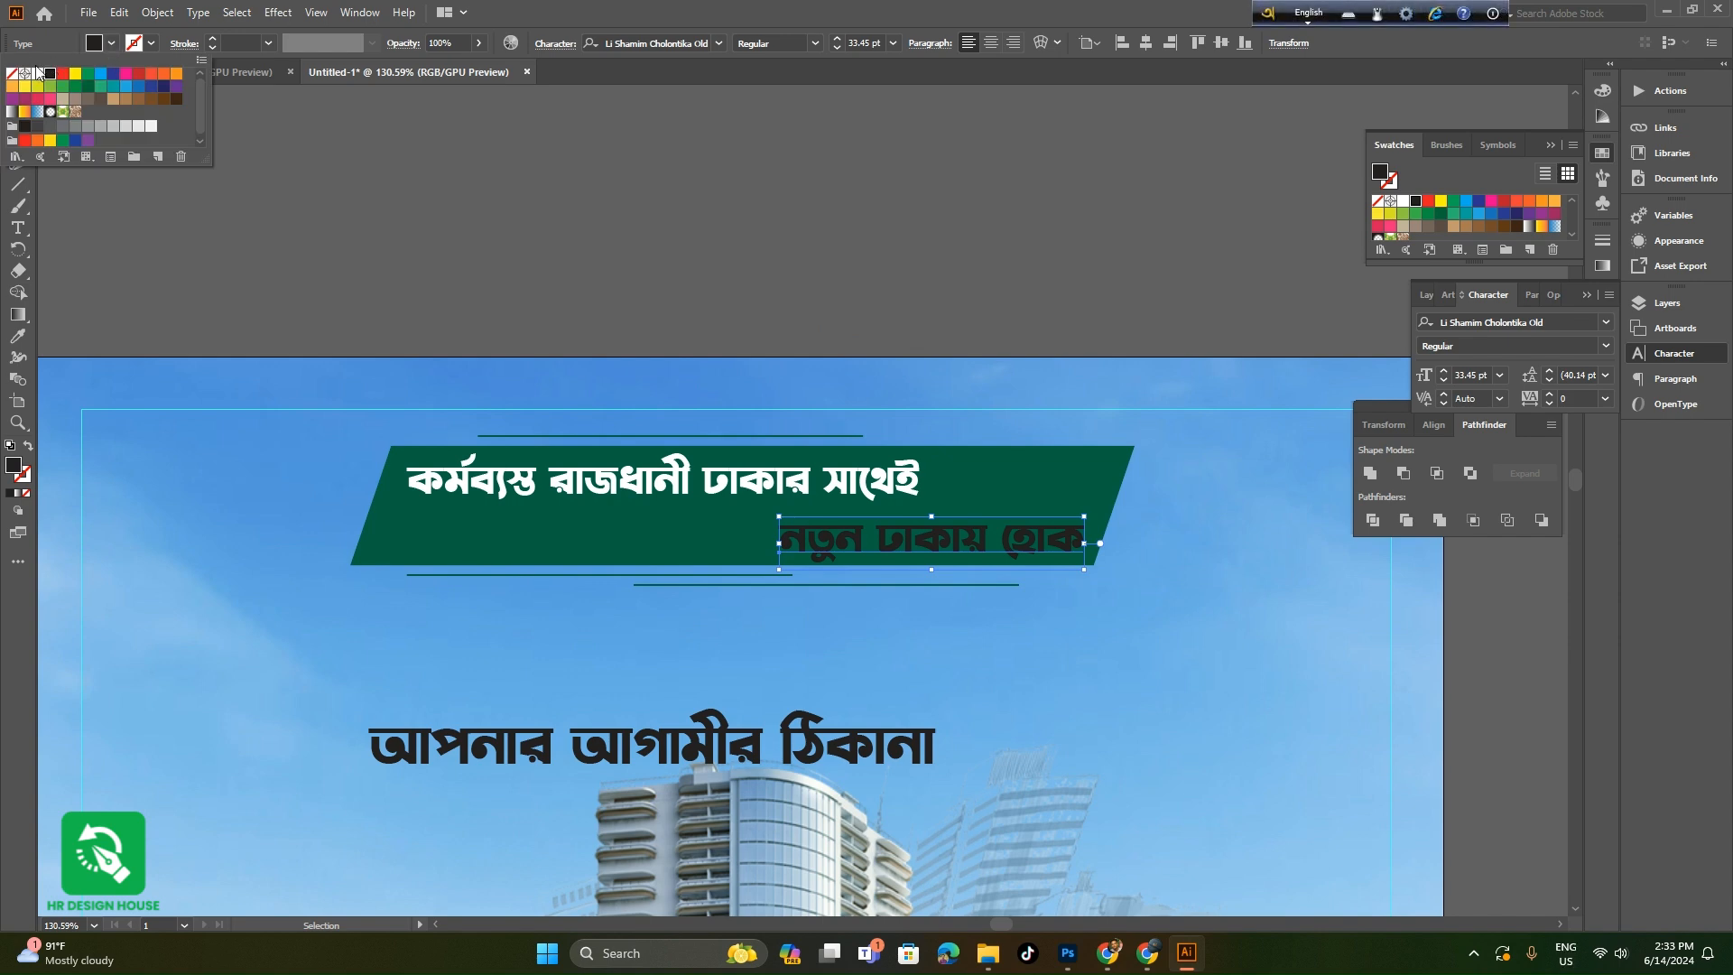
{"action": "left_click", "coordinate": [37, 74]}
{"action": "left_click", "coordinate": [643, 275]}
- Nudge the first white text line slightly right and the second slightly left, away from the parallelogram's slanted ends
{"action": "left_click", "coordinate": [987, 343]}
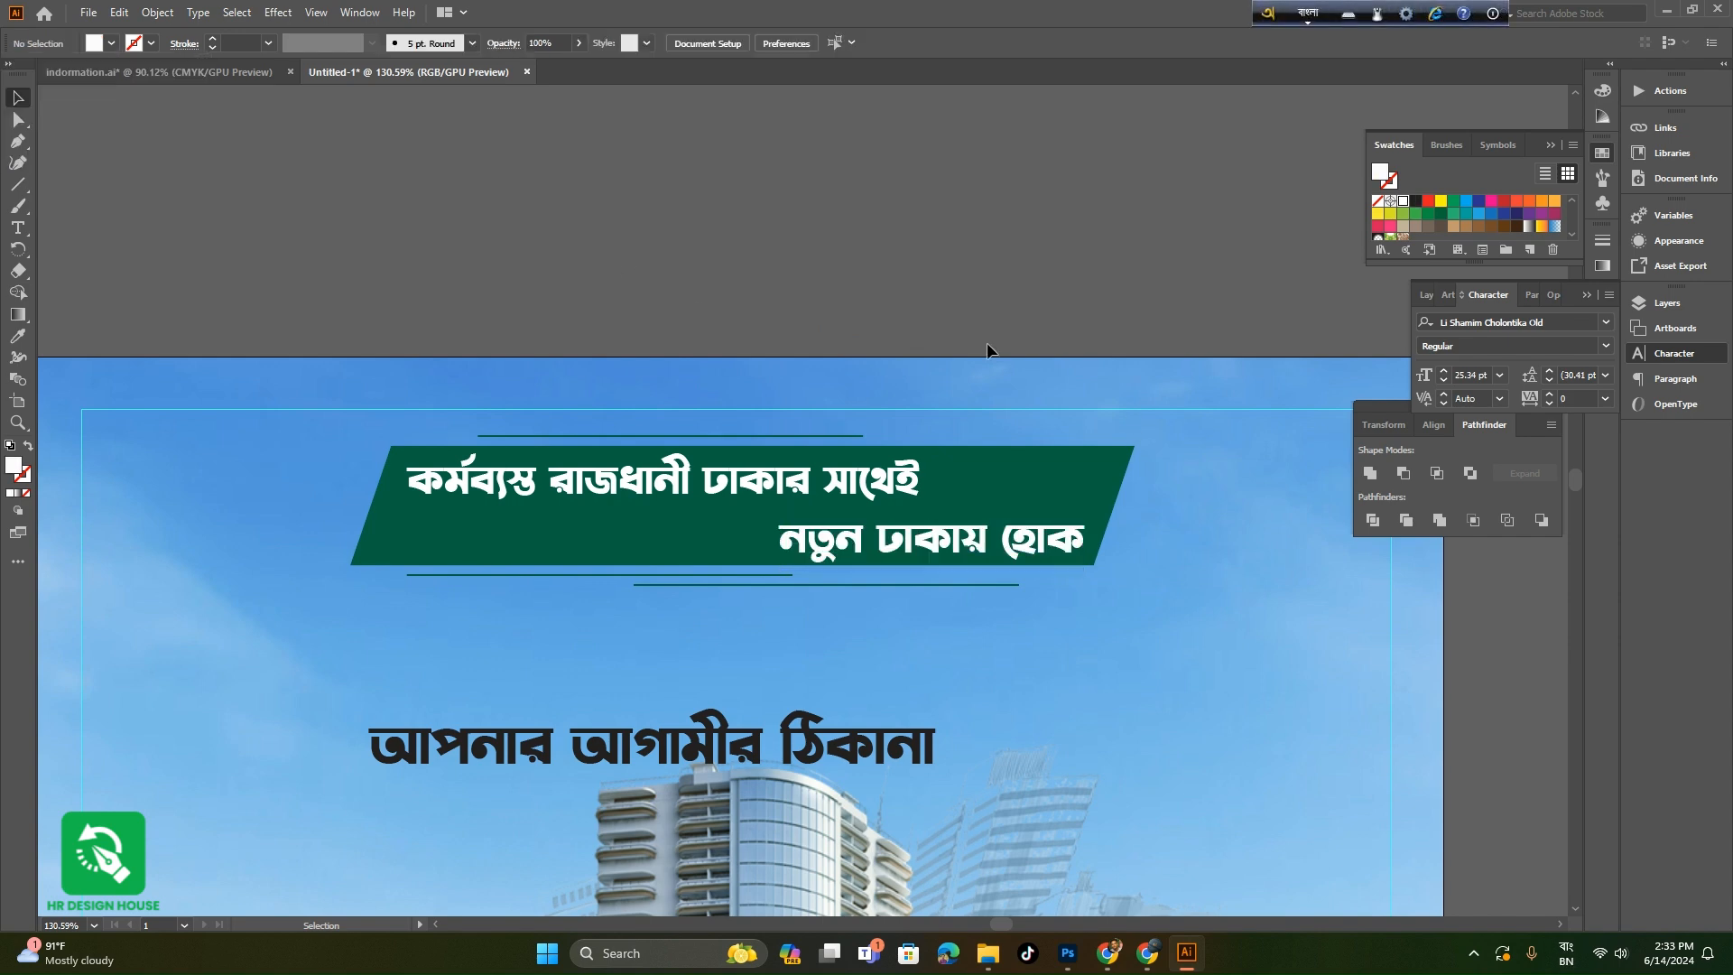
{"action": "left_click_drag", "start_coordinate": [979, 535], "coordinate": [965, 535]}
{"action": "left_click_drag", "start_coordinate": [851, 483], "coordinate": [864, 483]}
{"action": "left_click", "coordinate": [919, 356]}
- Move "আপনার আগামীর ঠিকানা" up beneath the banner, enlarge it to about 49 pt and fill it red
{"action": "left_click_drag", "start_coordinate": [908, 411], "coordinate": [664, 389]}
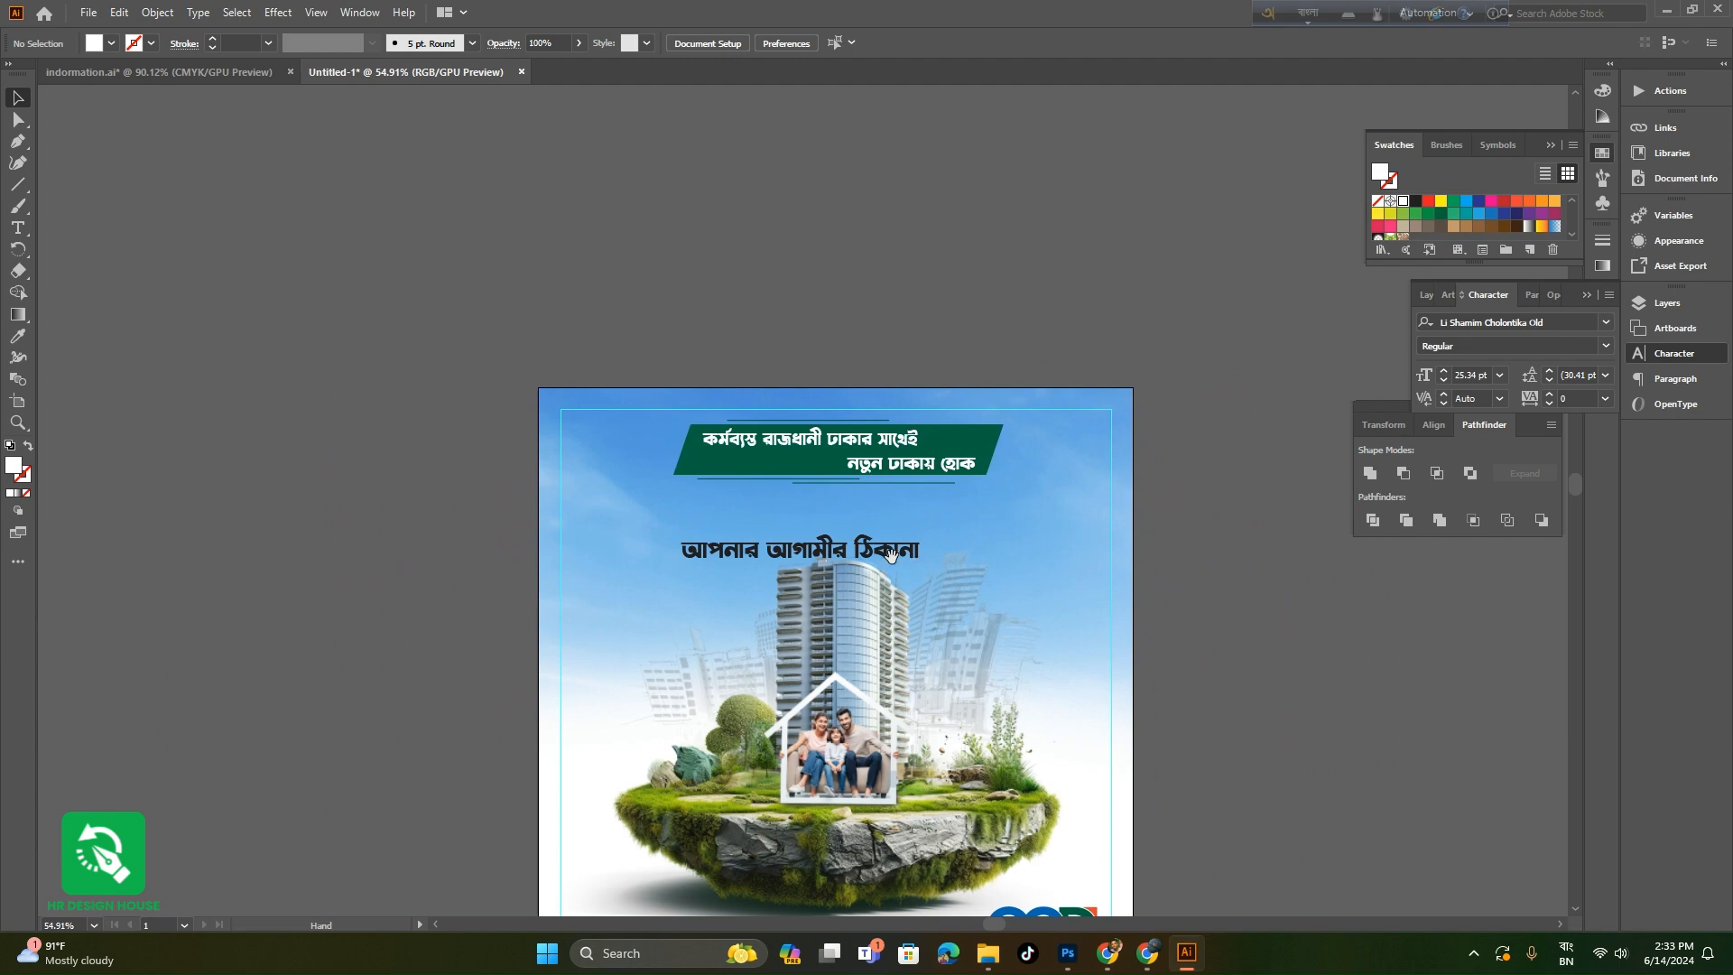
{"action": "left_click_drag", "start_coordinate": [843, 544], "coordinate": [870, 512]}
{"action": "left_click_drag", "start_coordinate": [861, 522], "coordinate": [1045, 503]}
{"action": "left_click", "coordinate": [111, 43]}
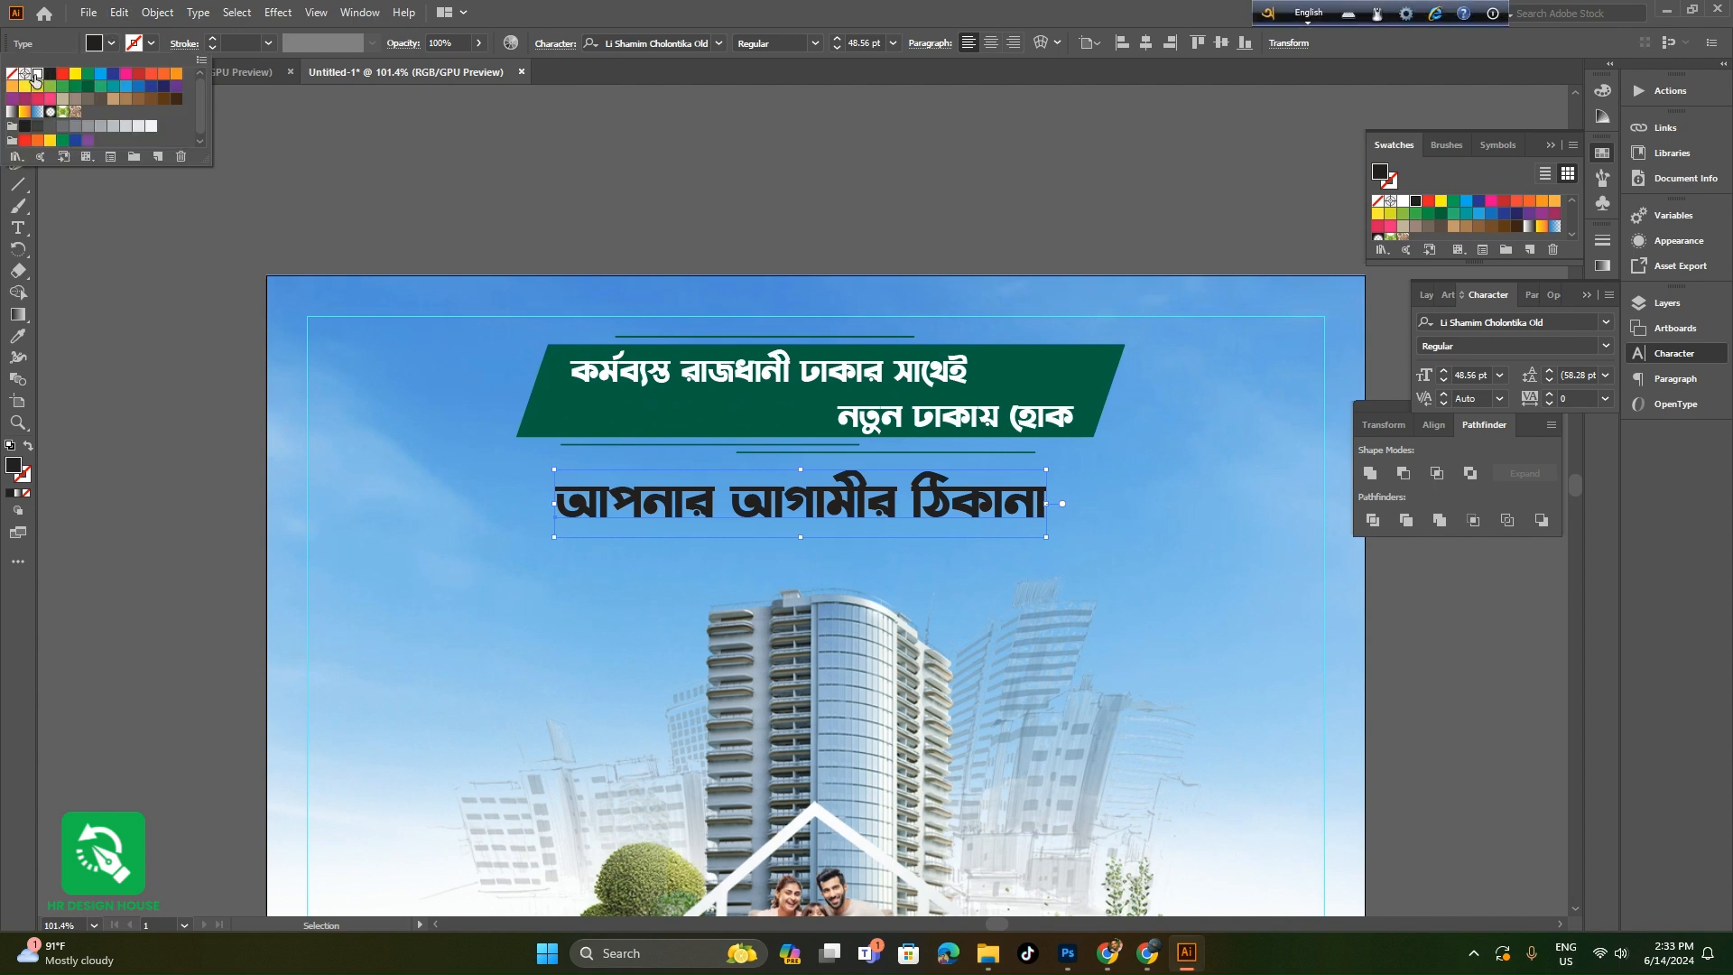
{"action": "left_click", "coordinate": [63, 73]}
{"action": "left_click", "coordinate": [562, 233]}
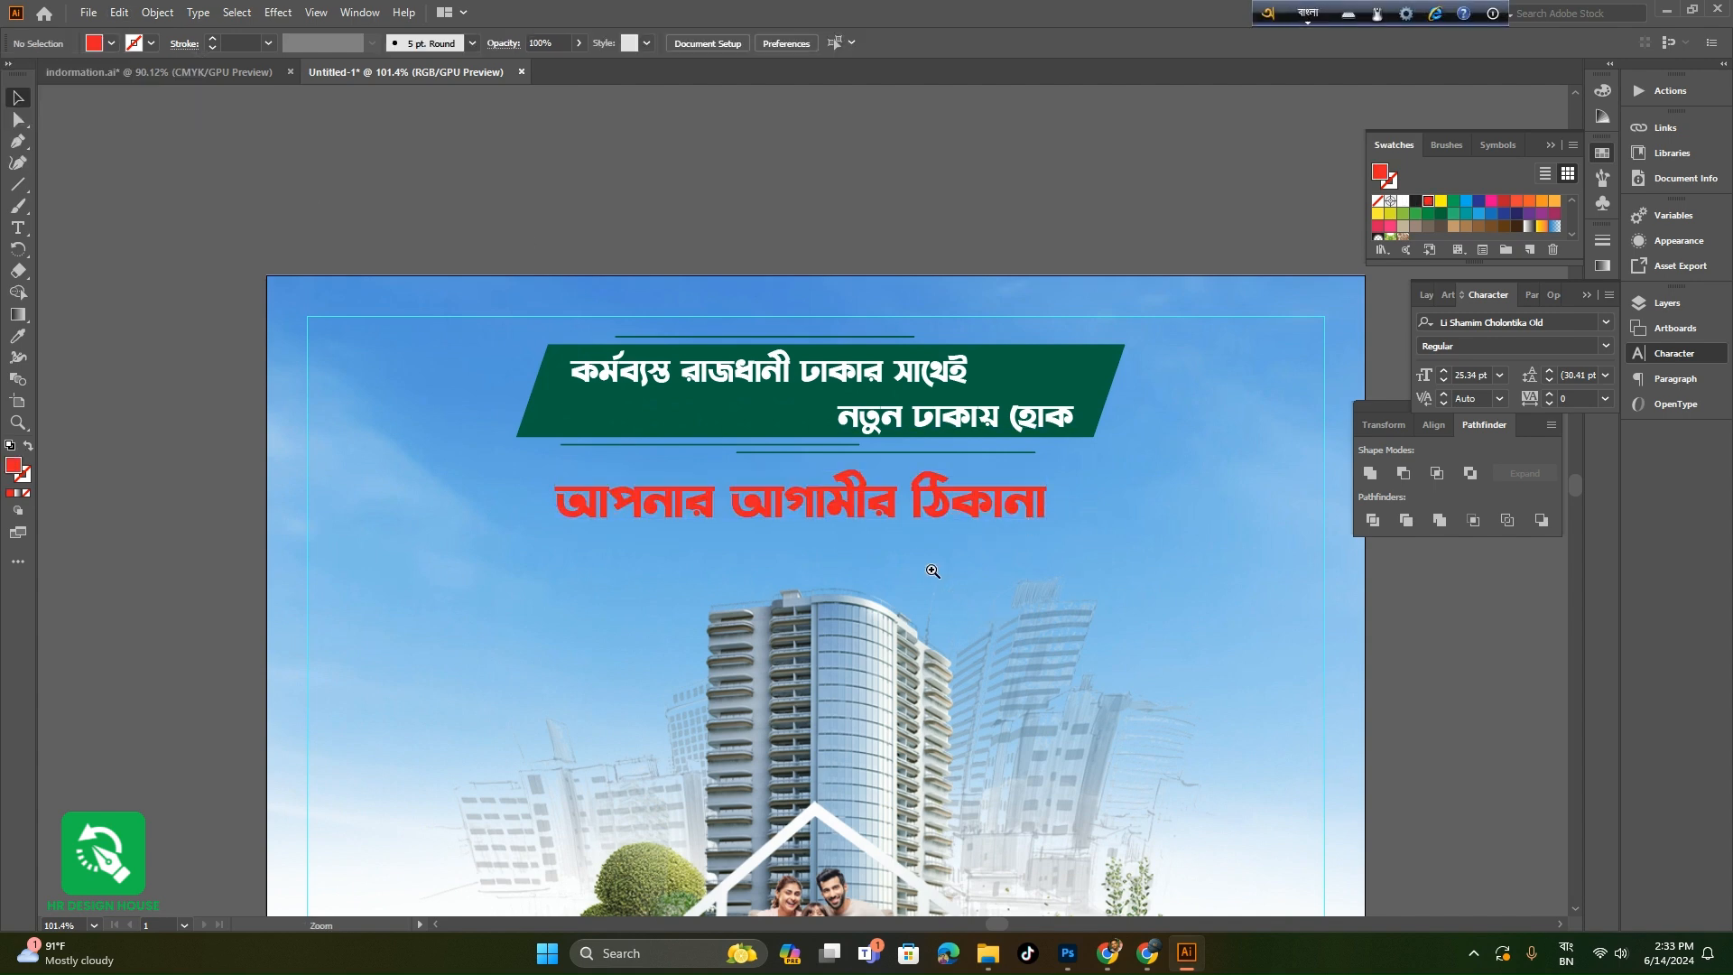
- Draw a circle about 51 px wide centred on the parallelogram's right slanted edge and fill it white
{"action": "left_click_drag", "start_coordinate": [930, 557], "coordinate": [751, 496]}
{"action": "left_click_drag", "start_coordinate": [858, 534], "coordinate": [967, 530]}
{"action": "left_click", "coordinate": [991, 591]}
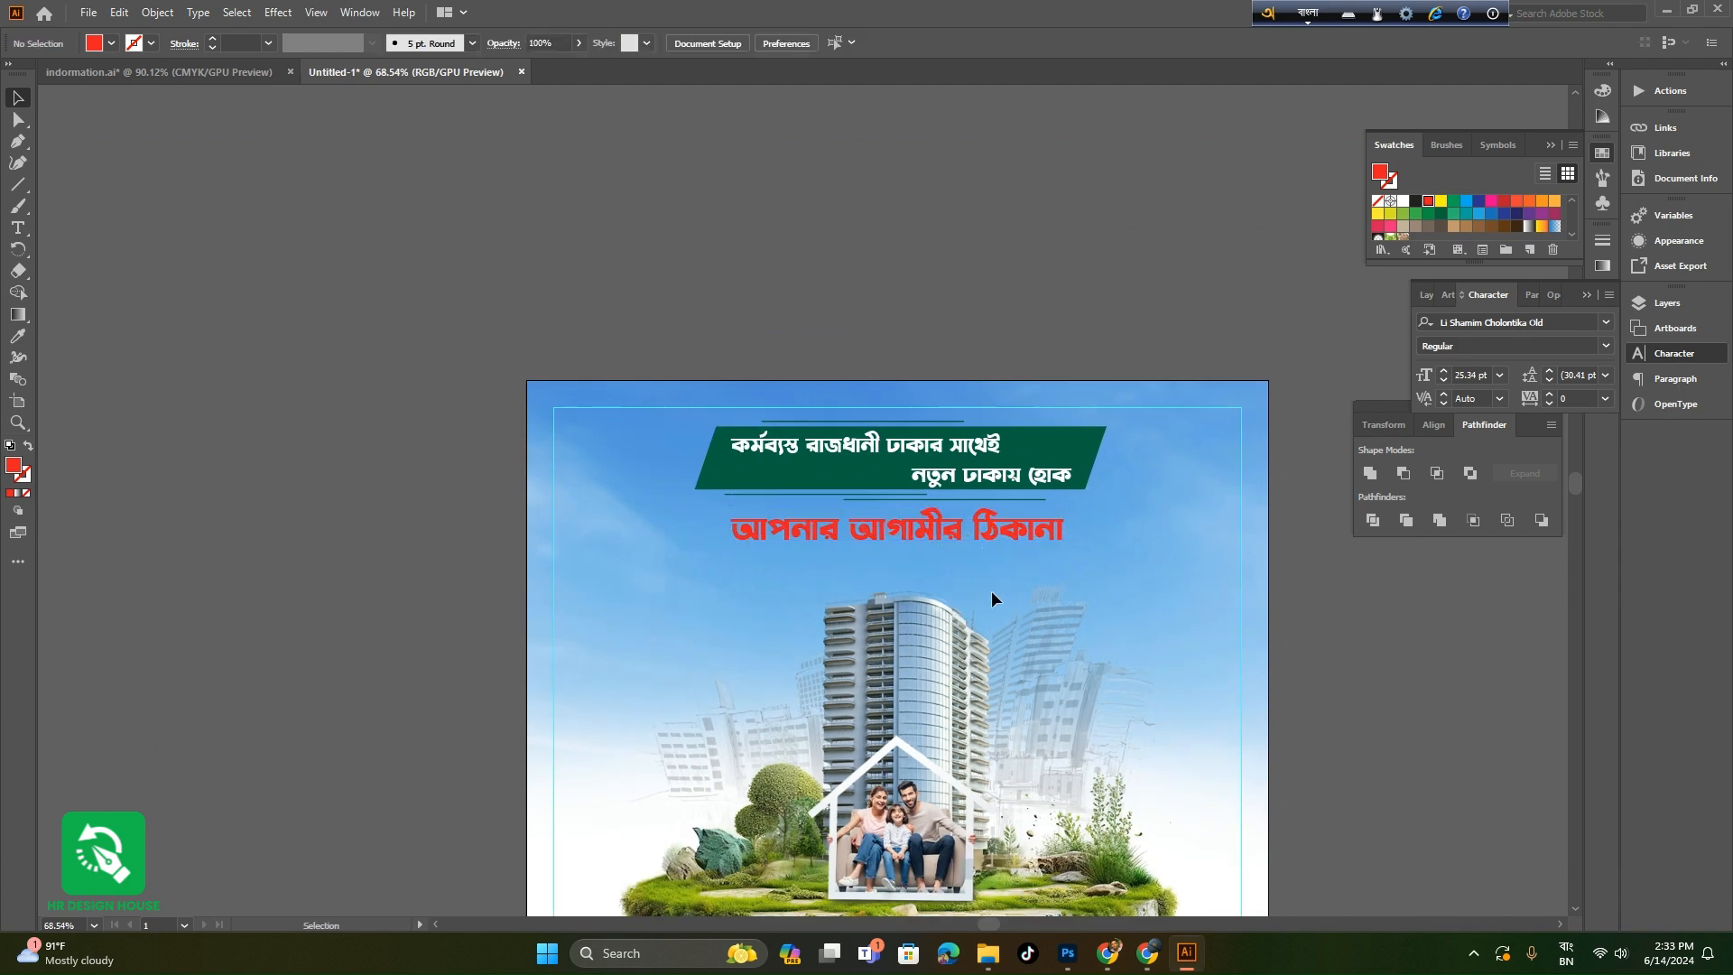
{"action": "left_click_drag", "start_coordinate": [991, 591], "coordinate": [810, 609]}
{"action": "left_click_drag", "start_coordinate": [1011, 595], "coordinate": [1207, 577]}
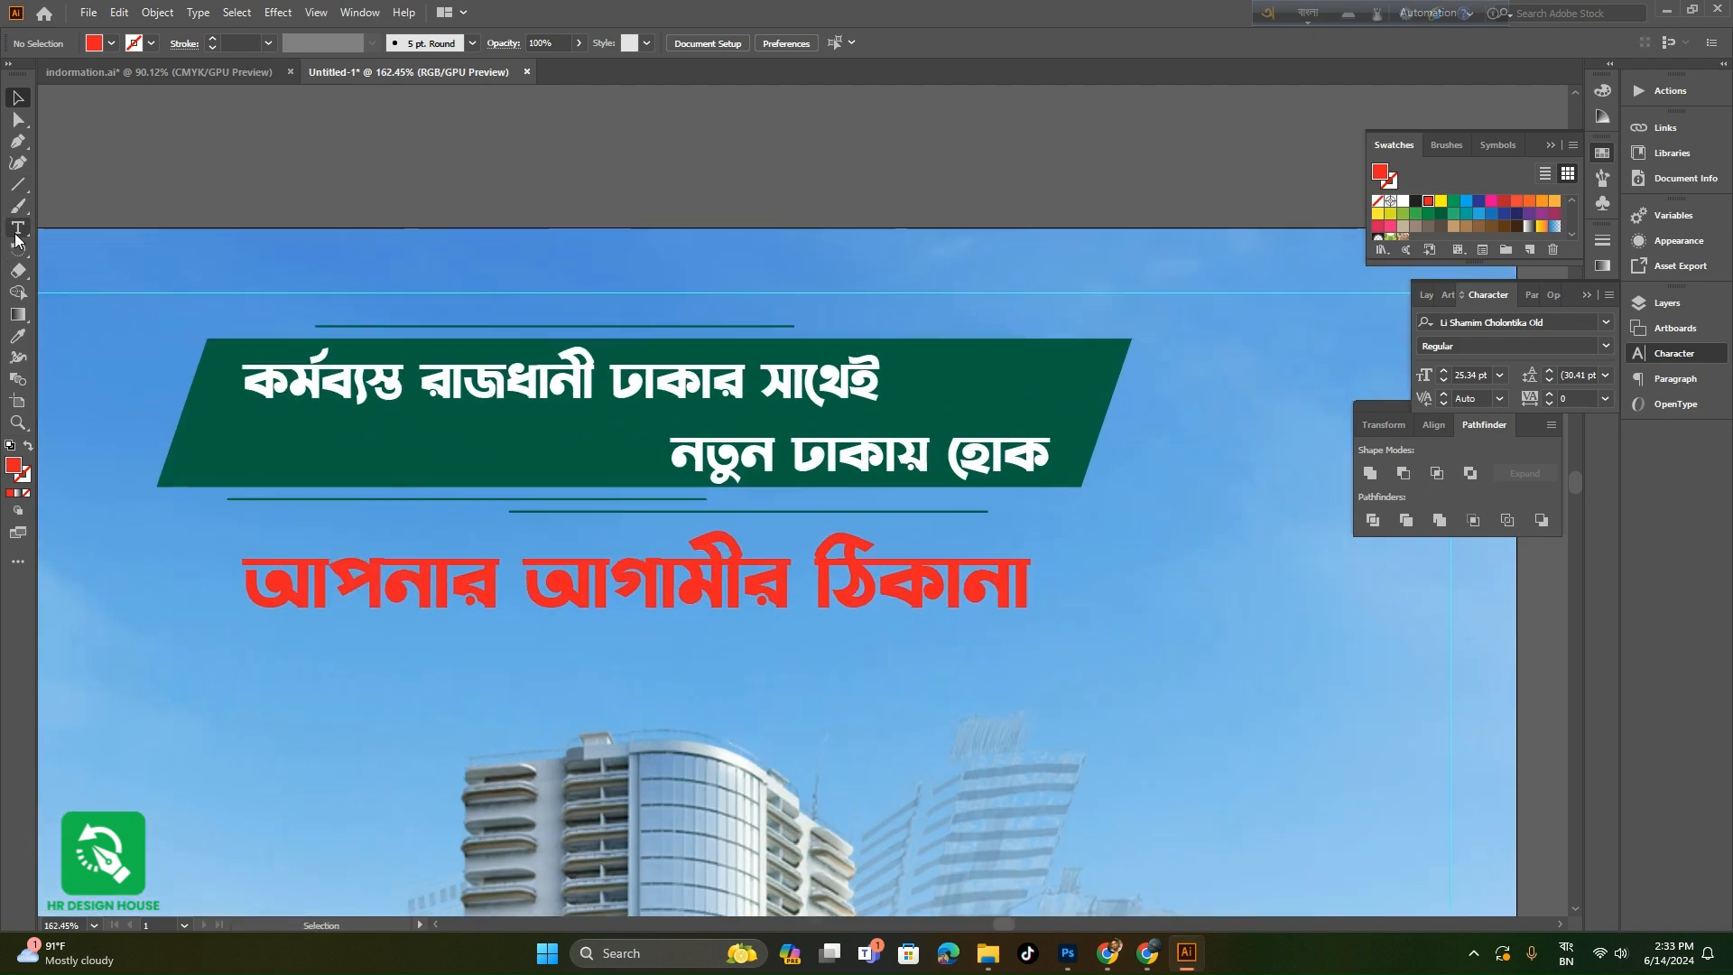
{"action": "right_click", "coordinate": [18, 184]}
{"action": "left_click", "coordinate": [1109, 406]}
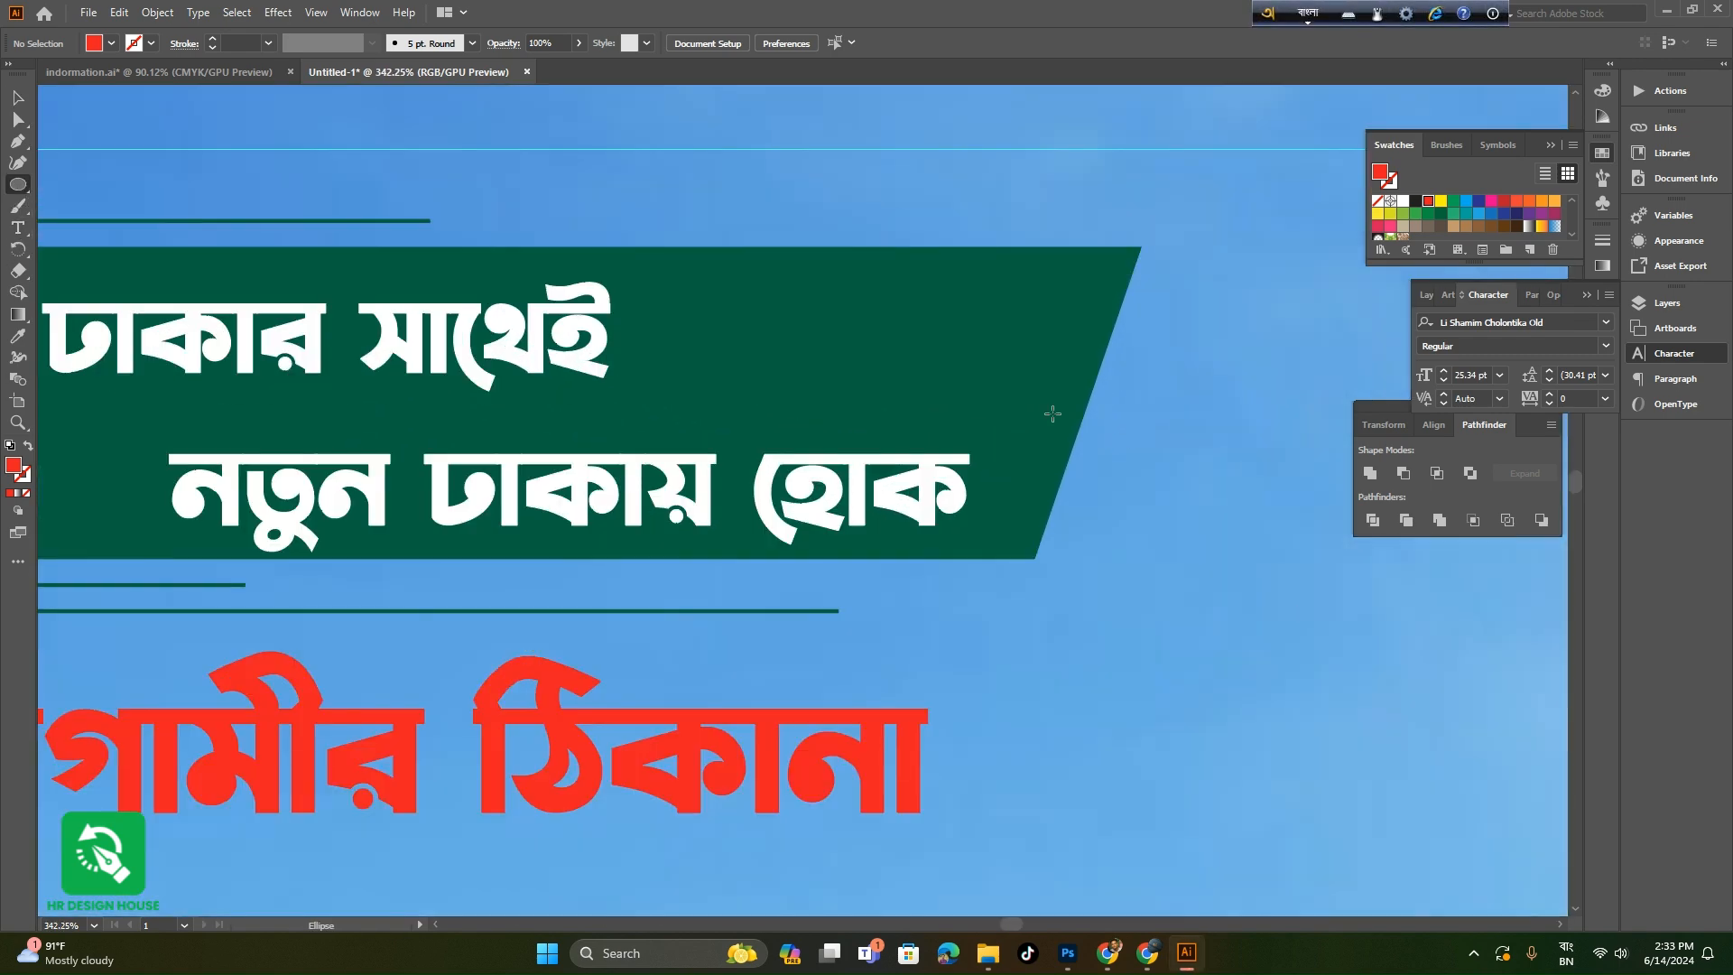
{"action": "left_click_drag", "start_coordinate": [1098, 428], "coordinate": [1131, 503]}
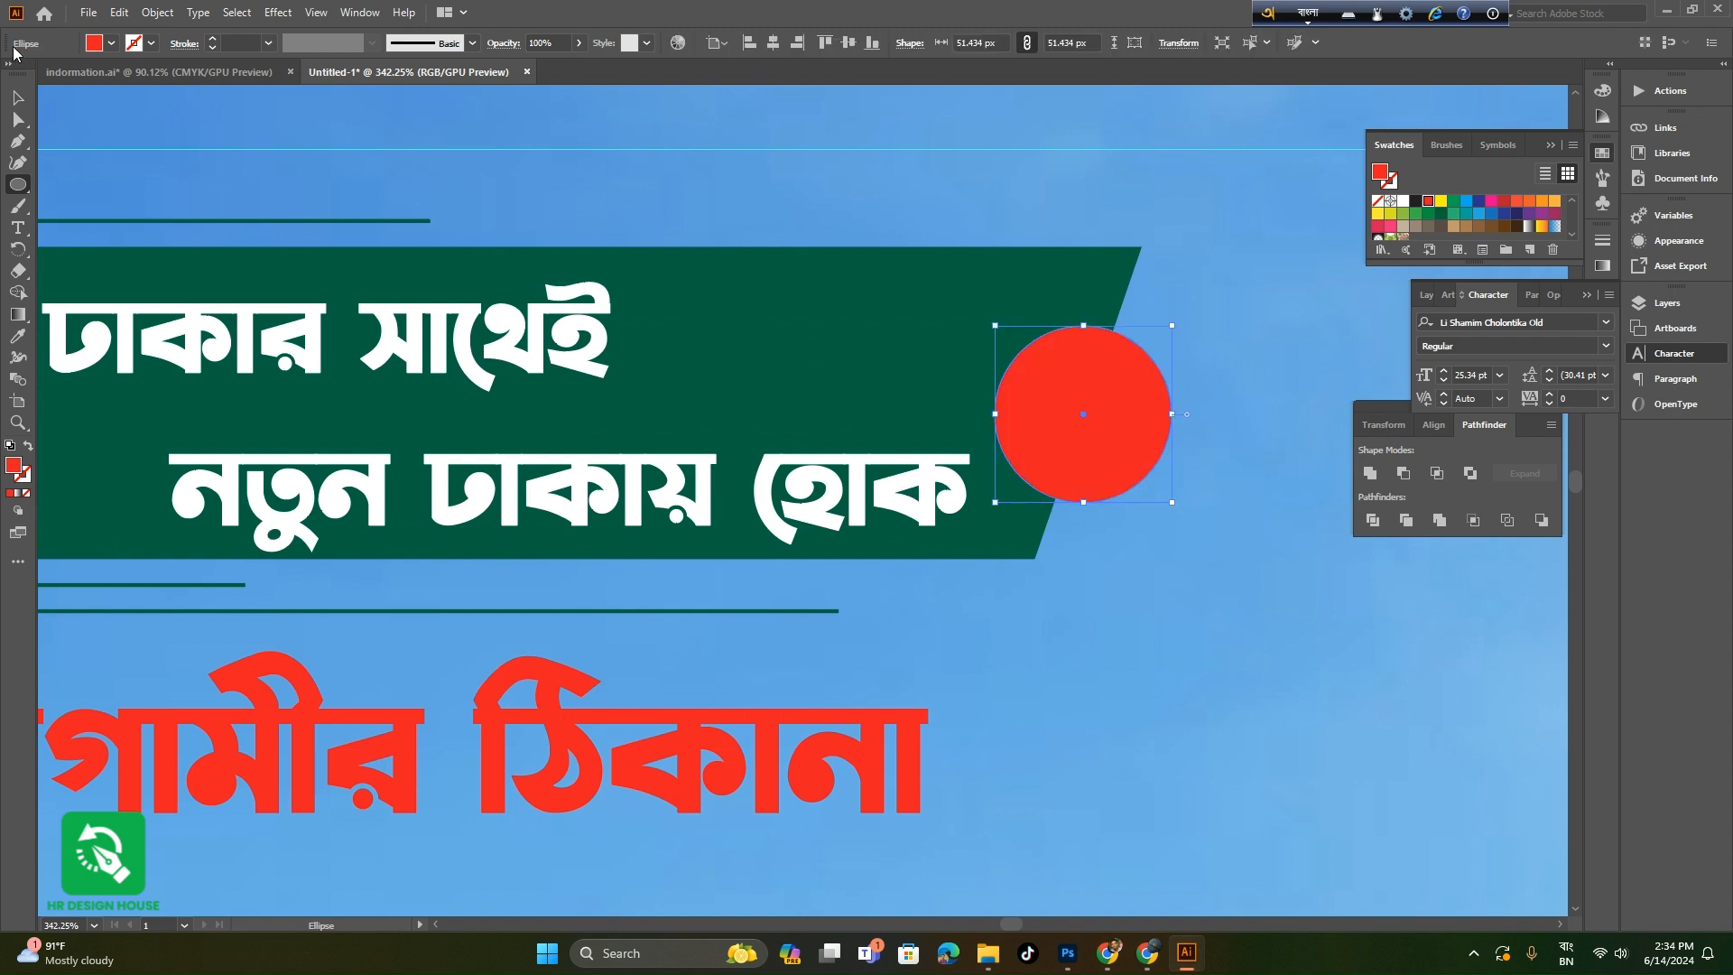
{"action": "left_click", "coordinate": [17, 97]}
{"action": "left_click", "coordinate": [111, 43]}
{"action": "left_click", "coordinate": [37, 73]}
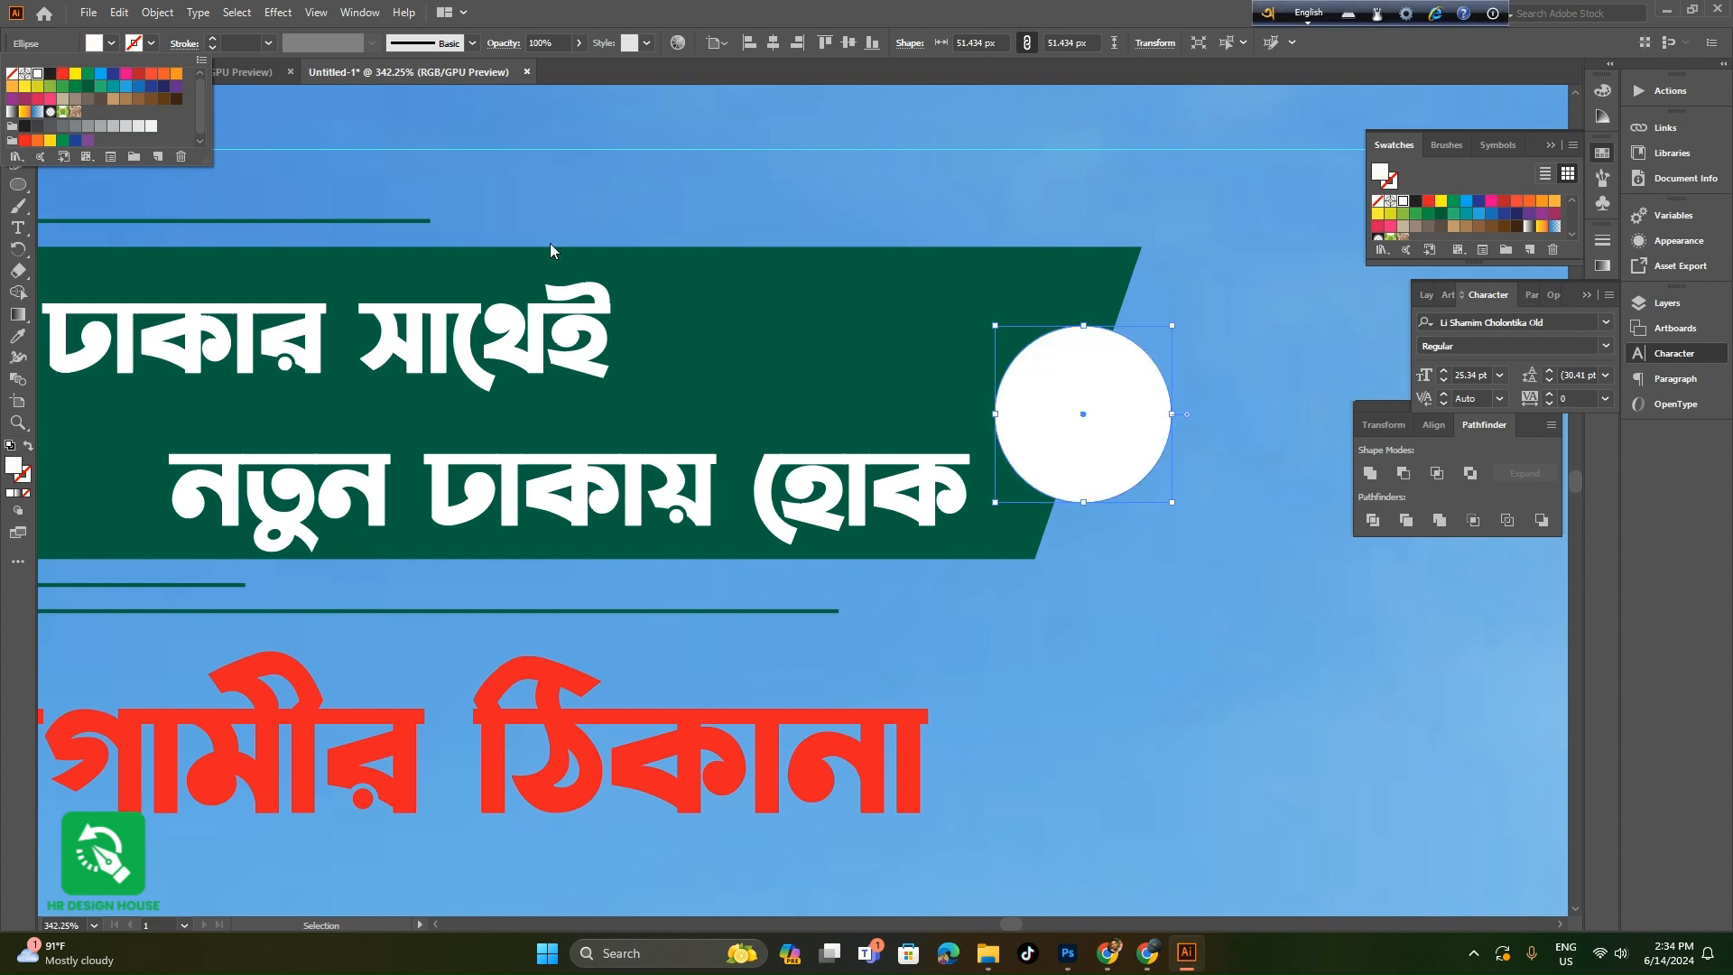
{"action": "left_click", "coordinate": [1242, 589]}
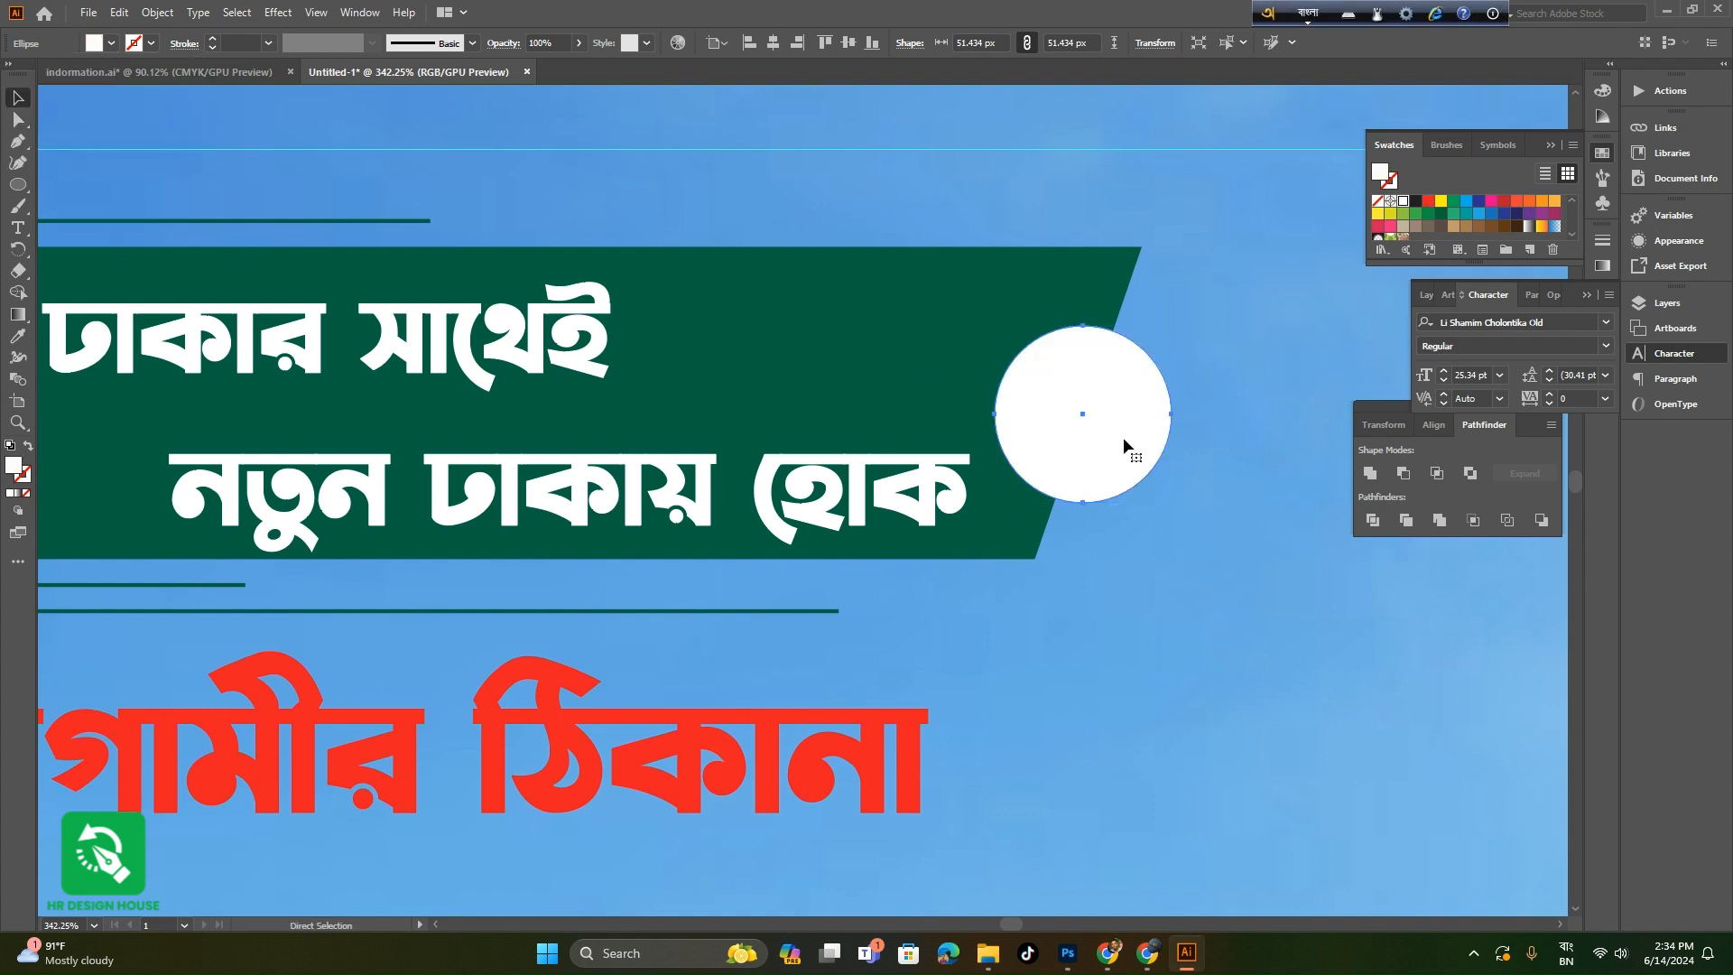
- Create a concentric copy about 30 px wide inside the white circle and fill it with the parallelogram's dark green
{"action": "left_click_drag", "start_coordinate": [1175, 415], "coordinate": [1136, 416]}
{"action": "key", "text": "i"}
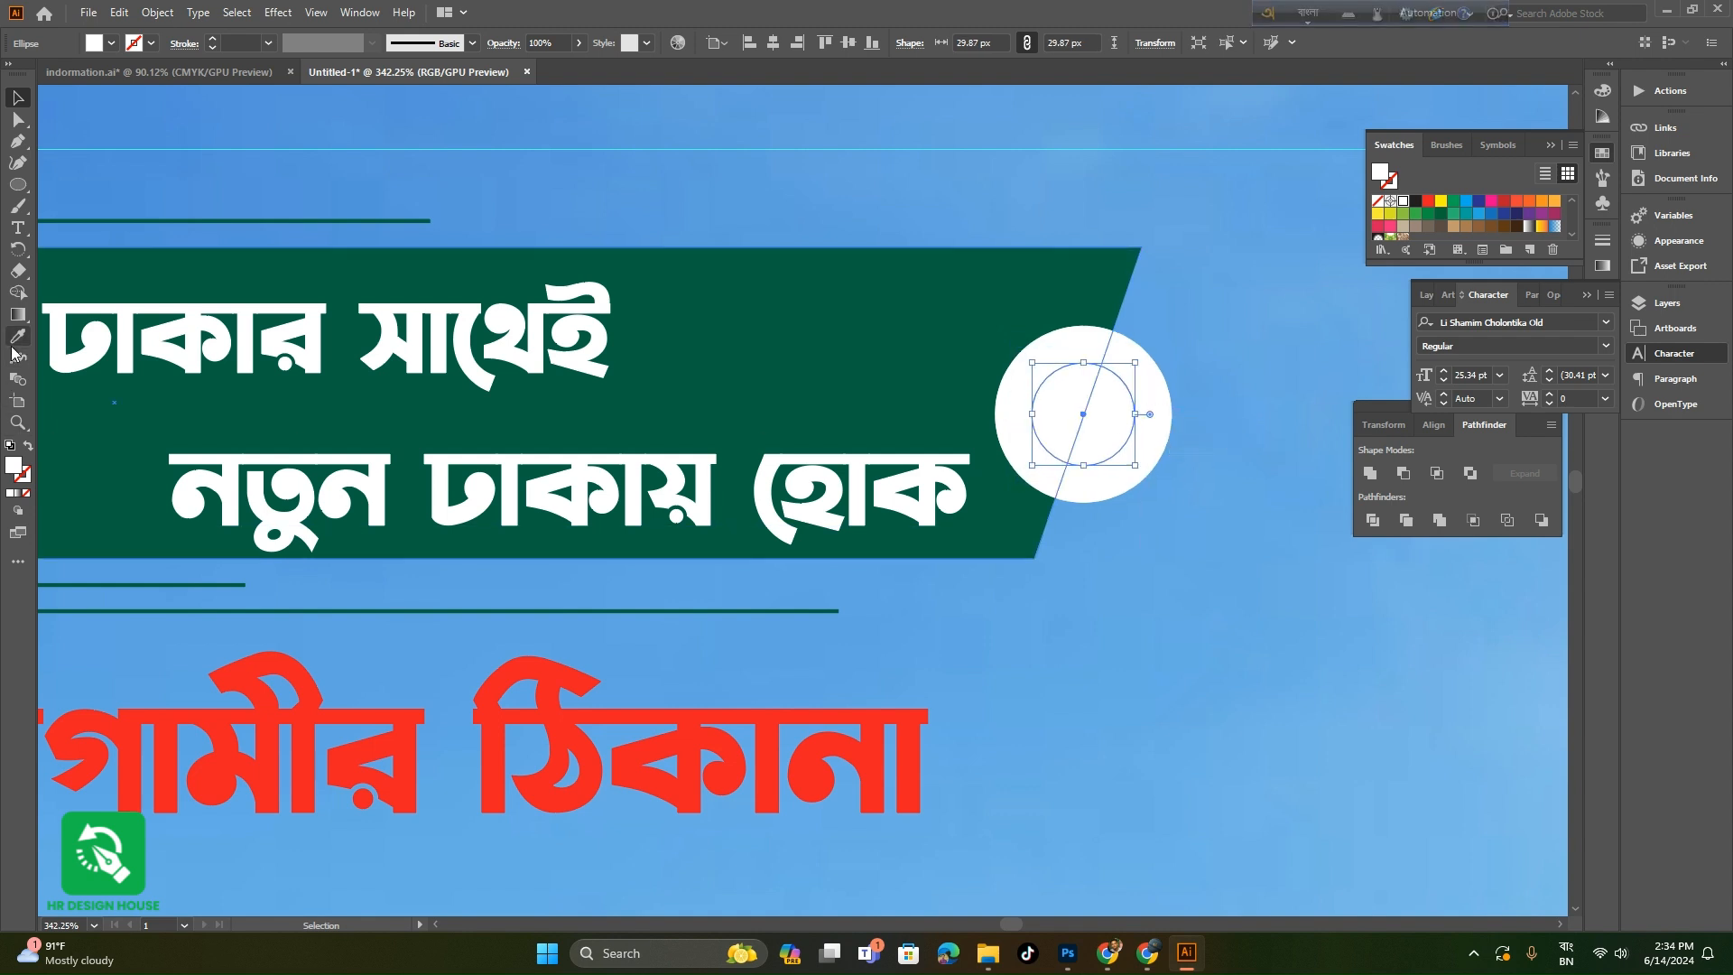
{"action": "left_click", "coordinate": [844, 327]}
{"action": "key", "text": "v"}
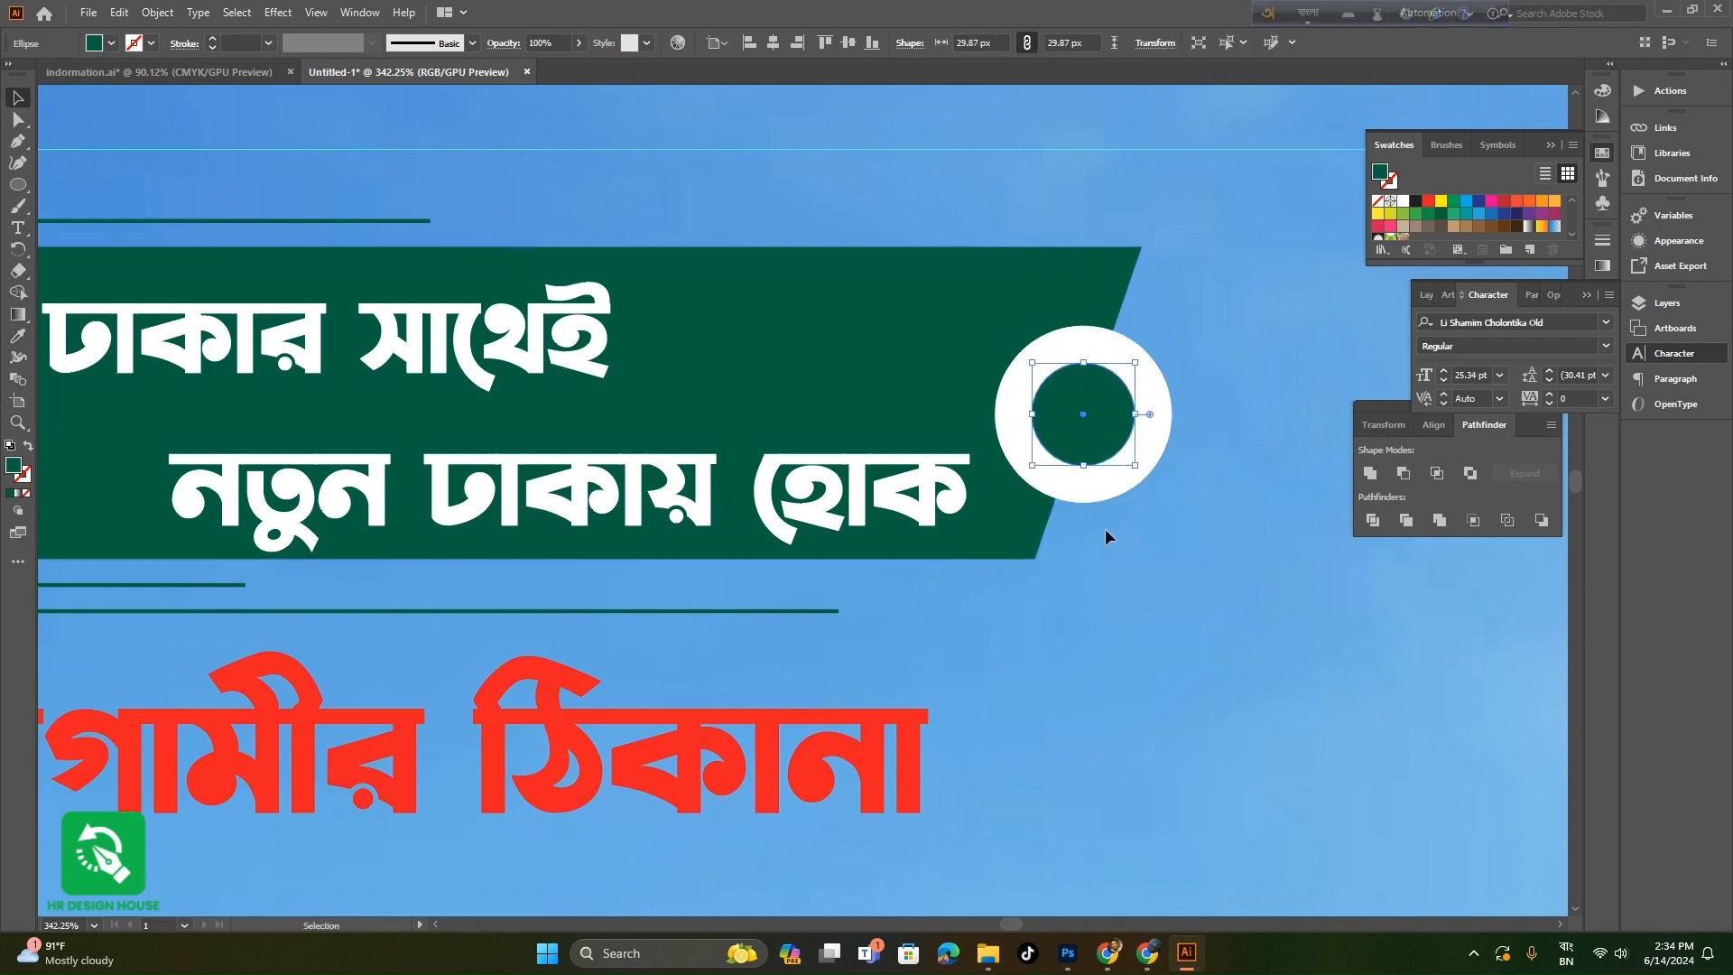
- Duplicate the white and green ring at a smaller size just outside the parallelogram's right end
{"action": "left_click_drag", "start_coordinate": [1105, 528], "coordinate": [1349, 441]}
{"action": "scroll", "coordinate": [1057, 501], "scroll_direction": "right", "scroll_amount": 5}
{"action": "left_click_drag", "start_coordinate": [1010, 482], "coordinate": [944, 482]}
{"action": "left_click", "coordinate": [904, 608]}
{"action": "left_click_drag", "start_coordinate": [904, 608], "coordinate": [812, 614]}
{"action": "left_click_drag", "start_coordinate": [813, 614], "coordinate": [406, 613]}
{"action": "left_click_drag", "start_coordinate": [740, 621], "coordinate": [1135, 617]}
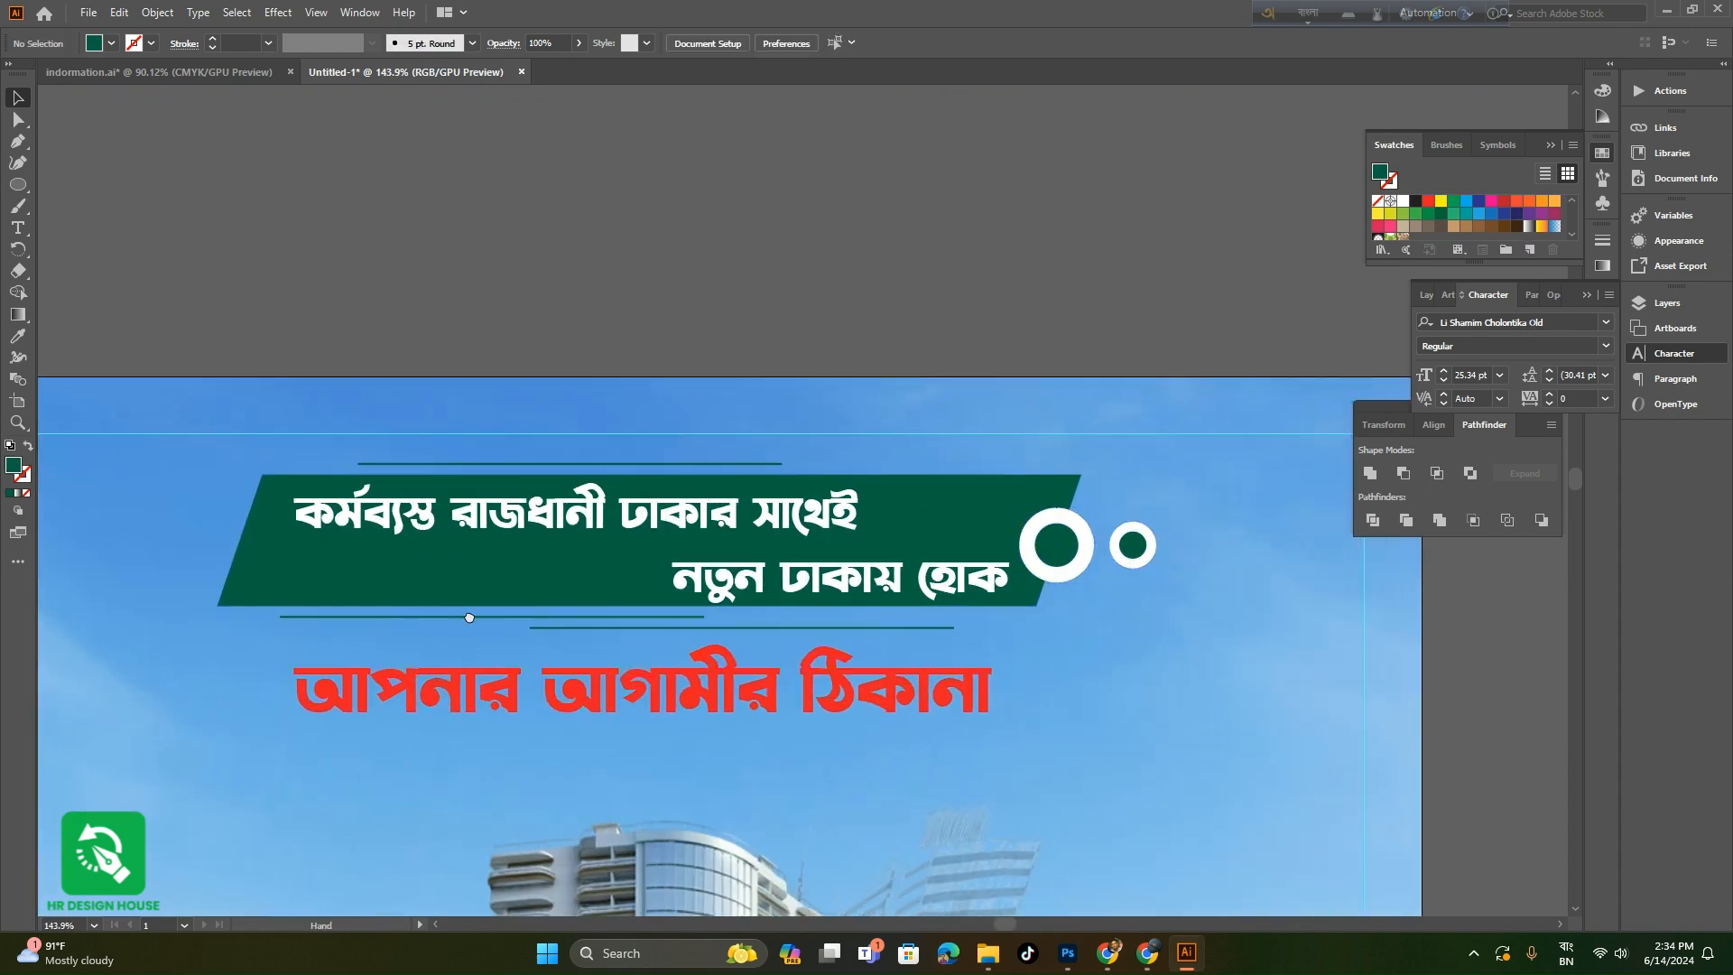
- Paste a copy of the two rings, flip it horizontally and position it over the parallelogram's left end
{"action": "left_click_drag", "start_coordinate": [469, 618], "coordinate": [948, 645]}
{"action": "left_click_drag", "start_coordinate": [695, 614], "coordinate": [863, 652]}
{"action": "key", "text": "ctrl+v"}
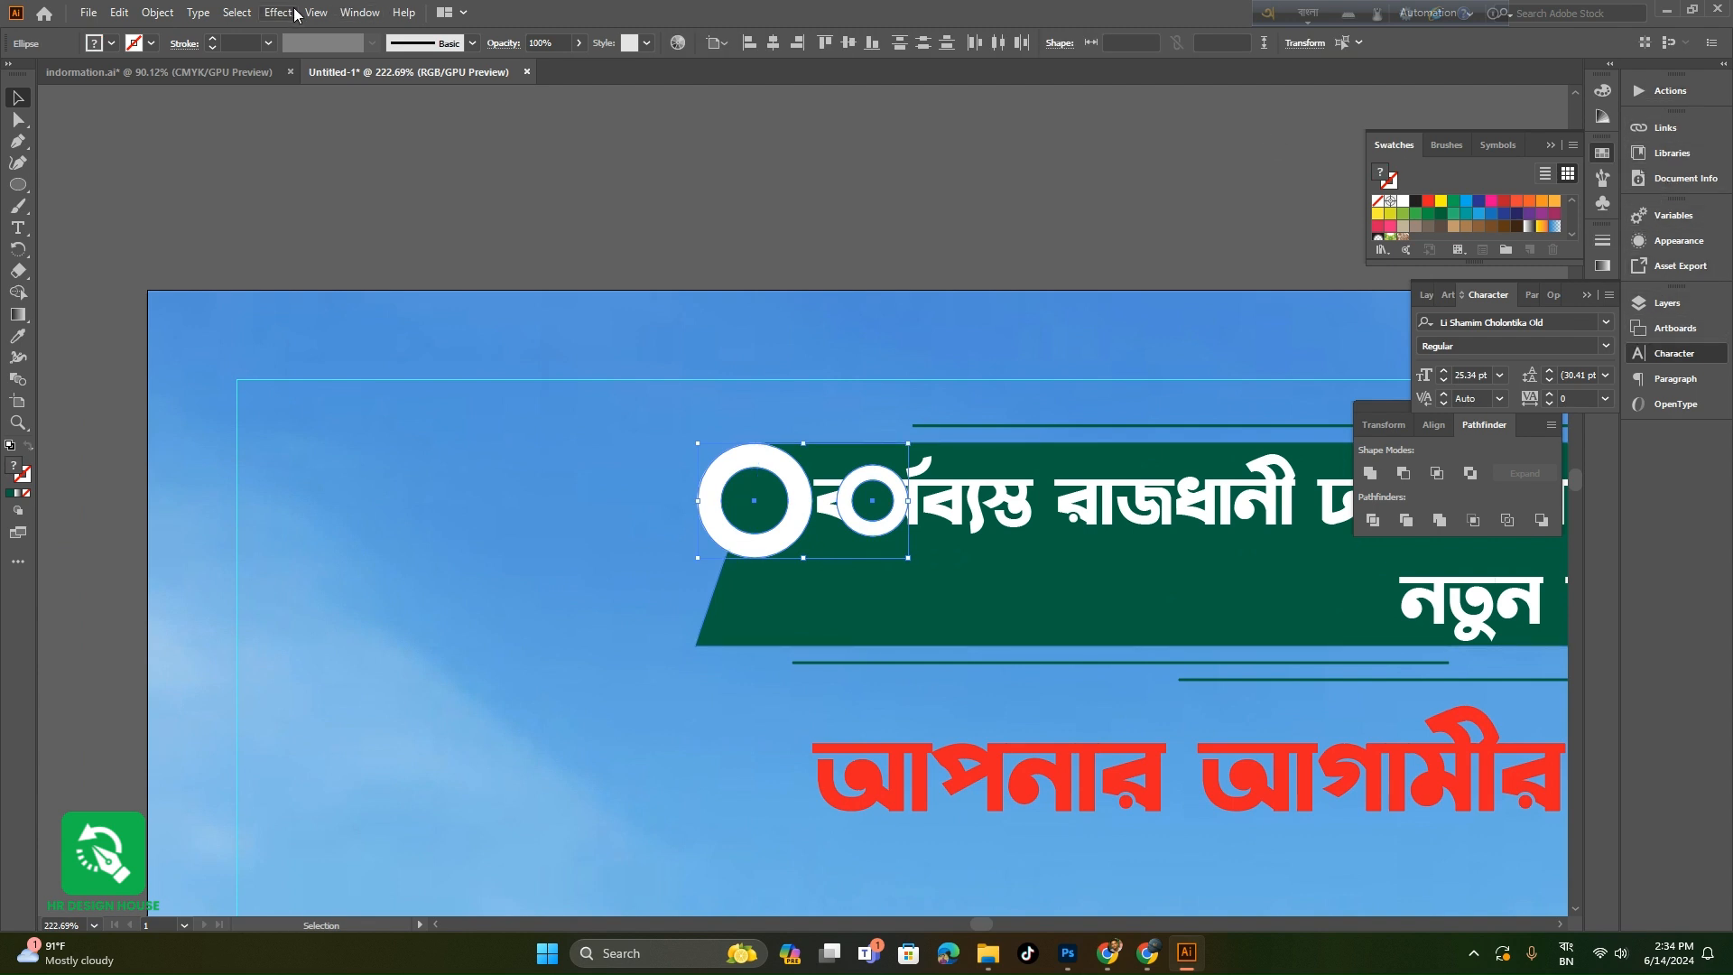
{"action": "left_click", "coordinate": [360, 11]}
{"action": "left_click", "coordinate": [463, 697]}
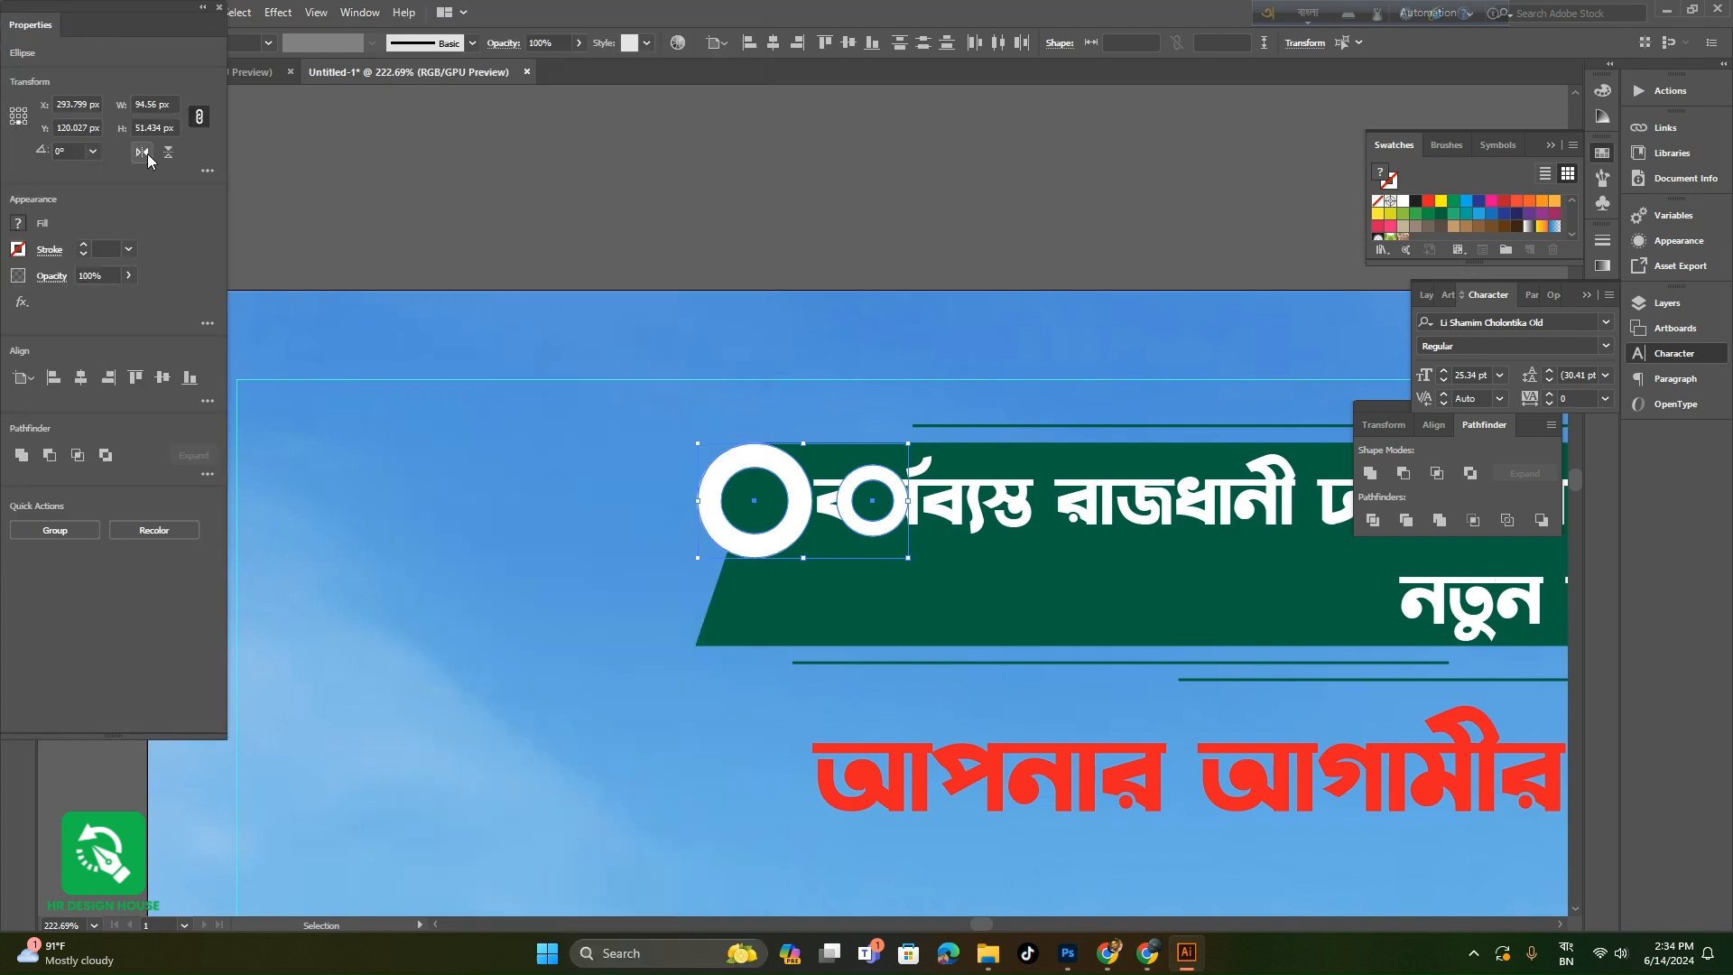
{"action": "left_click", "coordinate": [143, 153]}
{"action": "left_click_drag", "start_coordinate": [814, 516], "coordinate": [690, 560]}
{"action": "left_click", "coordinate": [612, 561], "text": "ctrl+alt"}
{"action": "left_click", "coordinate": [612, 560], "text": "ctrl+alt"}
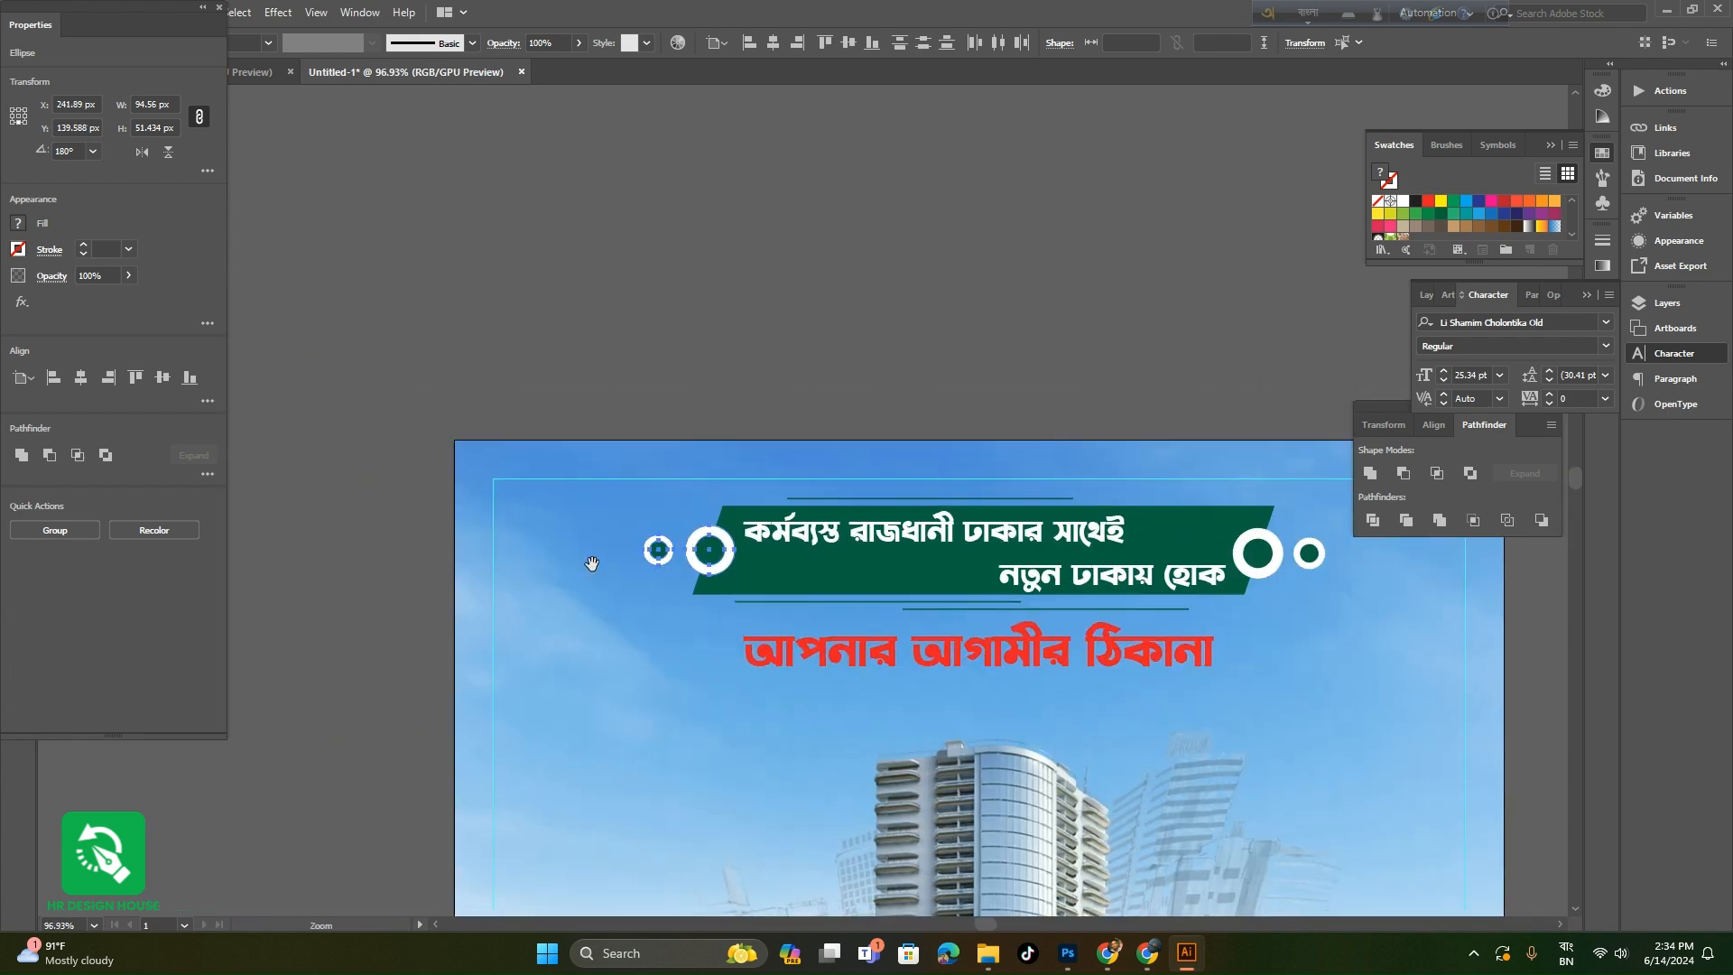
- Vertically centre the rings at both ends with the green parallelogram
{"action": "left_click", "coordinate": [1037, 560], "text": "shift"}
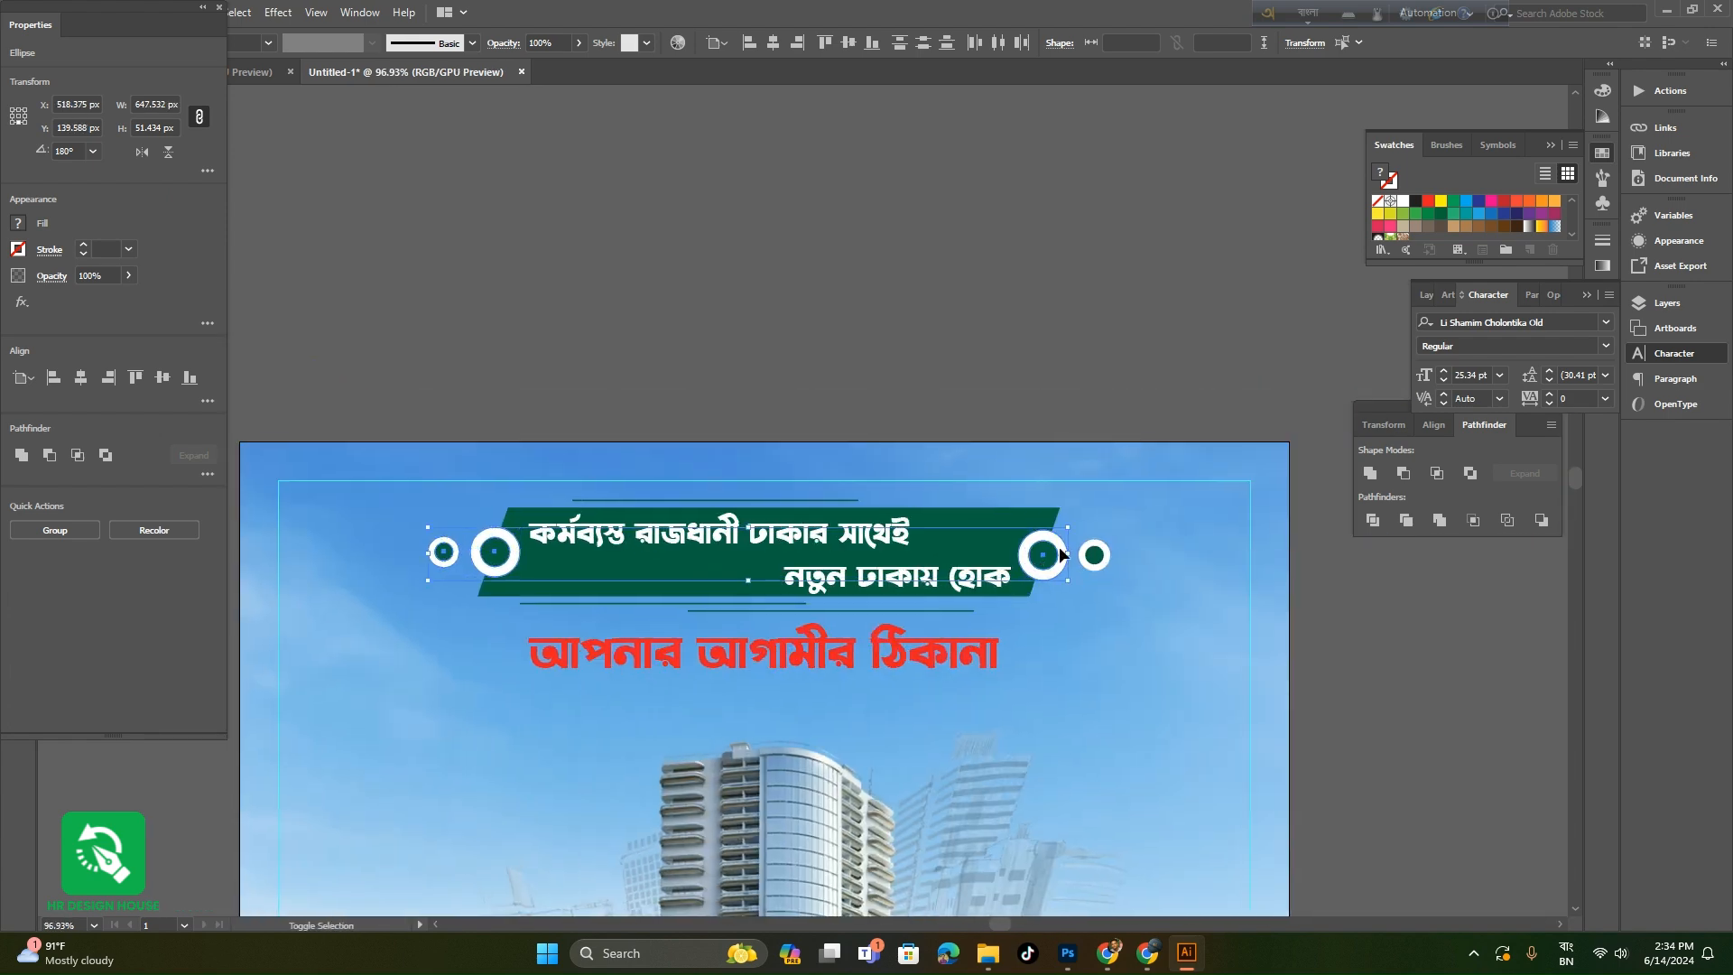
{"action": "left_click", "coordinate": [1094, 554], "text": "shift"}
{"action": "left_click_drag", "start_coordinate": [1119, 565], "coordinate": [1431, 684]}
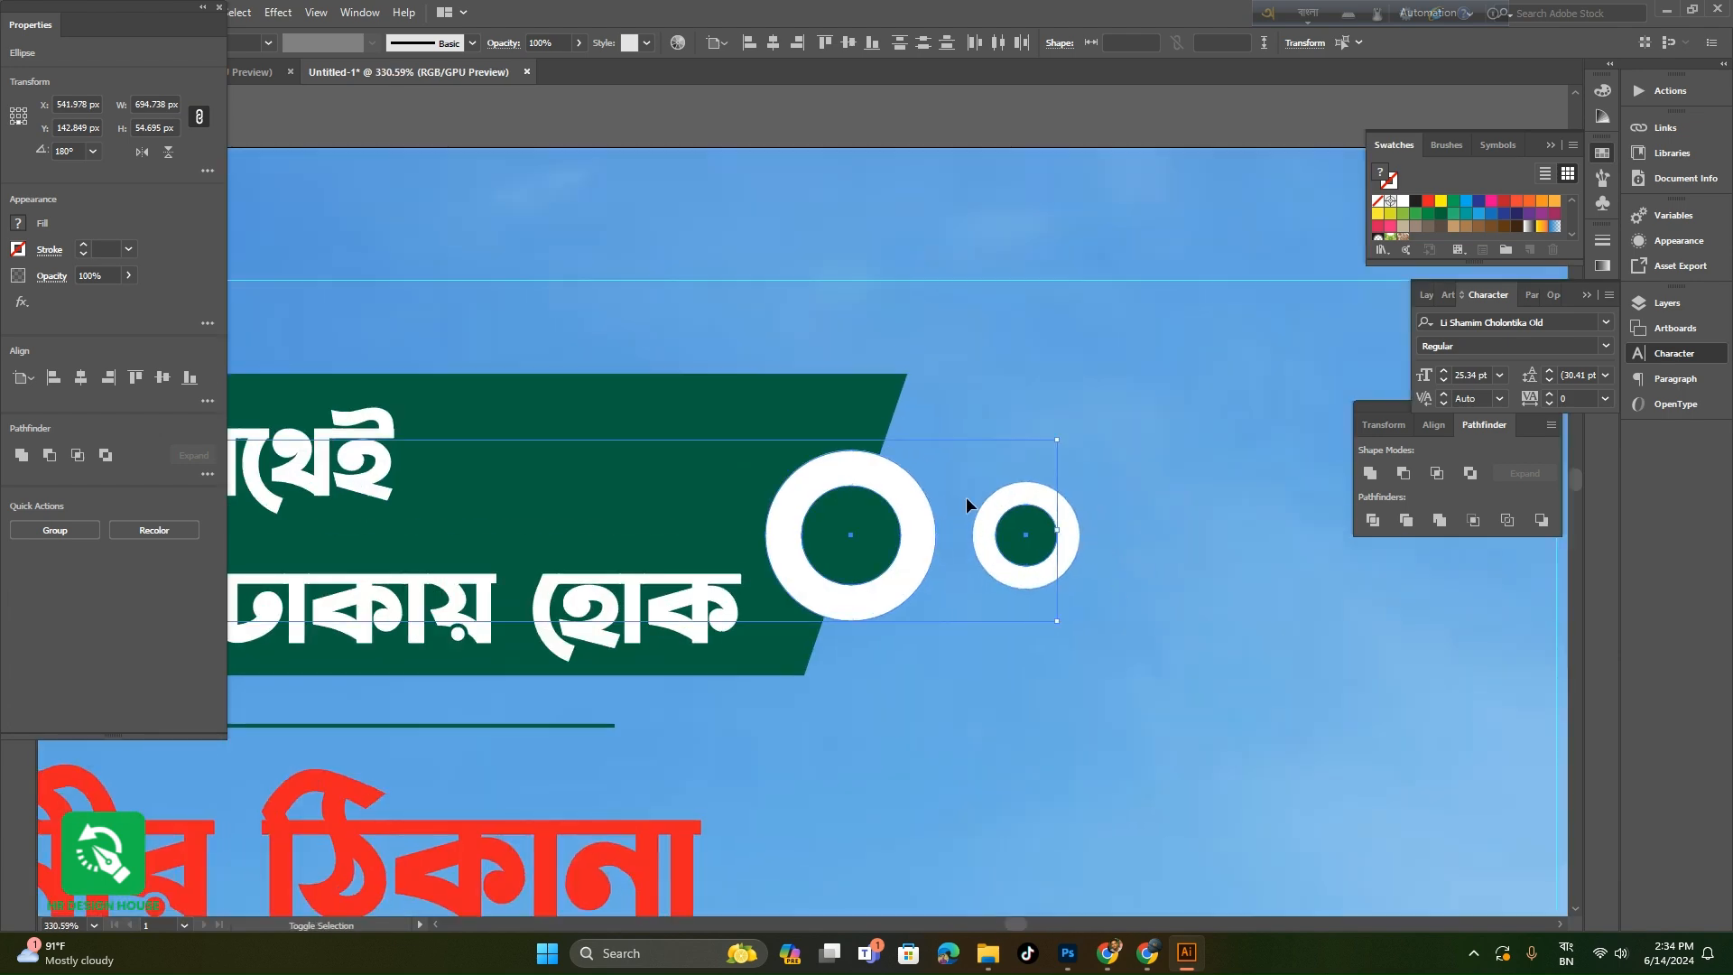
{"action": "left_click", "coordinate": [787, 383], "text": "shift"}
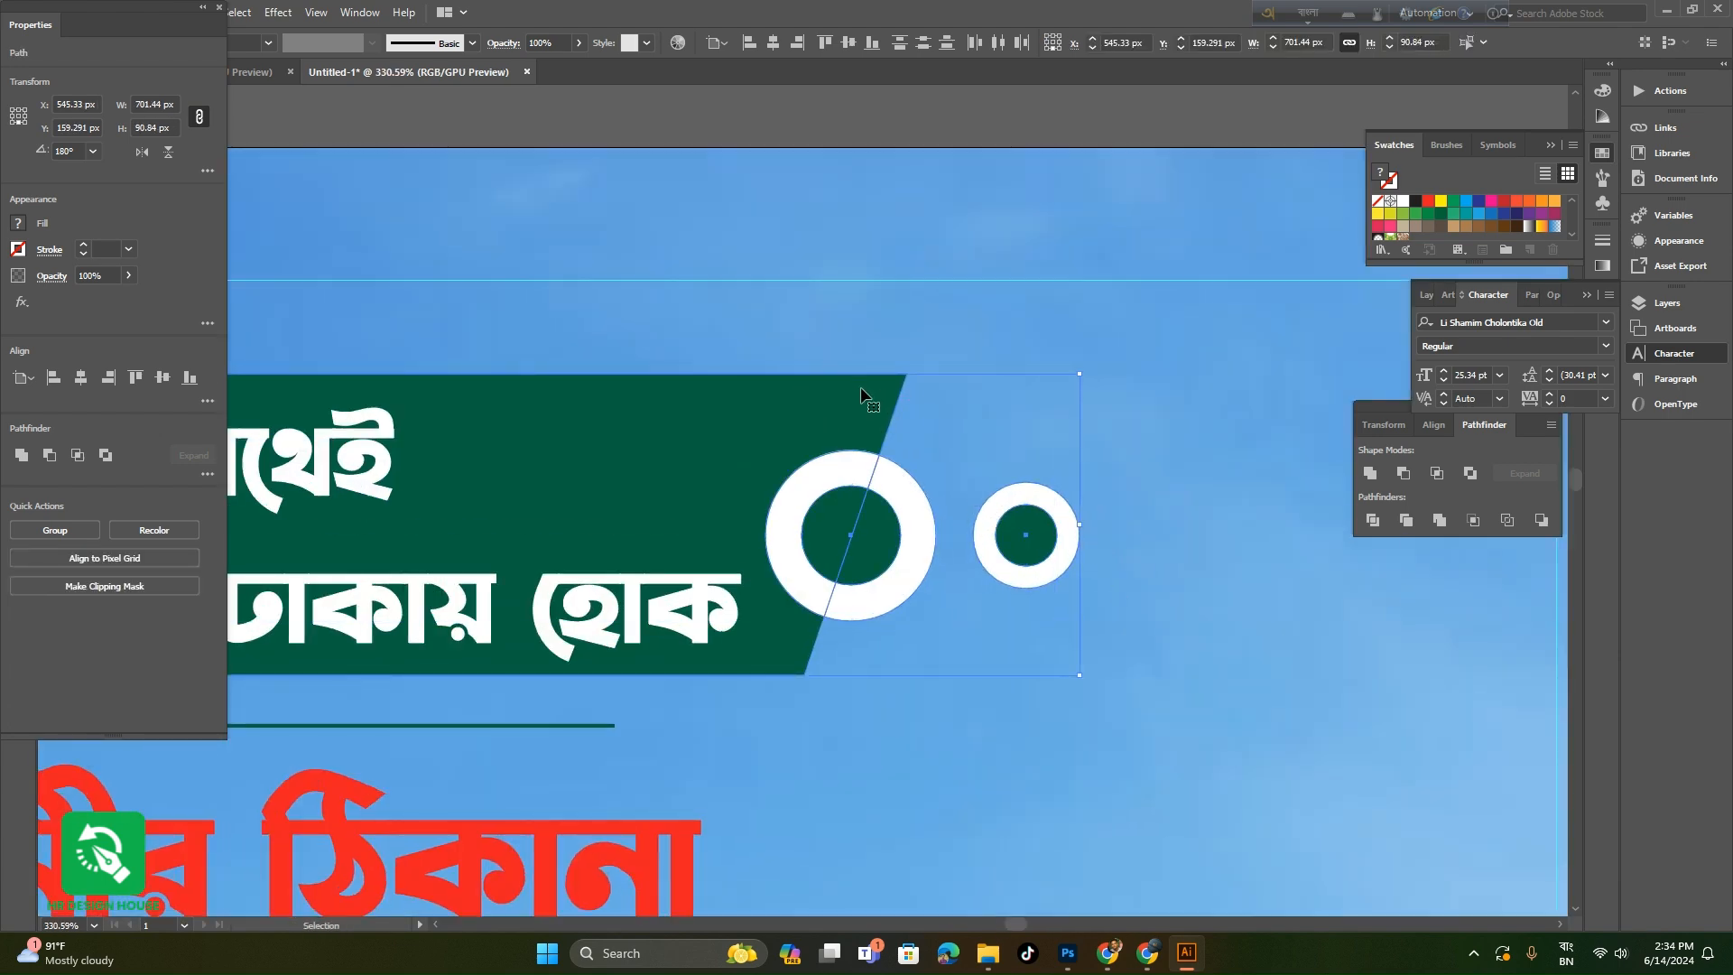
{"action": "left_click", "coordinate": [849, 43]}
- Select the banner with its text, rings and thin lines and move it slightly up towards the top guide
{"action": "left_click", "coordinate": [1047, 350]}
{"action": "left_click_drag", "start_coordinate": [1129, 367], "coordinate": [662, 426]}
{"action": "left_click_drag", "start_coordinate": [800, 511], "coordinate": [937, 608]}
{"action": "left_click_drag", "start_coordinate": [835, 426], "coordinate": [940, 496]}
{"action": "left_click_drag", "start_coordinate": [847, 435], "coordinate": [817, 484]}
{"action": "left_click_drag", "start_coordinate": [1135, 469], "coordinate": [1076, 462]}
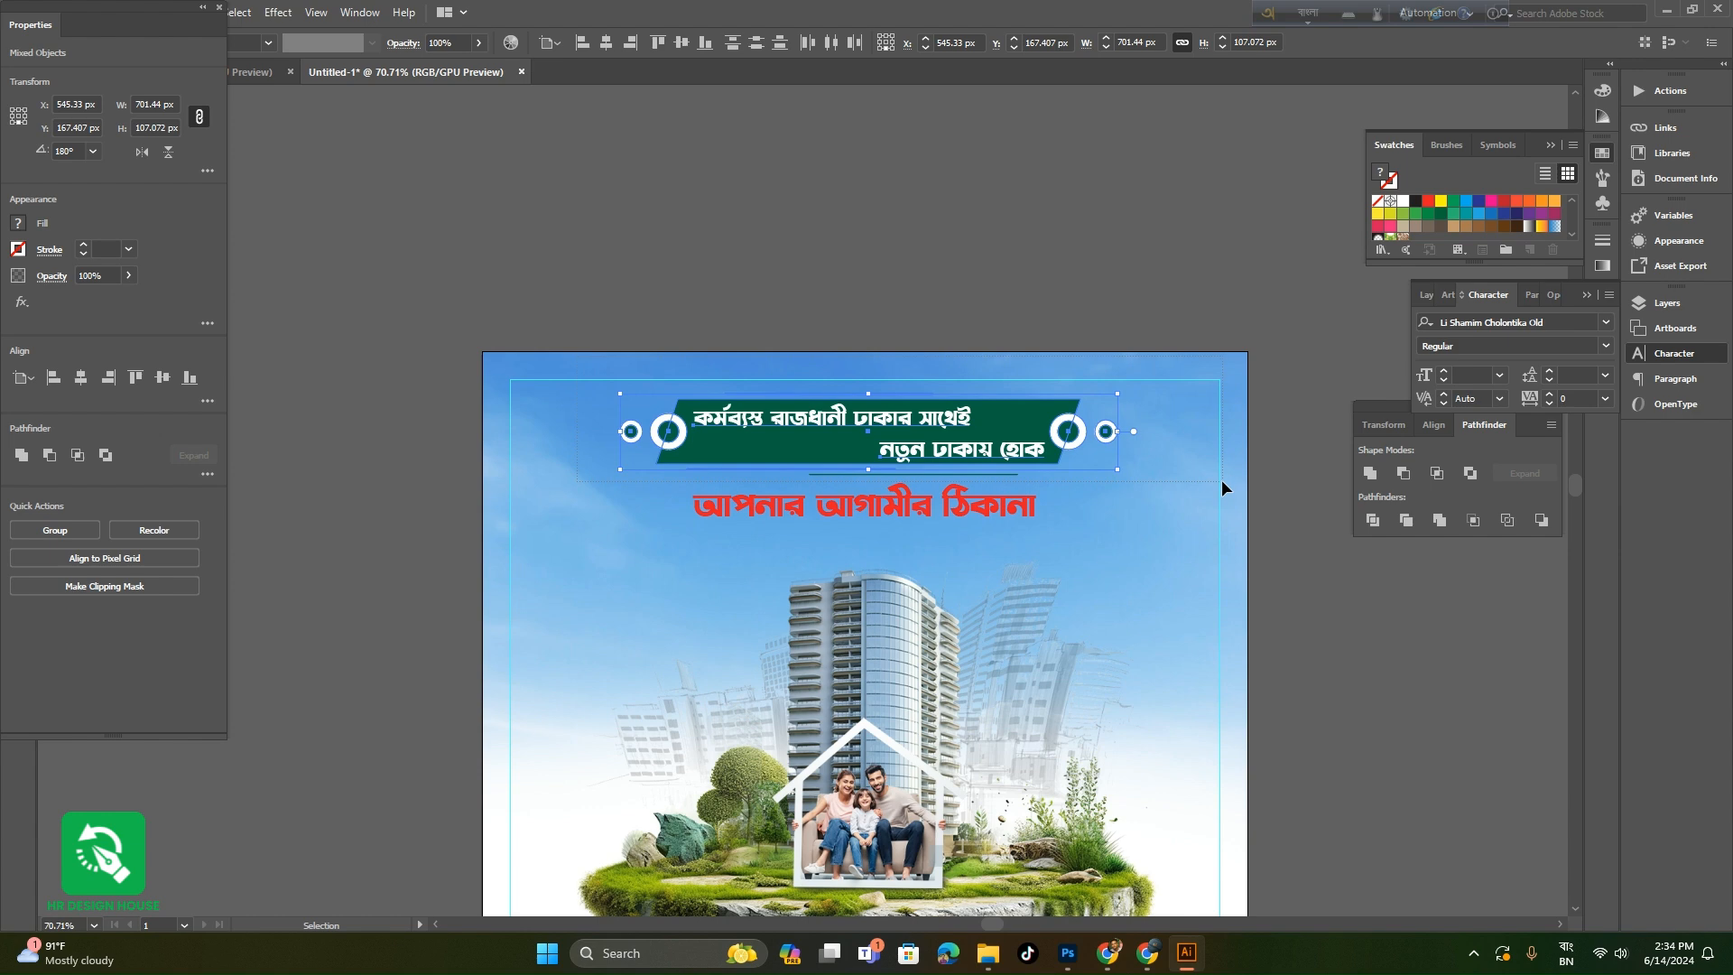
{"action": "left_click_drag", "start_coordinate": [869, 394], "coordinate": [872, 379]}
{"action": "left_click", "coordinate": [1091, 573]}
- Enlarge the red headline beneath the banner to about 58 pt
{"action": "key", "text": "ctrl+space"}
{"action": "left_click_drag", "start_coordinate": [1095, 547], "coordinate": [930, 474]}
{"action": "left_click", "coordinate": [1018, 512]}
{"action": "left_click", "coordinate": [1102, 565]}
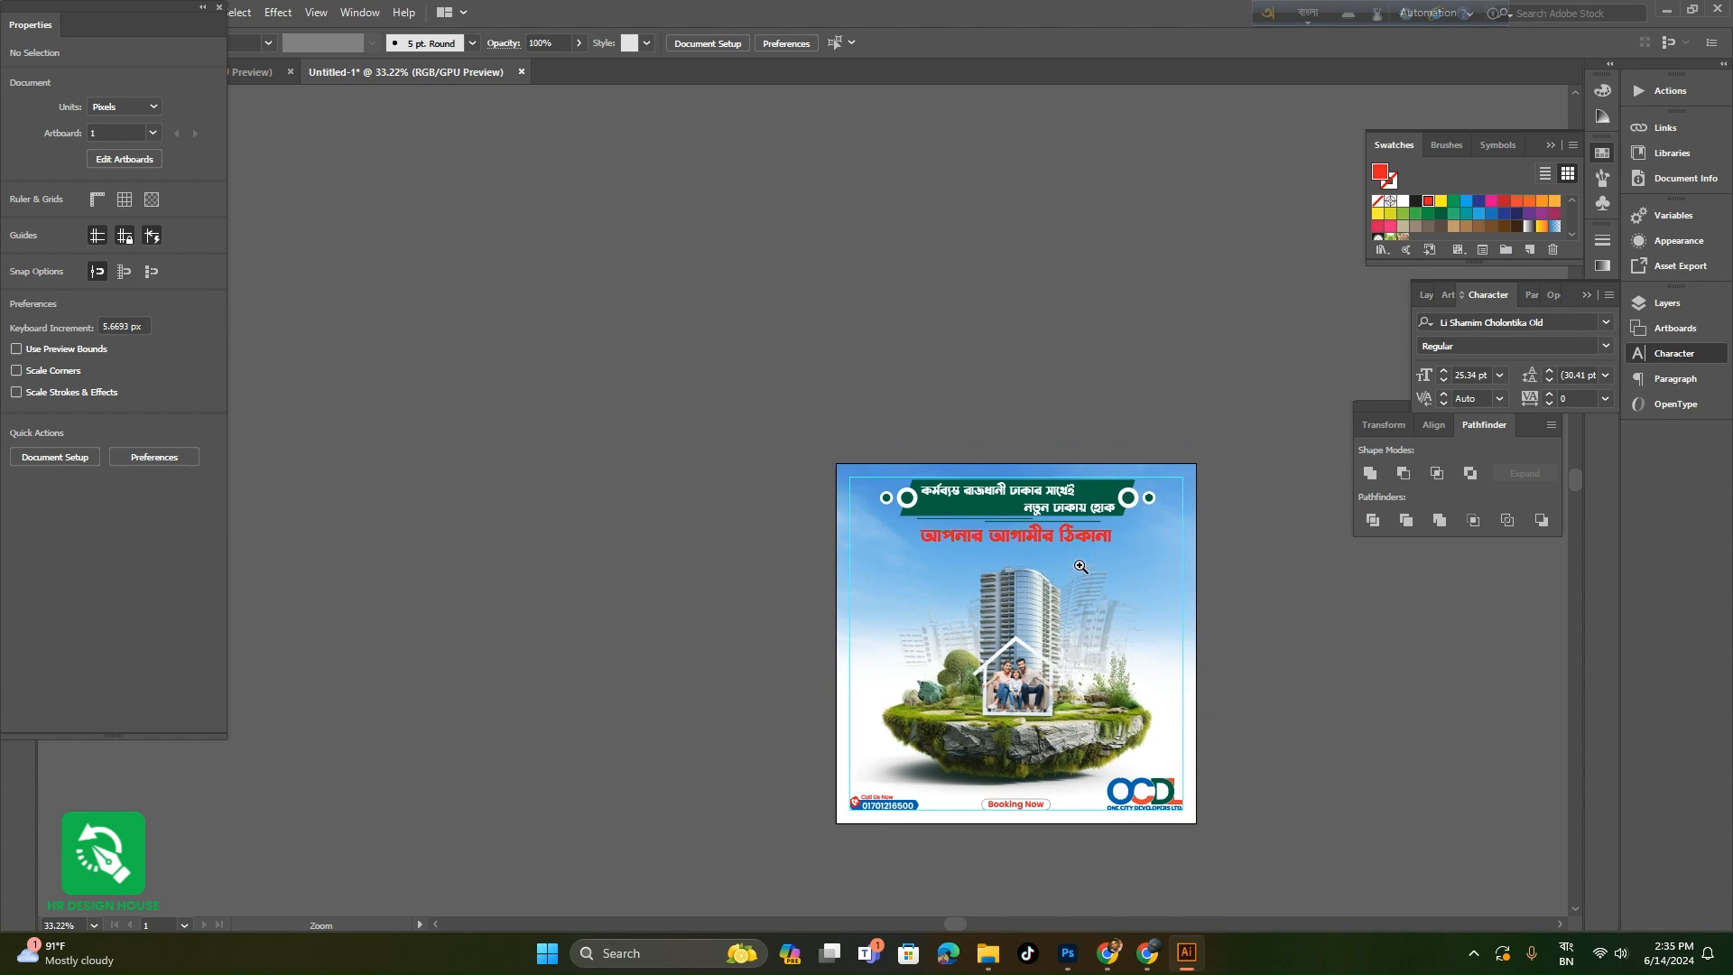
{"action": "left_click_drag", "start_coordinate": [1083, 568], "coordinate": [1235, 688]}
{"action": "left_click_drag", "start_coordinate": [1058, 498], "coordinate": [1174, 550]}
{"action": "left_click_drag", "start_coordinate": [1174, 550], "coordinate": [1140, 566]}
- Convert the red headline beneath the banner to outlines and unite its letter shapes
{"action": "left_click", "coordinate": [1086, 516]}
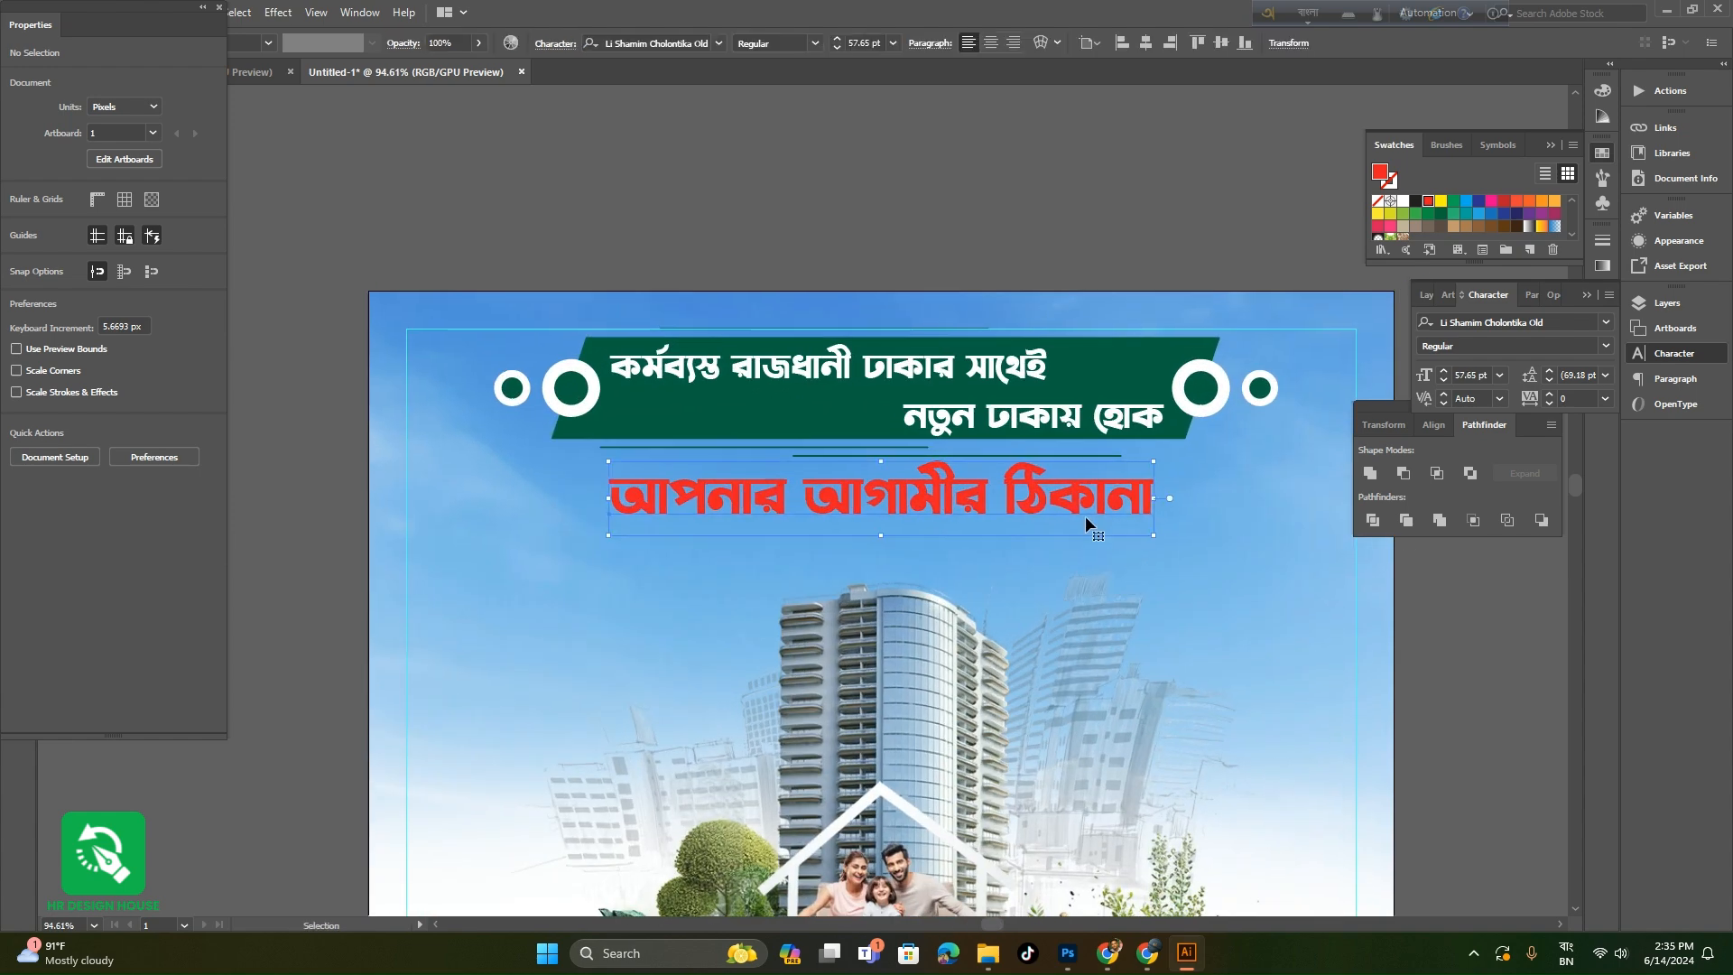
{"action": "key", "text": "shift+ctrl+o"}
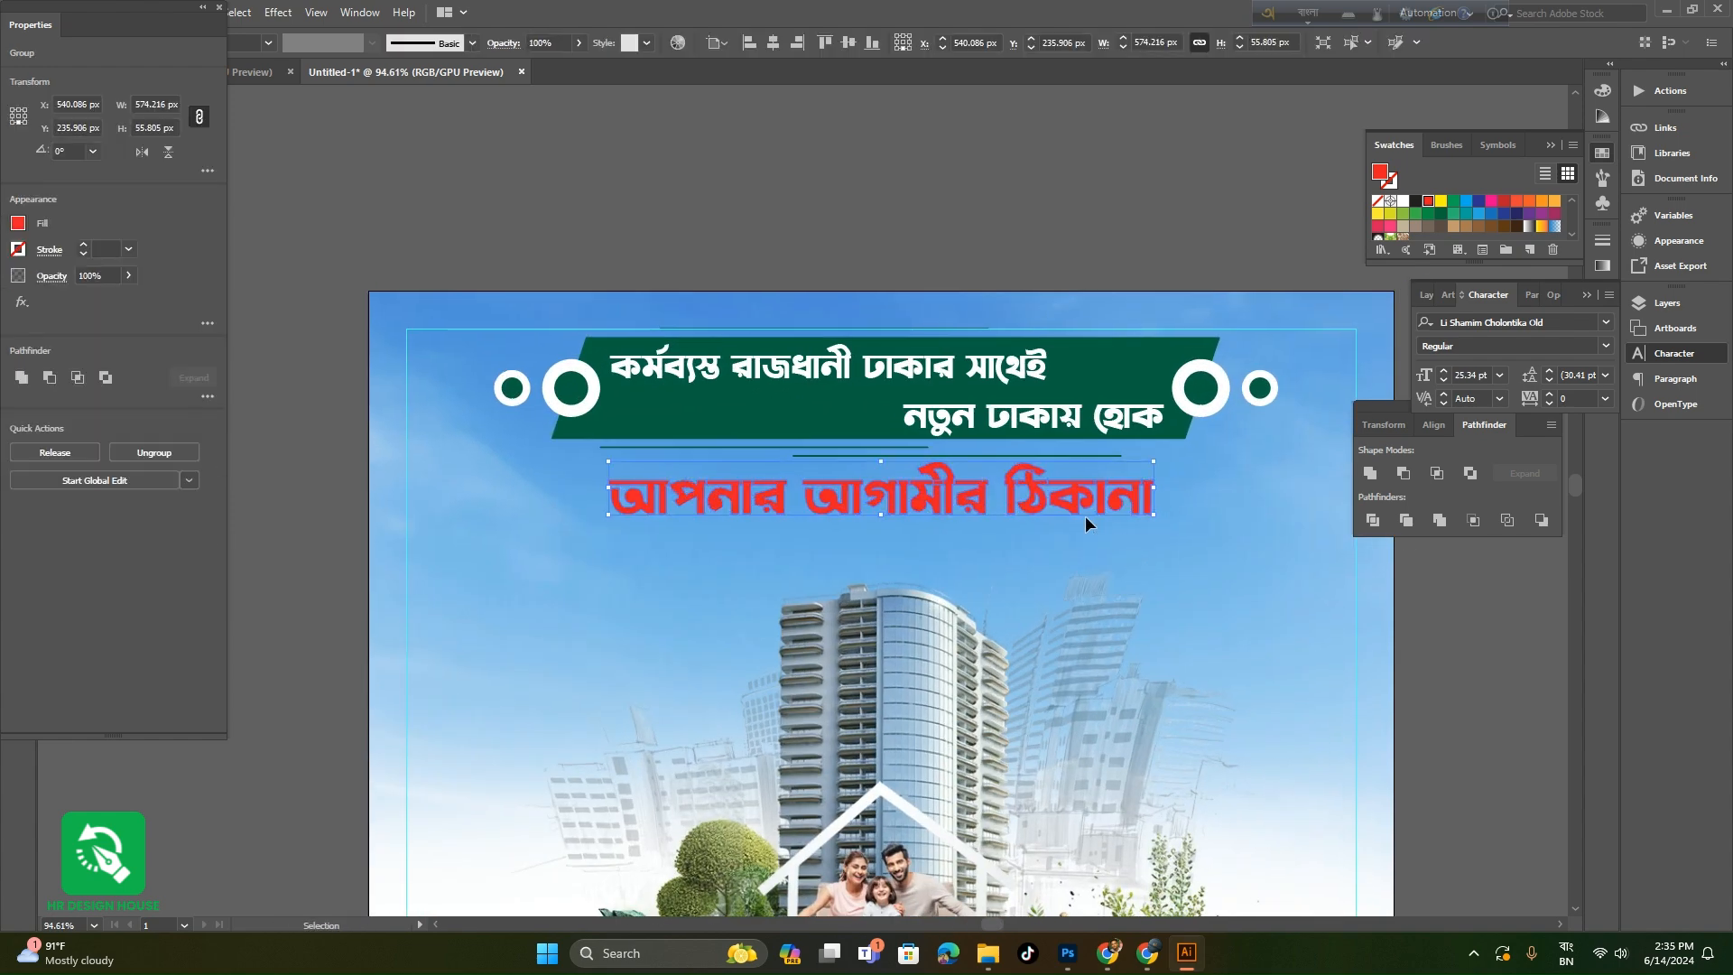
{"action": "left_click", "coordinate": [1369, 481]}
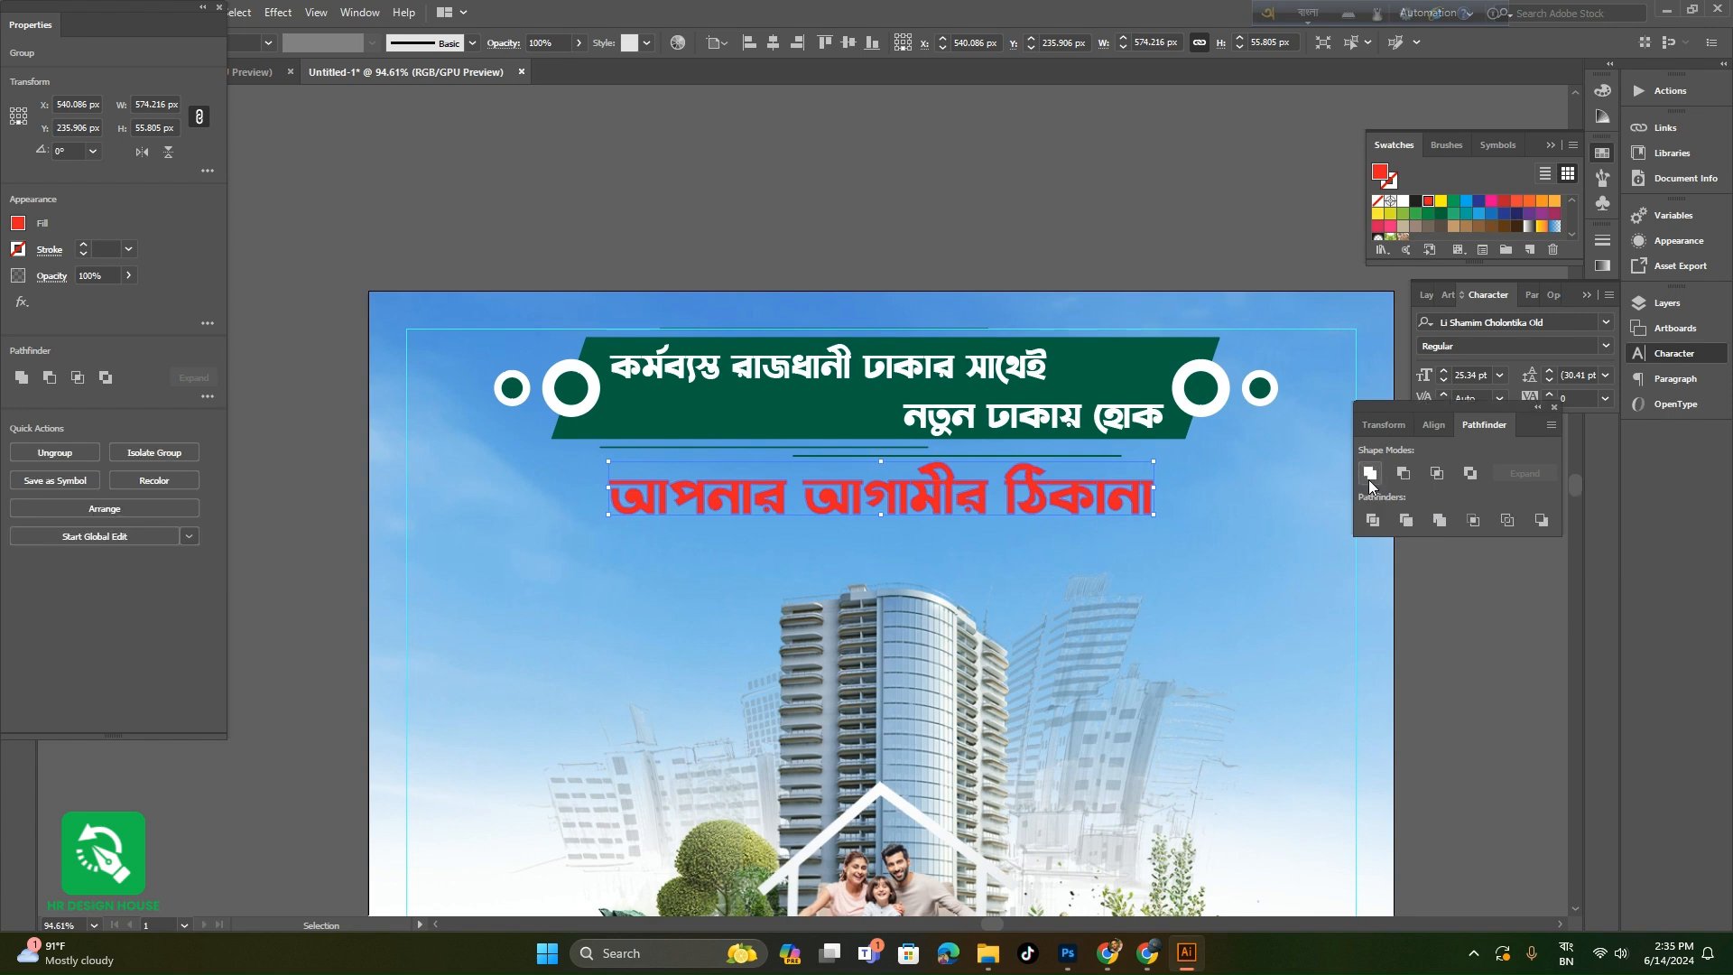
- Offset the outlined headline's path by 4 px with round joins
{"action": "left_click", "coordinate": [219, 9]}
{"action": "left_click", "coordinate": [157, 12]}
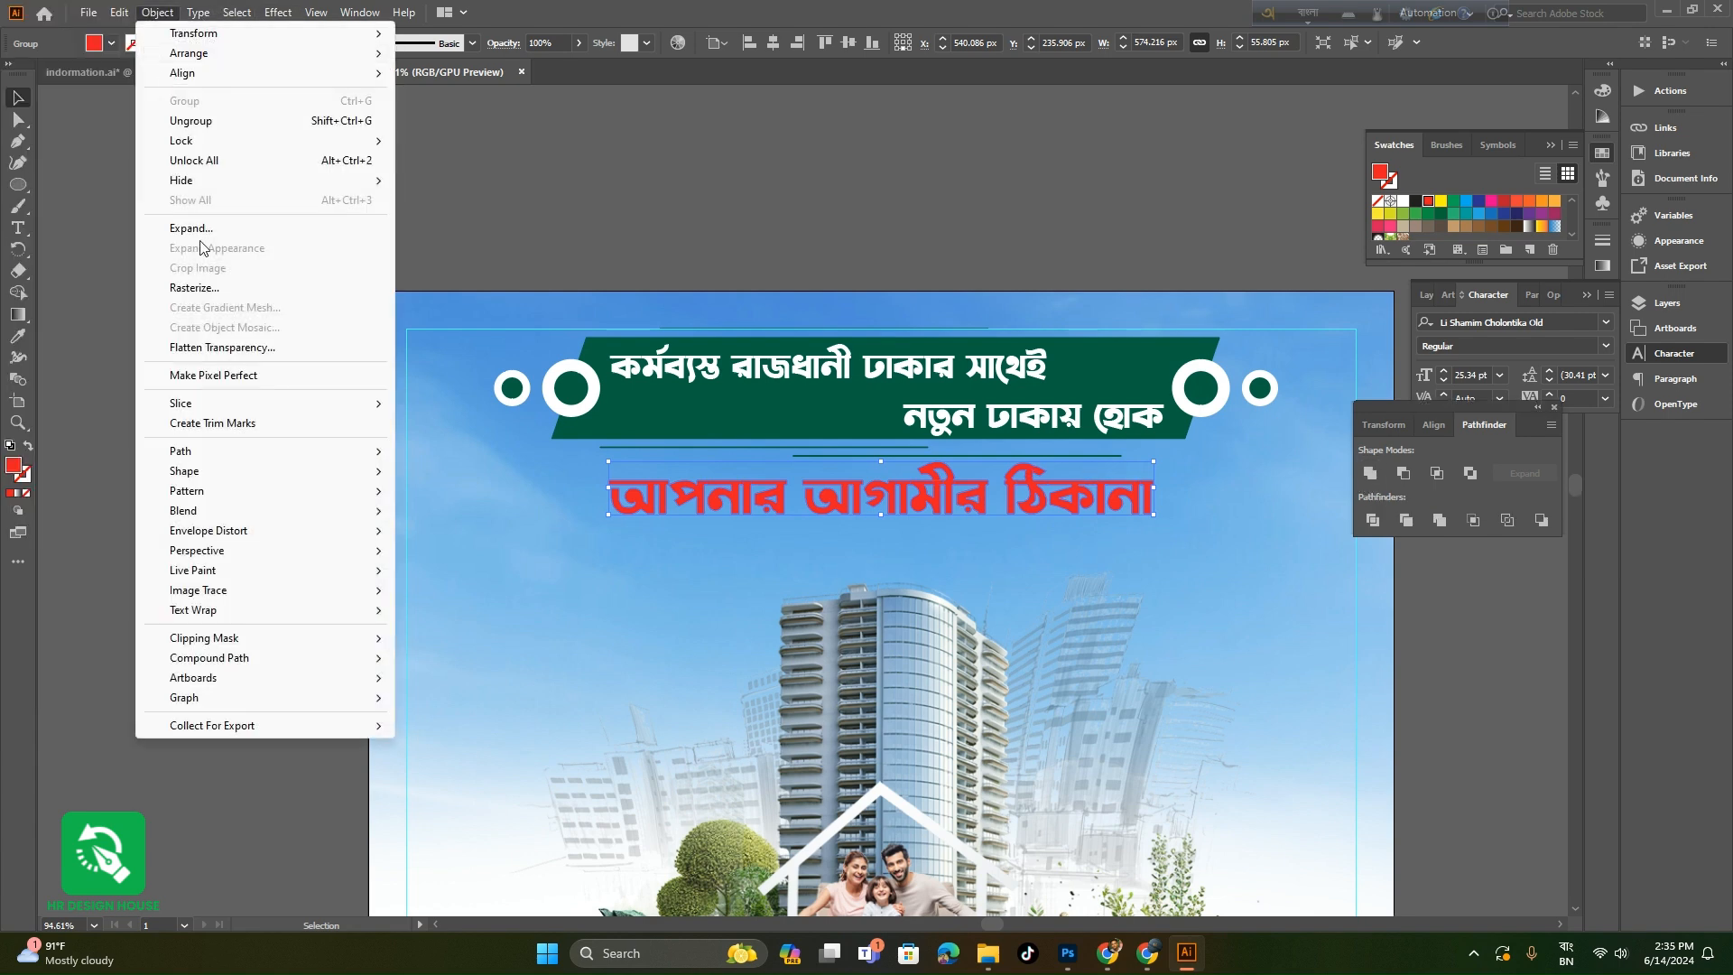
{"action": "mouse_move", "coordinate": [185, 450]}
{"action": "left_click", "coordinate": [488, 519]}
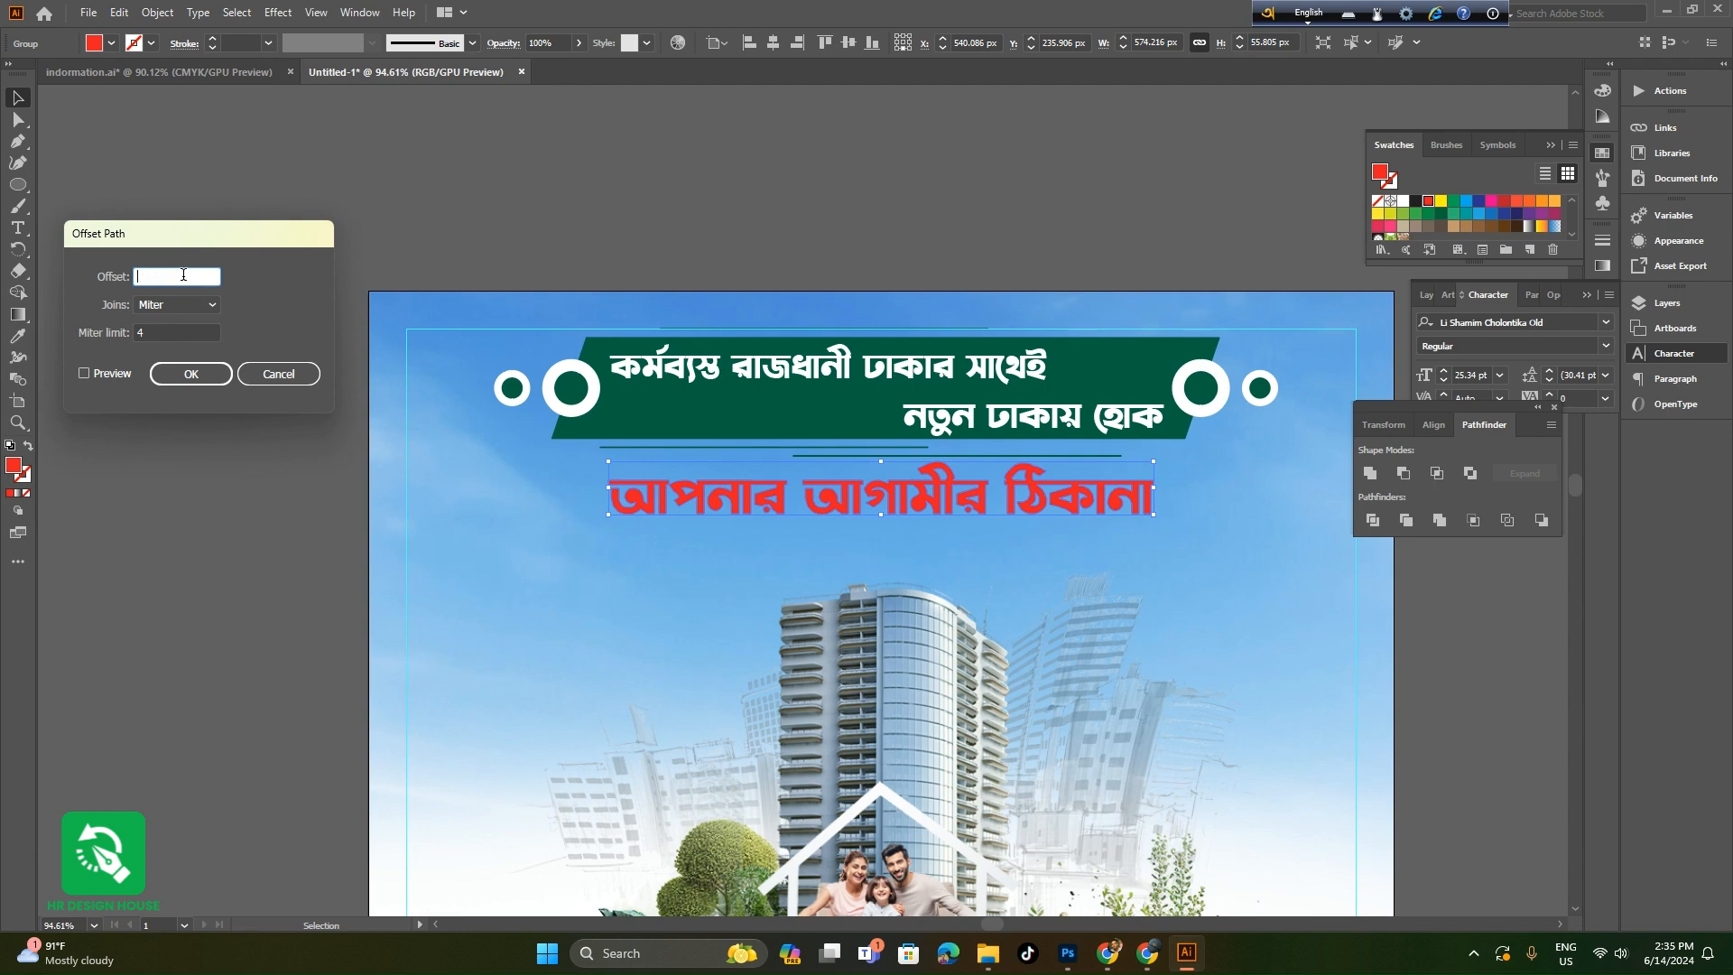
{"action": "left_click", "coordinate": [140, 276]}
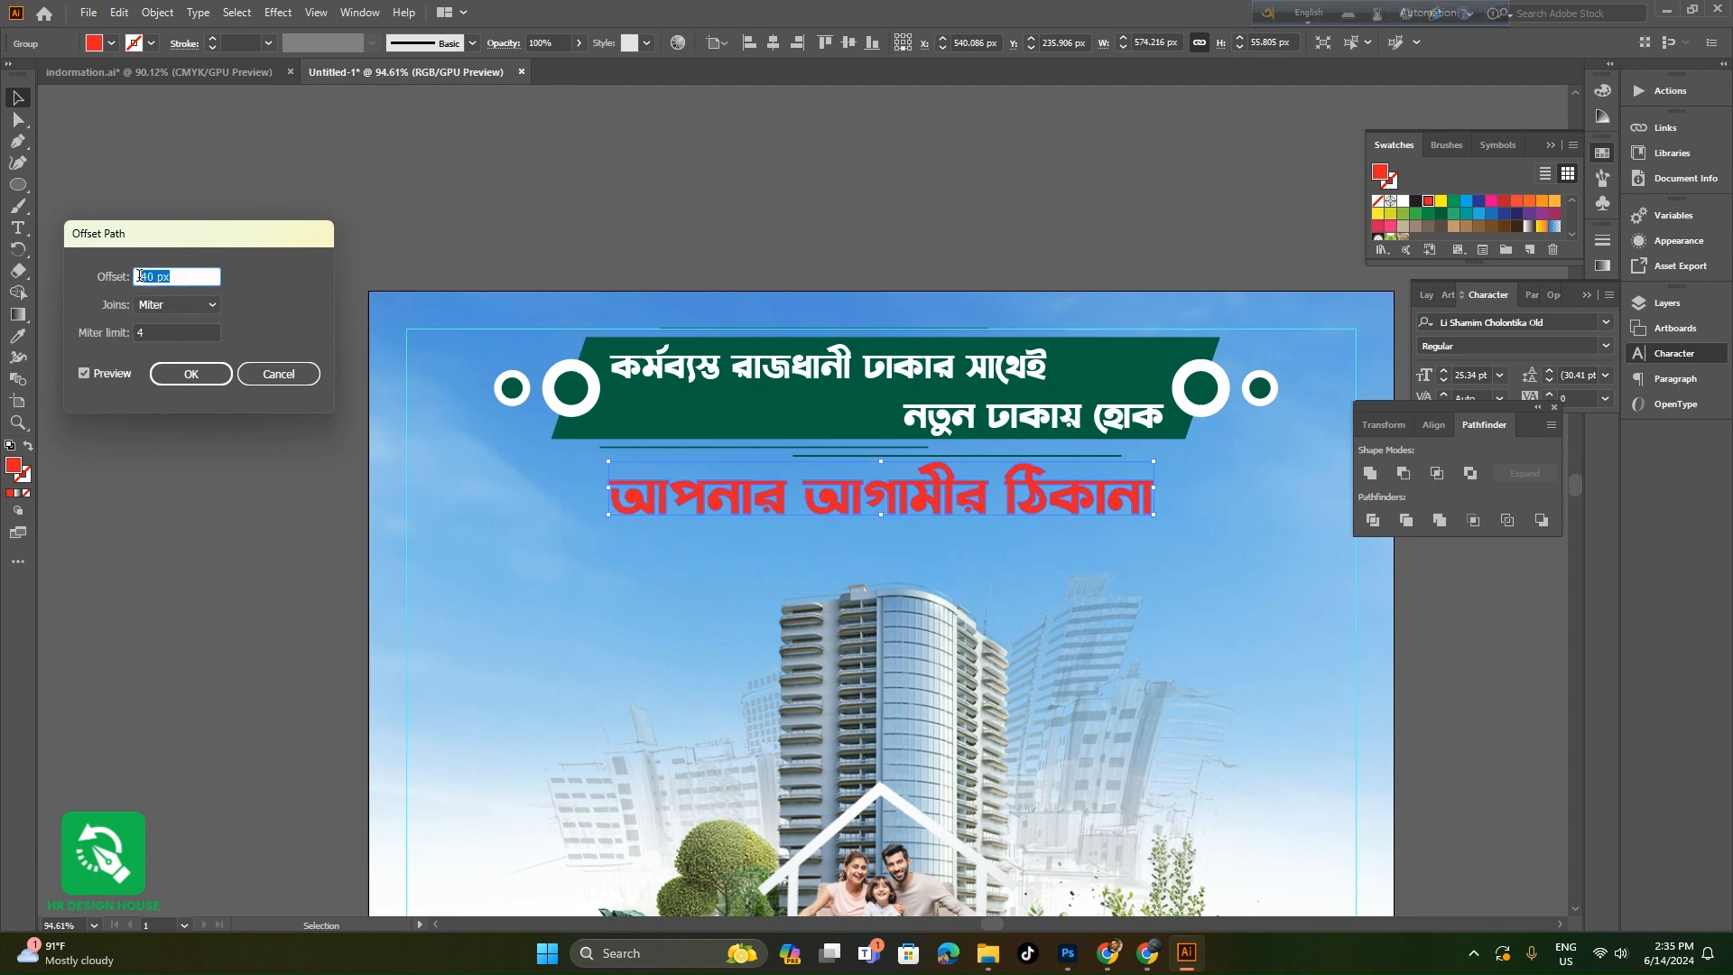
{"action": "type", "text": "0"}
{"action": "type", "text": "4"}
{"action": "key", "text": "Down"}
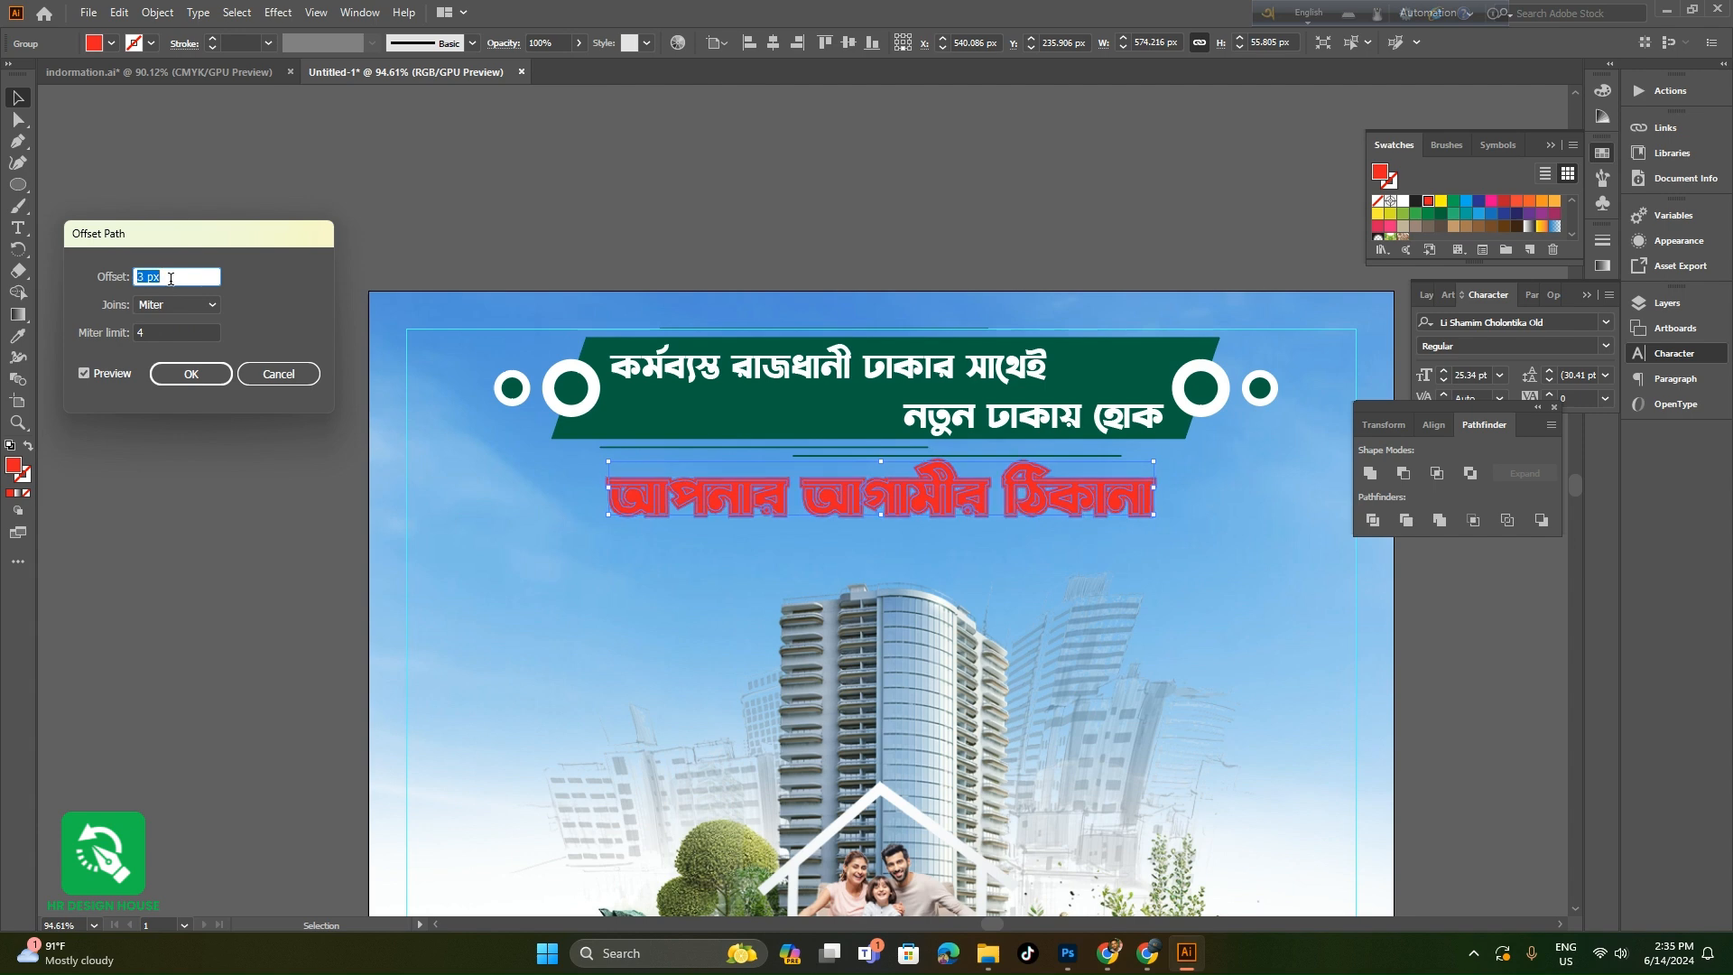
{"action": "key", "text": "Up"}
{"action": "left_click", "coordinate": [174, 304]}
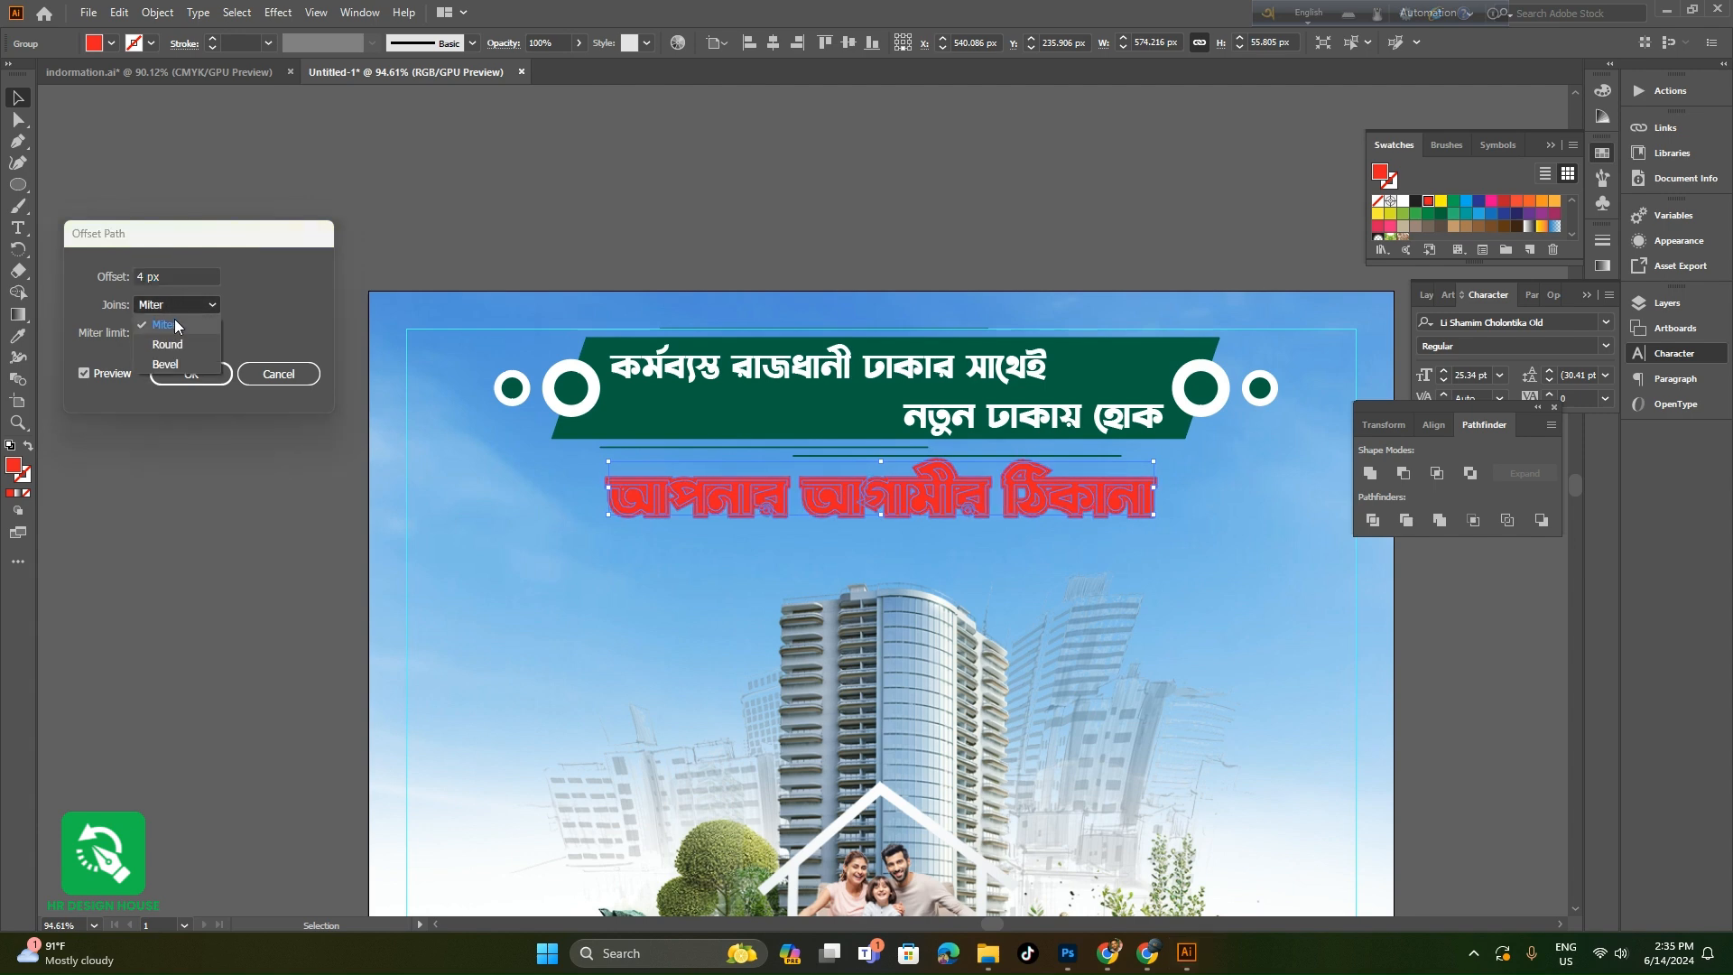
{"action": "left_click", "coordinate": [175, 344]}
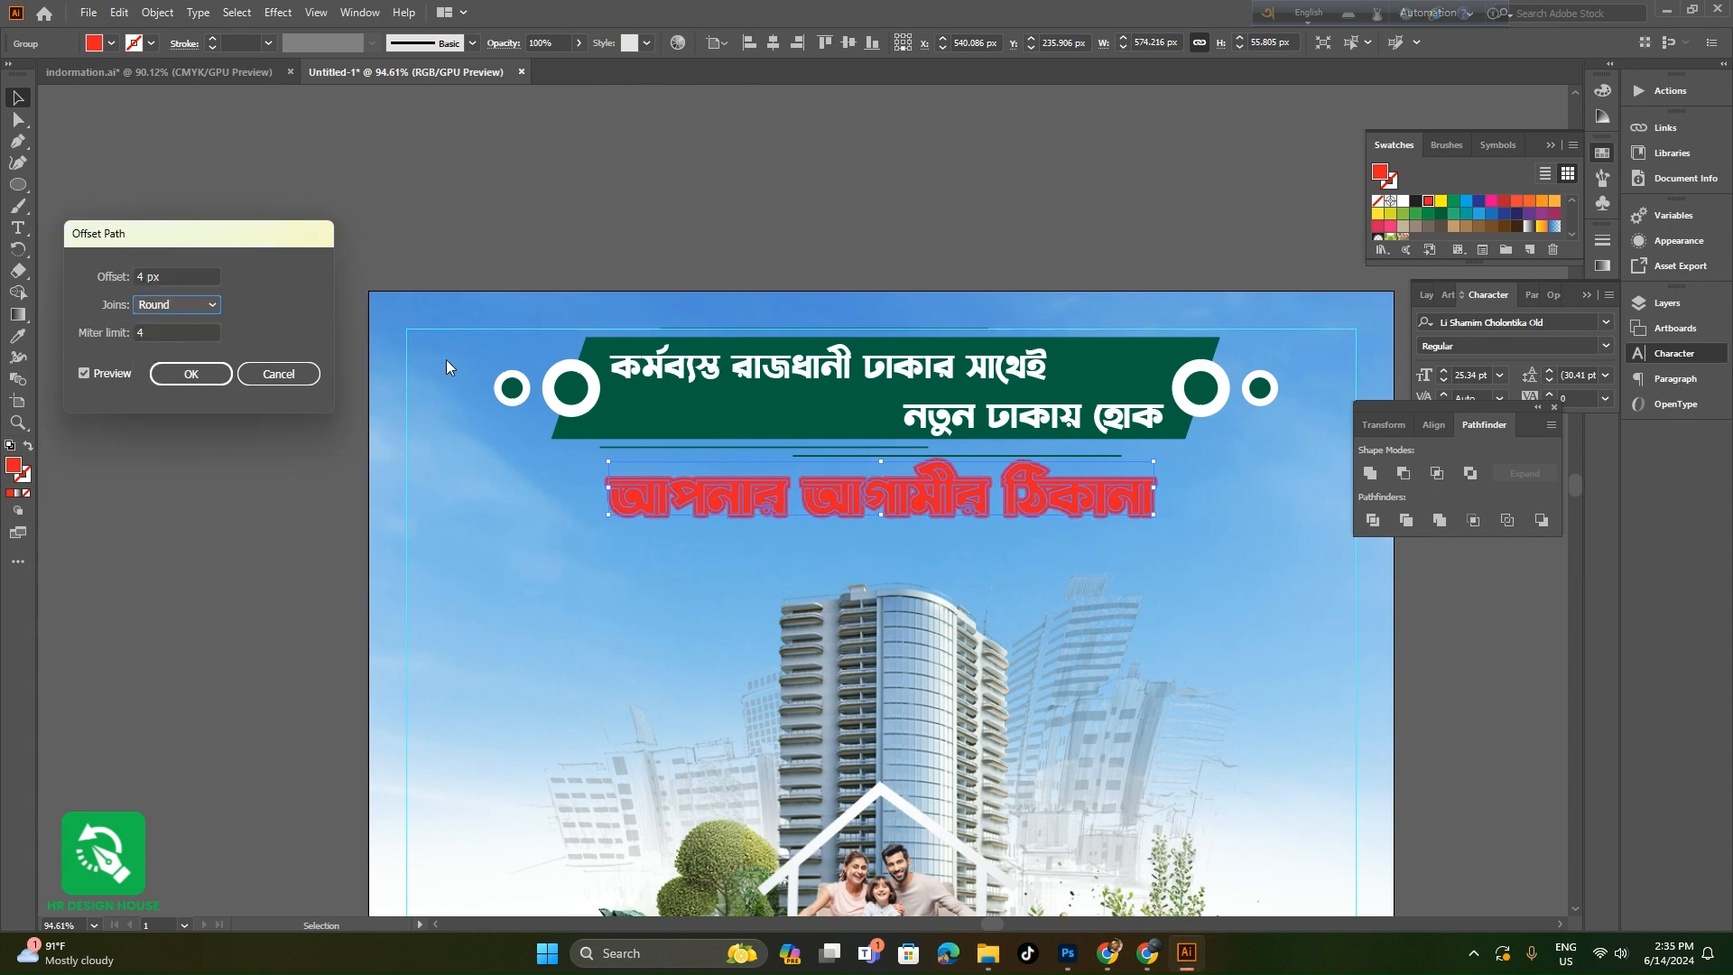
{"action": "left_click", "coordinate": [197, 382]}
- Unite the offset headline shapes and fill them with white
{"action": "left_click_drag", "start_coordinate": [842, 517], "coordinate": [1021, 617]}
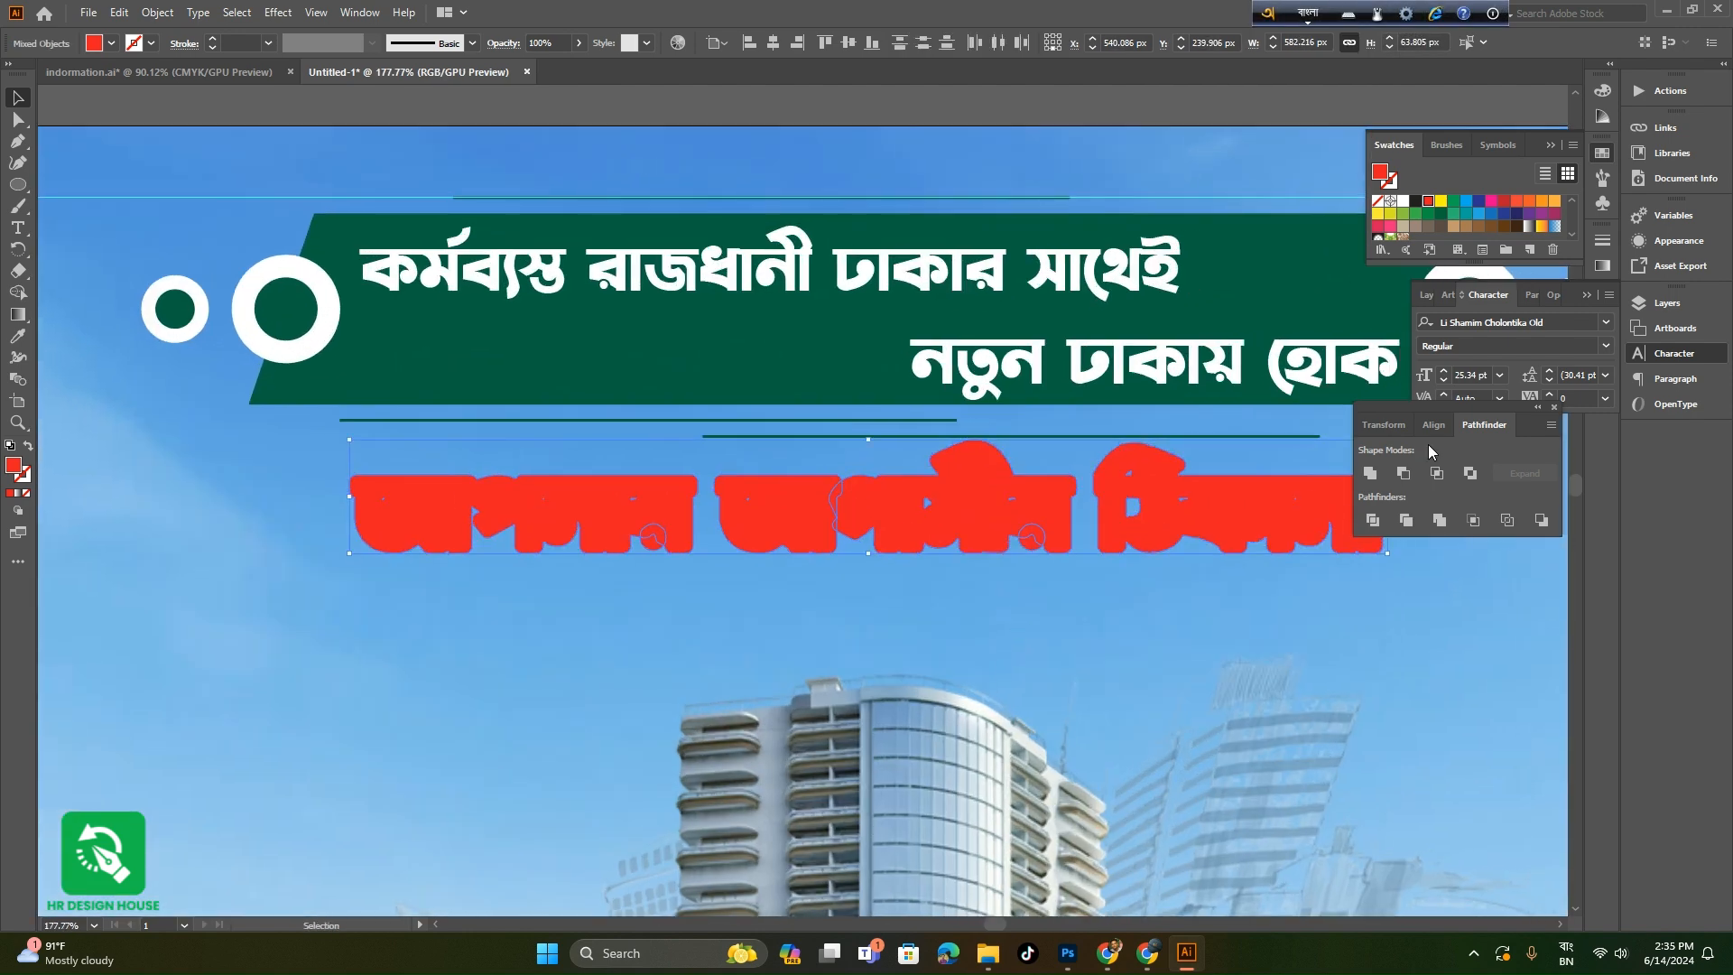
{"action": "left_click", "coordinate": [1370, 473]}
{"action": "left_click", "coordinate": [132, 43]}
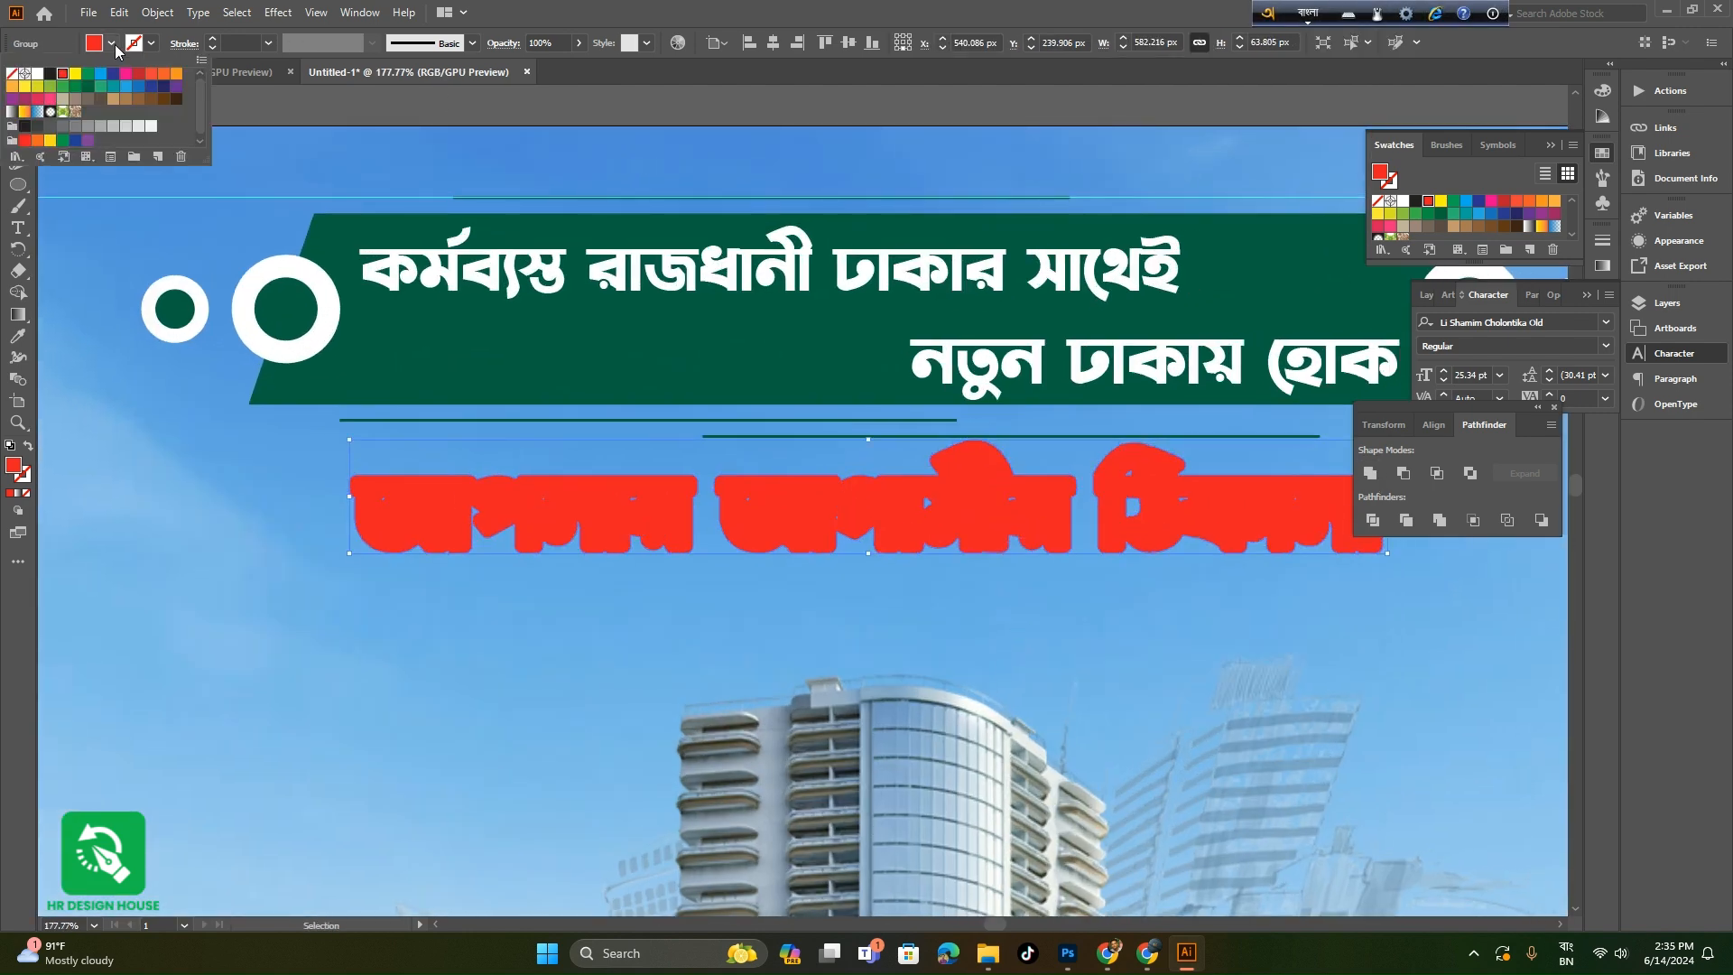
{"action": "left_click", "coordinate": [34, 76]}
- Send the white offset shape backward until it lies behind all the red headline letters, then deselect it
{"action": "left_click", "coordinate": [994, 502]}
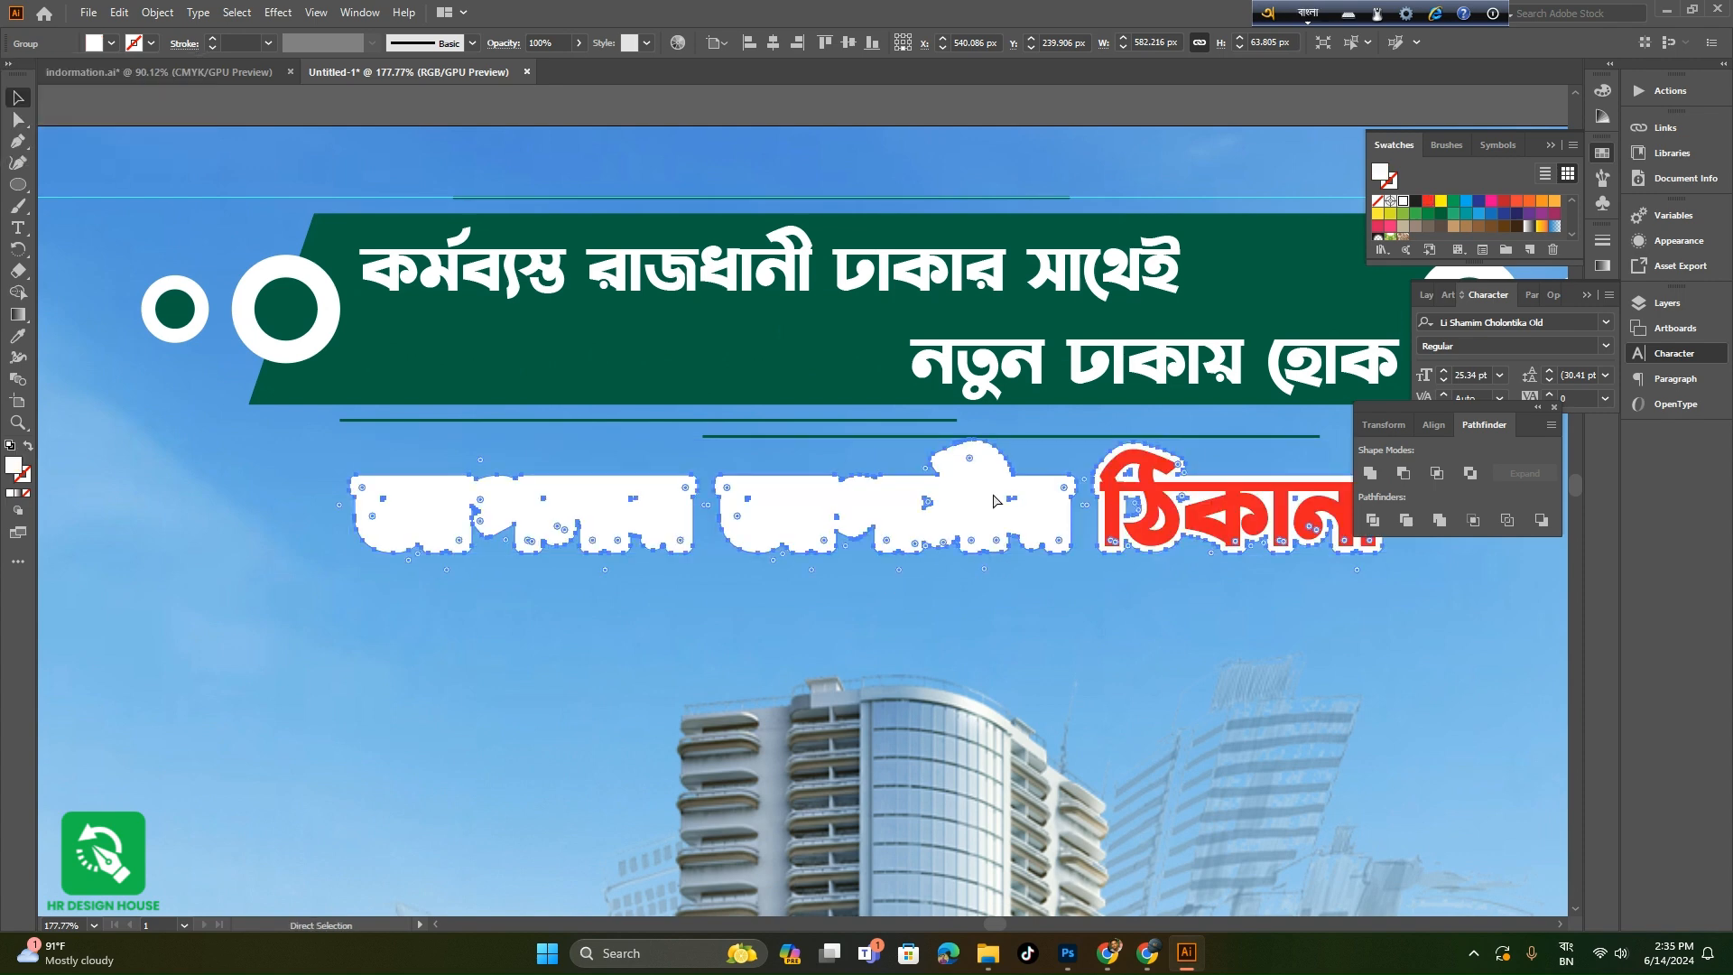
{"action": "key", "text": "ctrl+bracketleft"}
{"action": "key", "text": "ctrl+bracketleft"}
{"action": "key", "text": "ctrl+bracketleft"}
{"action": "key", "text": "ctrl+bracketleft"}
{"action": "key", "text": "ctrl+bracketleft"}
{"action": "key", "text": "ctrl+bracketleft"}
{"action": "key", "text": "ctrl+bracketleft"}
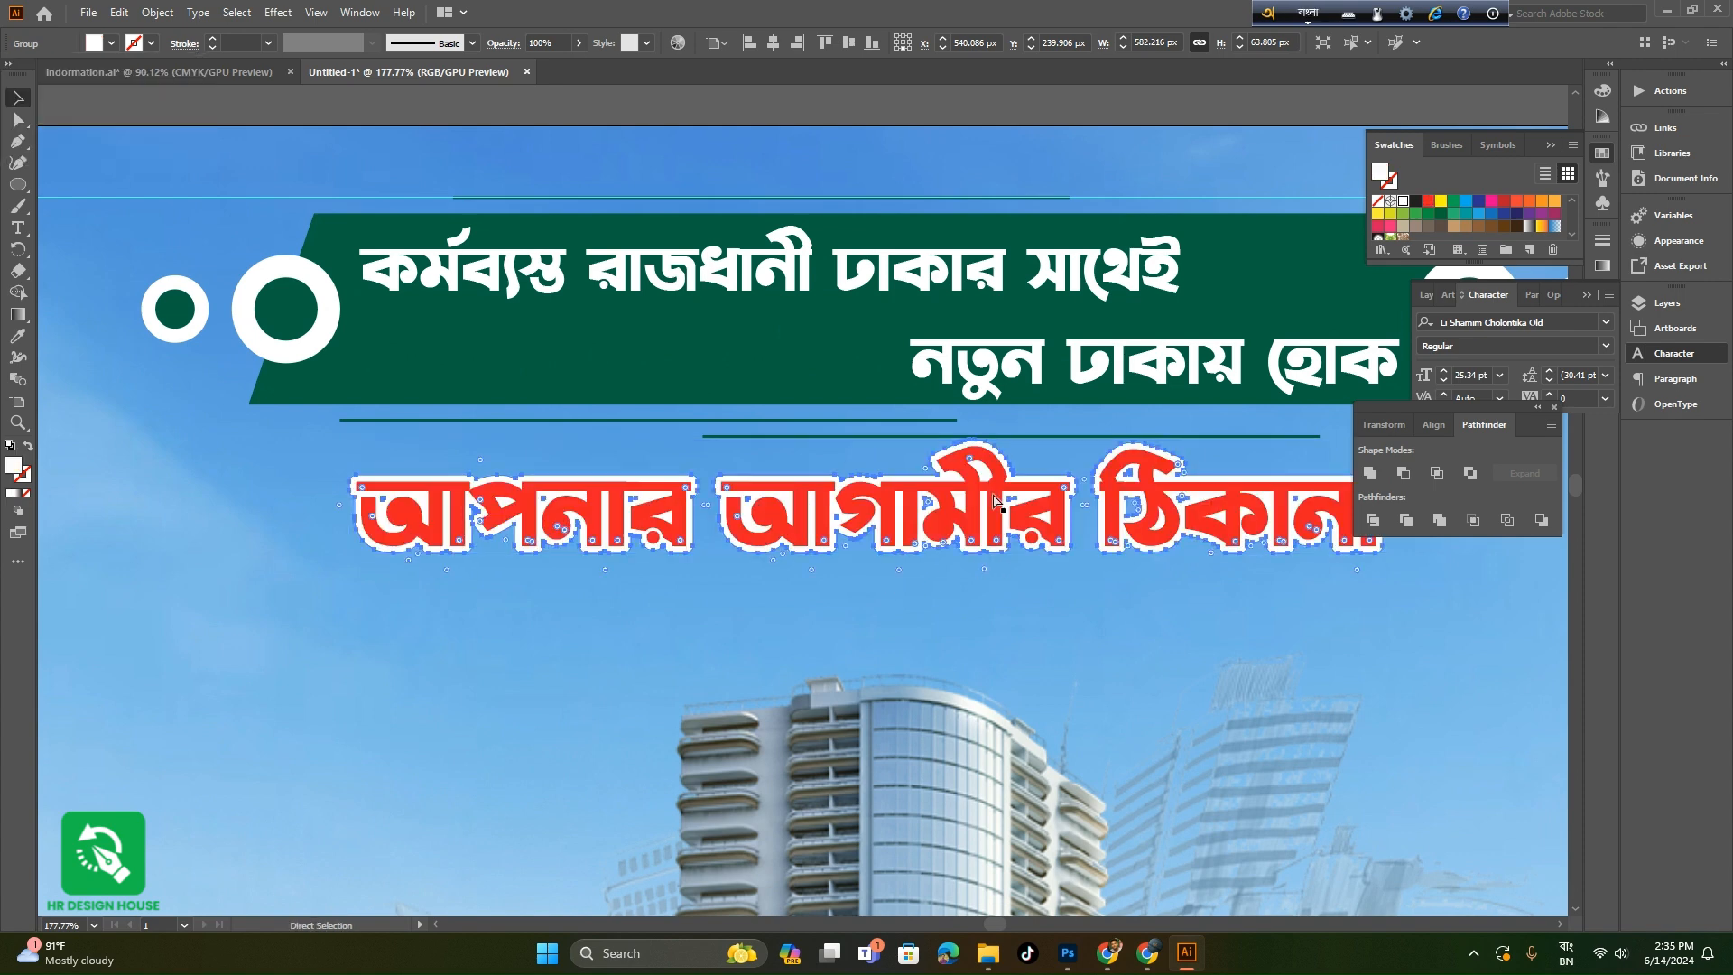
{"action": "left_click", "coordinate": [944, 617]}
{"action": "scroll", "coordinate": [989, 578], "scroll_direction": "down", "scroll_amount": 7}
{"action": "left_click_drag", "start_coordinate": [1021, 582], "coordinate": [894, 342]}
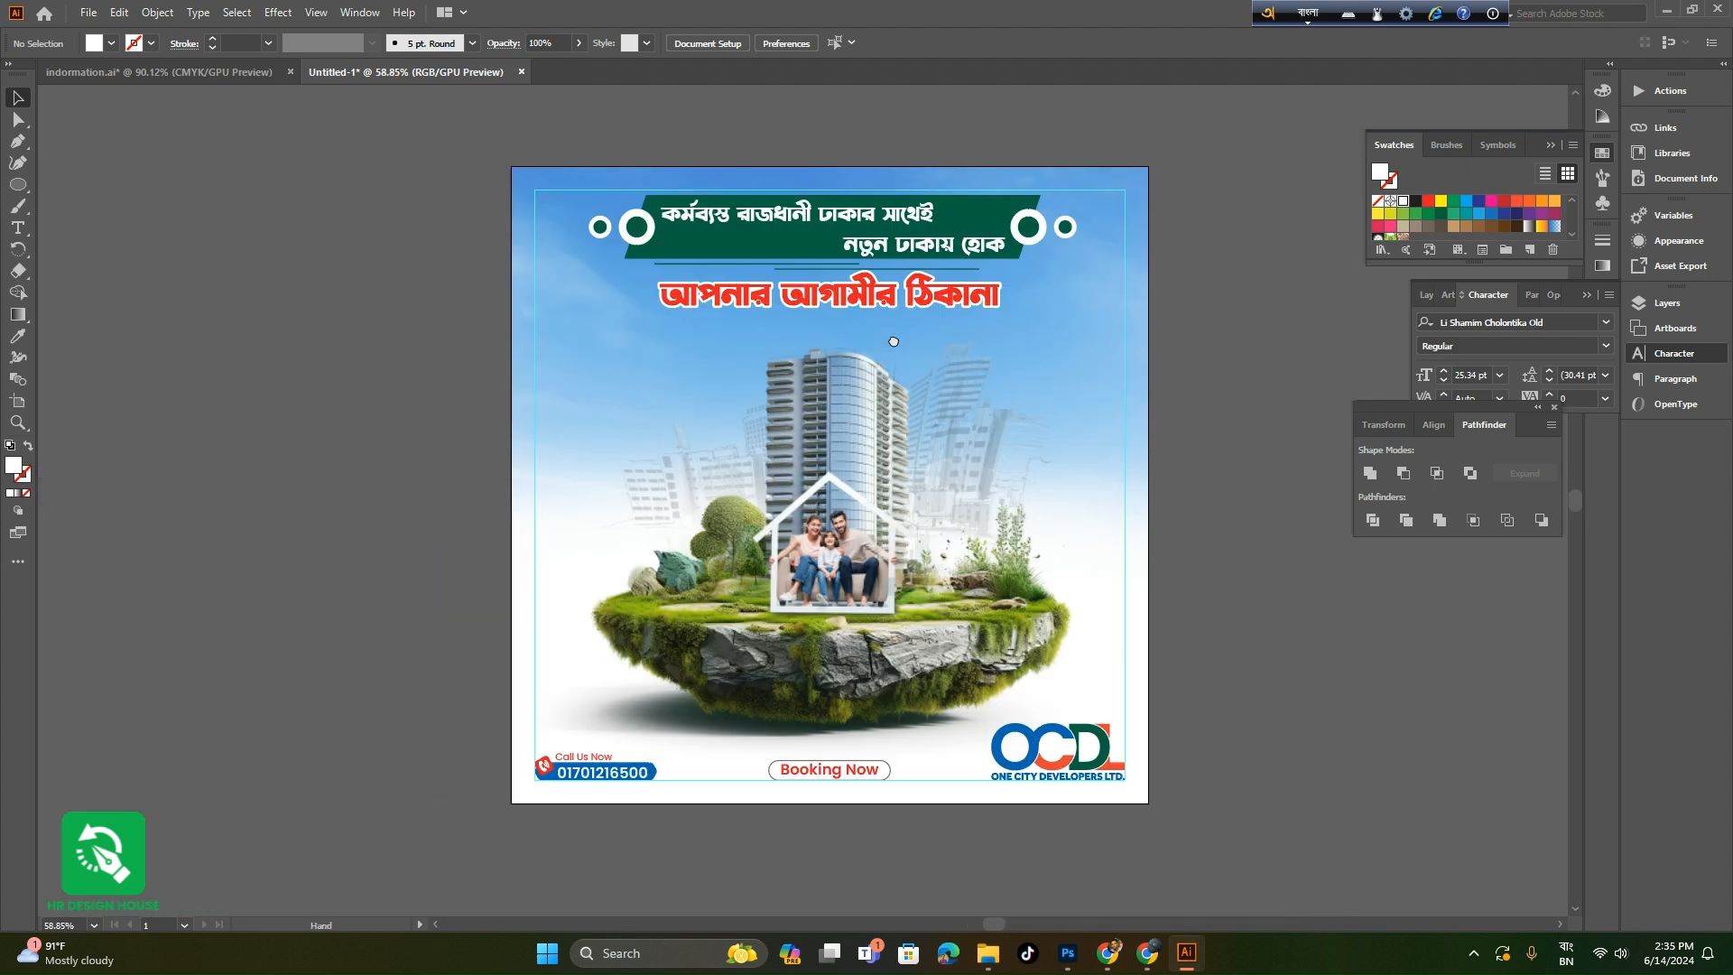
- Move the red headline with its white outline down about 8 px, away from the thin lines under the banner
{"action": "scroll", "coordinate": [833, 375], "scroll_direction": "down", "scroll_amount": 2}
{"action": "scroll", "coordinate": [833, 374], "scroll_direction": "up", "scroll_amount": 3}
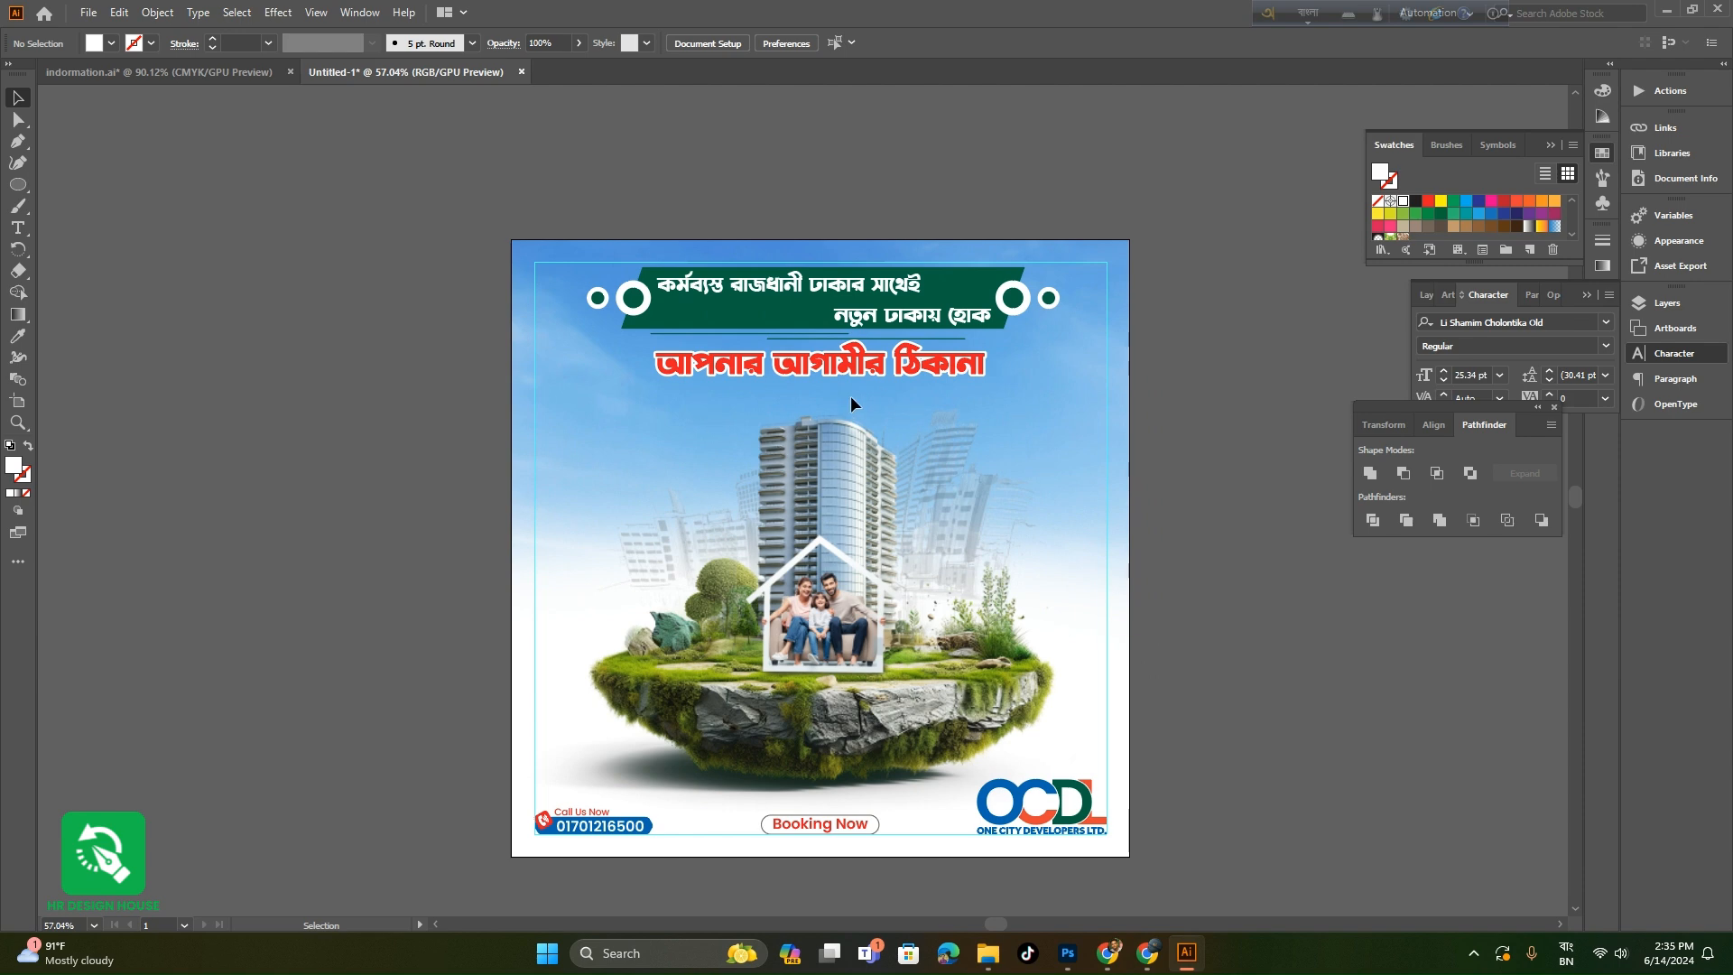
{"action": "scroll", "coordinate": [887, 358], "scroll_direction": "up", "scroll_amount": 6}
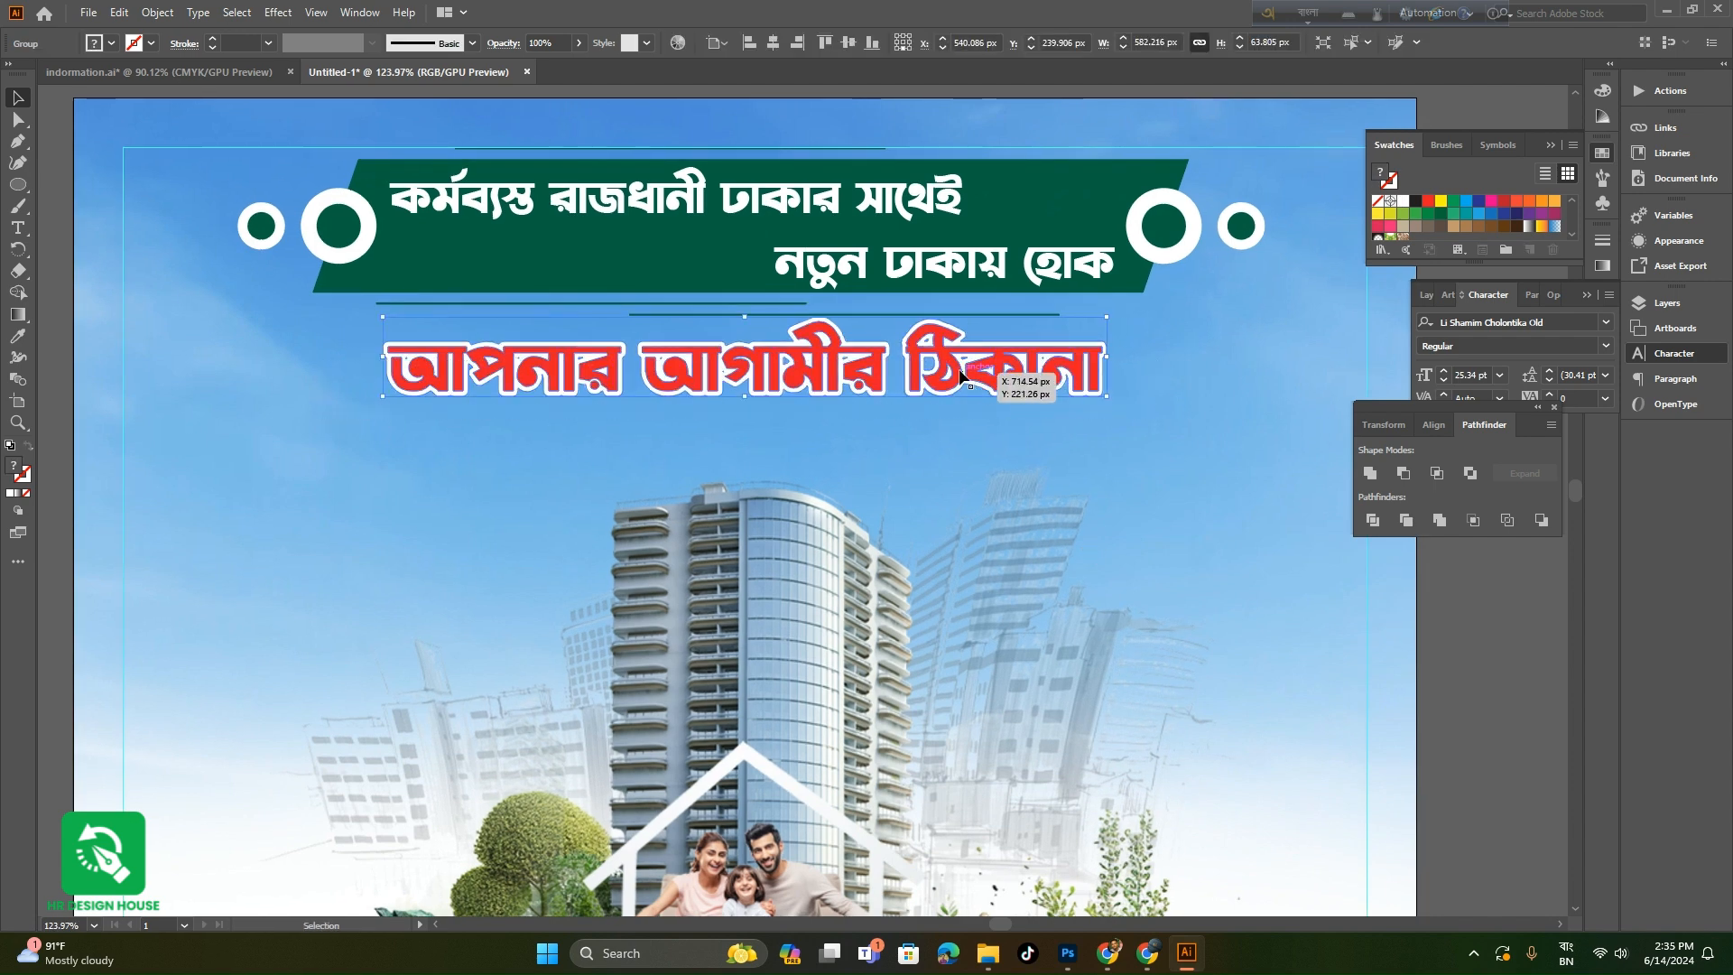
{"action": "left_click_drag", "start_coordinate": [960, 380], "coordinate": [960, 383]}
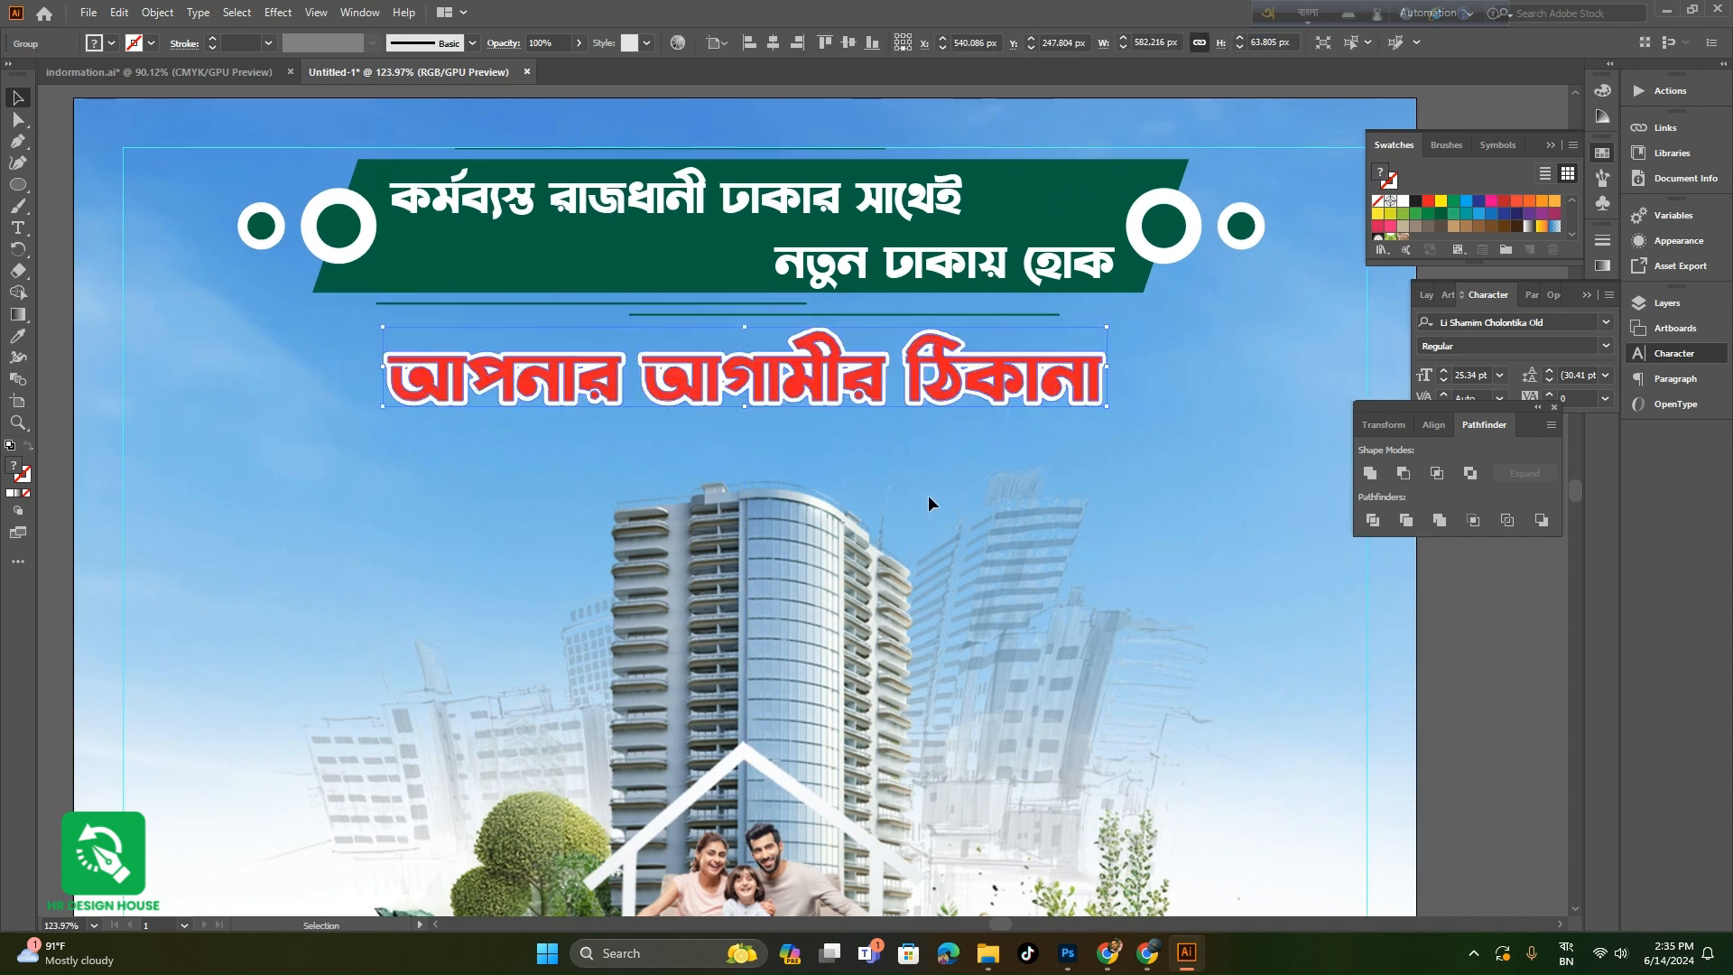
{"action": "left_click", "coordinate": [928, 496]}
{"action": "scroll", "coordinate": [924, 496], "scroll_direction": "down", "scroll_amount": 5}
{"action": "left_click_drag", "start_coordinate": [835, 585], "coordinate": [816, 553]}
{"action": "scroll", "coordinate": [815, 552], "scroll_direction": "down", "scroll_amount": 2}
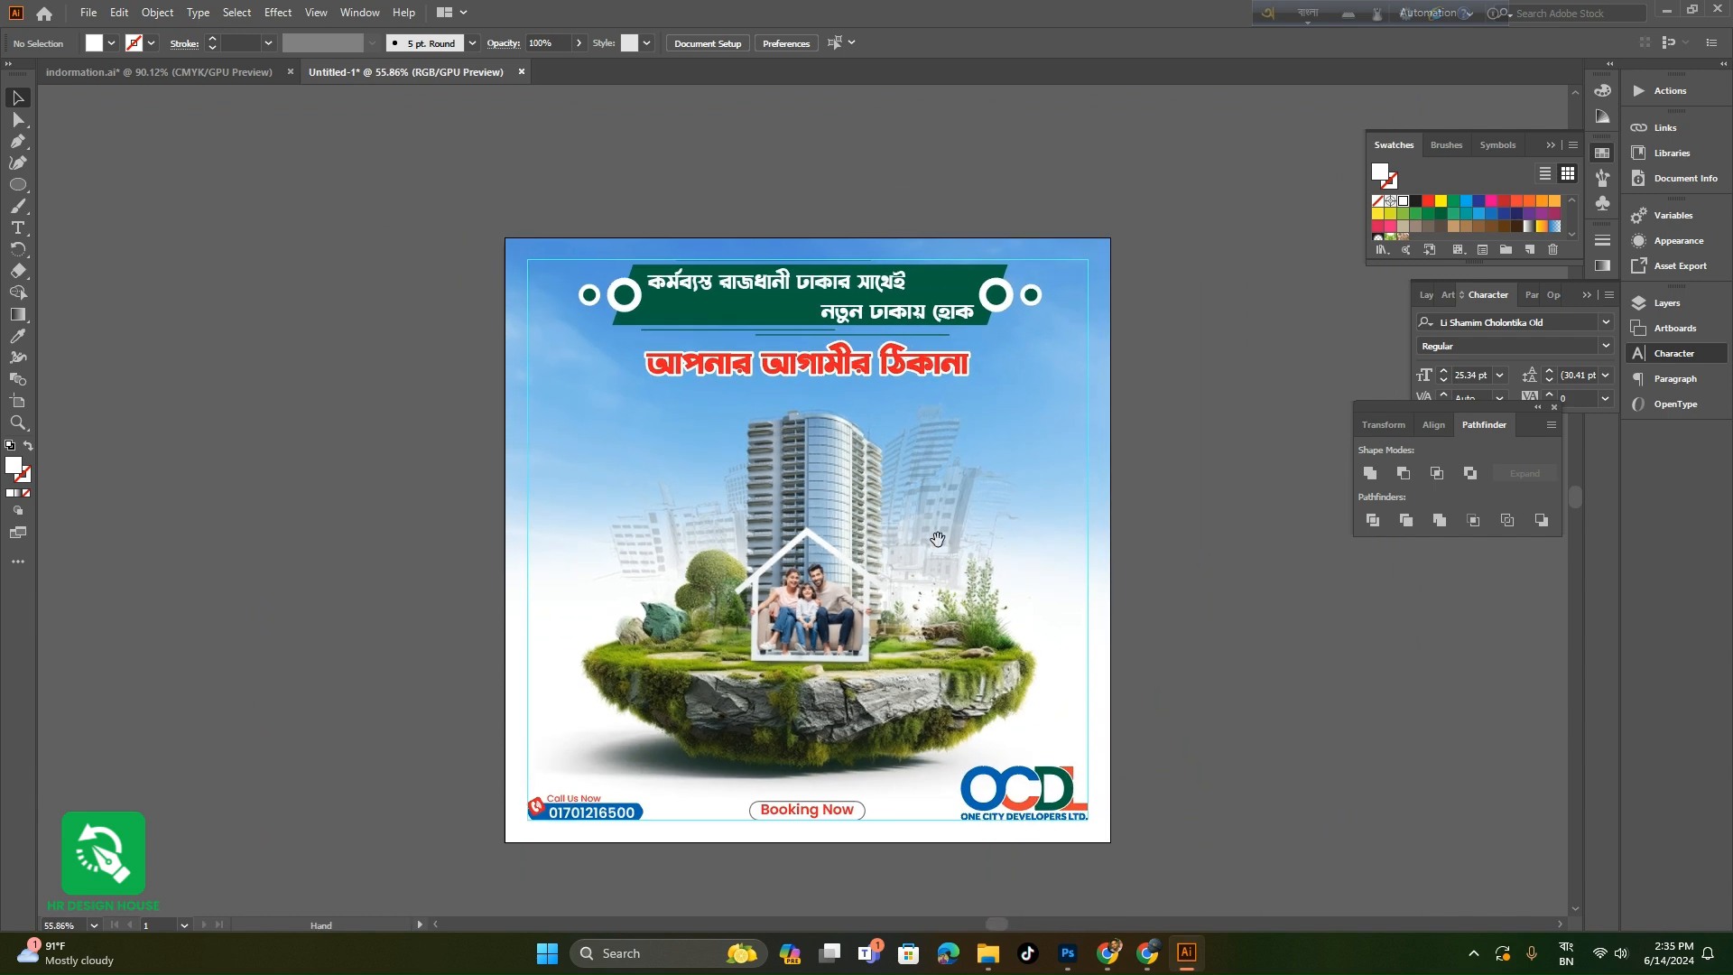